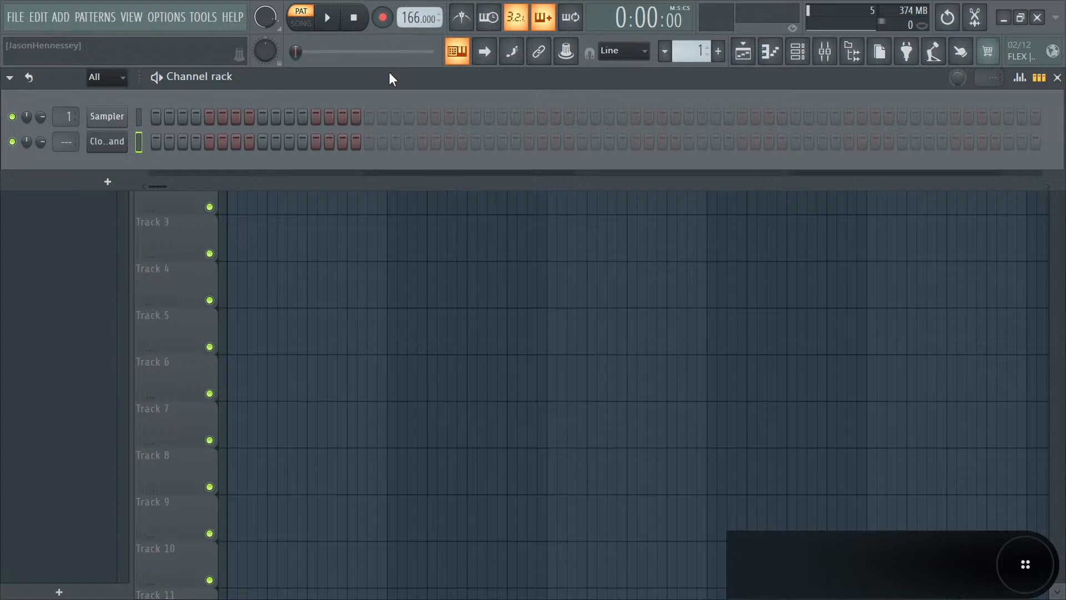
- Open the Close Grand channel's FLEX instrument and bring up its piano roll
right_click(117, 144)
click(110, 150)
right_click(119, 151)
click(108, 146)
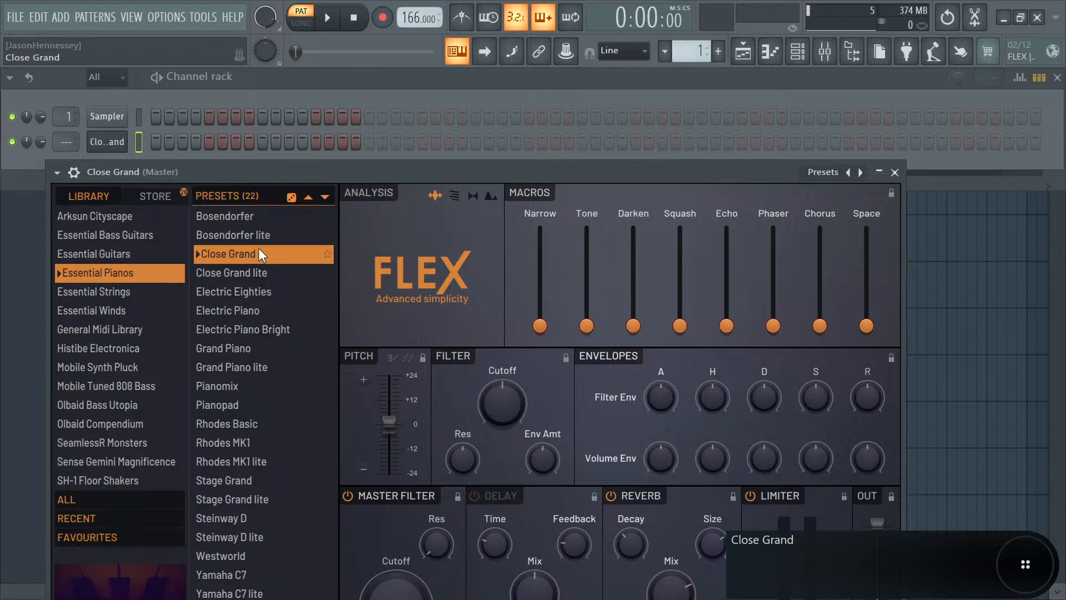
right_click(114, 142)
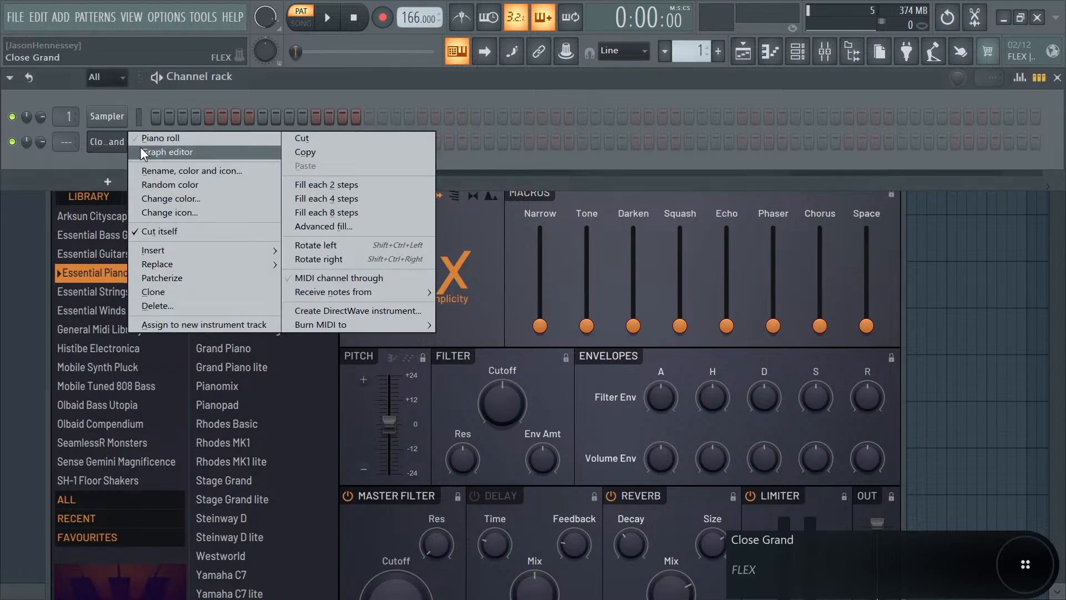
click(151, 136)
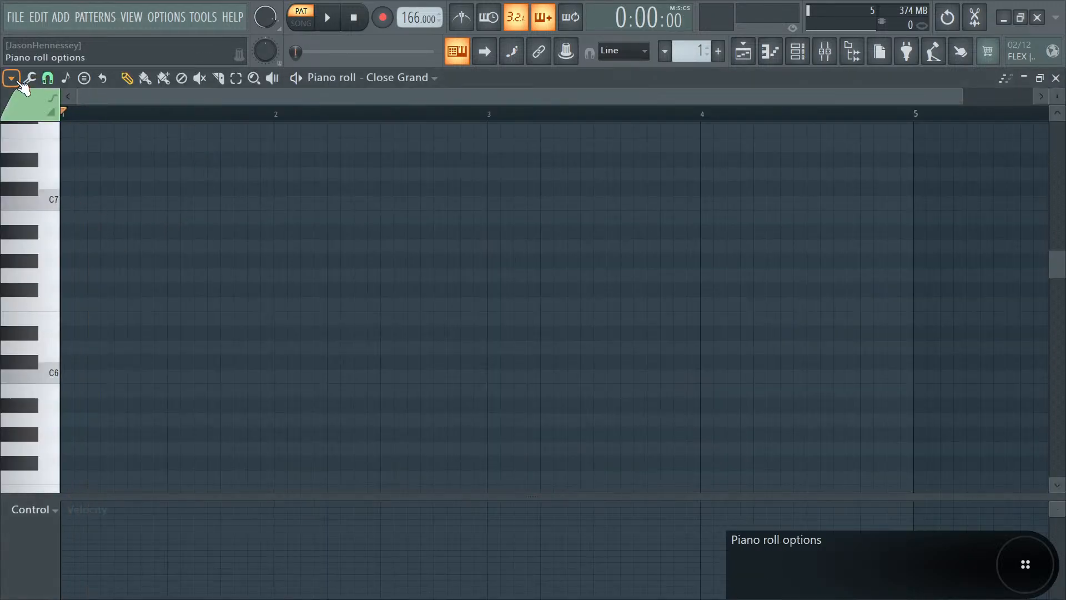
- Set the piano roll's scale highlighting to Minor Natural (Aeolian) with root note G
click(16, 79)
mouse_move(37, 151)
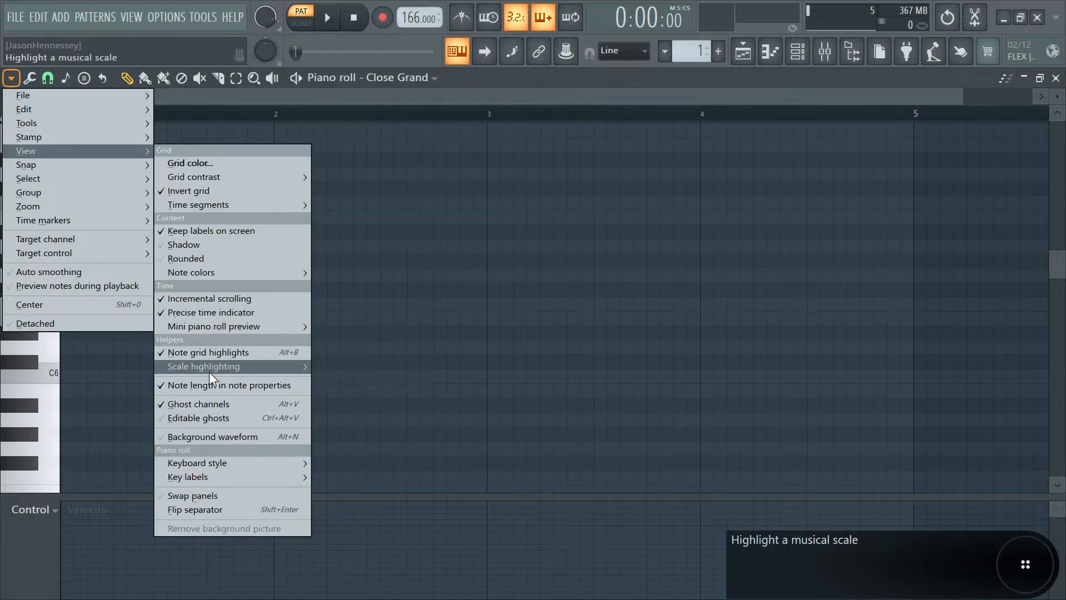
mouse_move(209, 367)
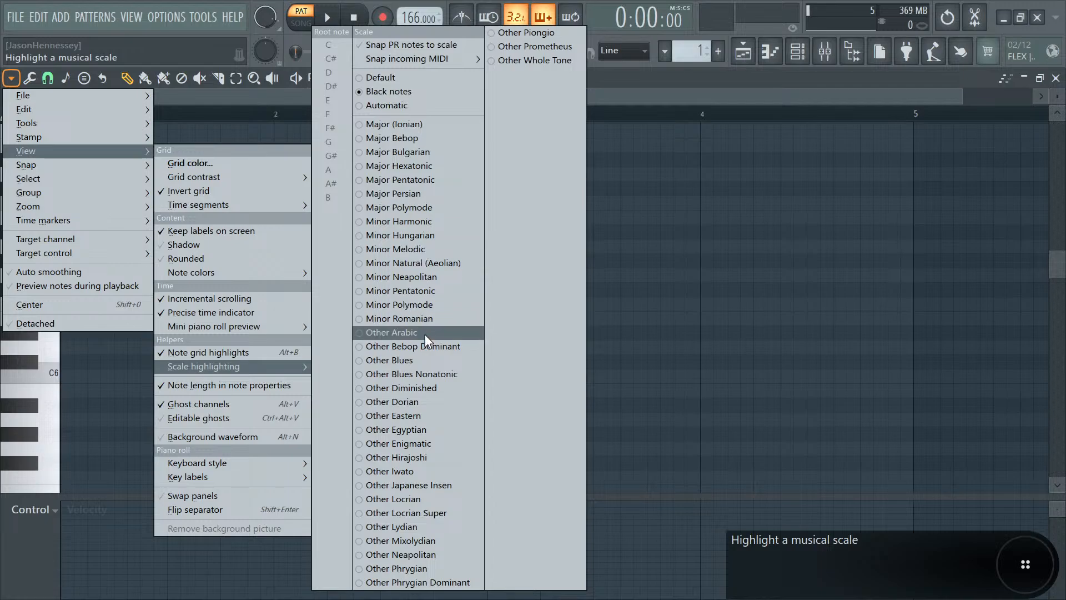
click(440, 264)
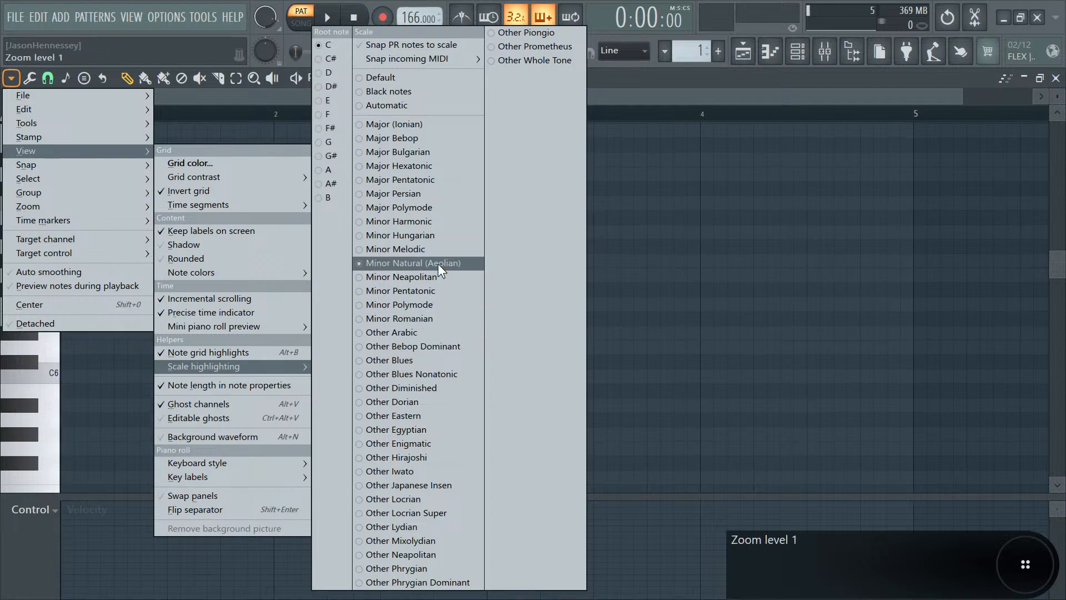
click(333, 142)
click(774, 214)
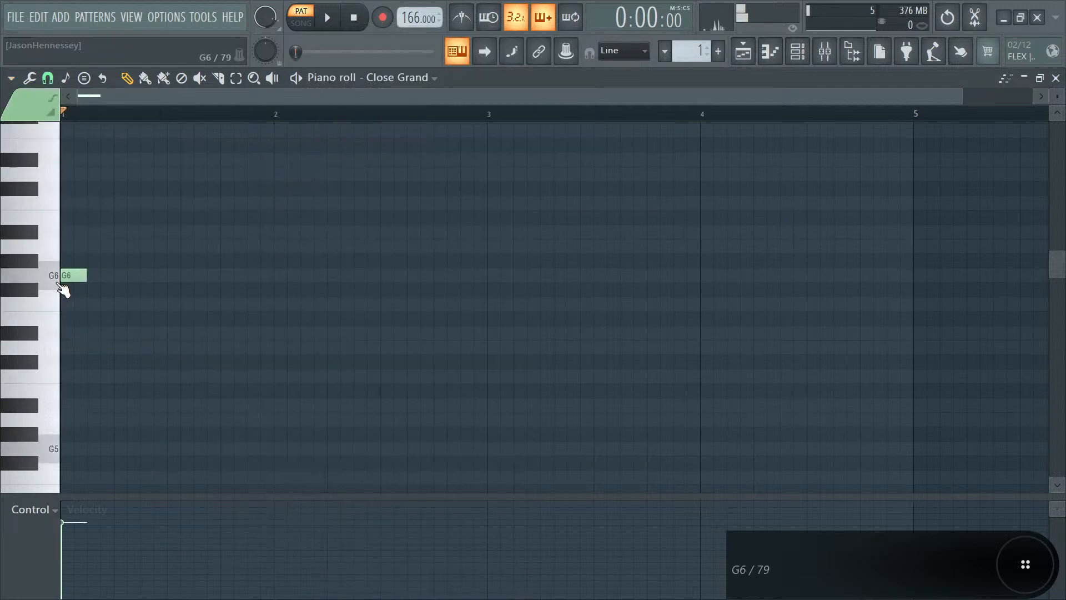
- Place a G5 note at the start of bar 1, lengthen it to one full bar and audition it
scroll(91, 242, down, 1)
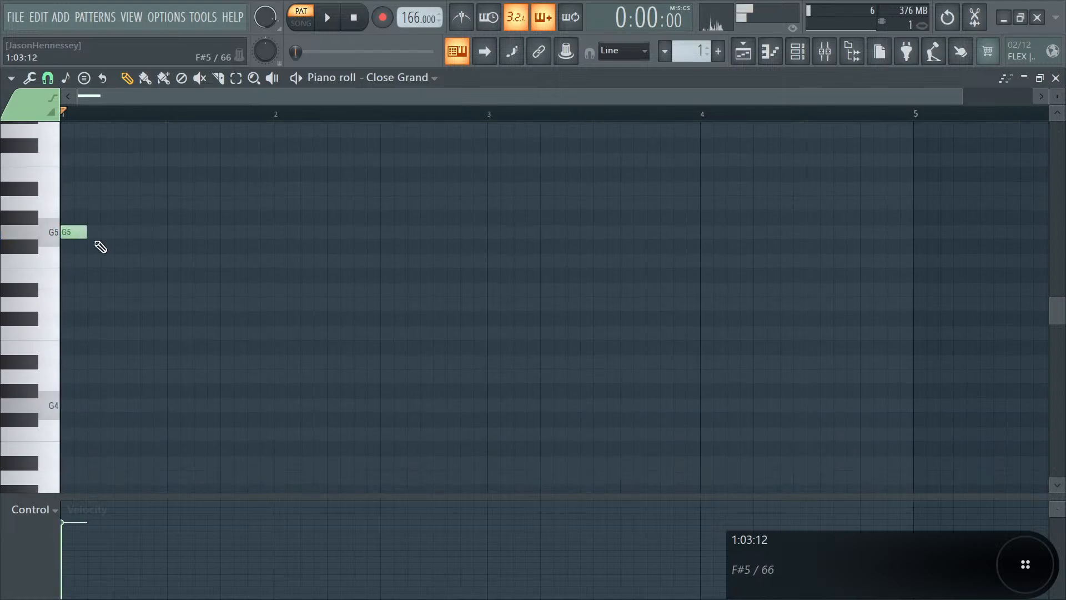
key(space)
drag(82, 235, 276, 233)
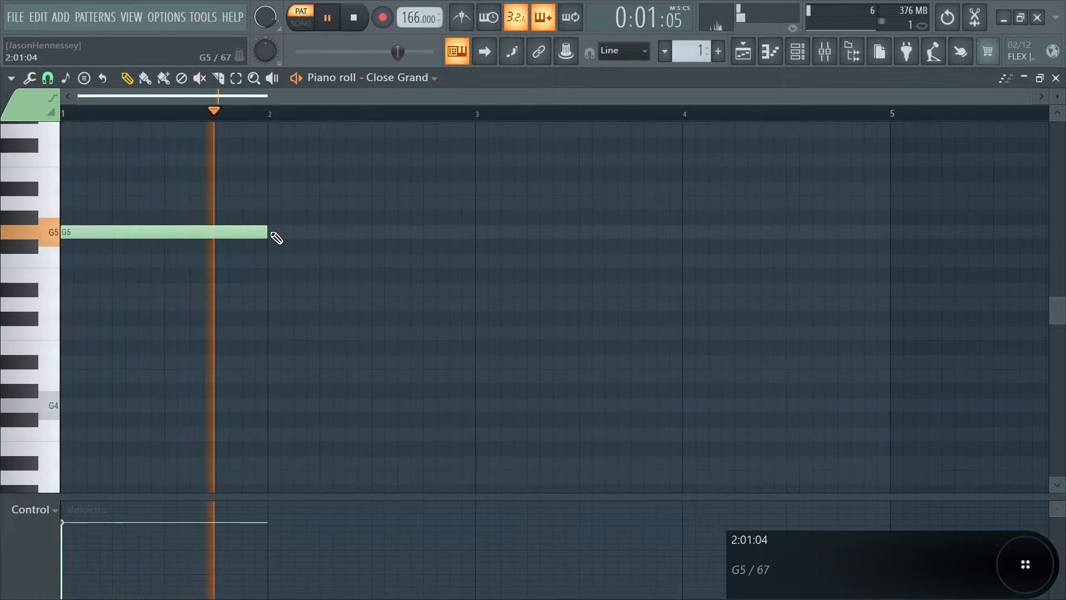
key(space)
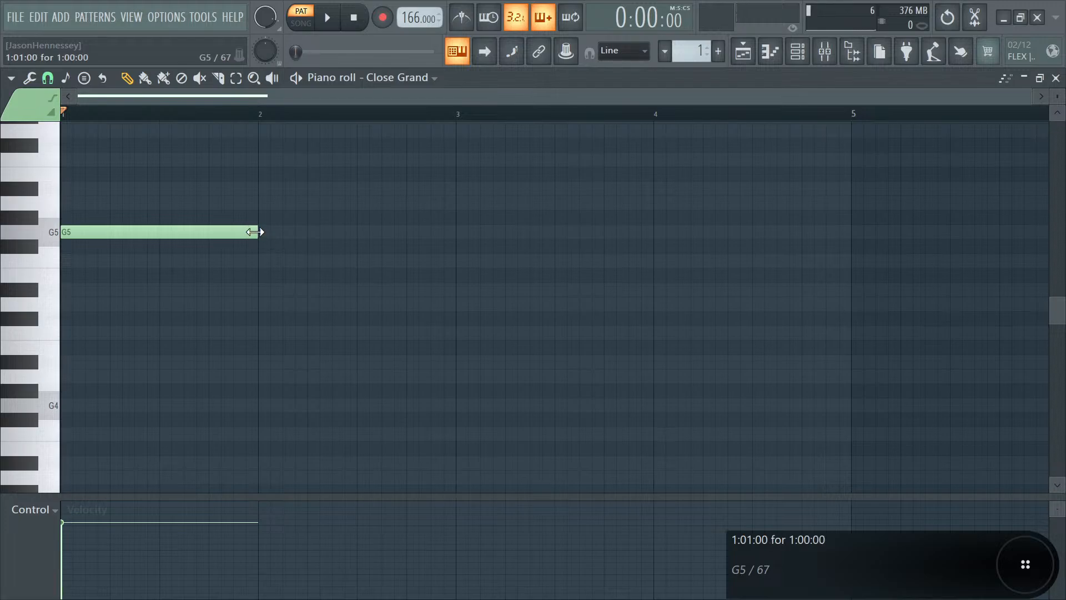
- Add a one-bar C5 note at the start of bar 1 and a D5 note starting halfway through the bar
click(72, 333)
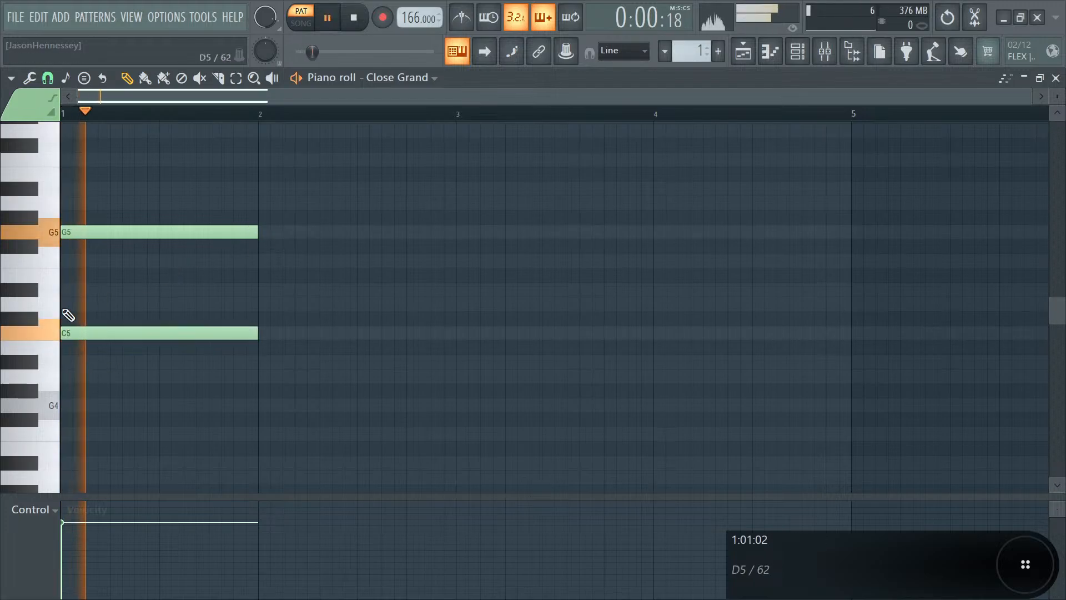
key(space)
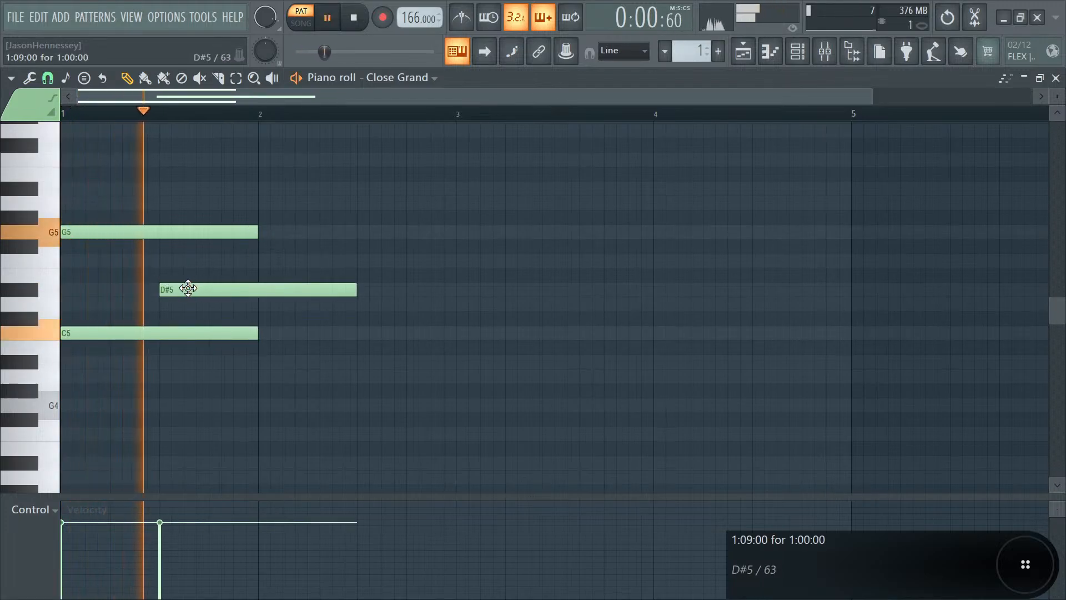
drag(167, 283, 172, 298)
key(space)
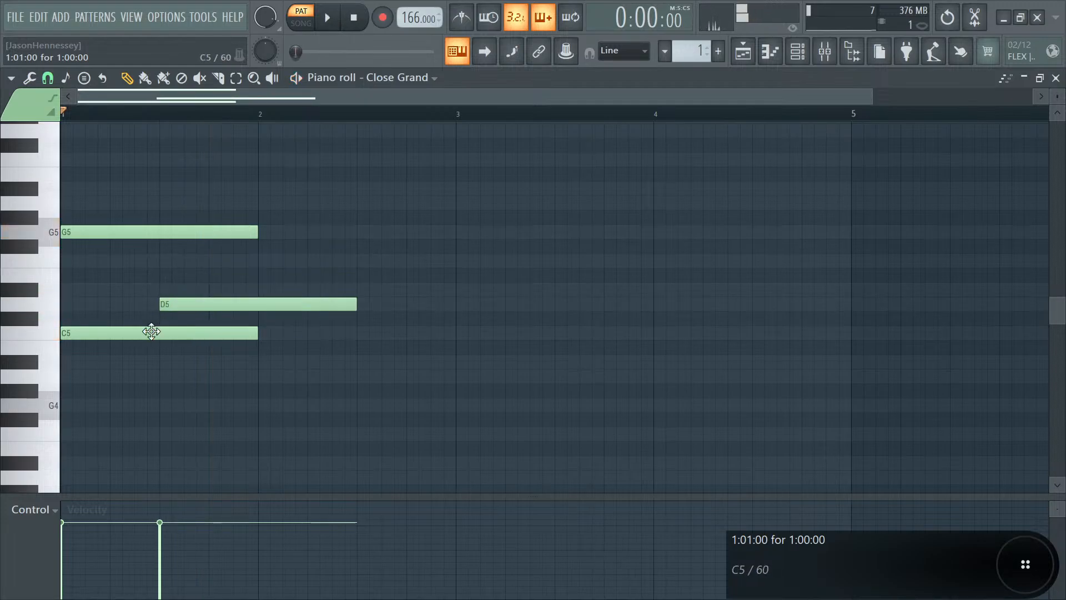
- Shorten the first C5 to half a bar and add a second C5 three quarters of the way through bar 1
key(space)
key(space)
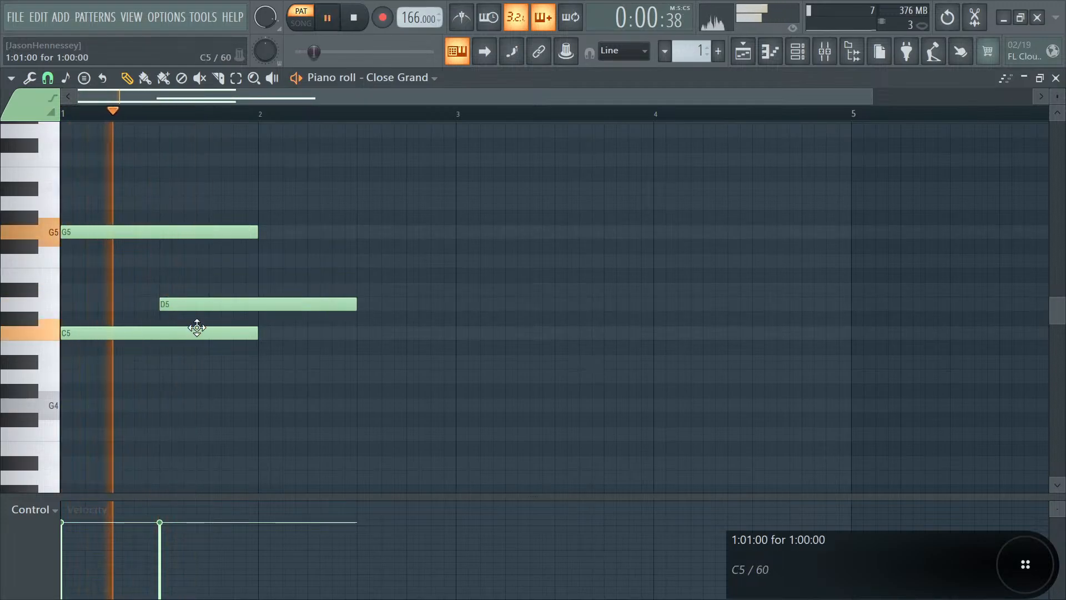
key(space)
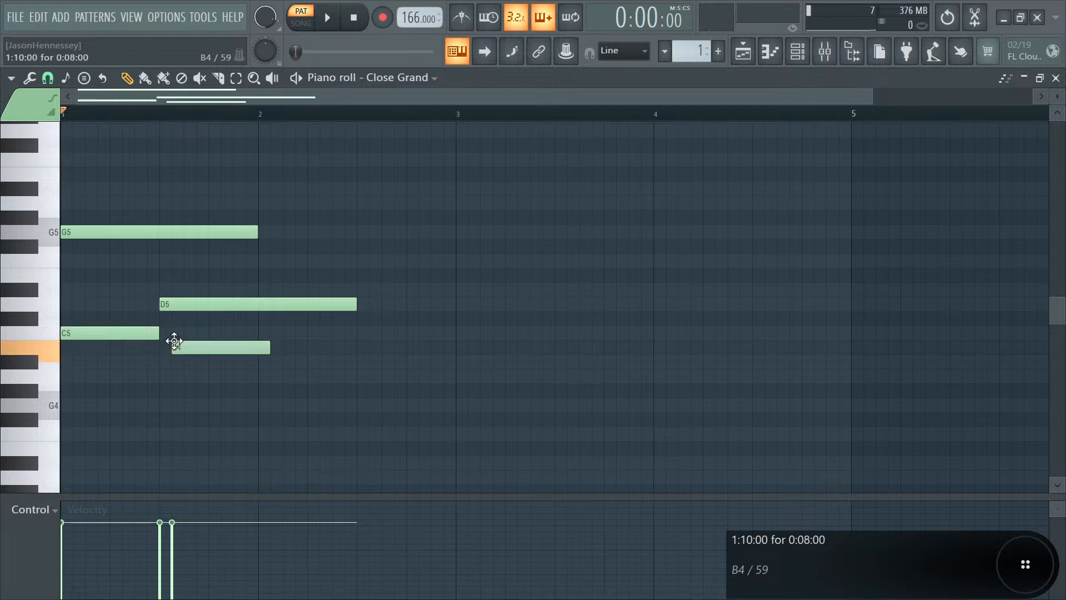
drag(192, 347, 211, 324)
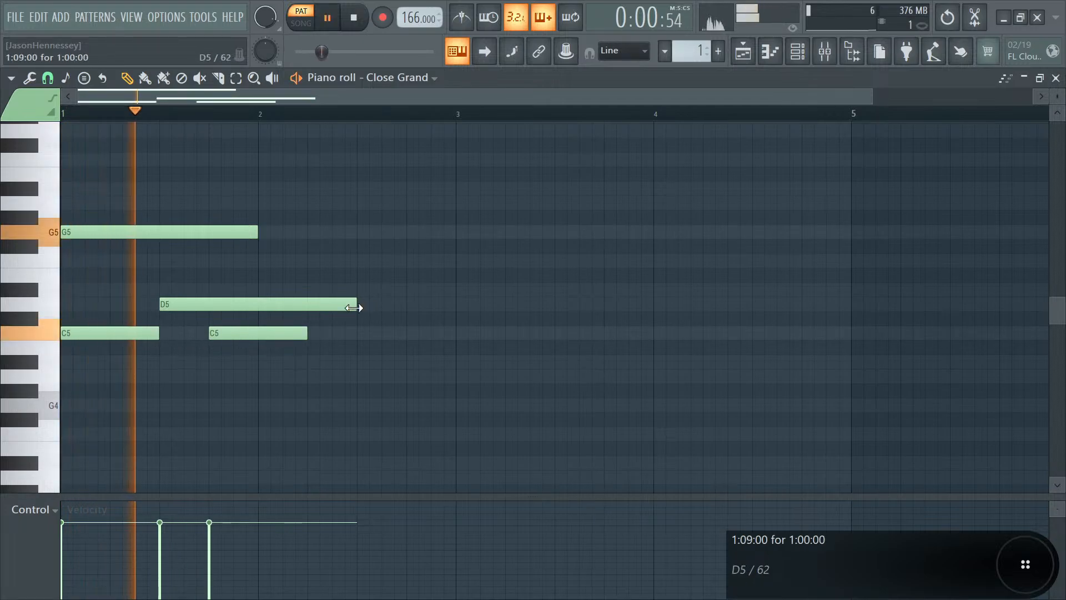
- Trim the D5 and the second C5 so both stop at the end of bar 1
drag(357, 305, 243, 309)
key(space)
key(space)
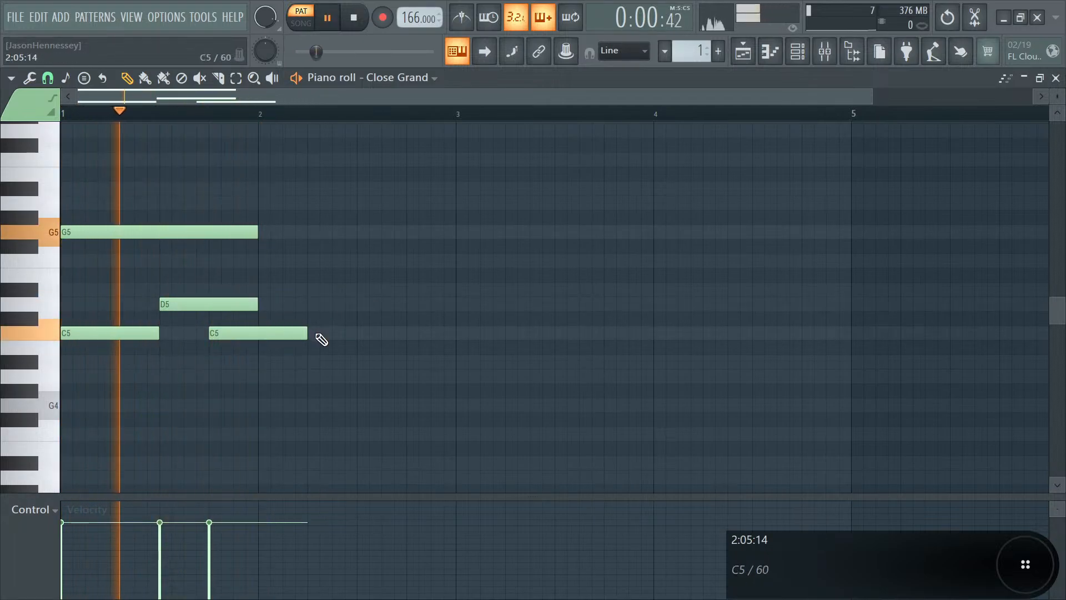
drag(306, 333, 269, 350)
- Duplicate the bar 1 notes into bar 2
key(ctrl+a)
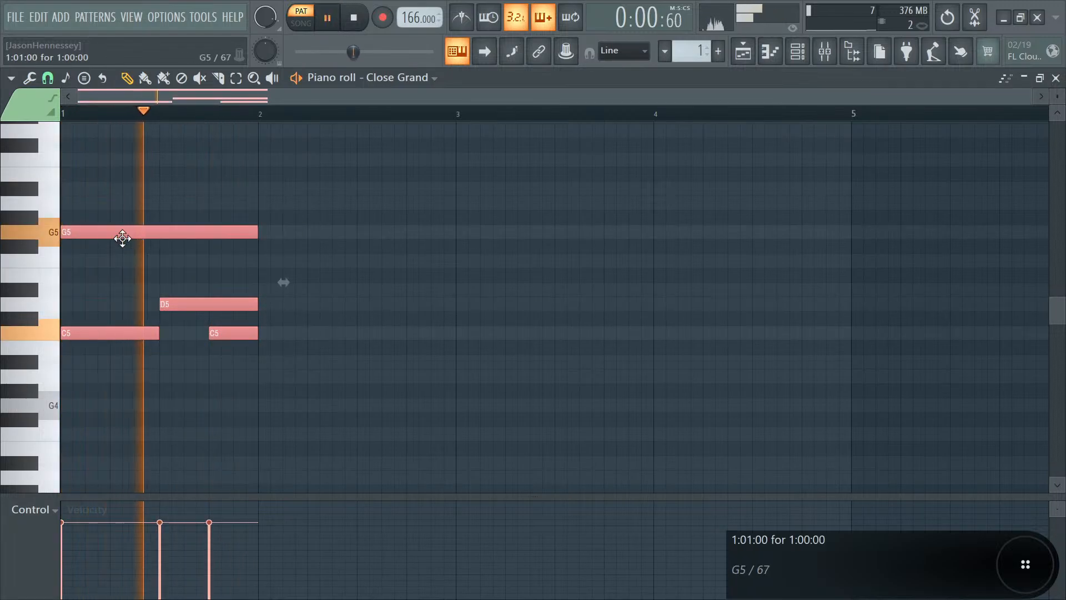
drag(169, 235, 367, 251)
click(297, 272)
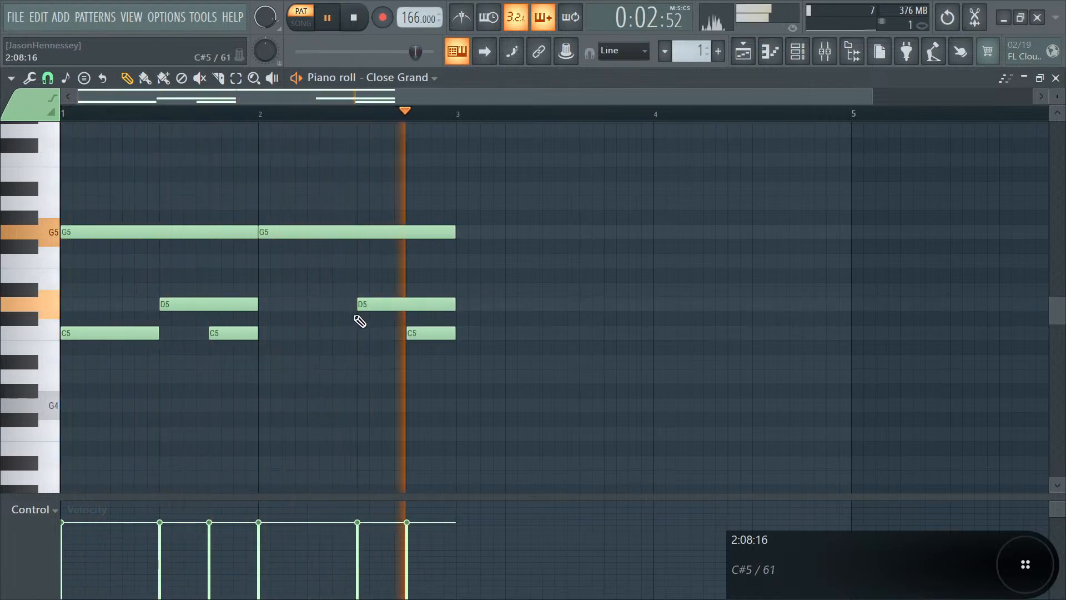
- Add a half-bar C5 at the start of bar 2 and delete the G5 above it
key(space)
click(358, 331)
drag(329, 333, 316, 332)
right_click(325, 233)
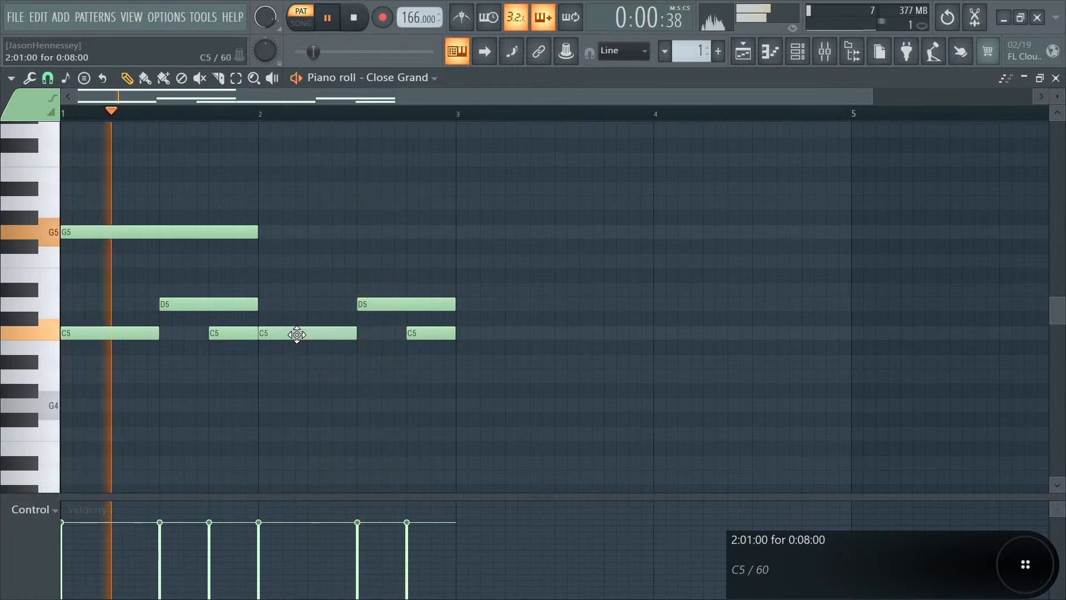
- Replace the bar 2 notes with a one-bar D#5 above a half-bar G4 followed by A#4 and A4
drag(295, 334, 452, 282)
right_click(414, 304)
right_click(421, 334)
key(space)
drag(257, 182, 134, 379)
drag(166, 229, 360, 292)
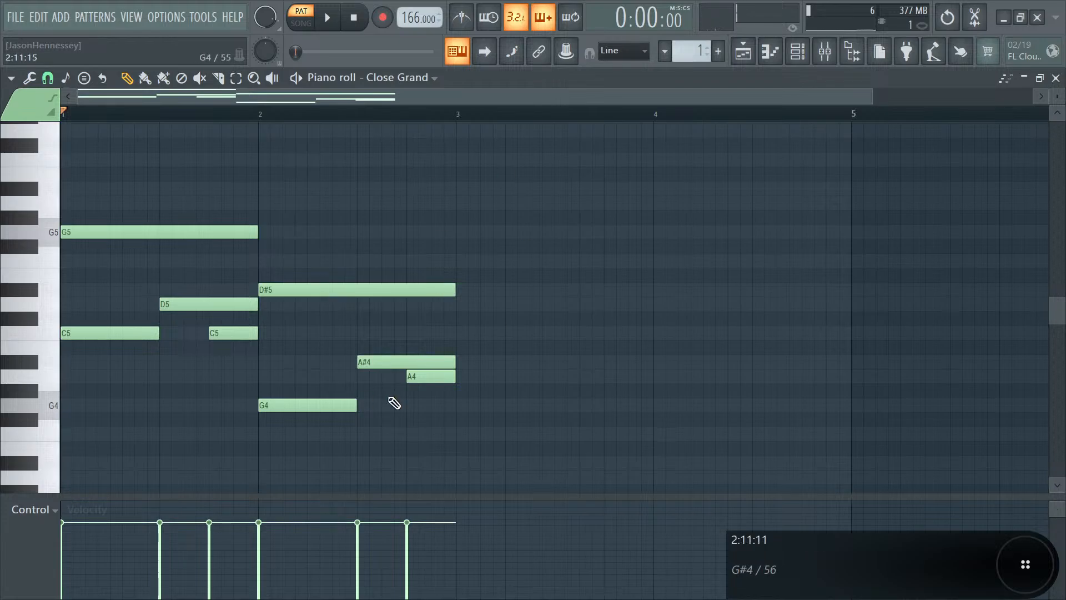
- Delete the A#4 and A4 from bar 2 and lengthen the G4 to the full bar
drag(574, 195, 329, 471)
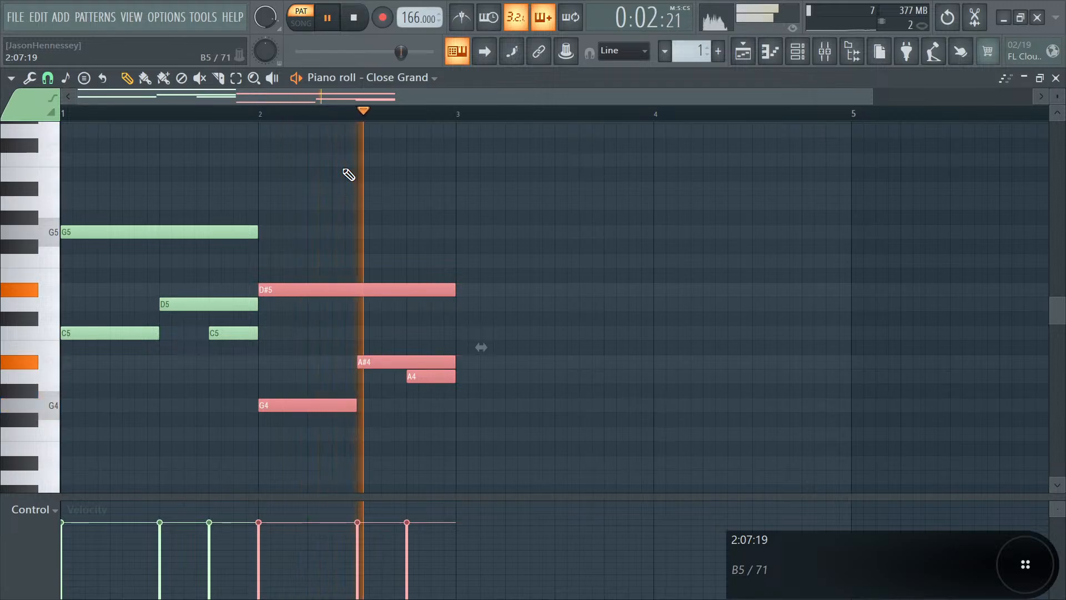
ctrl+click(528, 246)
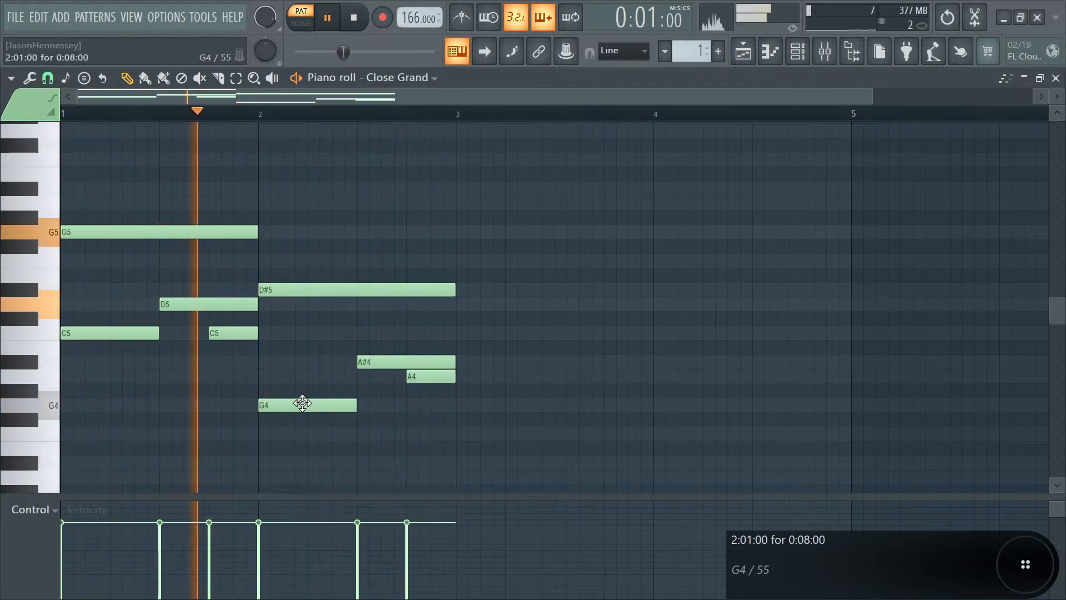
right_click(391, 362)
key(space)
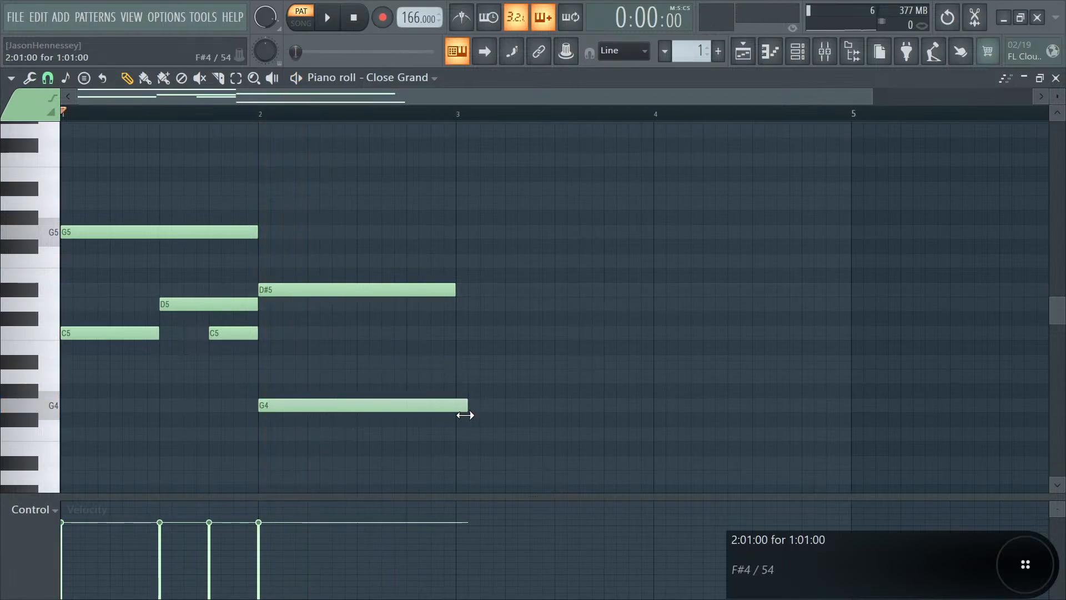
key(space)
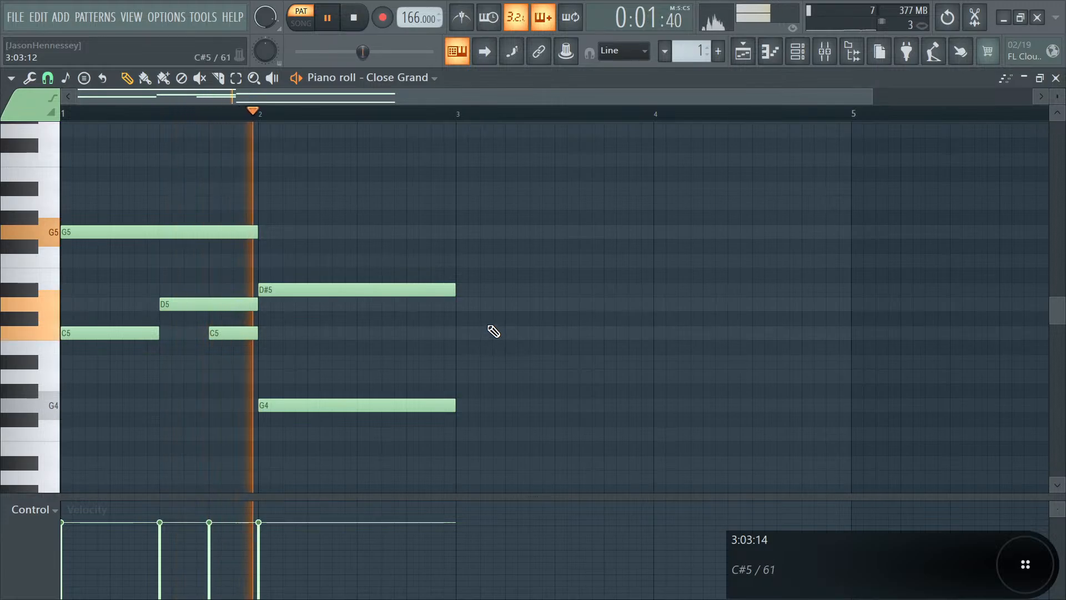
- Duplicate the whole two-bar phrase into bars 3 and 4
key(ctrl+a)
scroll(136, 261, down, 1)
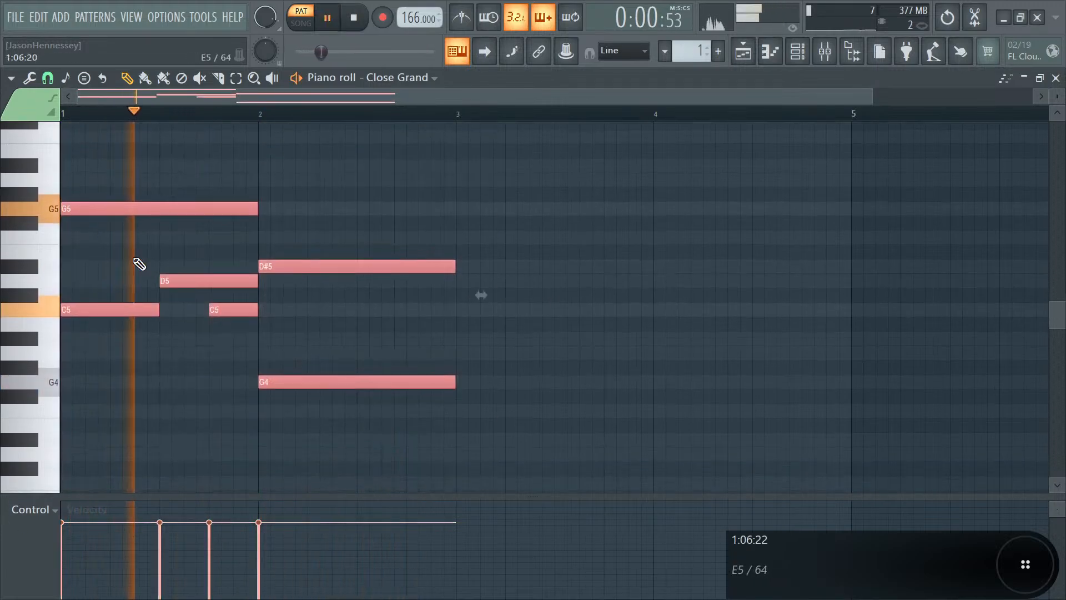
drag(154, 204, 549, 205)
click(519, 261)
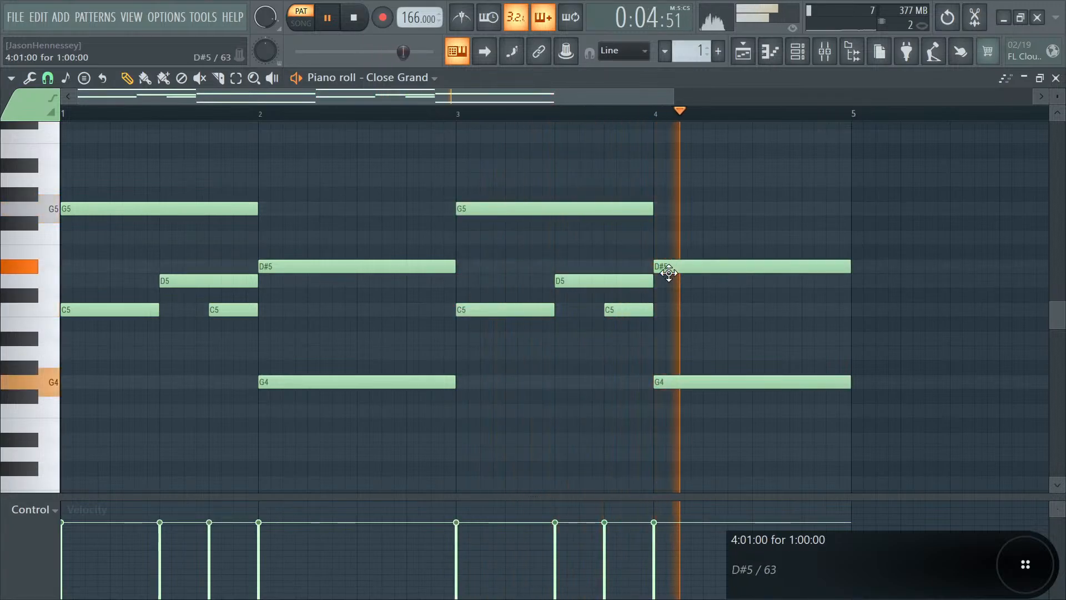
- Raise the D#5 in bar 4 to F5 and audition the phrase
drag(670, 272, 673, 238)
key(space)
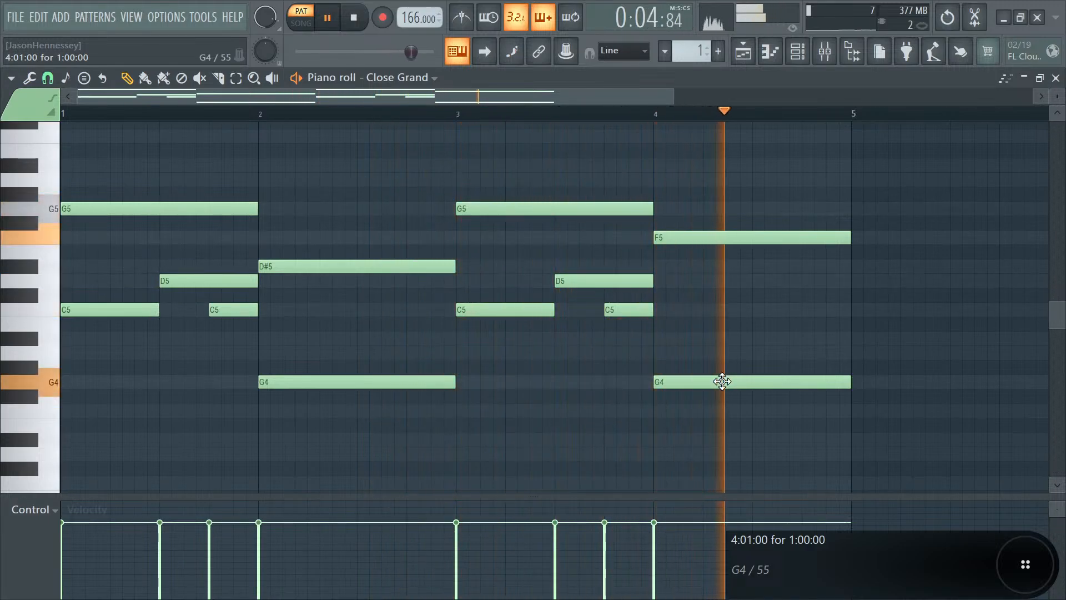
key(space)
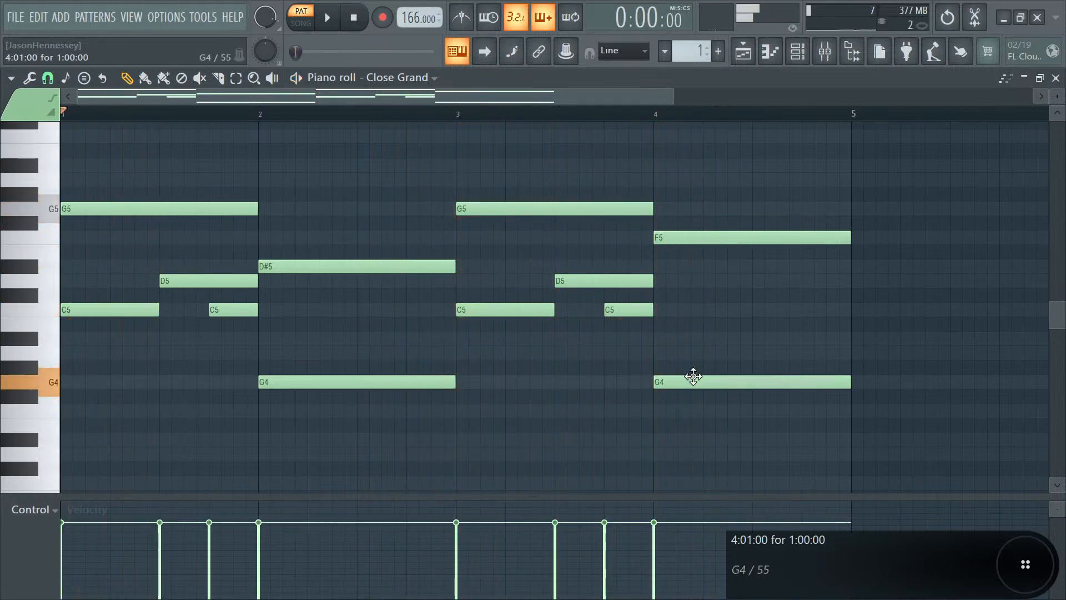
- Raise bar 4's G4 to A4, lower its upper note to D5, and play the phrase back
drag(693, 376, 691, 341)
drag(708, 240, 708, 270)
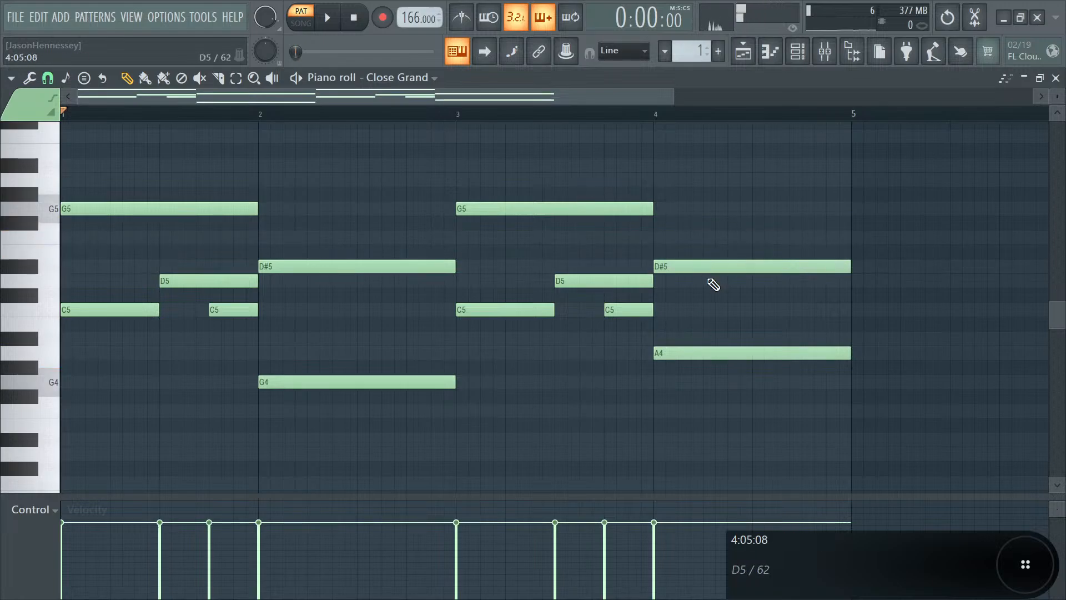
key(space)
ctrl+scroll(497, 172, down, 2)
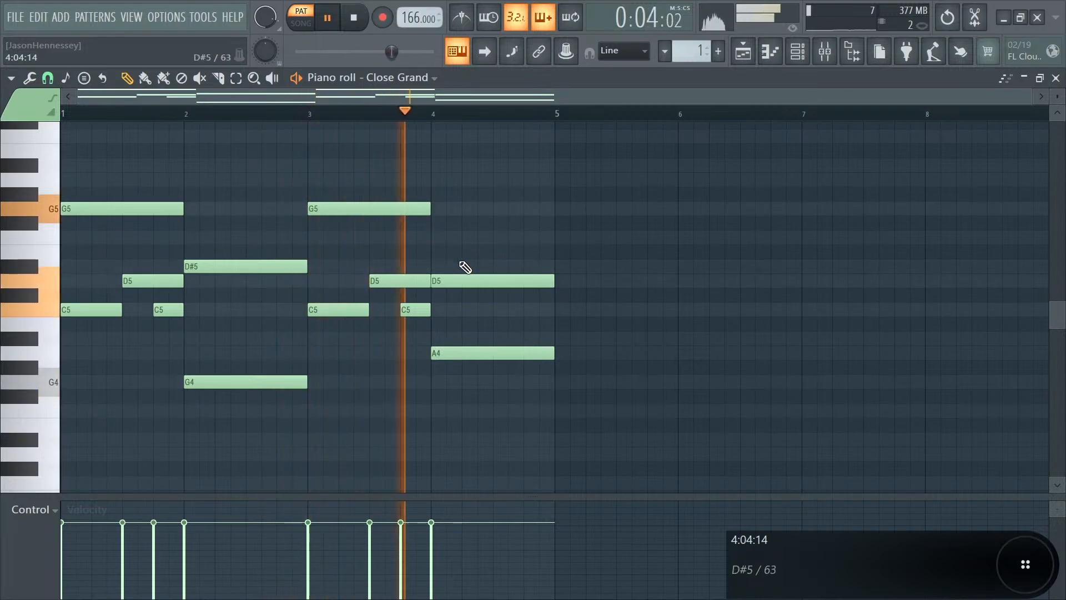
key(space)
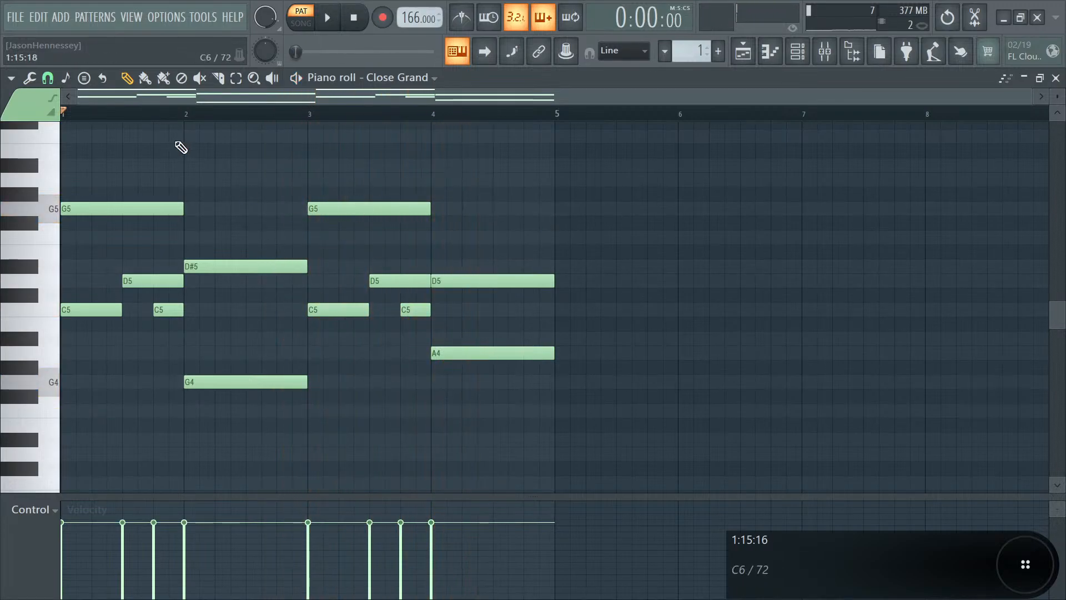
- Delete both notes in bar 2 and both notes in bar 4, keeping the phrases in bars 1 and 3
right_click(242, 266)
right_click(246, 381)
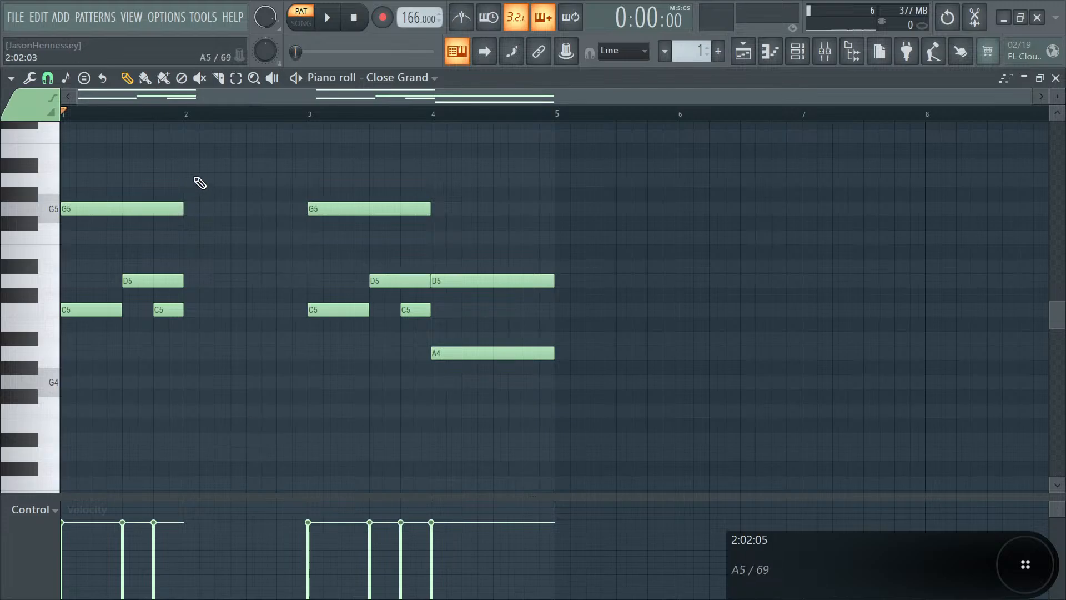
drag(197, 160, 117, 345)
right_click(549, 281)
right_click(542, 353)
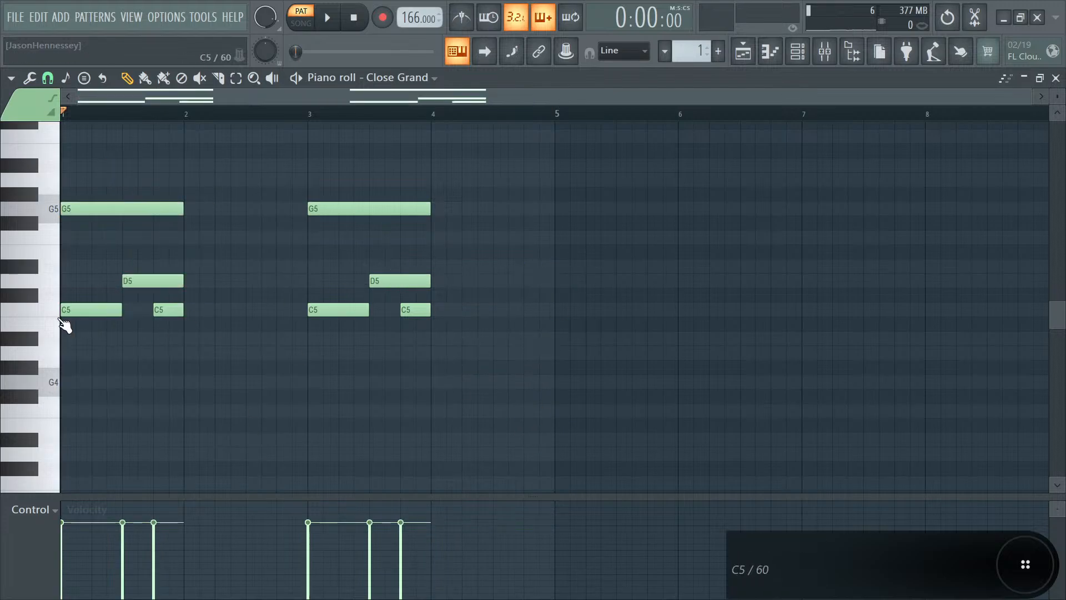
scroll(135, 291, up, 3)
scroll(135, 291, down, 2)
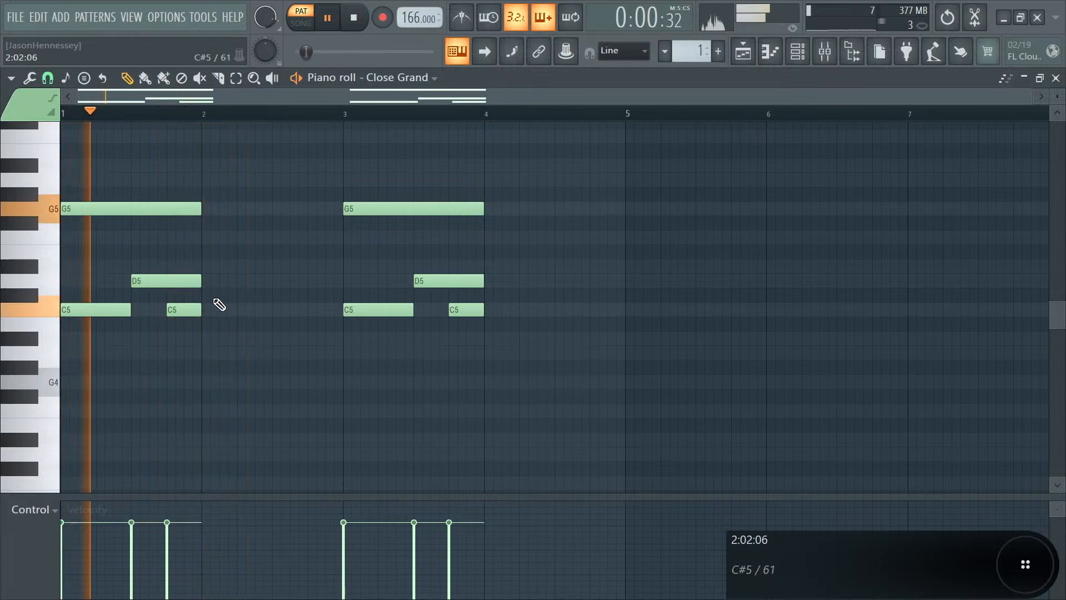
- Add full-bar D#5 notes in bars 2 and 4 and audition the melody
click(212, 280)
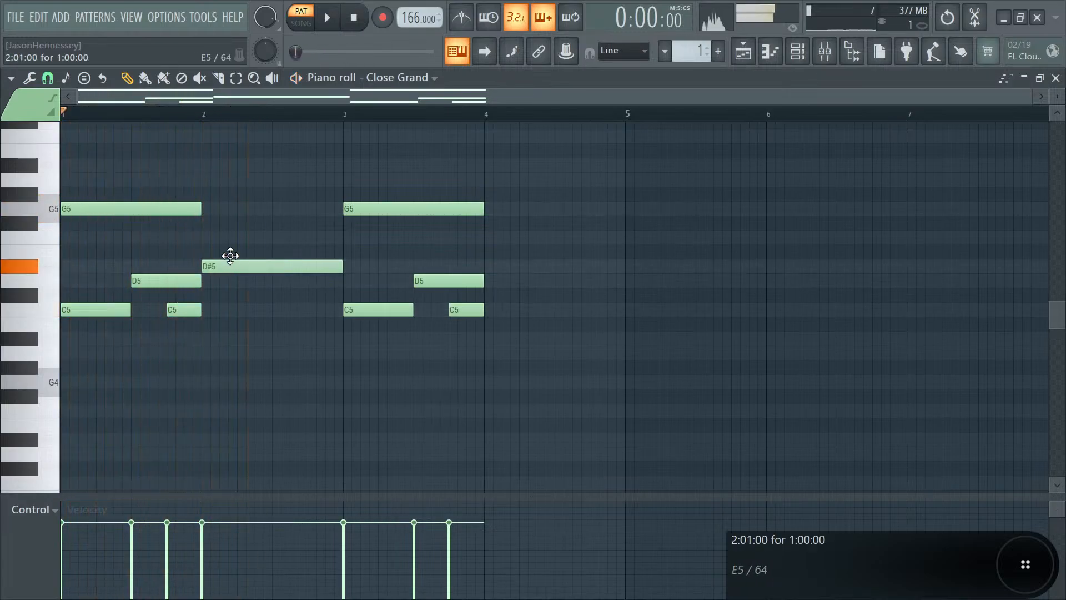
key(space)
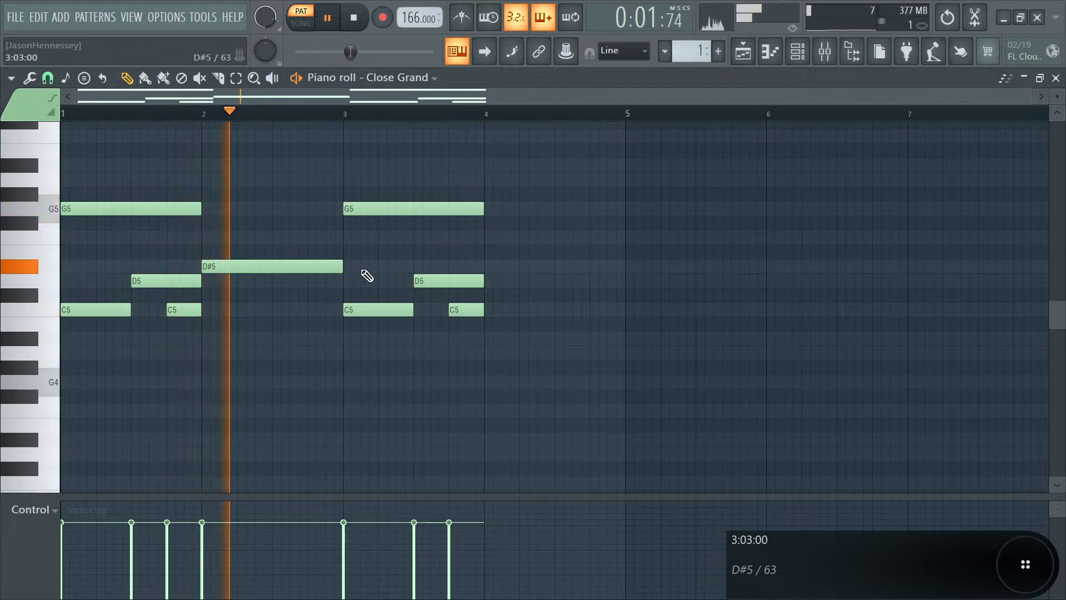
click(494, 266)
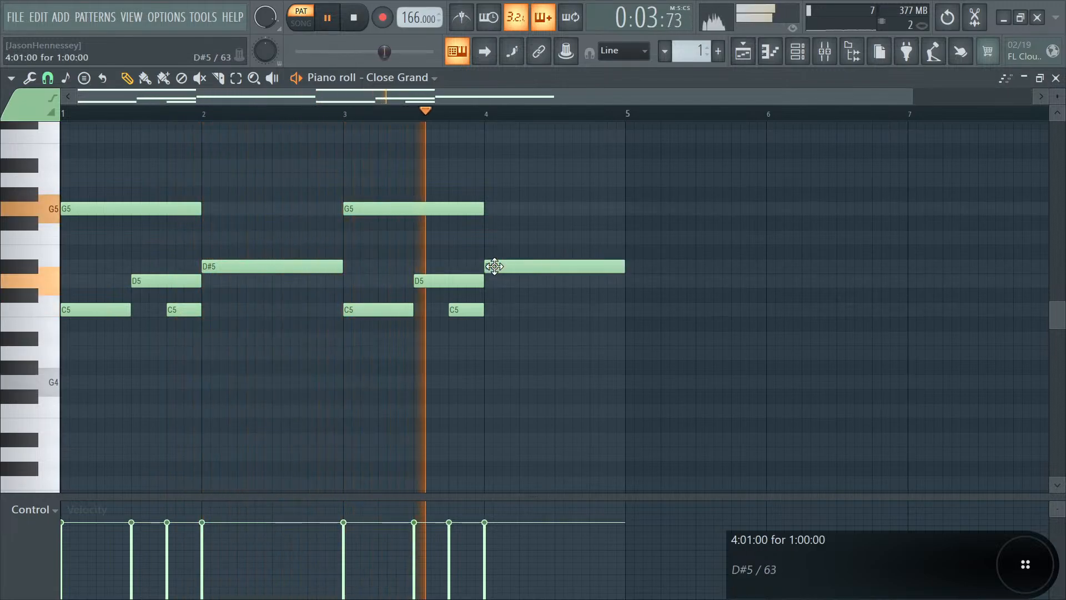
key(space)
- Duplicate the whole four-bar melody into bars 5 through 8
key(ctrl+a)
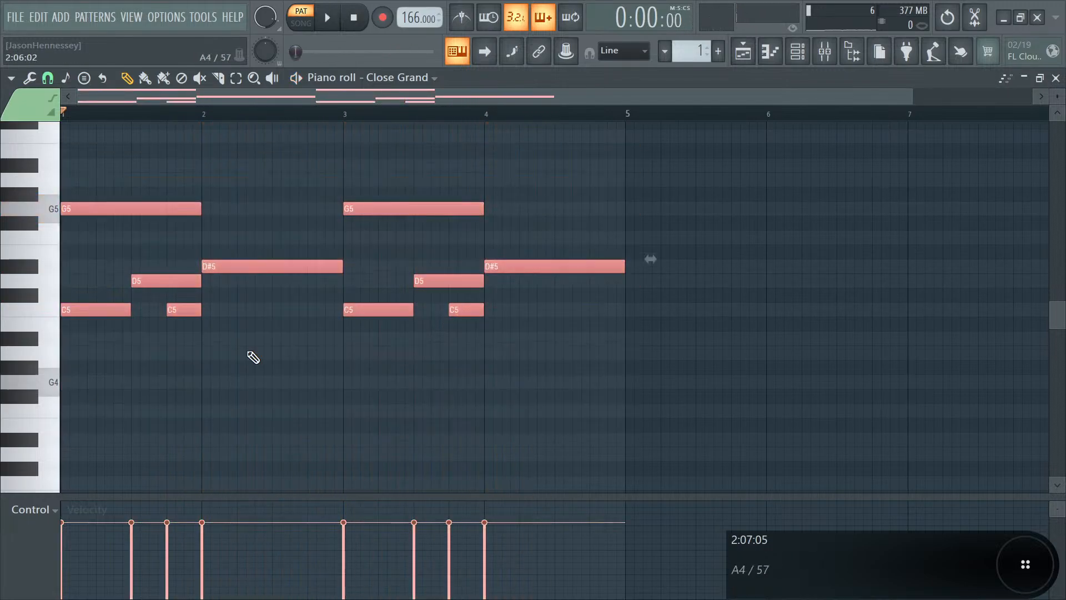
scroll(253, 357, down, 1)
drag(144, 211, 643, 220)
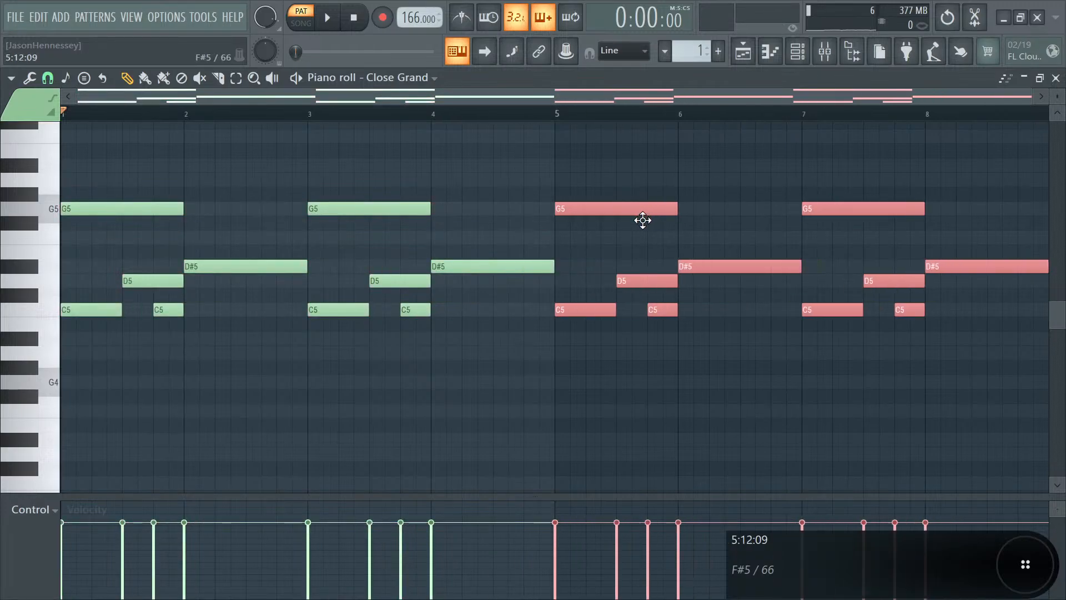
- Try lowering the short last C5 in bar 5 to A4 and play the melody back
scroll(564, 245, down, 2)
drag(447, 177, 533, 365)
scroll(494, 358, up, 3)
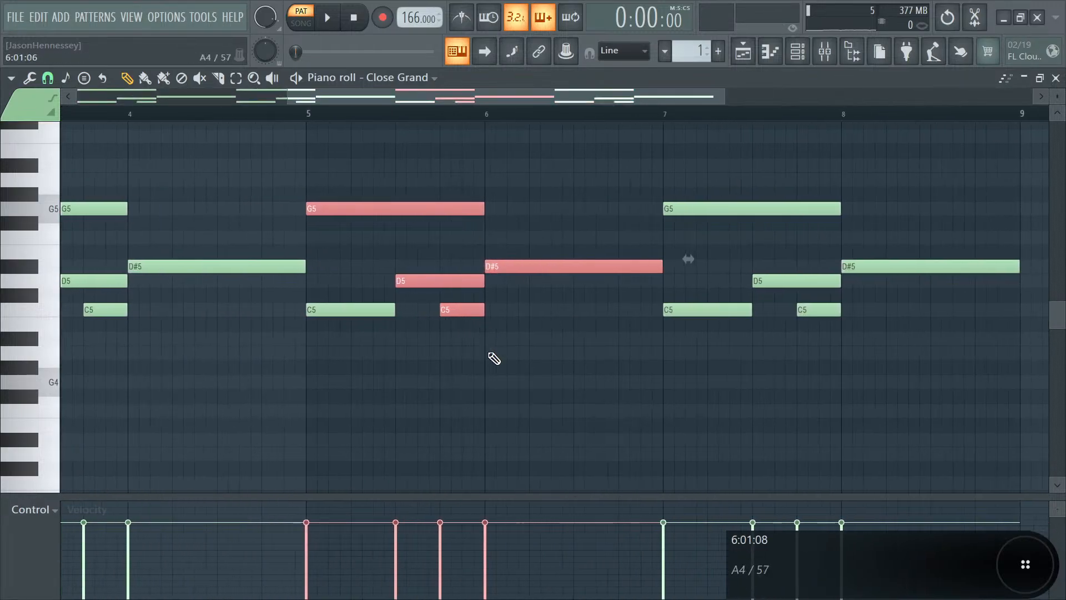
ctrl+click(490, 354)
scroll(368, 356, up, 3)
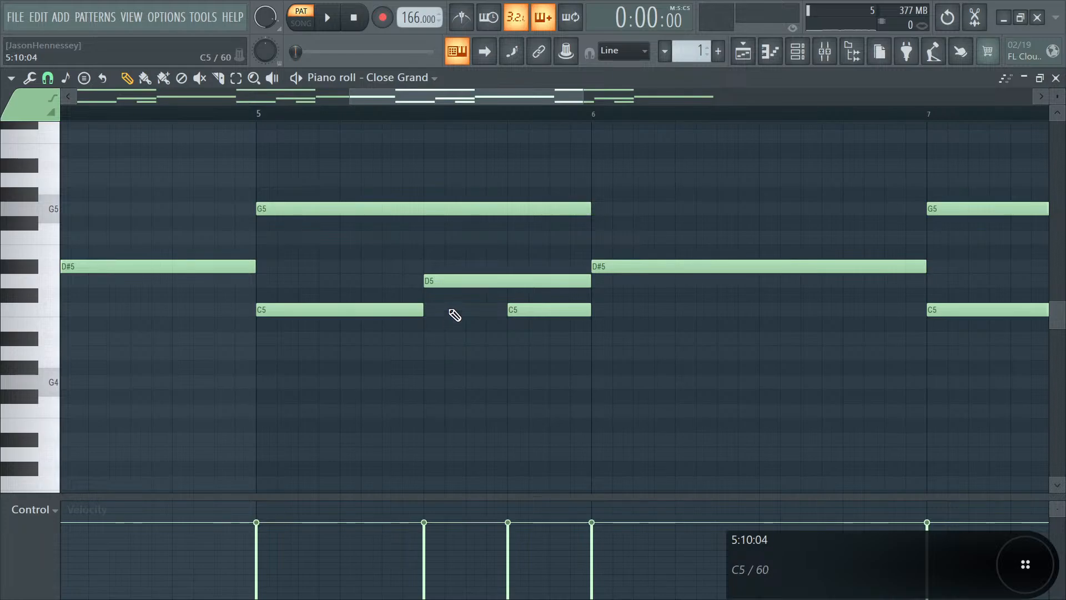
drag(524, 312, 519, 361)
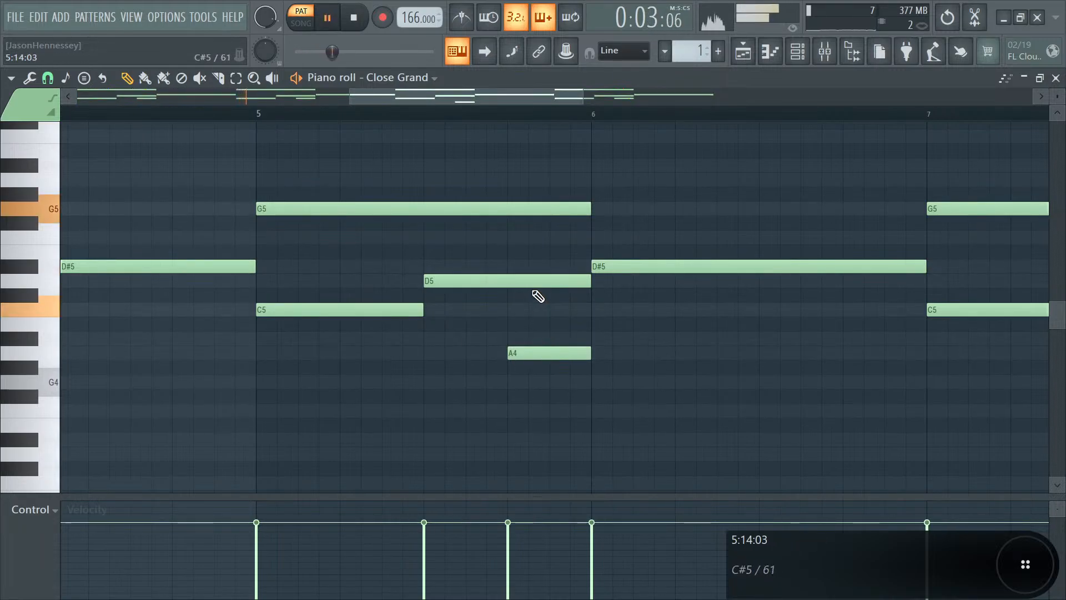
scroll(538, 296, down, 3)
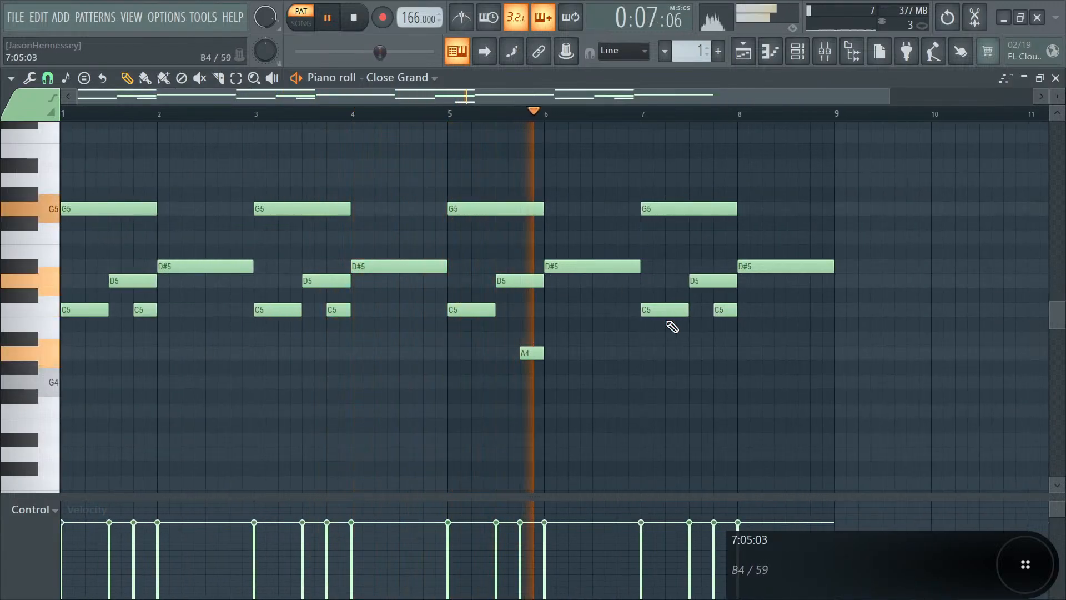
key(space)
- Try bar 5's short last note at A#4 with playback, and return it to C5
scroll(639, 336, up, 1)
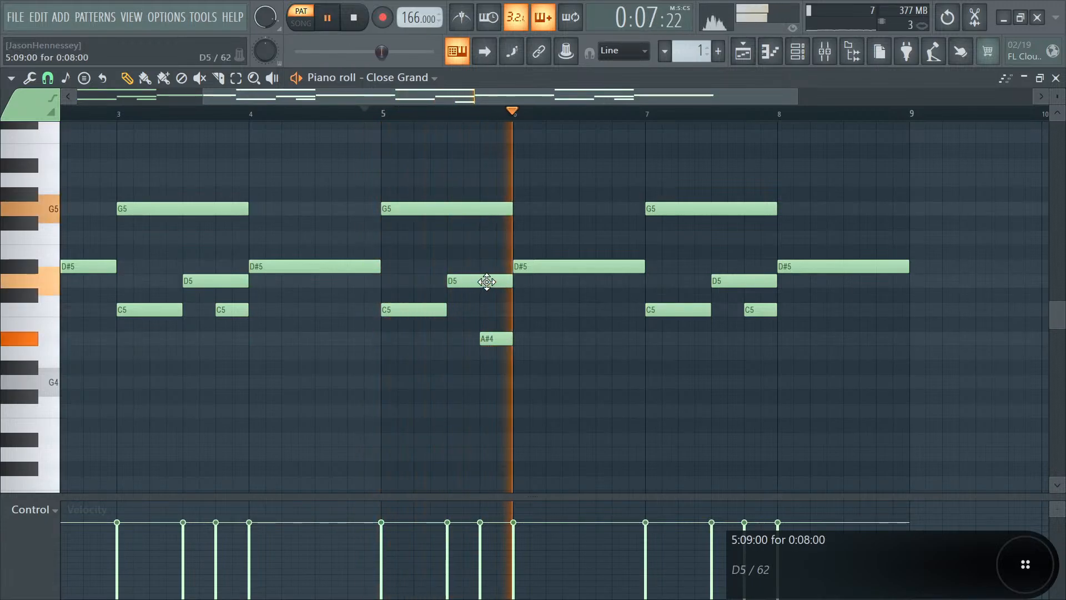
key(space)
drag(492, 344, 492, 315)
key(space)
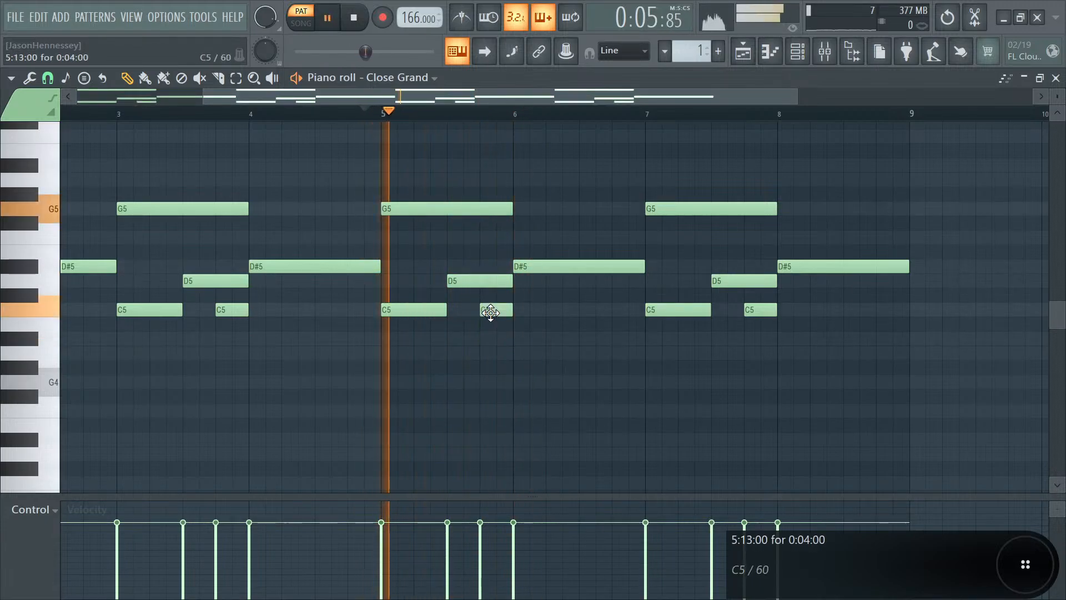
key(space)
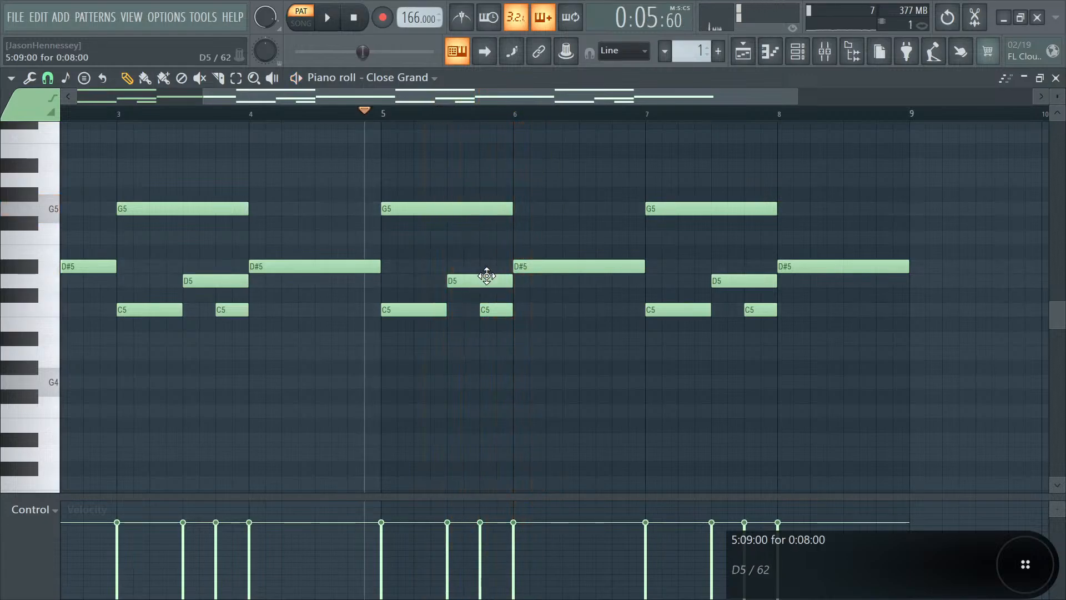
- Raise bar 5's D5 to D#5 and its last C5 to F5, lower bar 6's note to D5, and audition the melody
drag(534, 262, 536, 282)
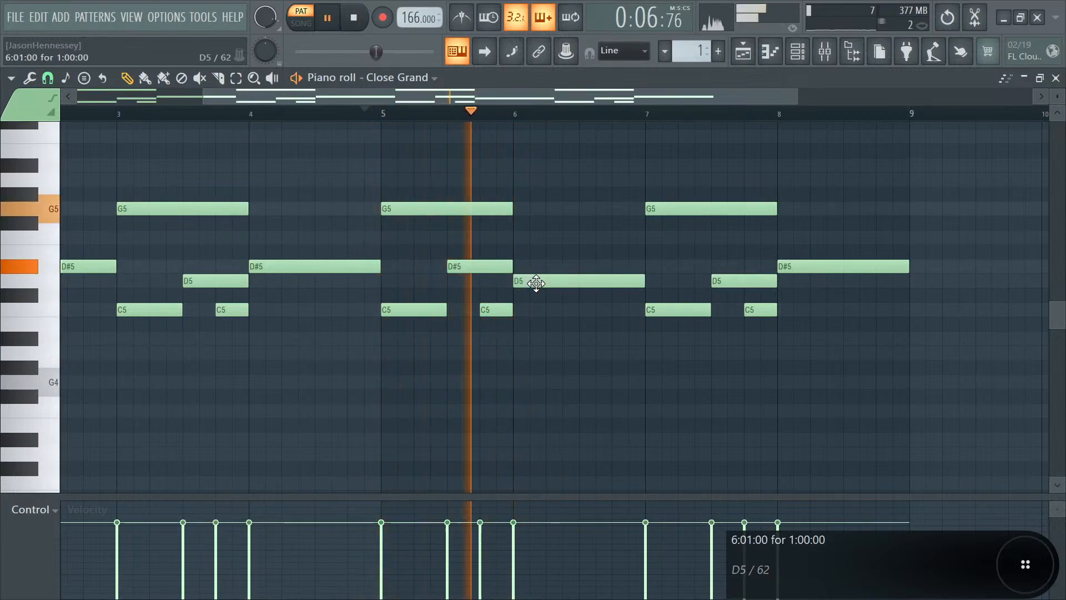
drag(488, 310, 493, 239)
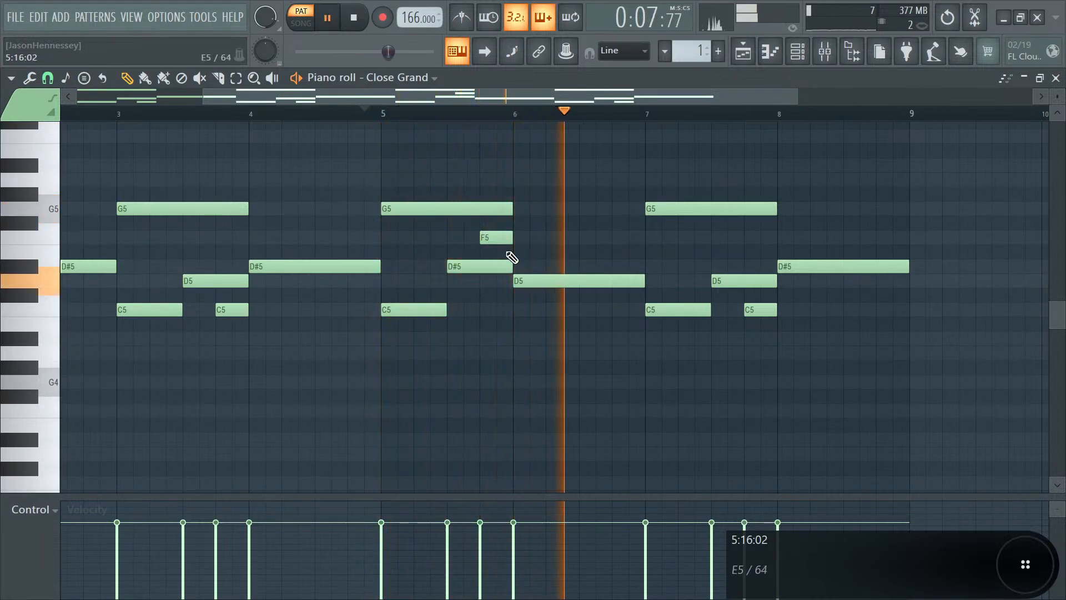
ctrl+scroll(376, 254, down, 3)
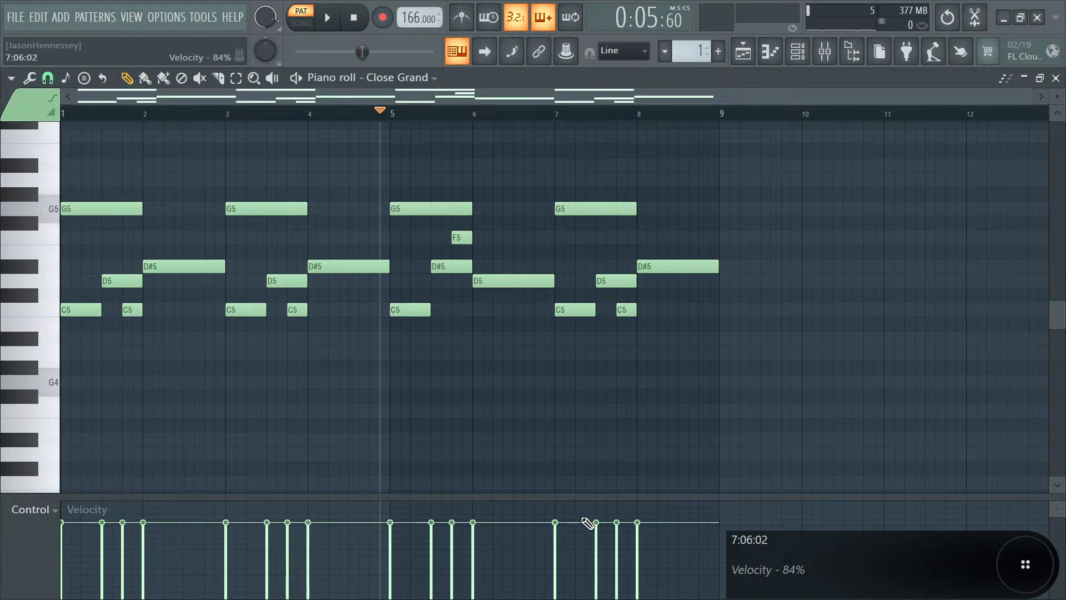
key(space)
key(space)
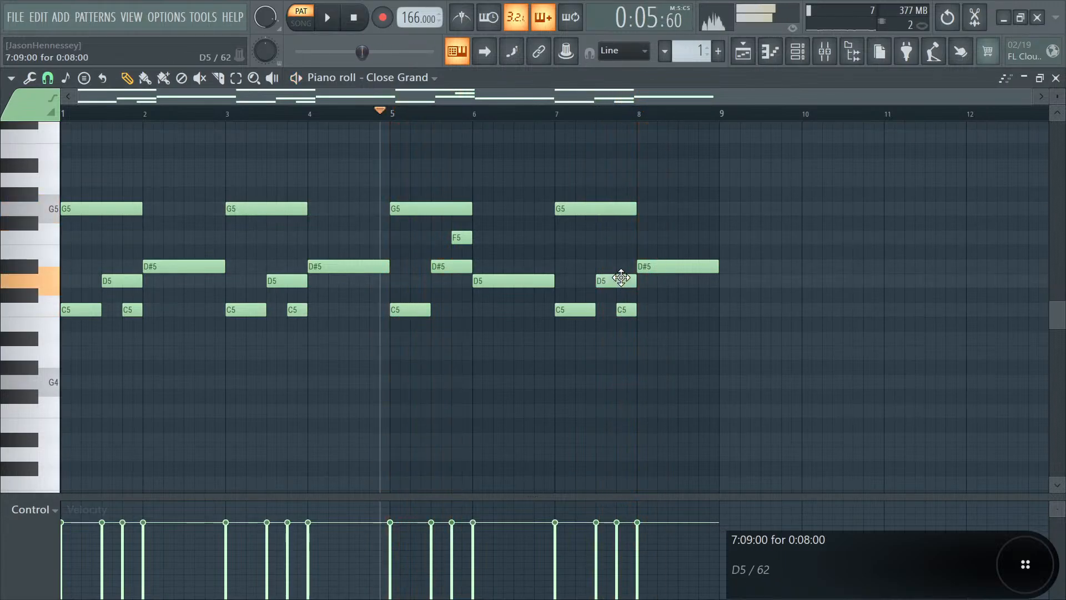
- Try the bar 5 and 6 ending in bars 7 and 8, with D#5 and F5 in bar 7 and D5 in bar 8
drag(619, 279, 621, 265)
key(space)
drag(614, 309, 619, 235)
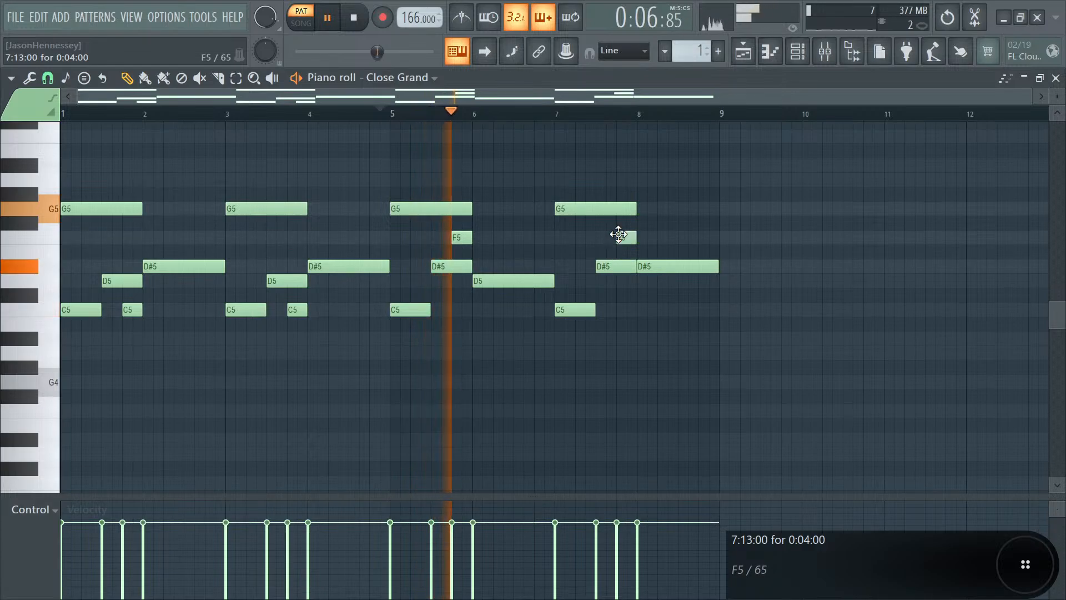
drag(654, 266, 655, 281)
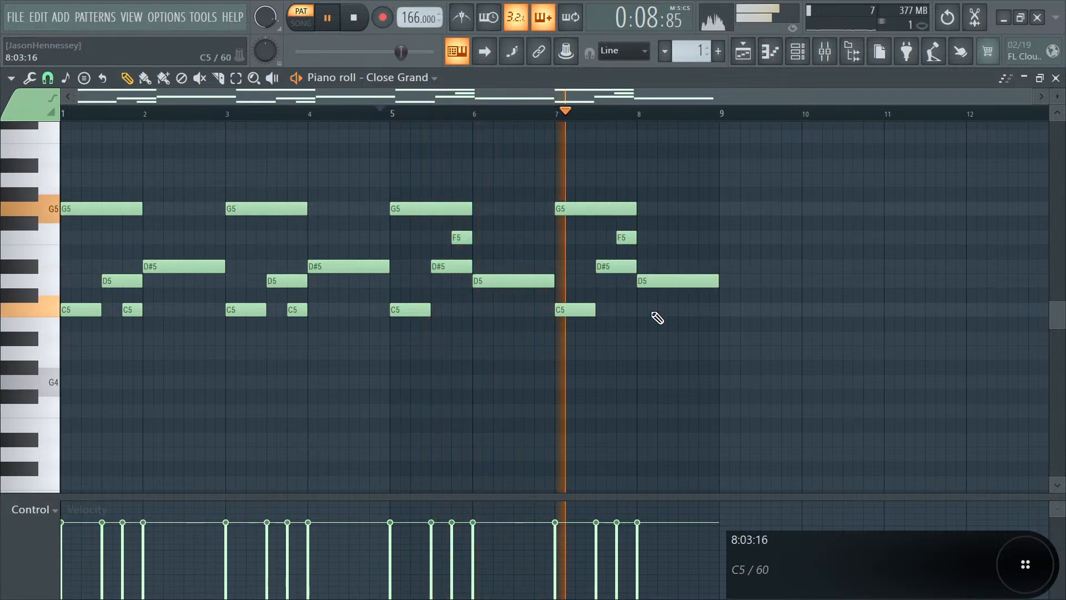
key(space)
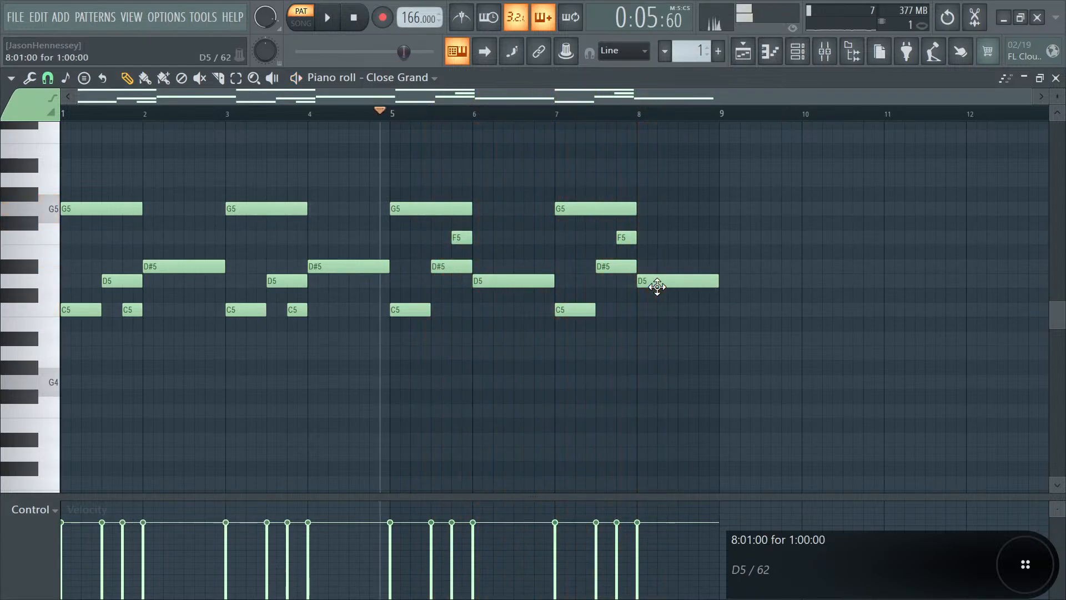
- Set bar 8's note to C5 and bar 7's last two notes to D5 and D#5, auditioning the ending
key(space)
drag(696, 289, 658, 305)
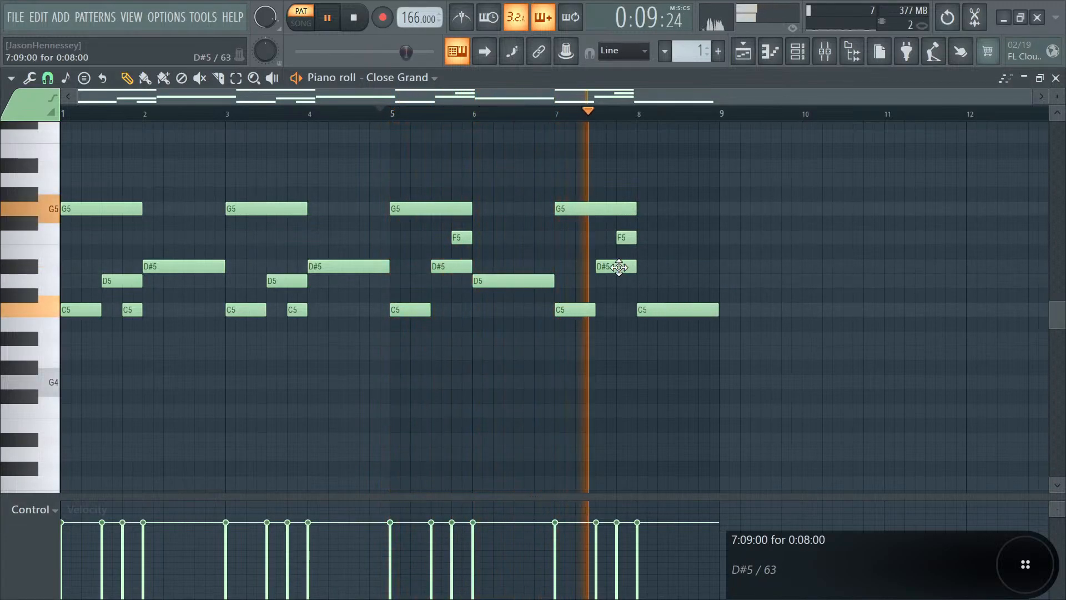
key(space)
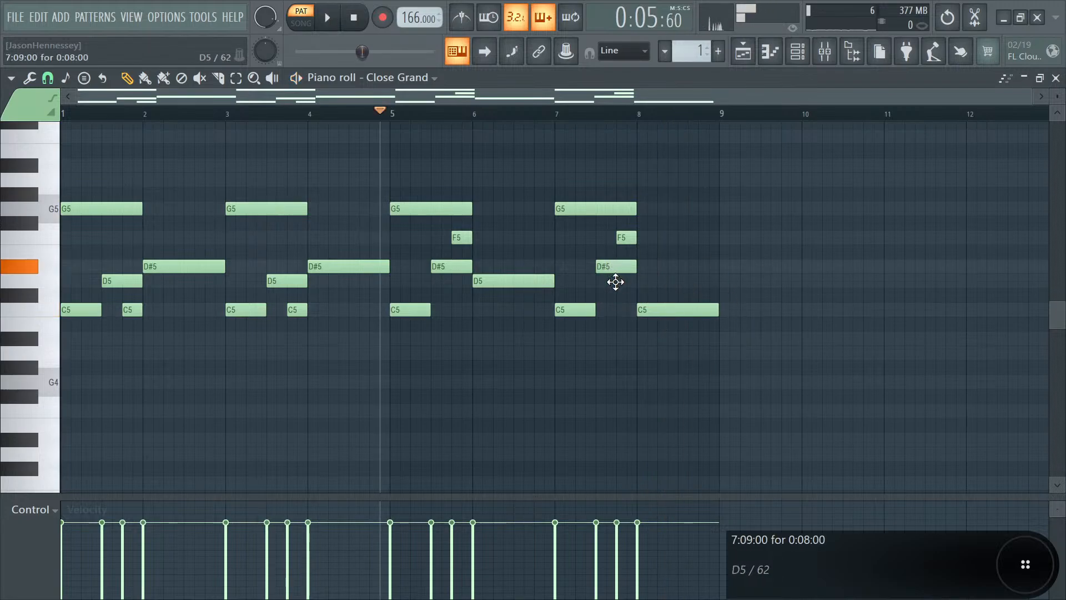
drag(616, 268, 616, 281)
drag(626, 237, 626, 266)
key(space)
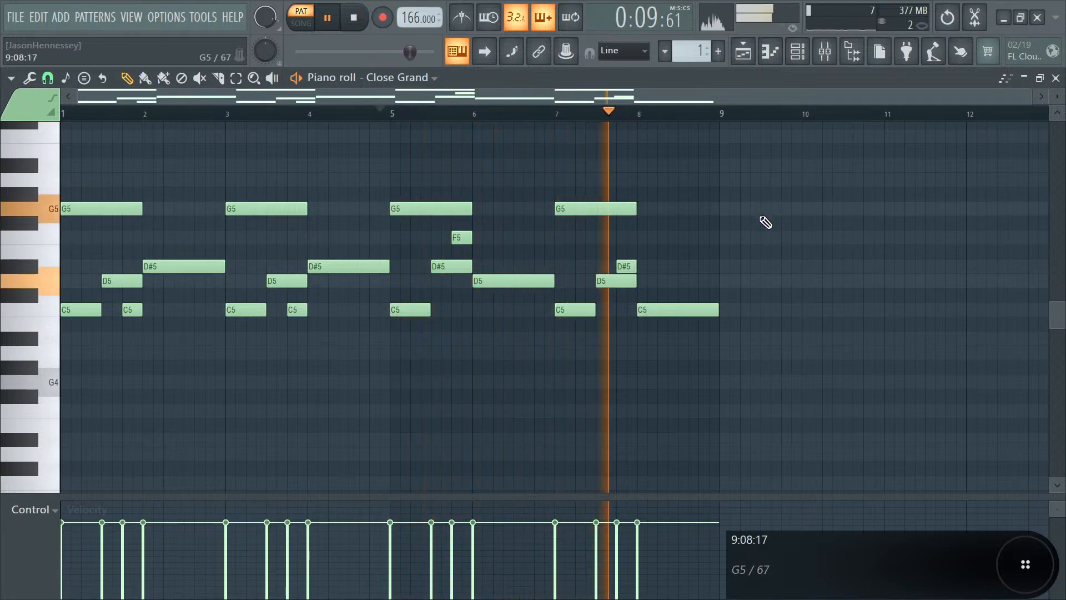
key(space)
- Duplicate the entire eight-bar melody into bars 9 through 16 and clear the selection
drag(795, 174, 712, 225)
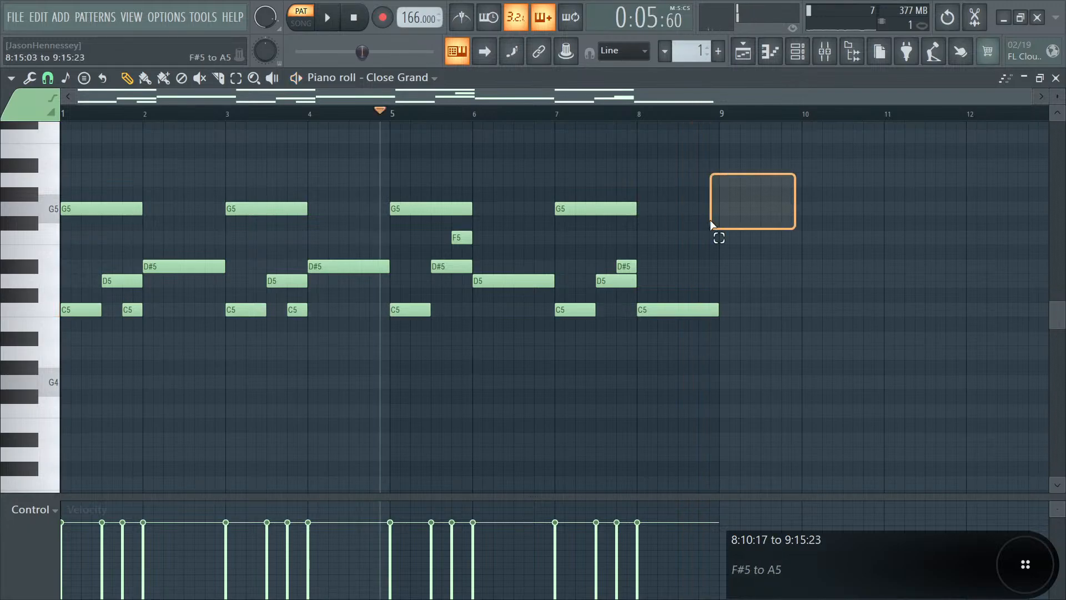
key(ctrl+a)
drag(94, 211, 756, 215)
drag(876, 174, 457, 388)
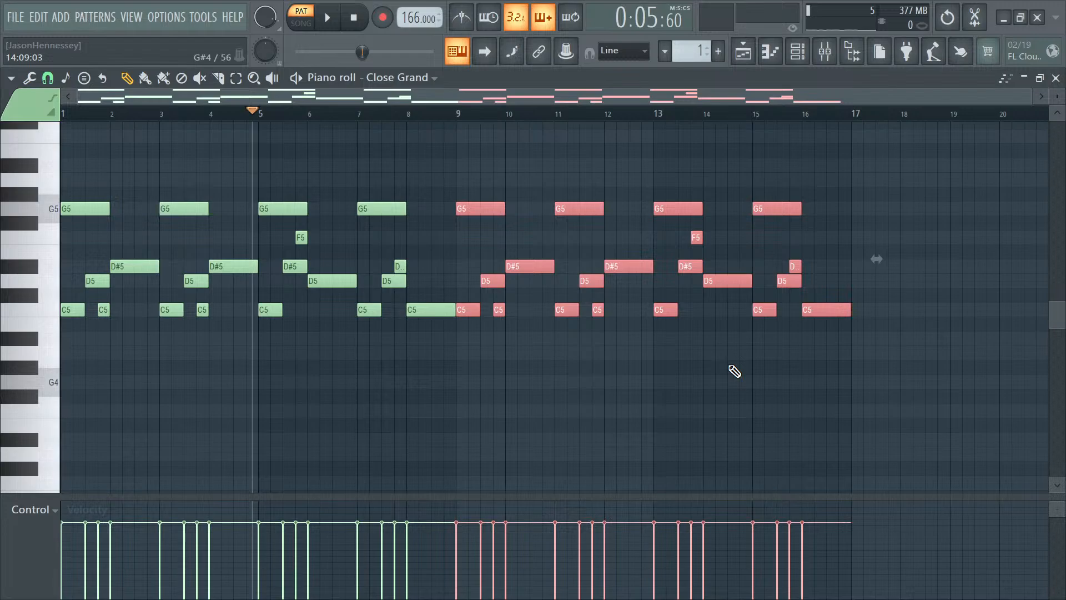
click(735, 371)
- Add a quarter-bar F5 at the end of bar 10 and shorten that bar's D#5 to stop where it starts
key(space)
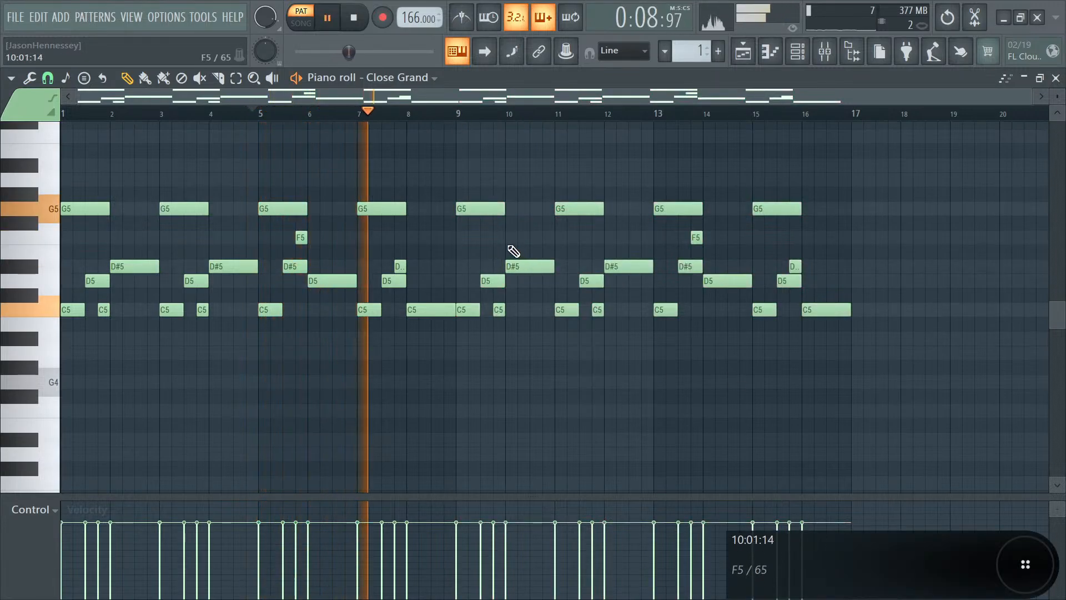
scroll(514, 251, up, 5)
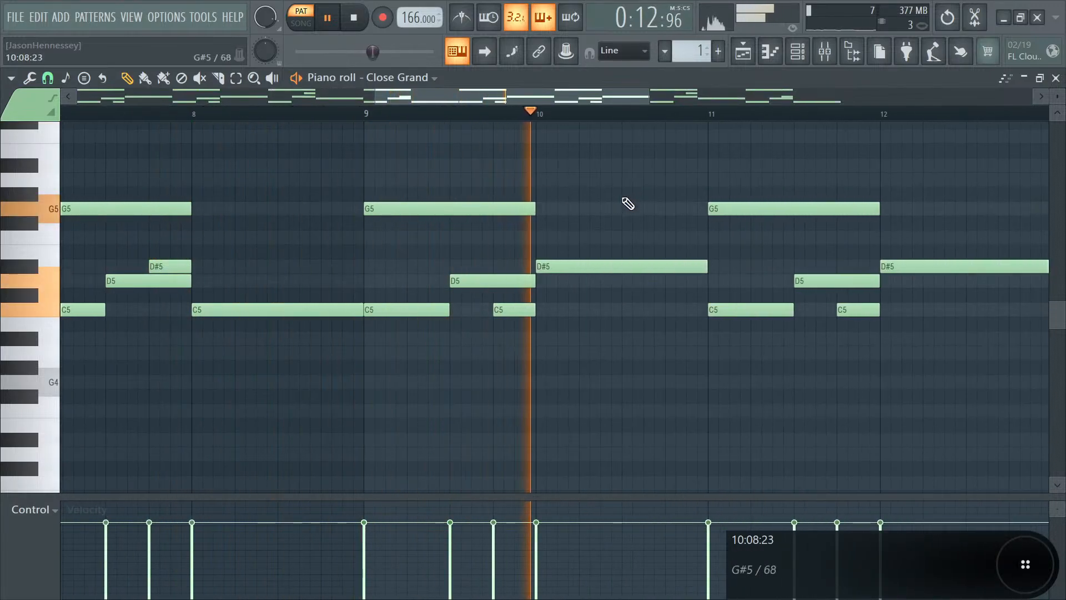
click(629, 237)
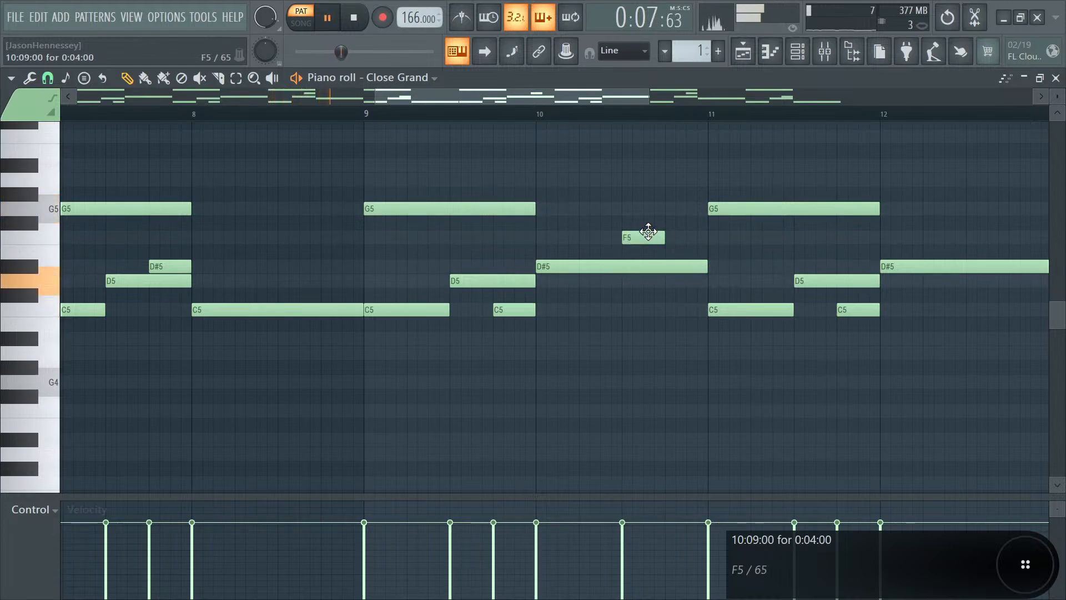
drag(647, 232, 688, 237)
key(space)
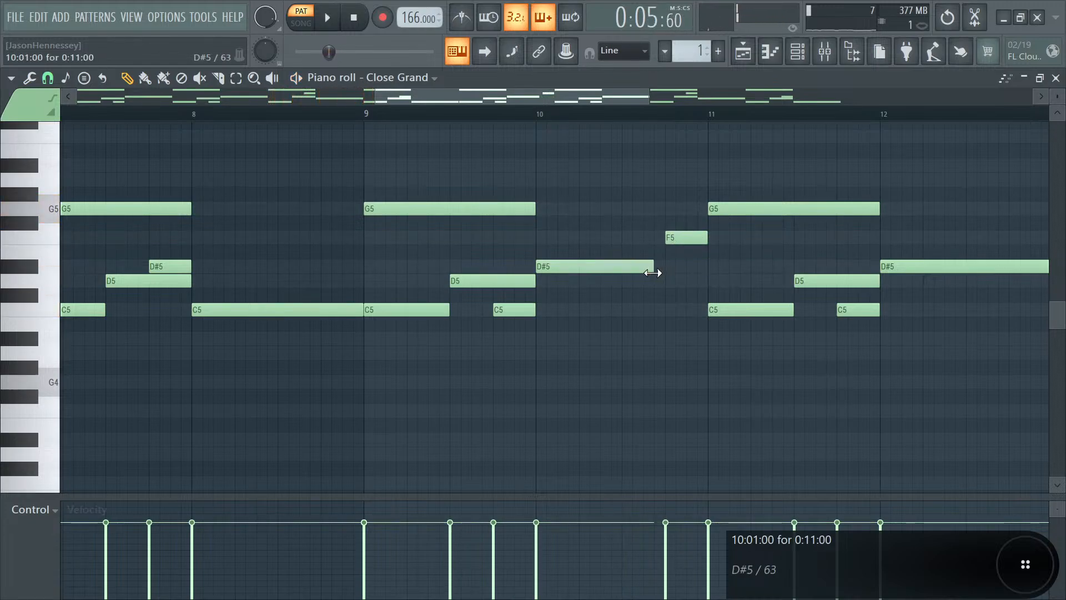
- Shorten bar 12's D#5 to three quarters of the bar and fill the last quarter with a D5
scroll(650, 200, down, 5)
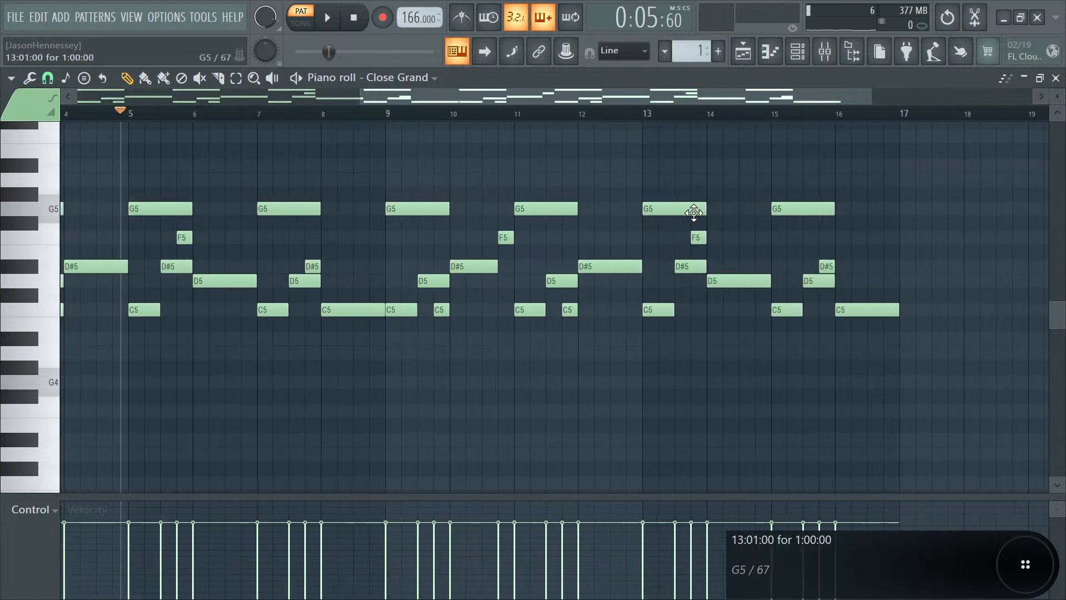
scroll(478, 261, up, 6)
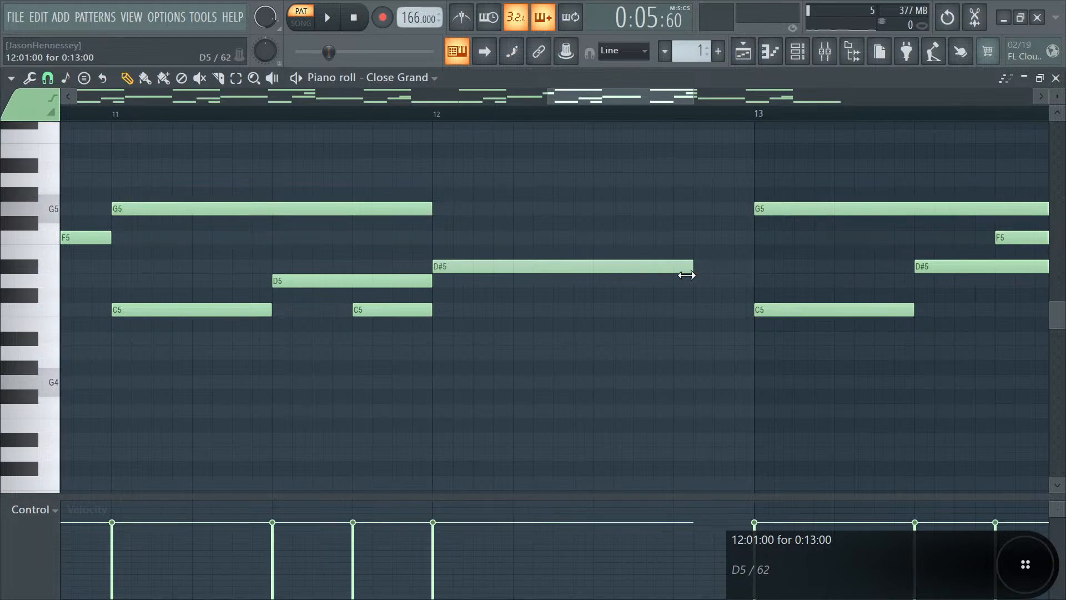
click(674, 286)
key(space)
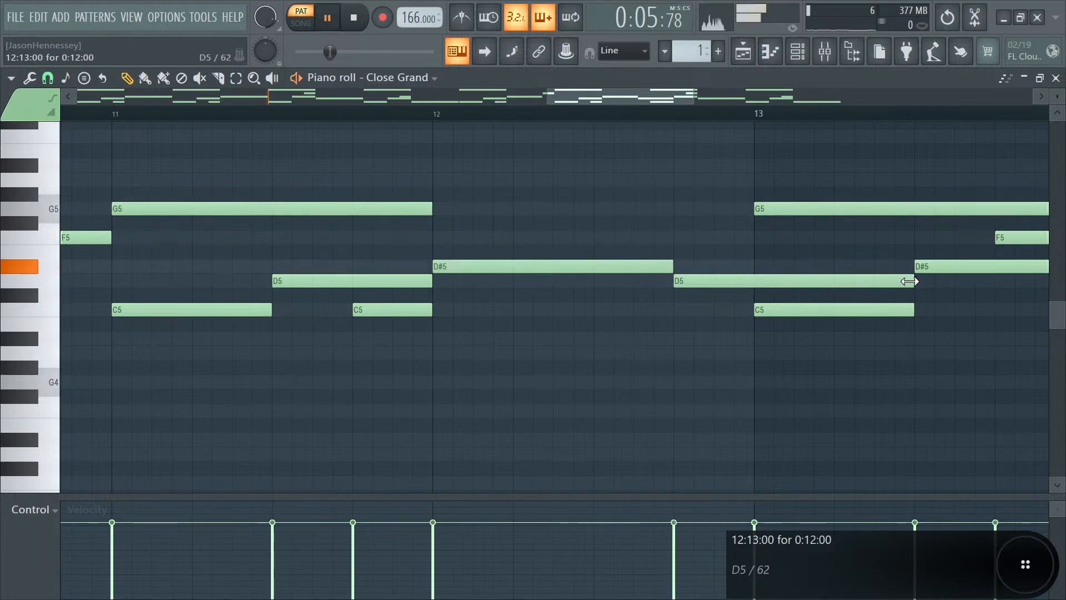
drag(915, 280, 756, 285)
scroll(583, 245, down, 8)
key(space)
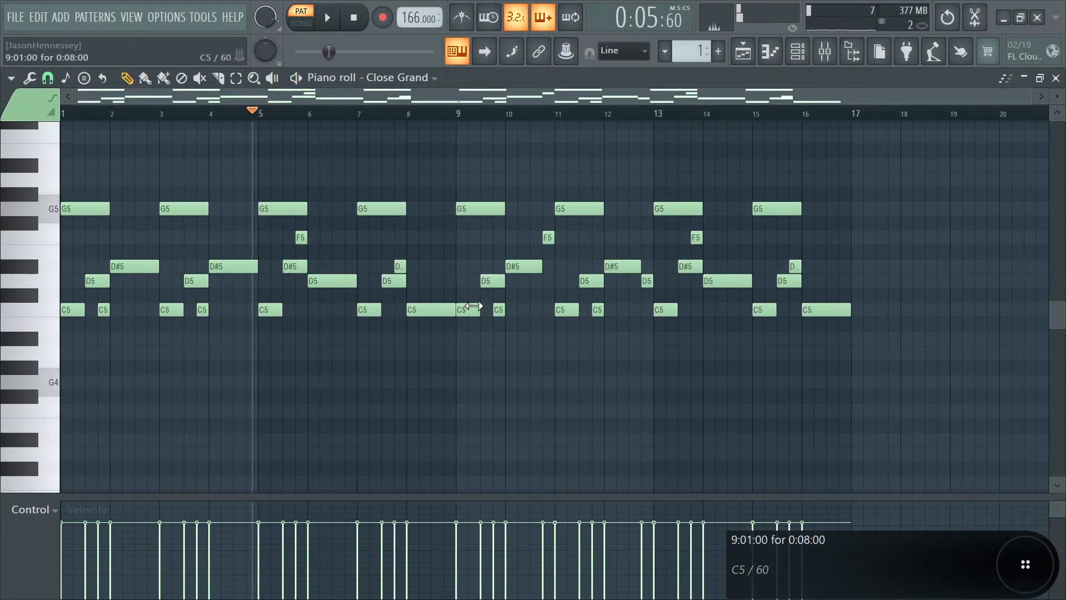
- Raise the first C5 of bar 9 and of bar 13 by one octave to C6
scroll(499, 310, up, 5)
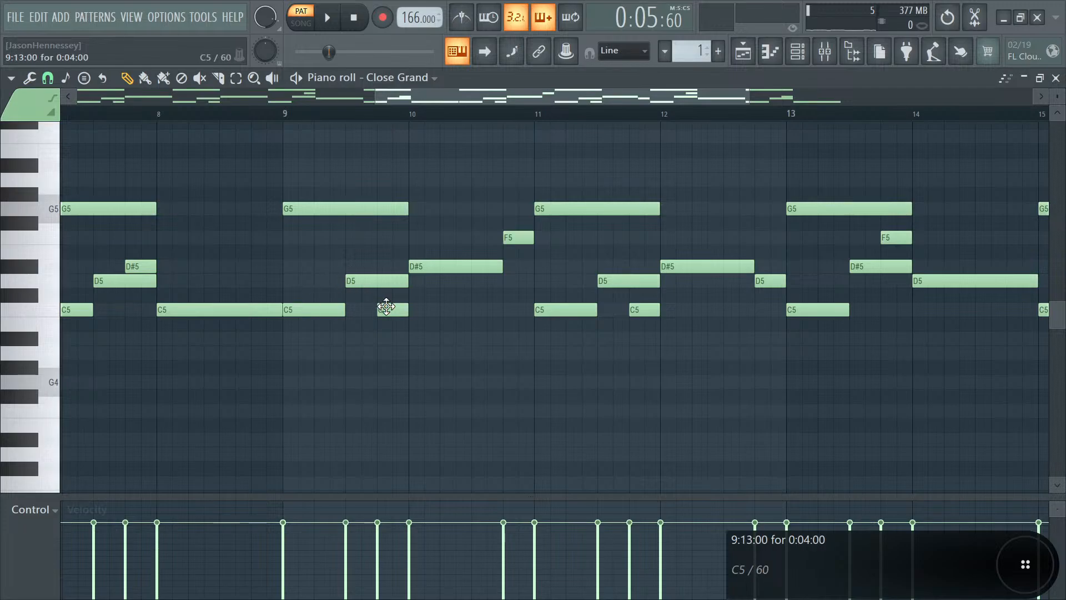
ctrl+click(386, 307)
drag(341, 301, 337, 337)
scroll(334, 338, down, 3)
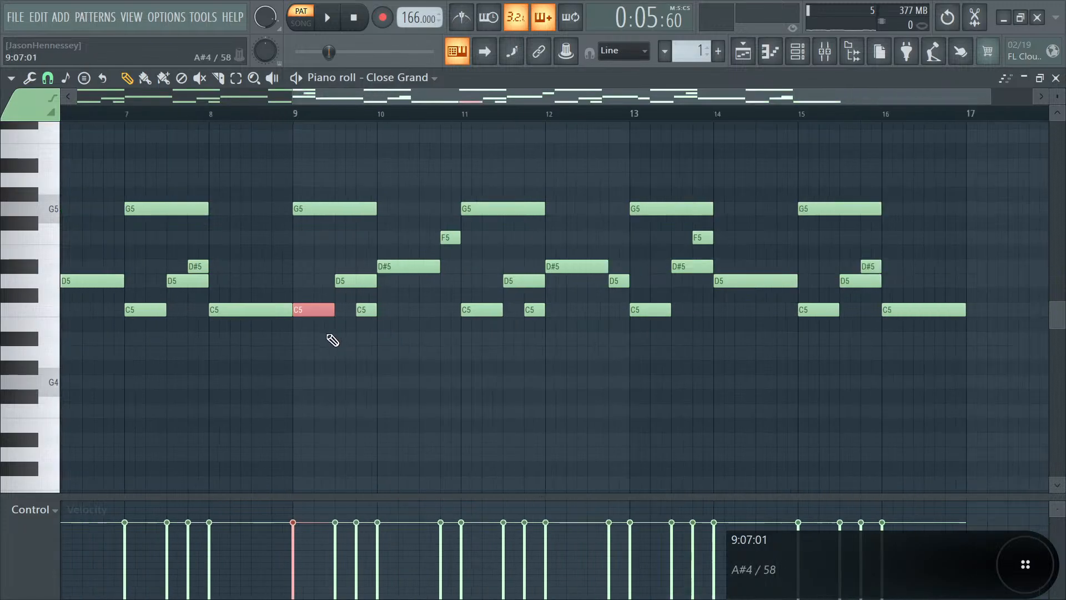
drag(582, 310, 578, 320)
key(ctrl+Up)
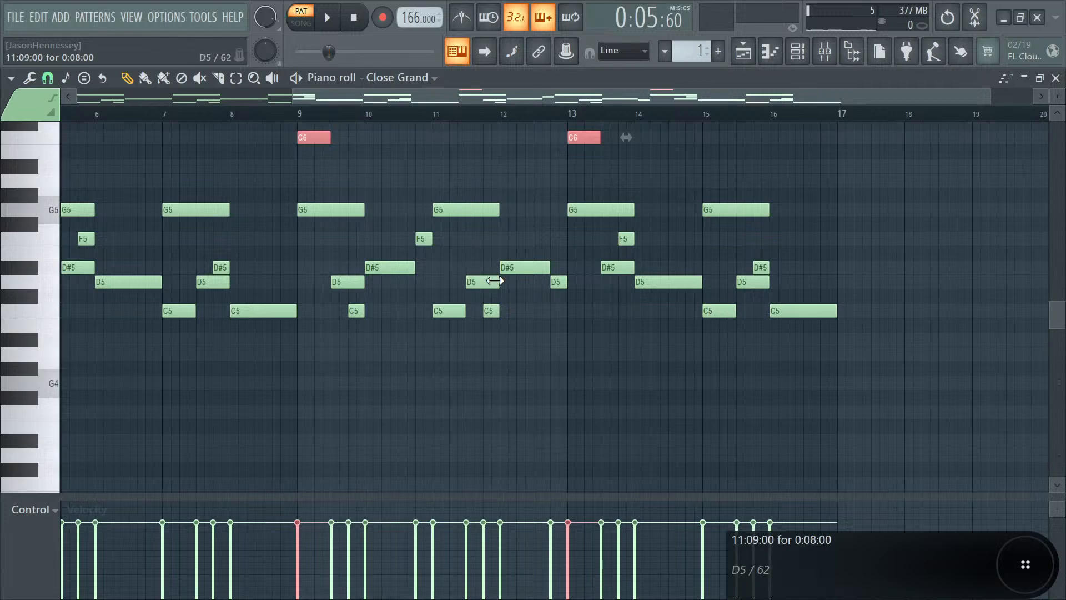
ctrl+click(492, 310)
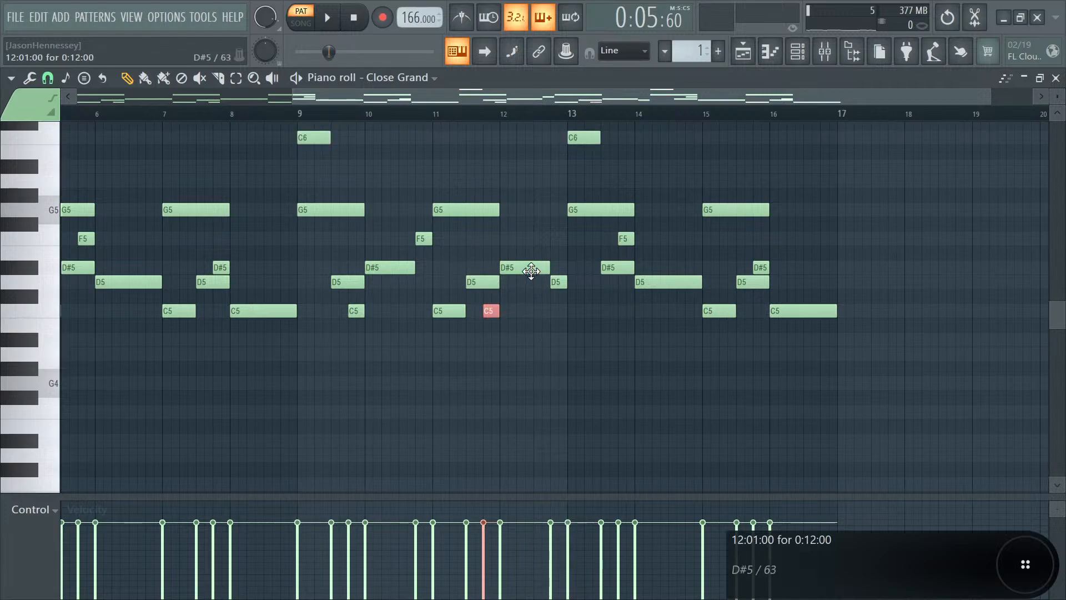
ctrl+click(531, 271)
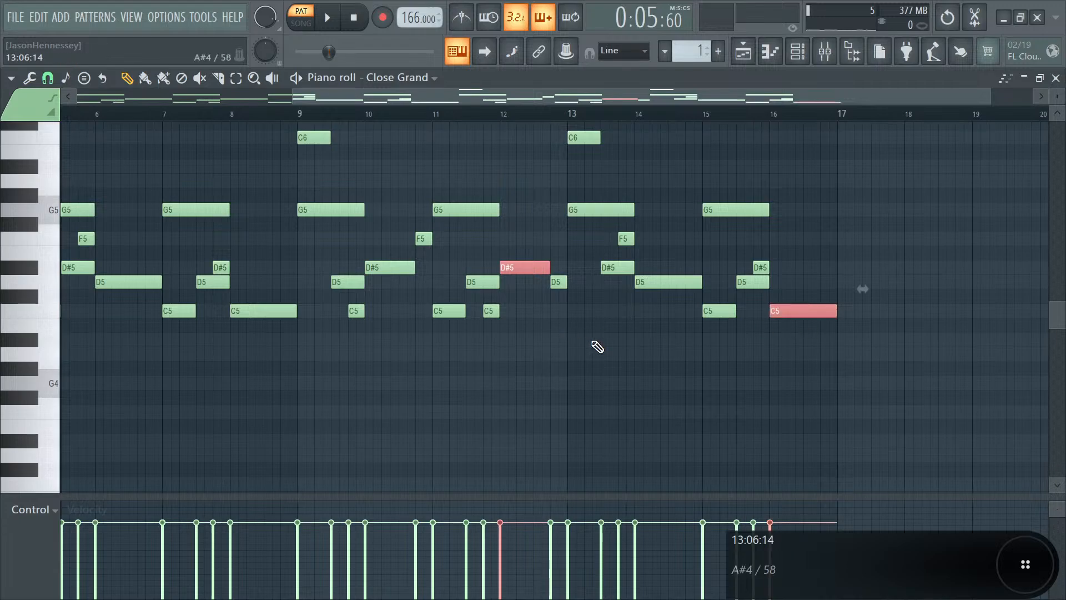
ctrl+click(592, 342)
- Play back the pattern to review how the varied notes in bars 9 through 16 sound
scroll(617, 343, down, 2)
scroll(493, 350, up, 4)
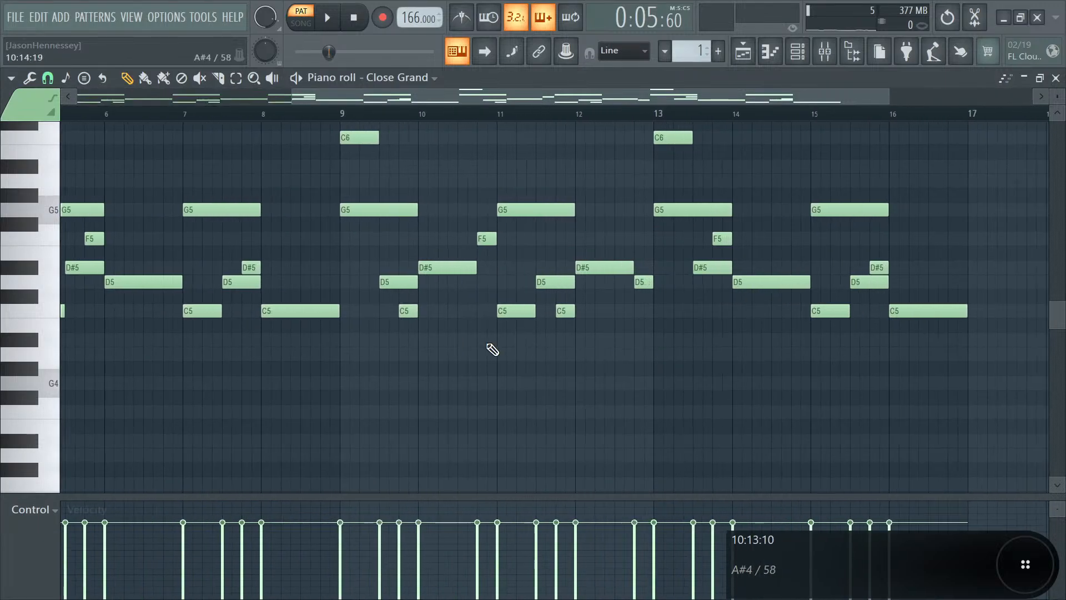
scroll(617, 317, down, 3)
drag(634, 299, 612, 321)
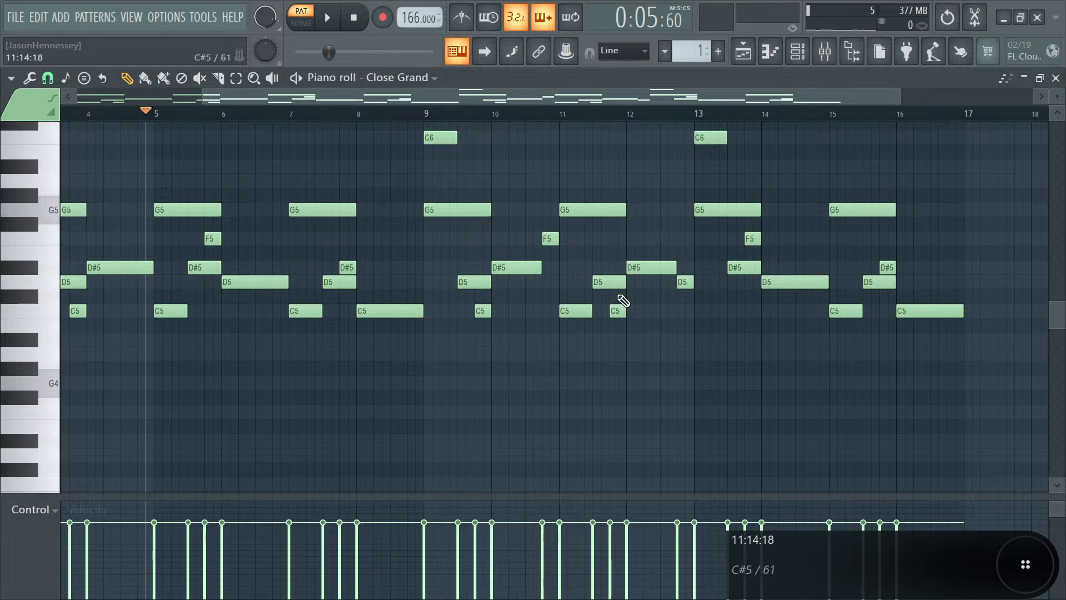
scroll(623, 300, up, 3)
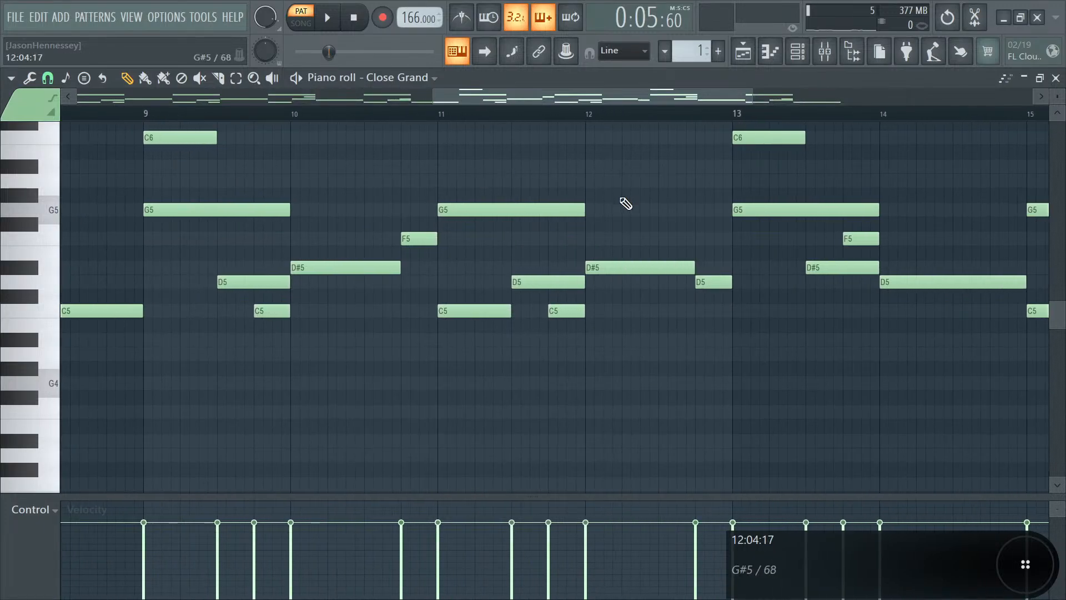
scroll(664, 195, down, 3)
key(space)
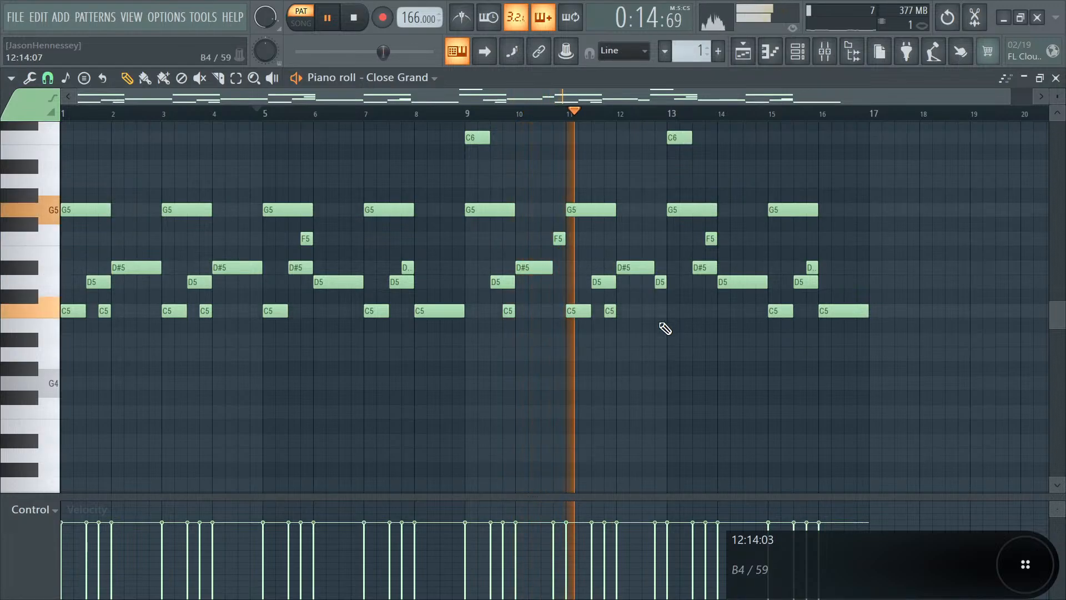
scroll(674, 298, up, 3)
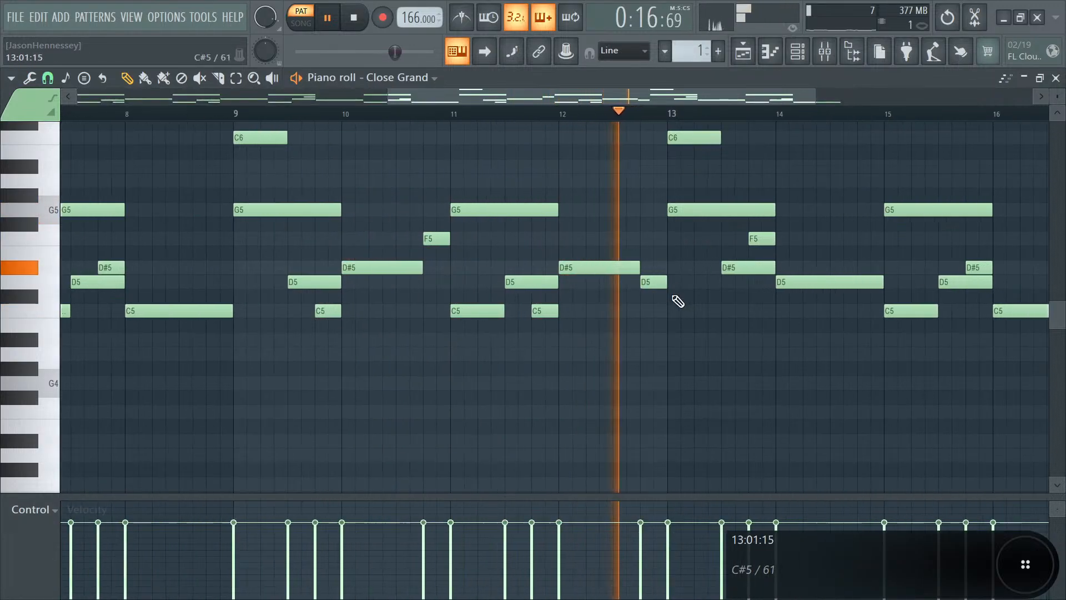
scroll(680, 294, down, 3)
scroll(680, 293, down, 1)
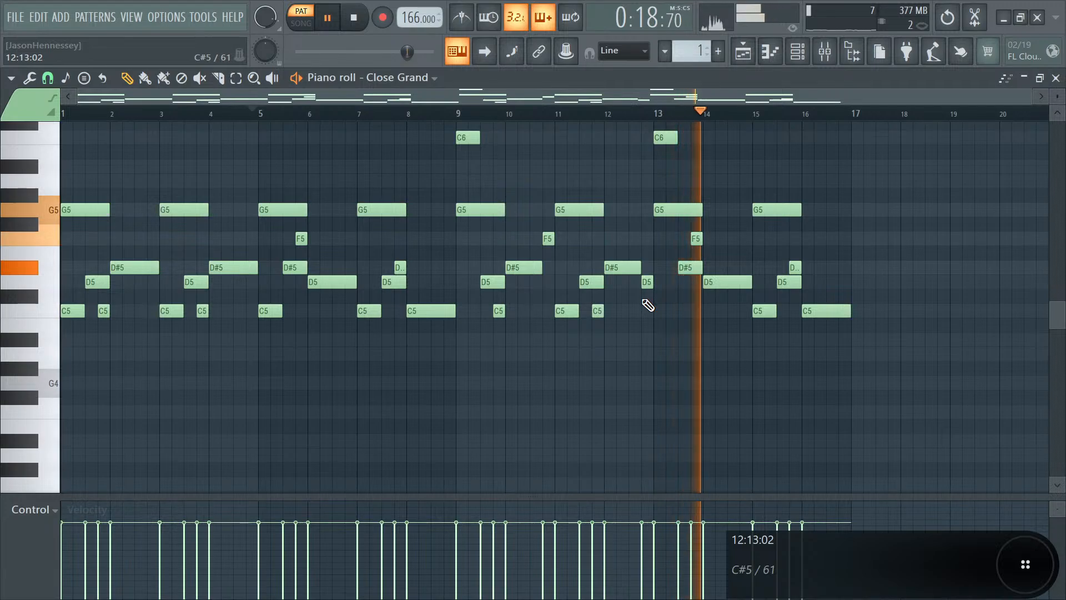
scroll(768, 350, up, 2)
scroll(764, 350, down, 2)
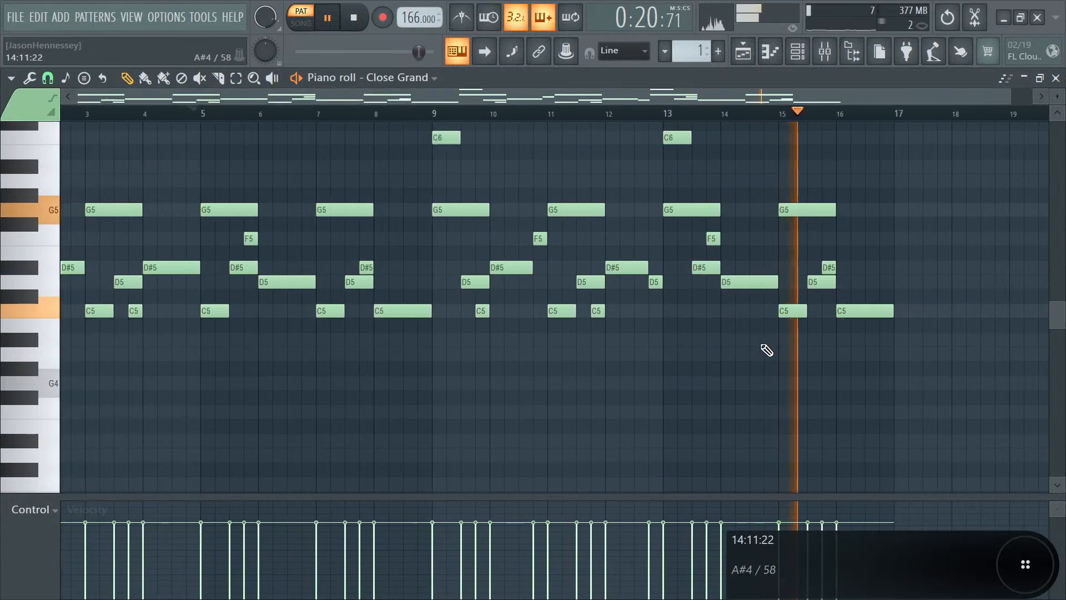
scroll(1004, 373, up, 2)
scroll(617, 278, up, 3)
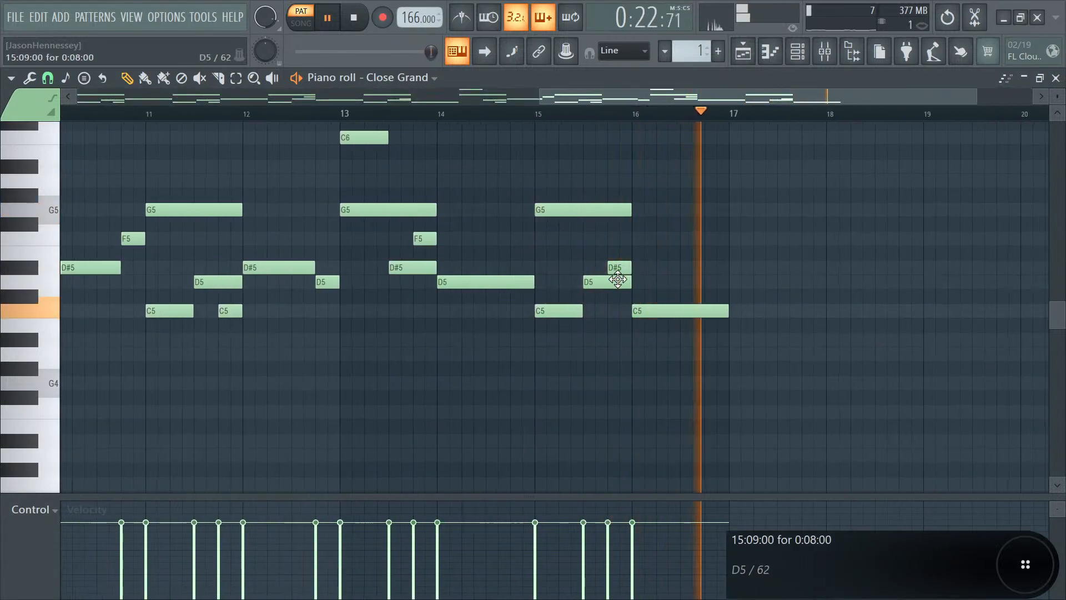
scroll(618, 278, down, 3)
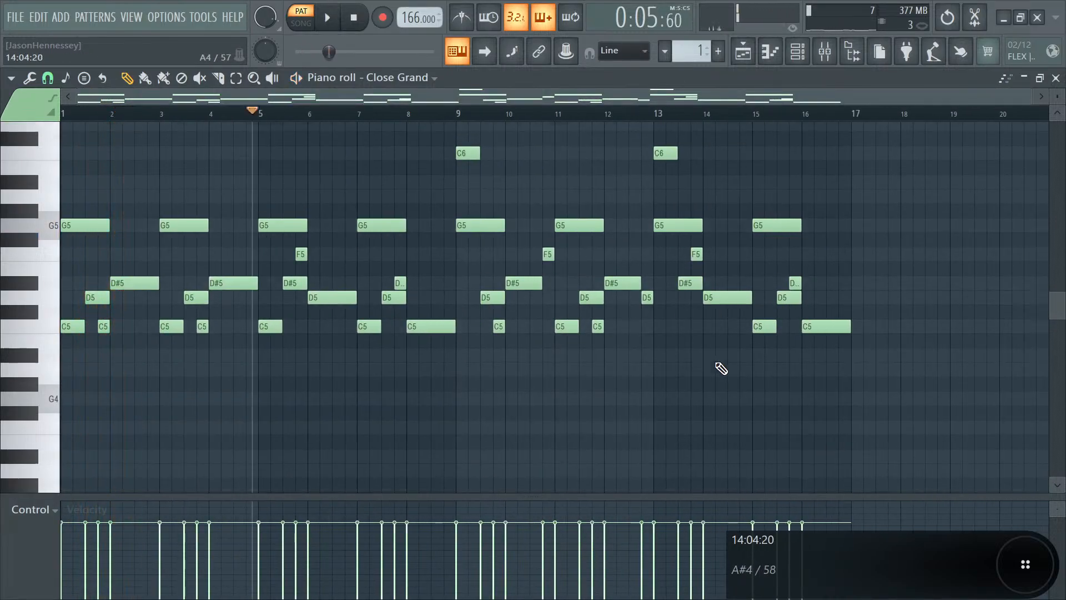
- Try raising bar 12's D#5 and bar 16's C5 by one octave and listen from bar 9
scroll(716, 370, up, 3)
scroll(721, 369, down, 2)
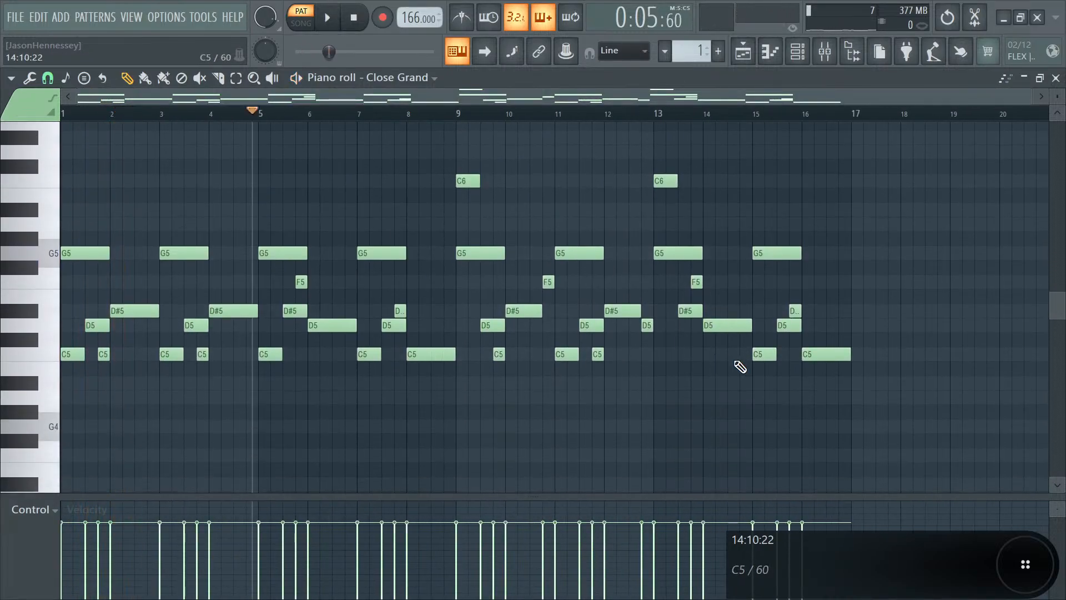
scroll(513, 351, up, 2)
click(641, 314)
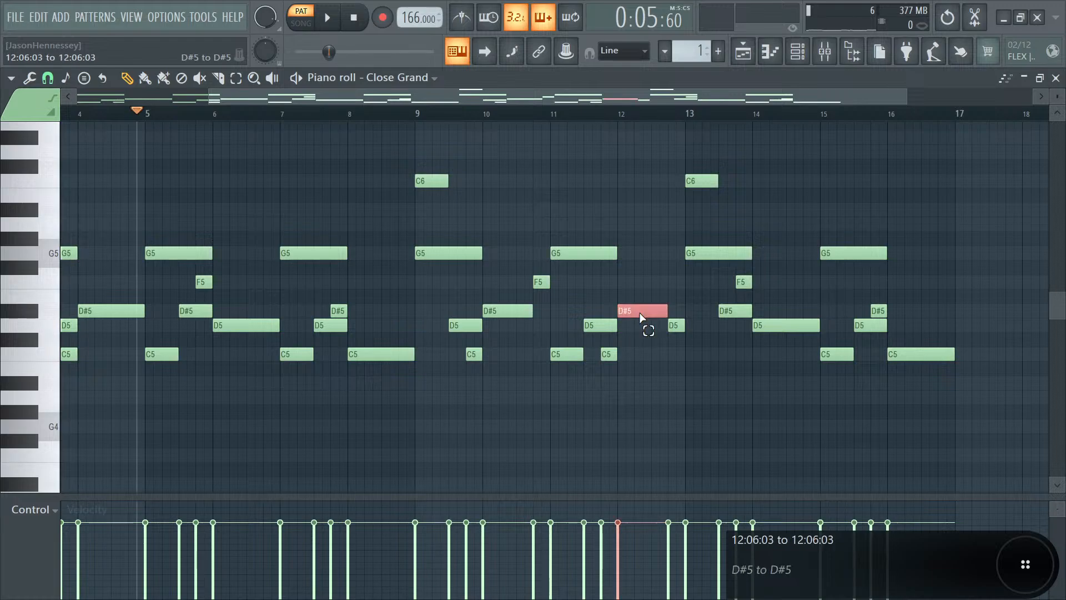
ctrl+click(905, 356)
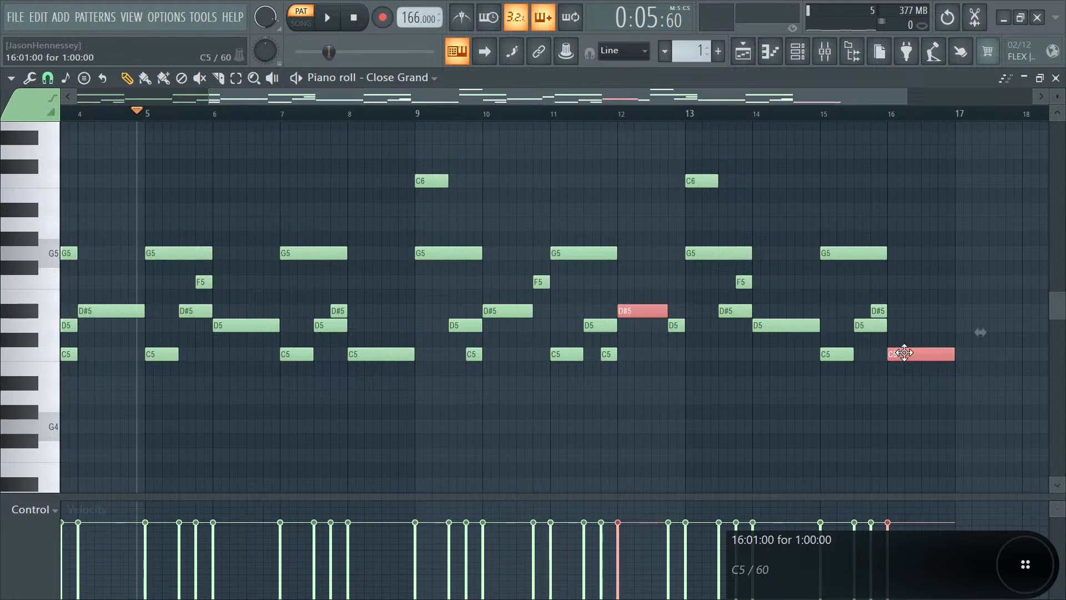
key(ctrl+Up)
key(space)
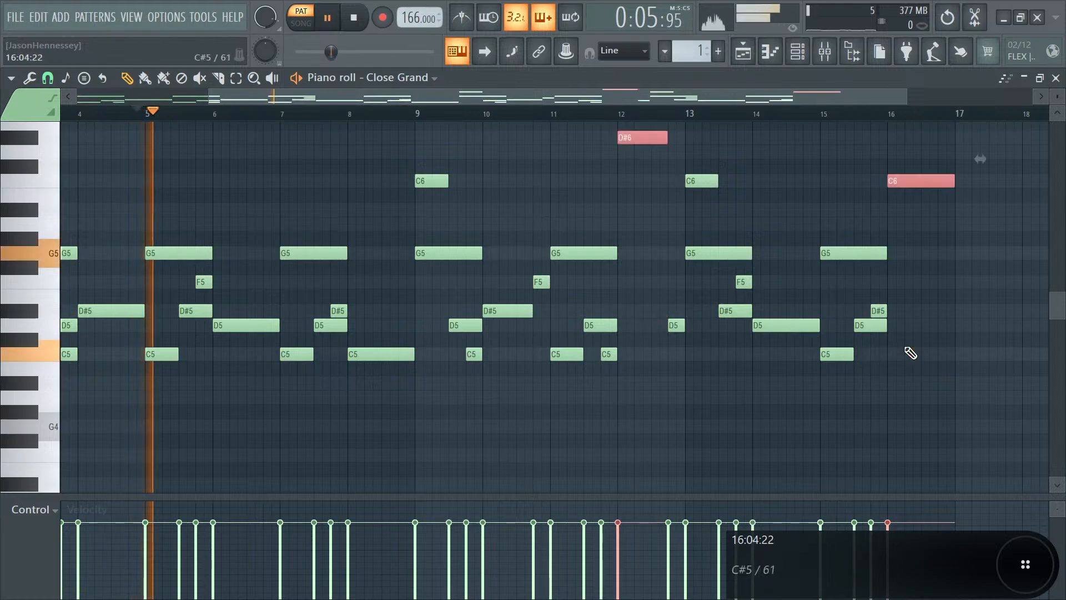
click(416, 113)
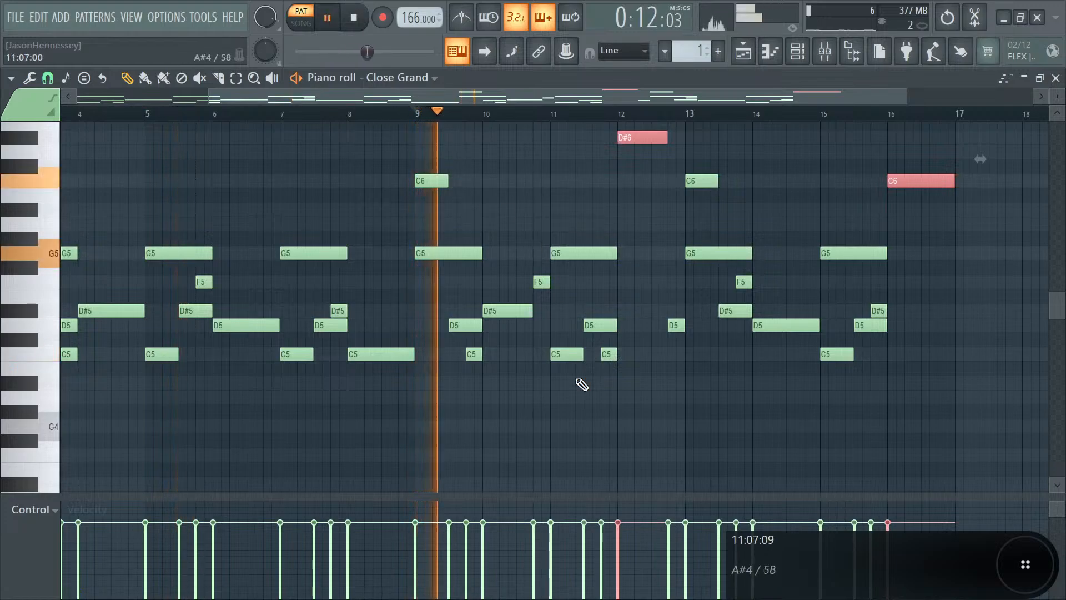
key(ctrl+d)
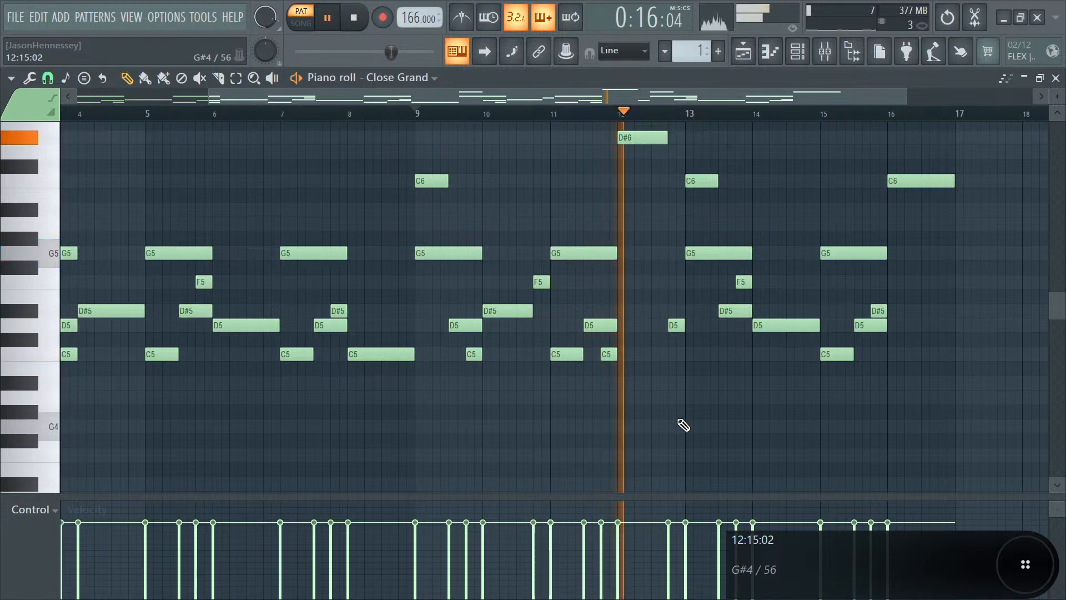
click(640, 138)
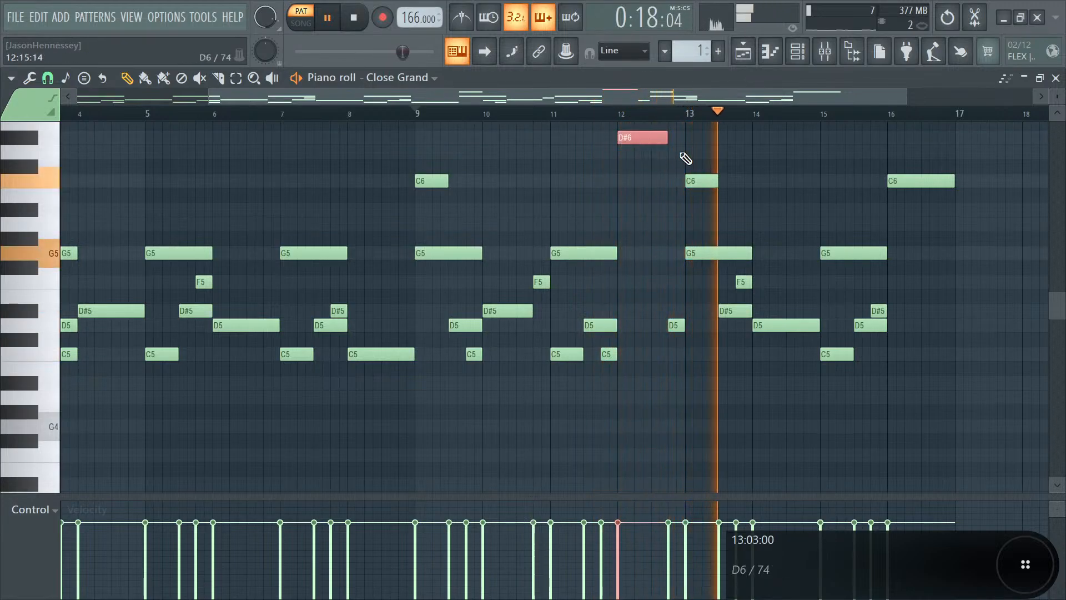
key(space)
- Lower the high D#6 in bar 12 and the C6 in bar 16 by one octave
click(911, 182)
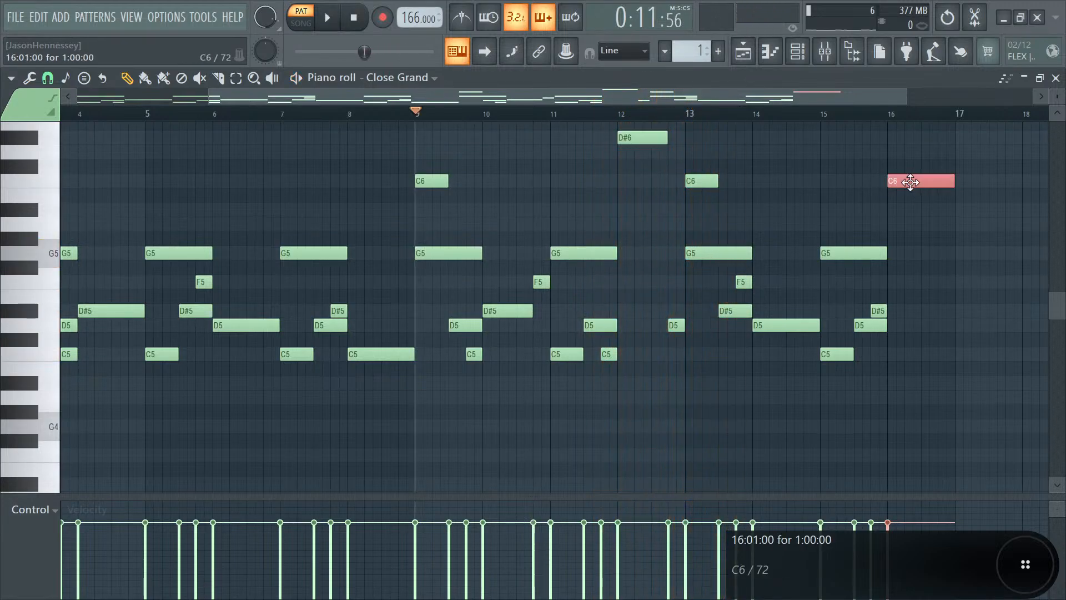
ctrl+click(635, 140)
key(ctrl+Down)
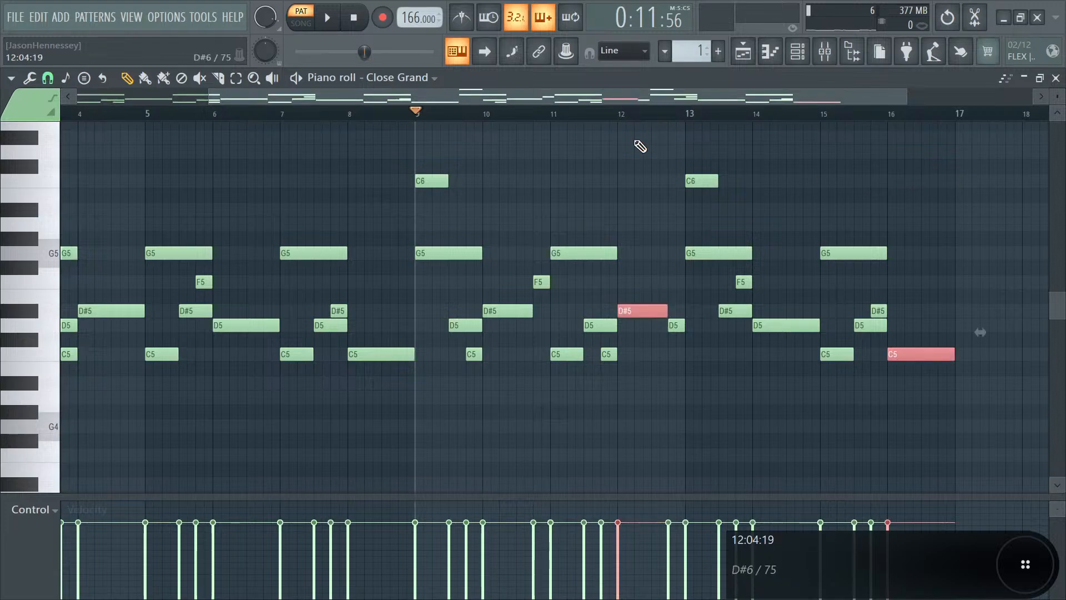
- Clear the note selection and play the melody from bar 9 through its end
key(space)
click(680, 447)
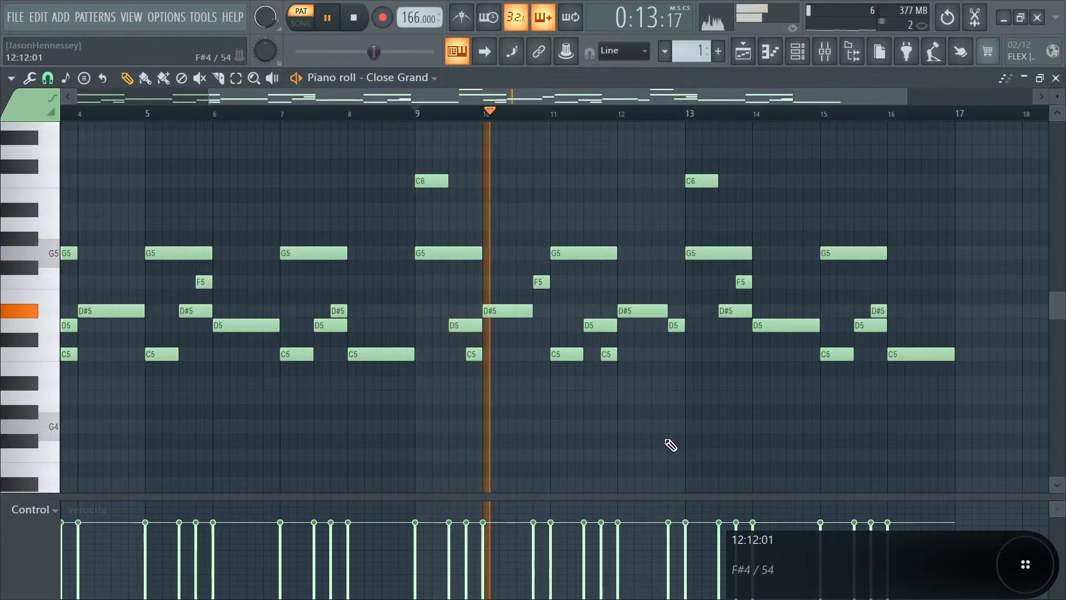
scroll(671, 445, down, 2)
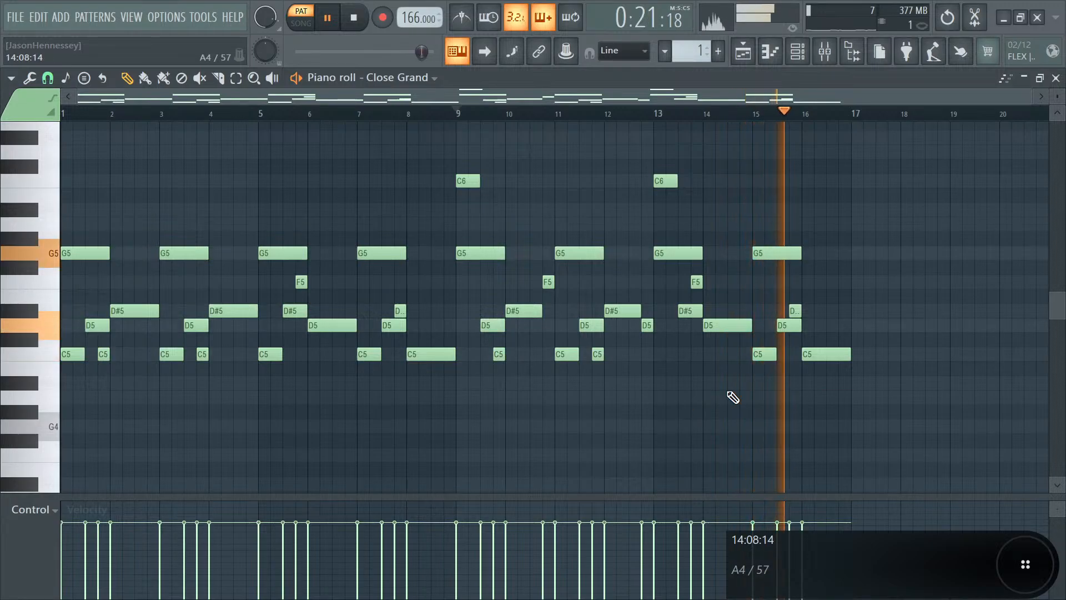
scroll(895, 233, up, 2)
scroll(887, 225, down, 2)
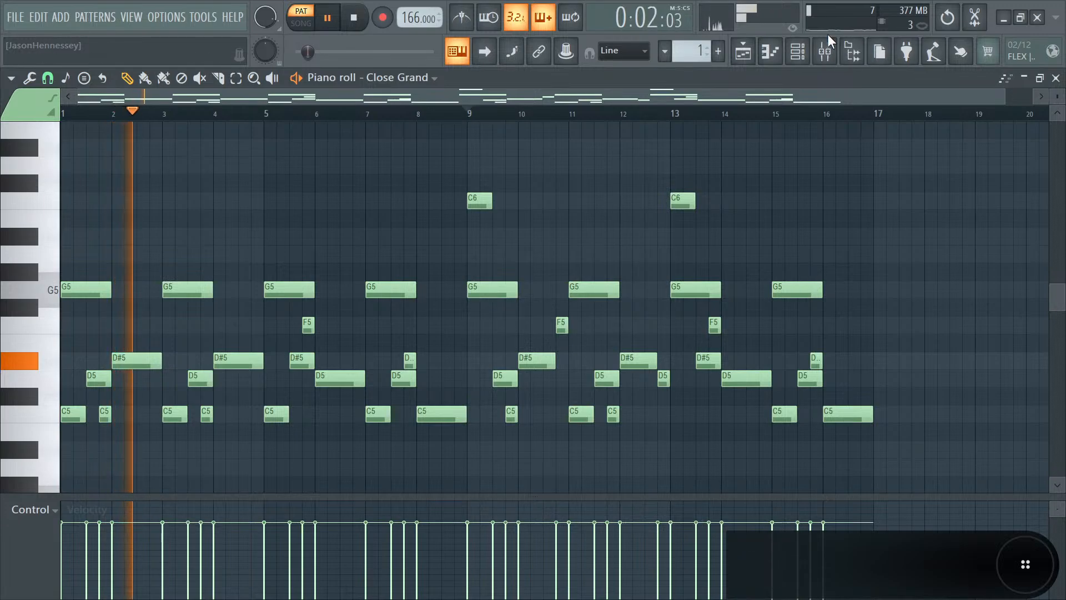
- Place Pattern 1 at the start of bar 1 on Track 1 in the playlist and switch playback to song mode
click(743, 51)
click(263, 151)
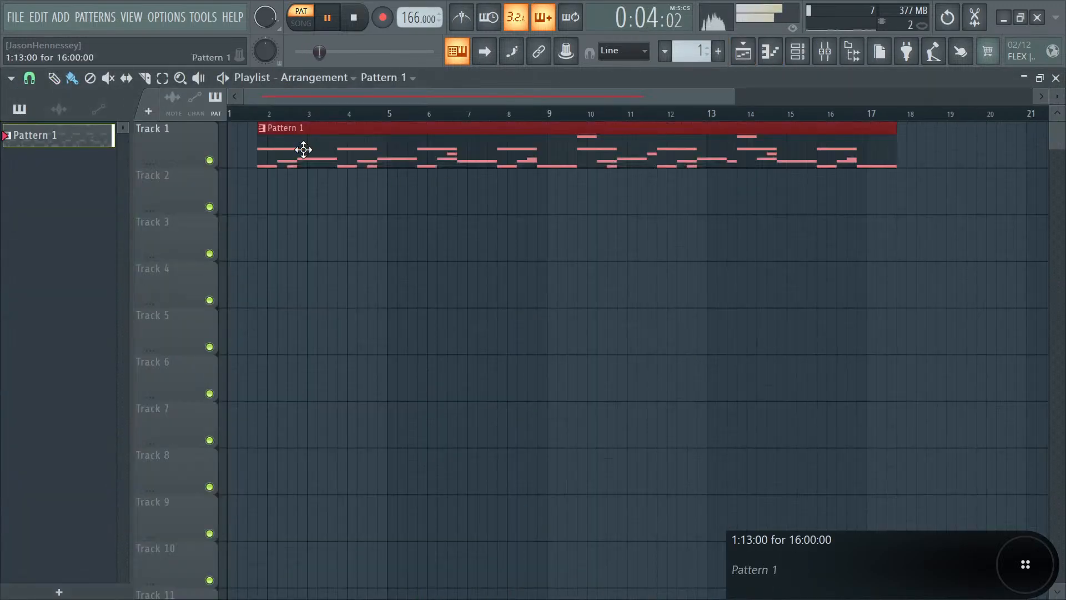
drag(302, 150, 268, 145)
key(l)
scroll(684, 112, down, 2)
key(space)
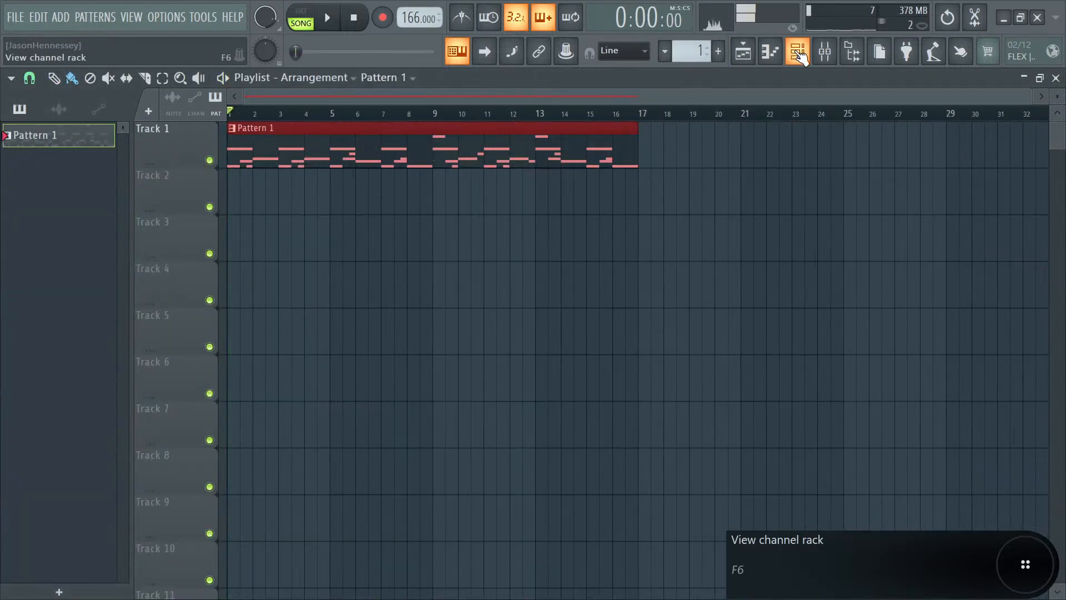
- Route the Close Grand channel to its own mixer track, insert 2, from the channel rack
click(797, 51)
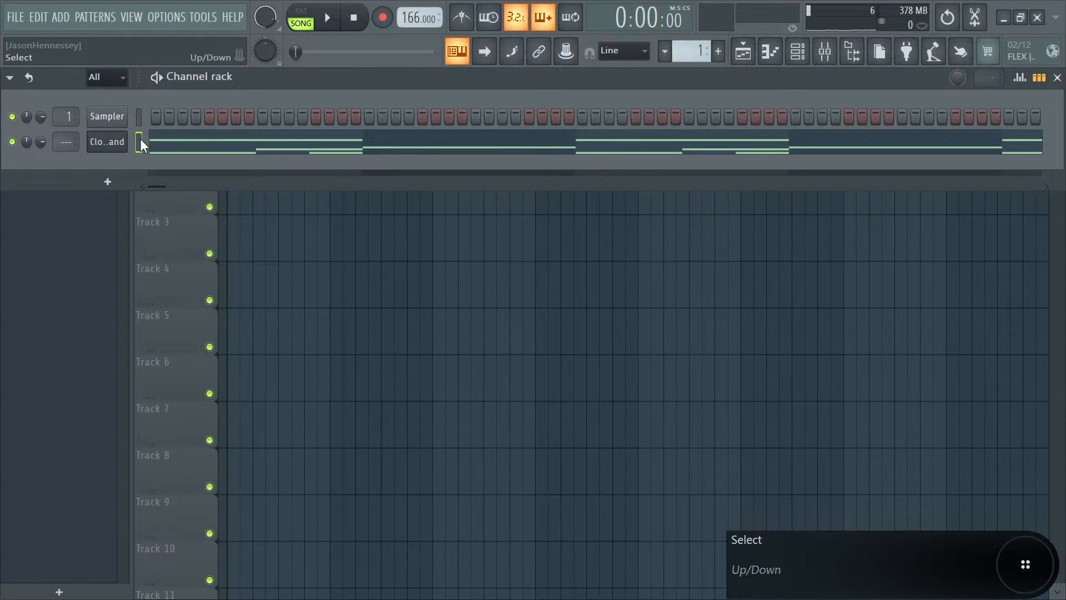
key(ctrl+l)
key(F6)
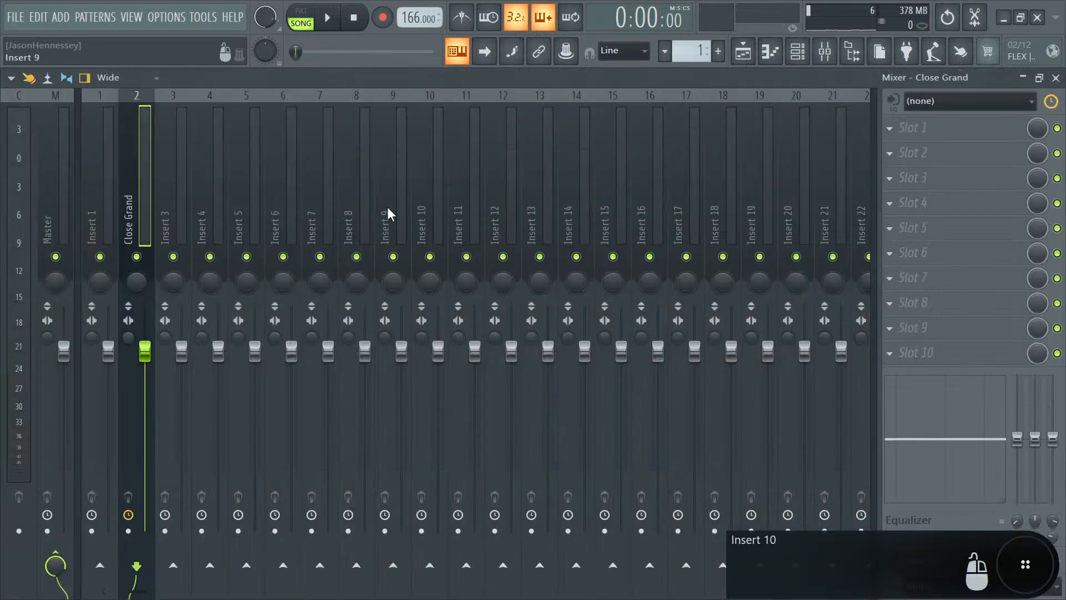
- Insert Fruity Parametric EQ 2 in slot 1 of the Close Grand mixer track and load its General EQ preset
click(943, 142)
click(592, 574)
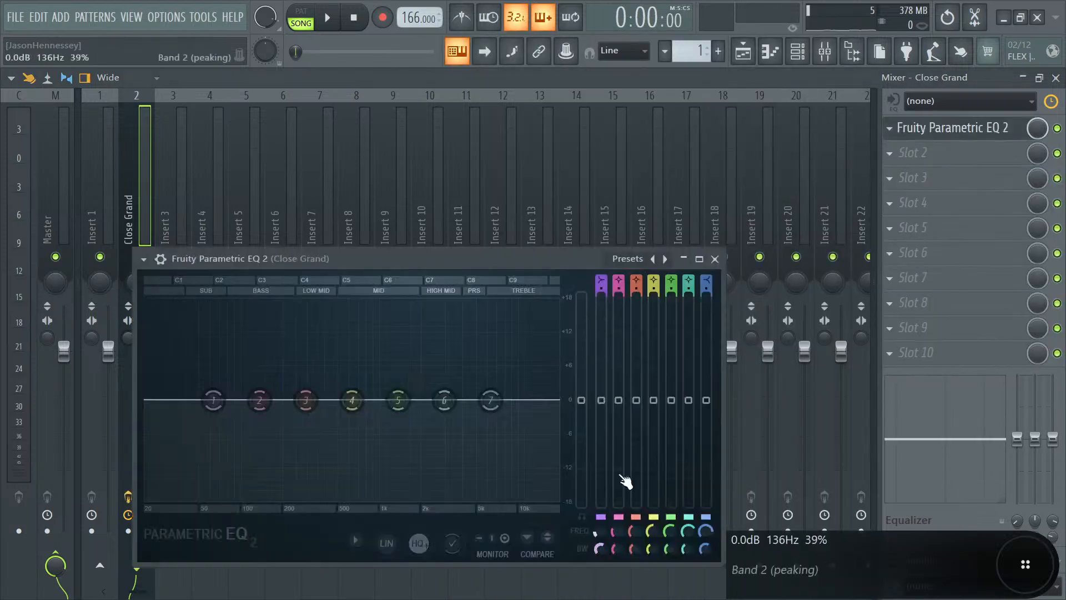
click(669, 264)
click(688, 352)
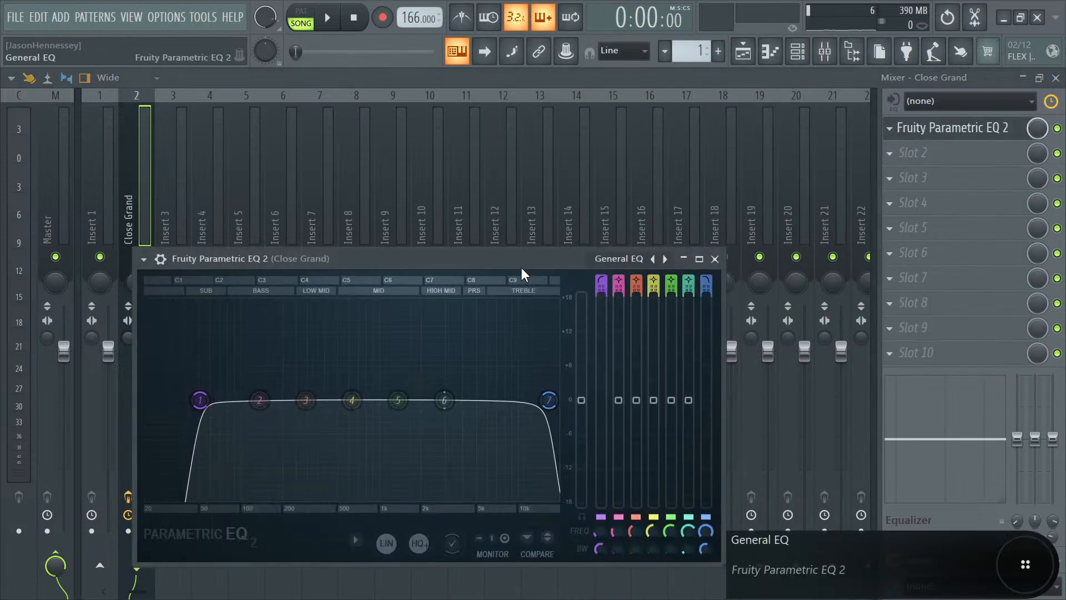
- Maximize the EQ window, sweep a narrow band 5 boost during playback, and turn it into a -6.2 dB cut at 1579 Hz
drag(556, 259, 636, 246)
key(space)
click(778, 247)
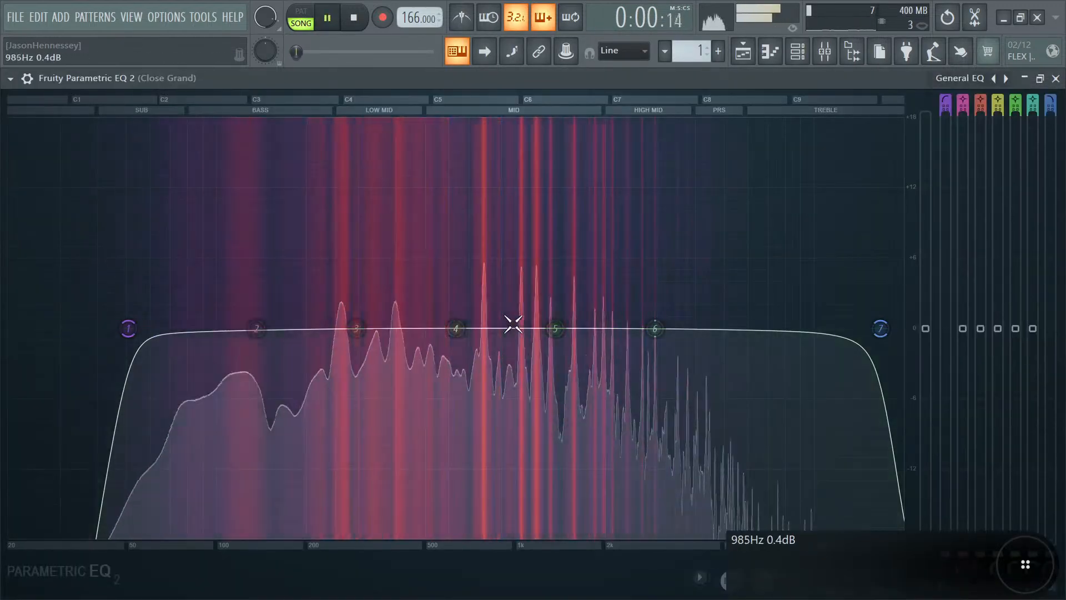
key(space)
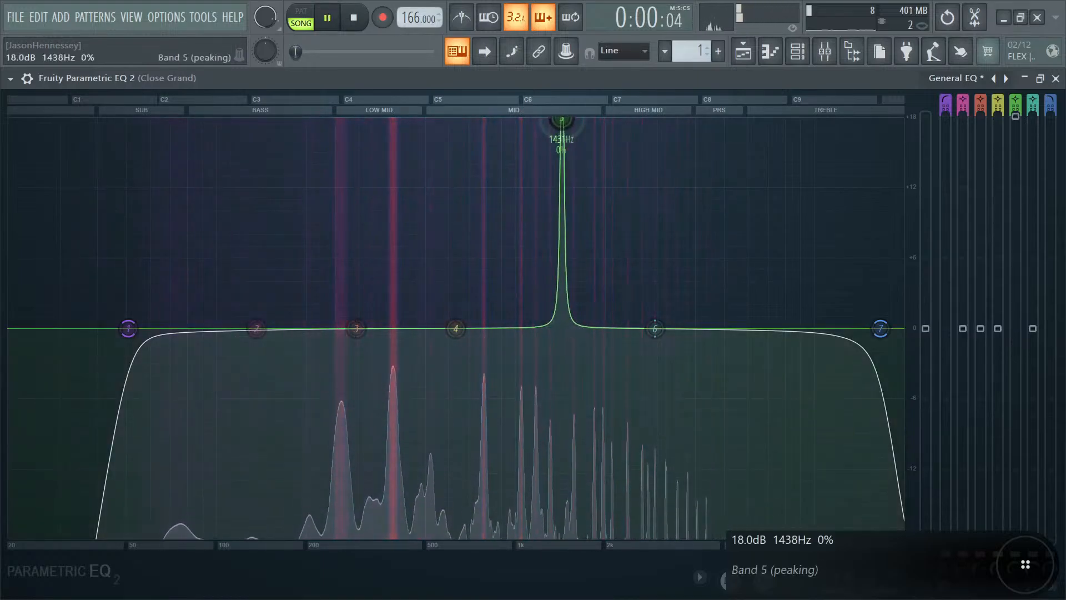
drag(562, 120, 574, 120)
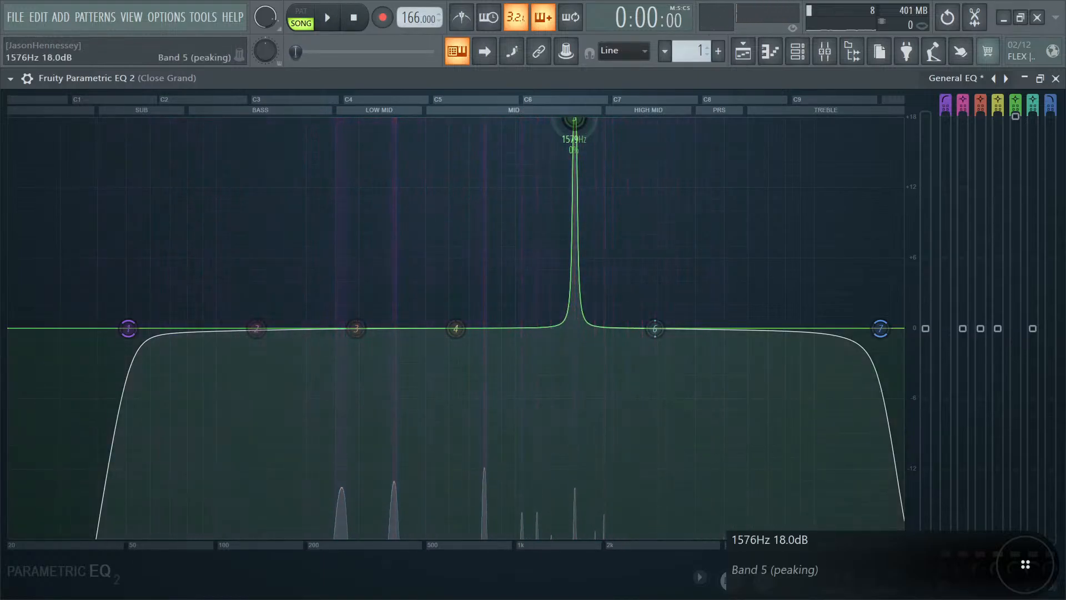
drag(1016, 117, 1016, 156)
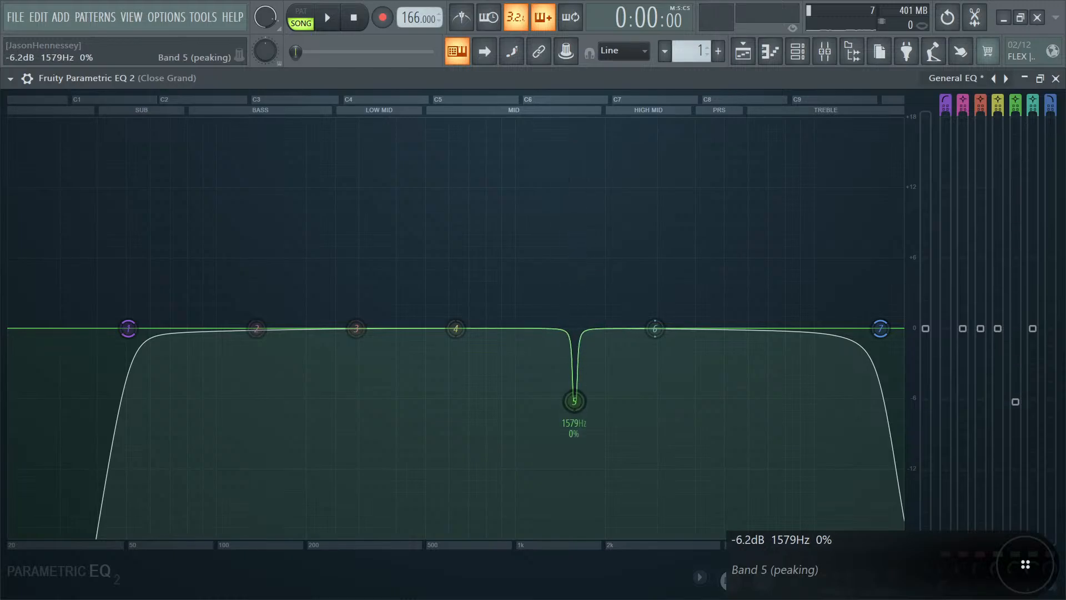
- Shape EQ band 6 into a shallow cut around 1320 Hz and widen its bandwidth while checking playback
key(space)
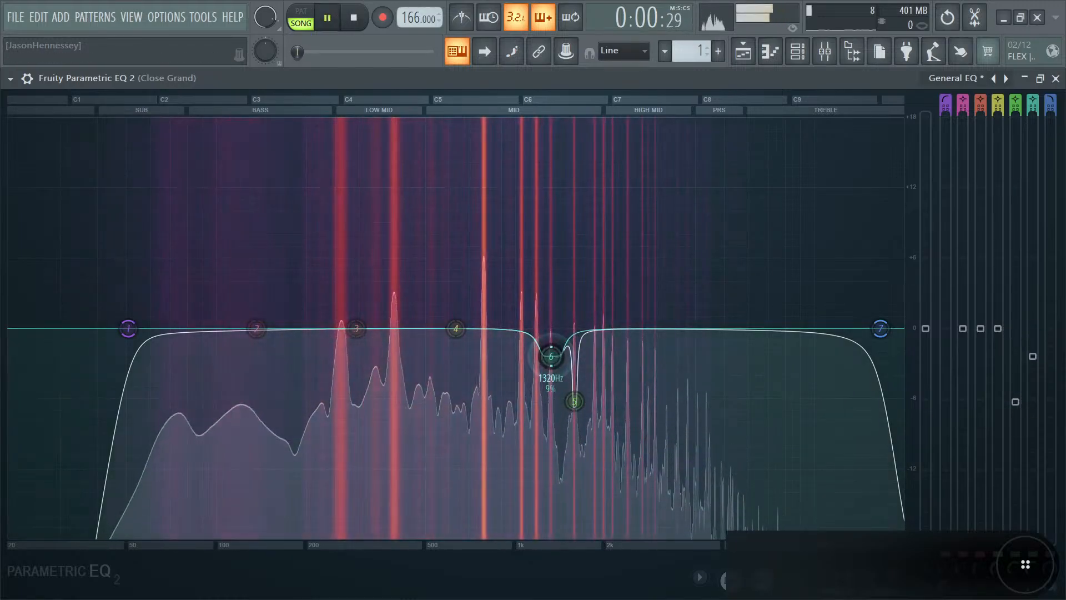
mouse_move(551, 356)
mouse_down()
mouse_move(557, 124)
mouse_move(542, 119)
mouse_move(540, 350)
mouse_up()
key(space)
scroll(540, 351, up, 3)
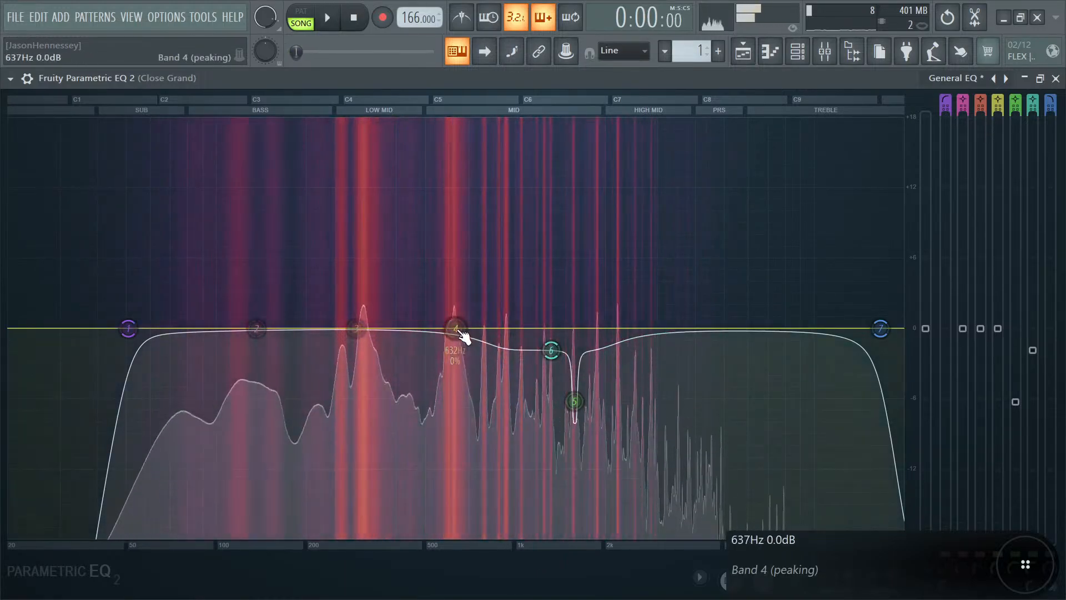
- Sweep EQ band 4 with an 18 dB boost during playback, widen it to 10%, and turn it into a -3.9 dB cut at 1932 Hz
drag(602, 328, 634, 118)
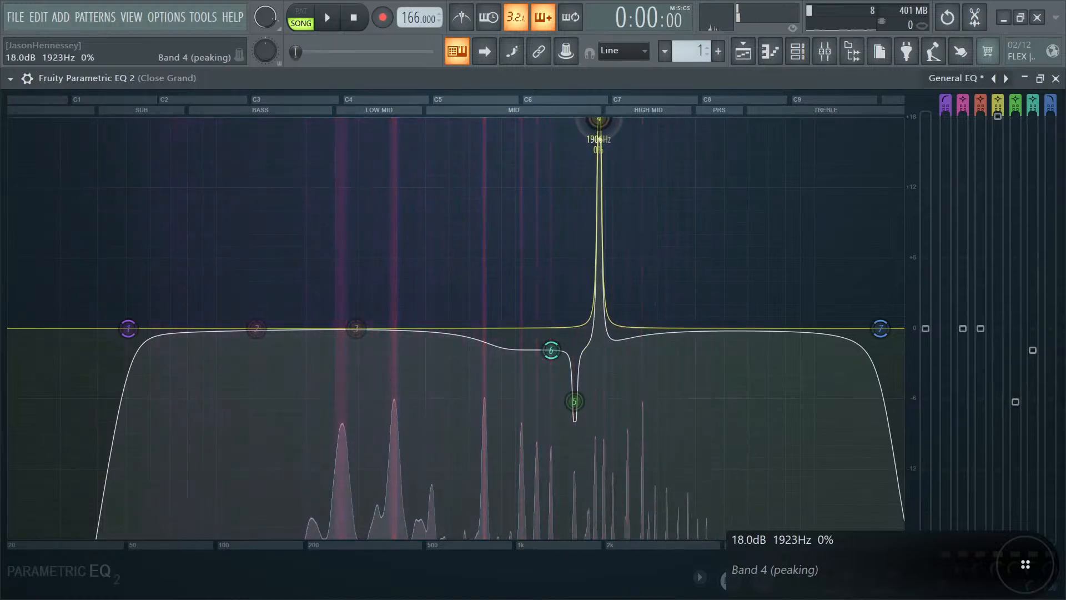
key(space)
key(space)
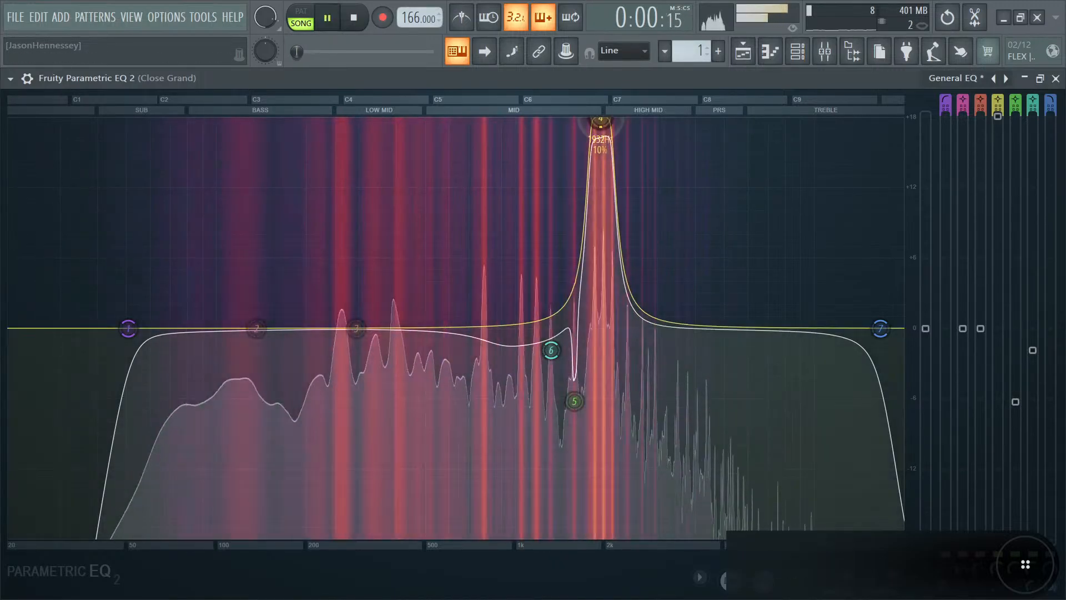
key(space)
drag(998, 117, 998, 373)
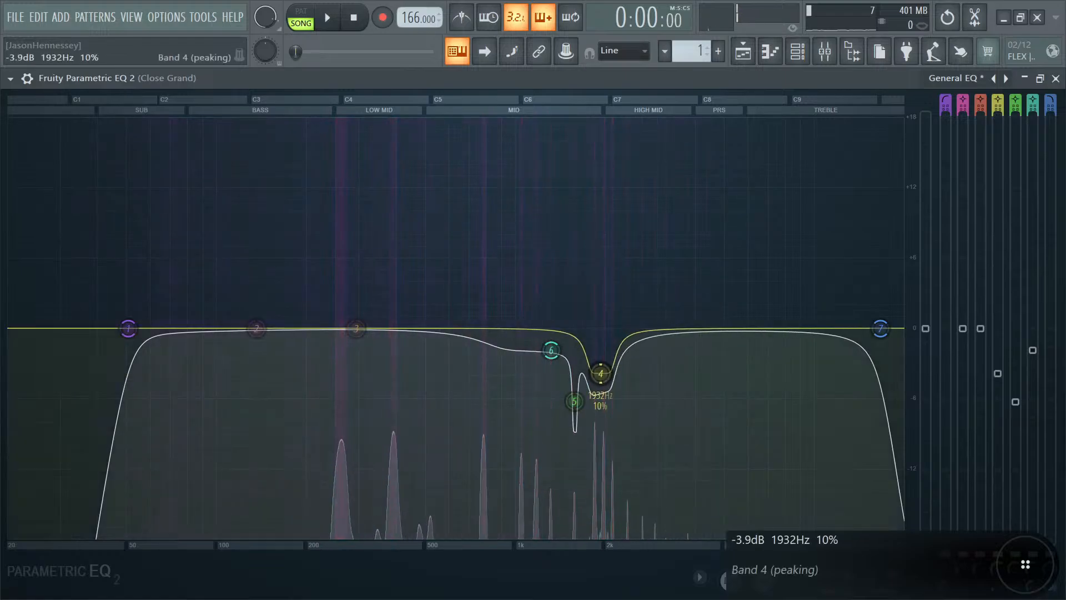
key(space)
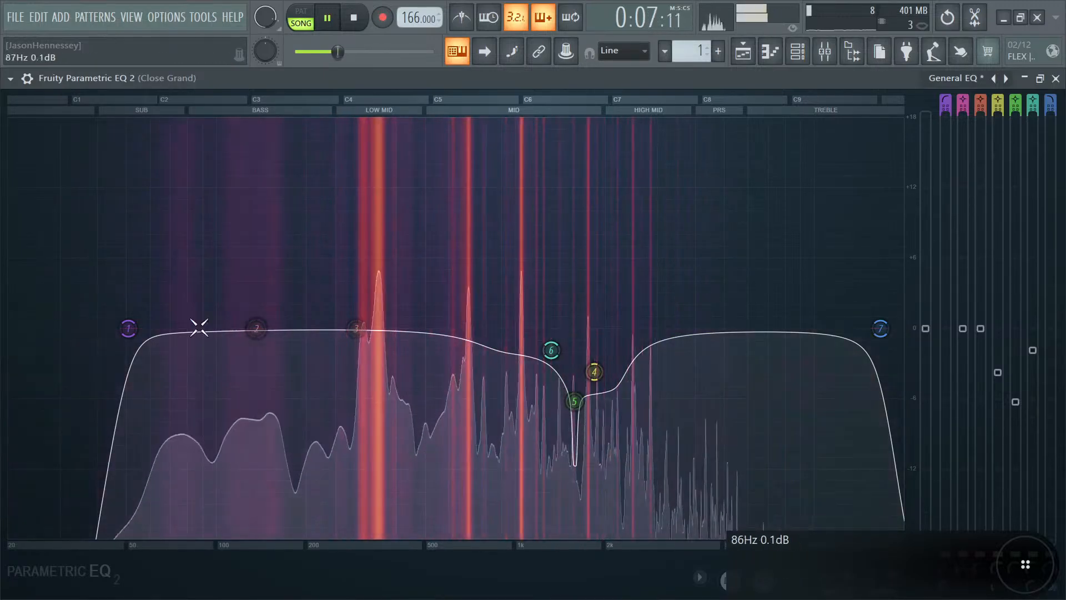
- Raise the band 1 high-pass cutoff to 71 Hz, close the EQ, and return to the playlist
drag(178, 328, 171, 328)
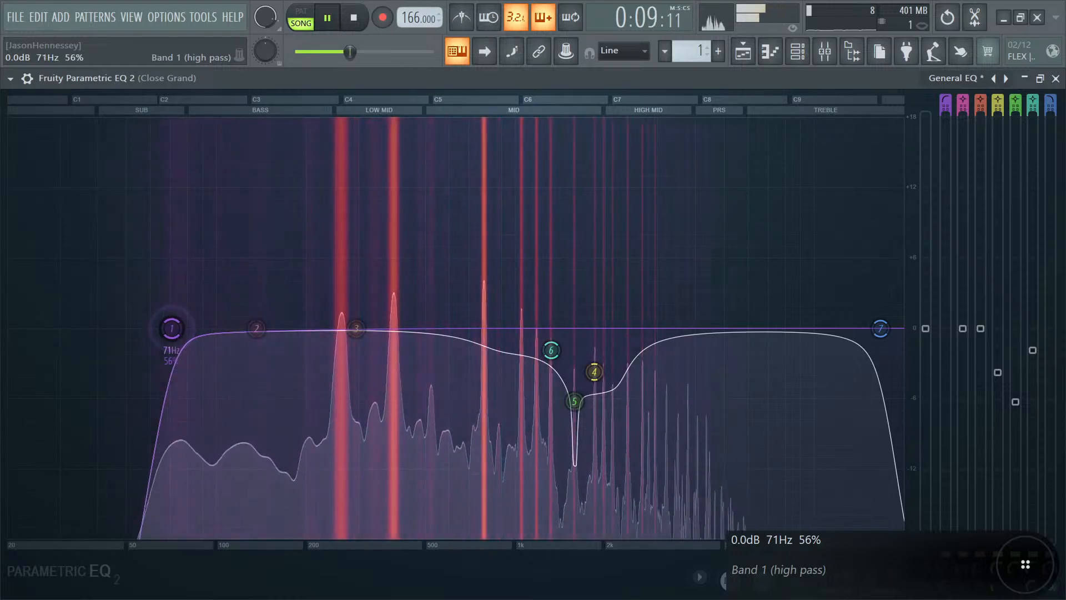
click(1055, 78)
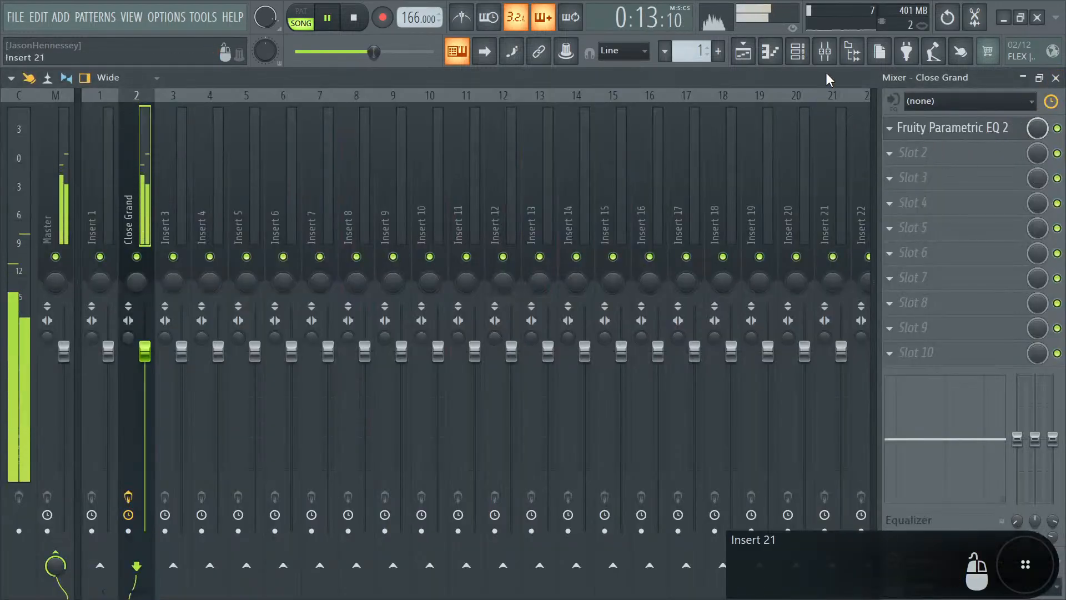
click(743, 51)
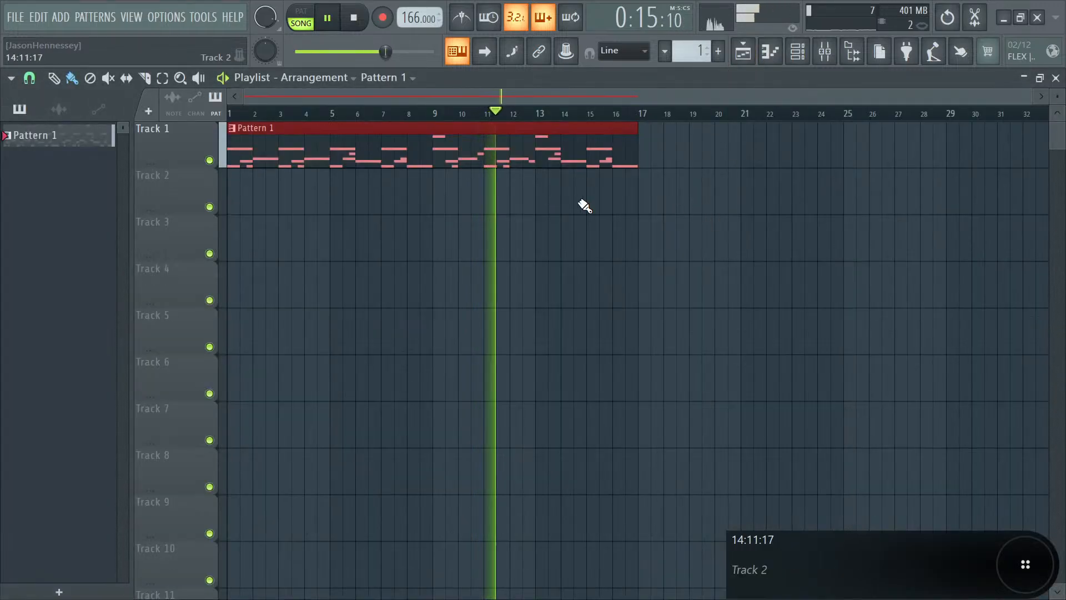
- Clone the Close Grand channel and route the clone to its own mixer track, insert 3
click(798, 51)
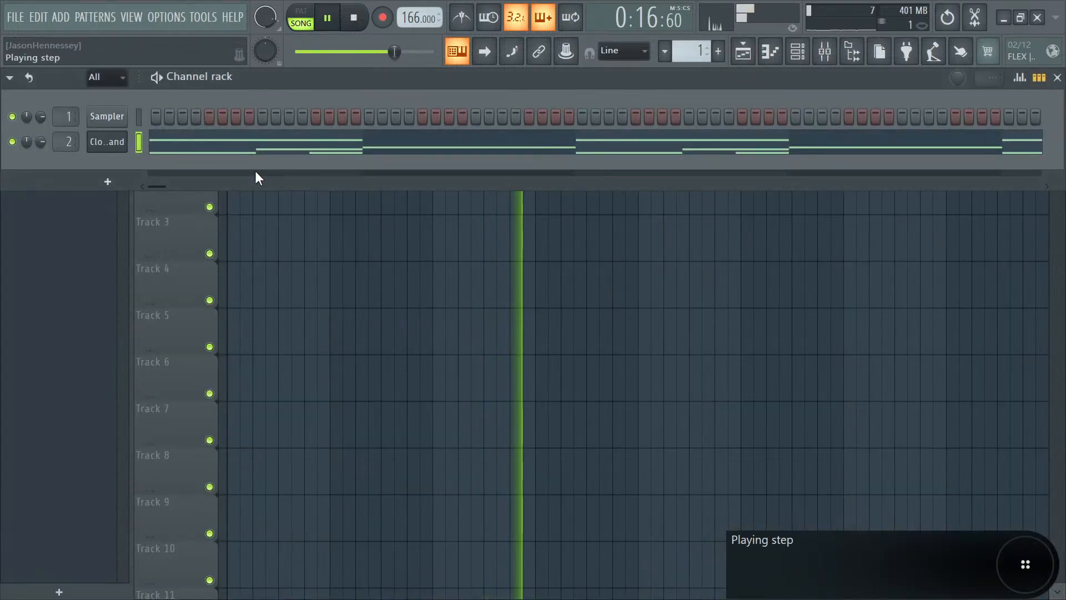
right_click(108, 146)
click(154, 287)
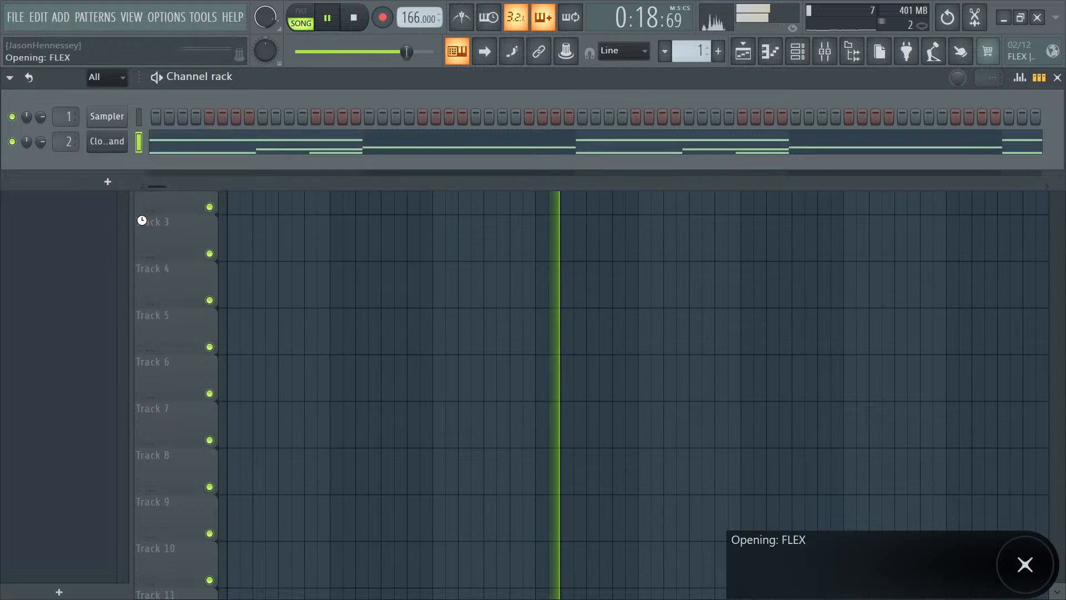
click(62, 165)
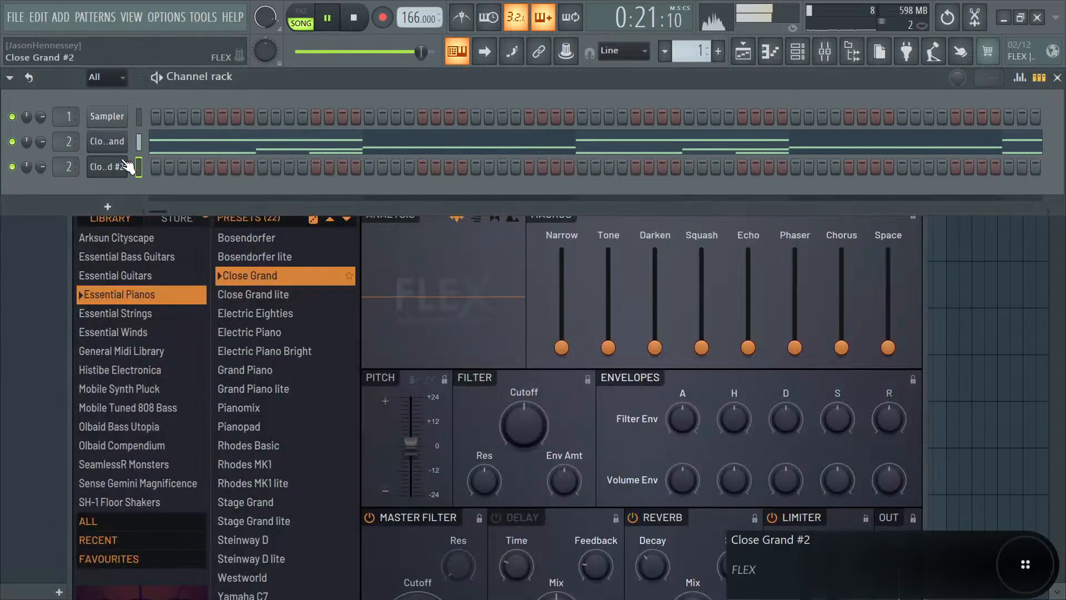
key(ctrl+l)
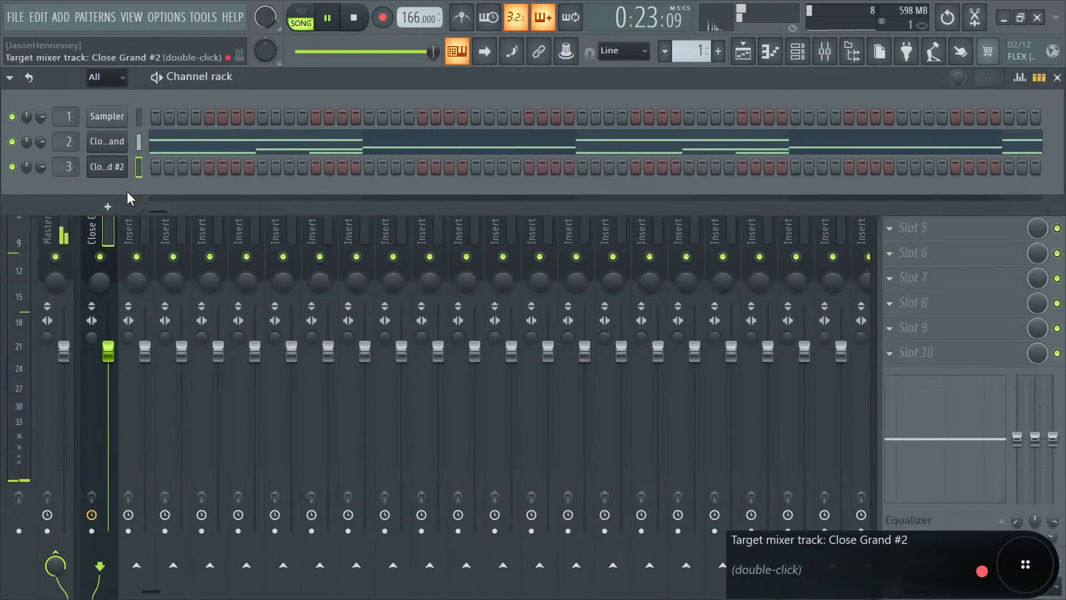
- Load the Westworld preset from Essential Pianos in the cloned channel's FLEX and close the plugin window
click(124, 170)
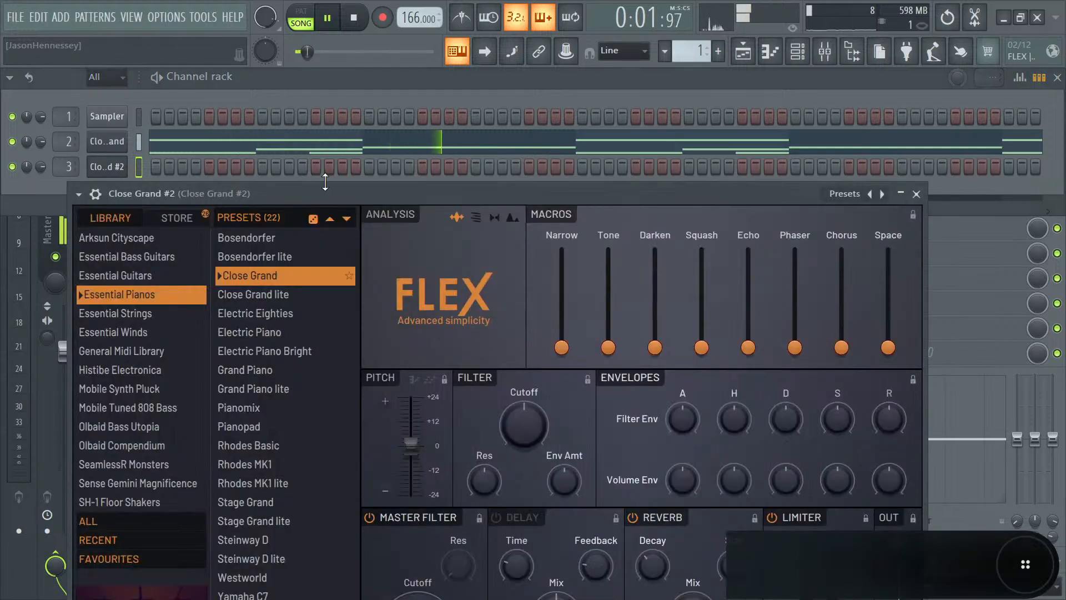
drag(330, 193, 359, 79)
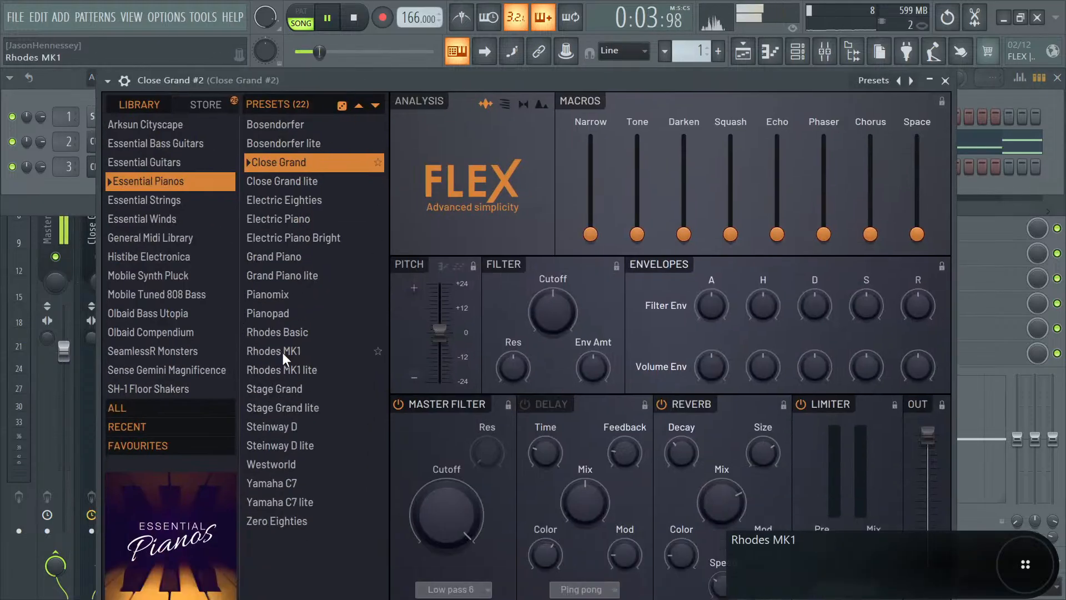
click(275, 471)
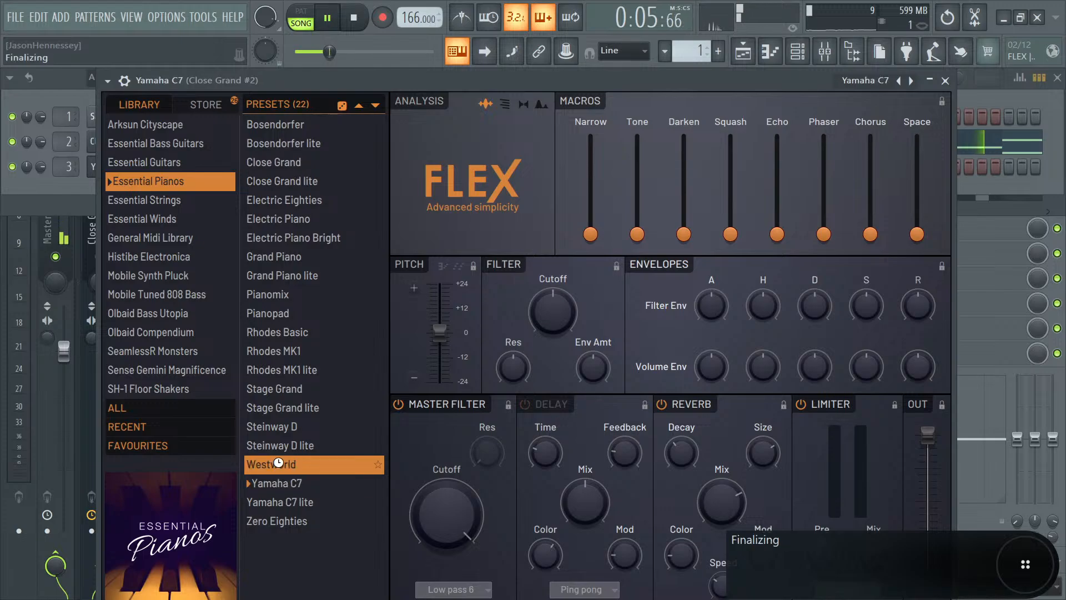
click(945, 81)
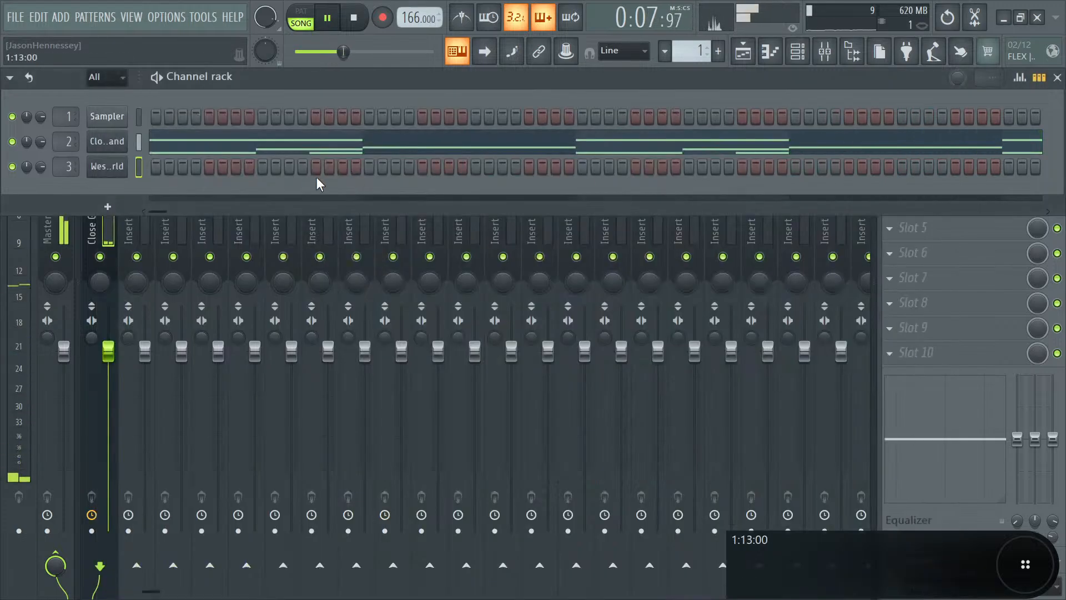
- In the cloned channel's piano roll, place one-and-a-half-bar G3 notes at bars 1, 5, 9 and 13, and select them during playback
right_click(119, 172)
click(125, 162)
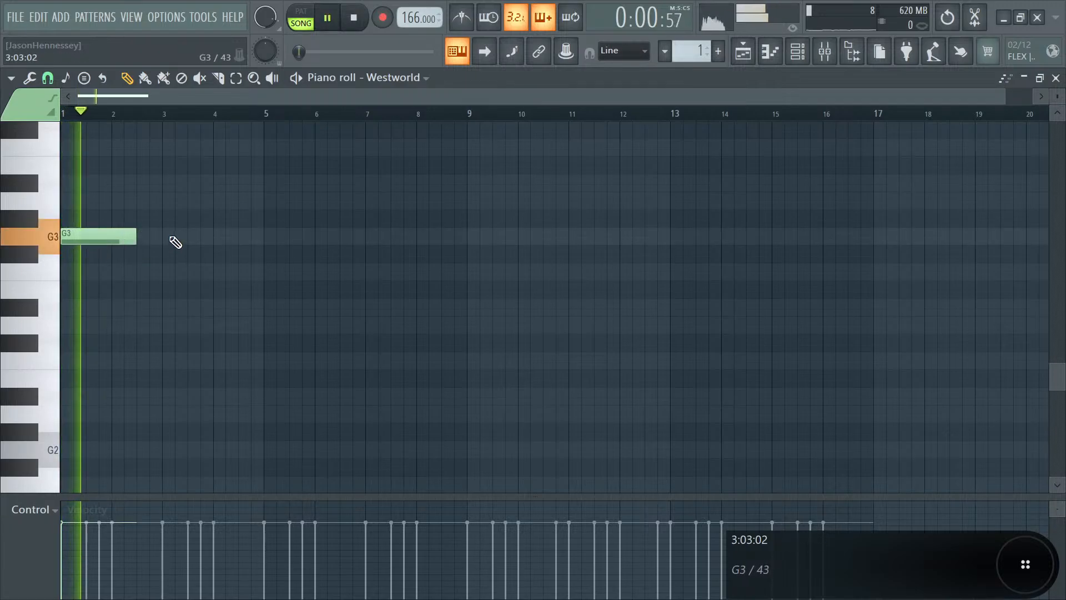
click(171, 238)
click(266, 237)
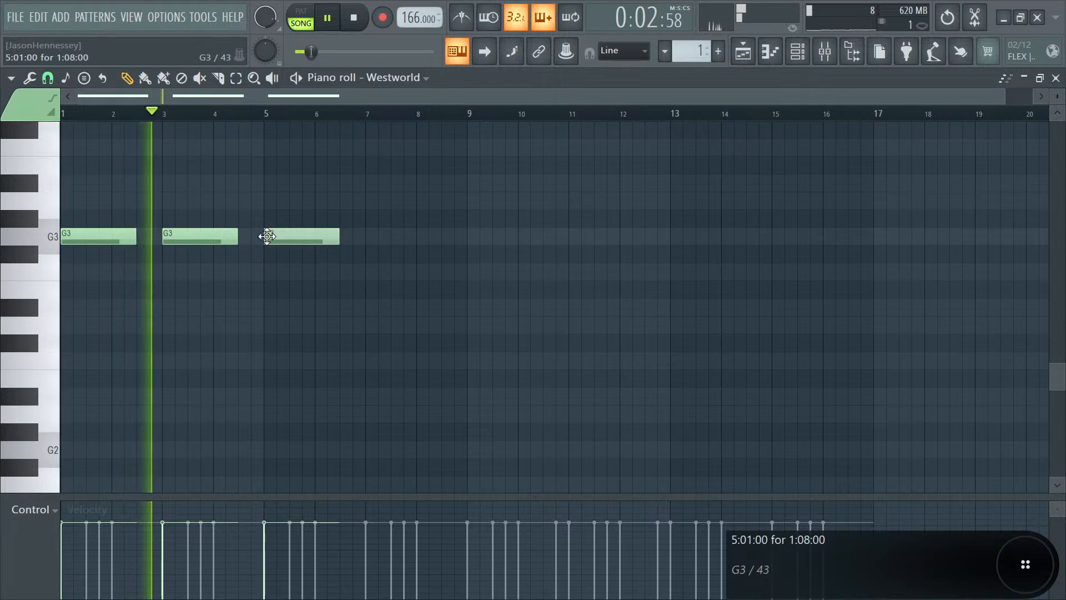
click(501, 240)
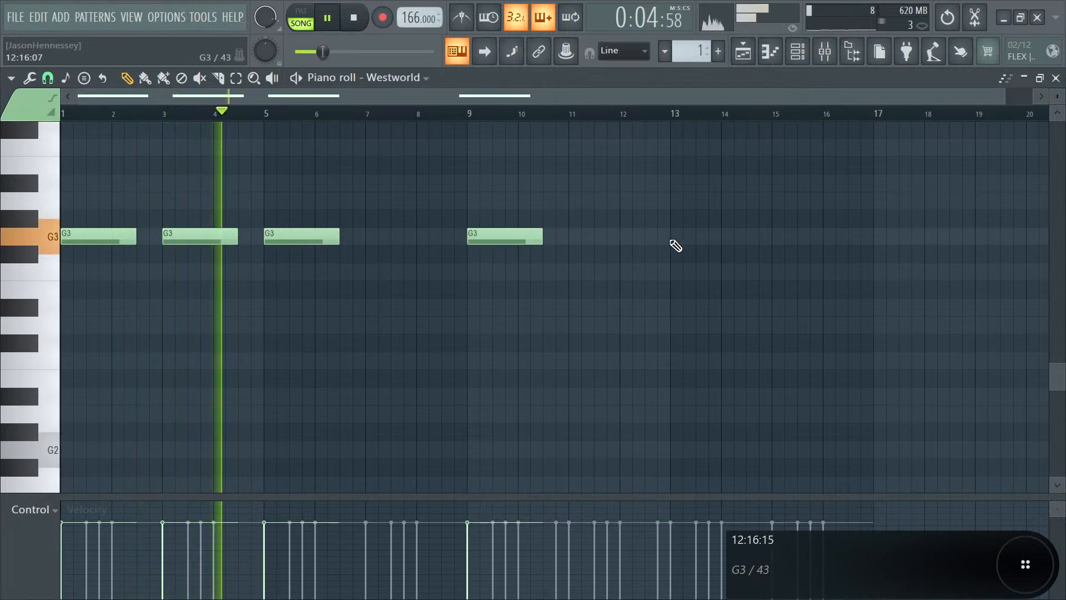
click(676, 240)
key(space)
right_click(220, 242)
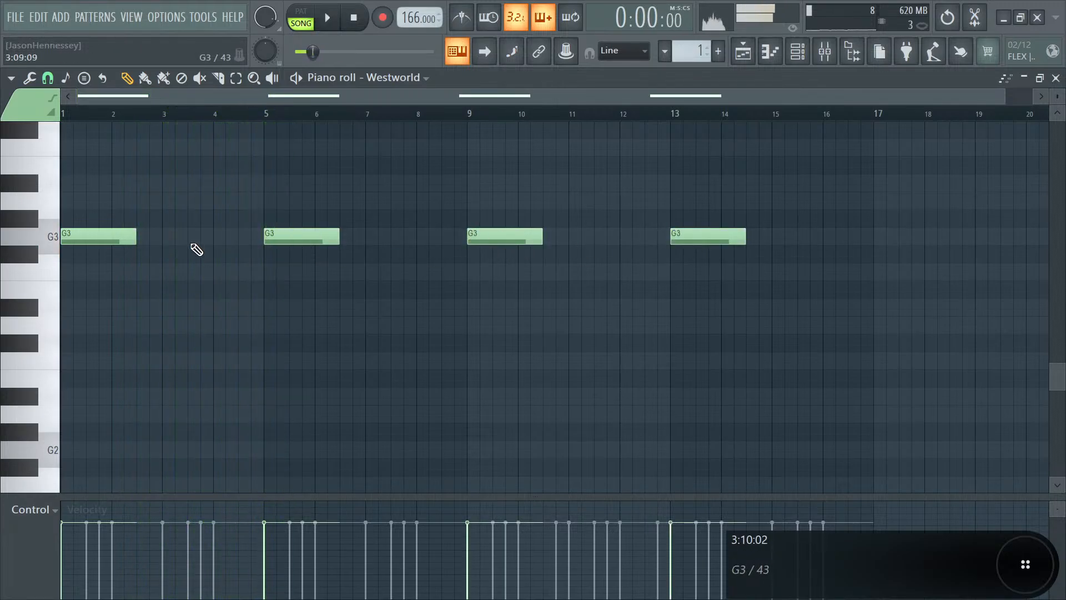
scroll(426, 255, down, 1)
drag(761, 195, 106, 277)
scroll(145, 314, up, 4)
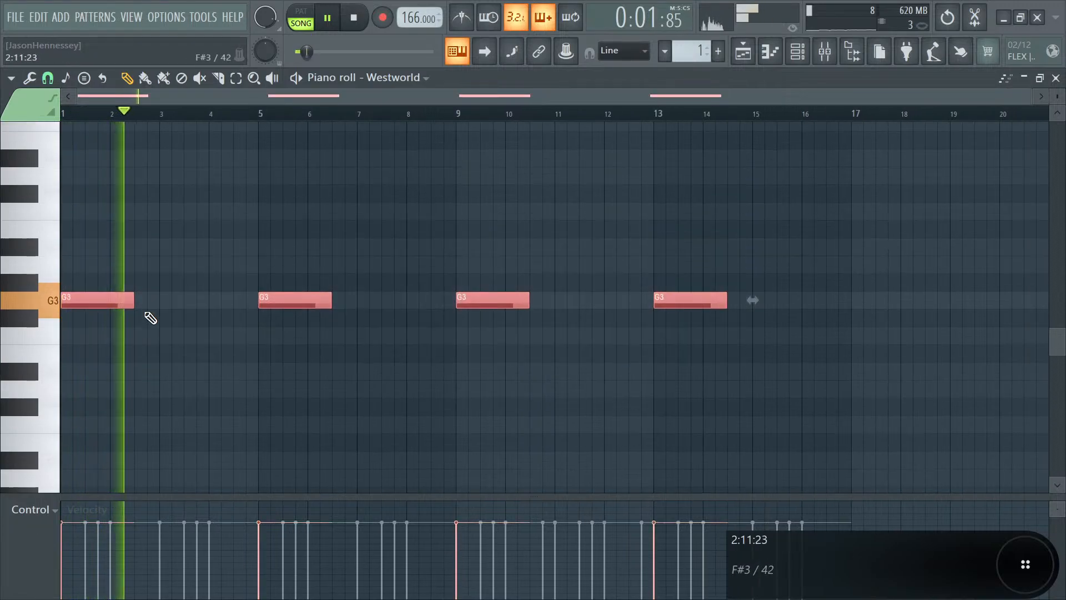
- Change the cloned channel's FLEX preset to Yamaha C7, audition it, and close the plugin window
click(798, 51)
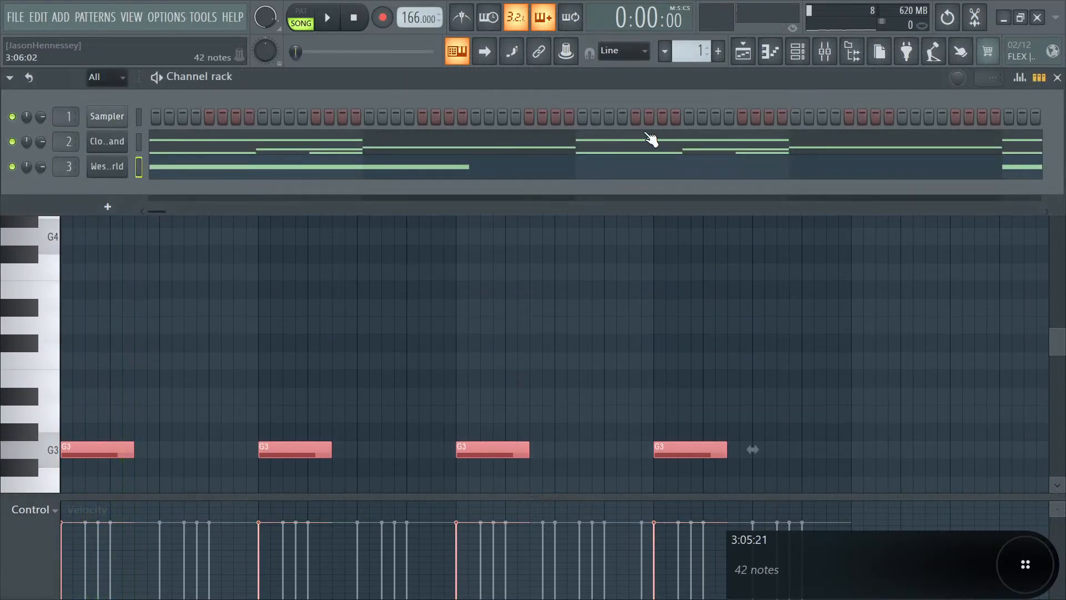
click(127, 169)
key(space)
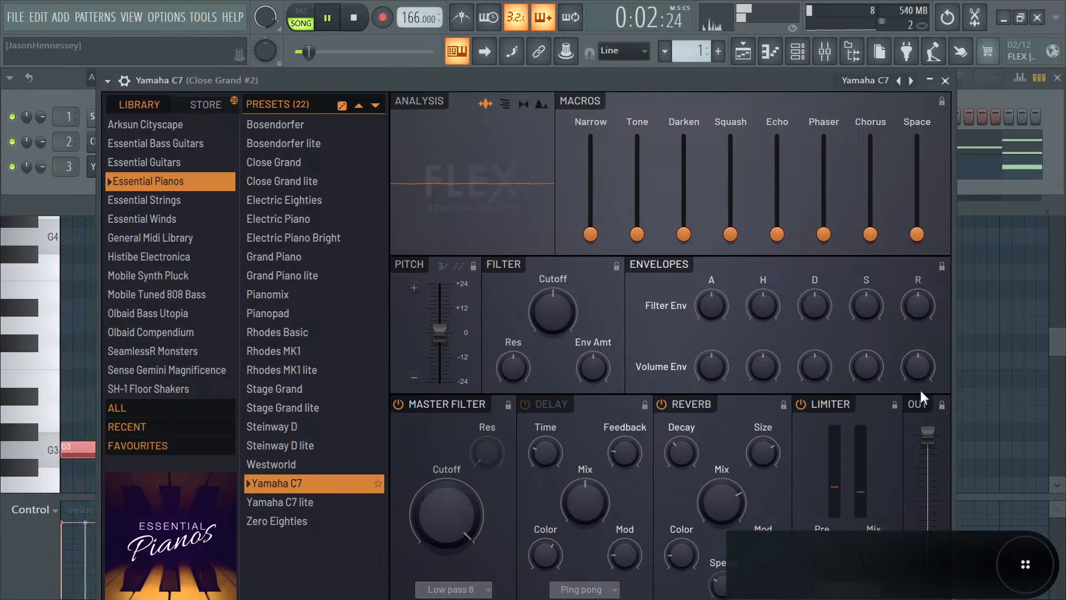
click(981, 383)
- Try the four G3 notes an octave lower at G2 during playback, and move them back up to G3
drag(761, 383, 15, 477)
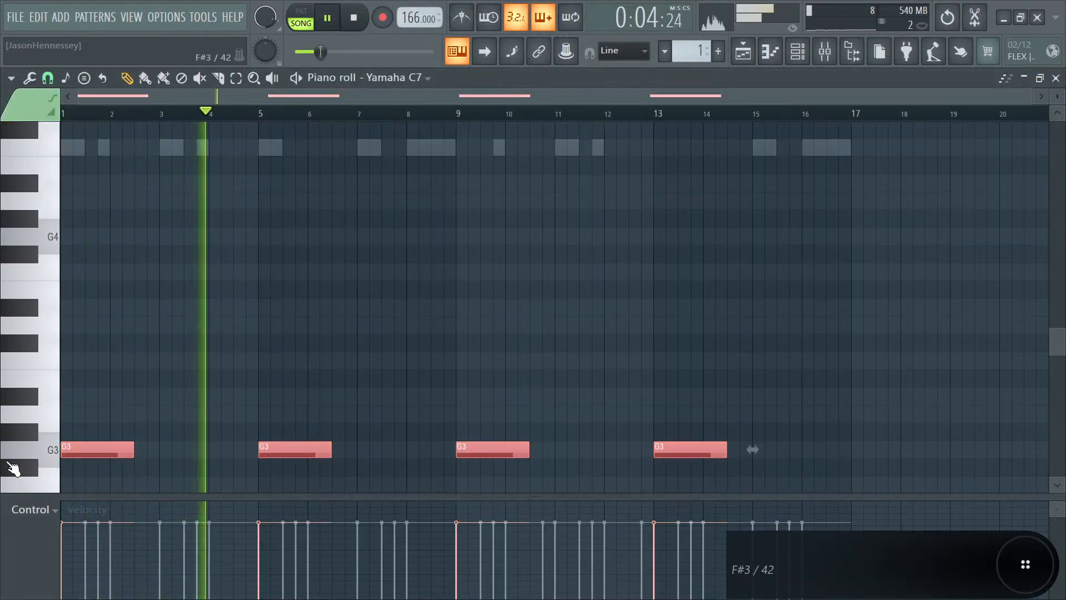
key(ctrl+Down)
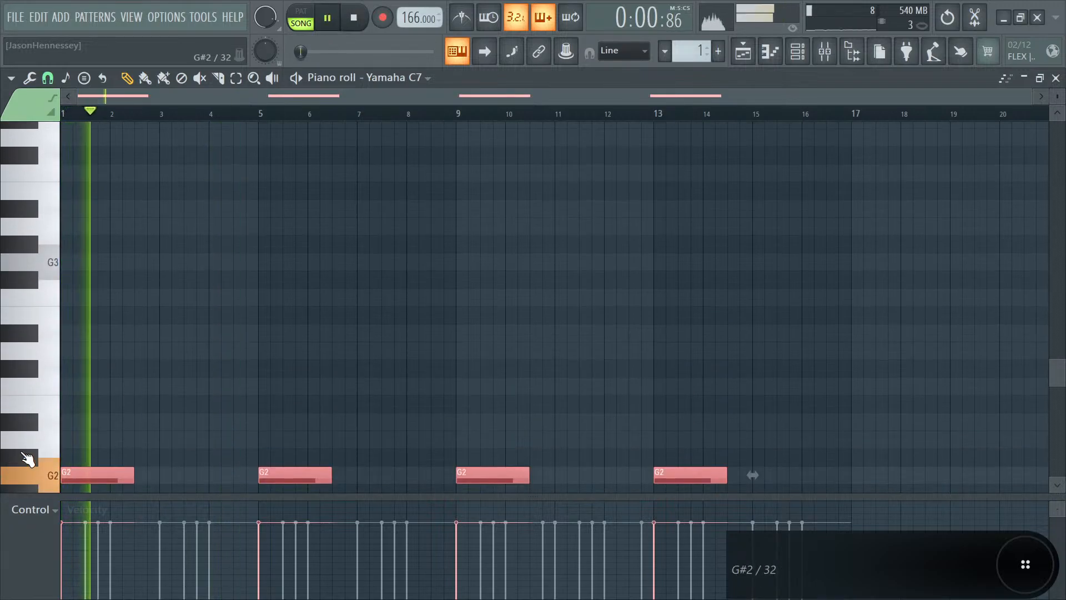
click(199, 358)
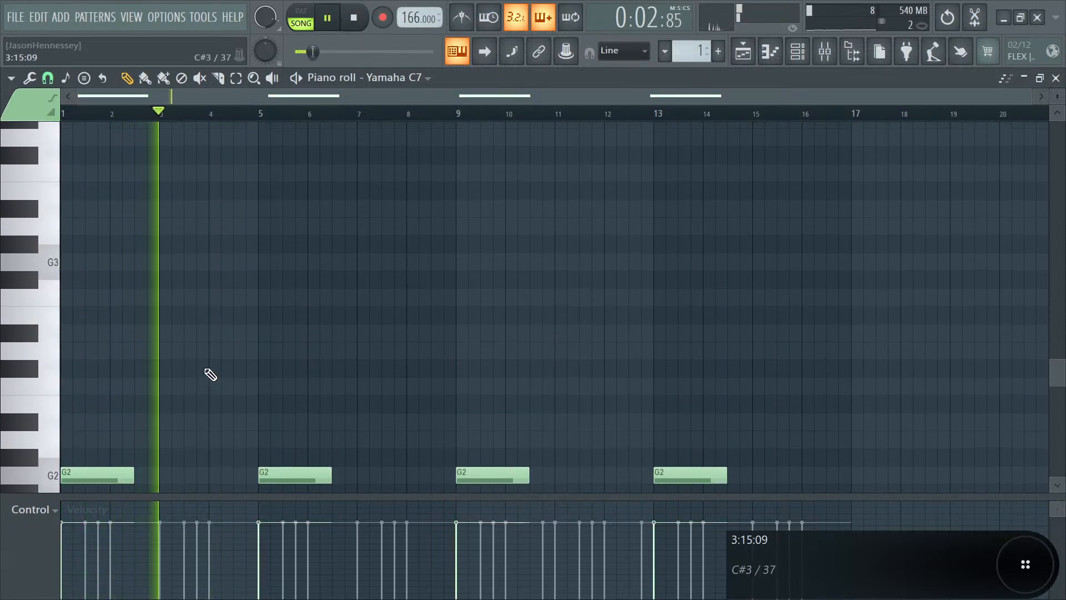
scroll(228, 366, down, 2)
drag(831, 307, 104, 394)
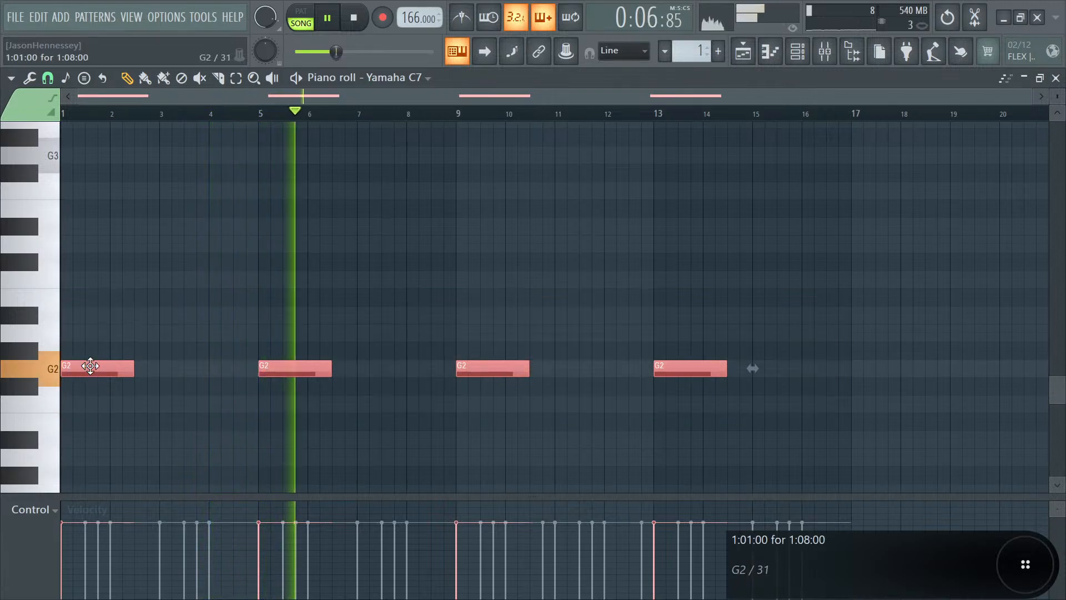
key(ctrl+Up)
key(space)
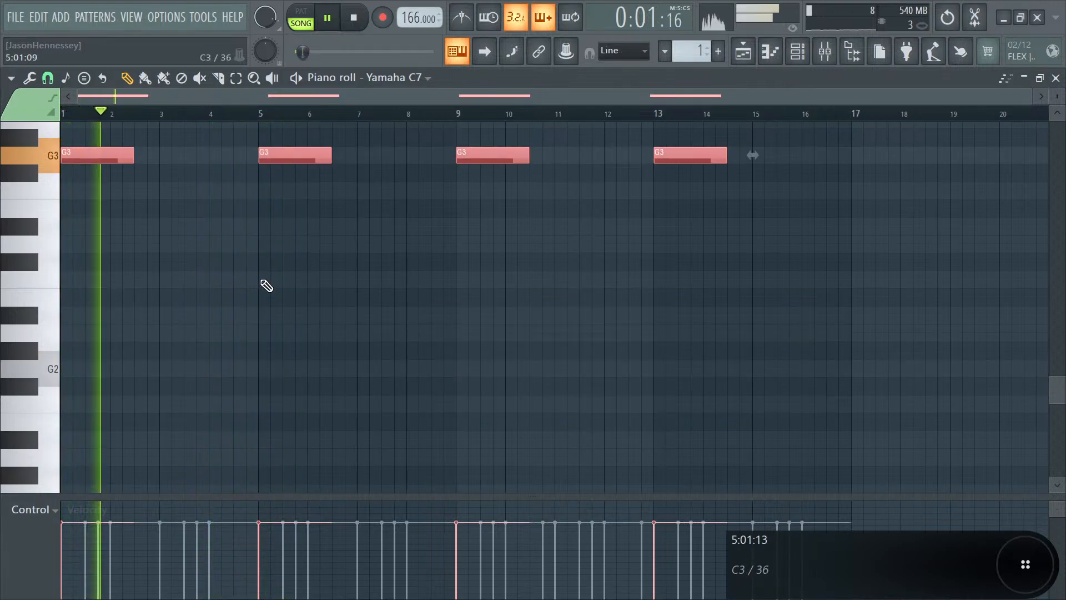
- Duplicate the four G3 notes up to C4, starting at bars 3, 7, 11 and 15
scroll(357, 335, up, 2)
scroll(357, 335, up, 2)
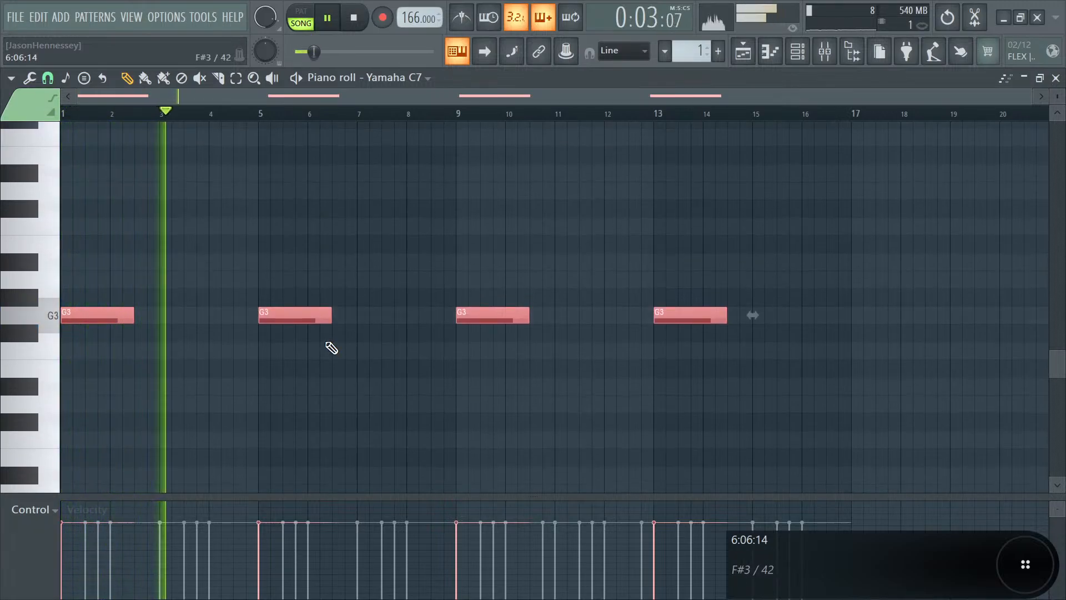
scroll(357, 332, up, 5)
scroll(174, 341, down, 5)
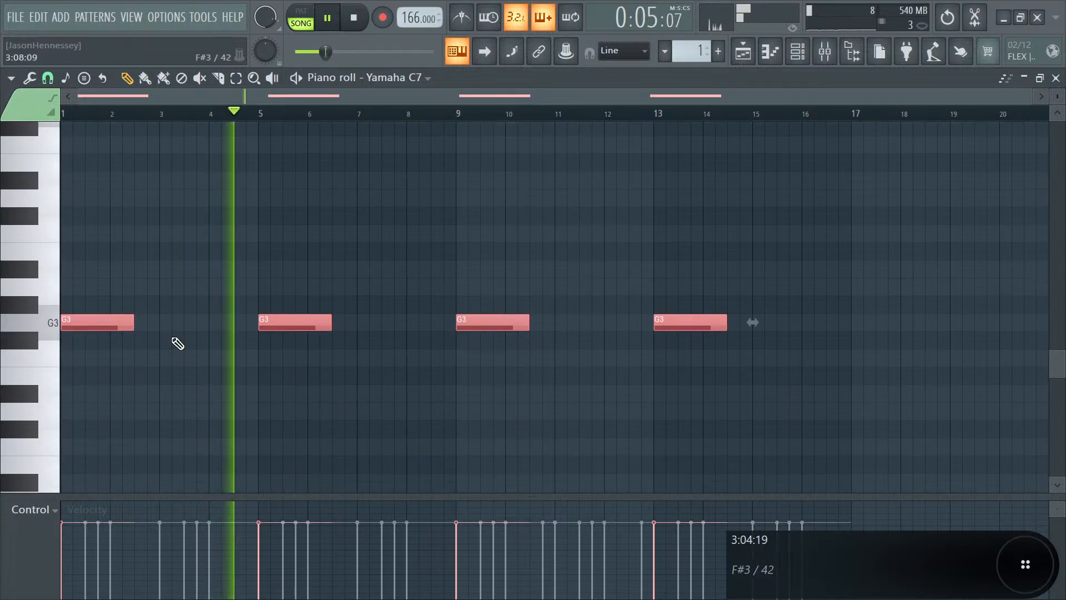
scroll(161, 325, up, 4)
shift+drag(144, 315, 358, 226)
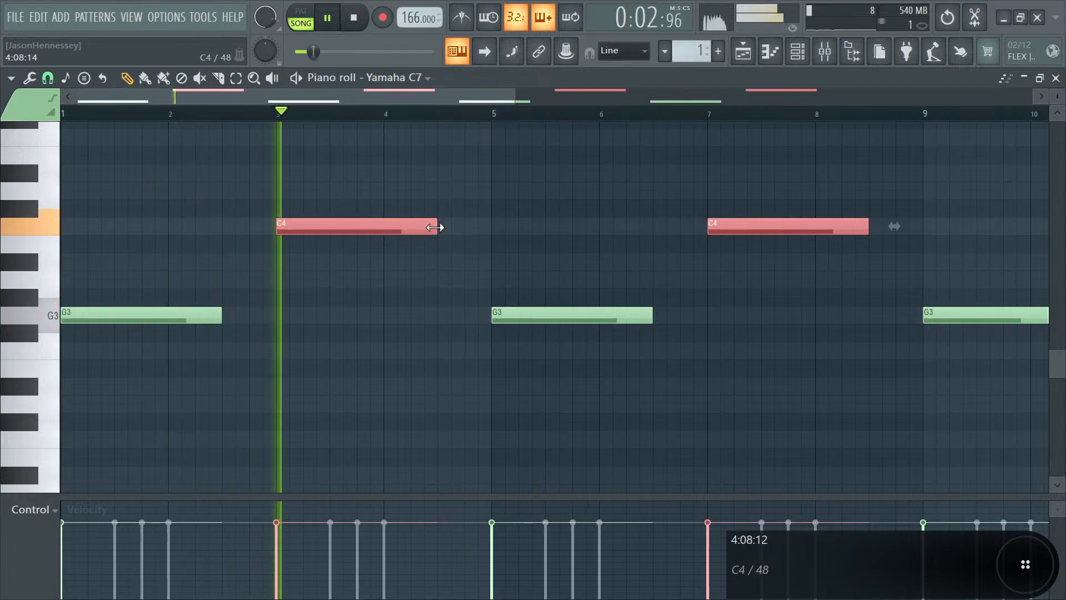
- Shorten the C4 notes to one bar and copy them to A#3 at bars 4, 8, 12 and 16
drag(438, 226, 436, 270)
key(space)
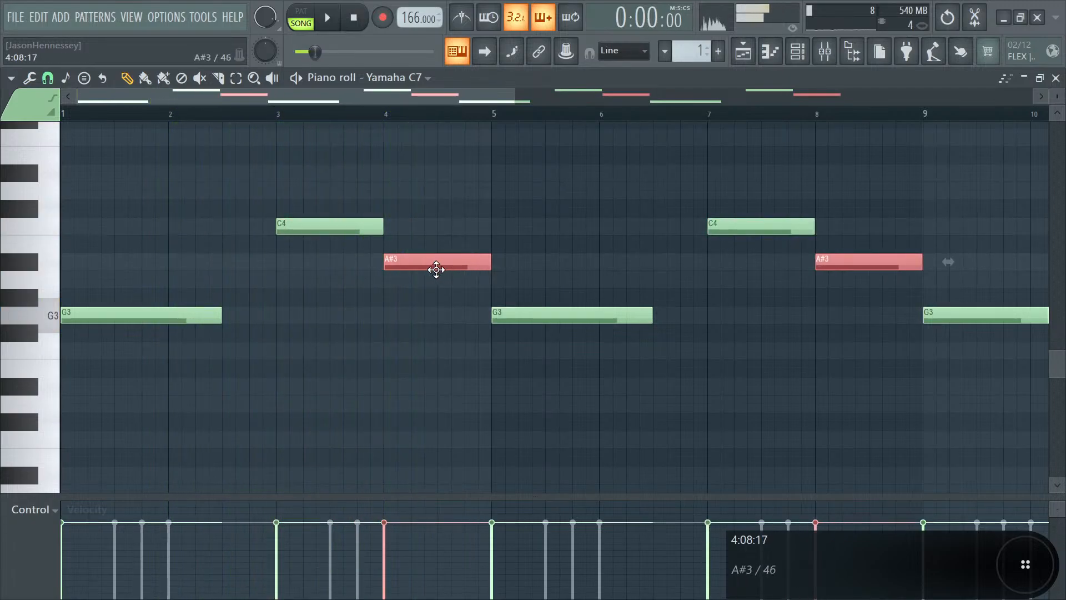
scroll(407, 273, down, 3)
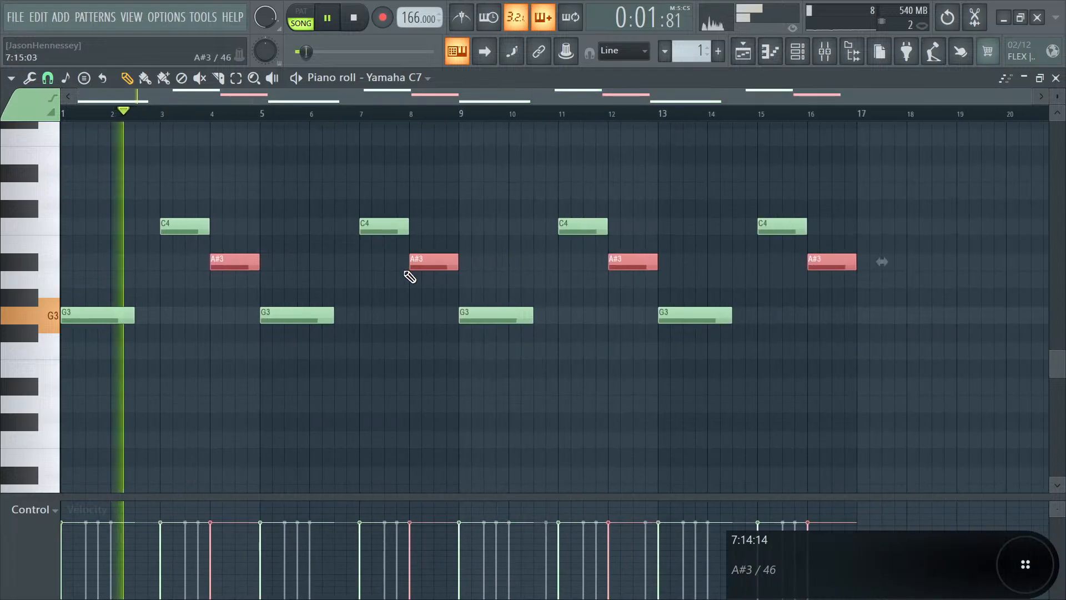
- Delete the A#3 notes at bars 4 and 8 from the Yamaha C7 pattern
scroll(285, 269, up, 2)
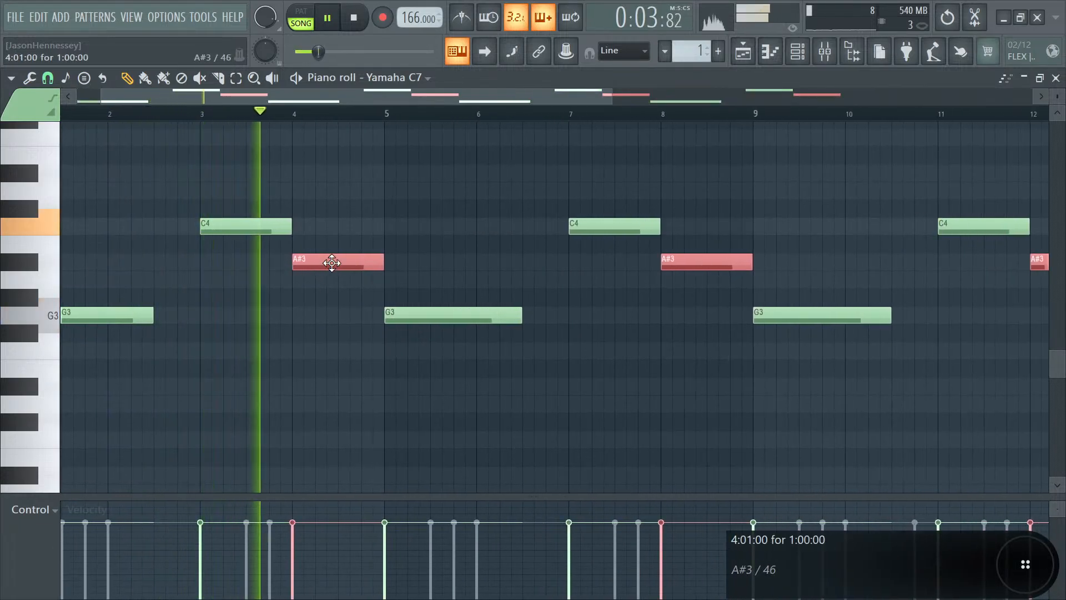
right_click(329, 264)
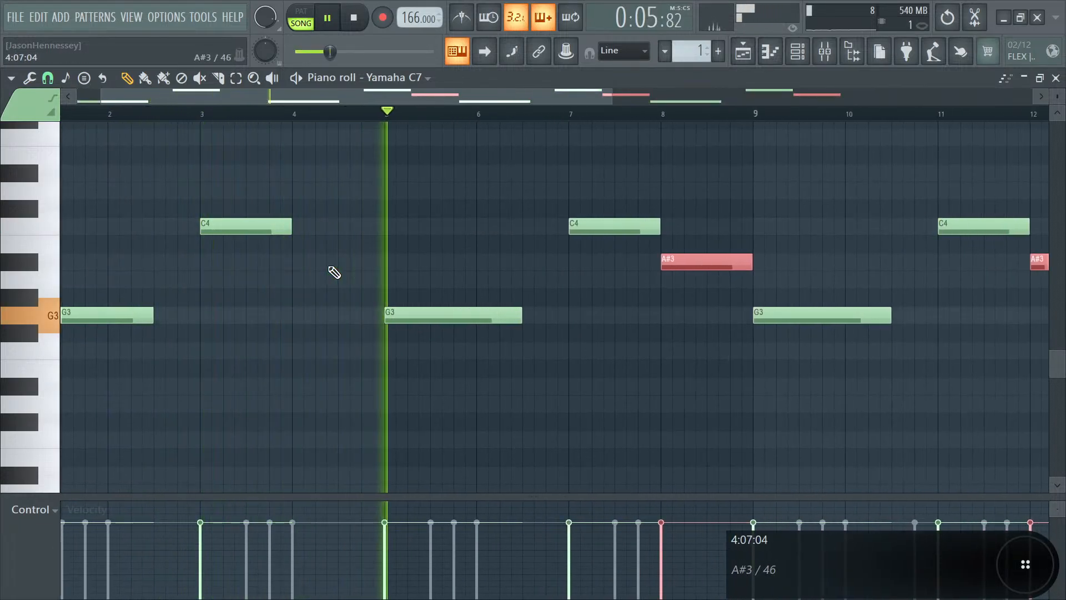
scroll(402, 296, down, 3)
right_click(428, 264)
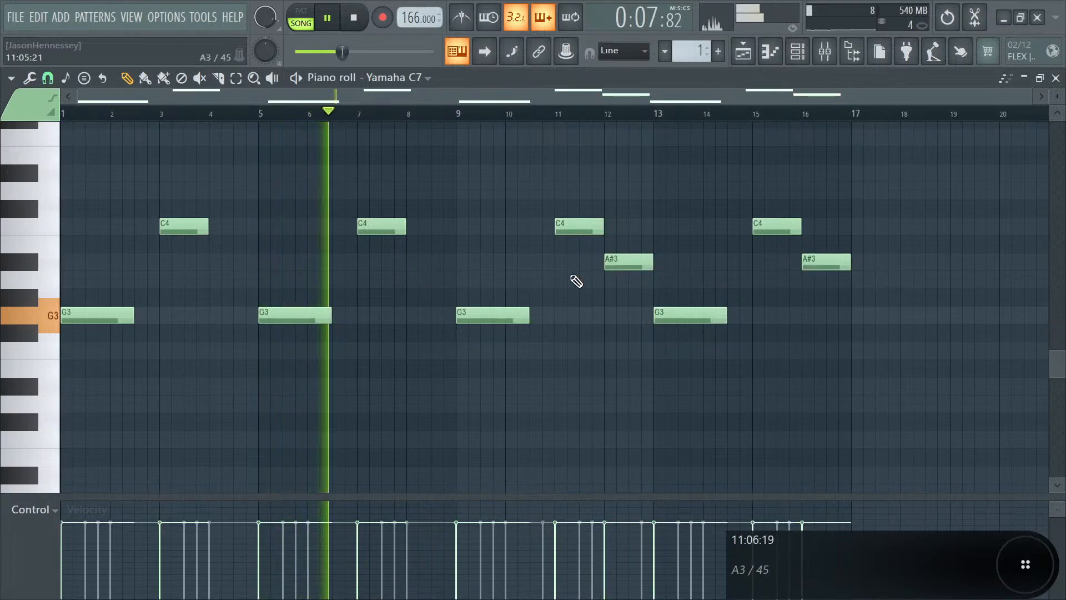
- Restore the deleted A#3 note at bar 8, shorten it to ten steps and fill the rest of the bar with an A3 note
key(ctrl+z)
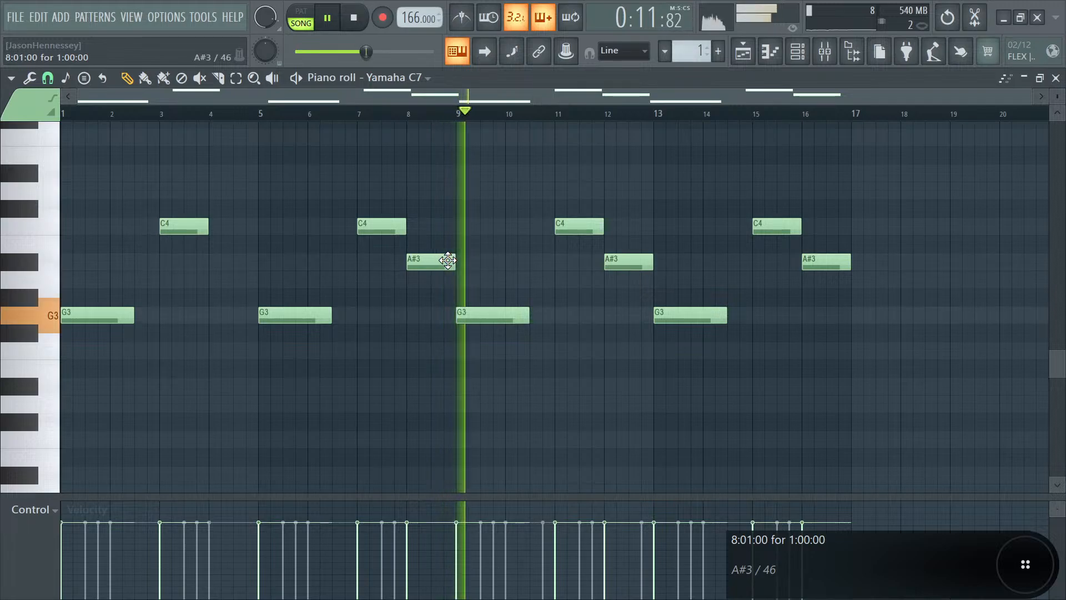
scroll(428, 270, up, 4)
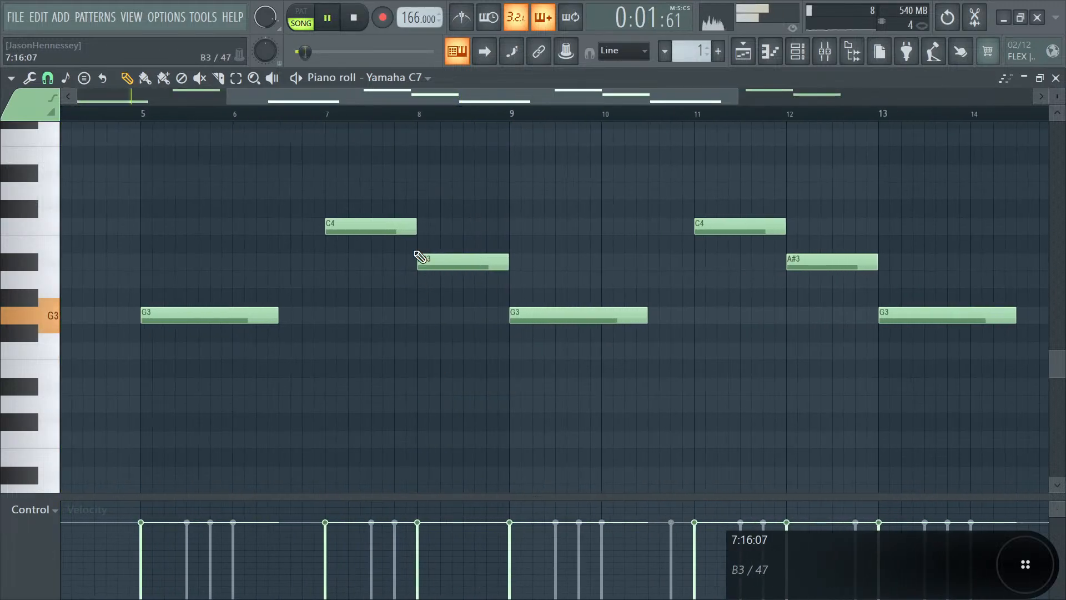
scroll(488, 255, up, 2)
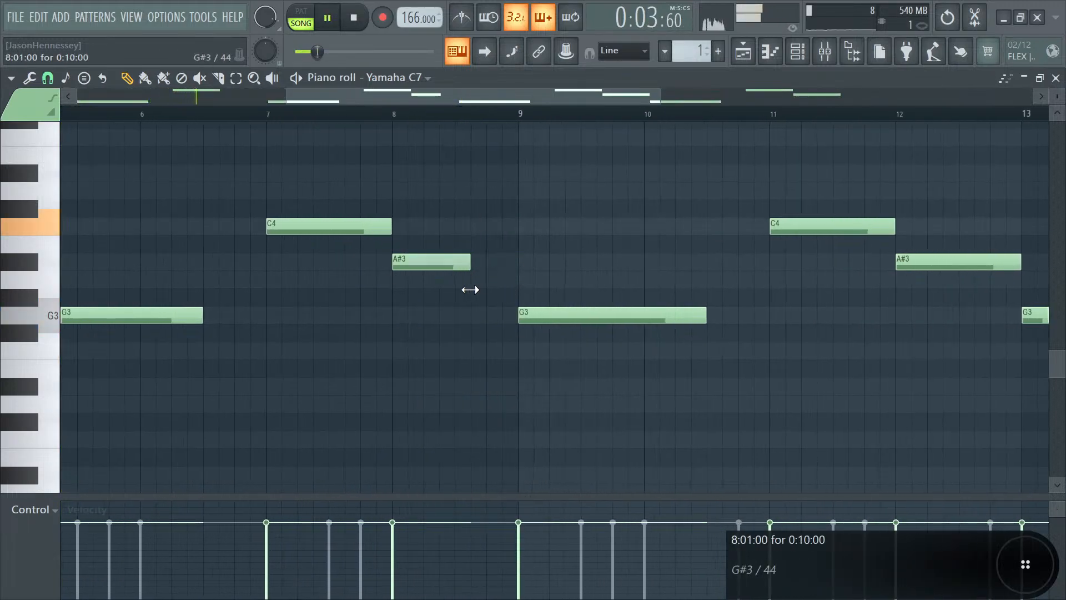
scroll(473, 280, up, 4)
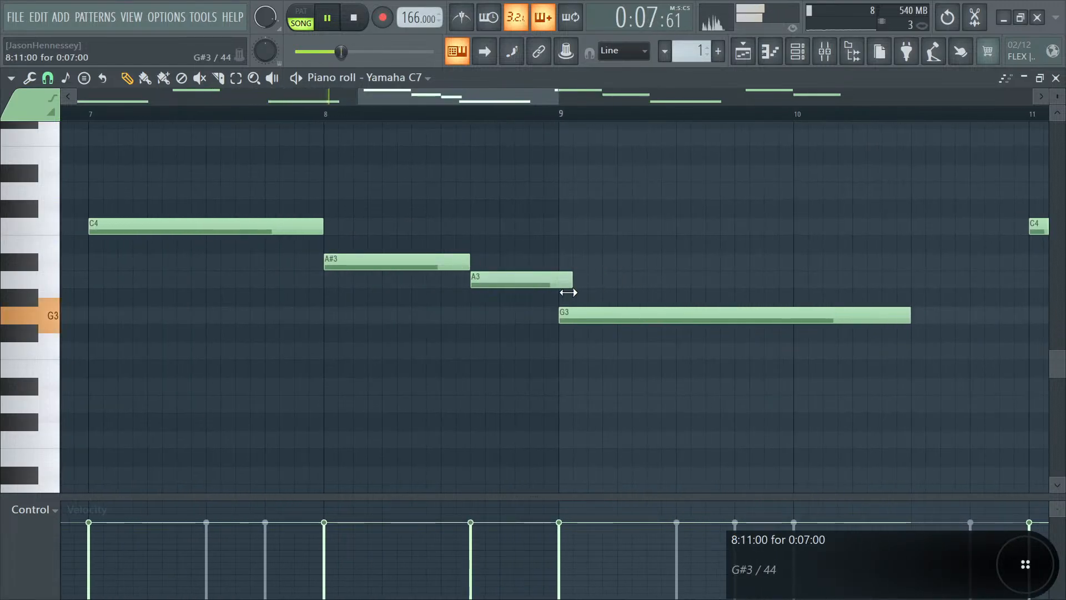
scroll(516, 294, down, 10)
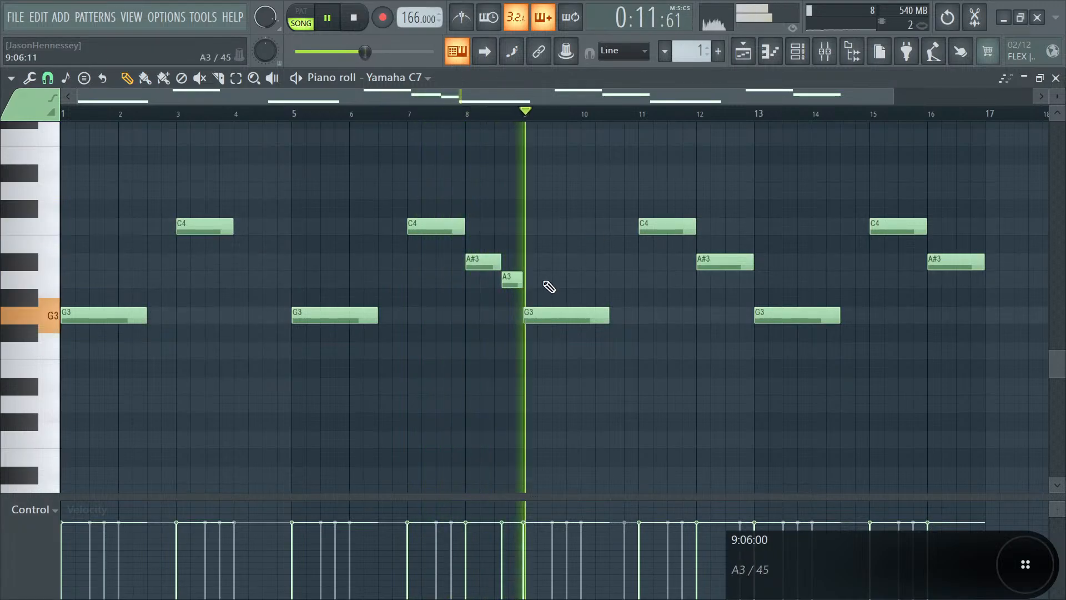
- Resize the A#3 and A3 notes in bar 8 so that each lasts half a bar
scroll(511, 302, up, 6)
scroll(508, 299, up, 3)
key(space)
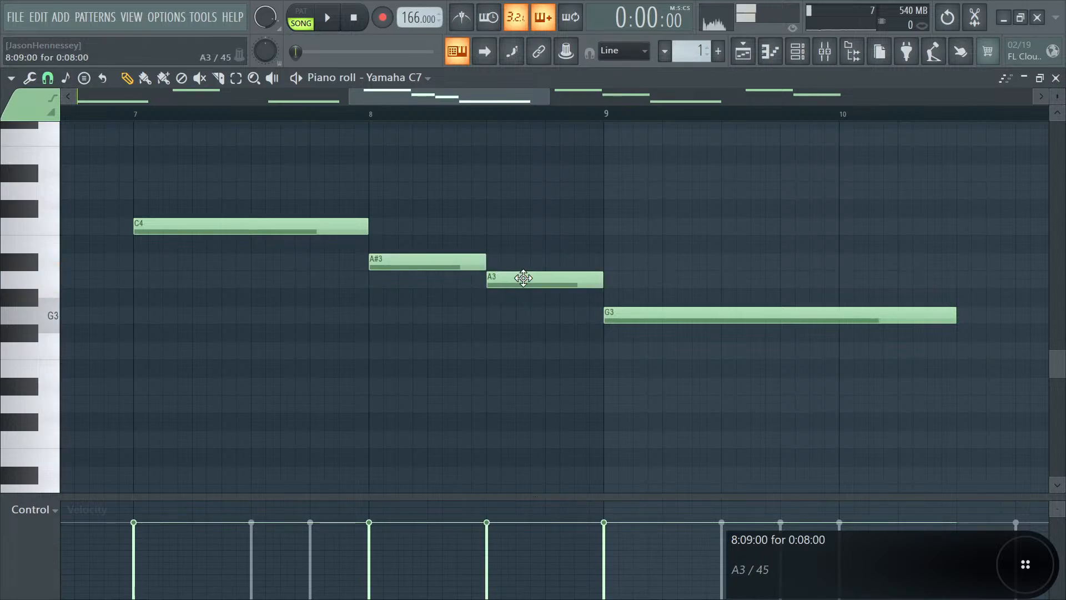
- Raise the A3 note in the second half of bar 8 to C4, and play back the change
scroll(523, 277, down, 3)
key(space)
scroll(567, 252, up, 2)
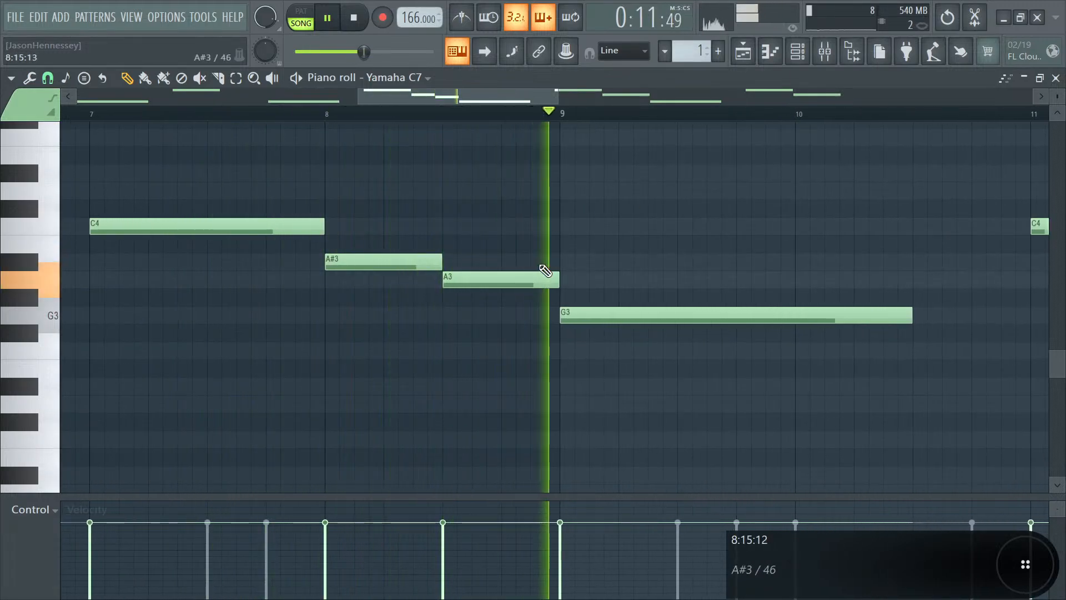
key(space)
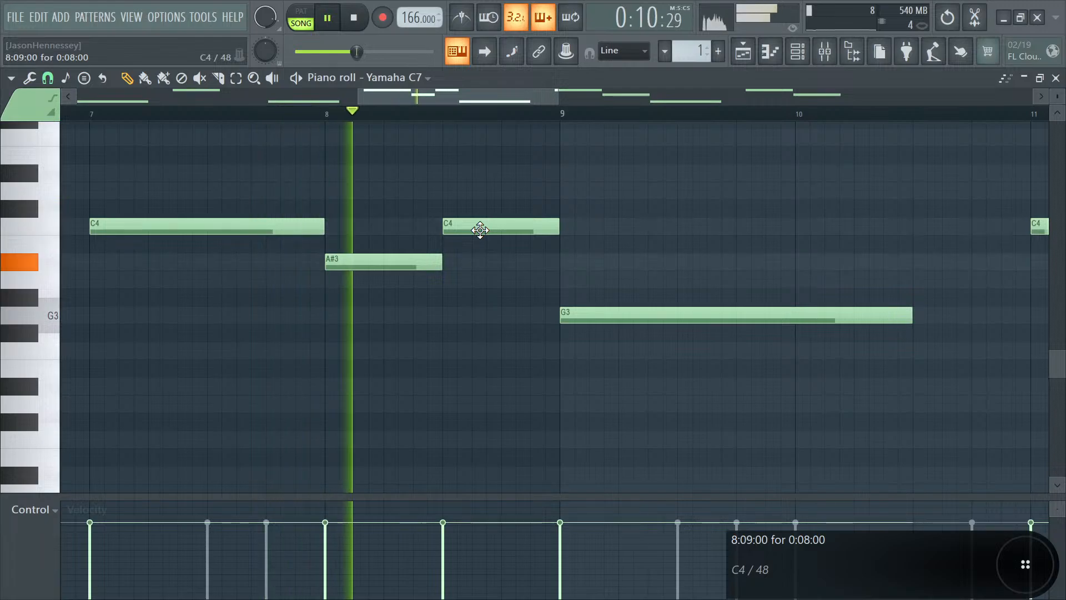
scroll(504, 255, down, 3)
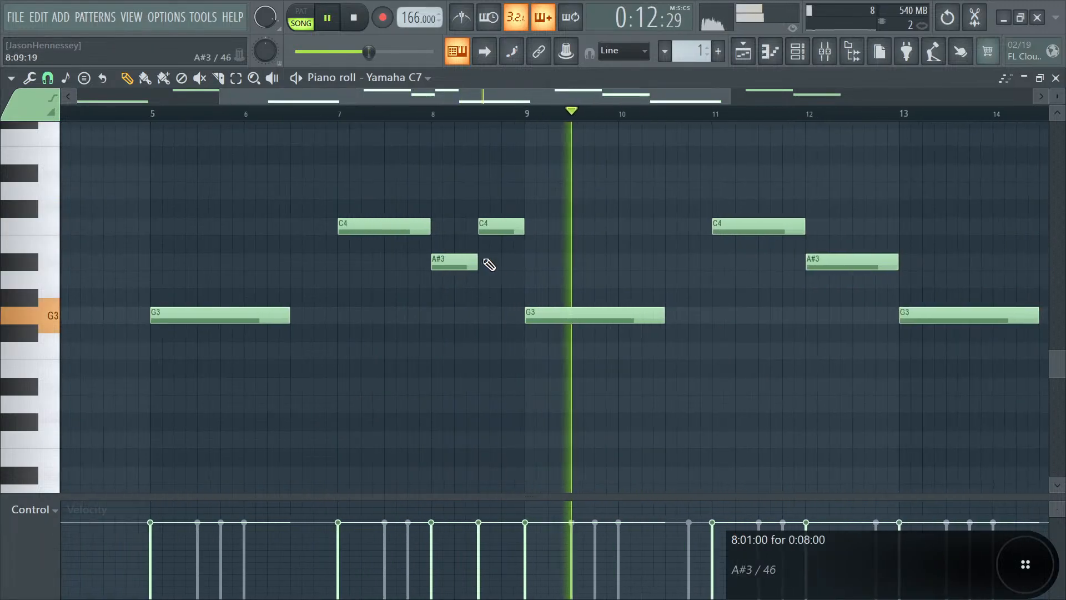
scroll(500, 223, down, 2)
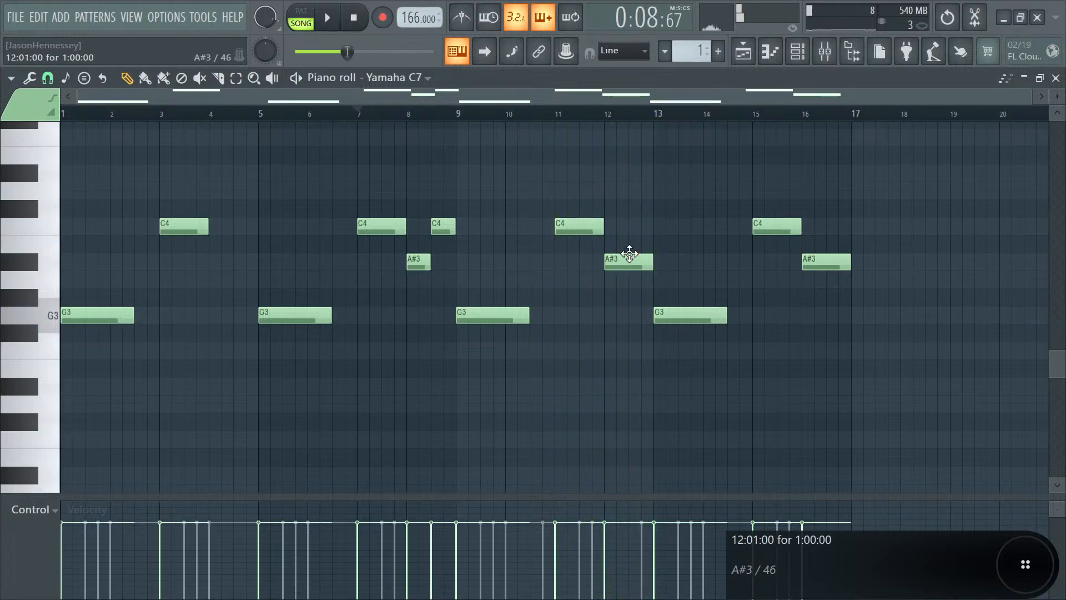
- Delete the A#3 note at bar 12 and split bar 16 into a half-bar A#3 followed by a half-bar C4
scroll(883, 289, up, 3)
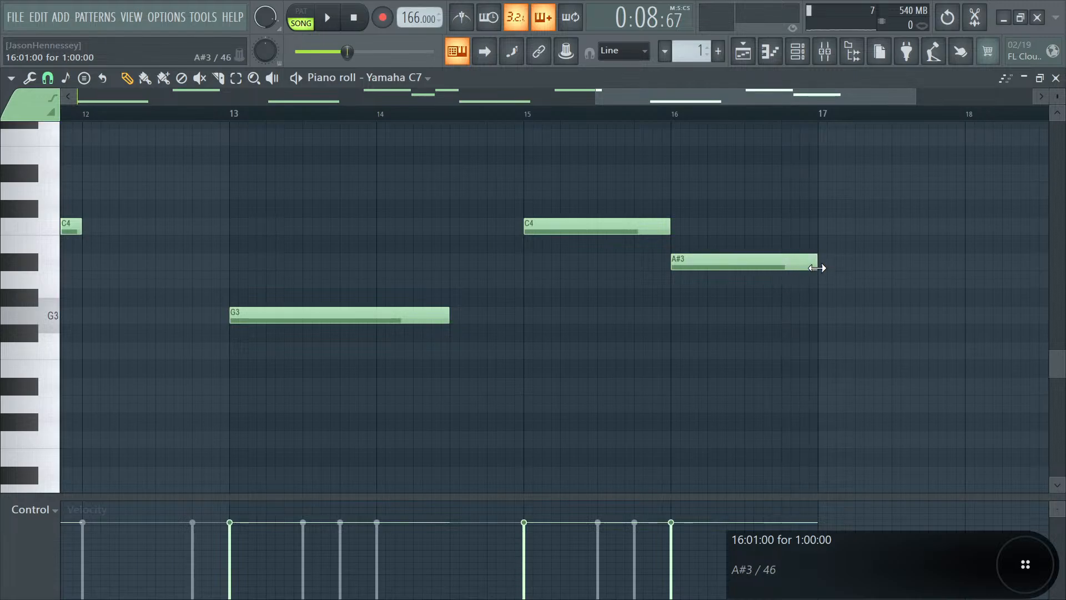
key(space)
scroll(822, 238, down, 4)
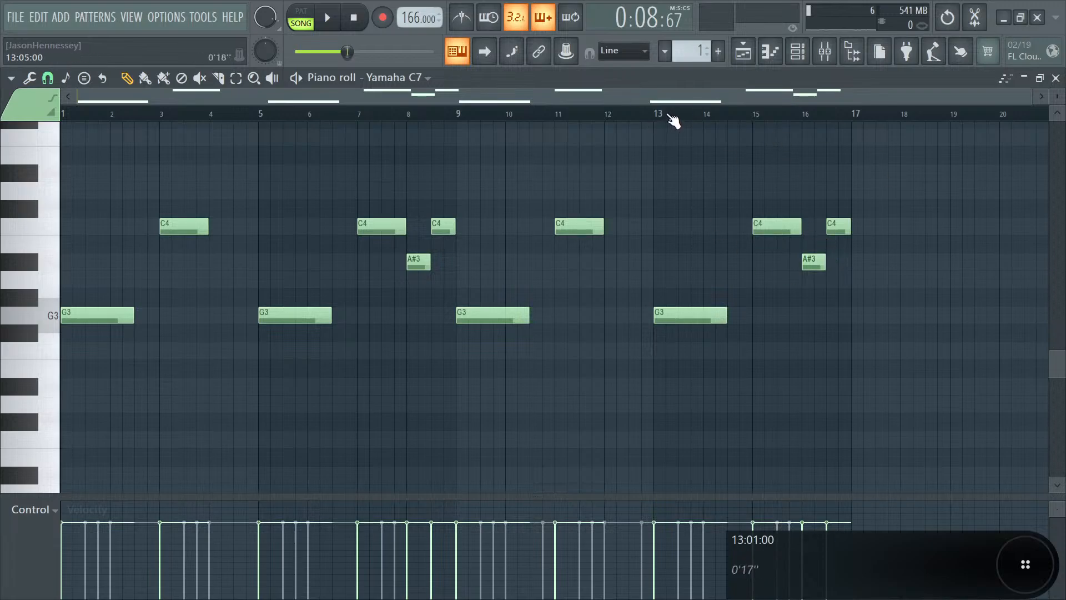
- Try the last half-bar note of bar 16 at A3 during playback, and settle it on G3
scroll(861, 292, up, 2)
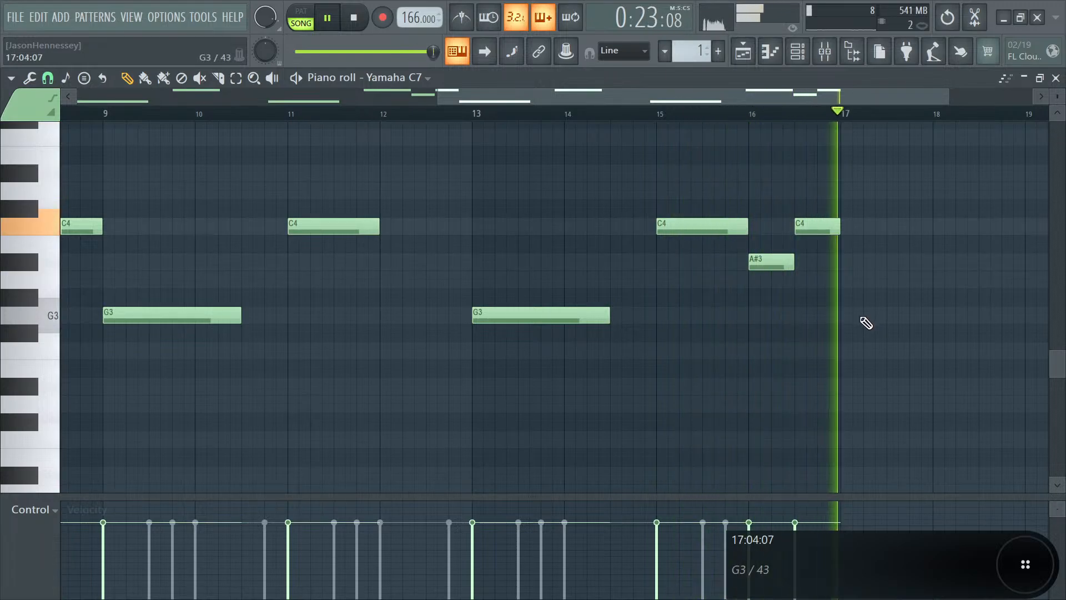
scroll(863, 316, down, 2)
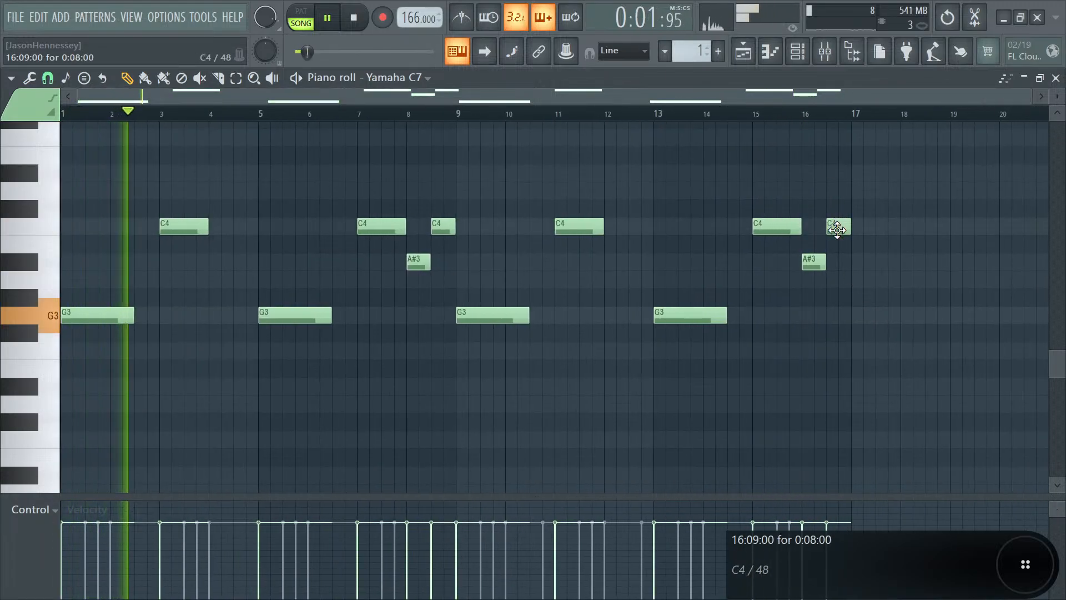
drag(837, 229, 837, 281)
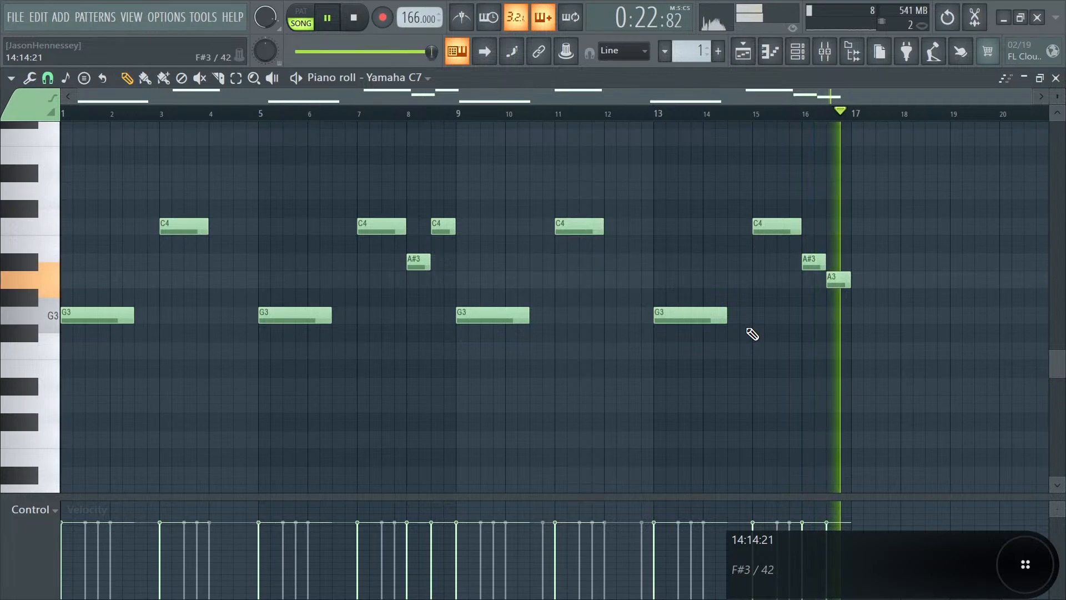
key(space)
drag(838, 287, 839, 322)
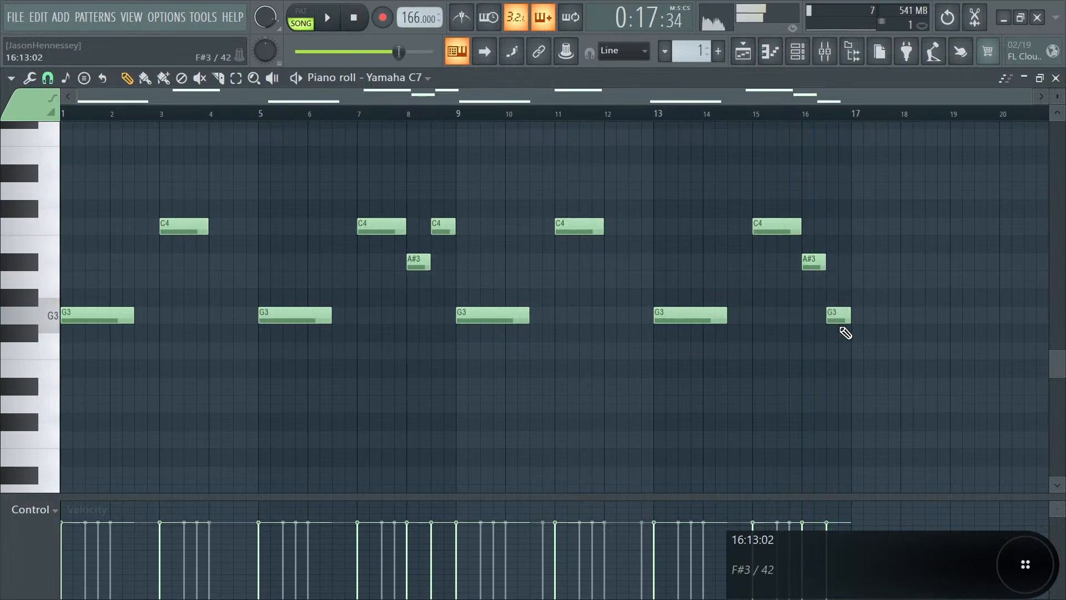
key(space)
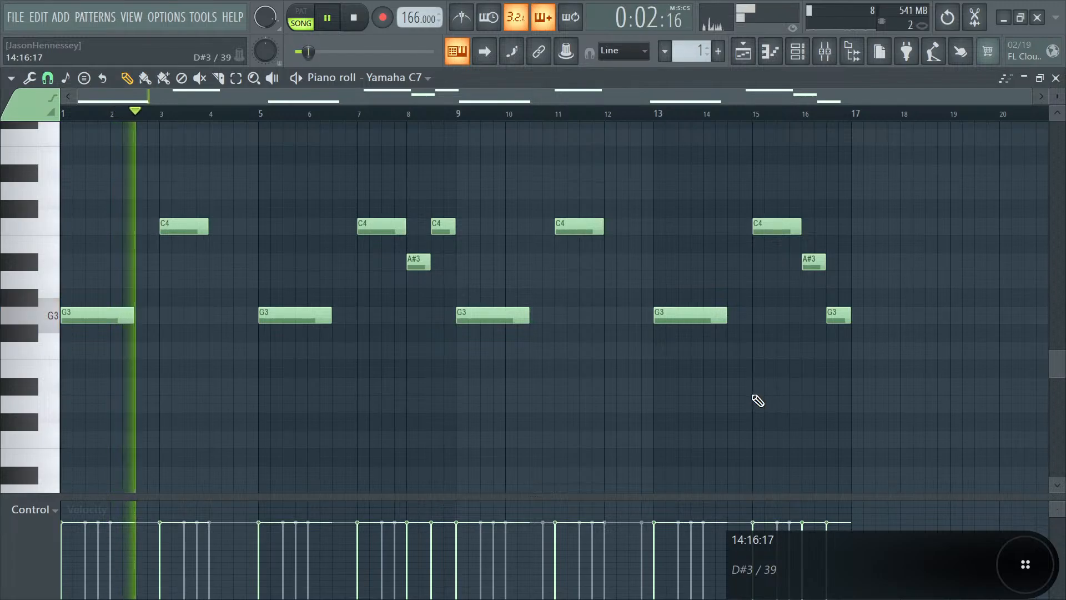
scroll(761, 397, up, 3)
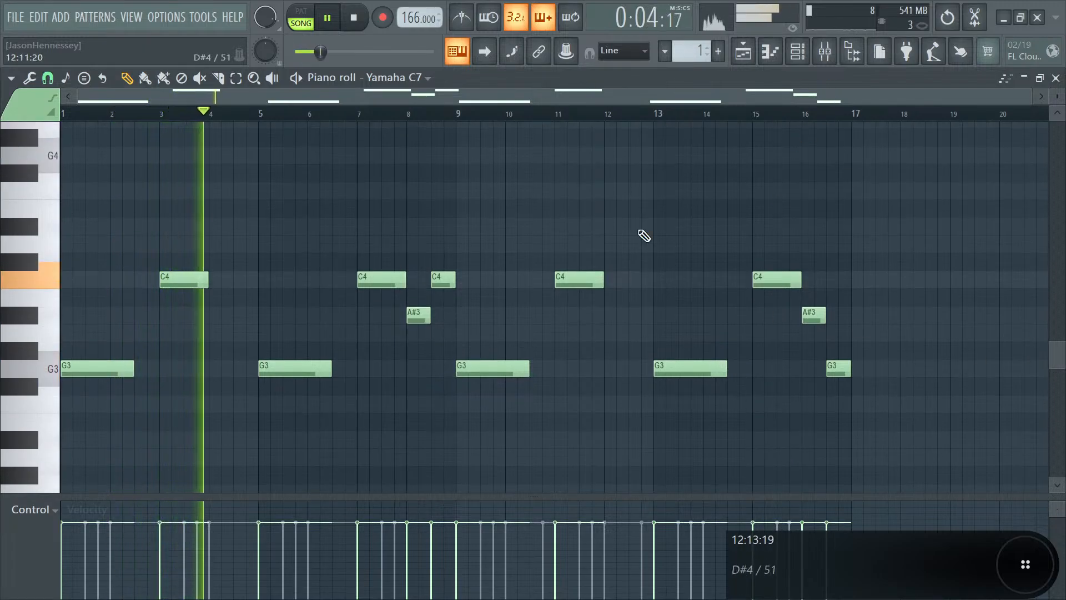
drag(829, 345, 868, 429)
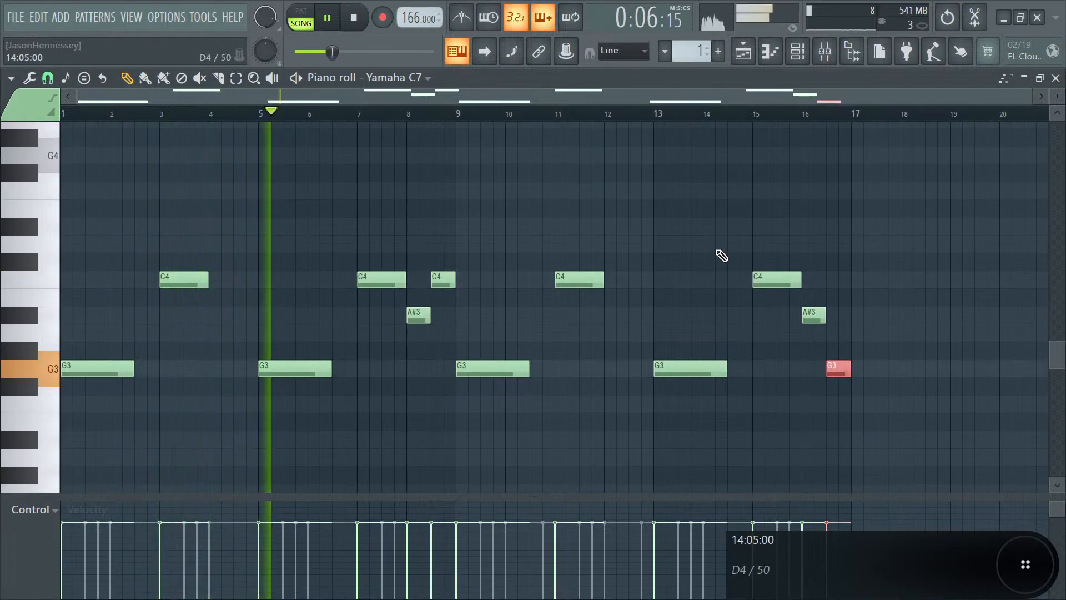
click(721, 251)
click(743, 53)
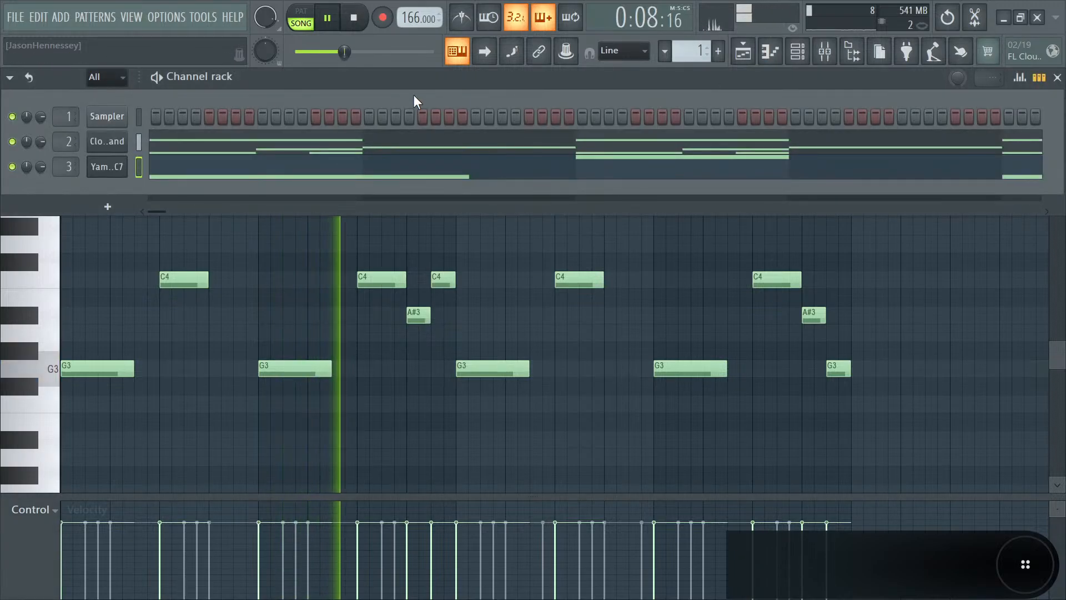
click(15, 18)
click(15, 86)
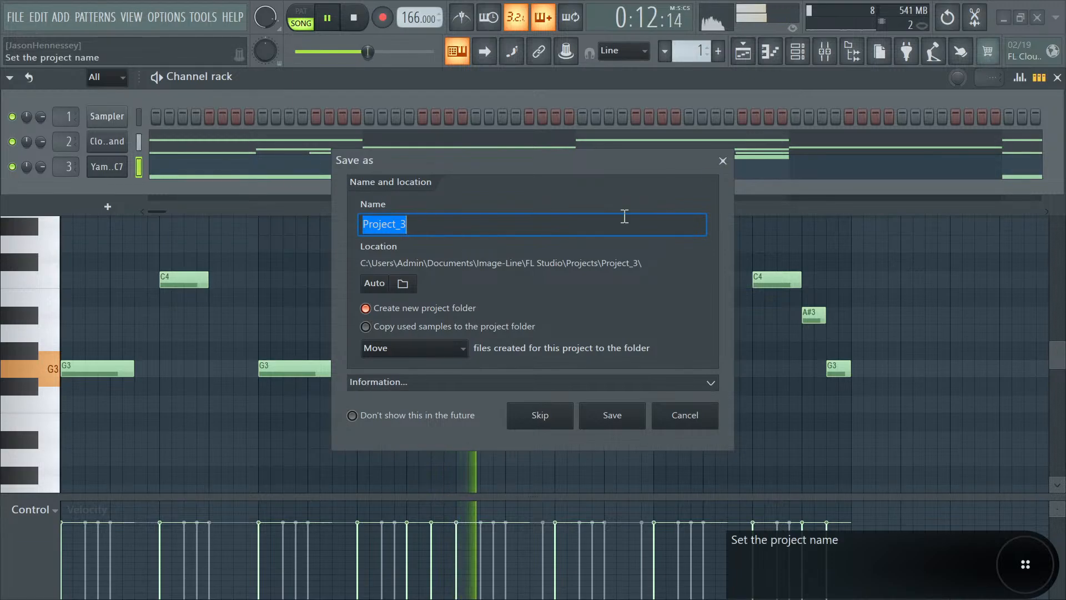
click(722, 160)
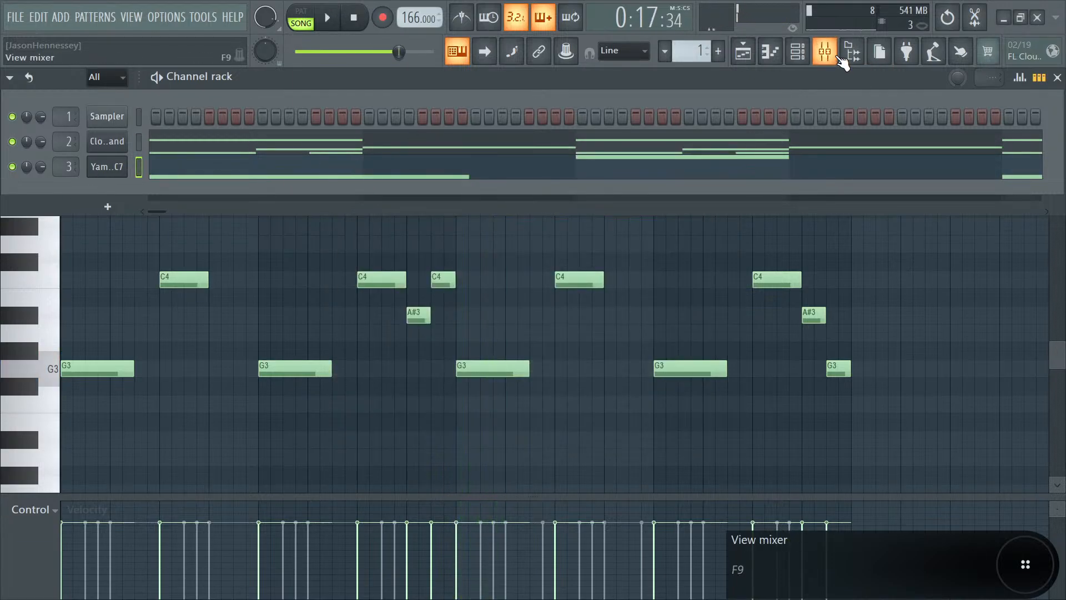
- Route the Yamaha C7 channel to the free mixer track 4
click(839, 57)
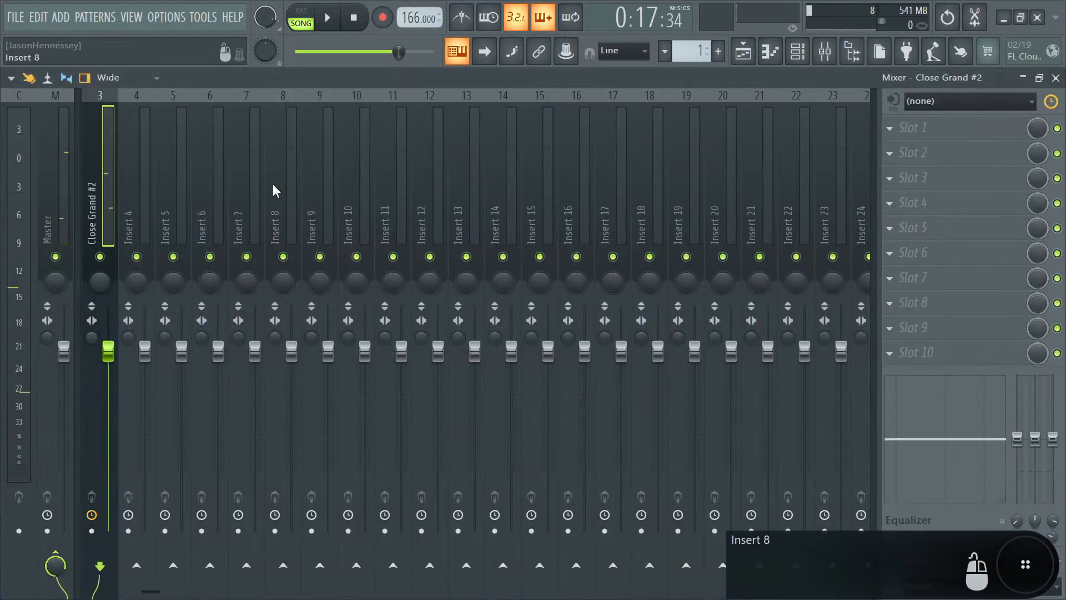
key(space)
click(651, 158)
key(space)
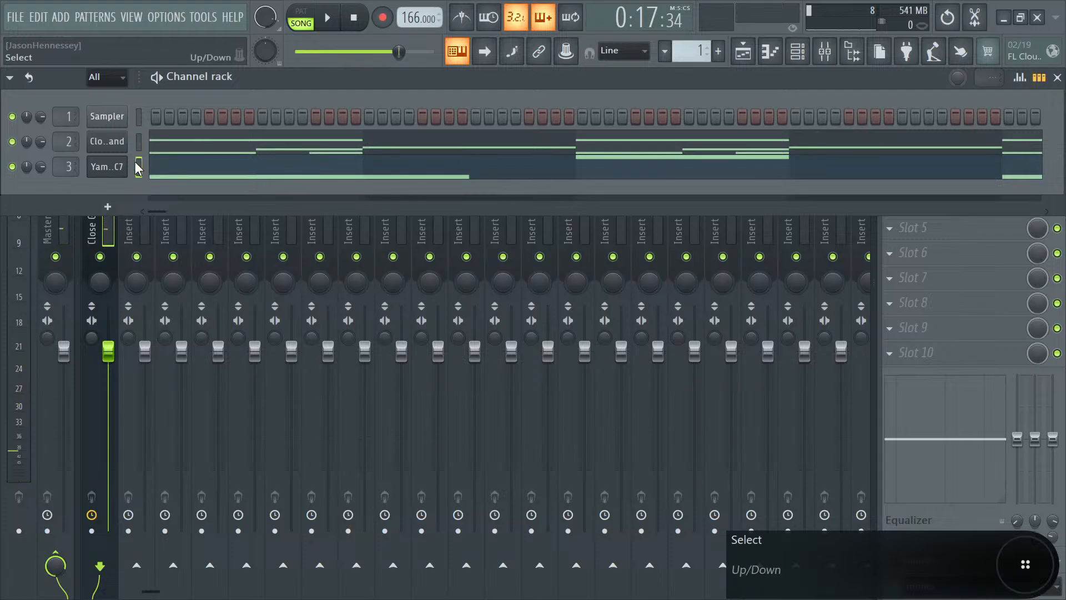
key(ctrl+l)
click(141, 234)
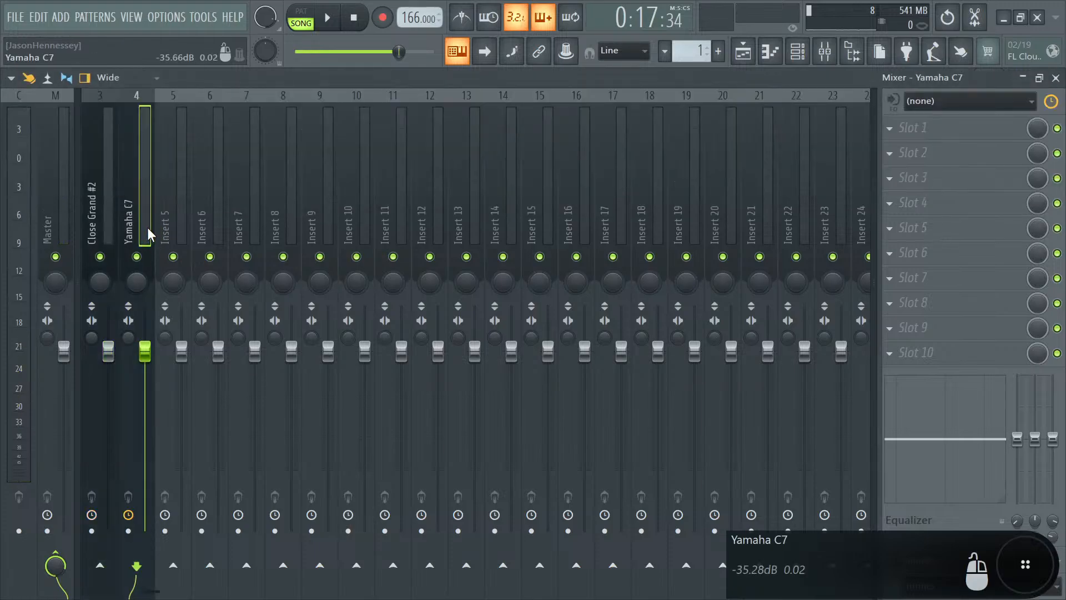
- Reset the unused Close Grand #2 mixer track to default while the song plays
key(space)
click(102, 239)
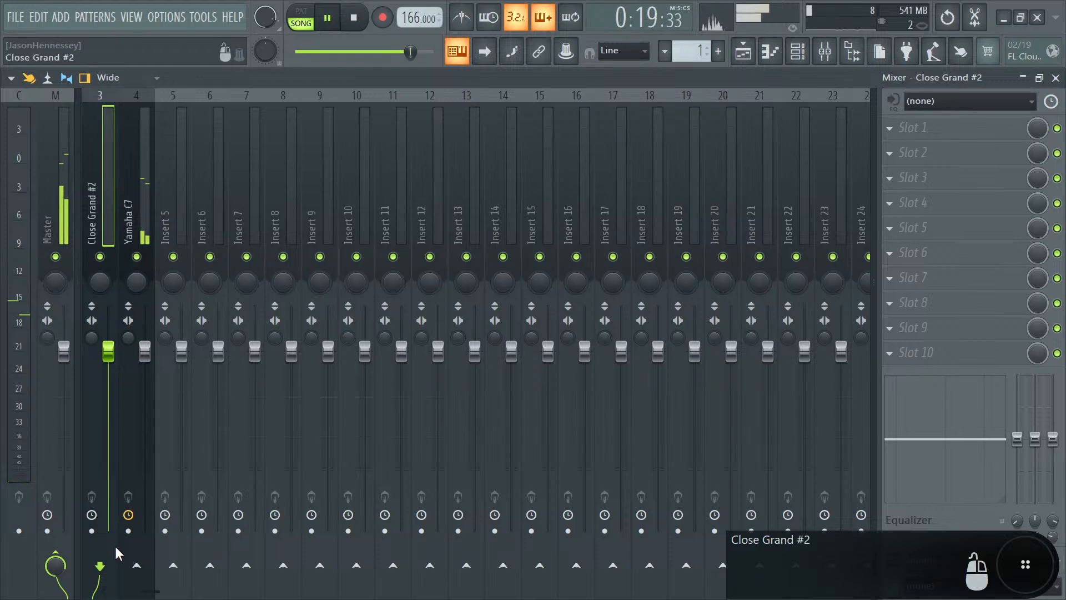
drag(141, 593, 72, 579)
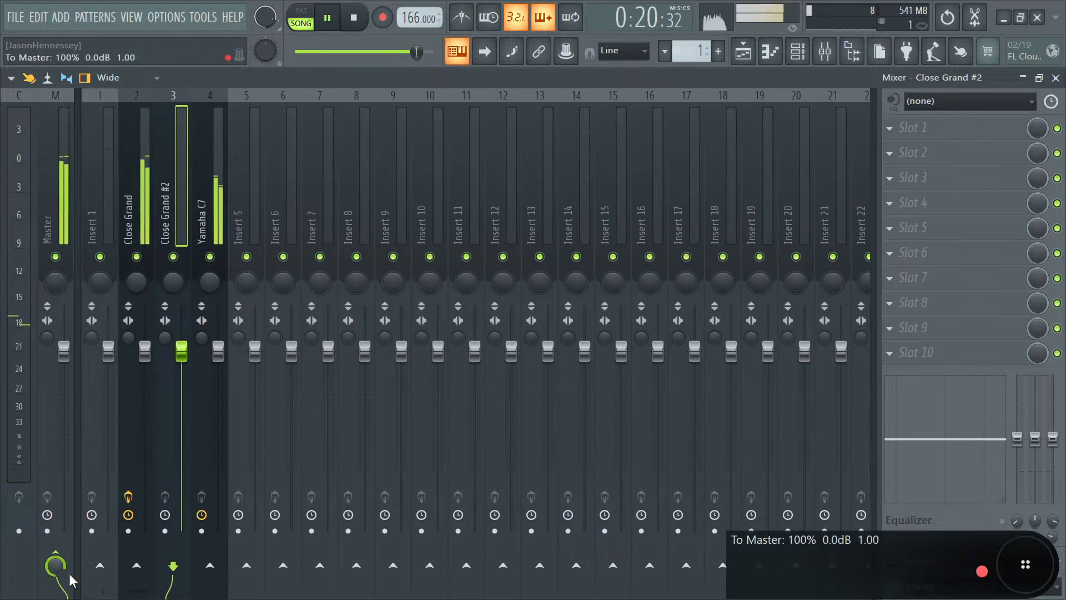
right_click(172, 219)
click(267, 243)
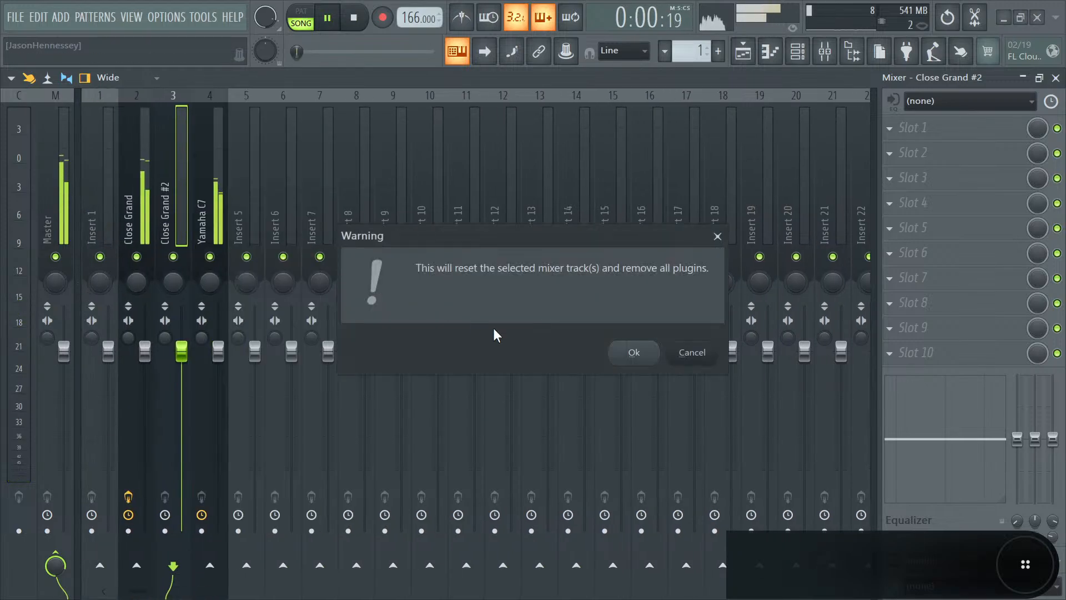
click(635, 352)
- Move the Yamaha C7 mixer track to position 3 and route it together with Close Grand to Insert 4 only
click(206, 194)
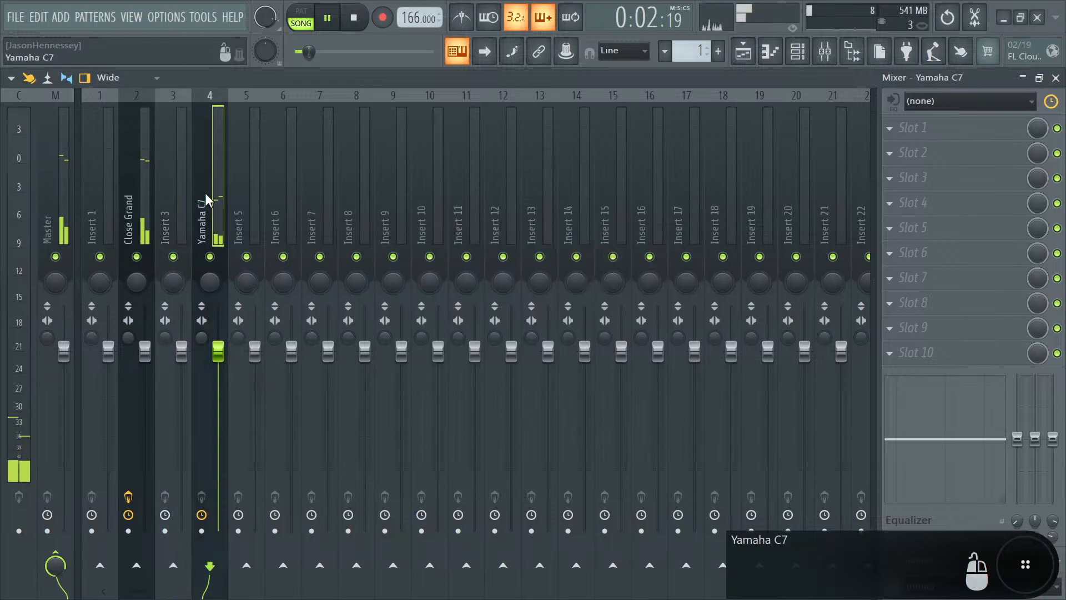
key(alt+Left)
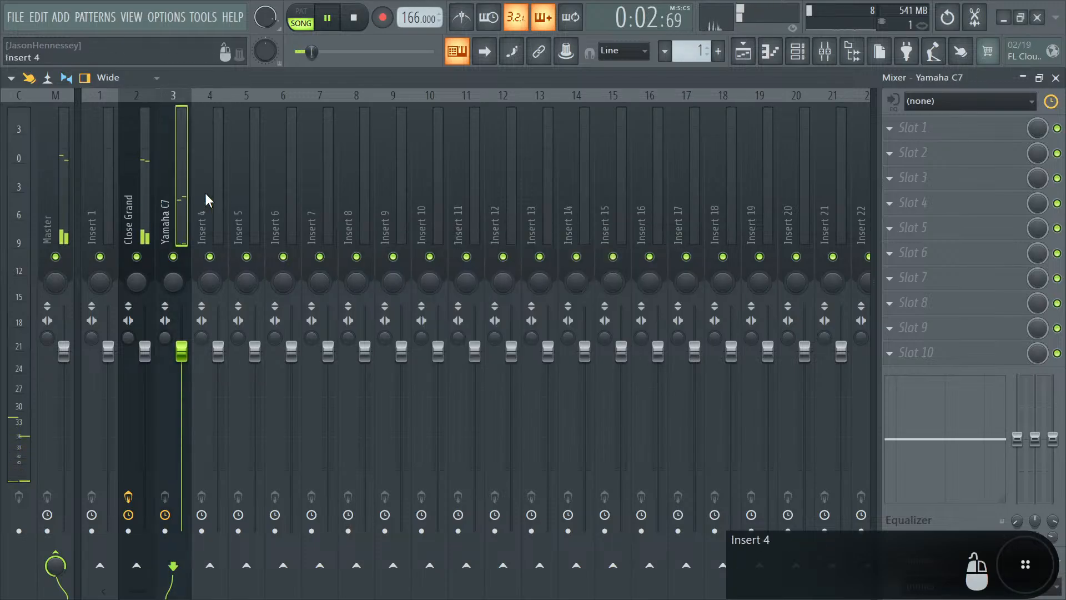
click(144, 212)
click(210, 564)
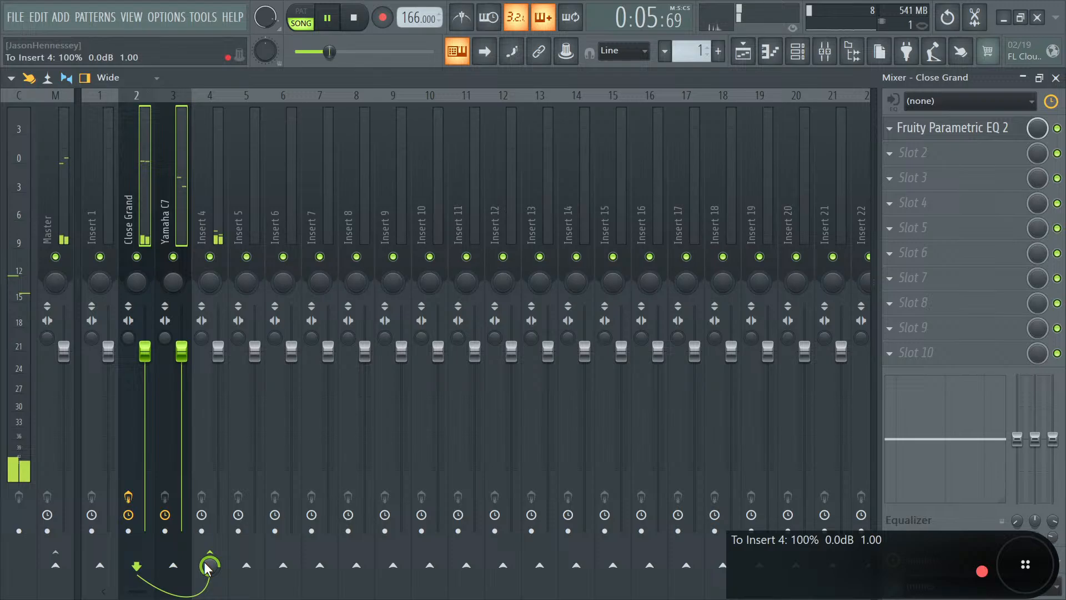
- Rename mixer track Insert 4 as "Pianos" and color it Powder Blue (#A7E0E2)
right_click(228, 225)
mouse_move(268, 198)
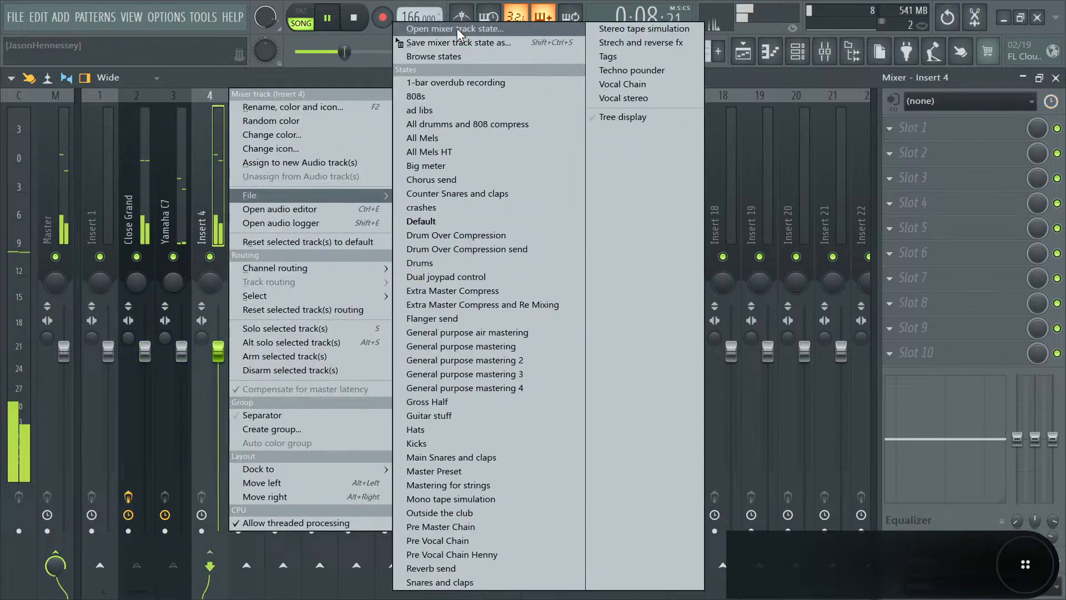
click(278, 108)
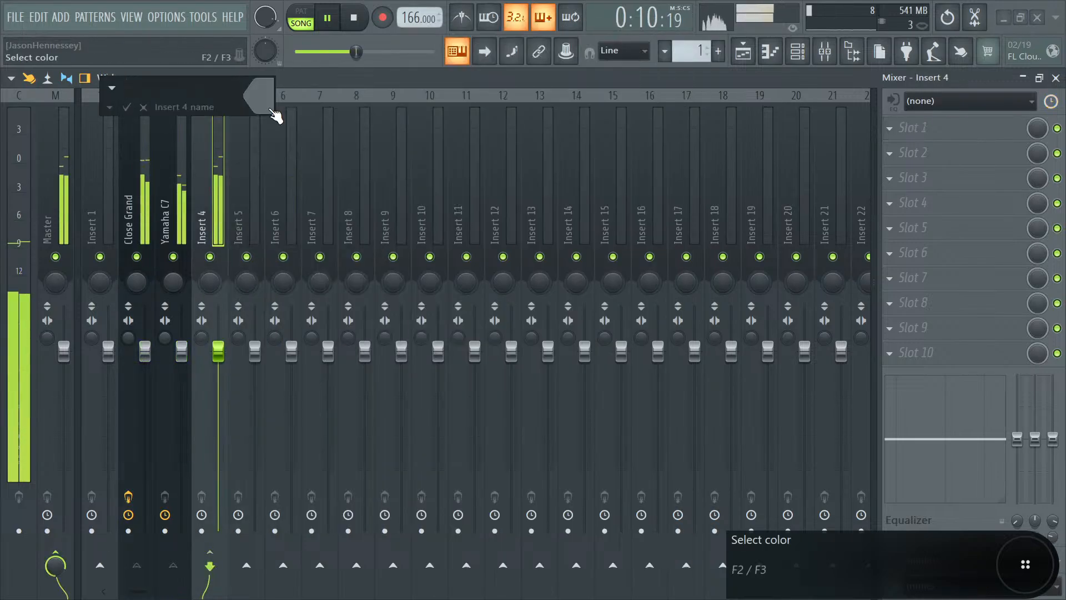
text(Pianos)
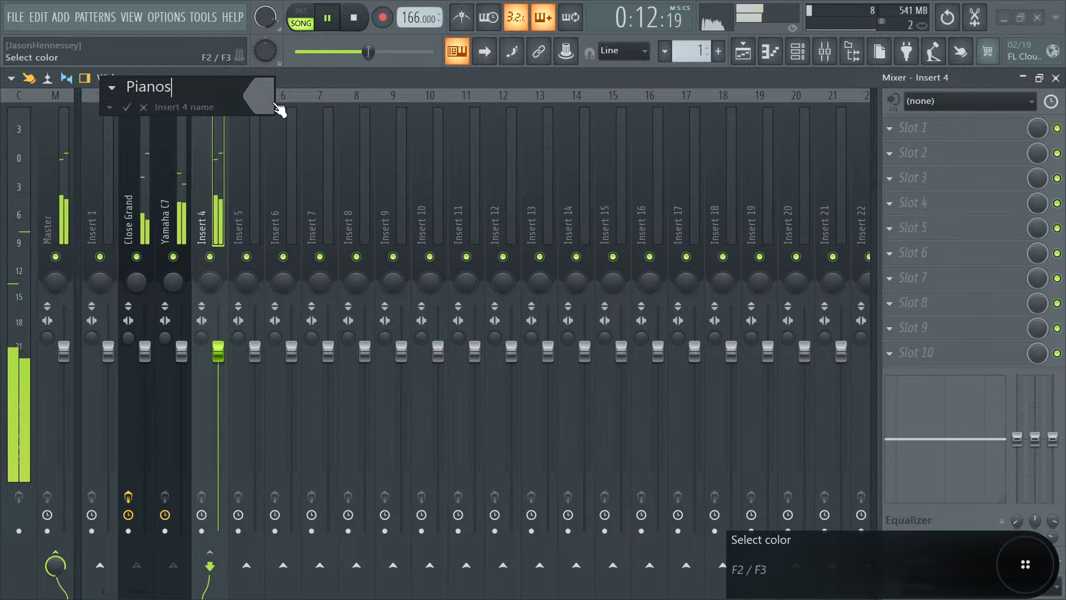
click(274, 105)
click(400, 301)
click(537, 183)
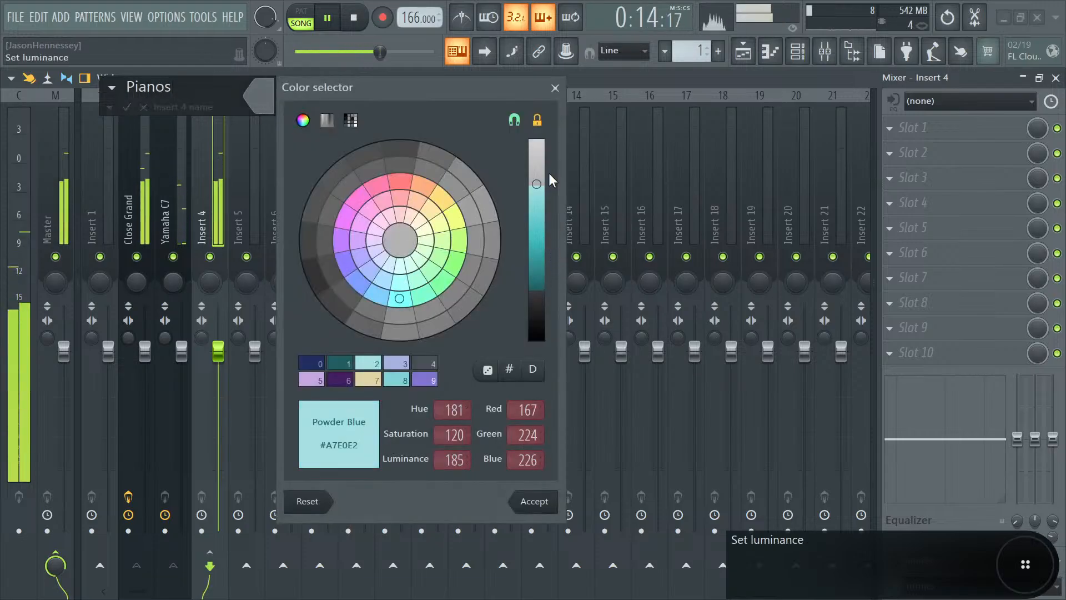
key(Return)
- Add Fruity Chorus to slot 1 of the Pianos mixer track and set its mix level to about 52%
click(935, 126)
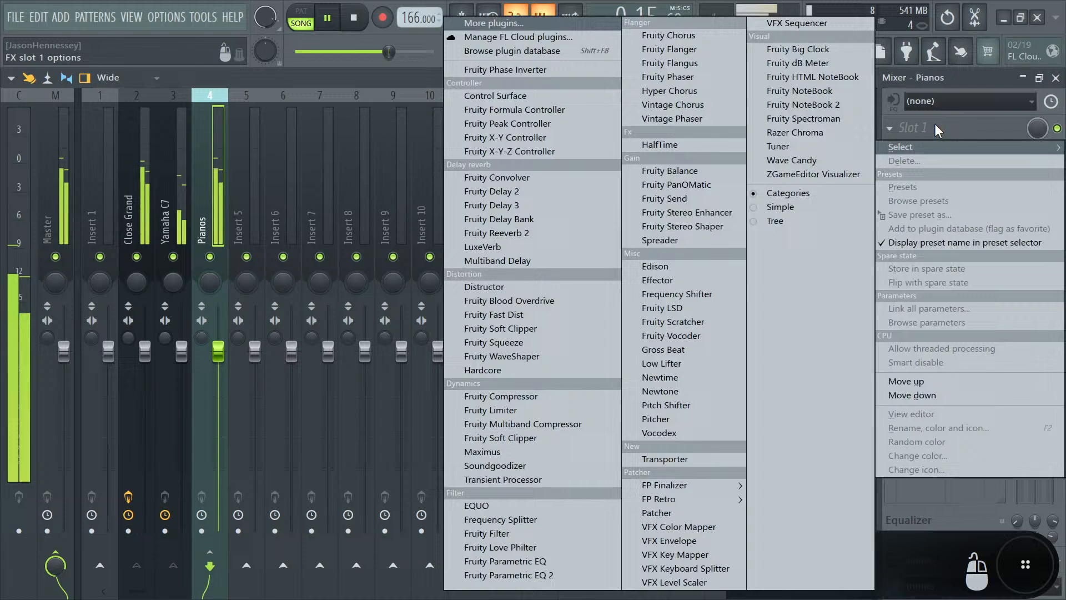
click(690, 32)
drag(267, 128, 684, 152)
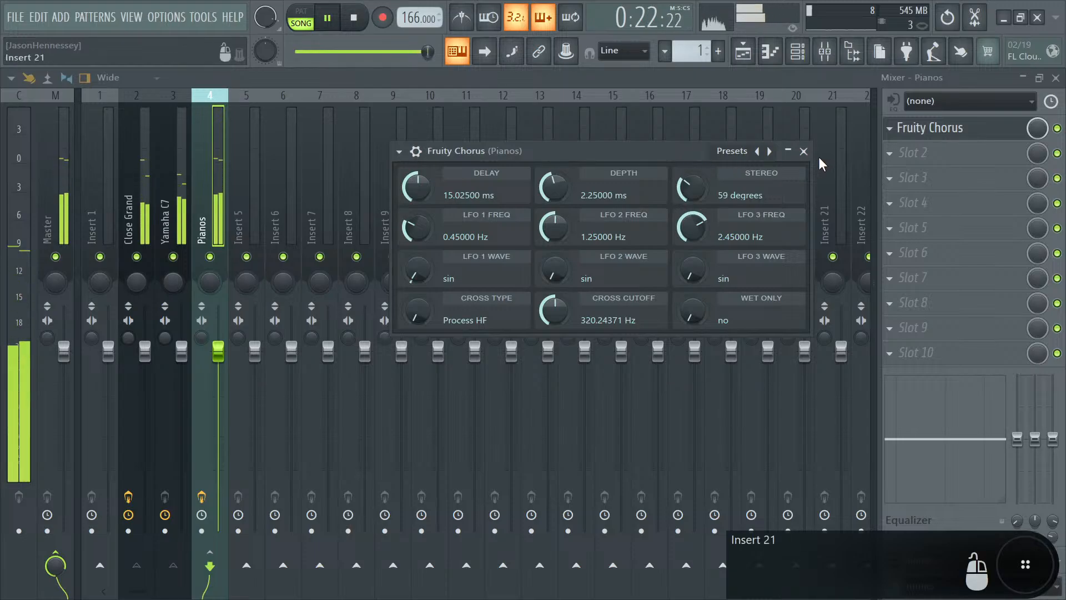
drag(1025, 136, 1024, 138)
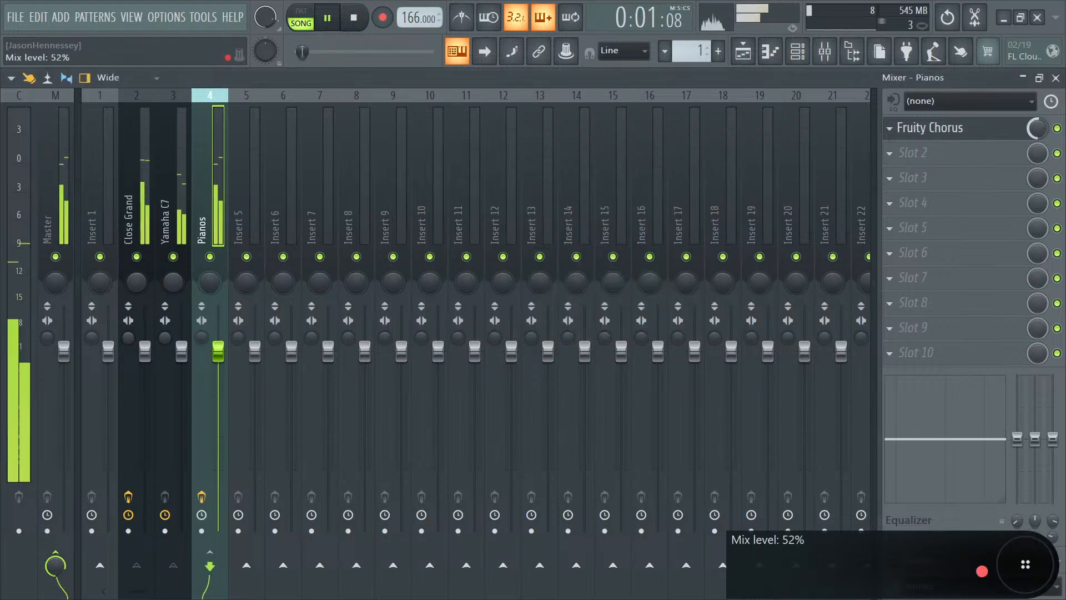
- Add Fruity Delay 2 to slot 2 with ping-pong feedback, and lower its input volume, feedback cutoff and mix level
click(944, 152)
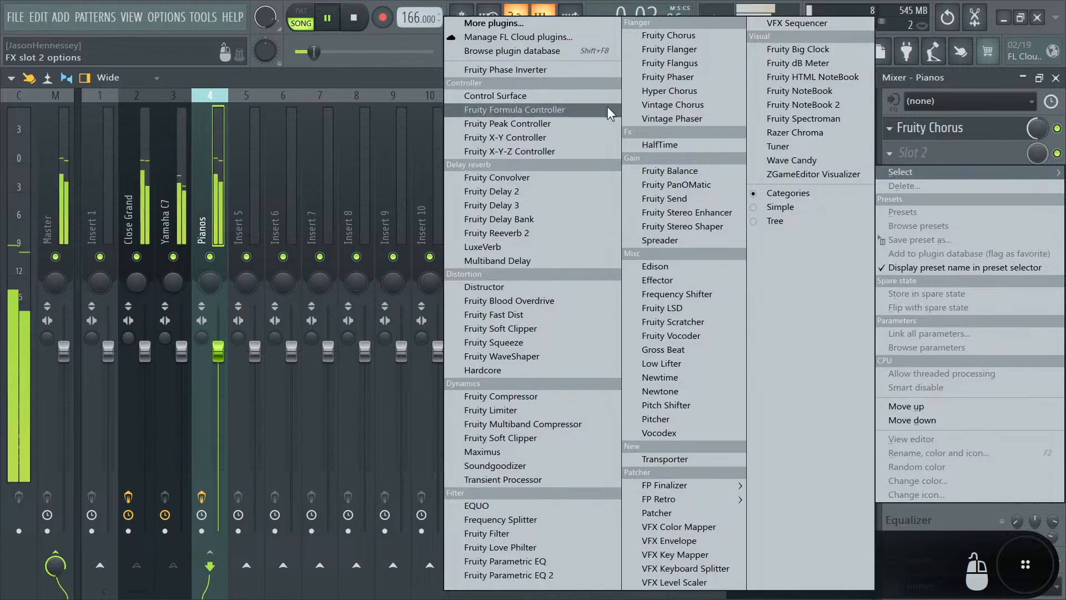
click(522, 192)
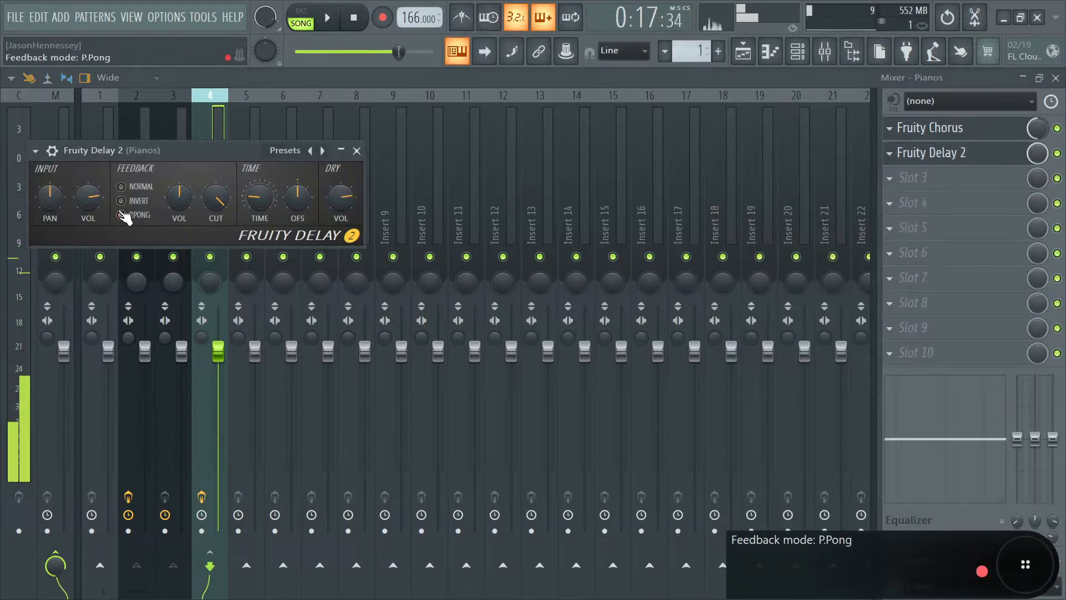
drag(88, 196, 88, 188)
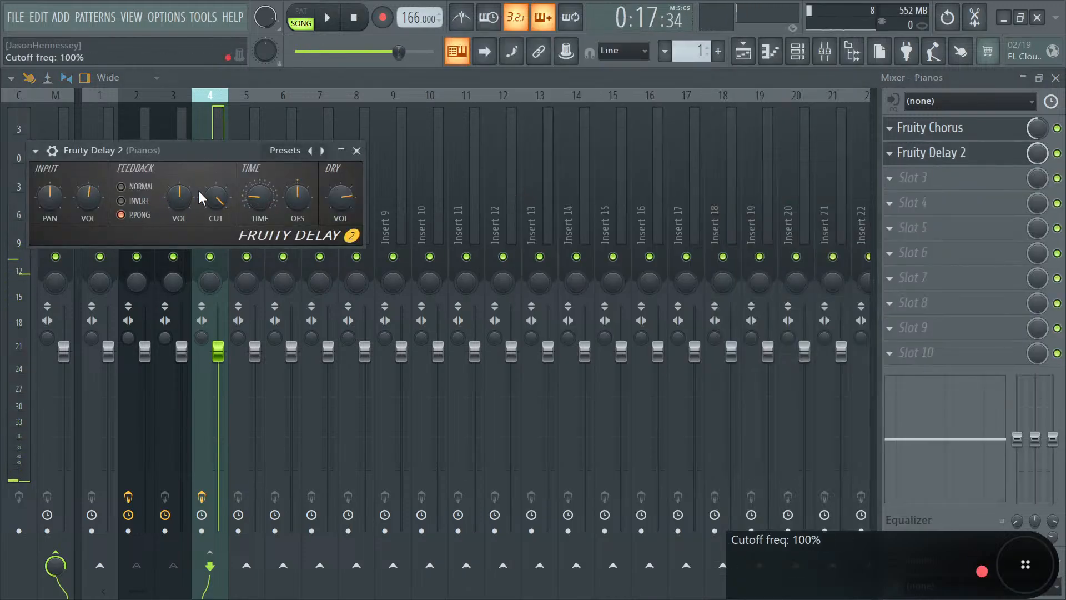
key(space)
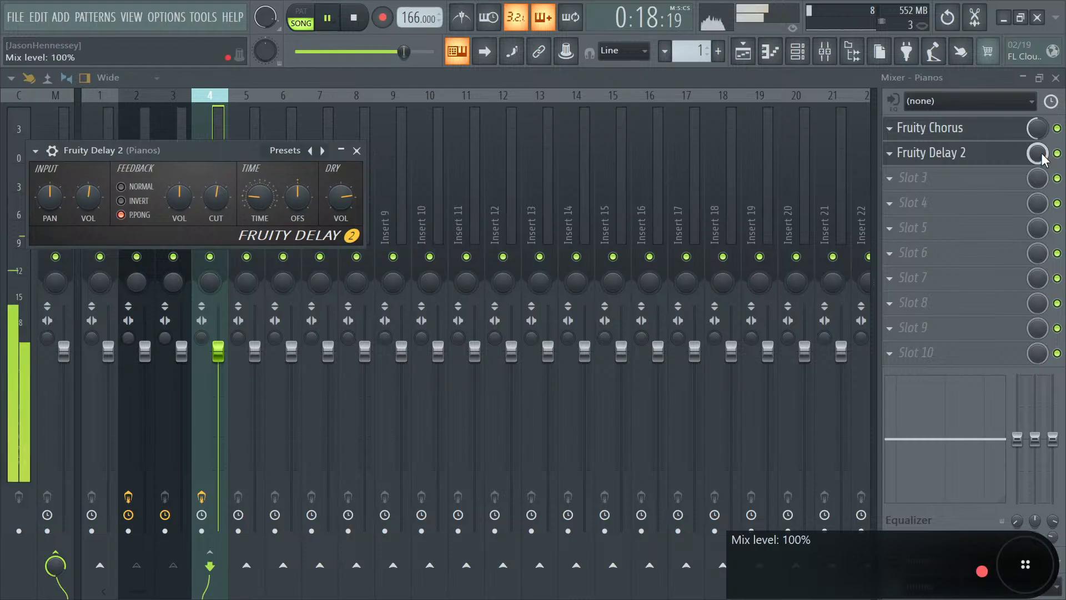
drag(1042, 158, 1042, 167)
- Add Fruity Flangus to slot 3 of the Pianos track and lower its mix level
click(978, 177)
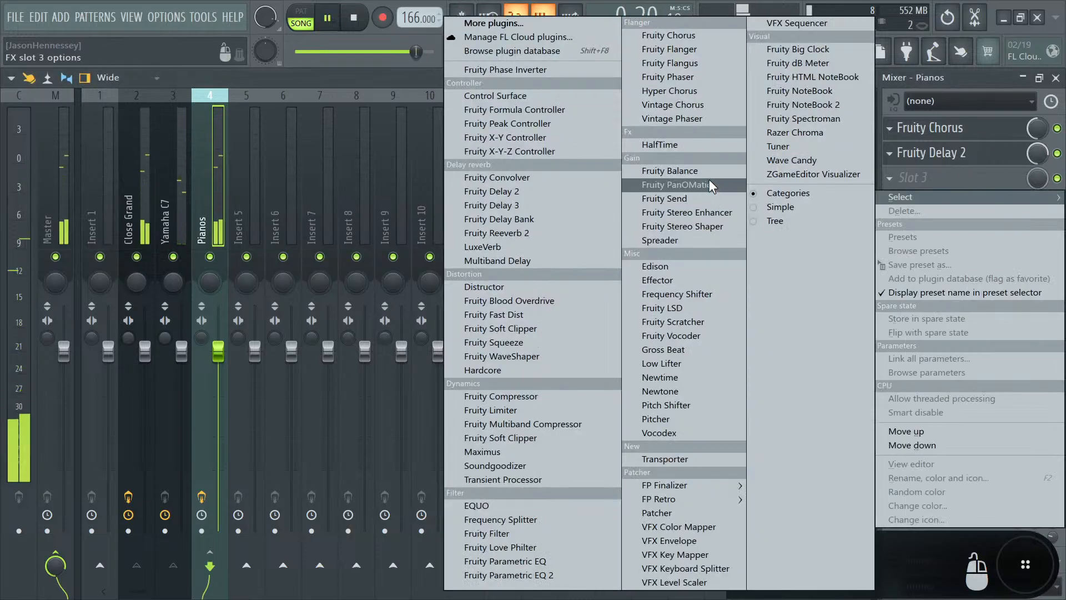
click(704, 64)
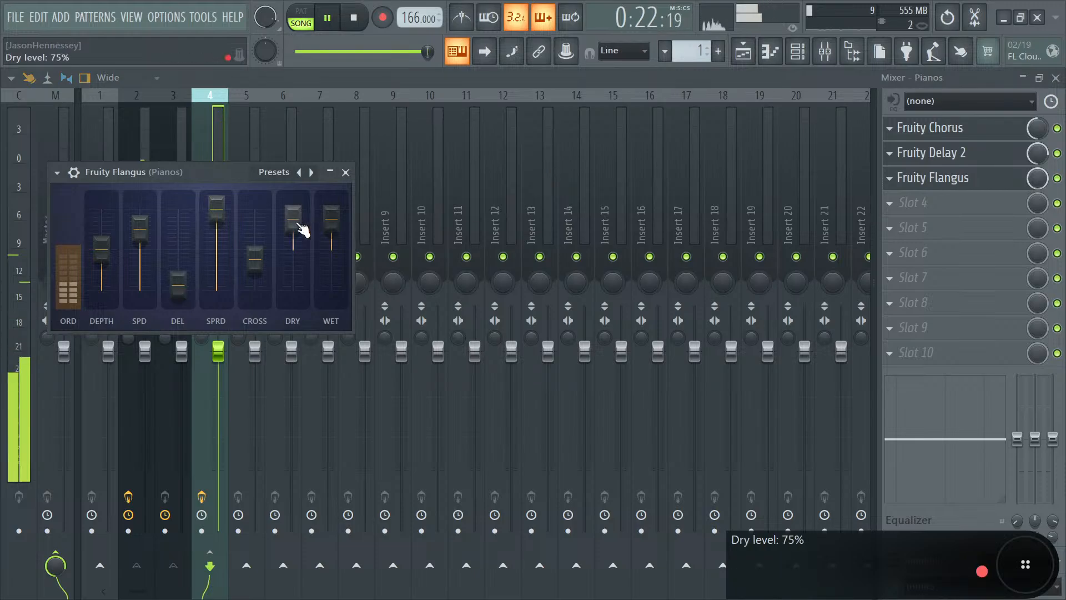
drag(1033, 193, 1033, 211)
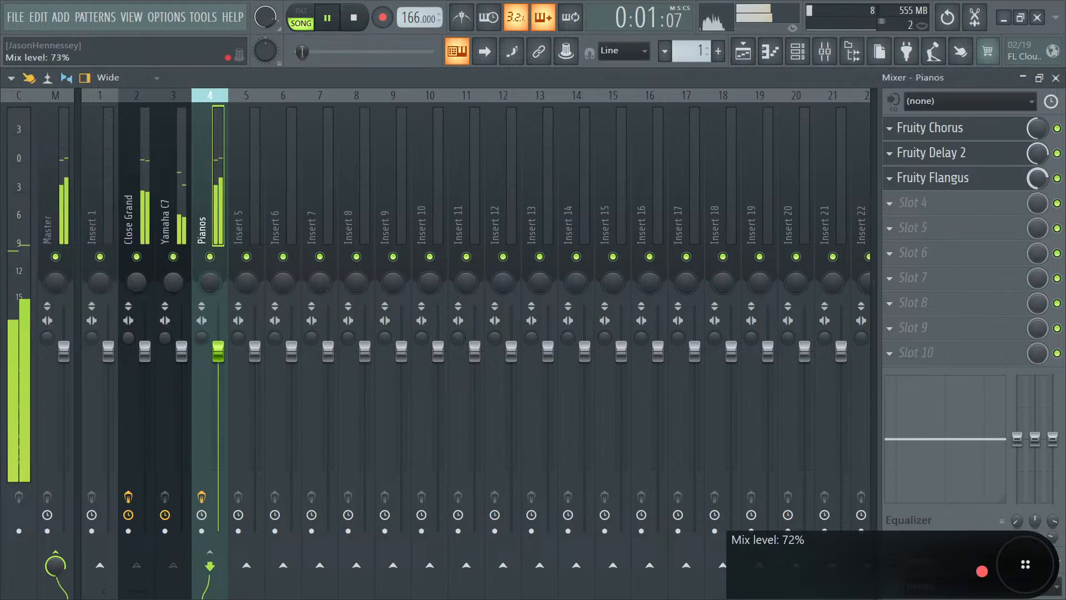
- Add Fruity Reeverb 2 to slot 4 of the Pianos track and raise its early reflections level
click(956, 205)
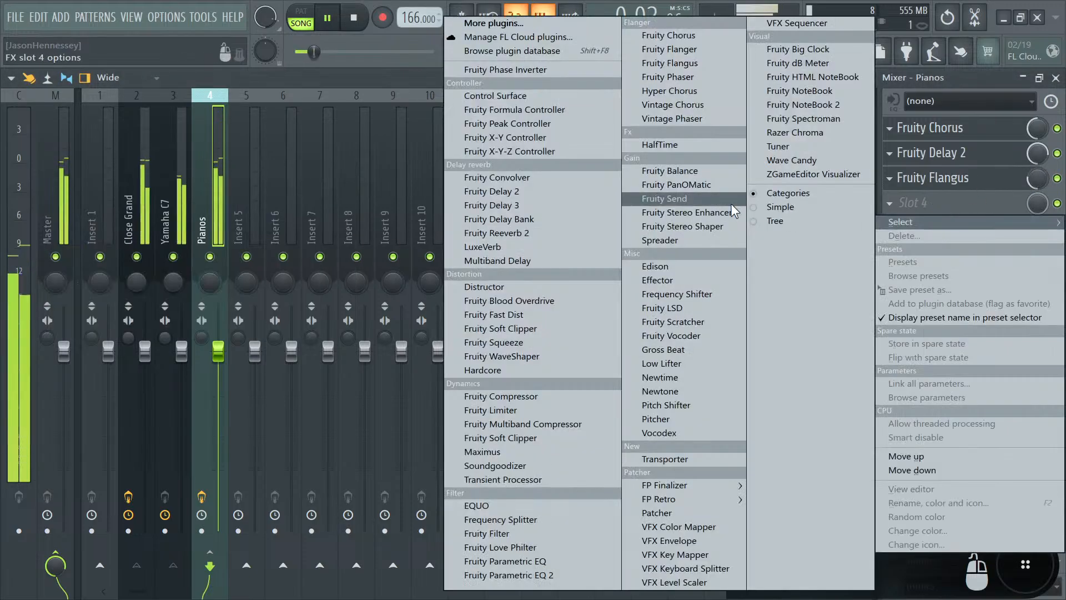
click(584, 231)
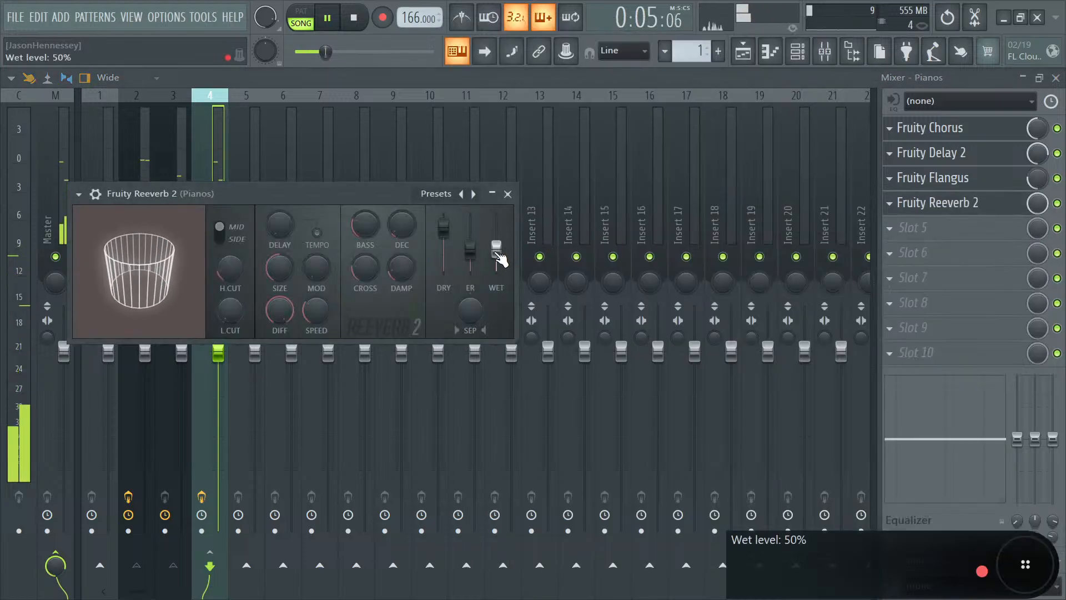
drag(471, 240, 477, 249)
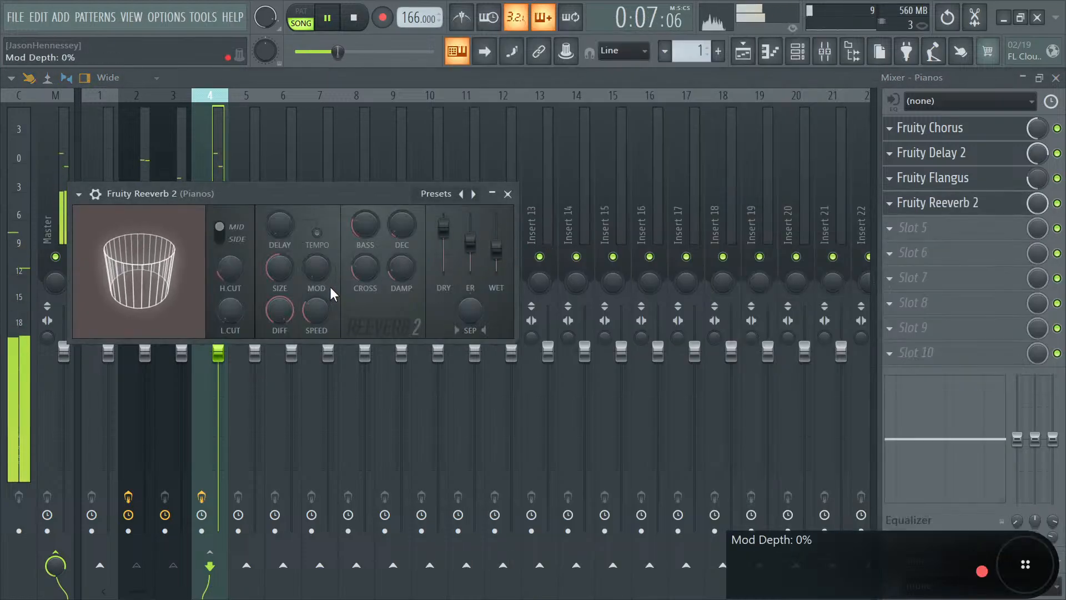
- Shape the Pianos reverb with a higher low cut, a room size of about 61 and adjusted diffusion
drag(230, 312, 228, 300)
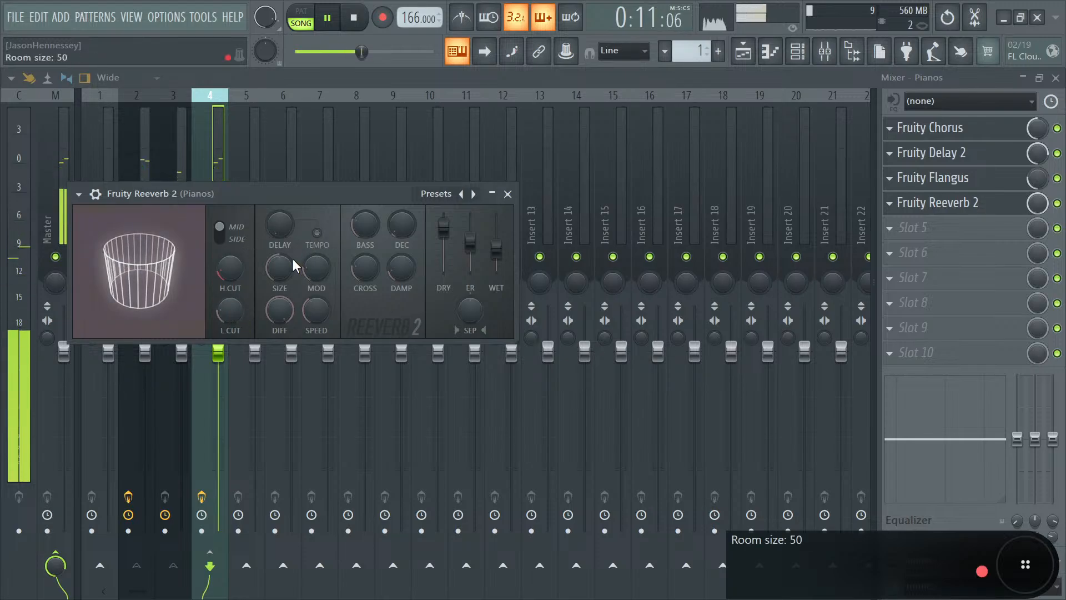
drag(281, 273, 281, 265)
drag(278, 308, 278, 314)
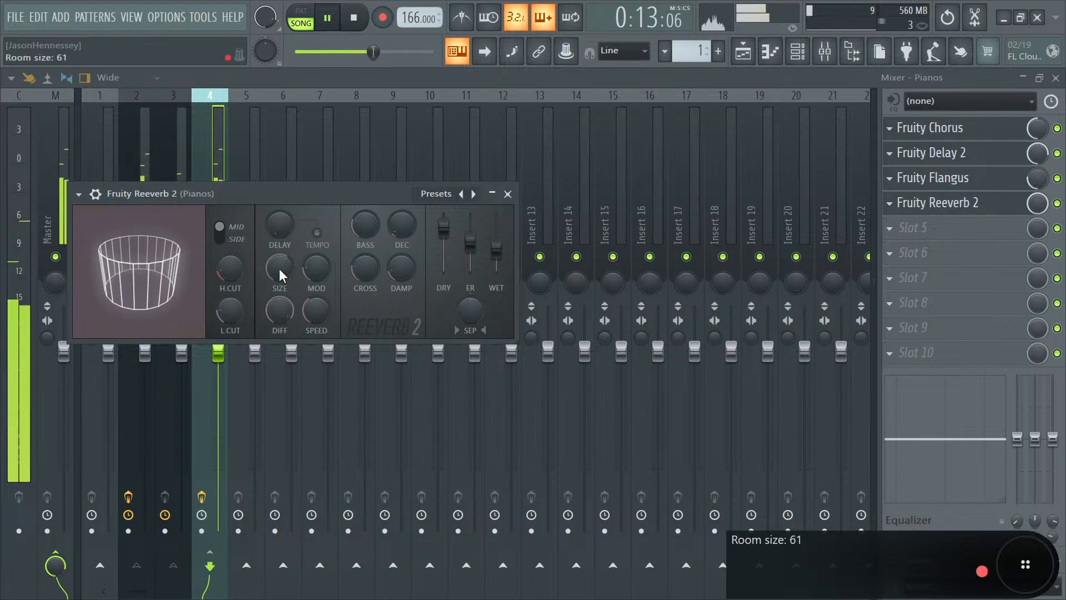
drag(279, 269, 280, 267)
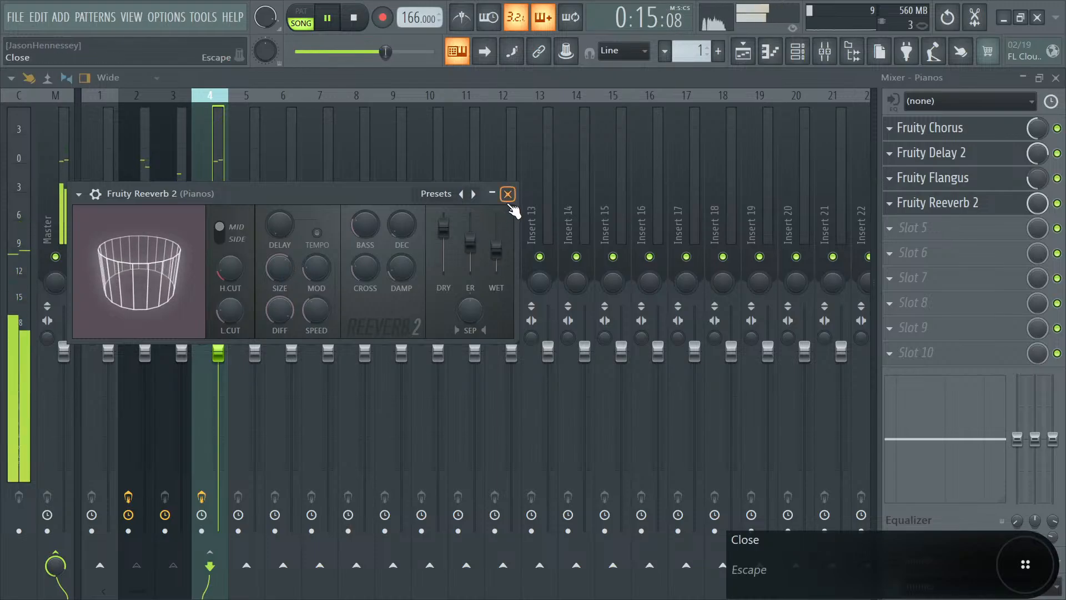
click(508, 194)
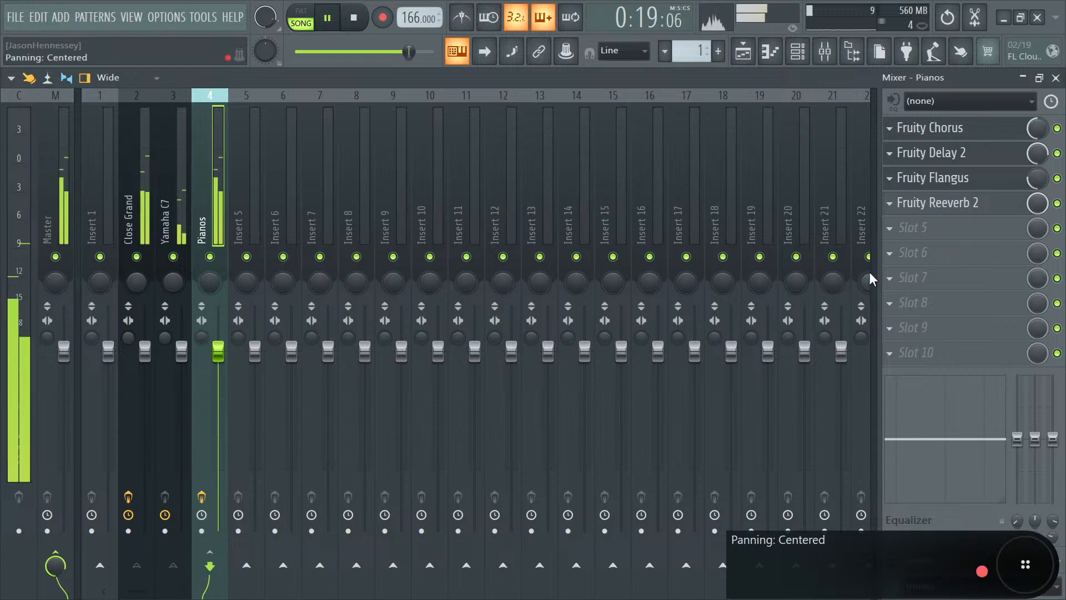
- Add Fruity Limiter to slot 5 of the Pianos track, lower its ceiling and set the gain to about 1.1 dB
click(918, 239)
click(504, 411)
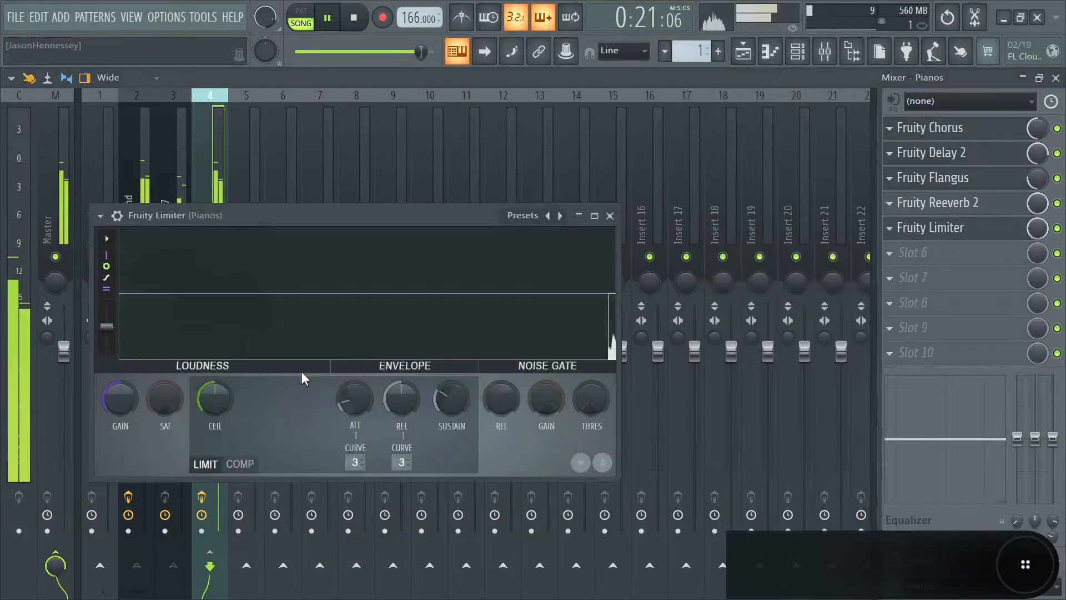
drag(211, 397, 120, 395)
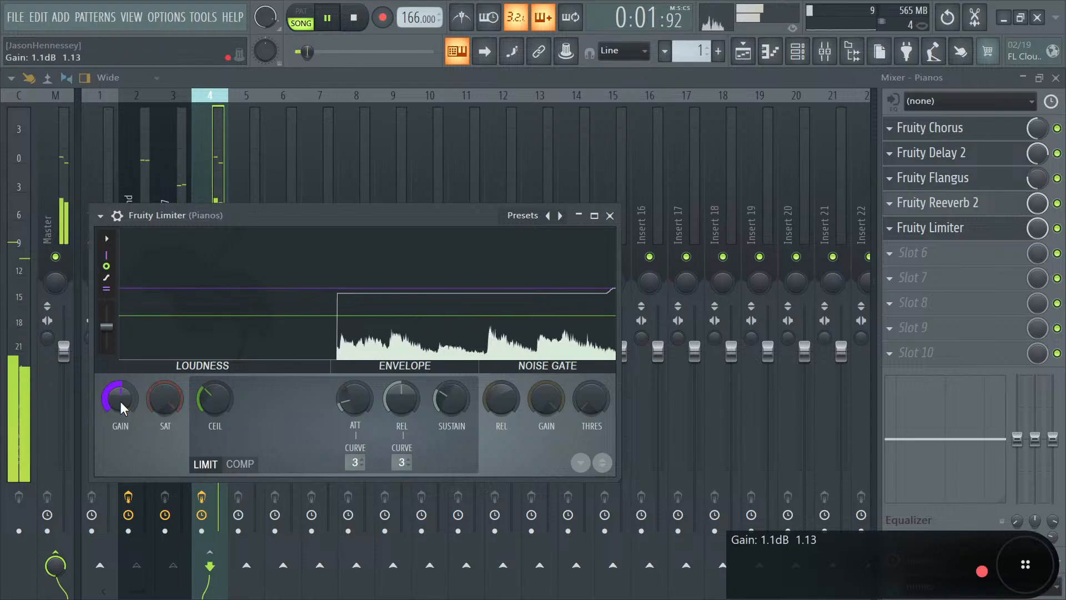
mouse_move(201, 409)
mouse_down()
mouse_move(202, 421)
mouse_move(206, 405)
mouse_up()
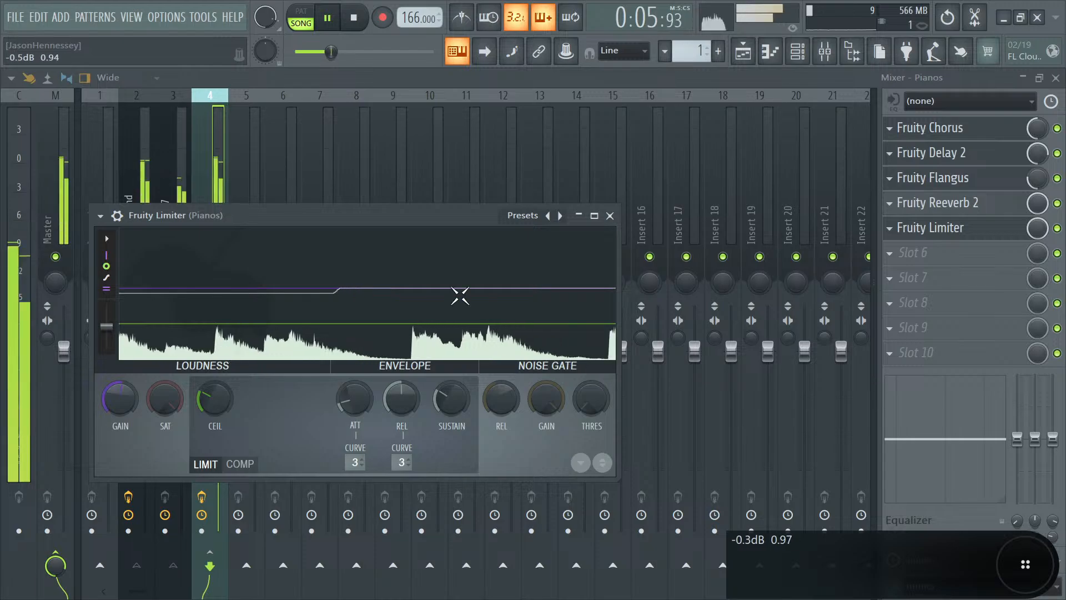
click(609, 215)
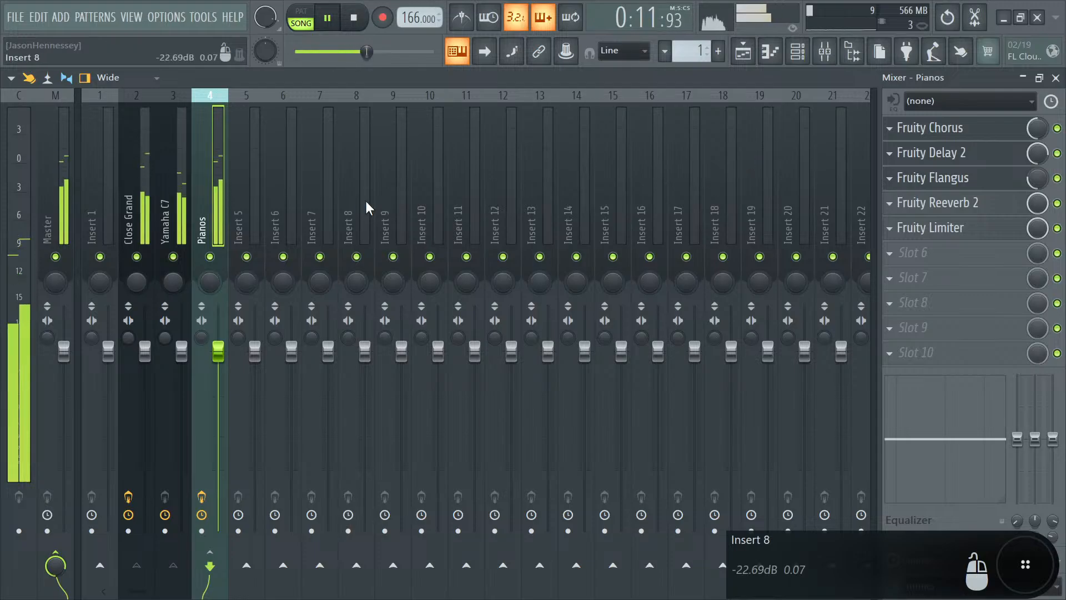
- Try the Stage Grand preset in the Yamaha C7 channel's FLEX instrument while the song plays
click(186, 213)
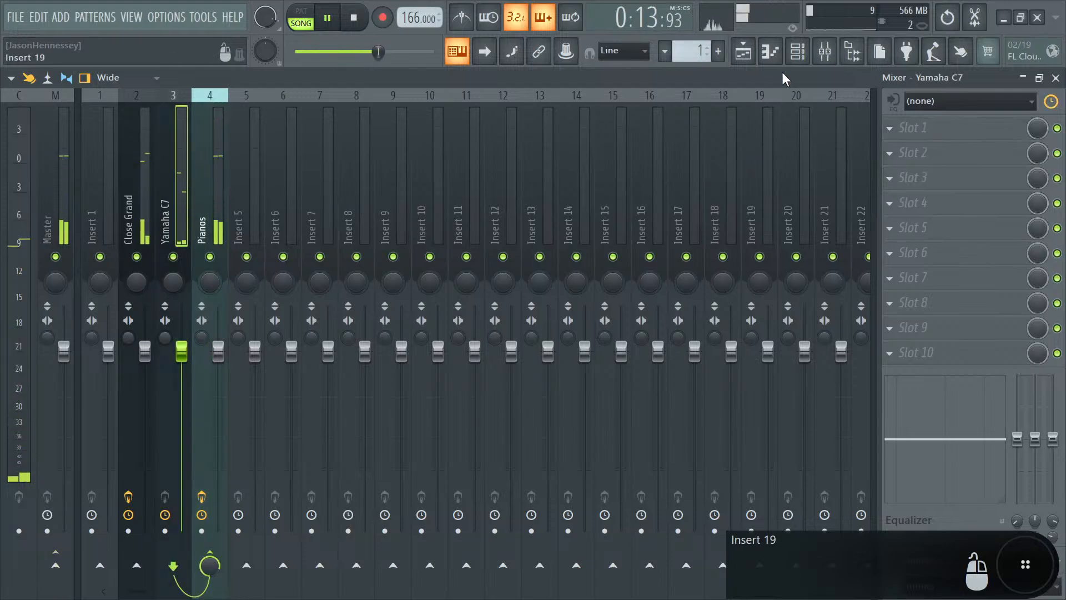
click(799, 51)
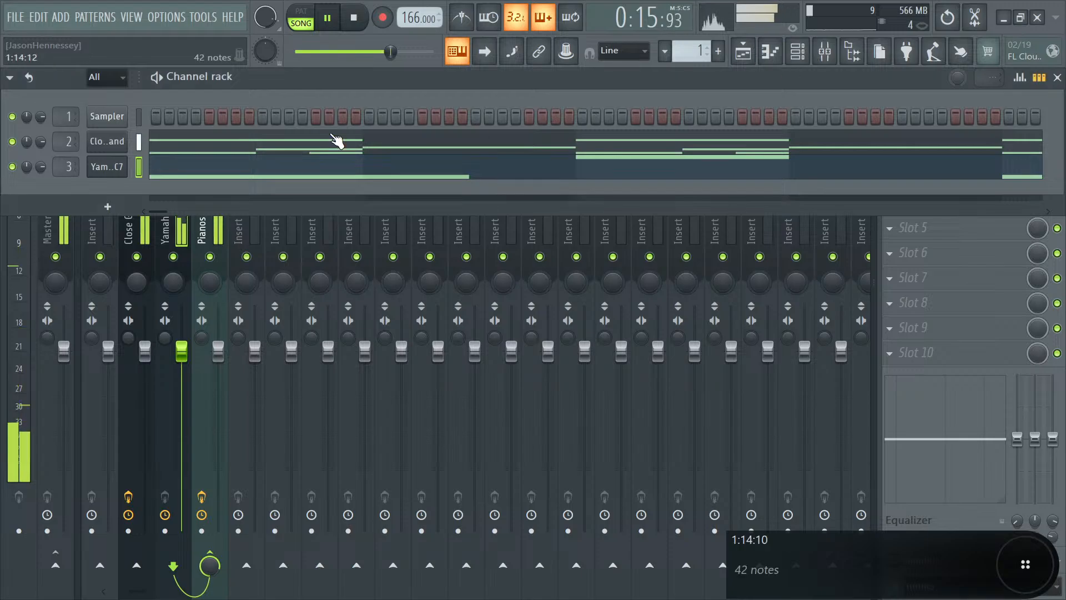
click(114, 174)
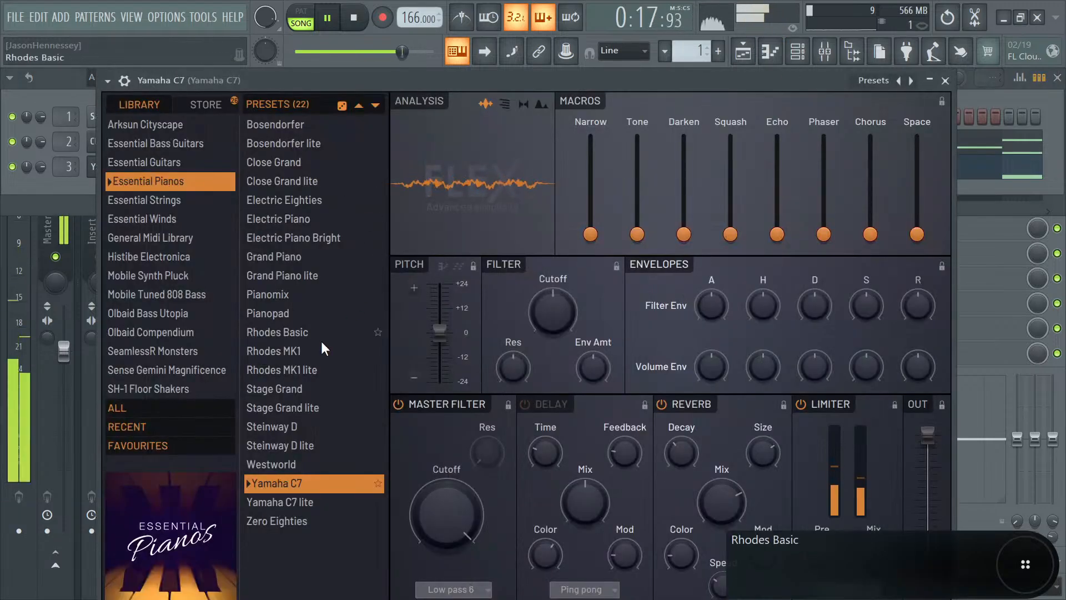
click(299, 389)
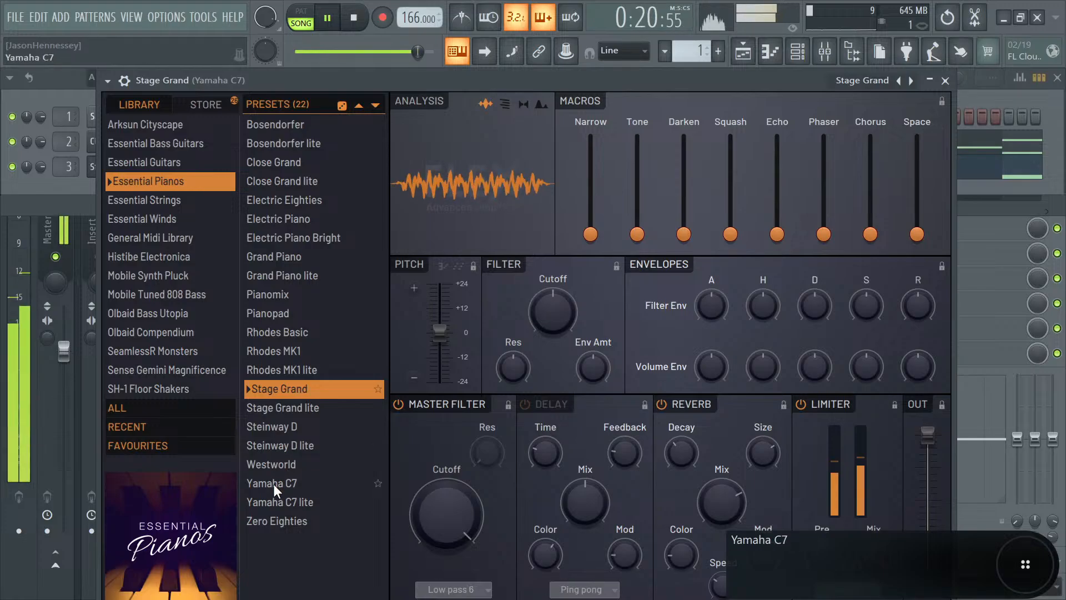
click(945, 80)
- Add Fruity Chorus to slot 1 of the Yamaha C7 mixer track
click(172, 232)
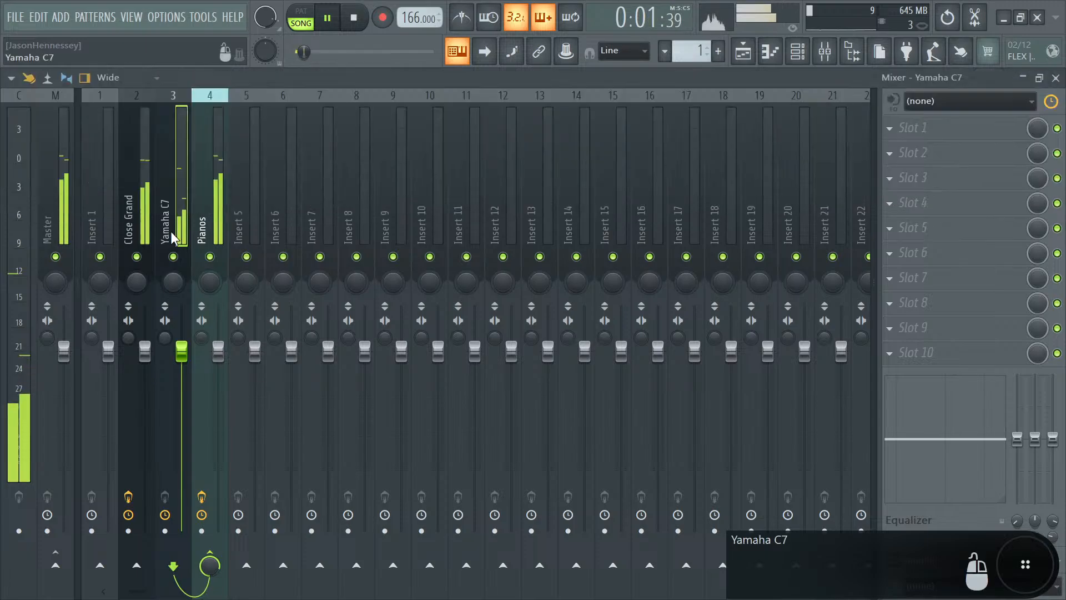
click(890, 129)
mouse_move(916, 147)
click(720, 35)
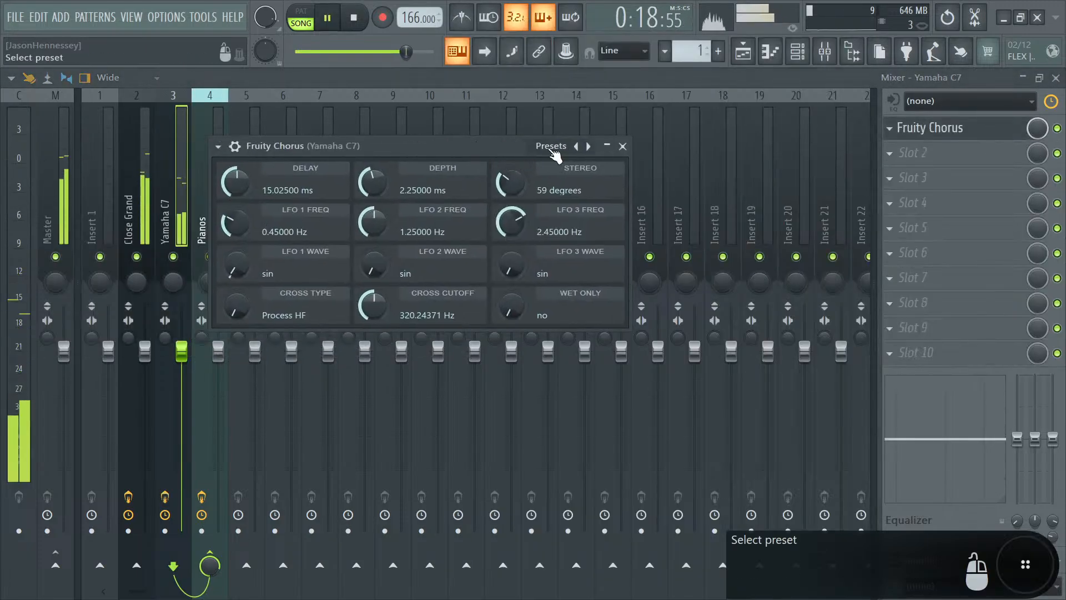
- Load the Poly Chorus preset in the Yamaha C7 track's Fruity Chorus and return to the Pianos mixer track
click(589, 147)
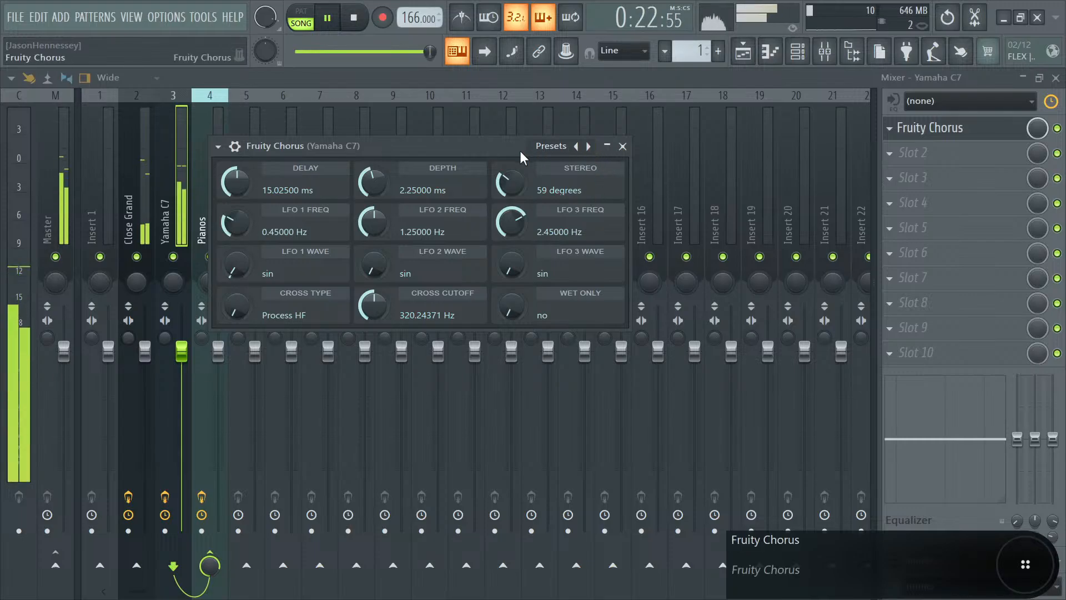
drag(491, 145, 496, 142)
right_click(585, 142)
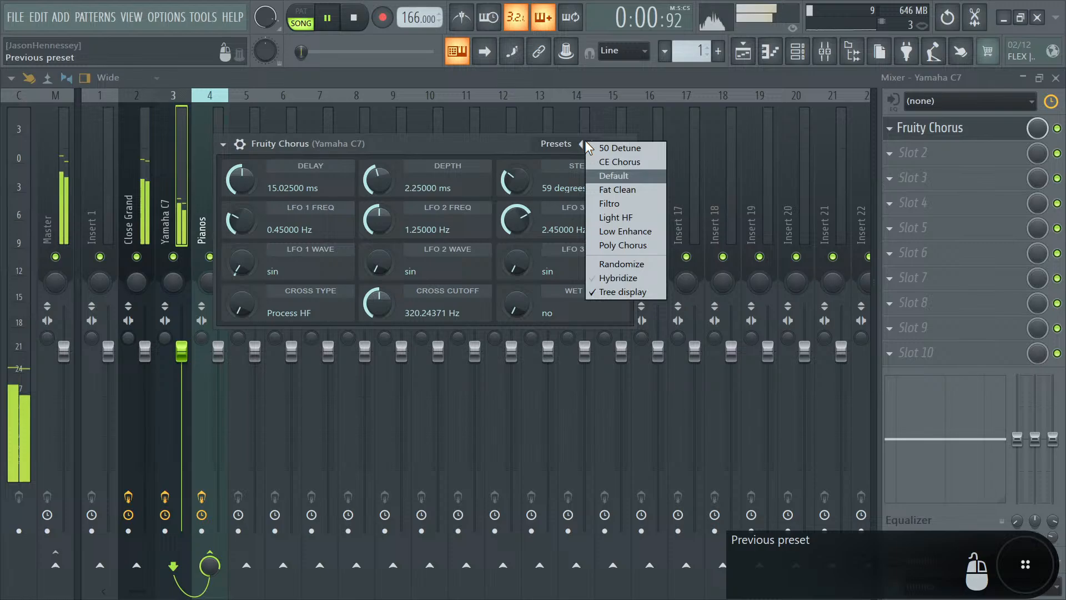
click(598, 248)
drag(432, 142, 515, 113)
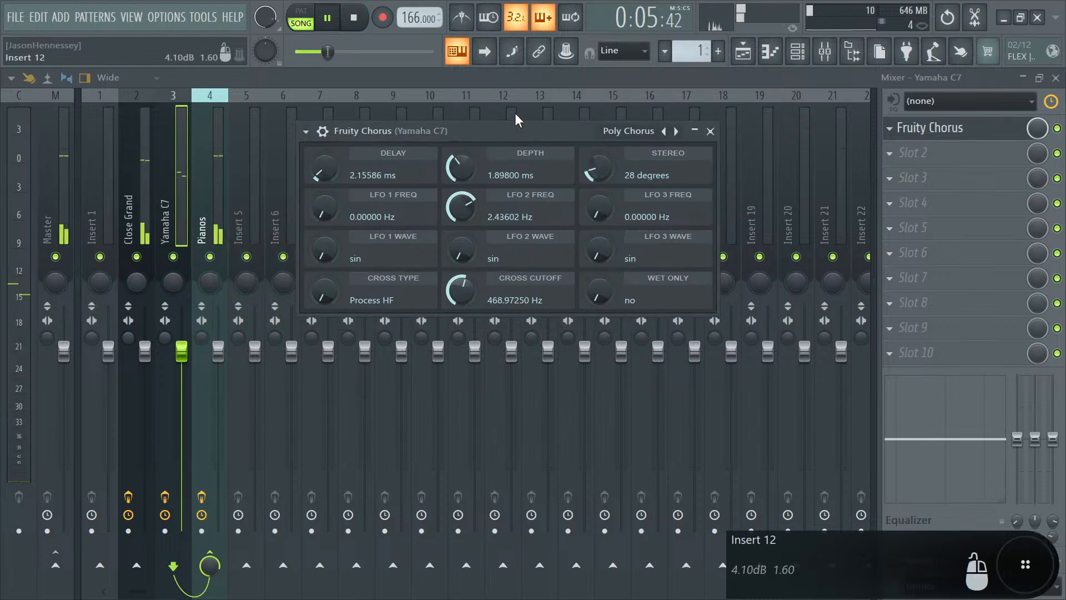
click(211, 205)
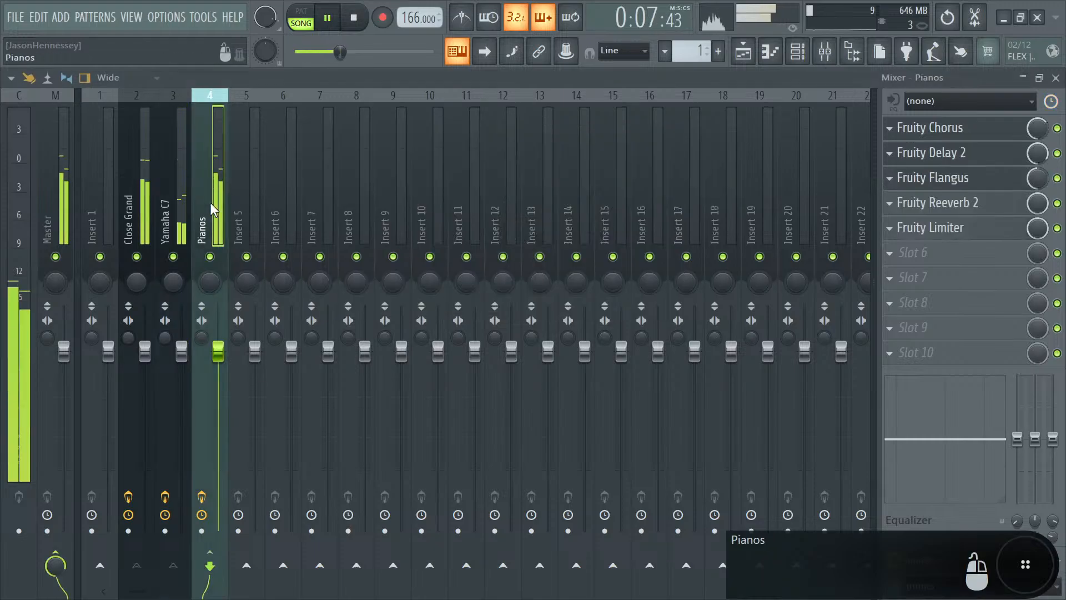
- Add Fruity Parametric EQ 2 to the Pianos track and move it up to slot 5, above Fruity Limiter
click(944, 254)
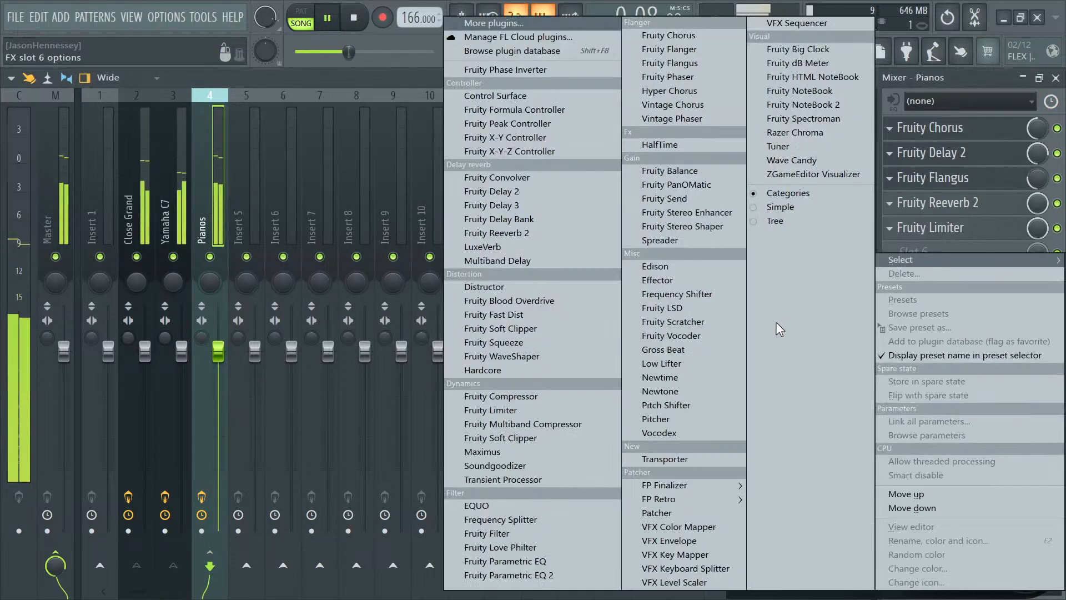
click(533, 564)
click(889, 252)
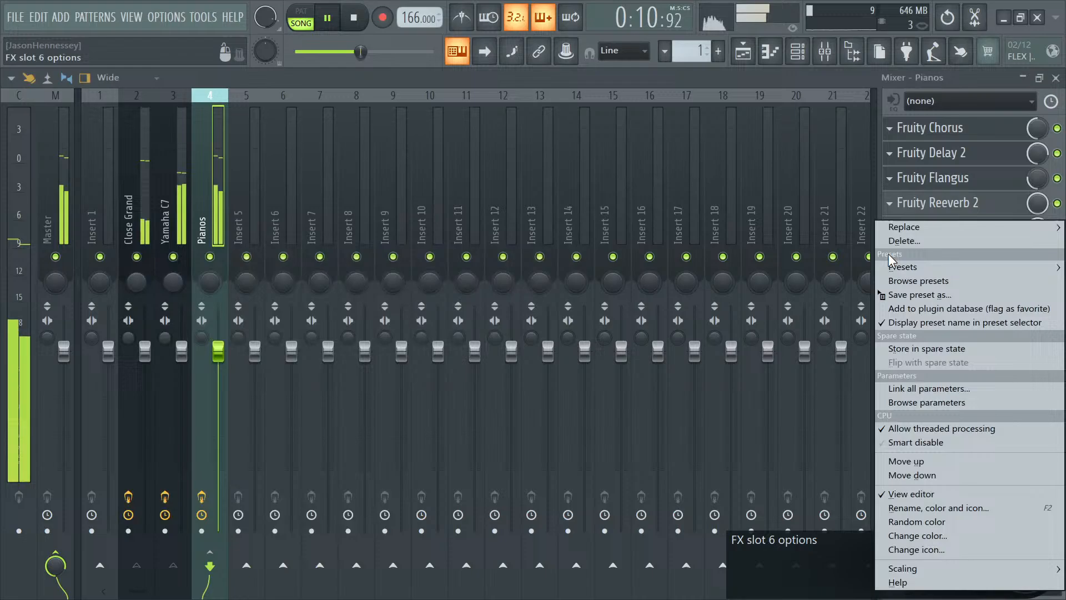
click(923, 461)
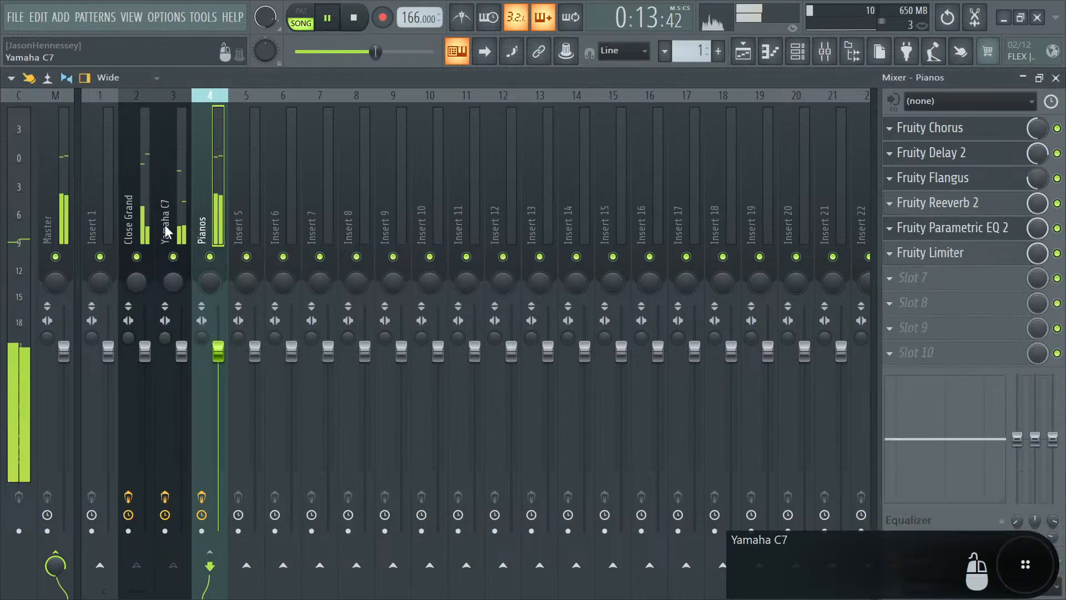
- Add Fruity Parametric EQ 2 to slot 2 of the Yamaha C7 track and pull band 1 fully down to cut the low end
click(169, 205)
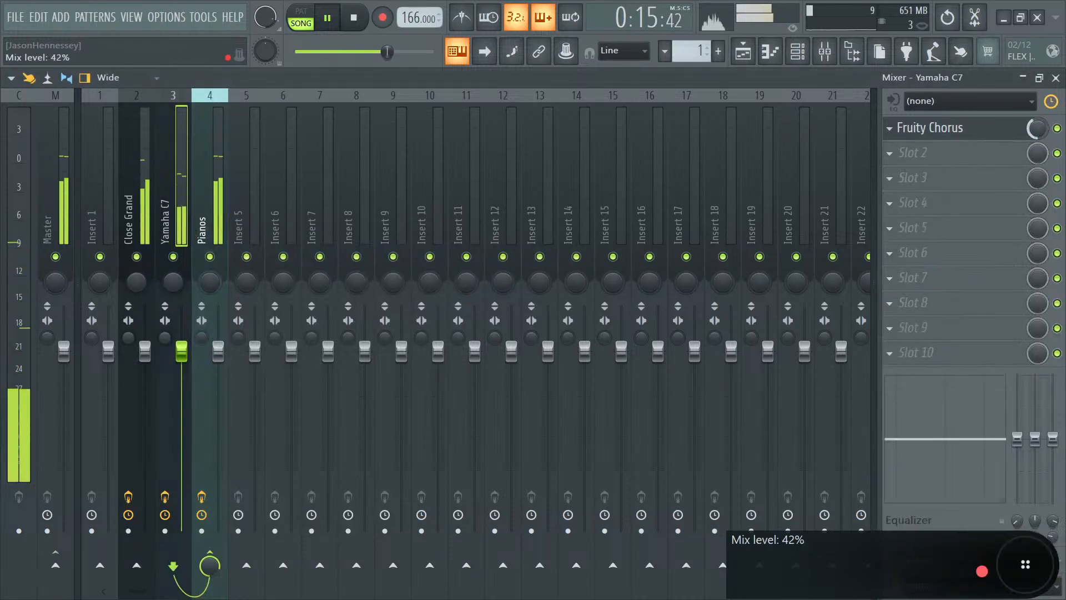
click(889, 153)
click(556, 570)
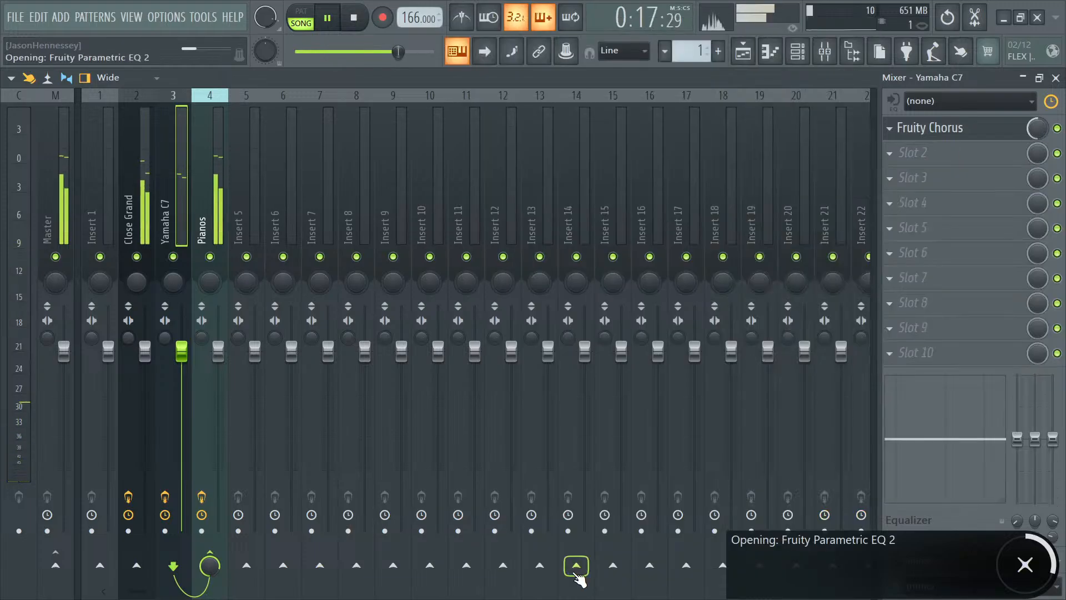
drag(148, 334, 147, 433)
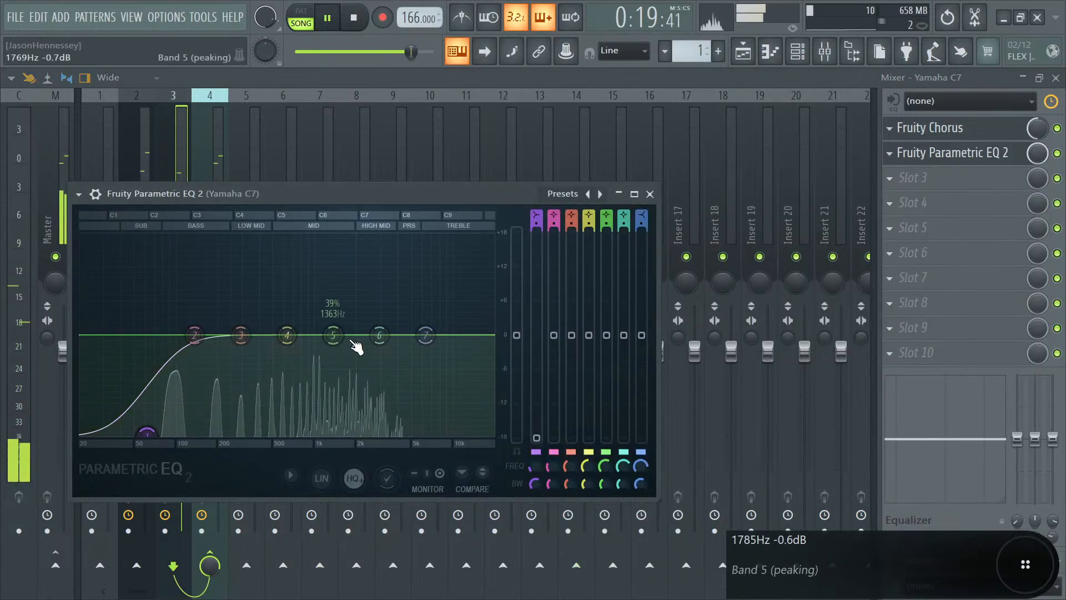
click(650, 193)
- Lower the Yamaha C7 track's volume to 89% (-2.6 dB) and resume playback
key(space)
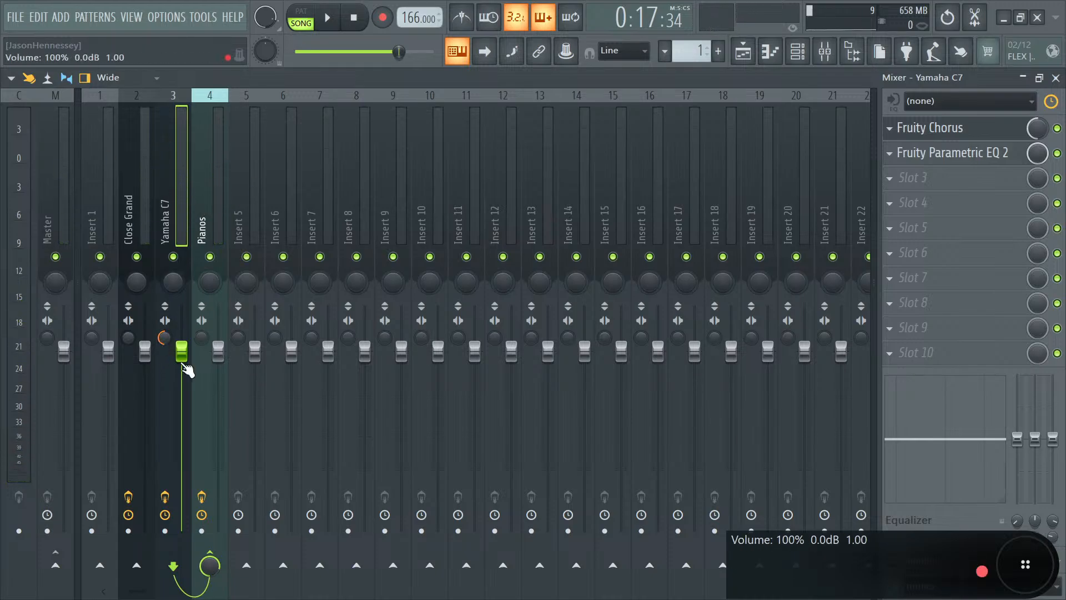
drag(182, 368, 182, 370)
key(space)
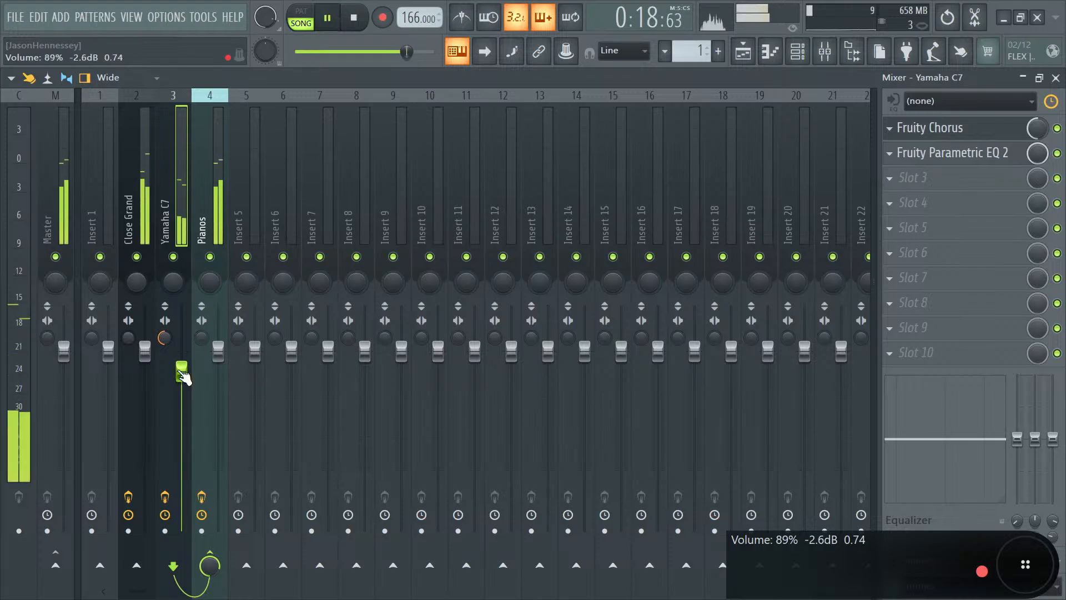
- Check the signal level in the Pianos track's Fruity Limiter while the song plays
click(216, 185)
click(939, 254)
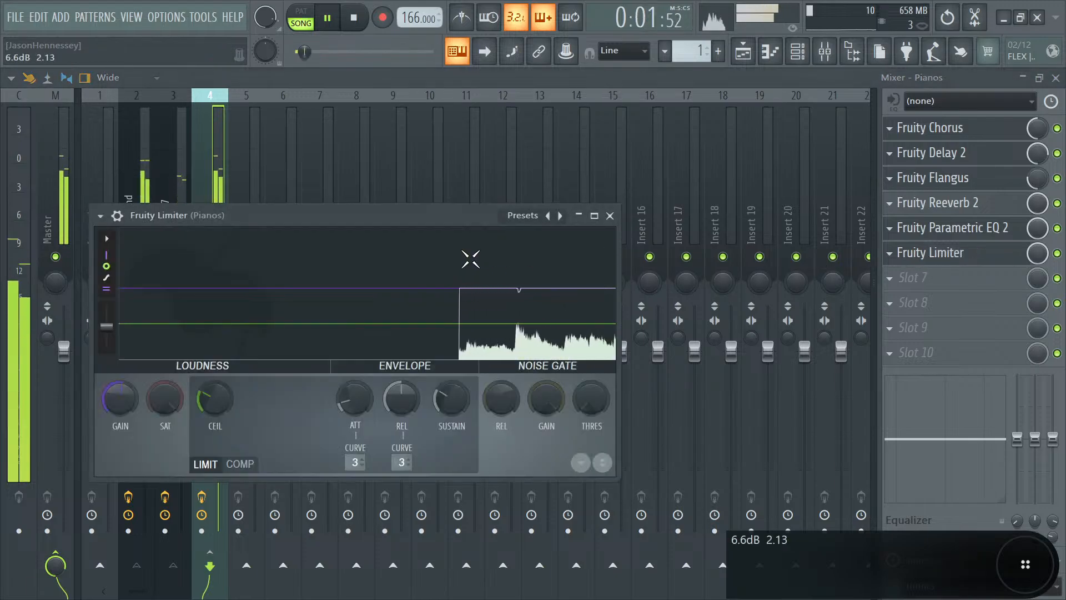
click(610, 216)
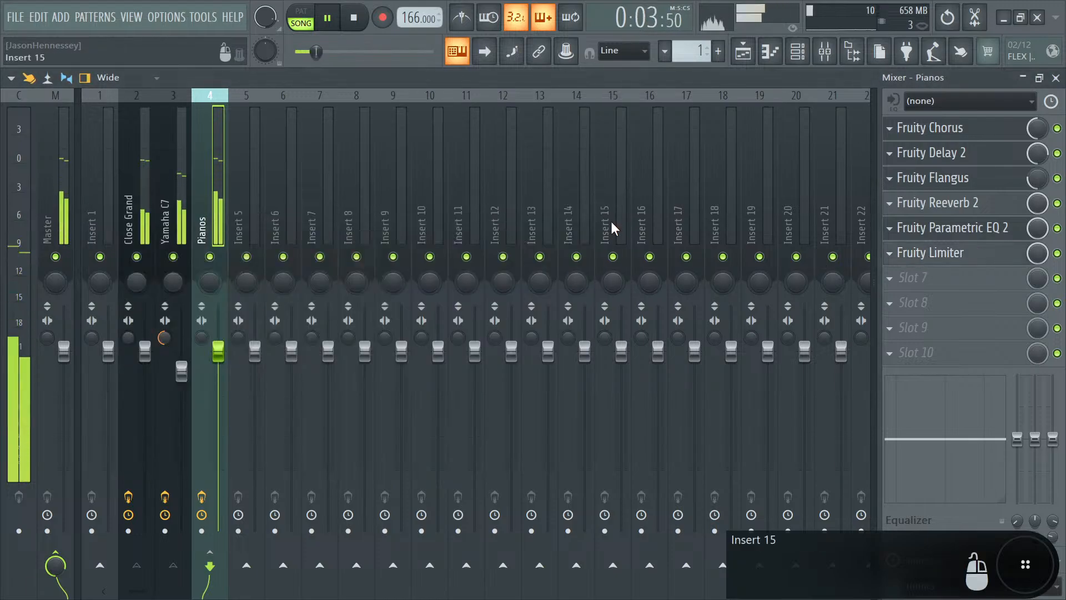
- Clone the Sampler channel five times in the channel rack, up to Sampler #6
click(797, 52)
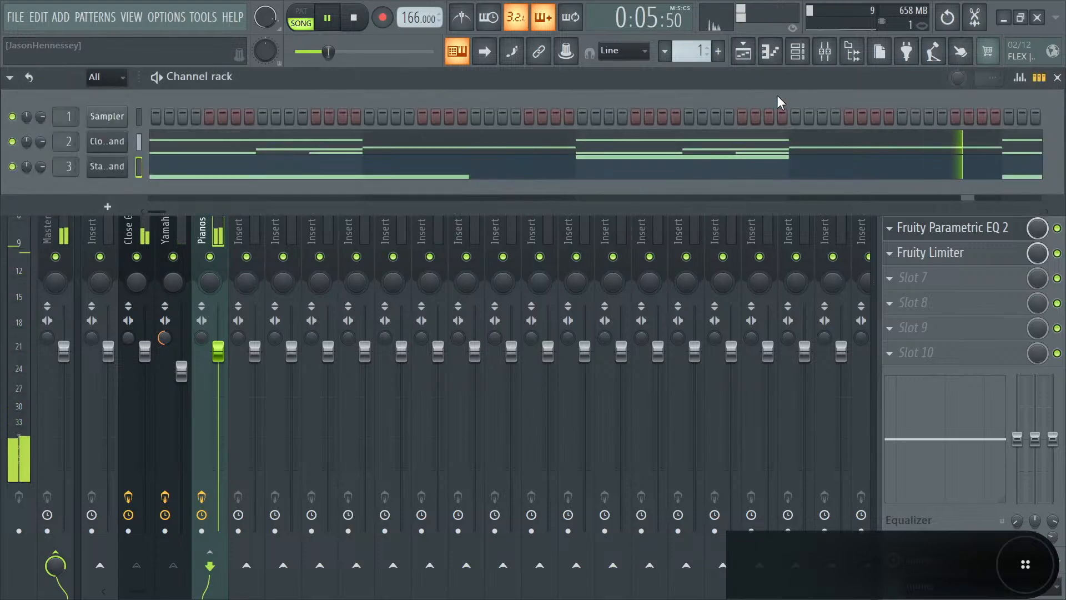
right_click(107, 116)
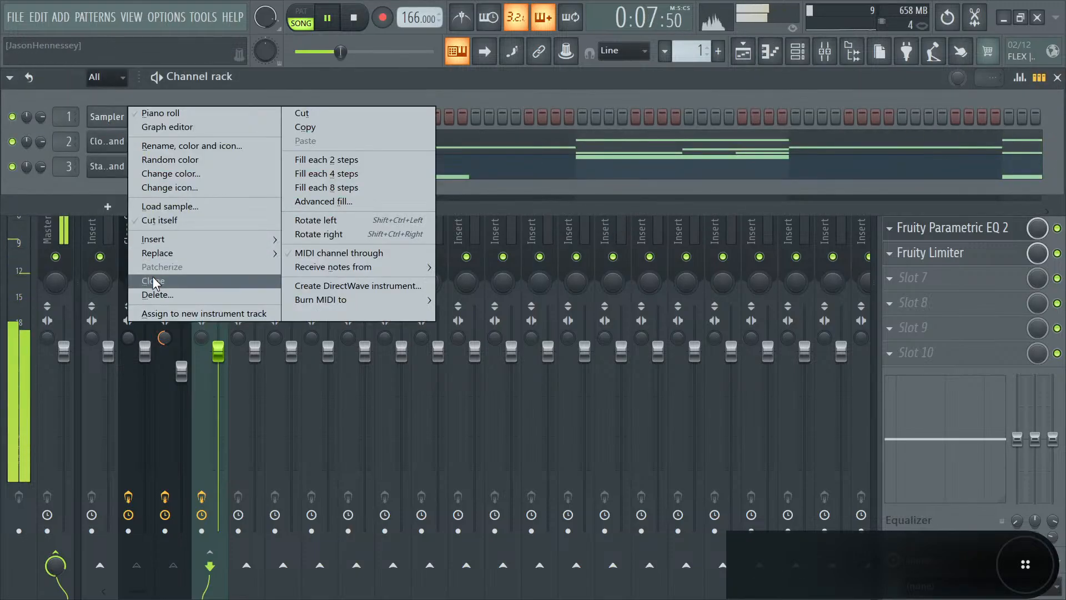
click(152, 279)
right_click(102, 146)
click(152, 305)
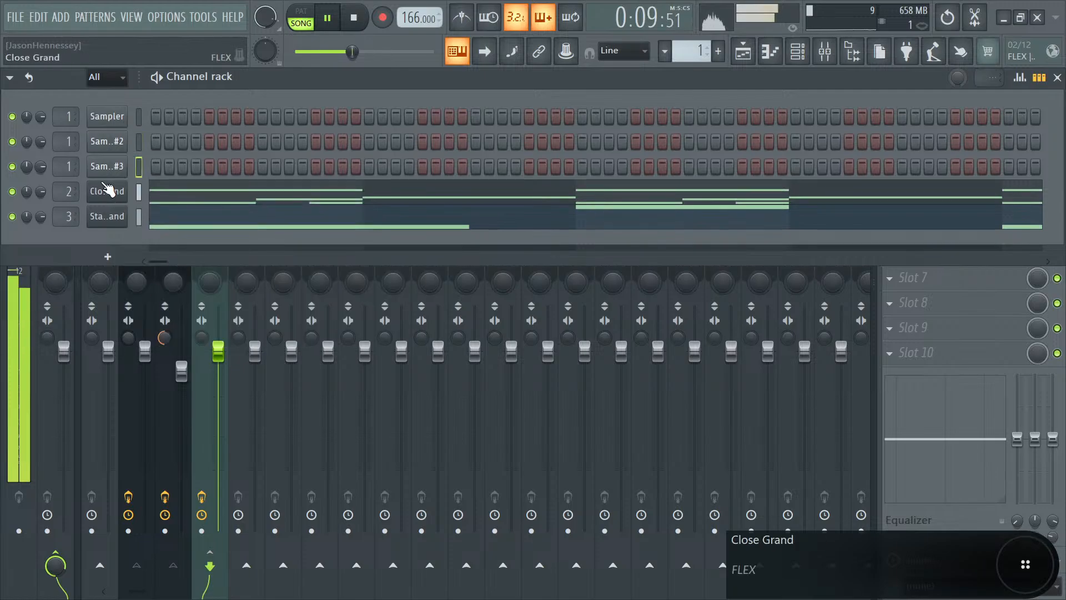
right_click(118, 173)
click(168, 328)
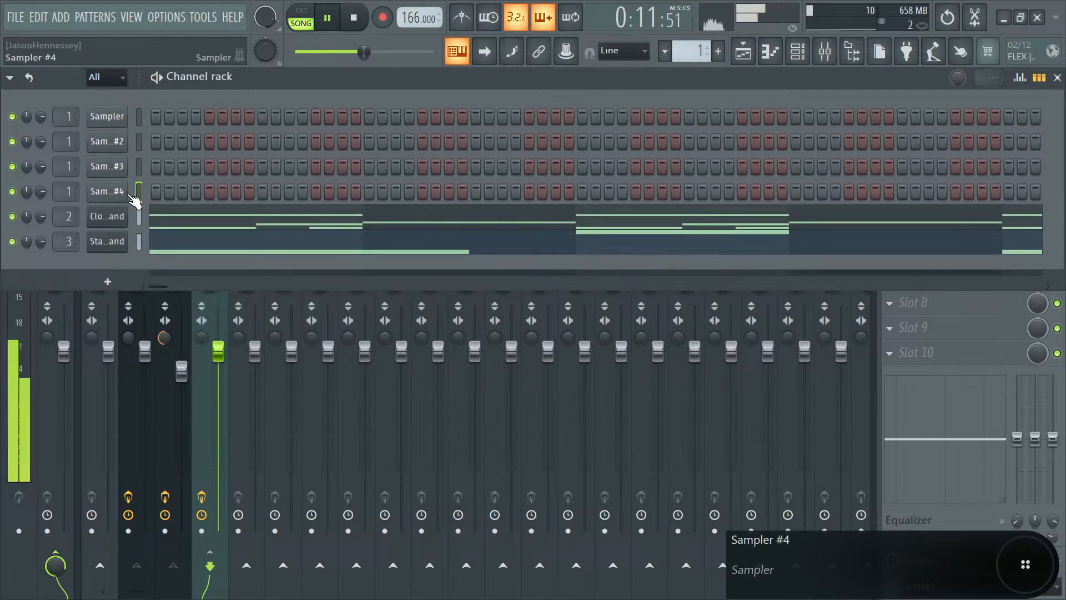
right_click(109, 192)
click(171, 351)
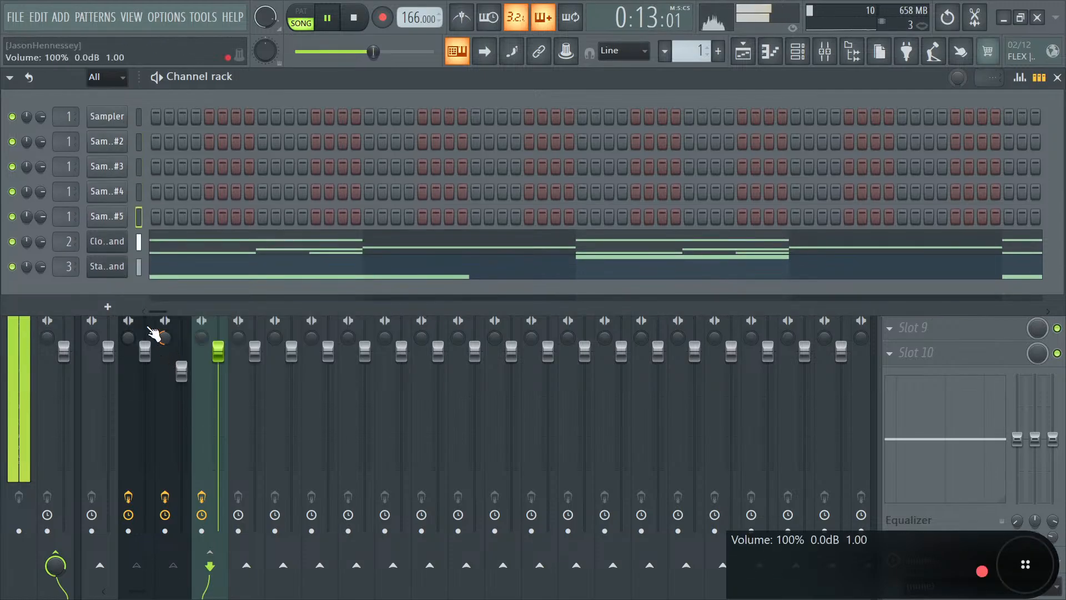
right_click(117, 218)
click(155, 379)
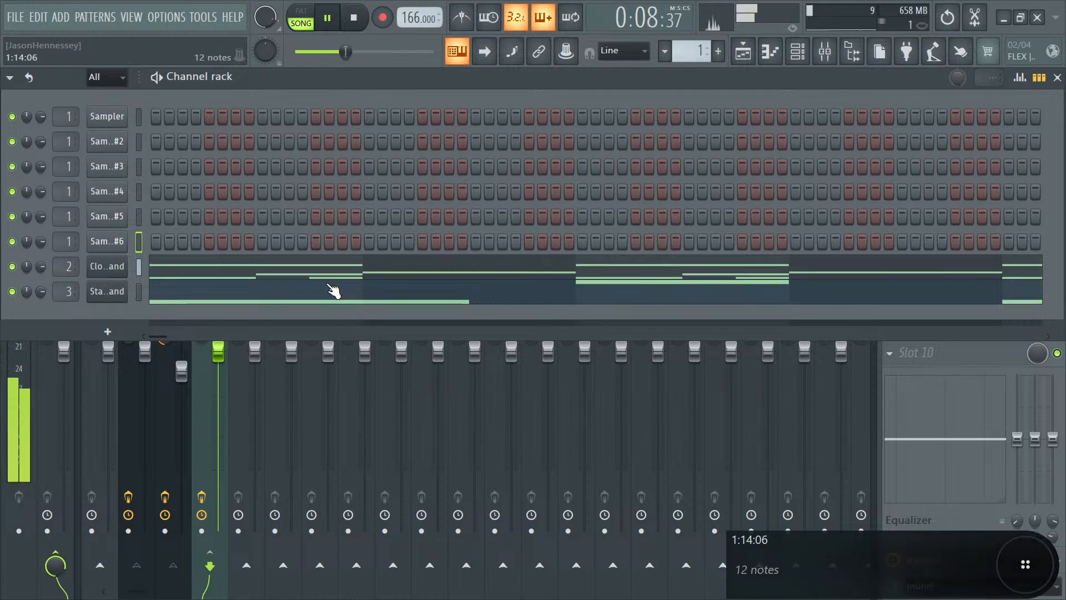
- Slightly randomize the velocities of all Close Grand melody notes, using bipolar levels and no random pattern
click(167, 274)
scroll(461, 335, down, 8)
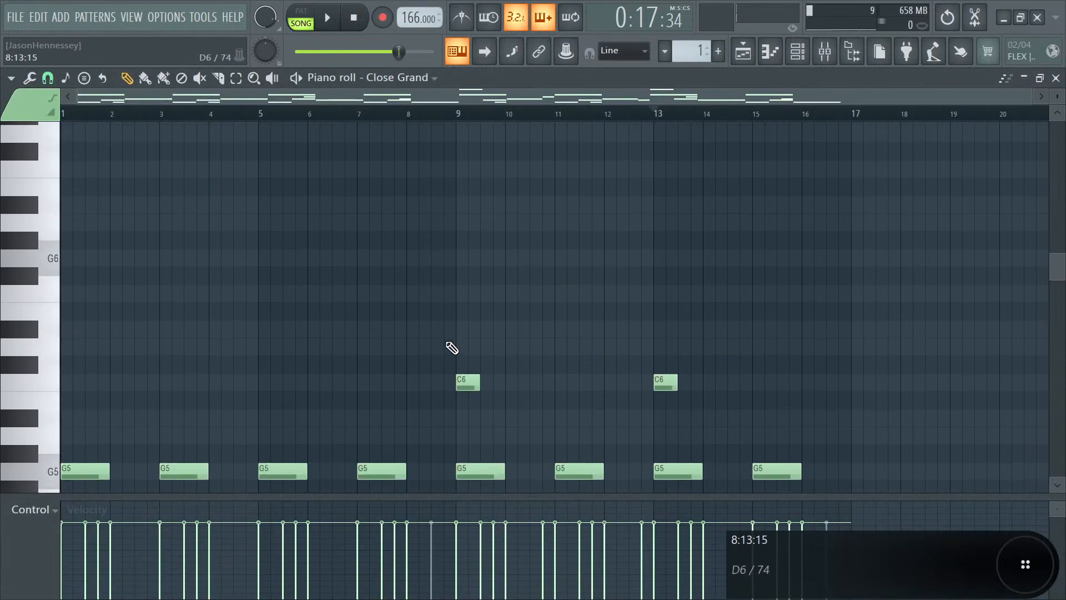
scroll(894, 214, up, 3)
key(ctrl+a)
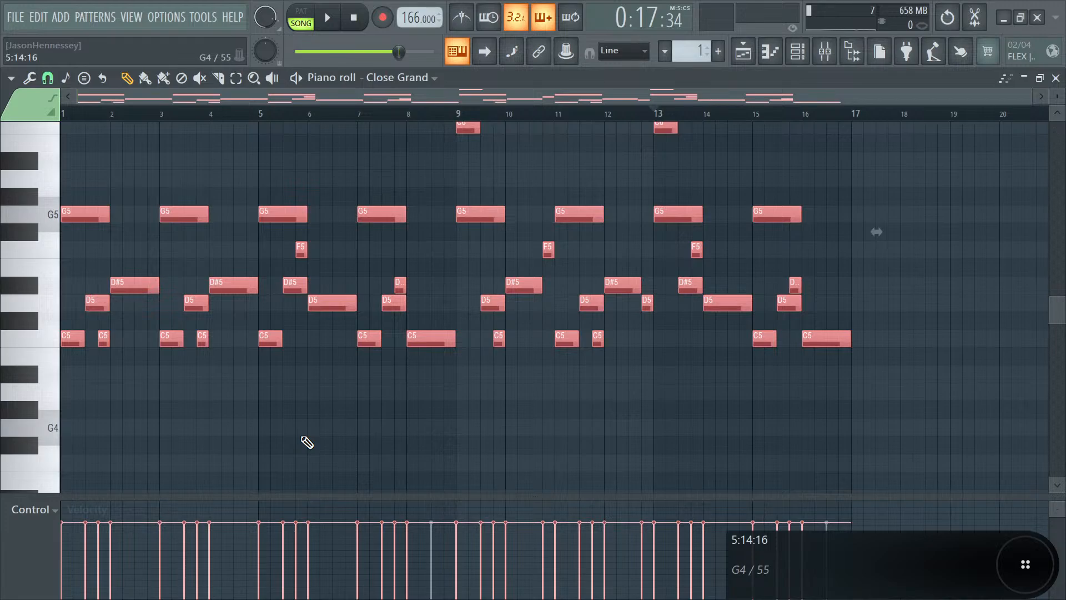
key(alt+r)
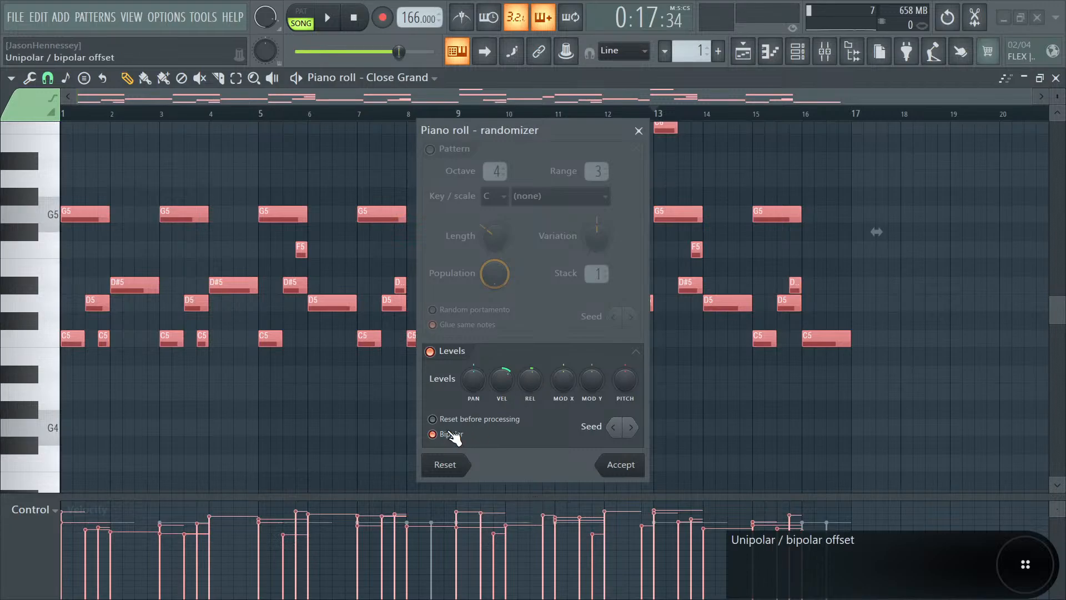
click(609, 466)
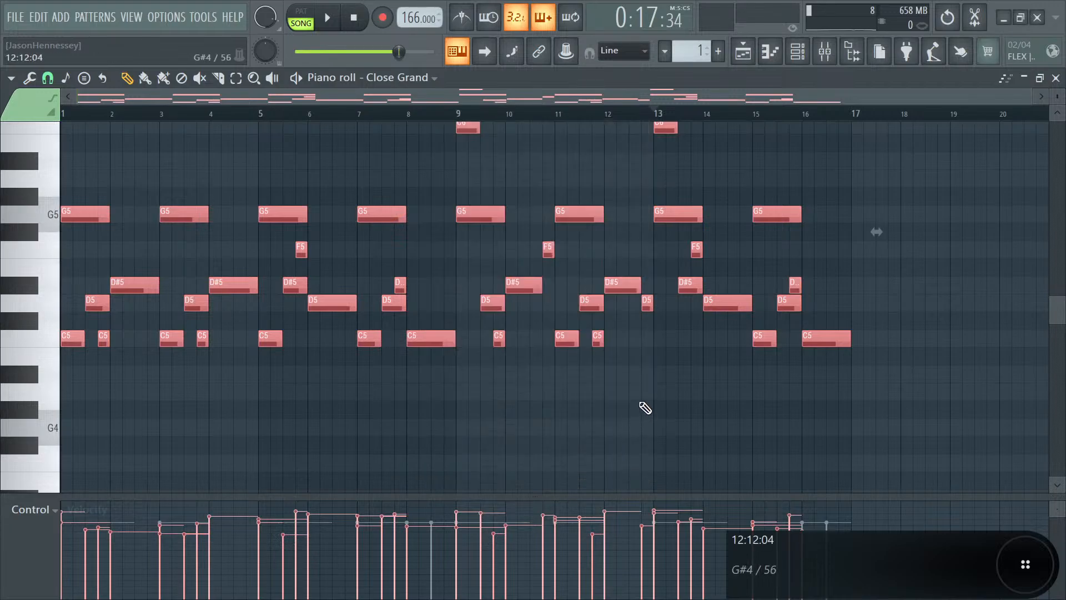
- Strum the Close Grand notes with the strumizer in alternating direction and reselect the whole melody
key(alt+s)
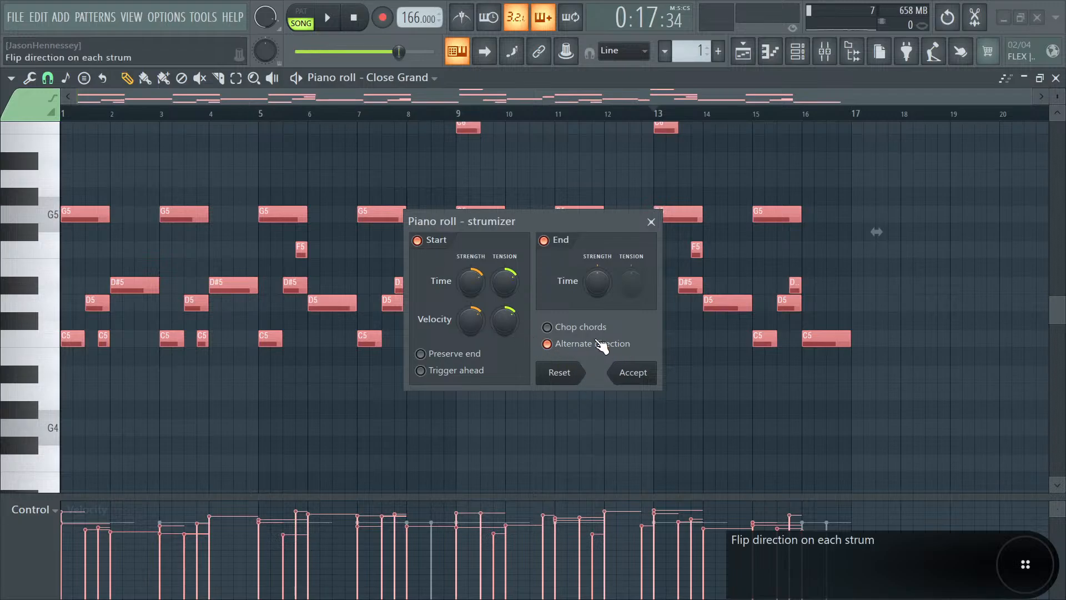
click(626, 374)
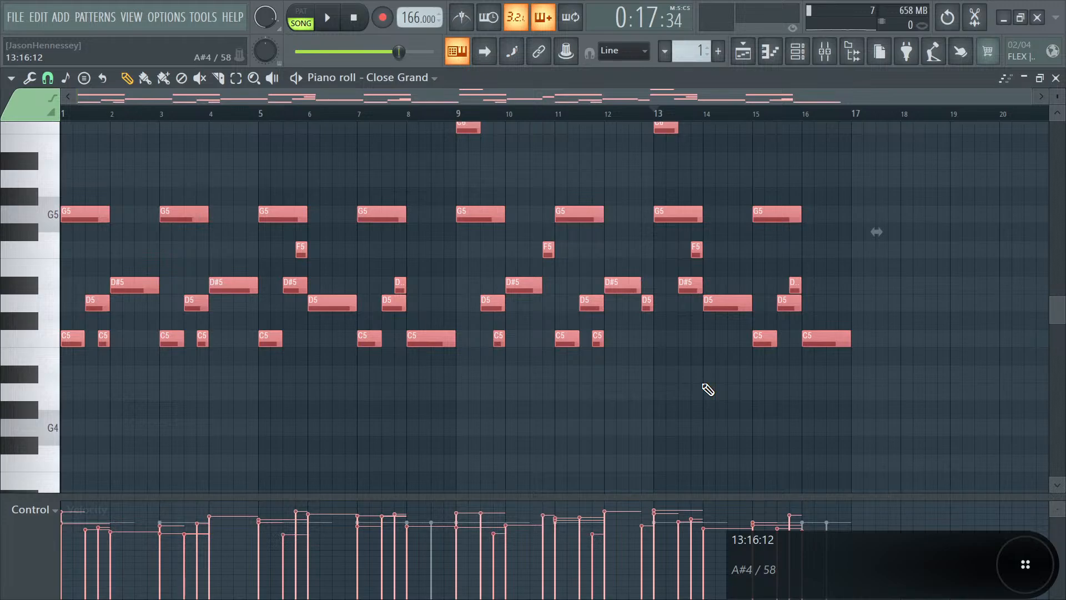
scroll(708, 395, up, 3)
key(ctrl+a)
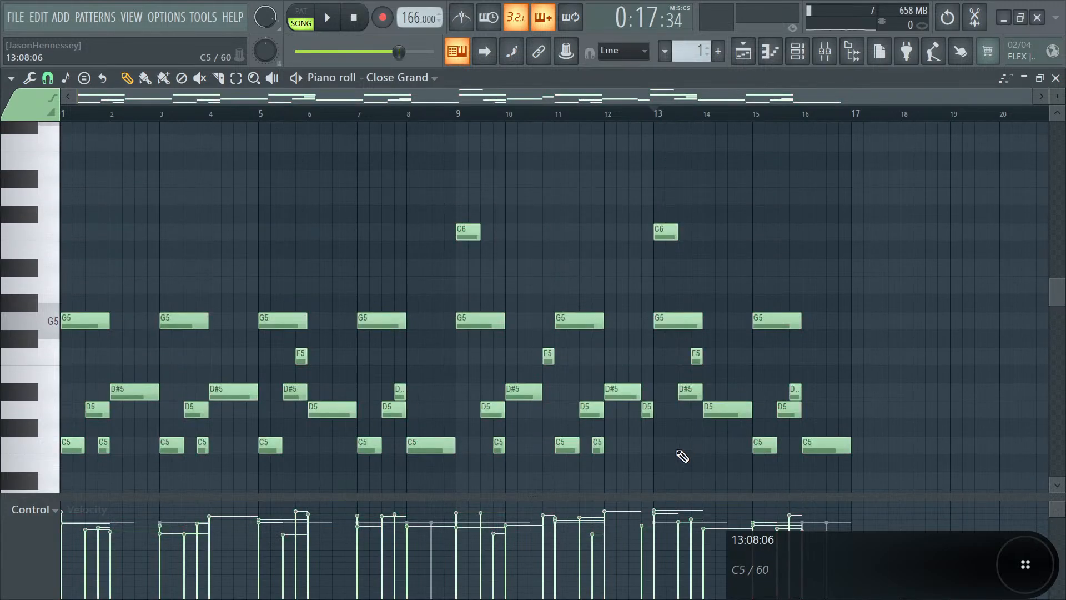
scroll(683, 444, up, 3)
scroll(684, 433, down, 3)
key(ctrl+a)
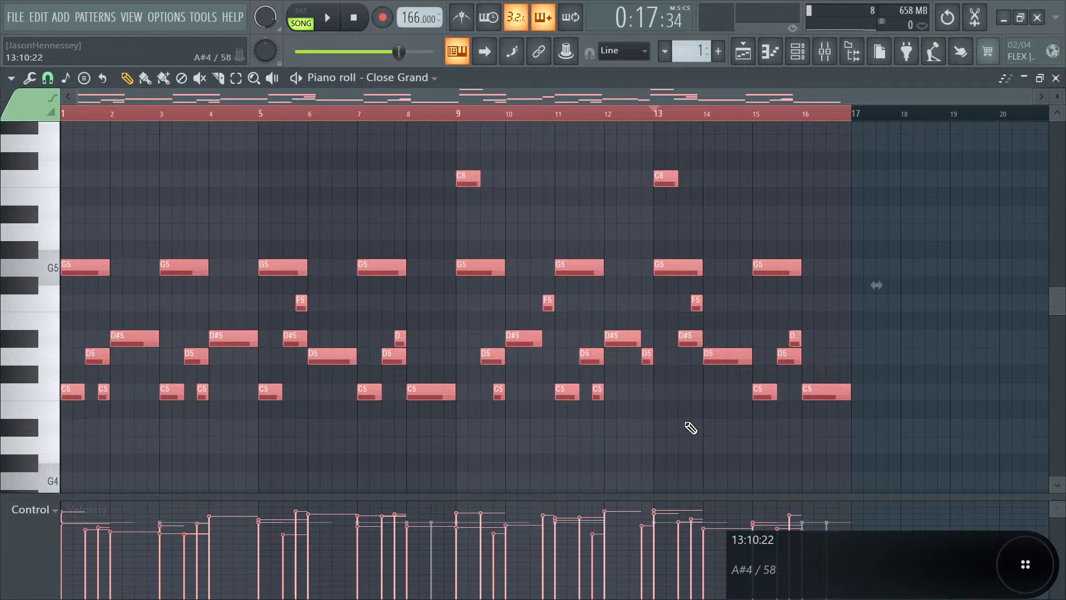
key(alt+q)
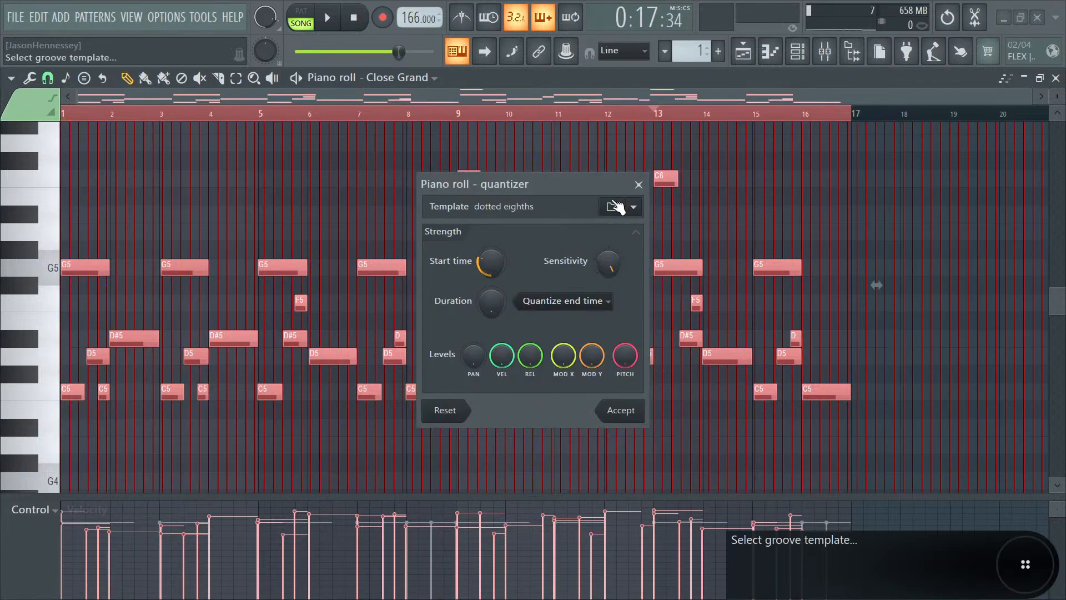
click(611, 207)
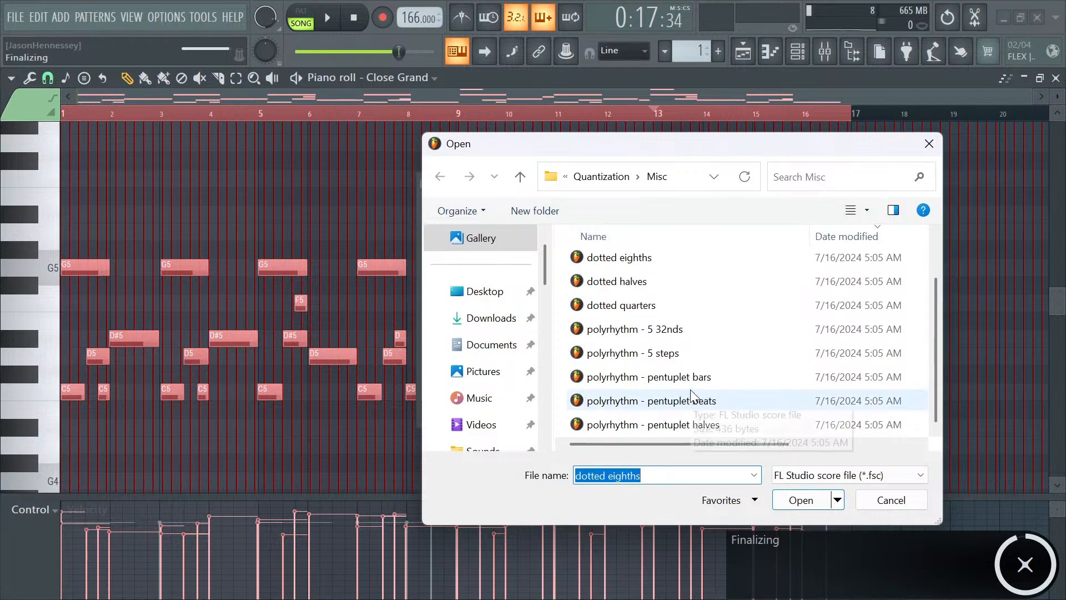
click(928, 144)
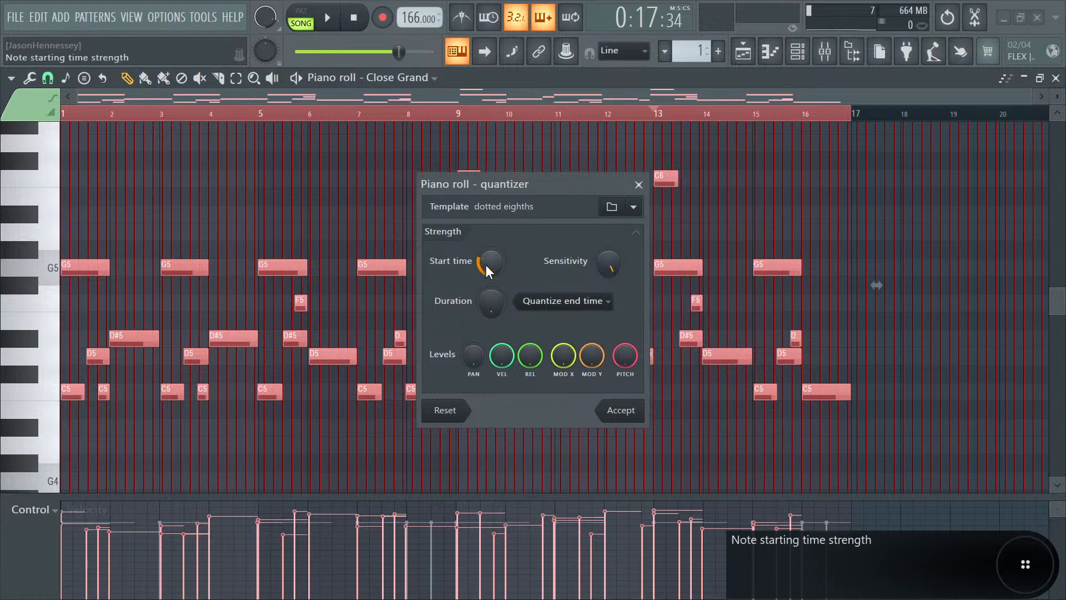
drag(491, 262, 499, 266)
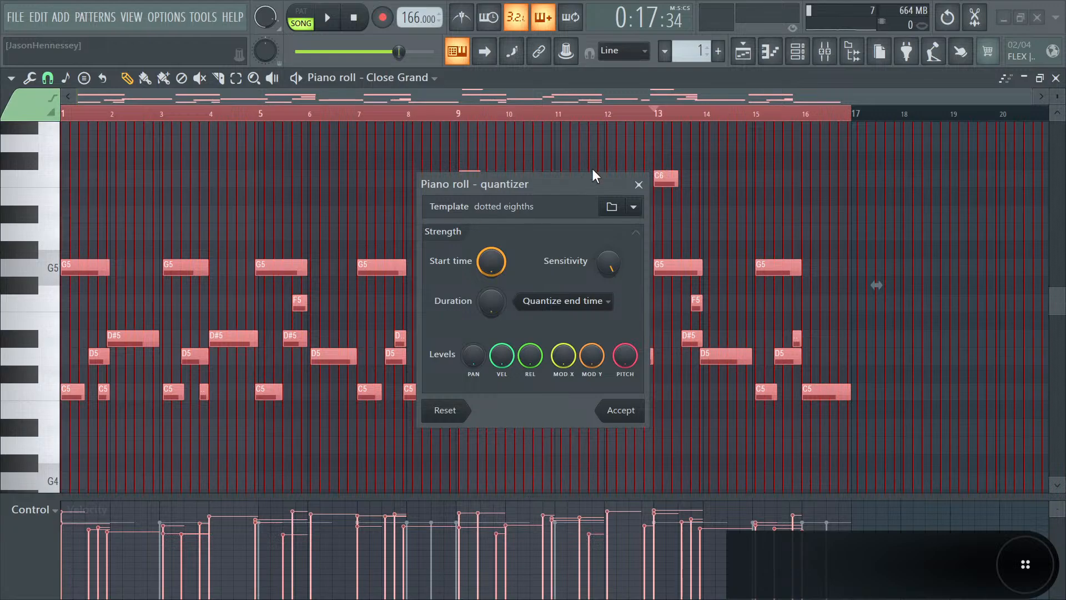
click(638, 184)
- Quantize the selected Close Grand notes with the dotted eighths template, using a partial start time strength and end time quantizing
scroll(381, 312, up, 6)
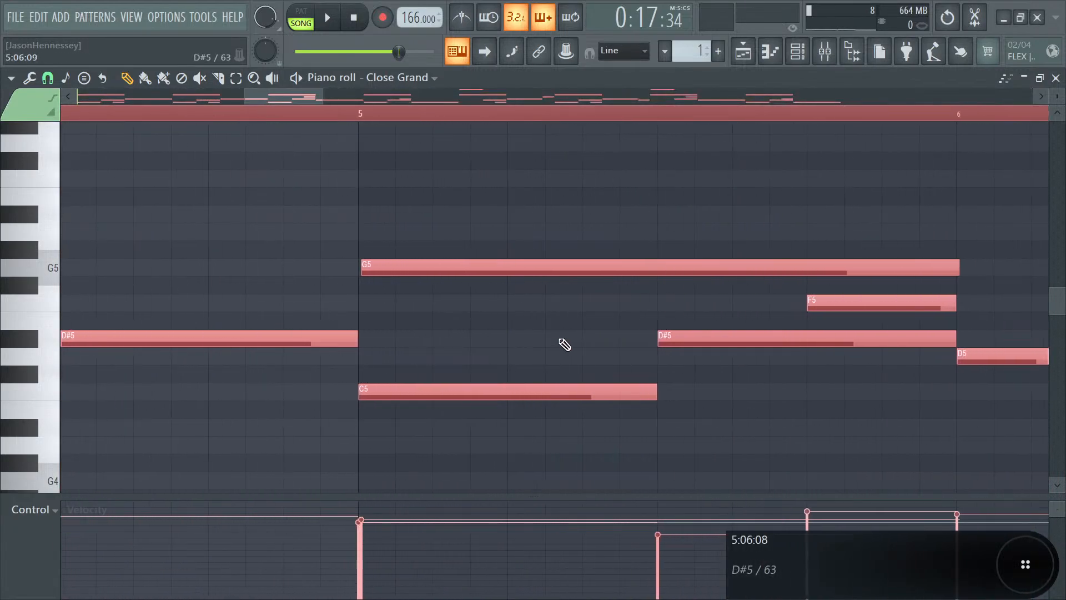
key(alt+q)
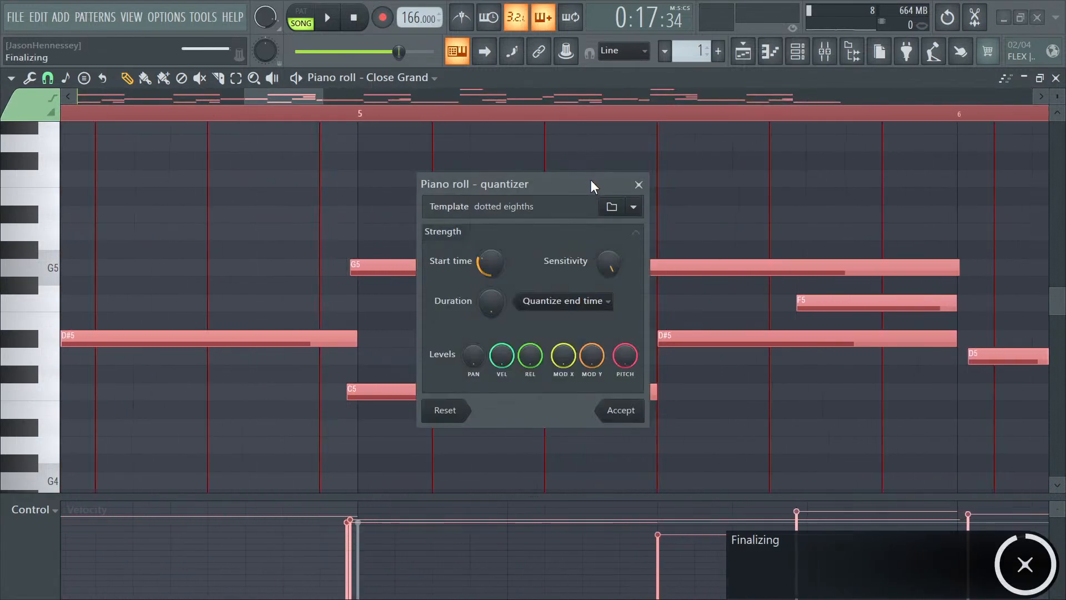
drag(495, 273, 498, 278)
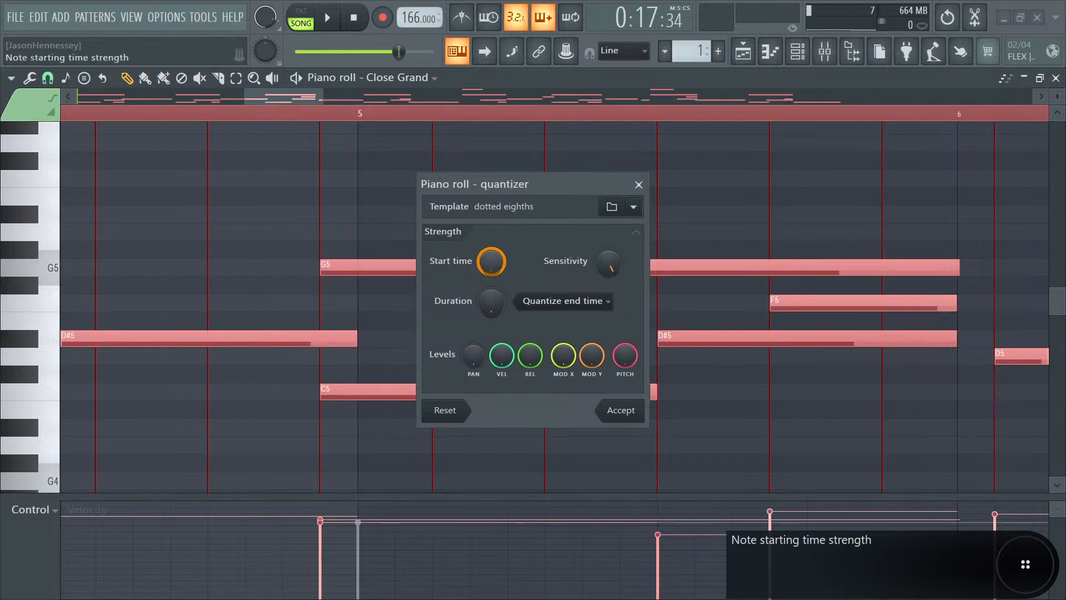
drag(483, 261, 482, 272)
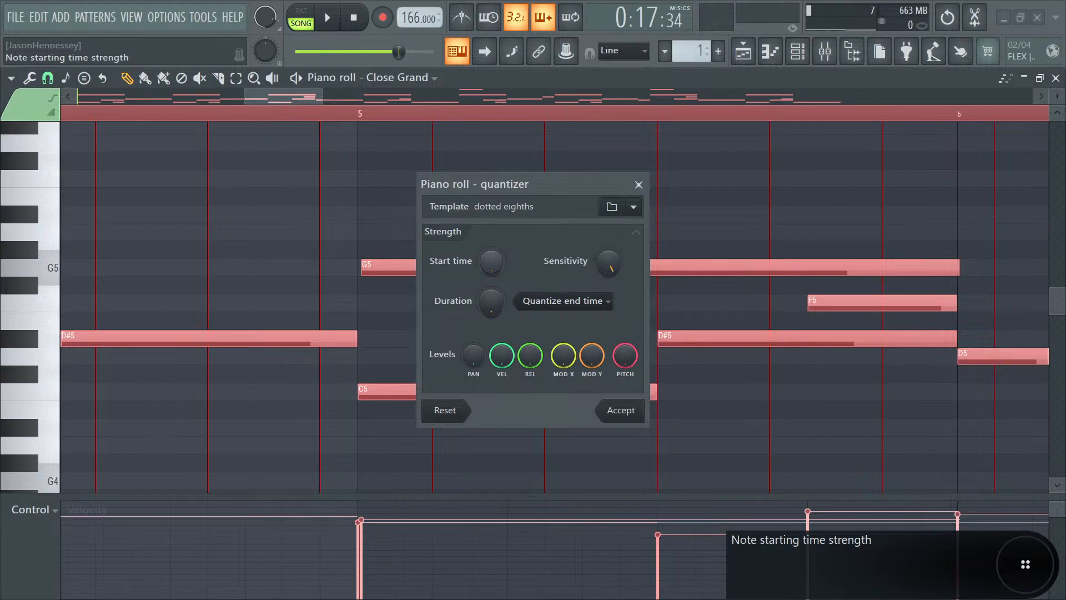
drag(491, 261, 491, 248)
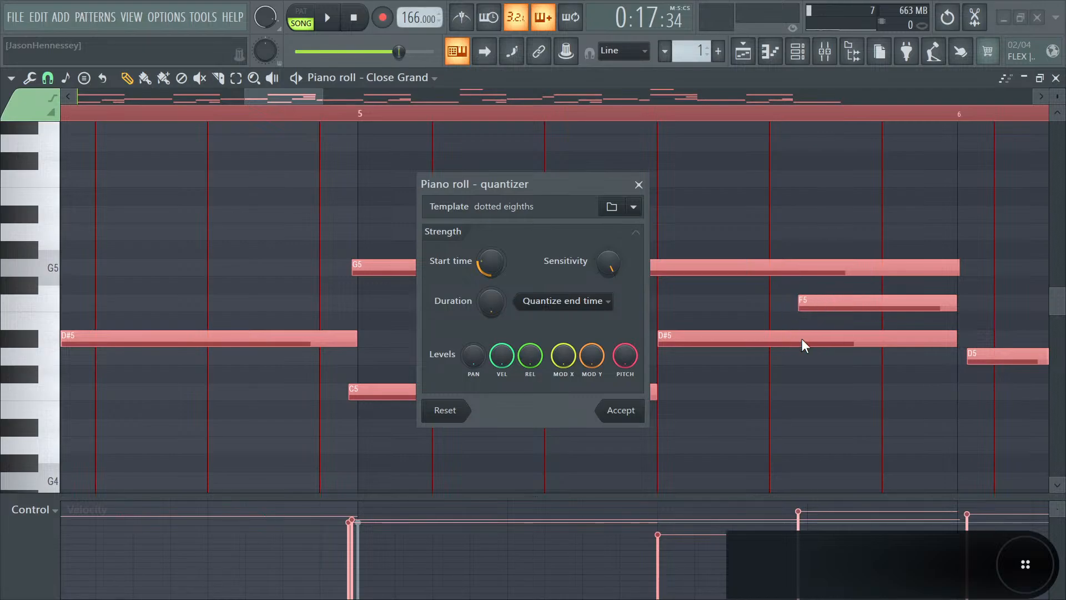
click(623, 415)
scroll(589, 408, down, 8)
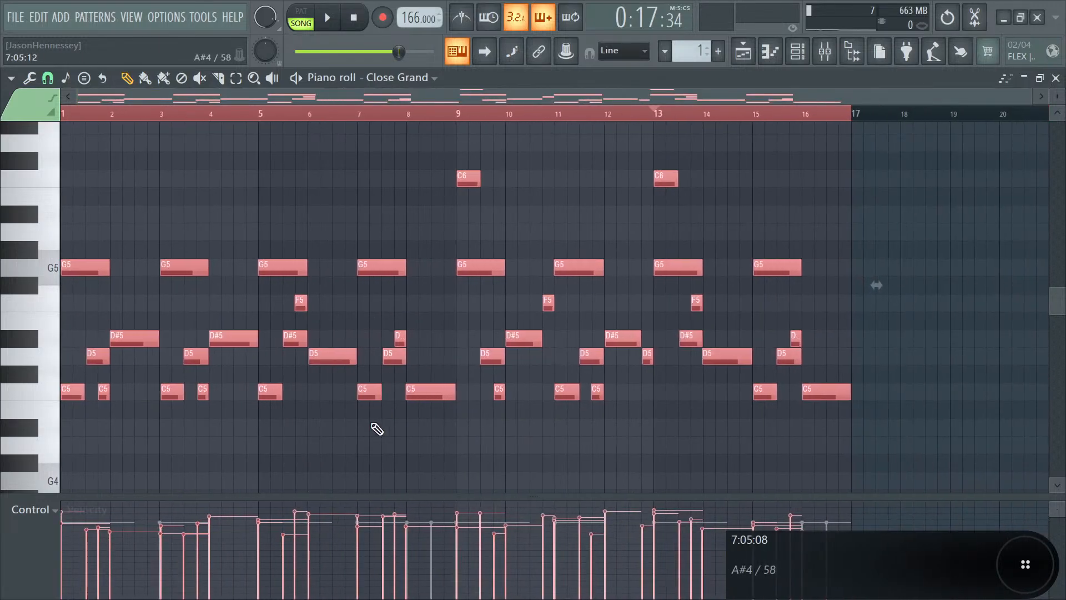
- Examine the timing offsets of several individual Close Grand notes up close, especially the stacked C6 and G5 at bar 13
ctrl+click(442, 461)
drag(121, 312, 72, 380)
drag(271, 286, 286, 268)
ctrl+shift+click(468, 180)
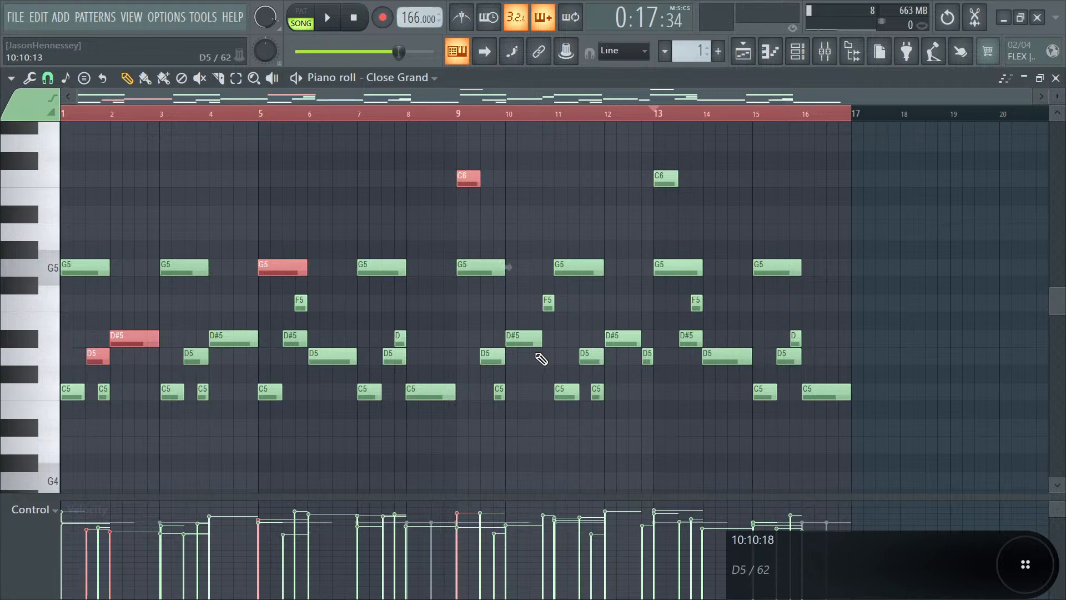
drag(581, 354, 566, 406)
drag(746, 321, 729, 374)
ctrl+shift+click(690, 268)
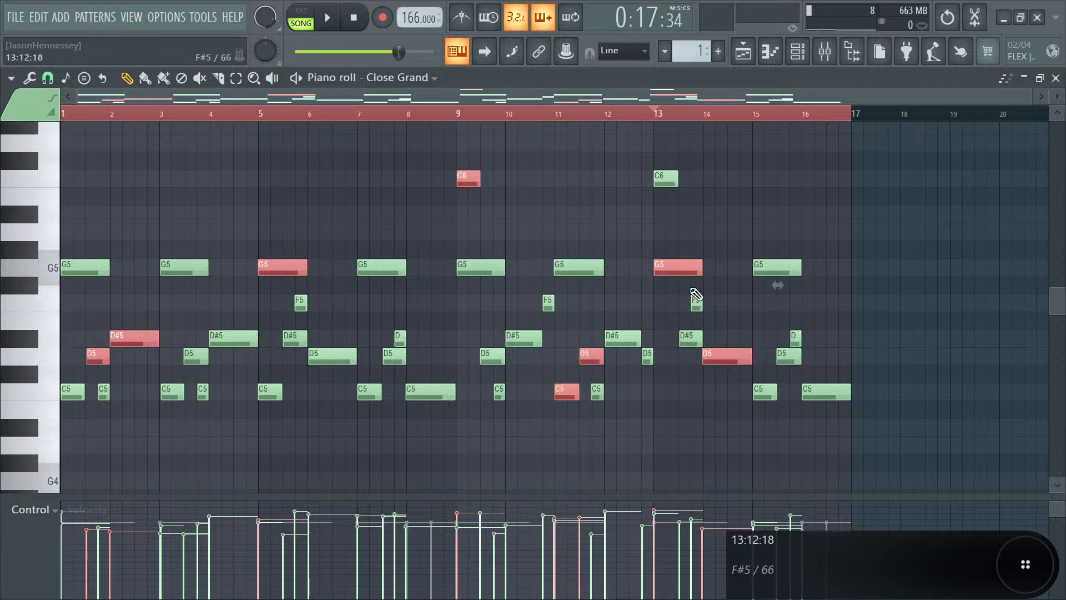
scroll(681, 284, up, 6)
scroll(633, 292, up, 5)
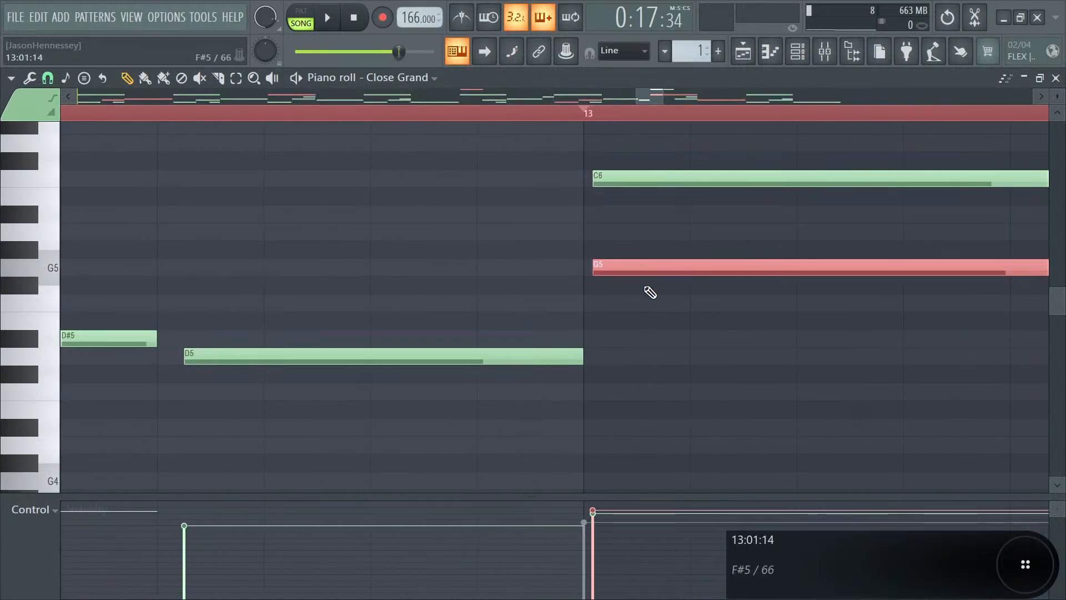
scroll(647, 293, down, 6)
scroll(544, 351, down, 6)
click(587, 436)
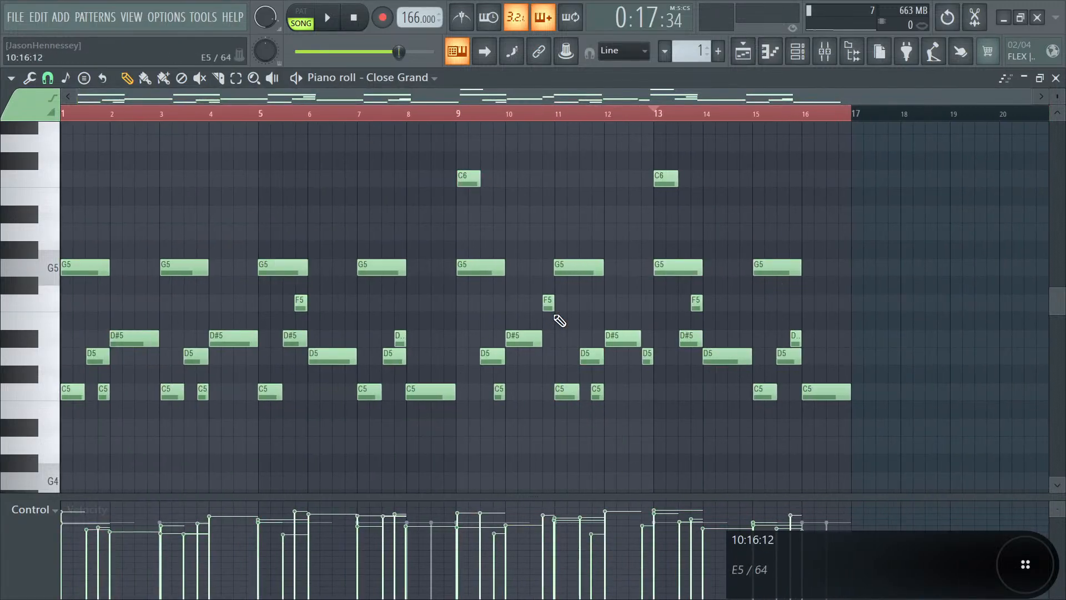
- Play the song from bar 1 to listen to the quantized Close Grand melody, leaving all notes deselected
key(space)
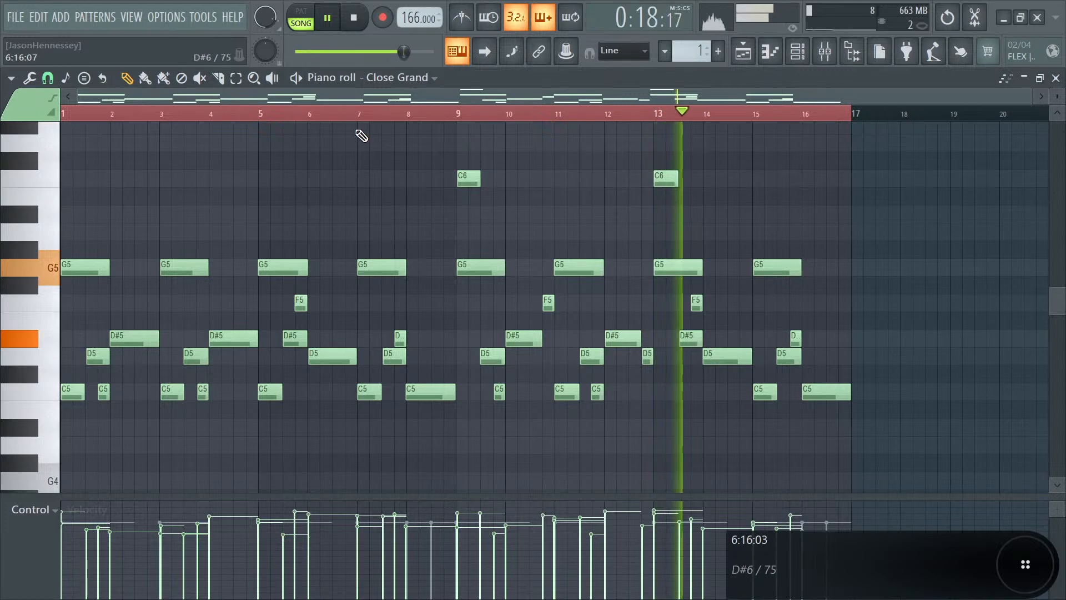
drag(164, 115, 63, 116)
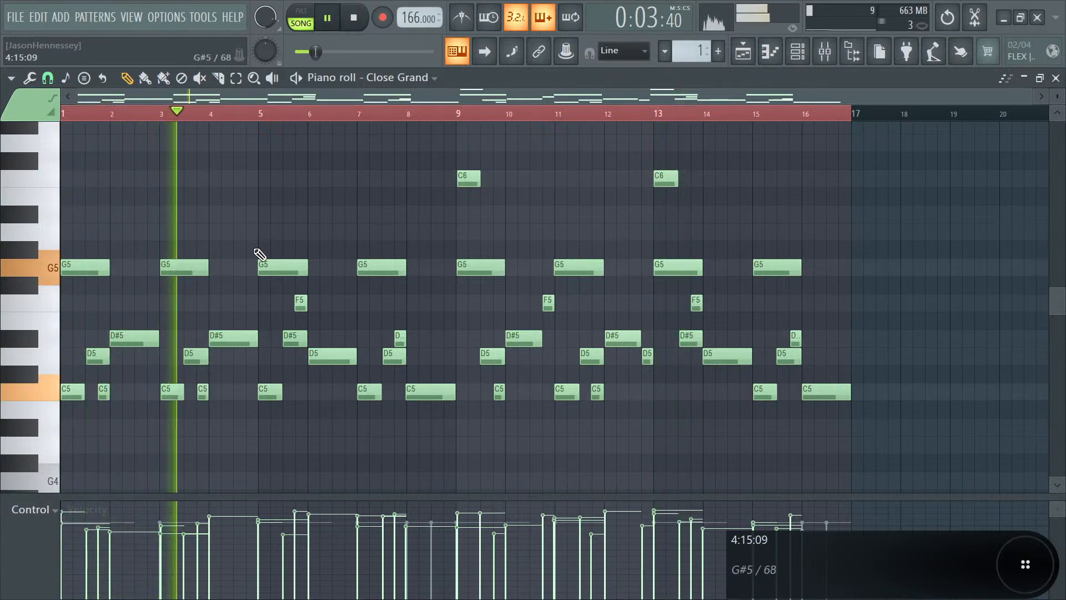
key(ctrl+a)
key(ctrl+d)
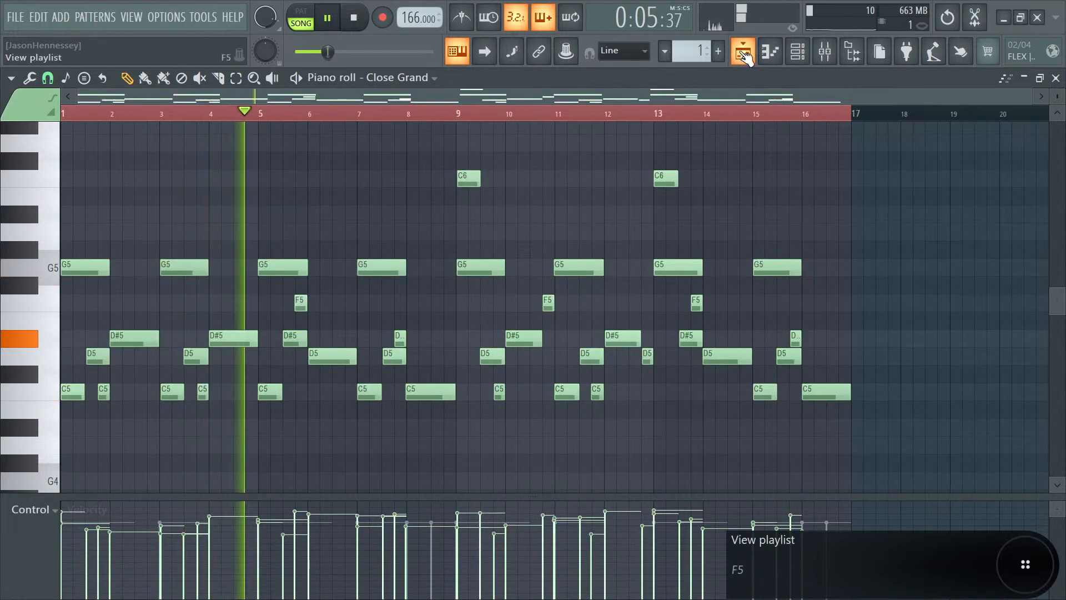
- Add a cut with band 3 of the Close Grand track's Fruity Parametric EQ 2 at about 2142 Hz, -2.7 dB and 15% width
click(798, 51)
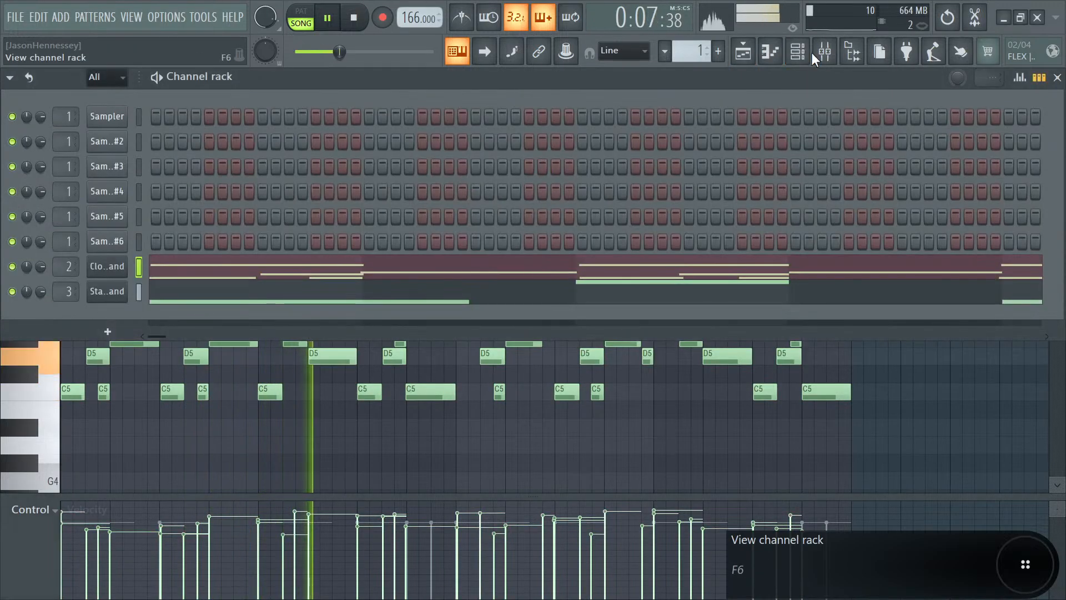
click(825, 52)
click(139, 200)
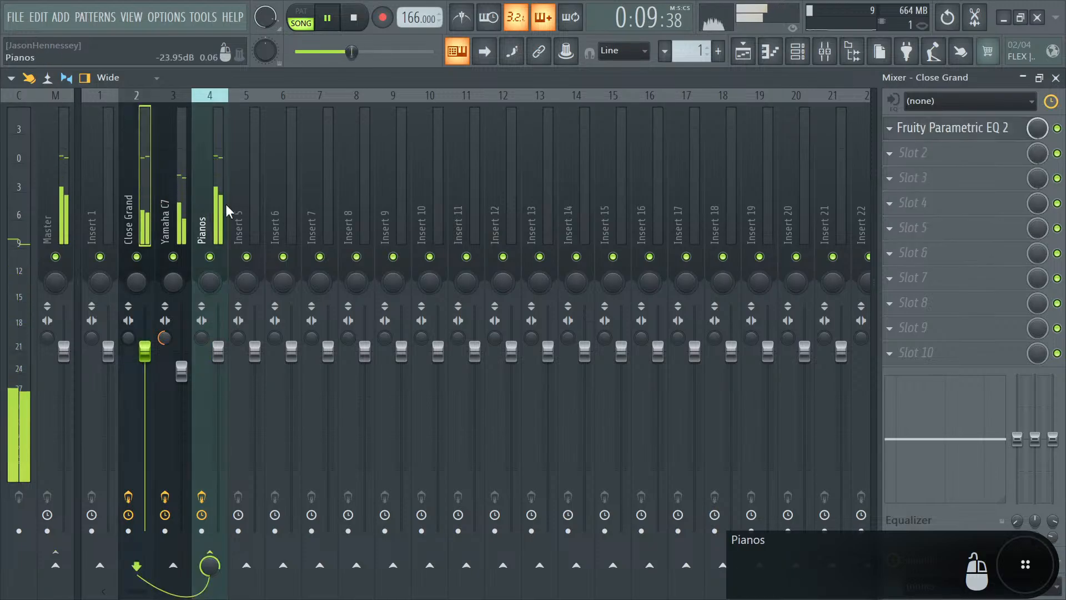
click(944, 128)
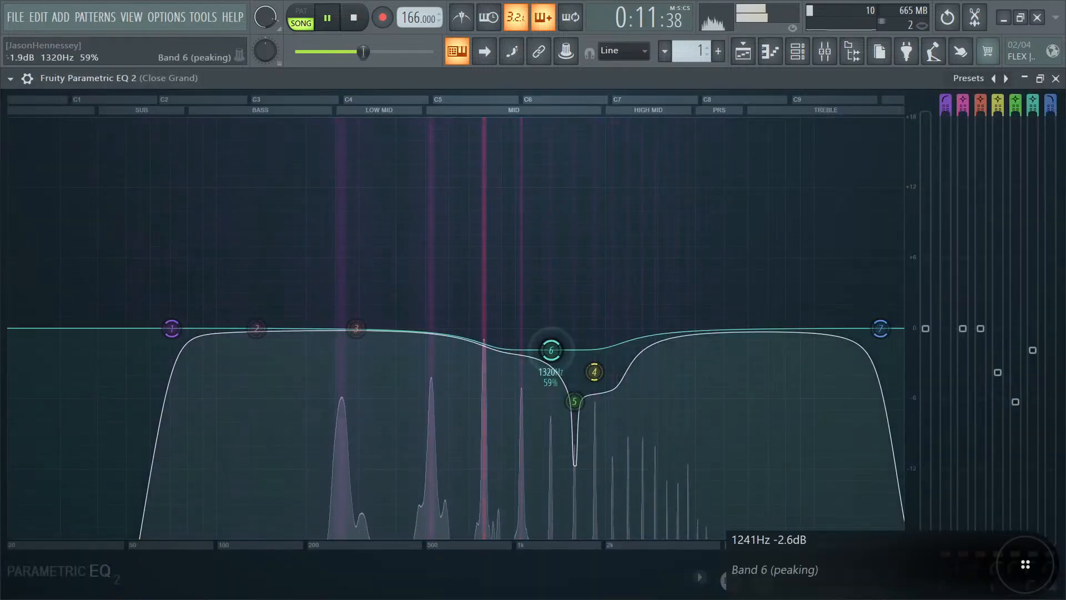
drag(367, 339, 620, 360)
scroll(620, 361, up, 2)
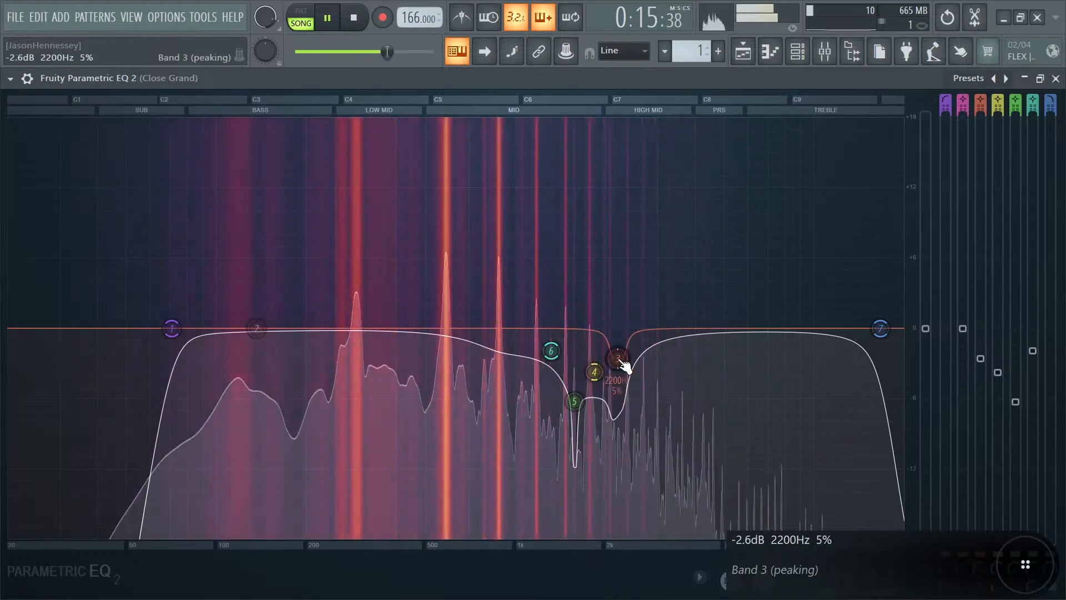
scroll(622, 361, up, 2)
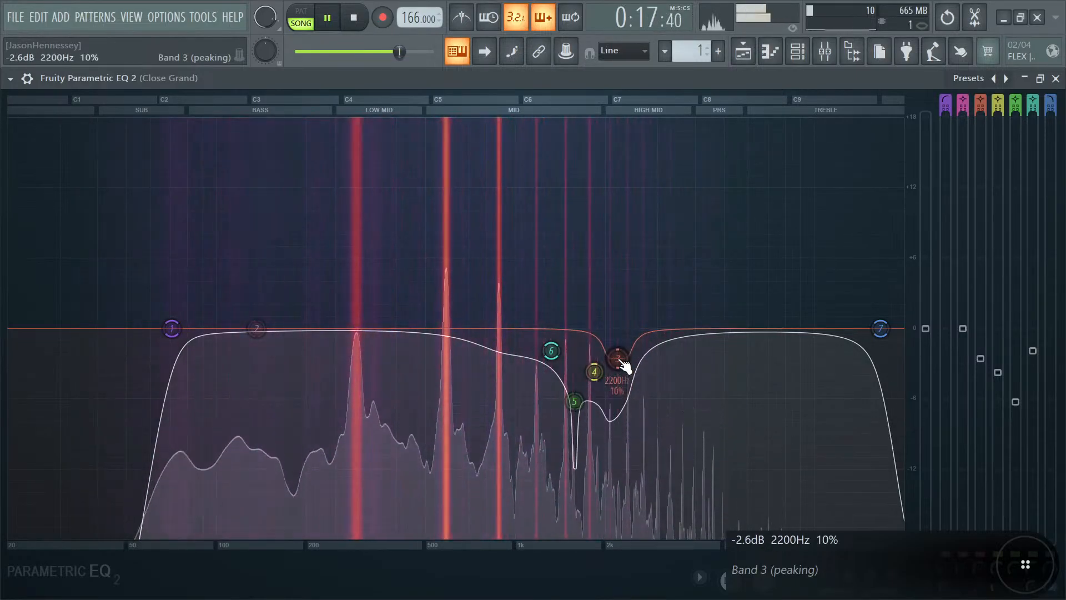
mouse_move(622, 361)
mouse_down()
mouse_move(627, 369)
mouse_move(616, 361)
mouse_up()
scroll(623, 366, up, 2)
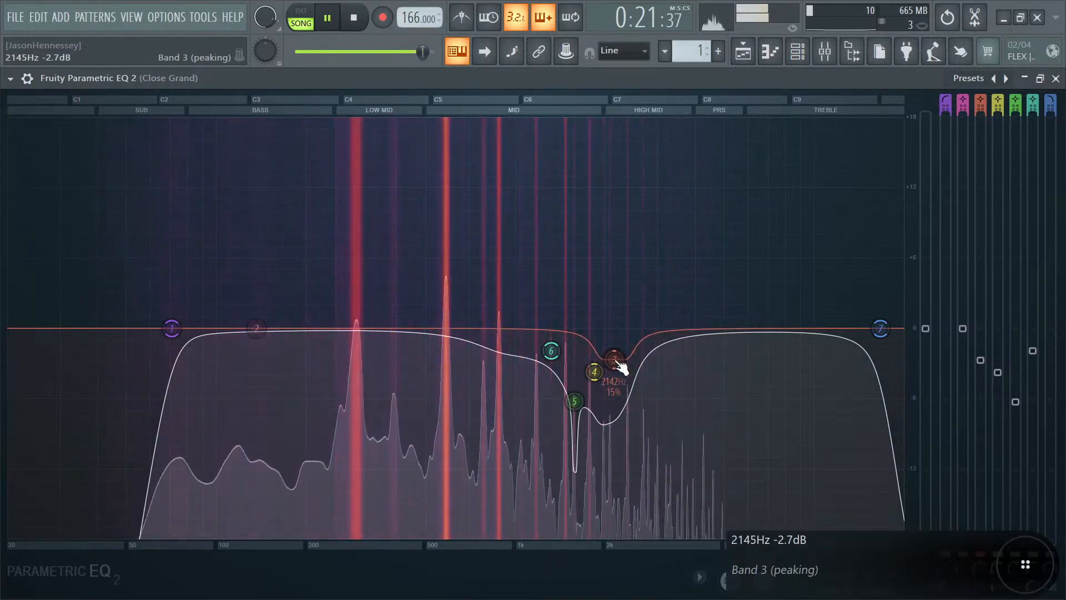
click(1056, 78)
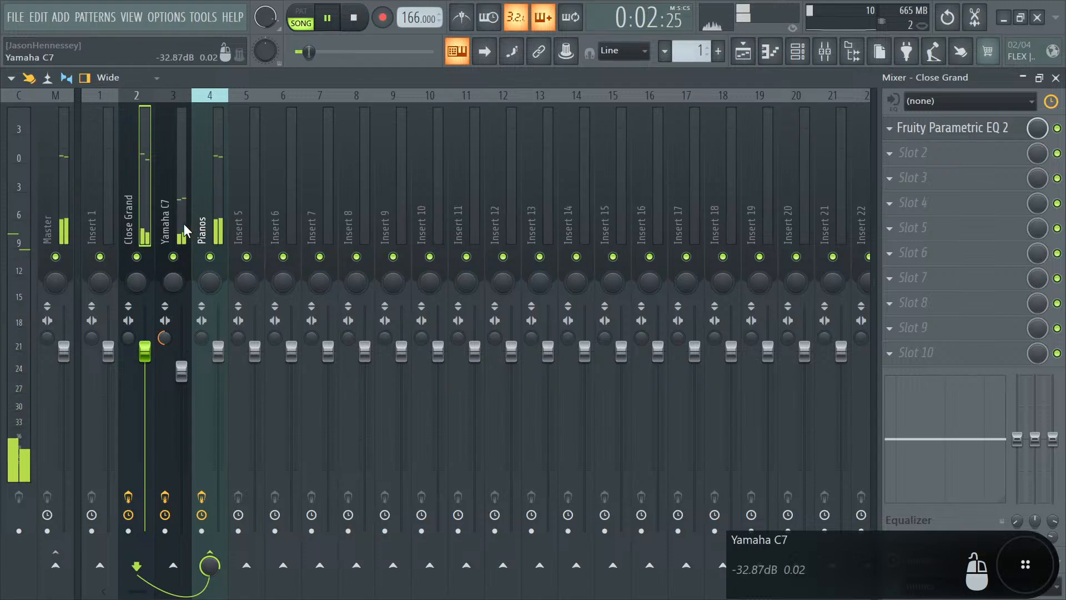
- Lower band 1 of the Pianos track's Fruity Parametric EQ 2 all the way to roll off the low frequencies
click(206, 204)
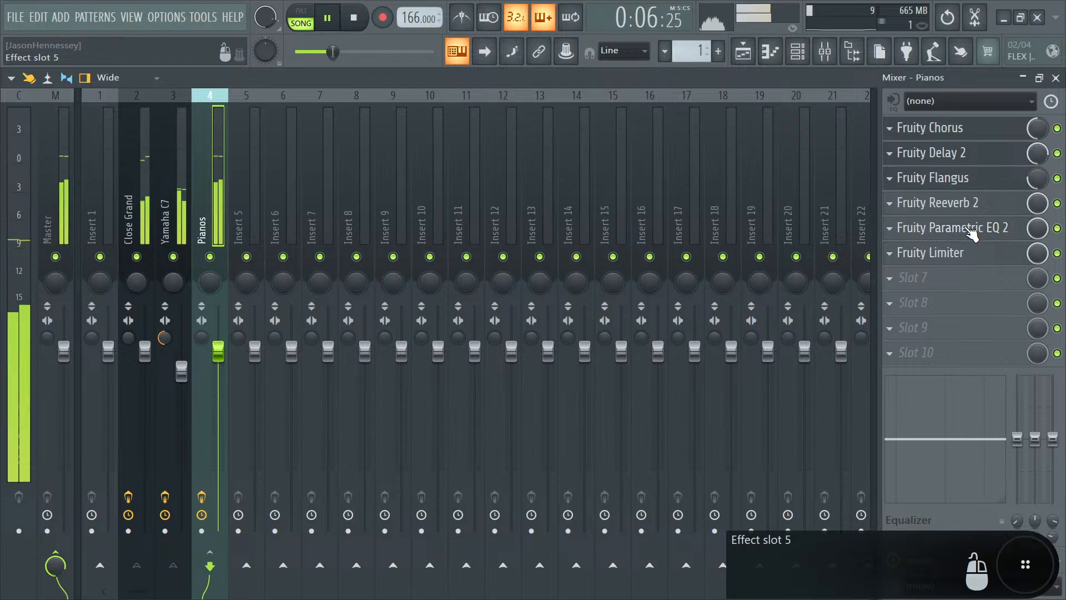
click(939, 227)
drag(191, 378, 195, 478)
click(677, 237)
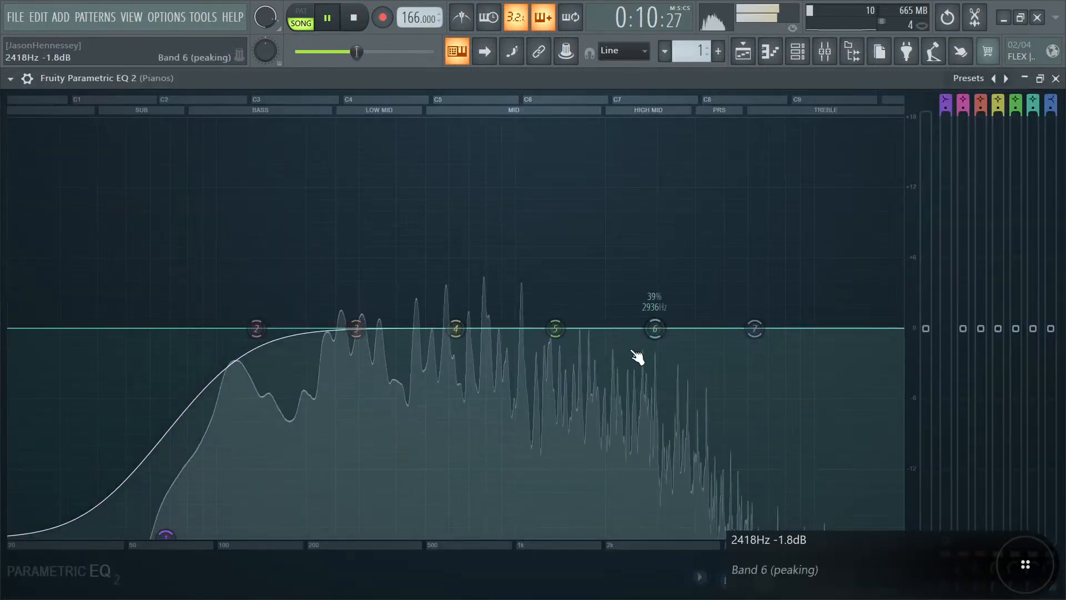
- Sweep the Pianos EQ's band 5 with a narrow boost, cut it about 6 dB near 1.5 kHz, and dip band 6 slightly just above it
drag(564, 331, 565, 119)
key(space)
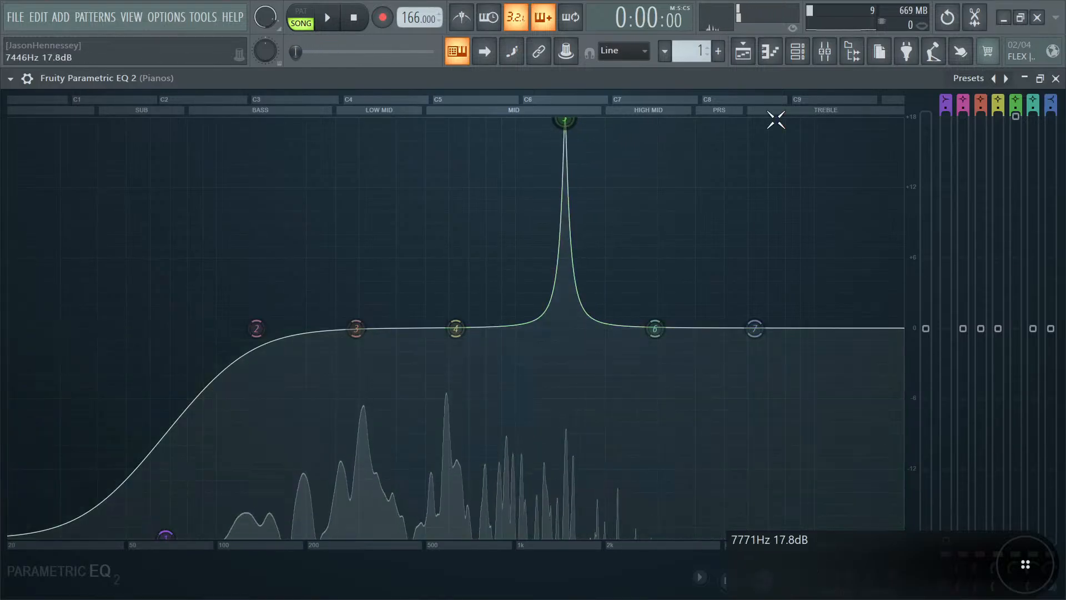
drag(1016, 116, 1027, 378)
key(space)
drag(656, 331, 589, 354)
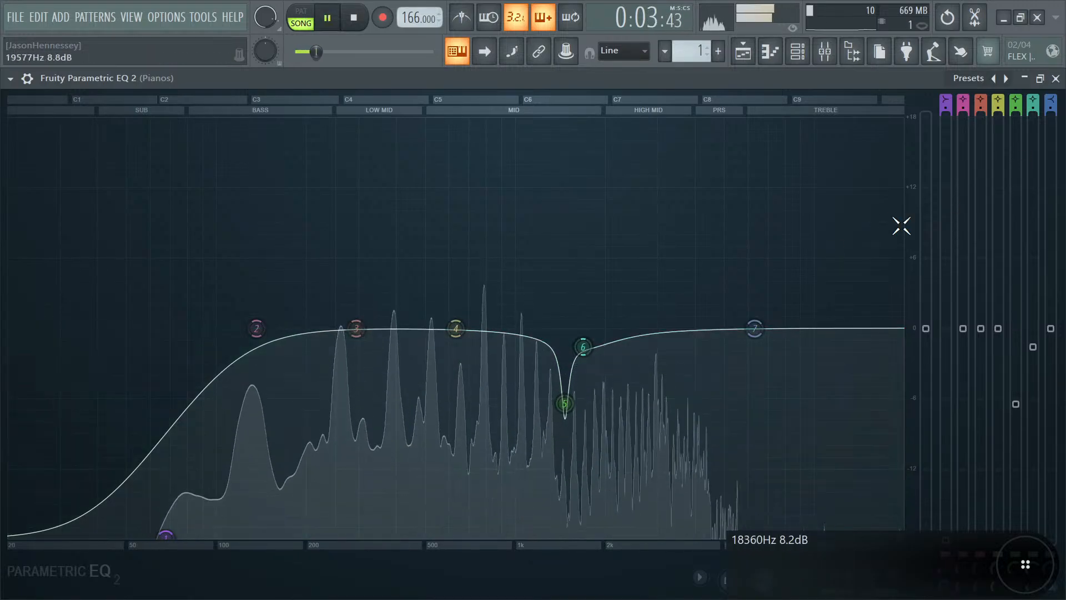
- Replay the song from the start while looking over the playlist, the mixer and the Close Grand melody notes
key(space)
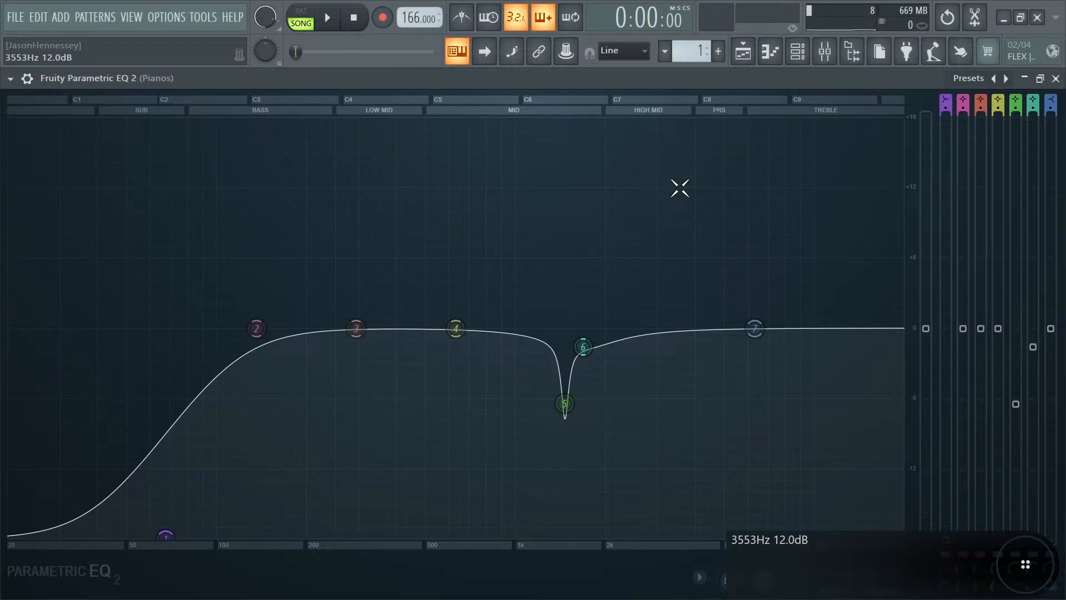
key(space)
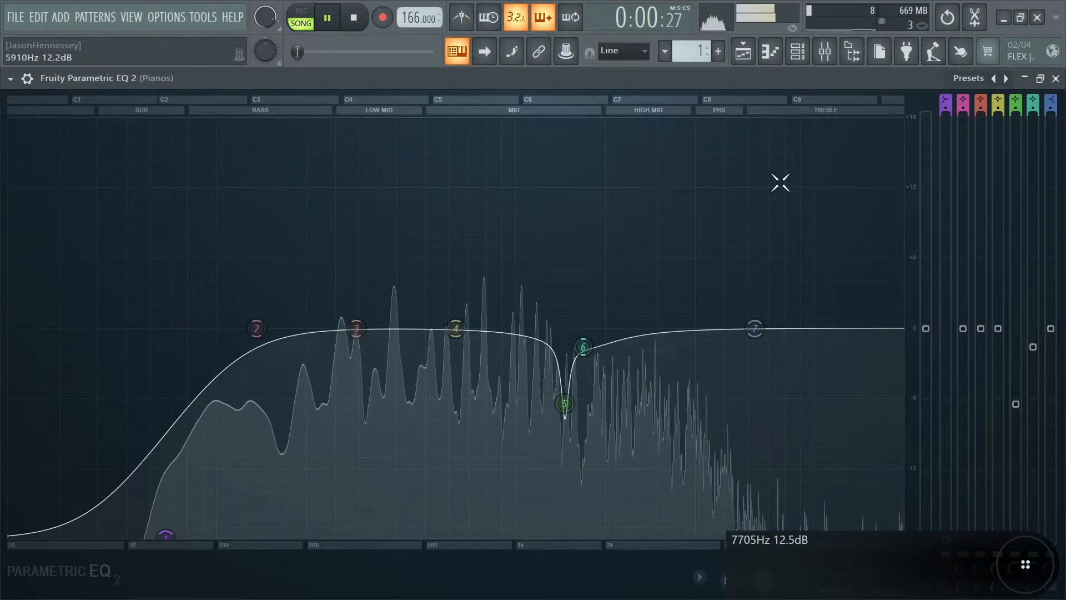
click(740, 46)
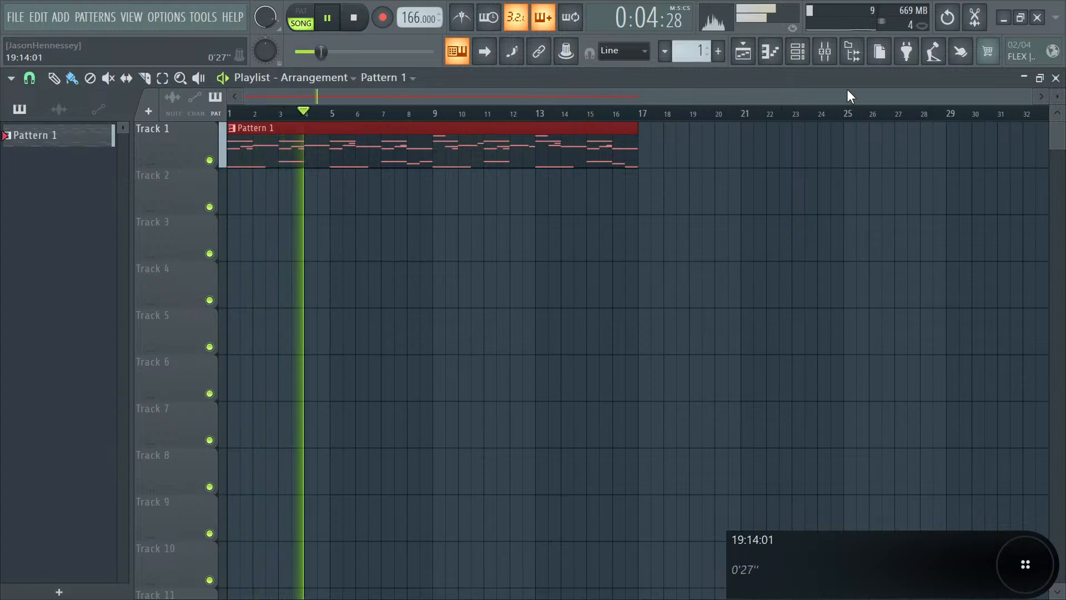
click(833, 55)
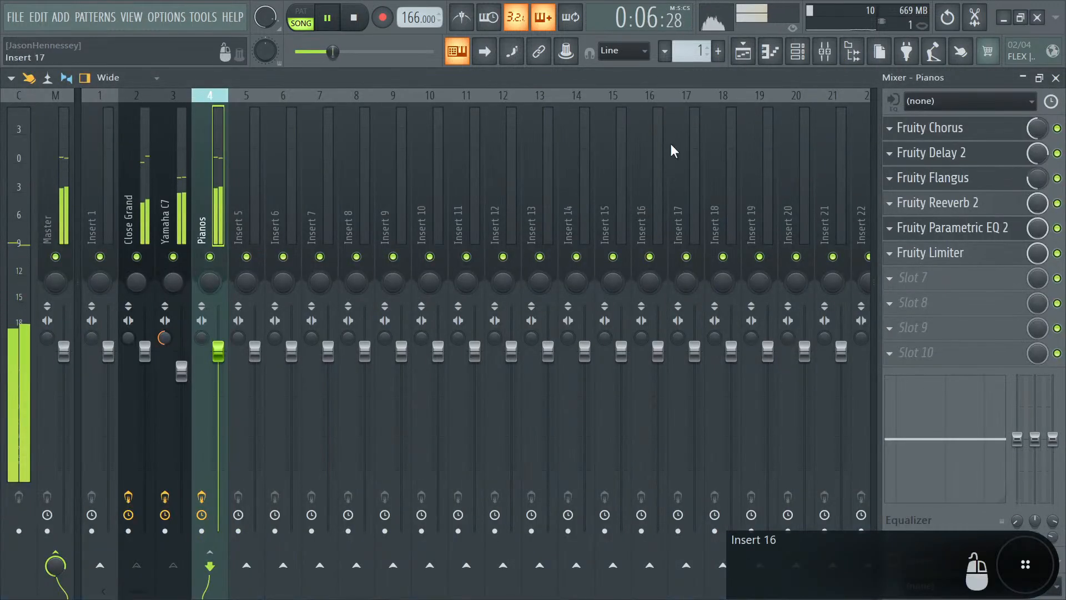
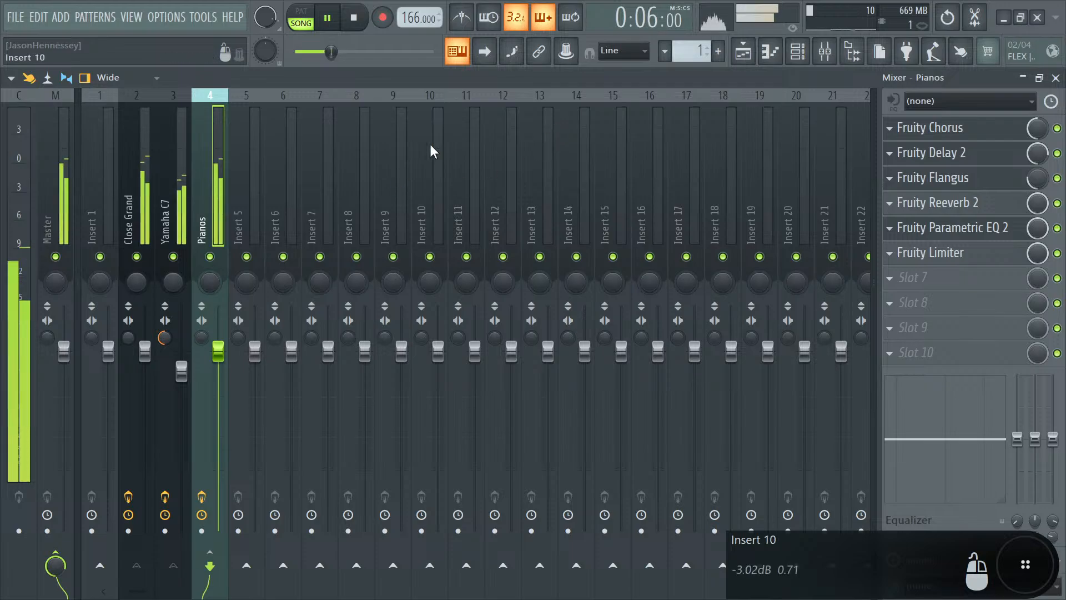
key(F5)
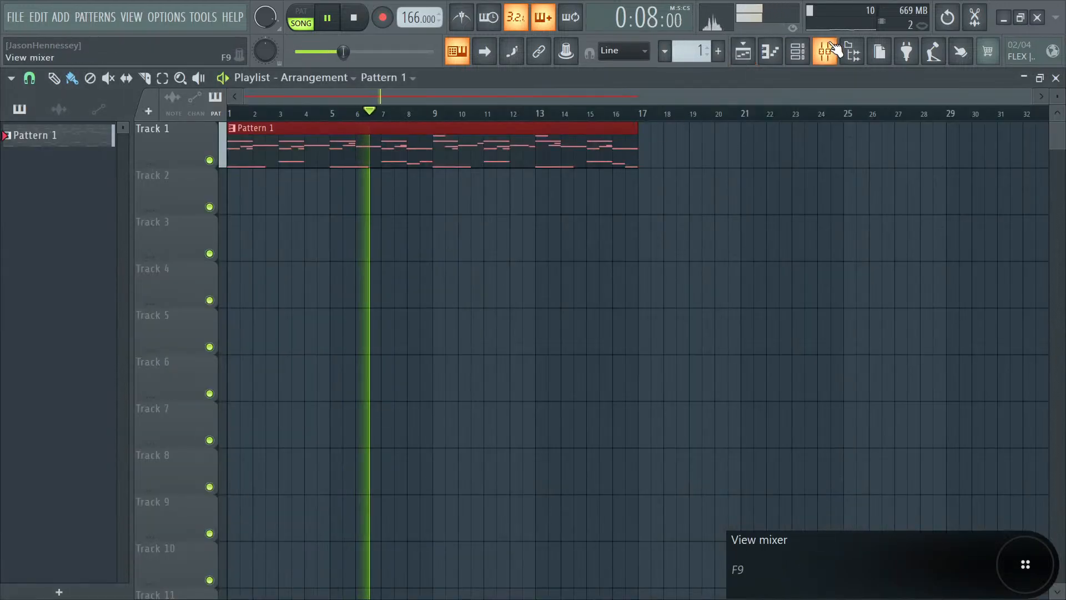
click(797, 51)
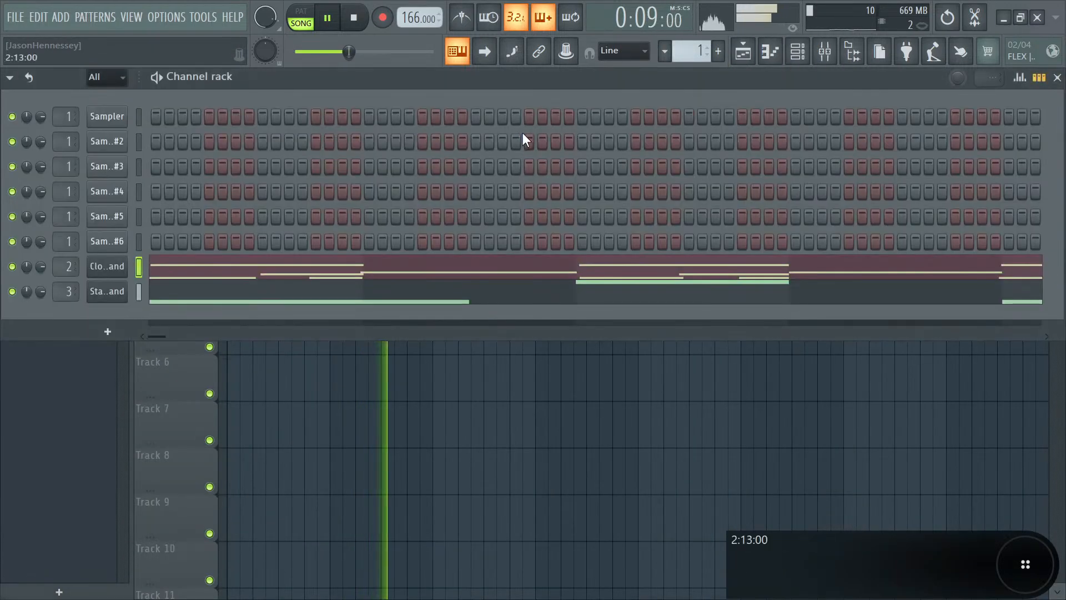
click(255, 274)
scroll(428, 321, down, 4)
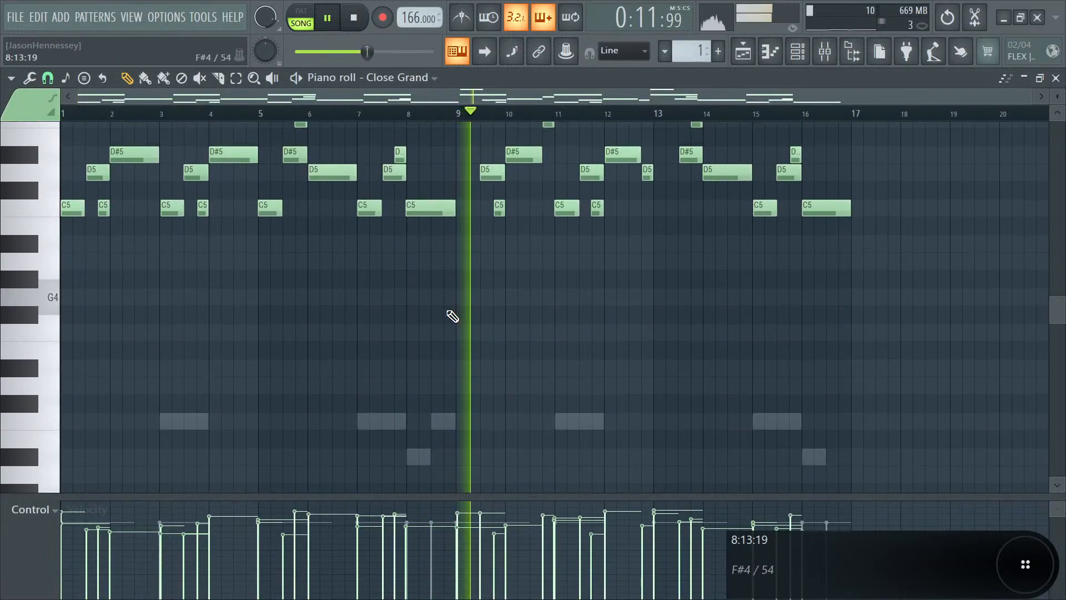
scroll(451, 313, up, 5)
- Slightly randomize the velocities of all Stage Grand notes, using bipolar levels and no random pattern
click(797, 51)
click(279, 295)
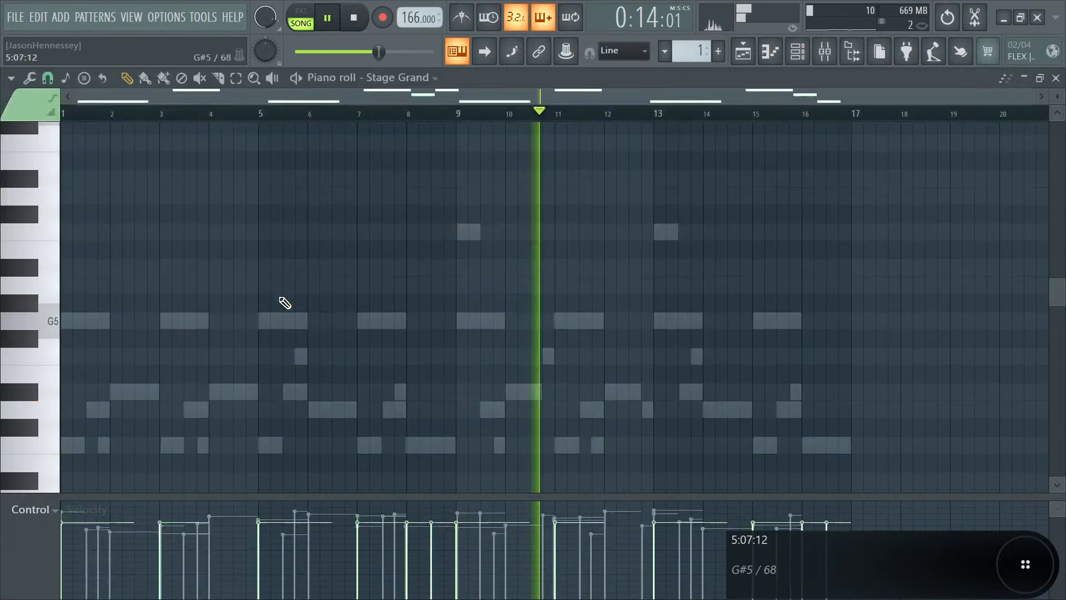
scroll(313, 296, down, 8)
scroll(343, 304, up, 3)
key(ctrl+a)
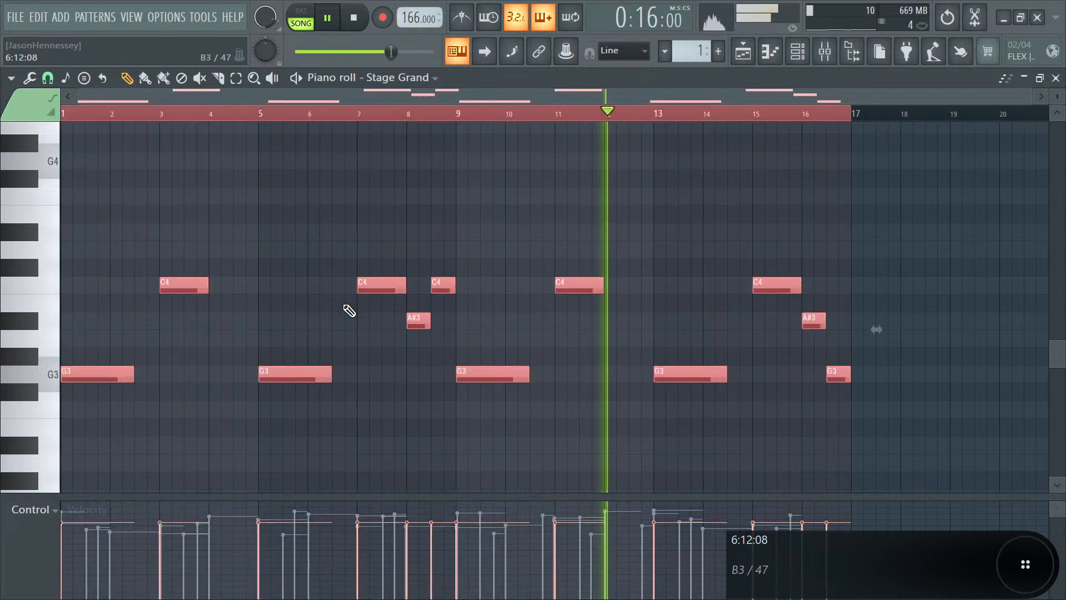
key(alt+r)
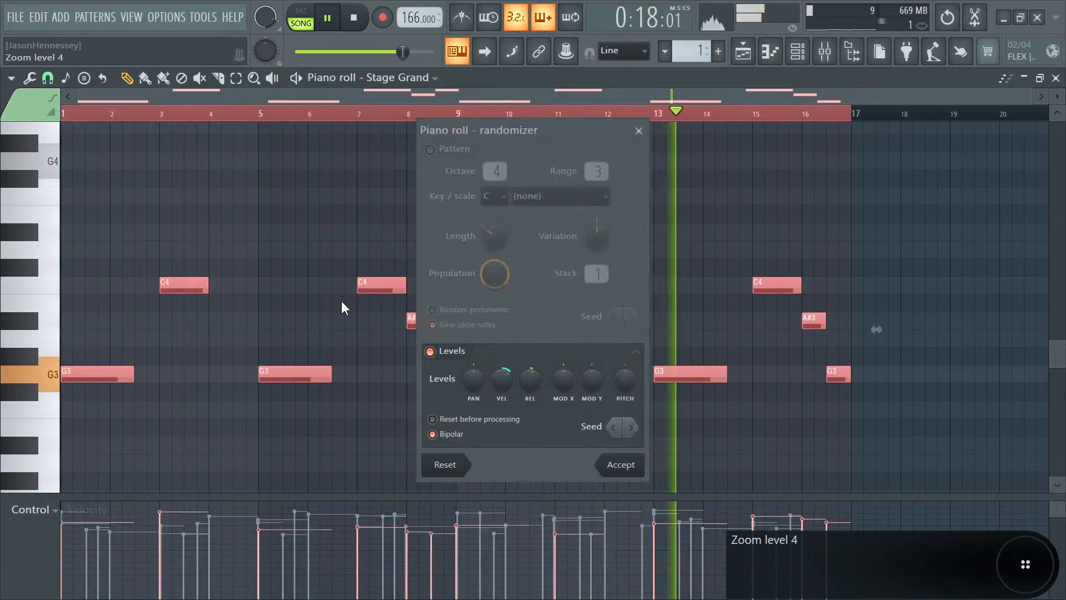
click(621, 470)
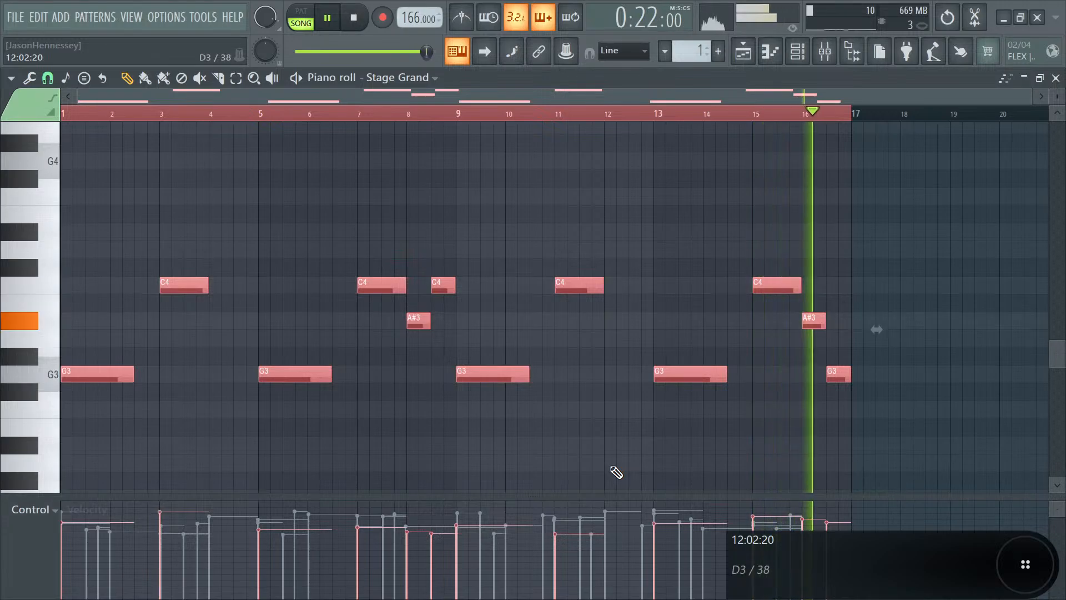
- Try stacking a short C4 note above the first G3 of the Stage Grand part, and undo it
scroll(355, 223, down, 5)
scroll(356, 223, up, 5)
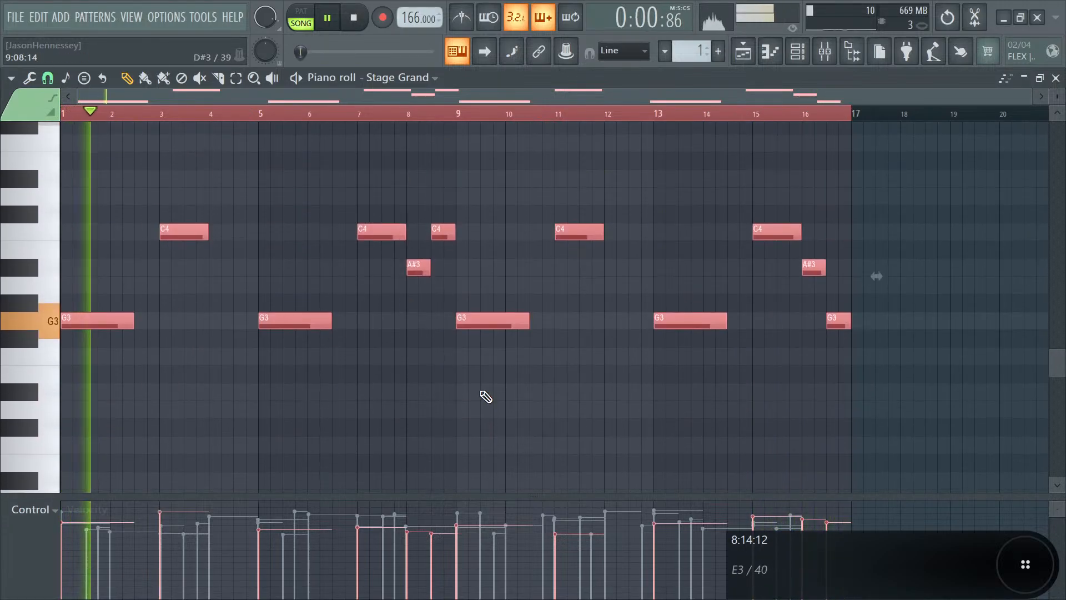
click(133, 290)
click(86, 250)
drag(85, 250, 43, 223)
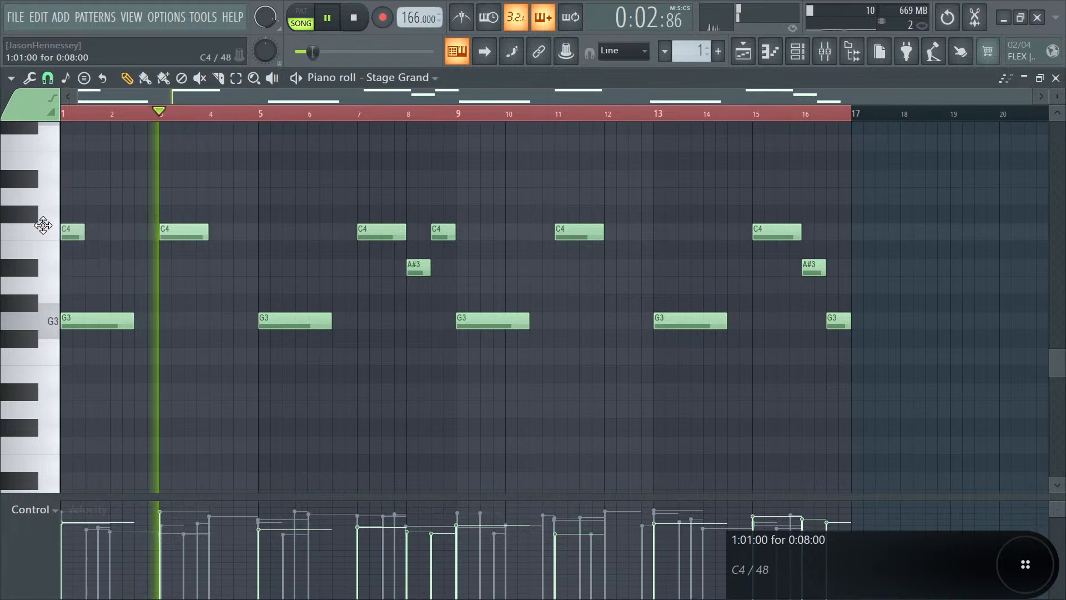
drag(89, 198, 68, 426)
key(ctrl+z)
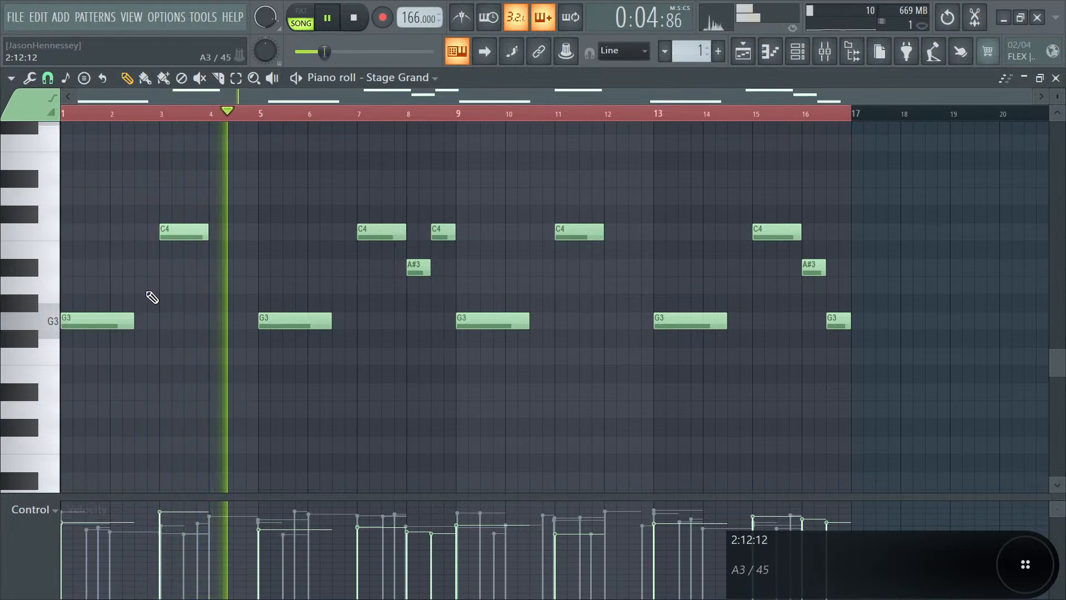
- Quantize the start times of all Stage Grand notes with the dotted eighths template at partial strength
key(ctrl+a)
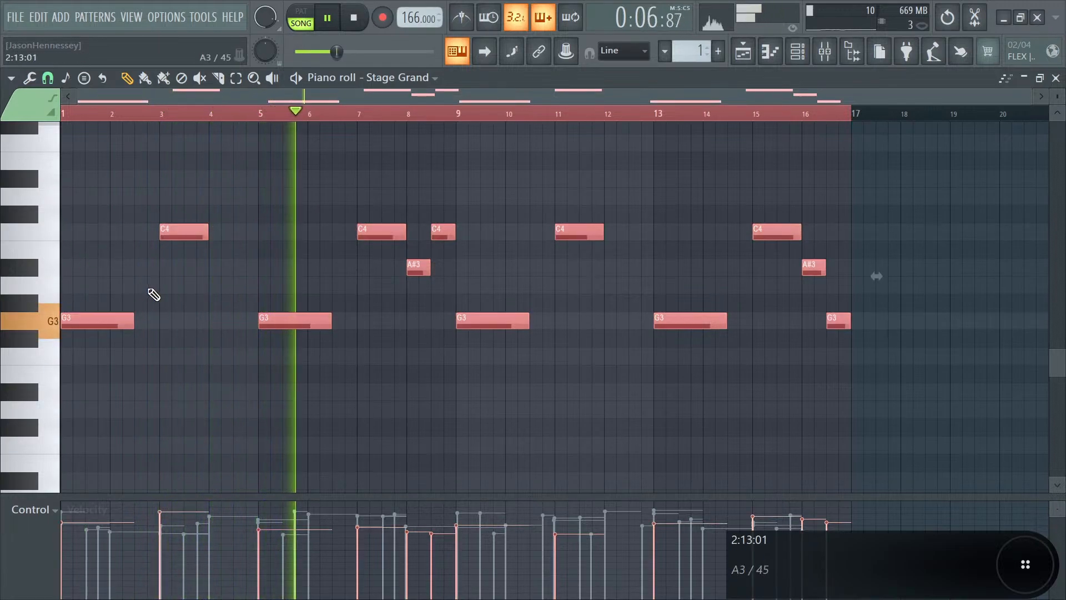
key(alt+q)
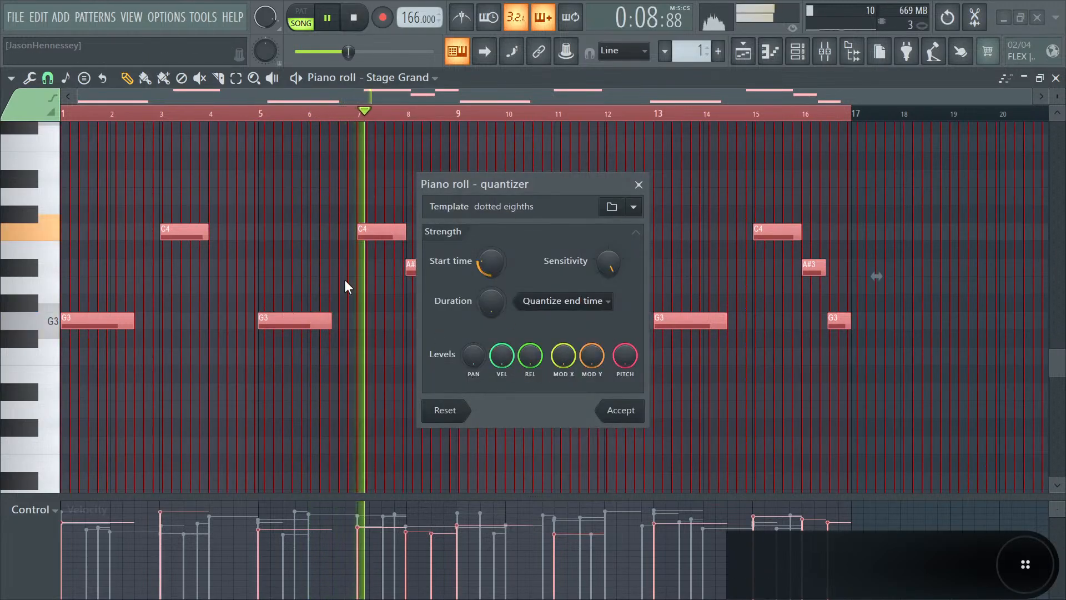
click(618, 409)
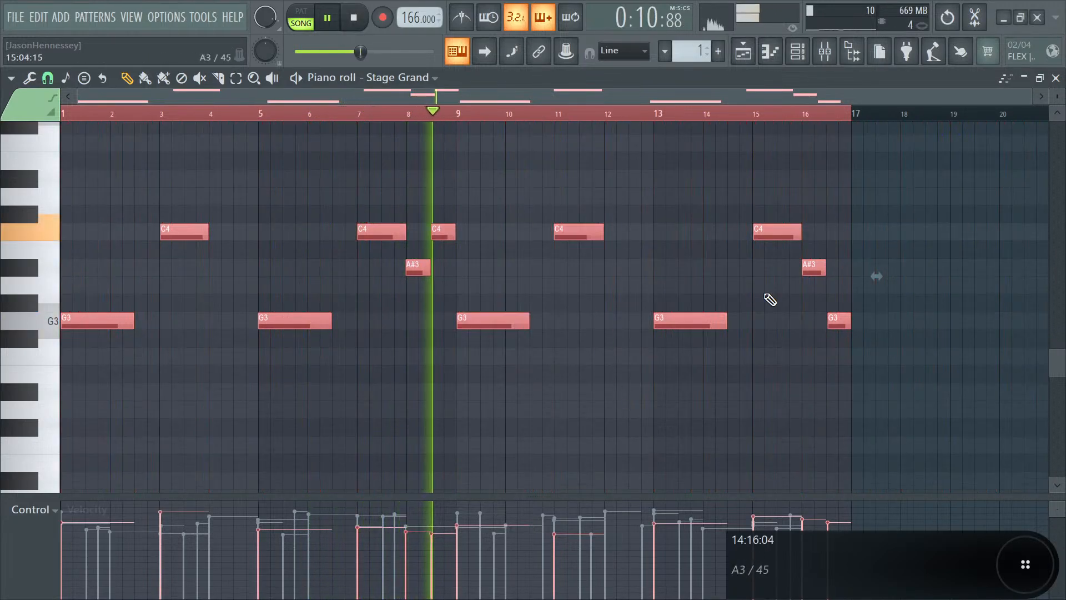
- Select the bar 5 G3, the bar 8 A#3 and the C4 notes in bars 11 and 15, and nudge them slightly later
drag(417, 262, 281, 385)
drag(805, 188, 758, 259)
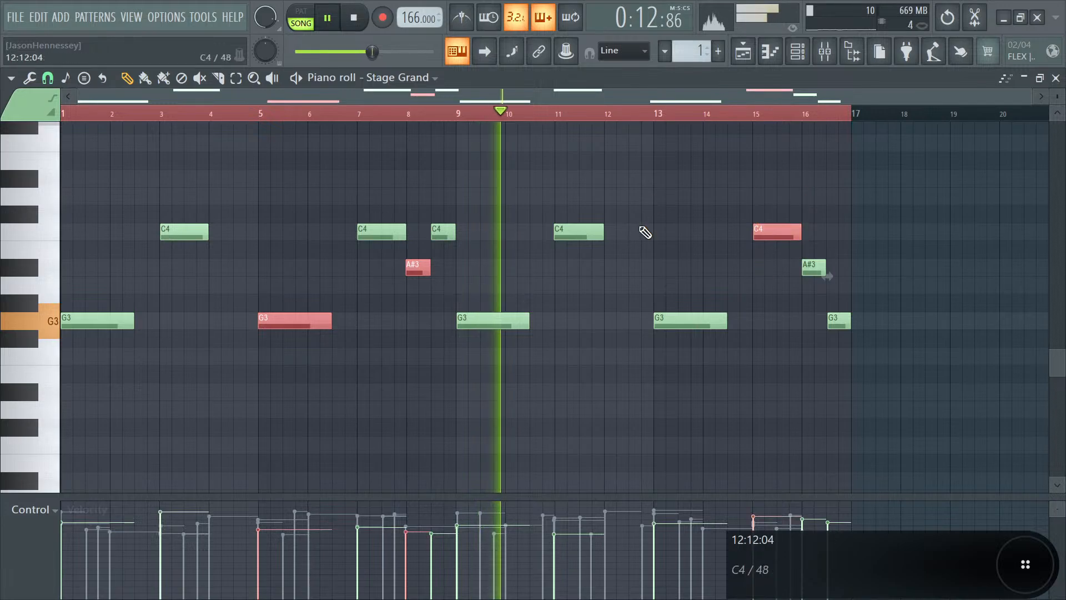
drag(619, 198, 589, 256)
scroll(581, 223, up, 8)
scroll(628, 228, up, 4)
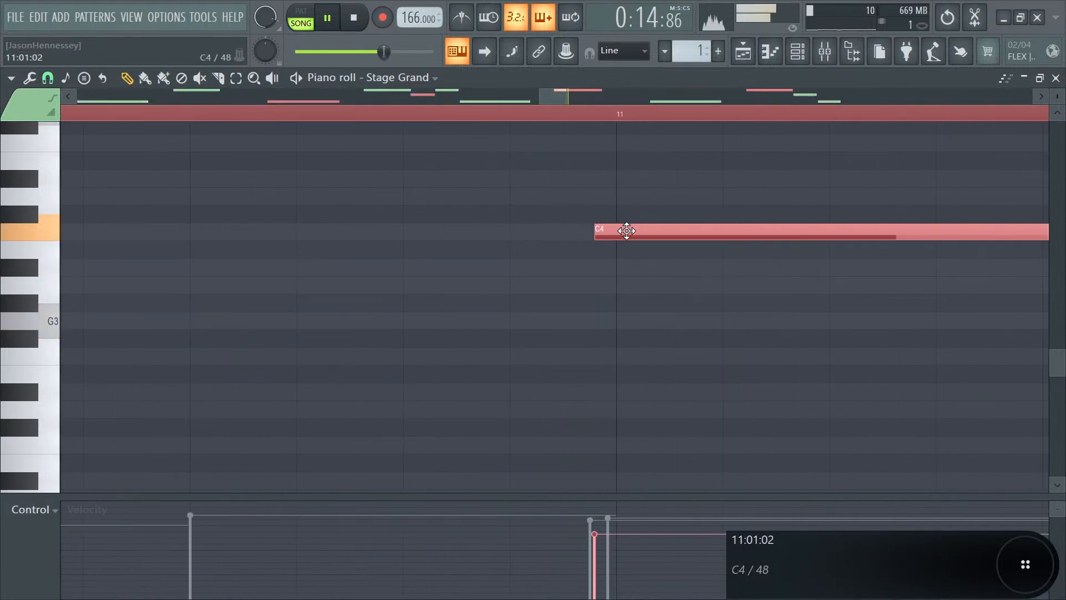
scroll(669, 344, down, 10)
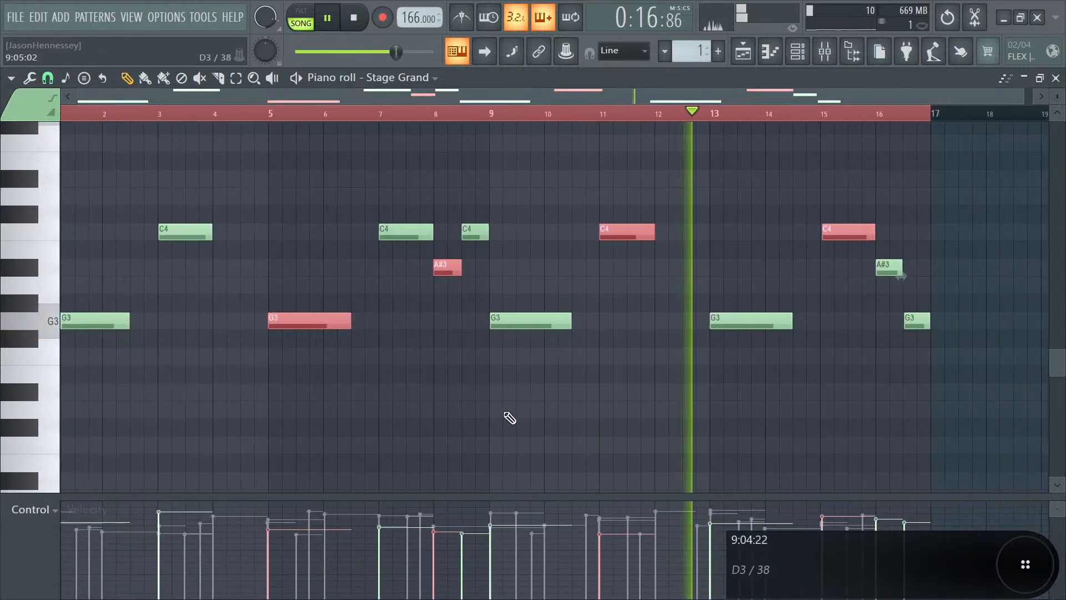
ctrl+click(507, 405)
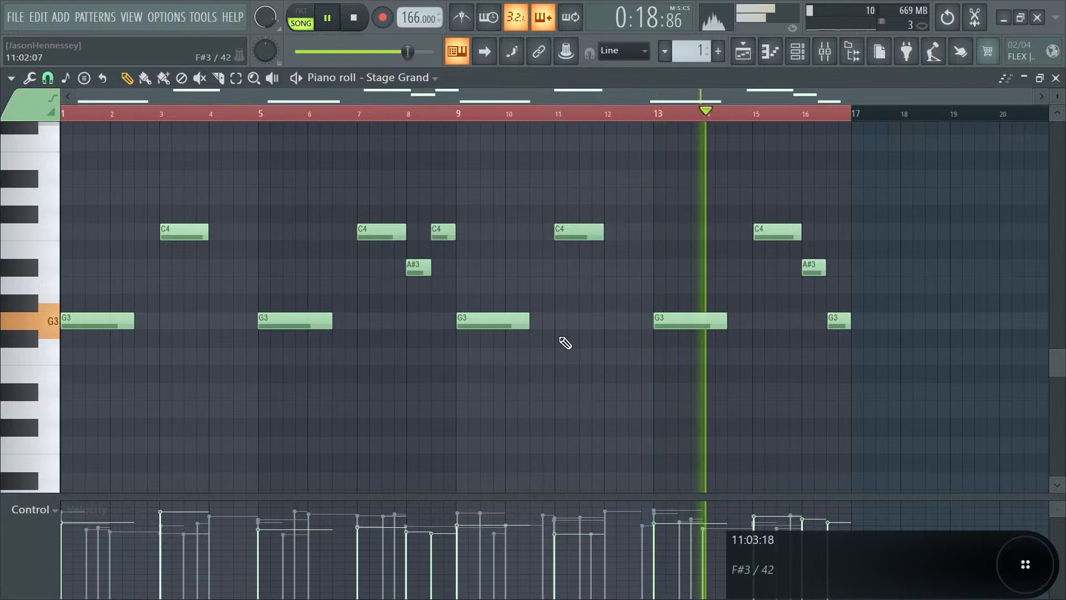
- Stop playback, open the Close Grand part for editing and show its note panning
key(space)
click(805, 59)
click(196, 272)
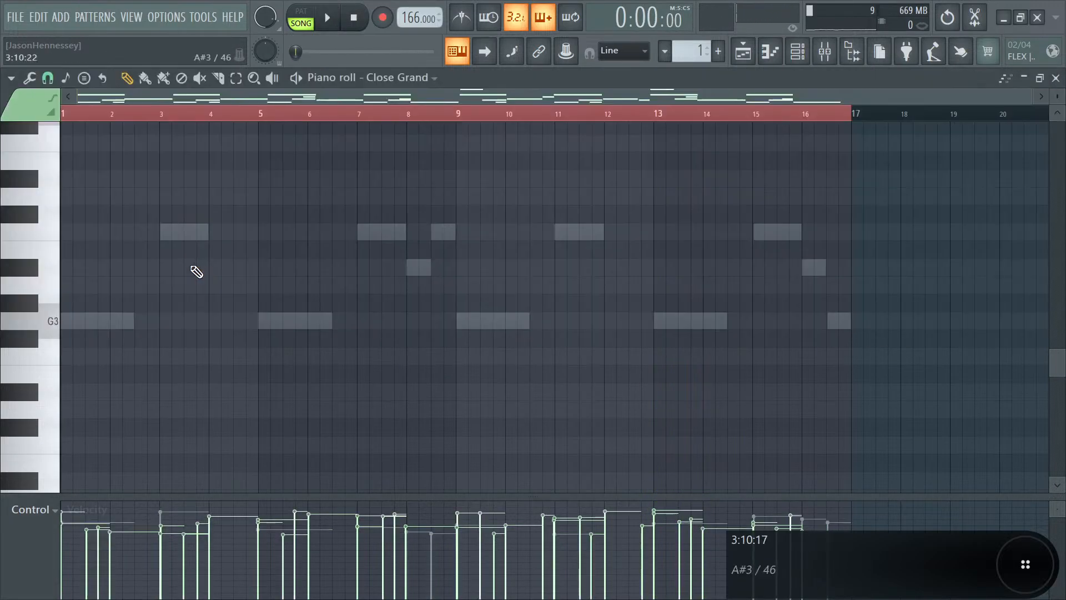
scroll(29, 519, up, 1)
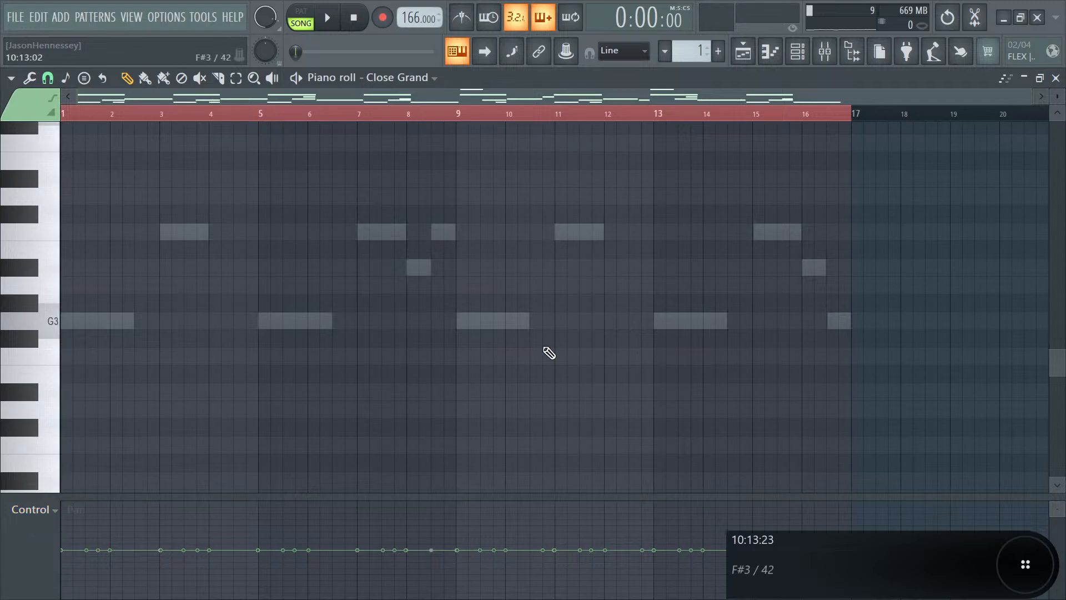
- Pan Close Grand's opening C5 notes in bars 1, 3, 5, 7 and G5 notes in bars 9, 11, 13, 15 strongly left, right, right, left
double_click(477, 324)
scroll(494, 319, up, 5)
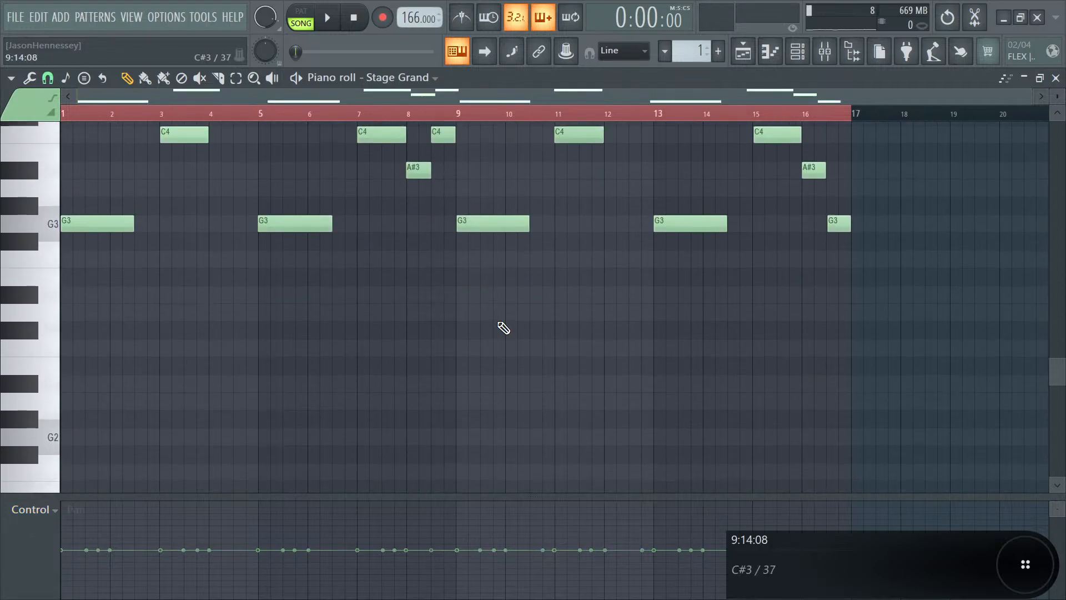
double_click(436, 286)
scroll(219, 436, up, 5)
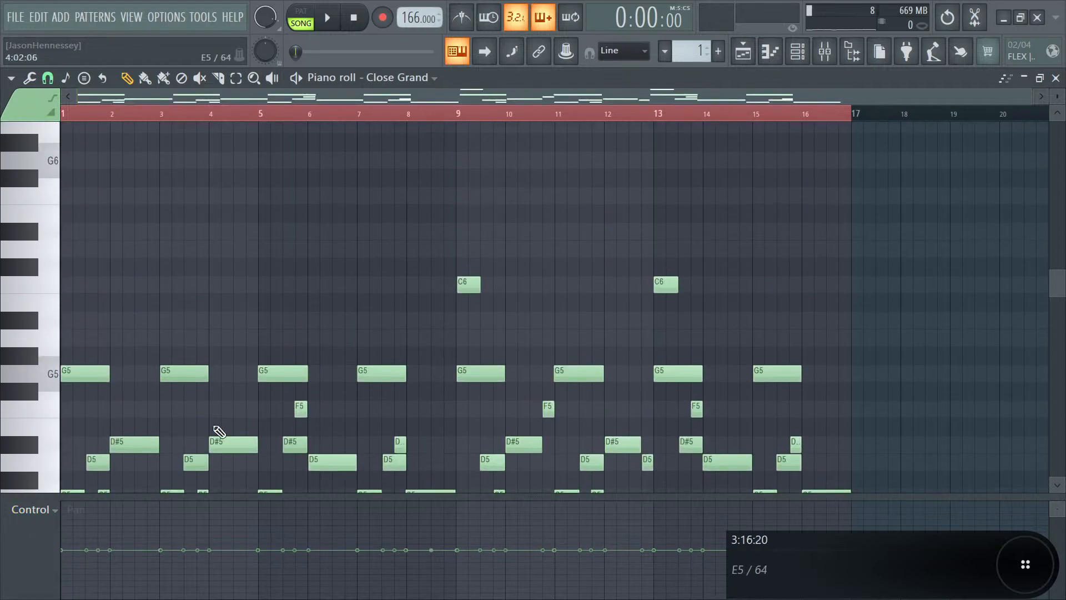
scroll(46, 352, down, 4)
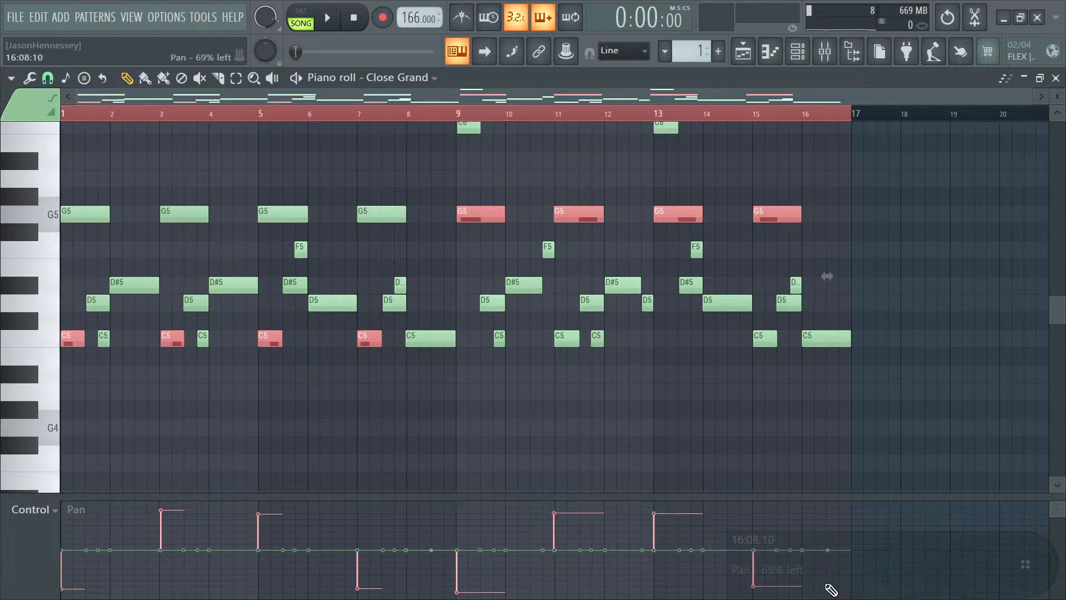
click(966, 357)
- Briefly play the panned melody from the start, and open the Stage Grand part for editing
key(space)
click(798, 55)
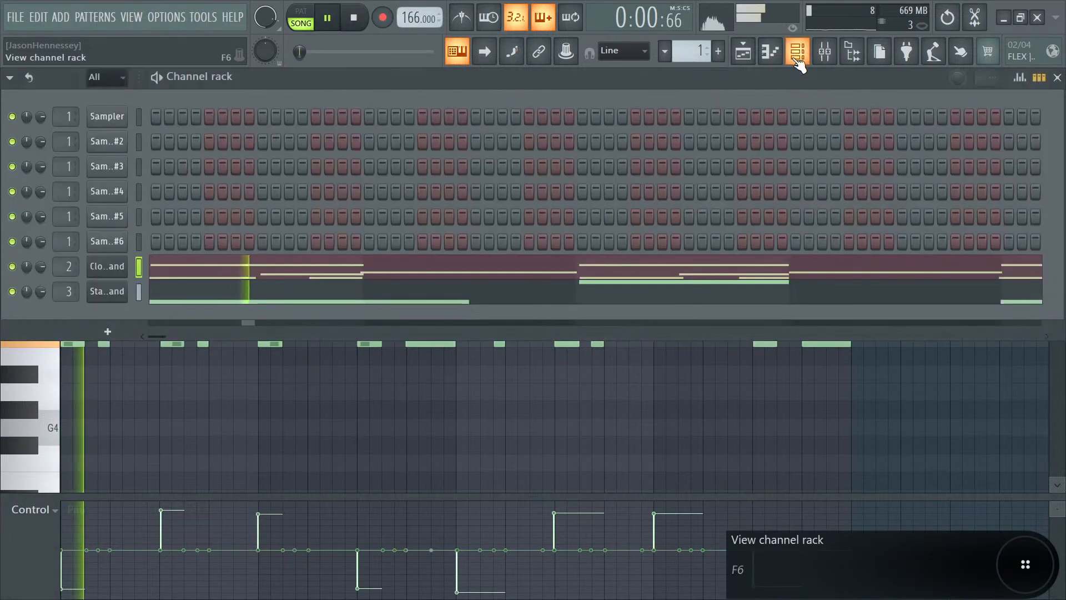
key(space)
click(194, 300)
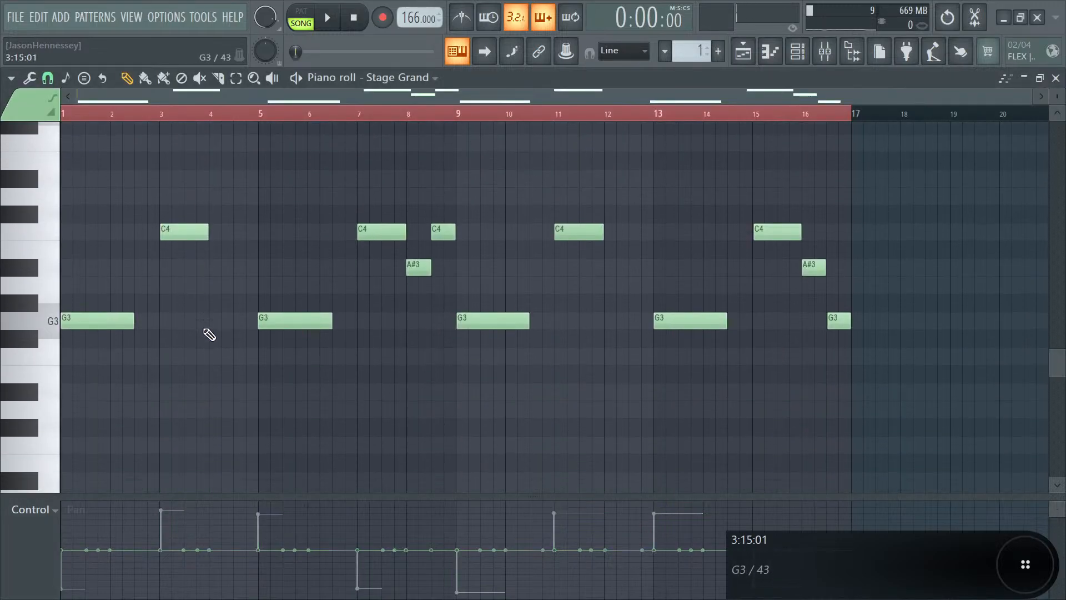
- Pan the Stage Grand notes that open each odd-numbered bar strongly to the opposite side of the melody, repeating right, left, left, right
scroll(204, 330, up, 3)
scroll(362, 276, down, 2)
scroll(349, 299, up, 1)
drag(124, 355, 69, 439)
drag(195, 315, 171, 378)
drag(328, 410, 309, 434)
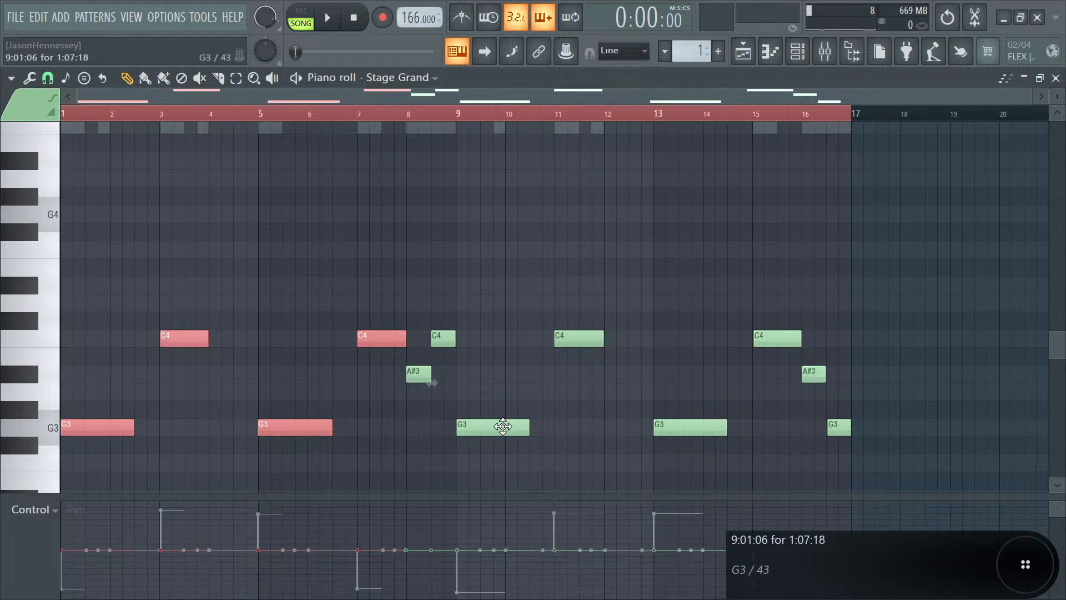
drag(533, 414, 515, 429)
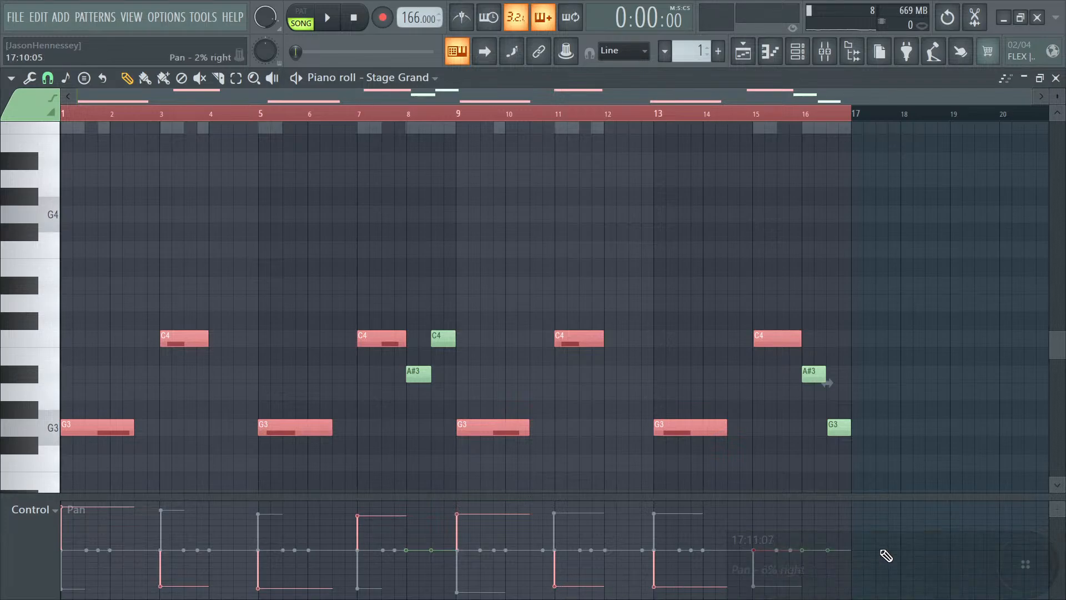
drag(783, 536, 785, 514)
- Play the song from the start to check the panning of both parts, and return to the channel list
key(space)
click(833, 305)
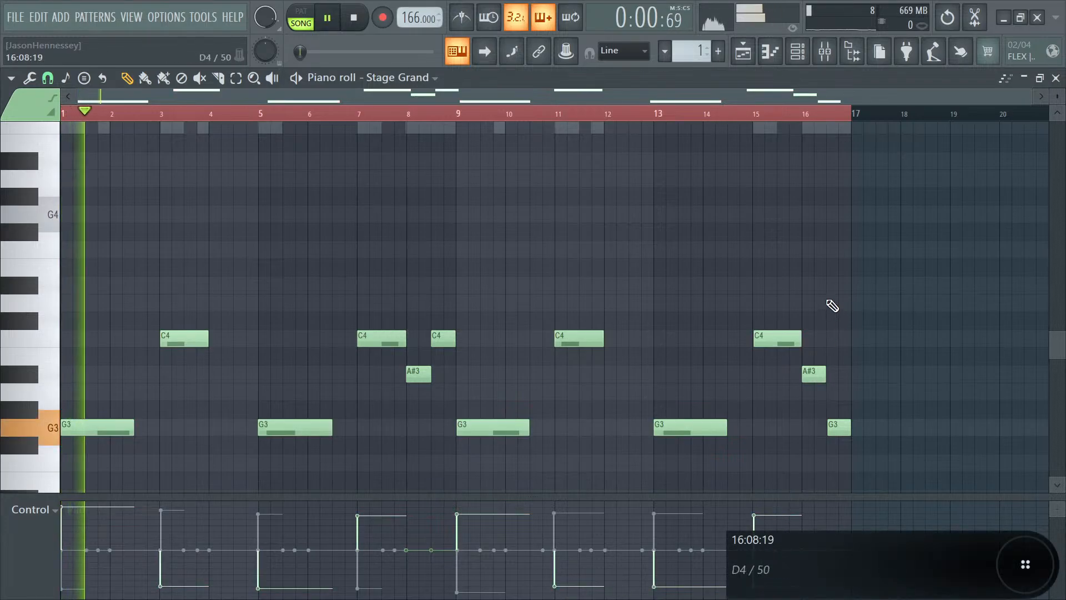
scroll(611, 191, down, 3)
scroll(578, 277, up, 2)
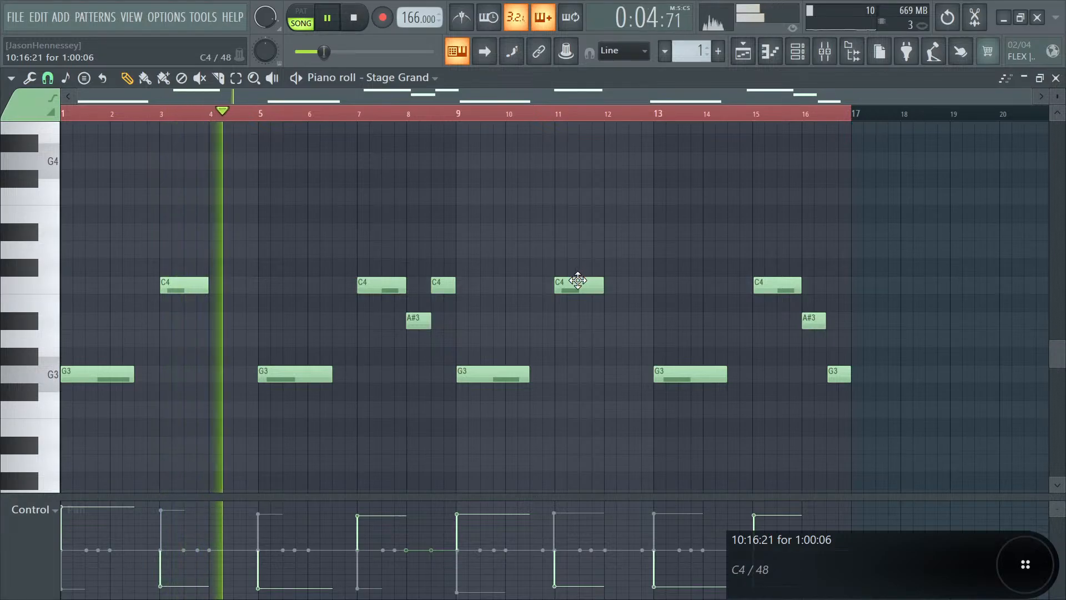
click(799, 54)
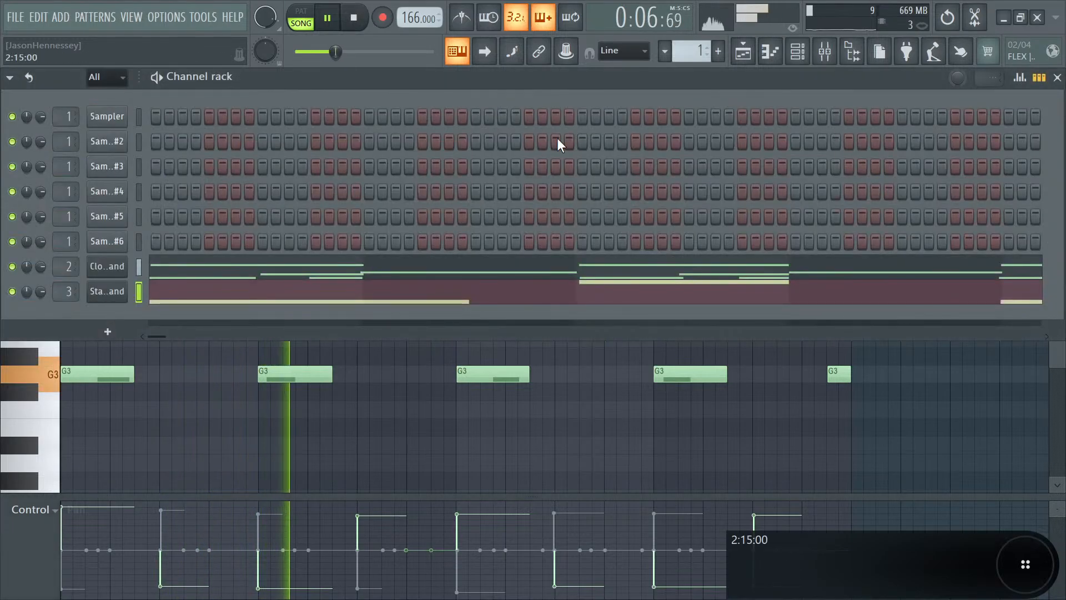
key(space)
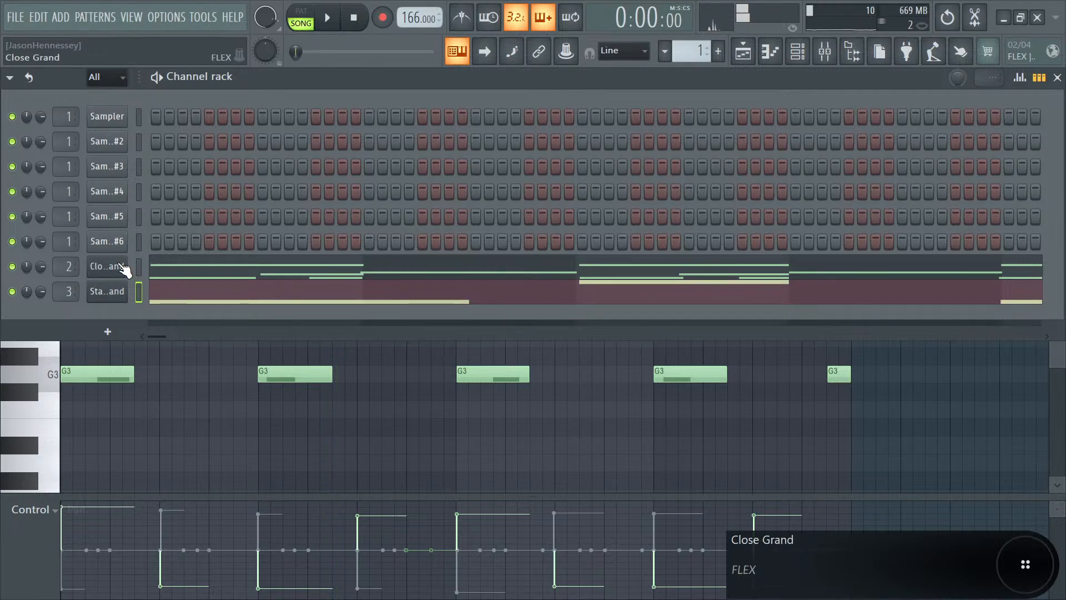
- Add another FLEX instrument with the Grand Piano preset from the Essential Pianos library
click(110, 332)
click(332, 85)
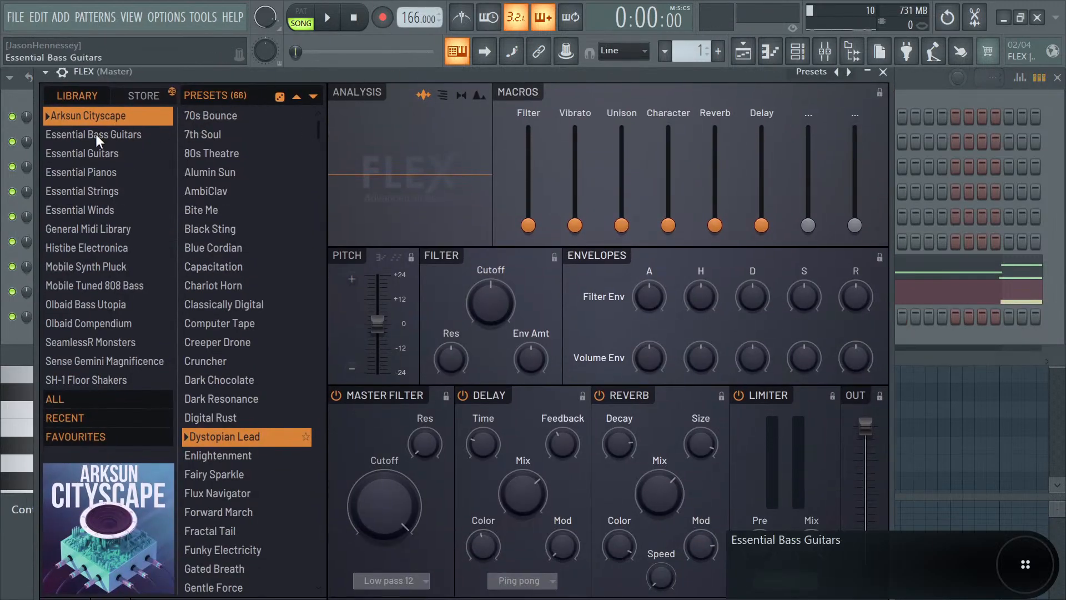
click(105, 176)
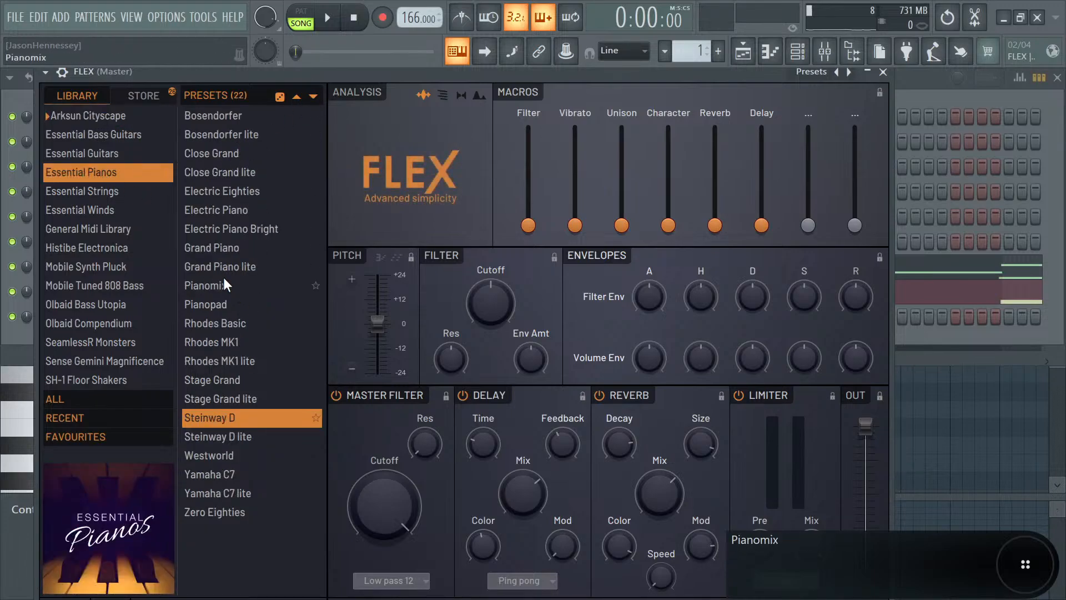
click(235, 248)
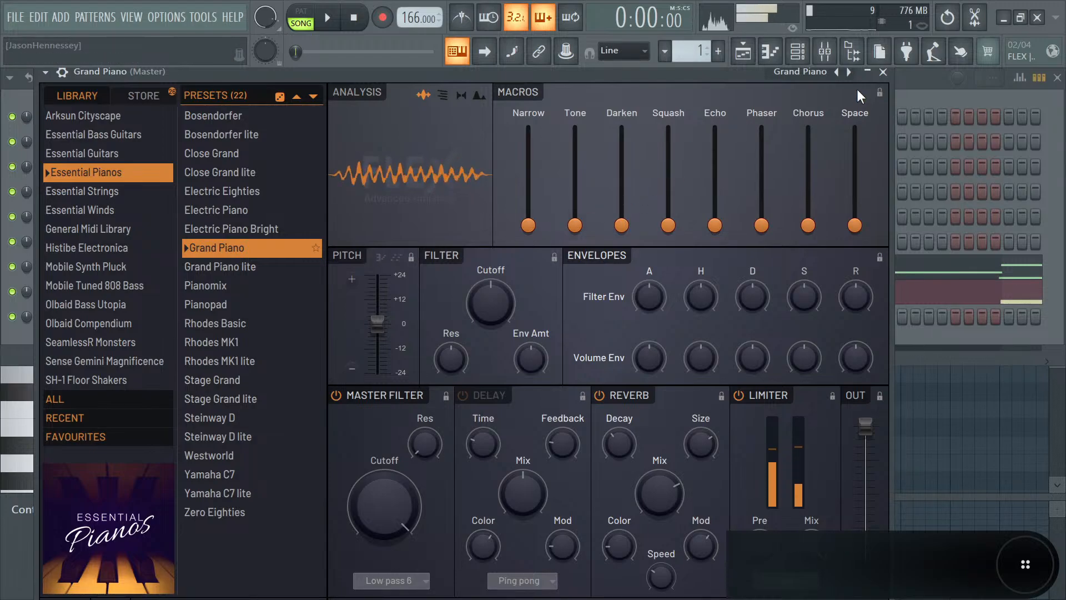
click(883, 73)
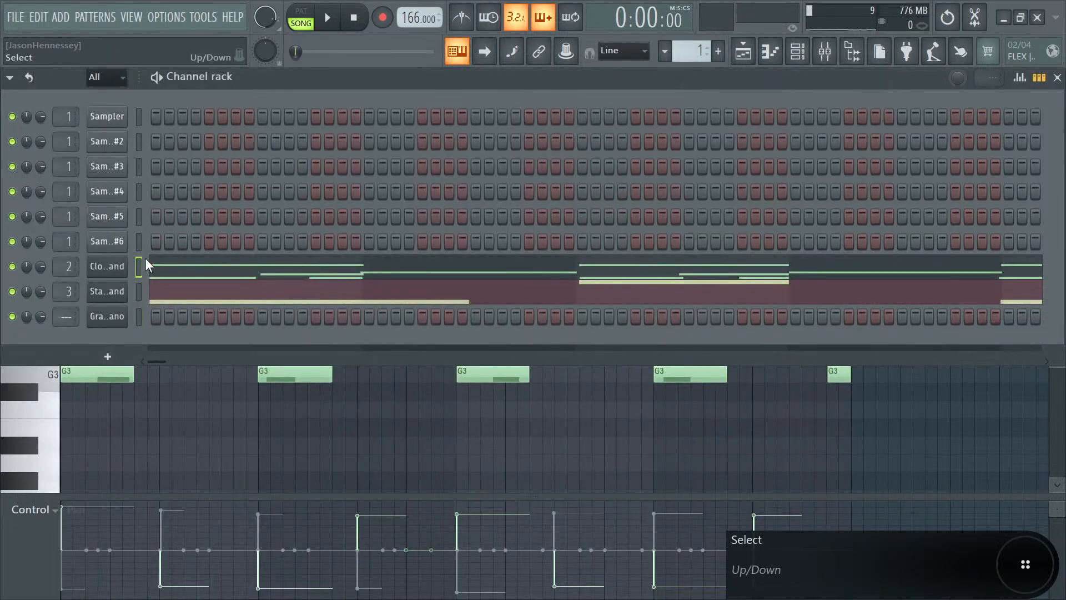
- Move the Grand Piano channel above Stage Grand and copy the Close Grand melody into it
key(alt+Up)
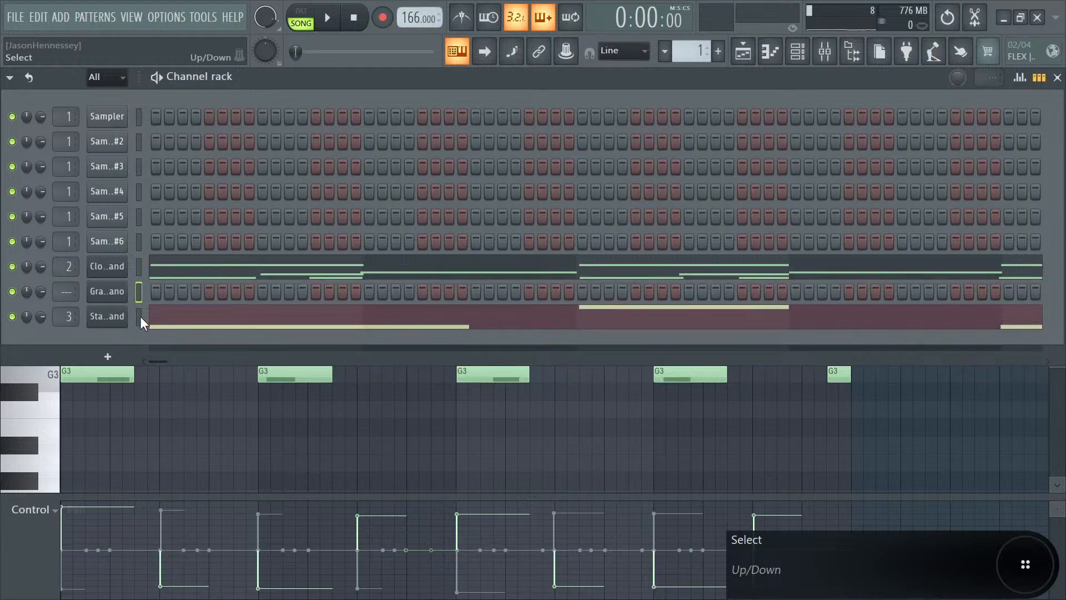
key(ctrl+c)
click(136, 296)
key(ctrl+v)
- Transpose all Grand Piano notes up one octave and lower their velocities while the song plays
key(space)
click(178, 293)
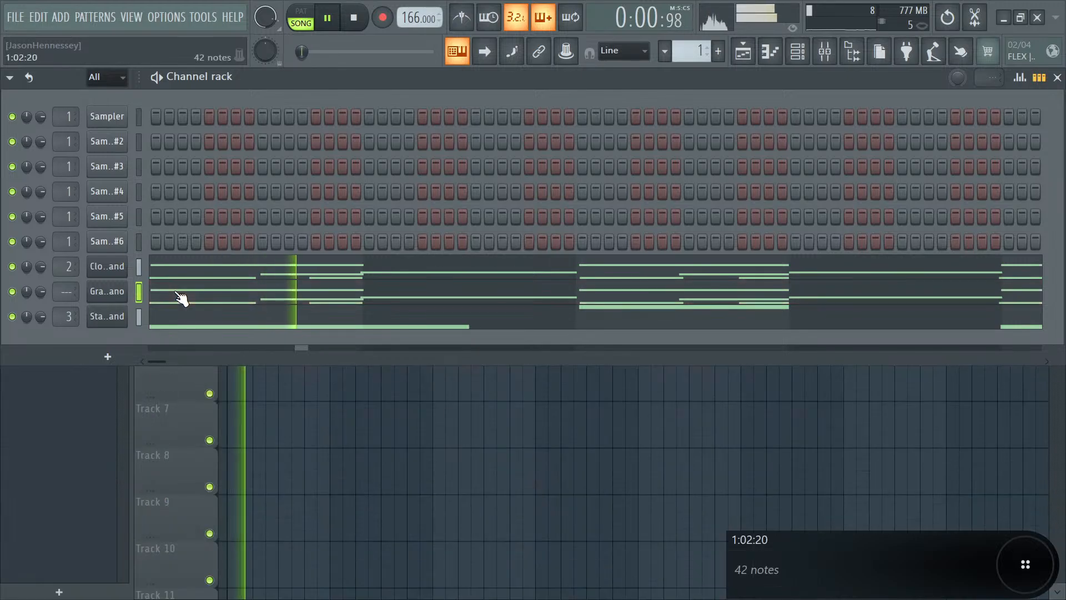
scroll(217, 285, up, 6)
key(ctrl+a)
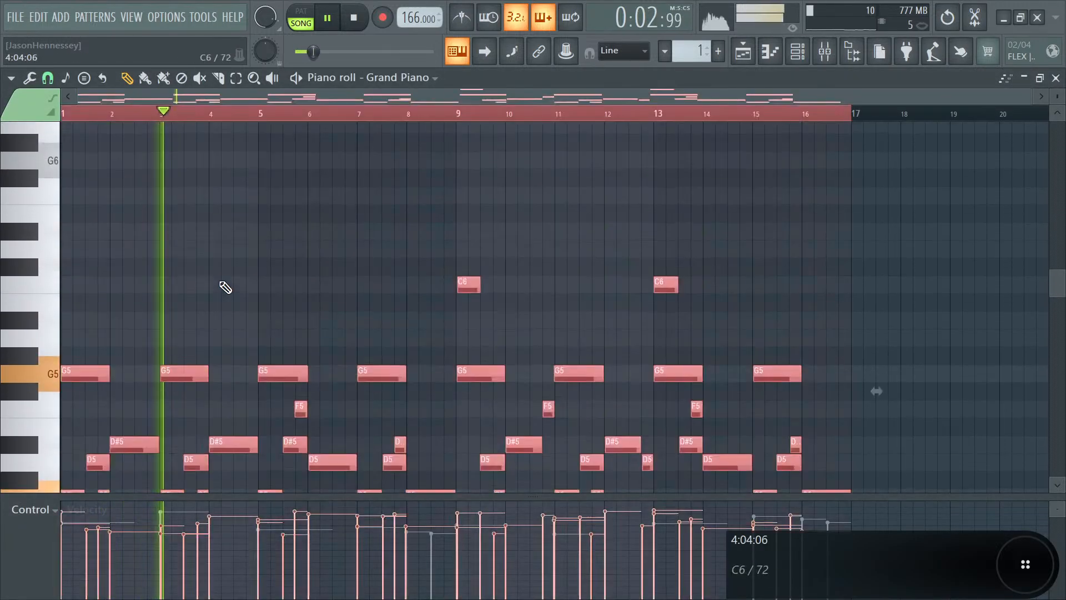
key(ctrl+Up)
scroll(219, 280, up, 1)
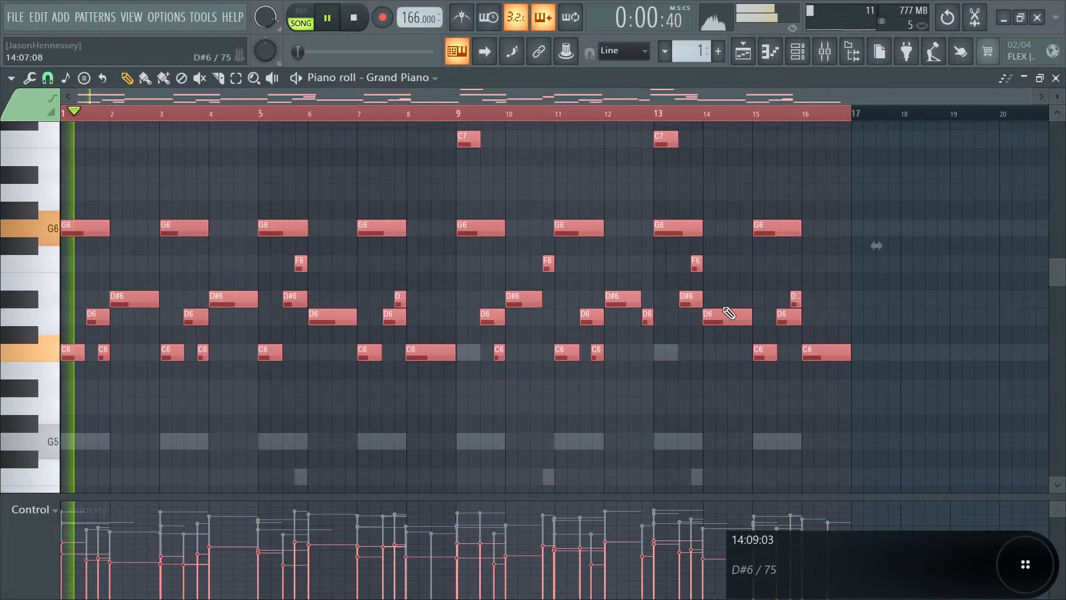
key(ctrl+d)
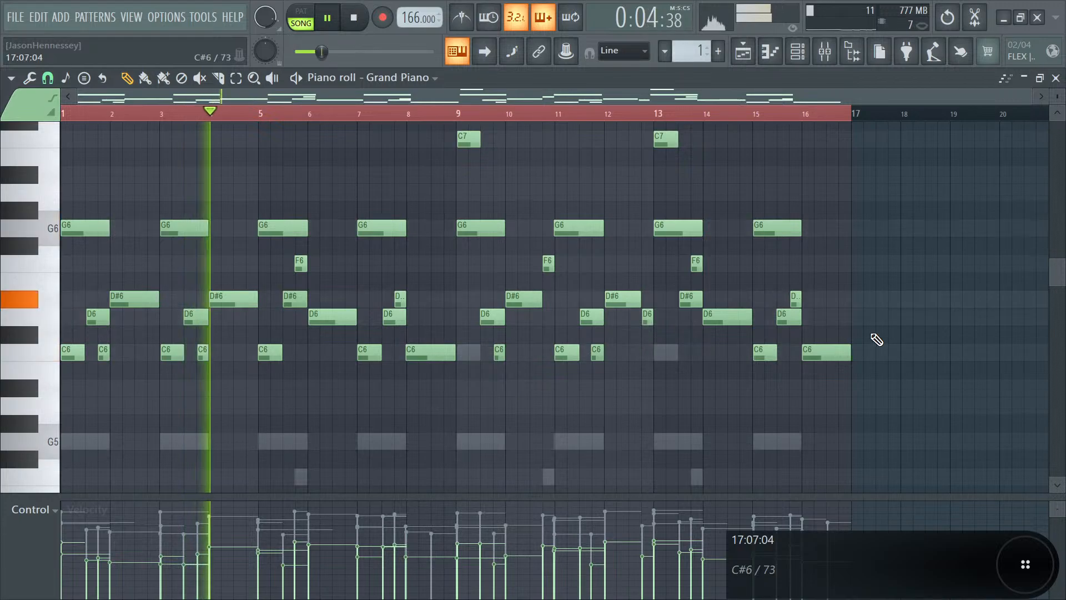
- Assign the Grand Piano channel to its own mixer track and move that track beside Yamaha C7
click(830, 58)
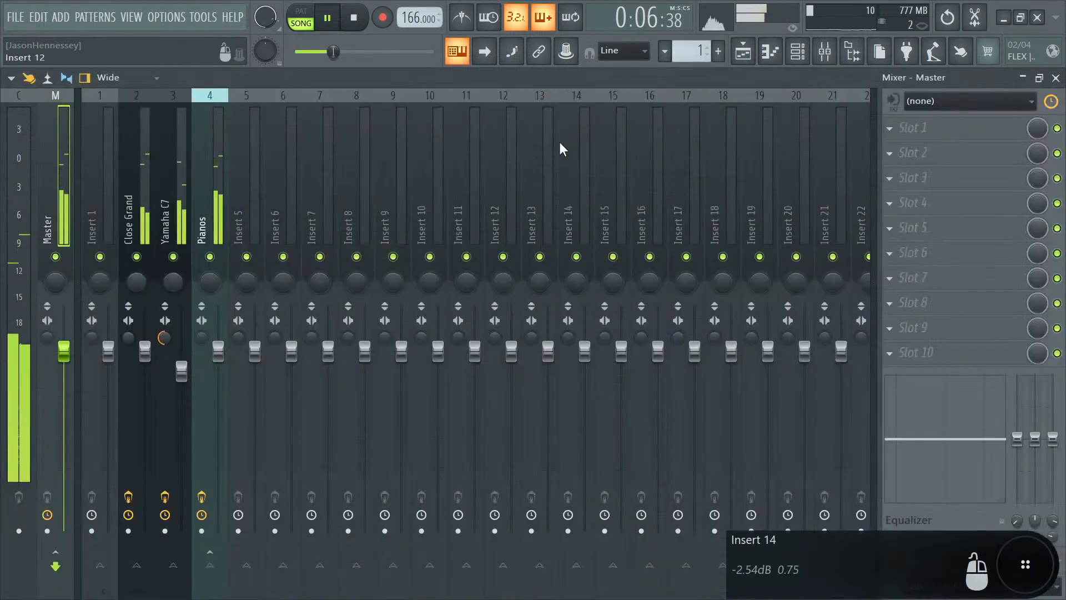
click(797, 54)
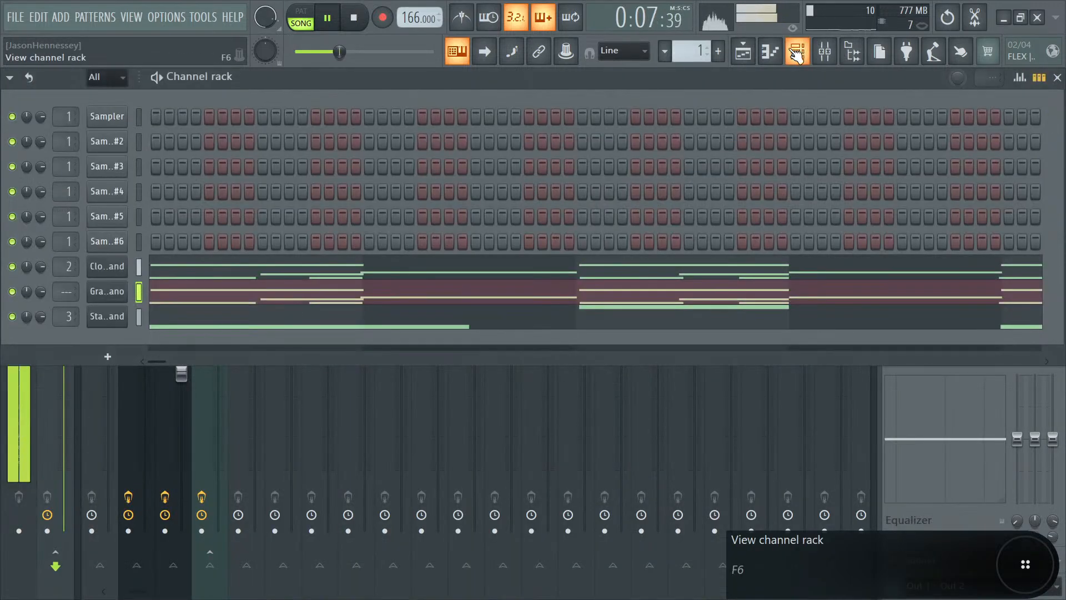
click(141, 287)
click(229, 421)
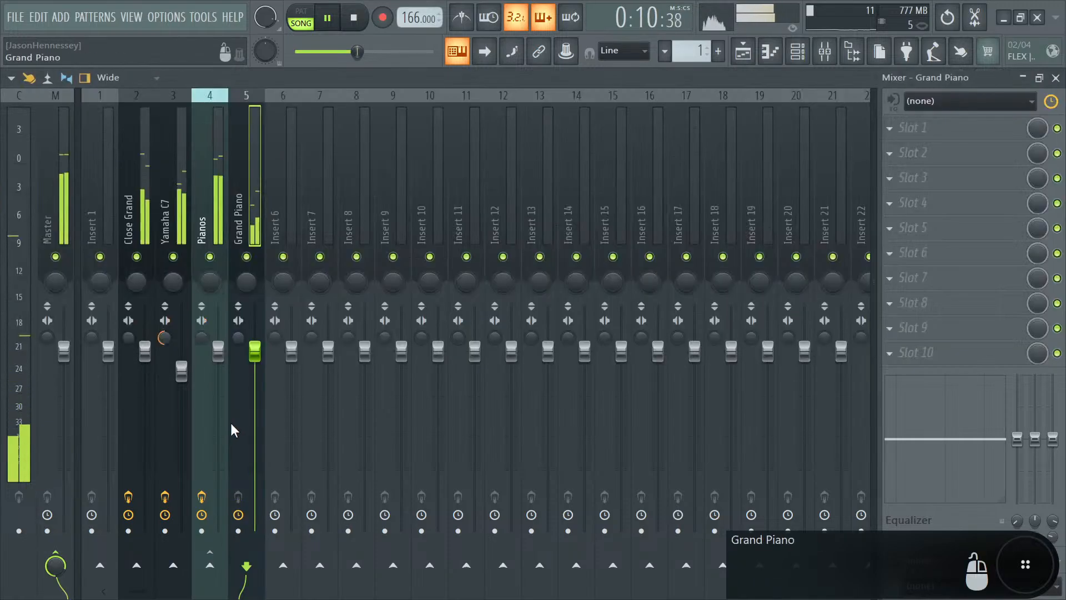
key(alt+Left)
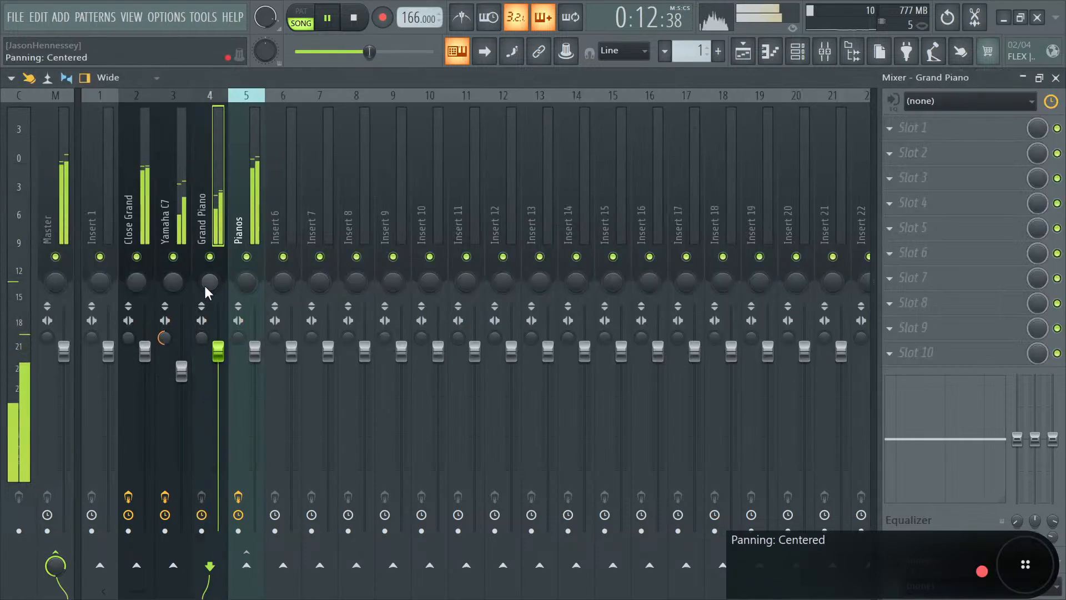
- Raise the Grand Piano mixer track's volume slightly and route it to the Pianos track
drag(219, 353, 219, 340)
ctrl+click(247, 567)
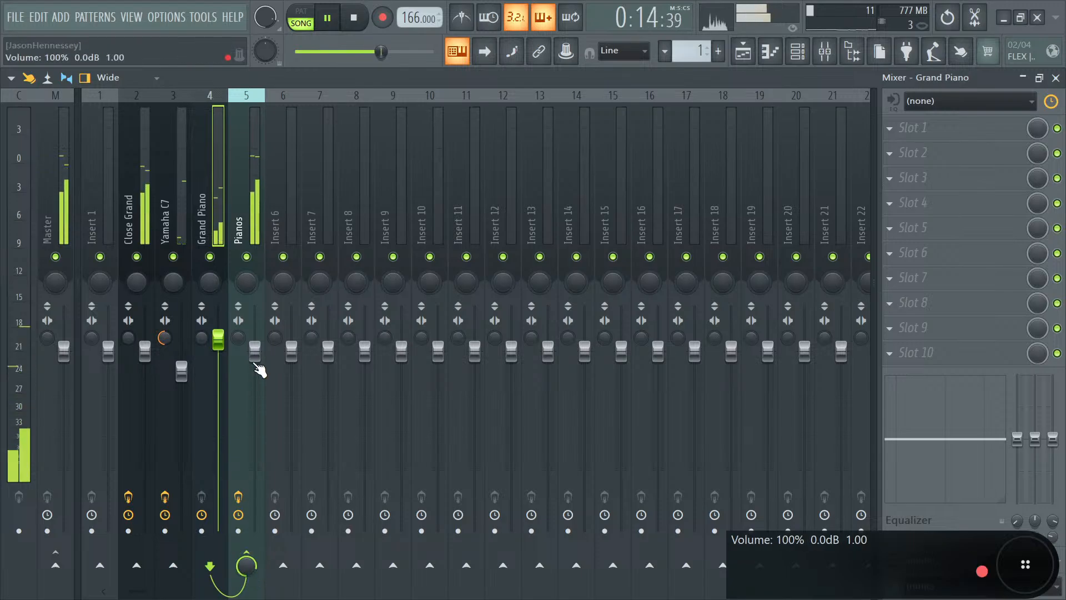
- Check the Pianos track's Fruity Limiter and Fruity Parametric EQ 2, and lower the track's volume very slightly
click(253, 188)
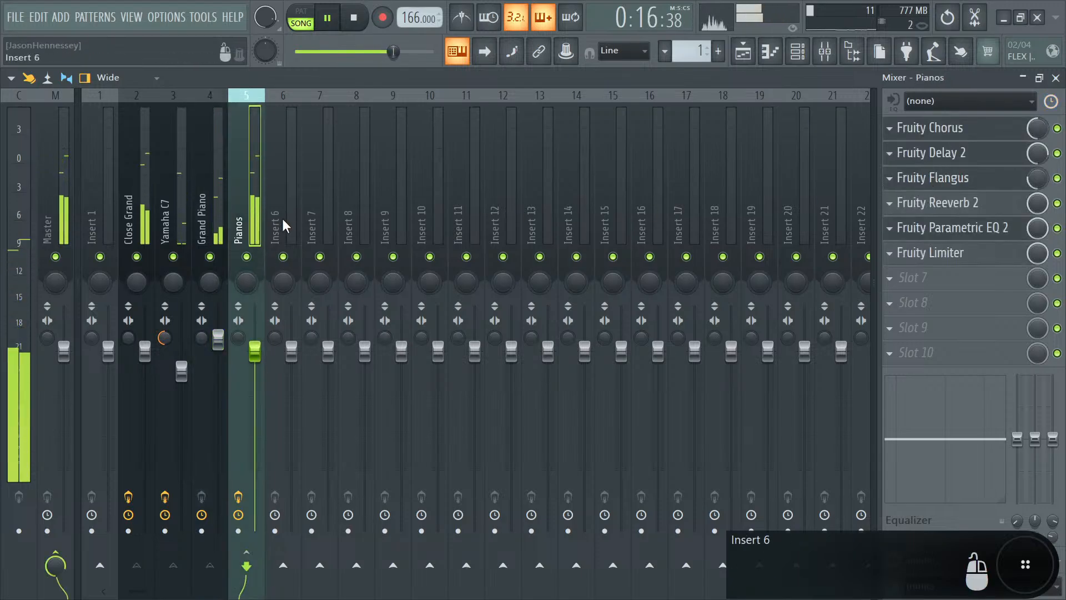
click(208, 212)
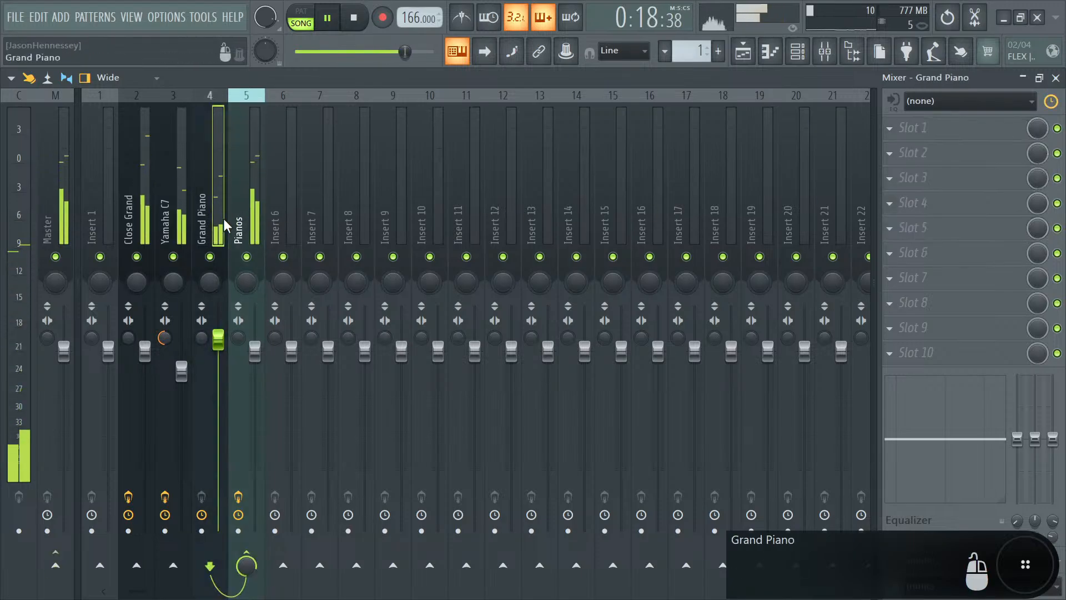
click(242, 233)
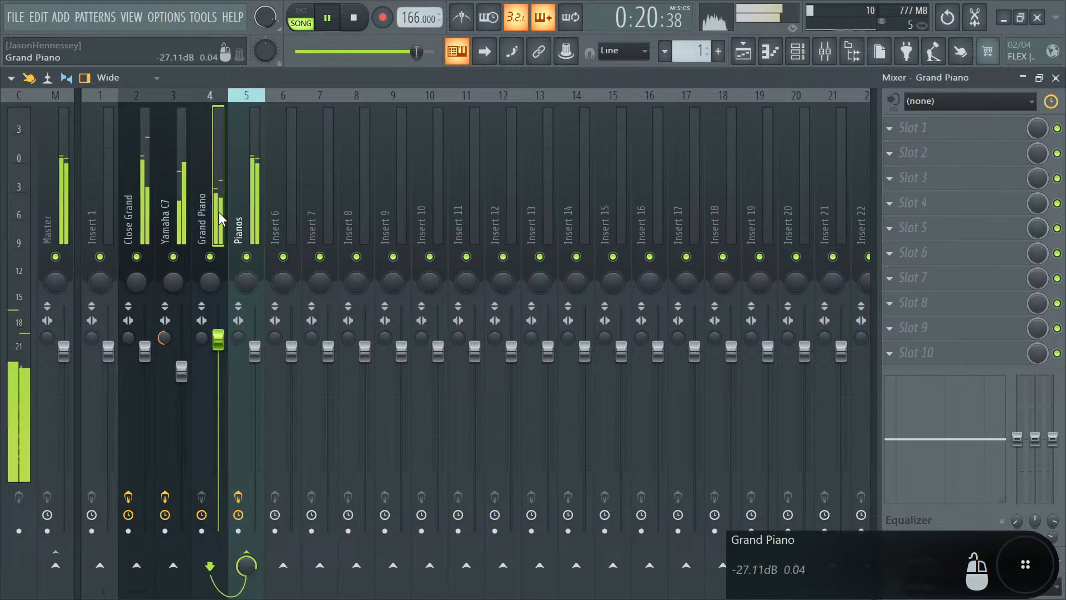
click(244, 228)
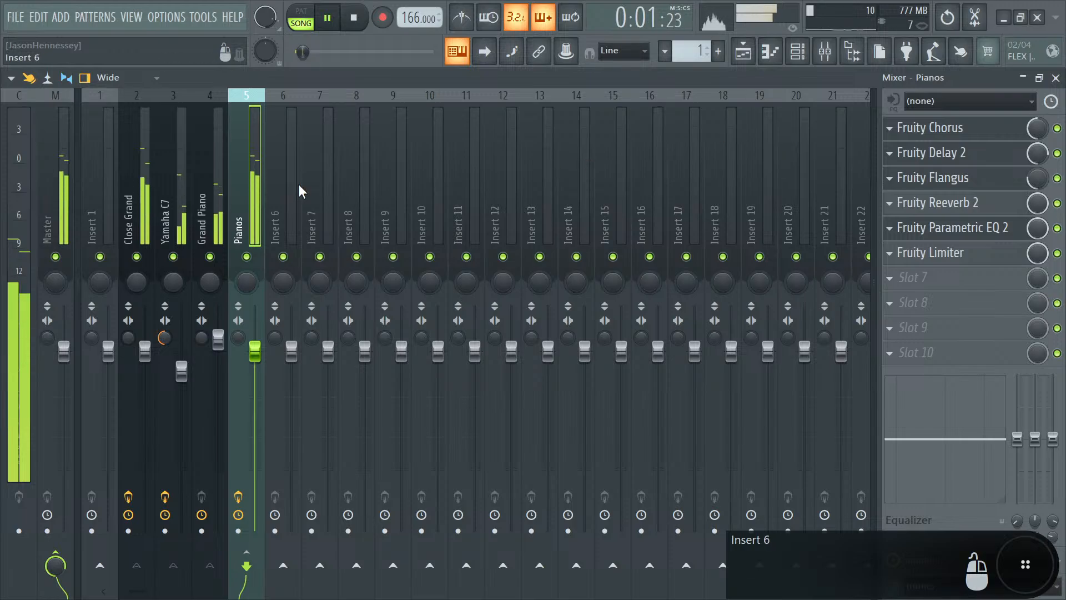
click(214, 211)
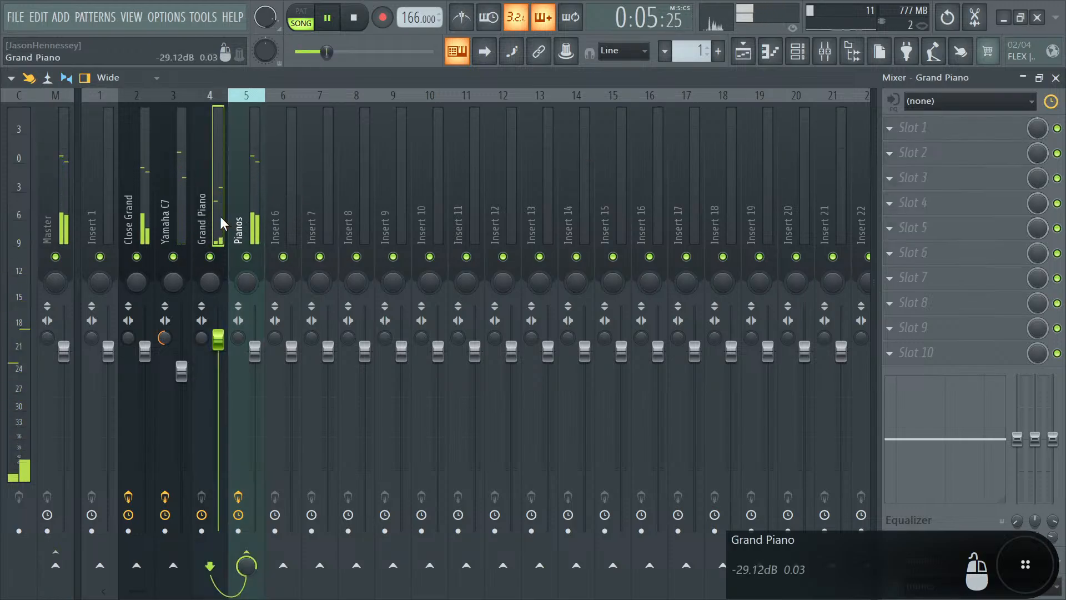
click(257, 215)
click(1009, 251)
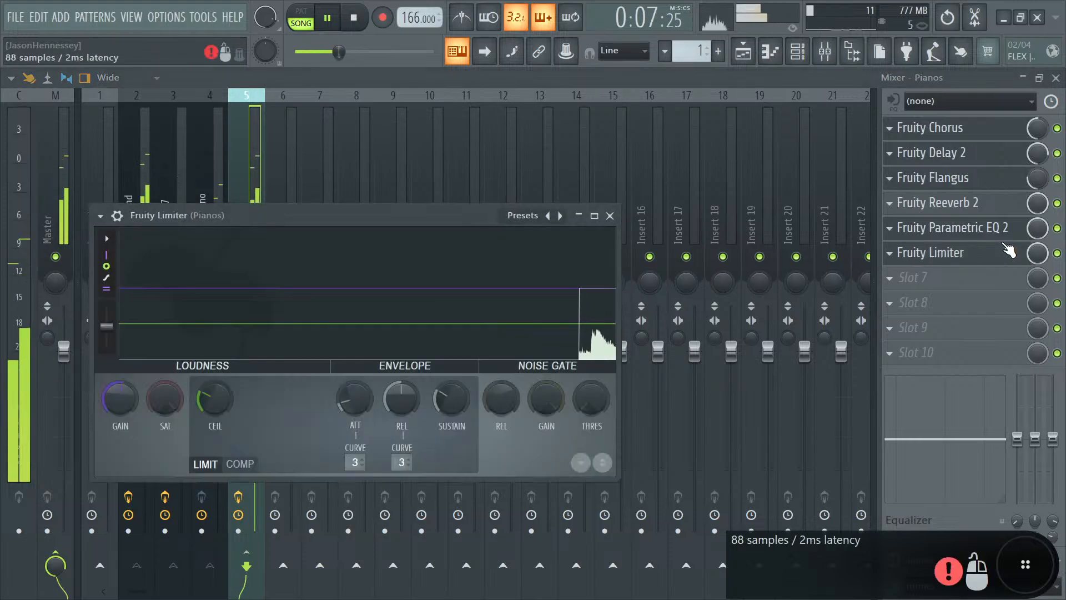
click(1006, 229)
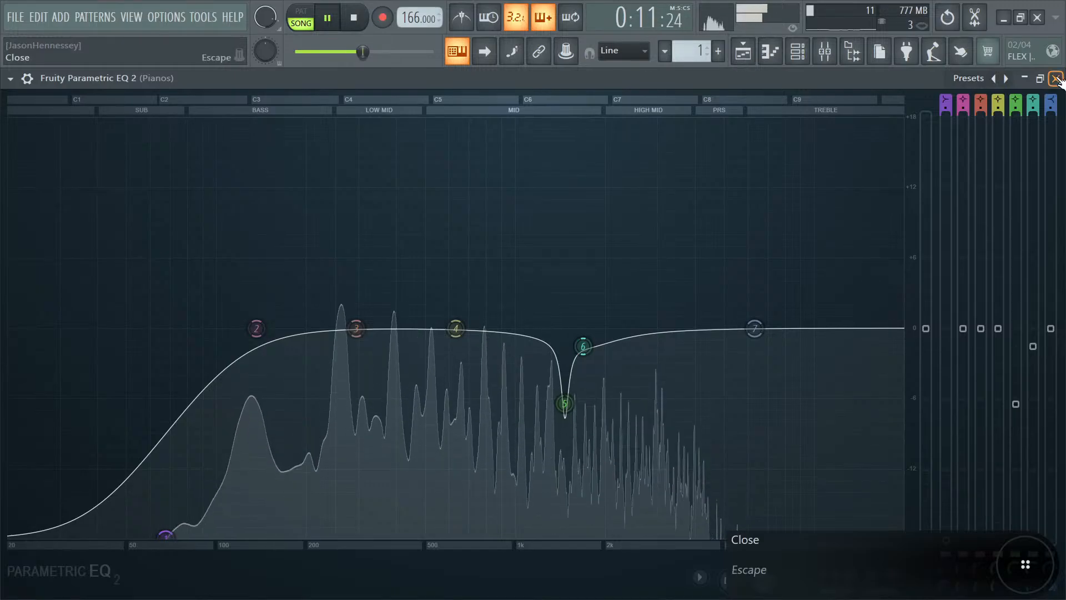
click(1055, 79)
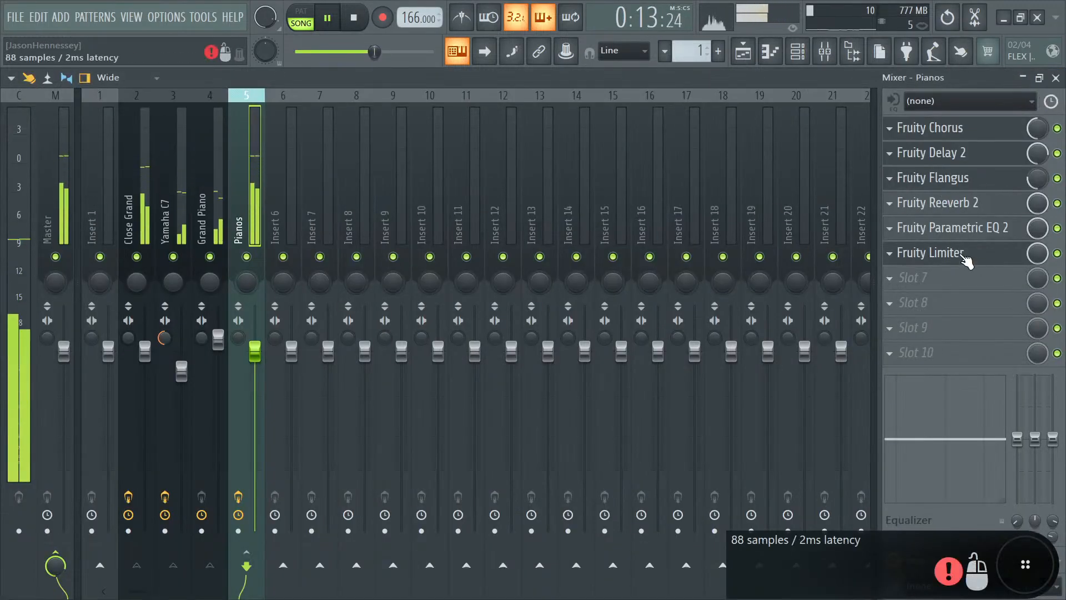
drag(257, 354, 258, 354)
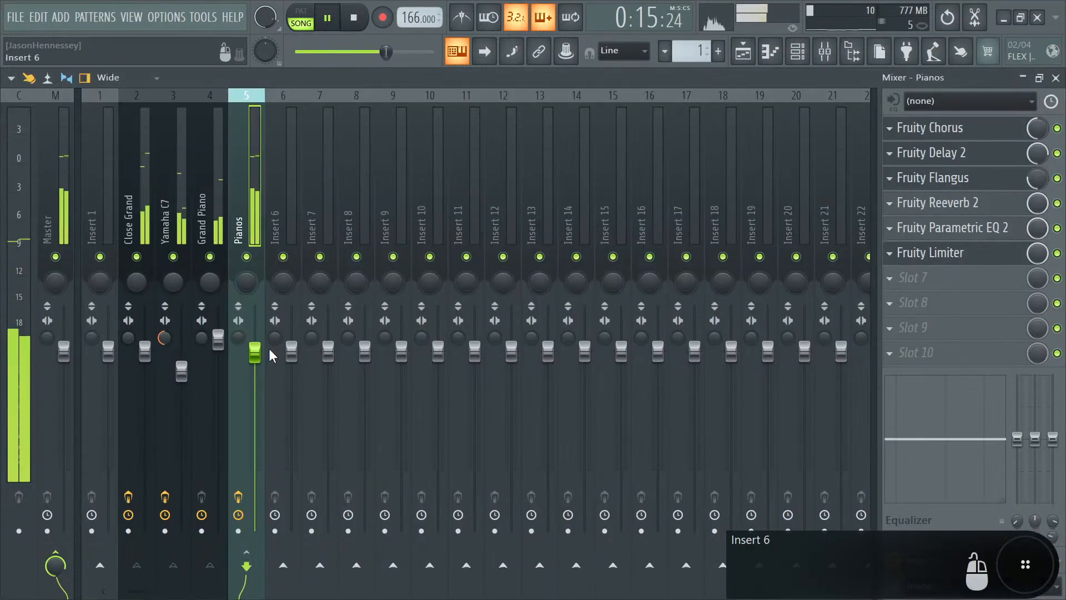
- Stop playback and copy the Close Grand notes to the Sampler channel and the Stage Grand notes to the second Sampler
click(799, 60)
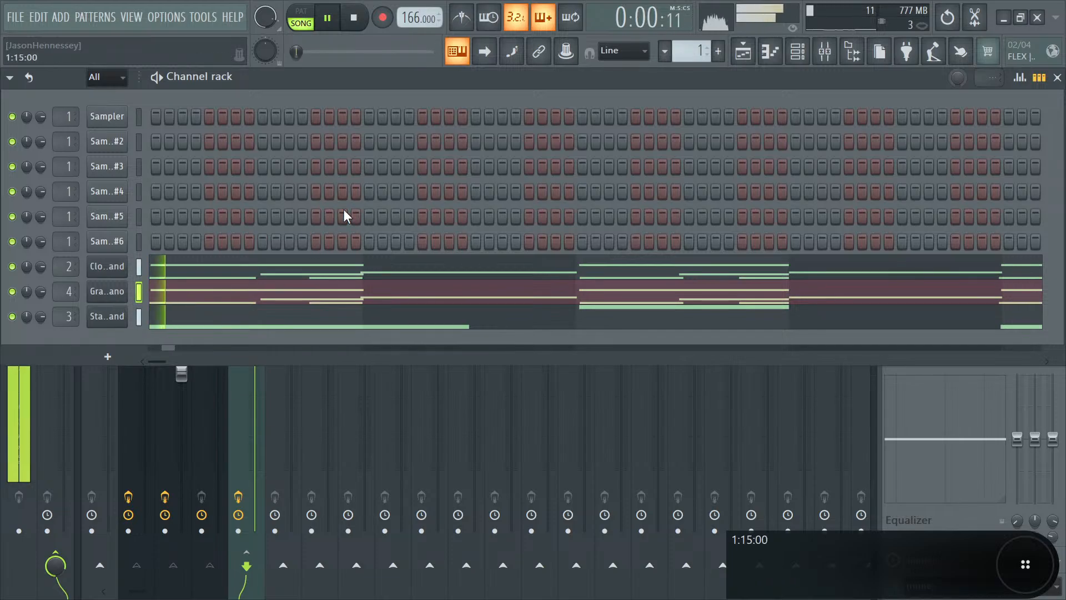
click(825, 52)
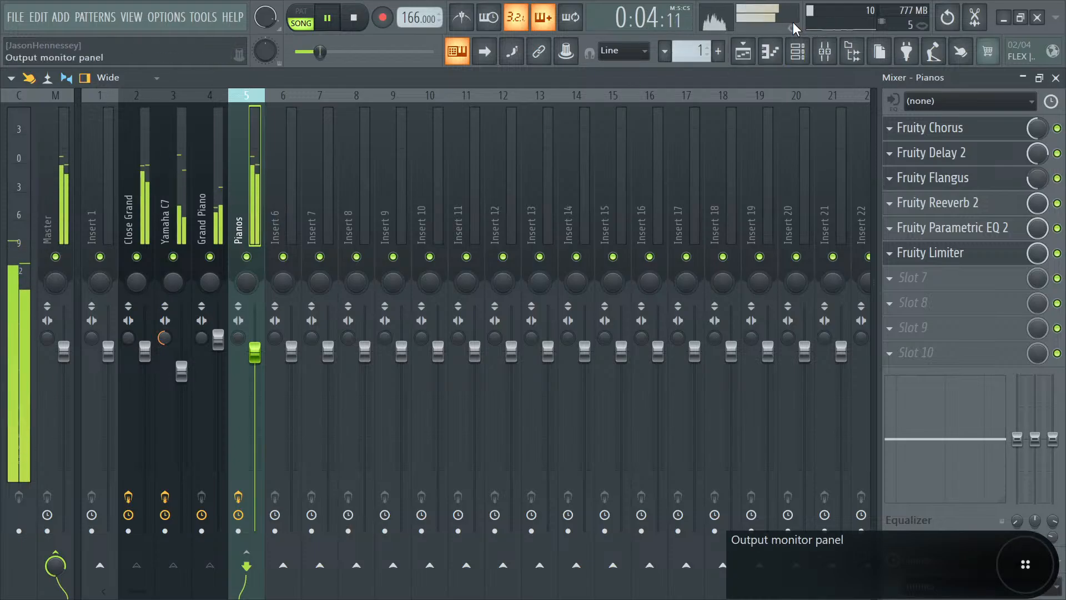
click(814, 50)
key(space)
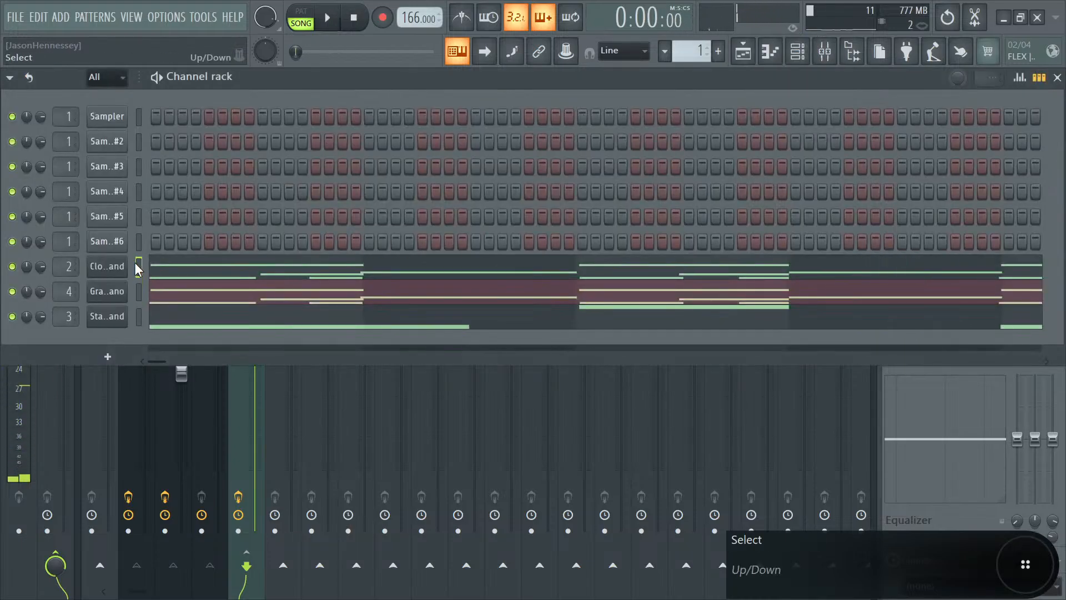
click(141, 115)
key(ctrl+v)
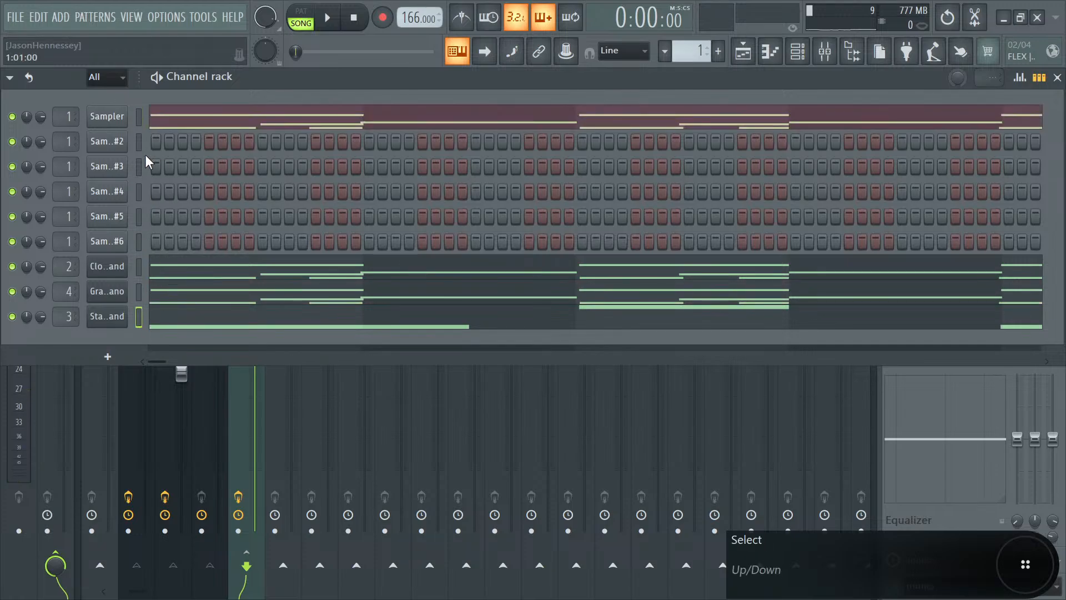
key(ctrl+v)
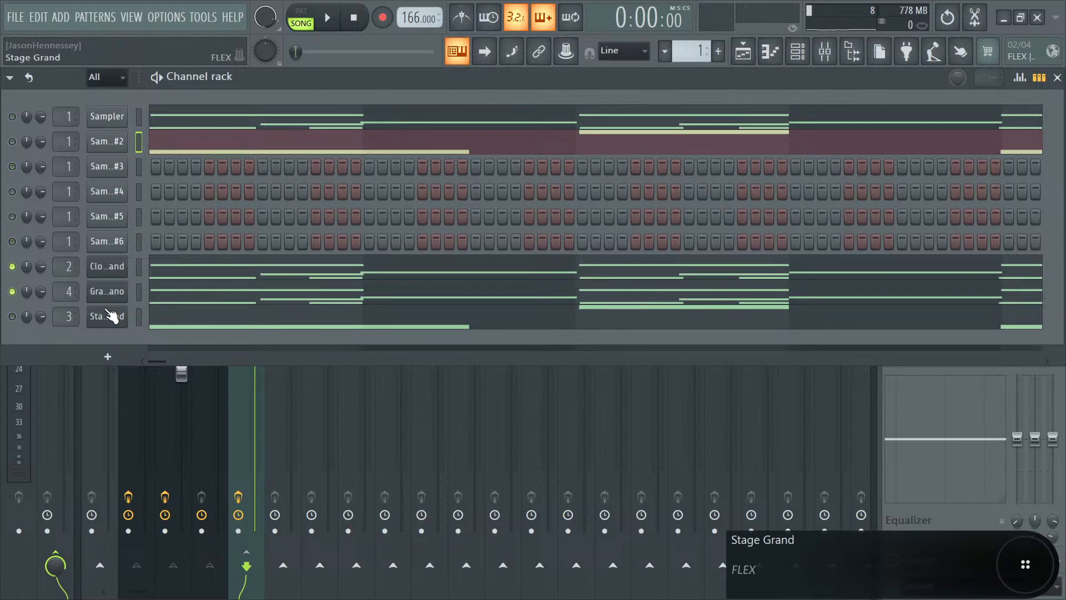
- Play the song with only Close Grand and Grand Piano active, and consolidate Pattern 1 into an audio clip
key(space)
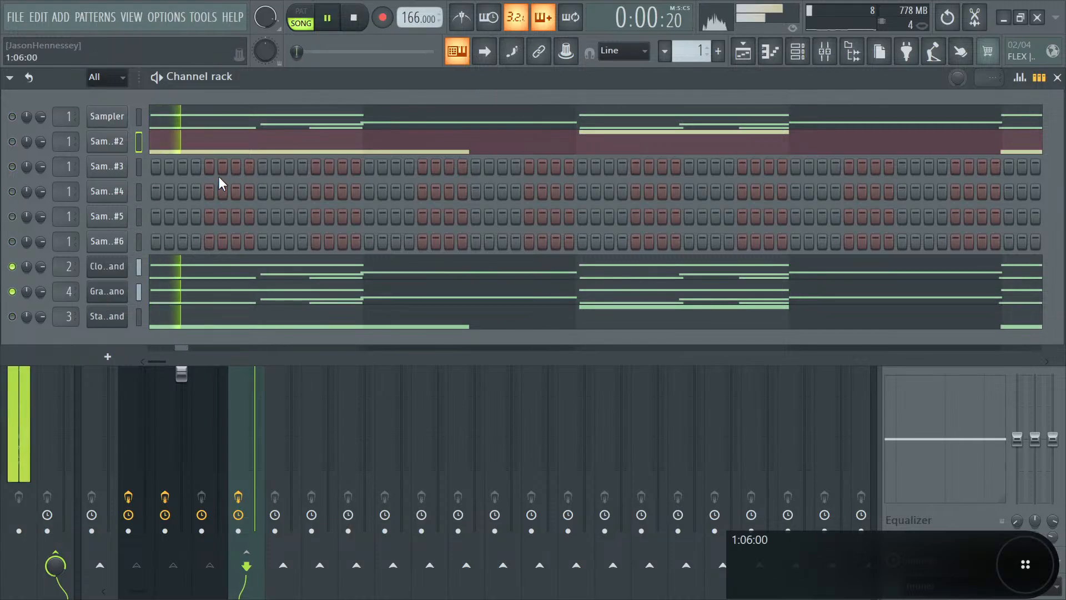
click(743, 51)
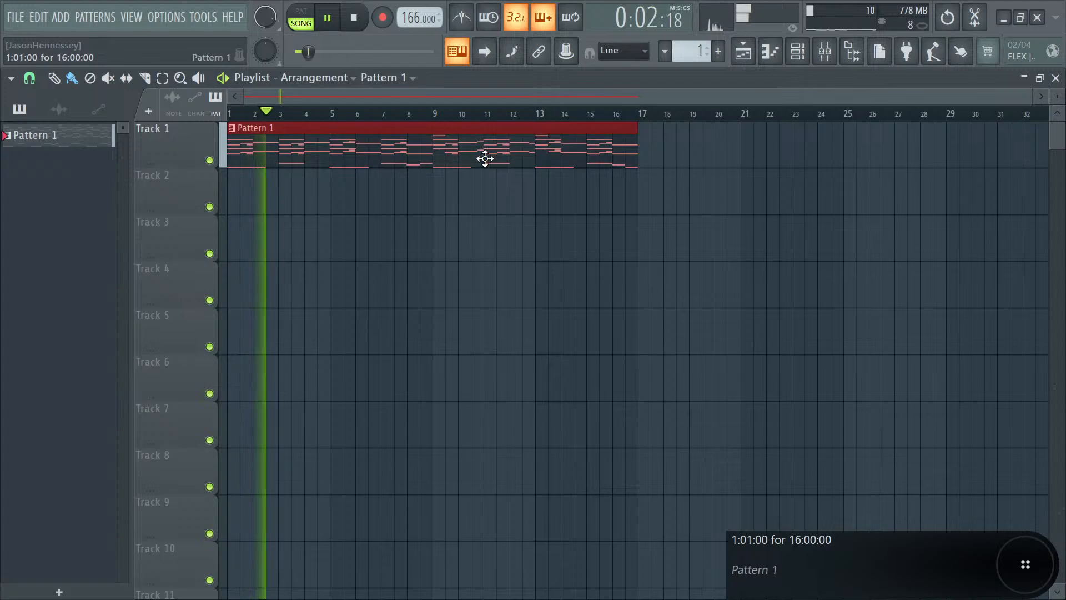
key(ctrl+alt+c)
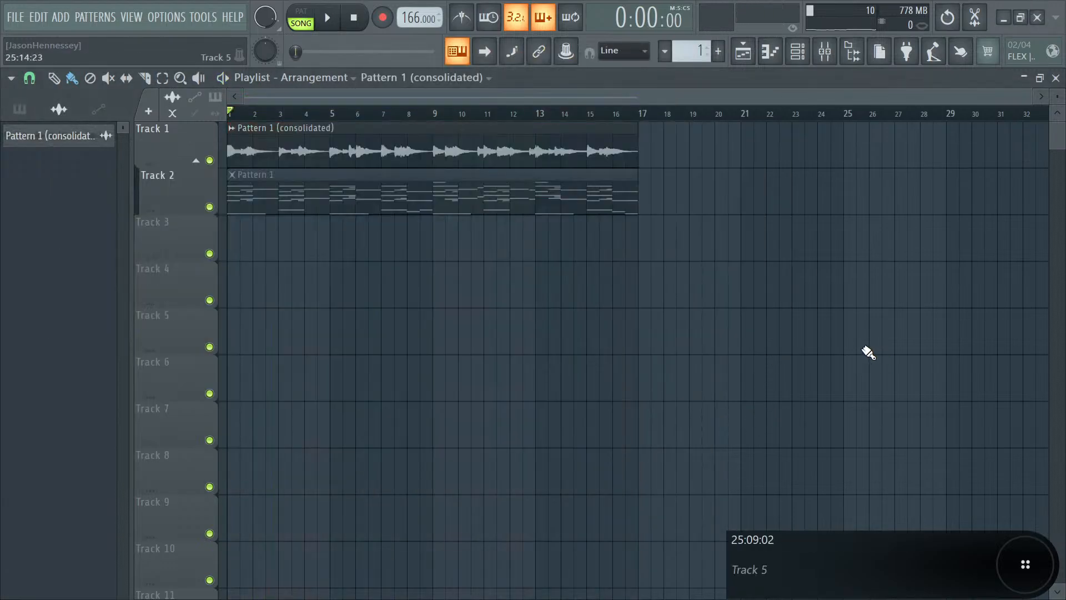
- Replace the muted Pattern 1 clip with an active Pattern 1 clip on Track 2, starting at bar 1
click(446, 187)
drag(347, 245, 217, 235)
right_click(345, 195)
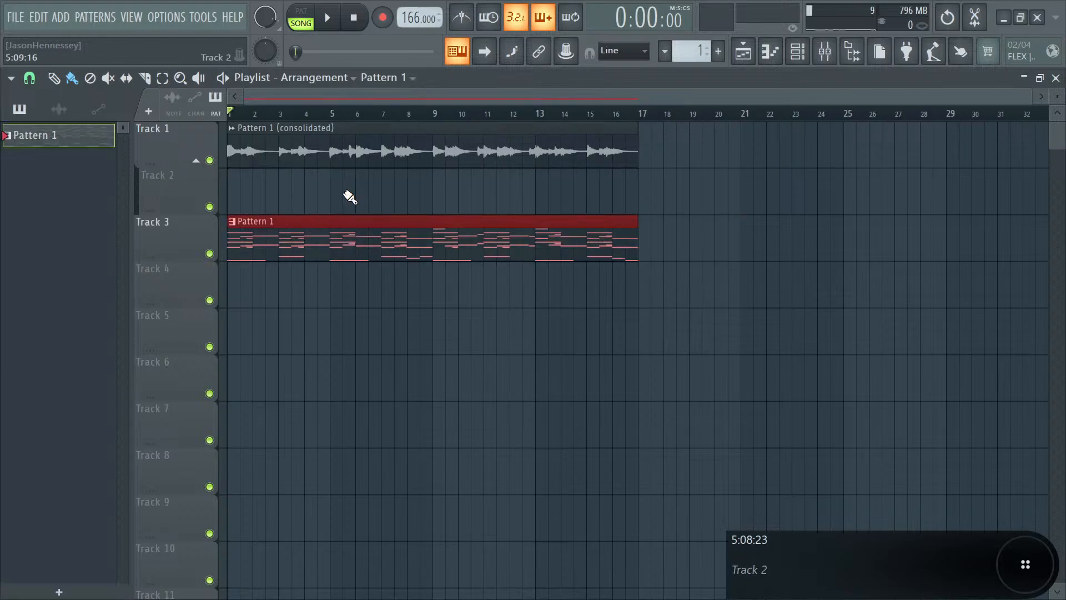
drag(300, 222, 288, 165)
- Rename the consolidated audio clip on Track 1 to "piano chords" and give it a light cyan color
click(241, 132)
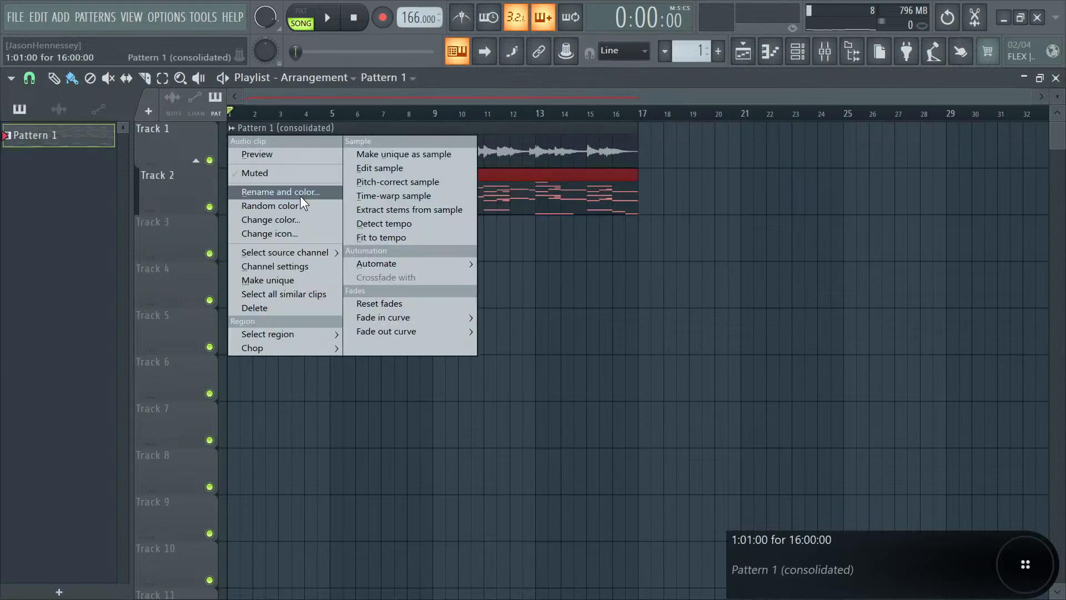
click(305, 201)
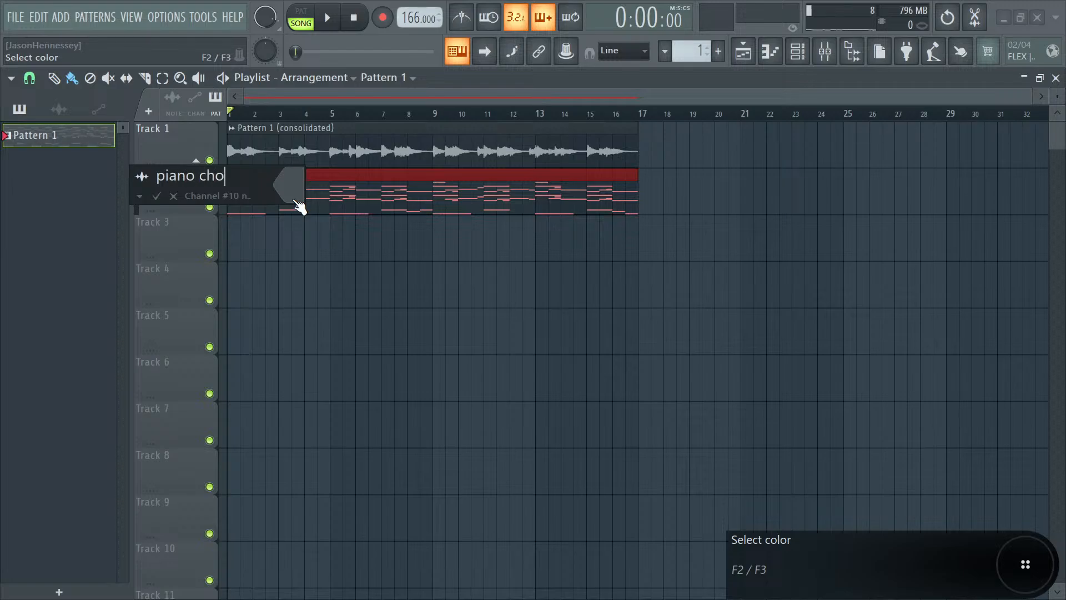
text(piano chords)
click(297, 203)
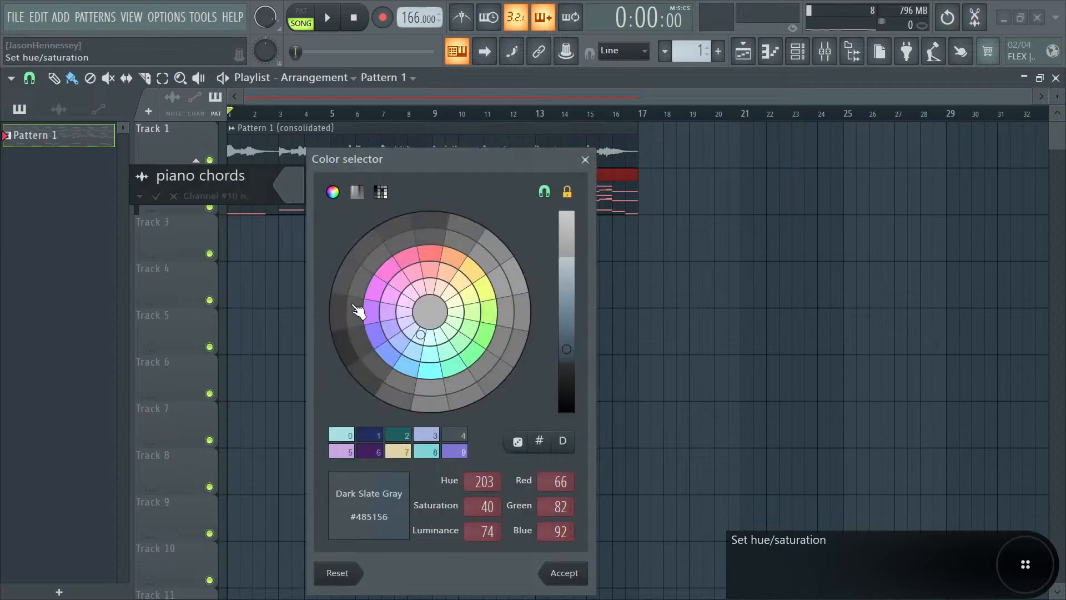
click(437, 380)
drag(576, 317, 567, 245)
key(Return)
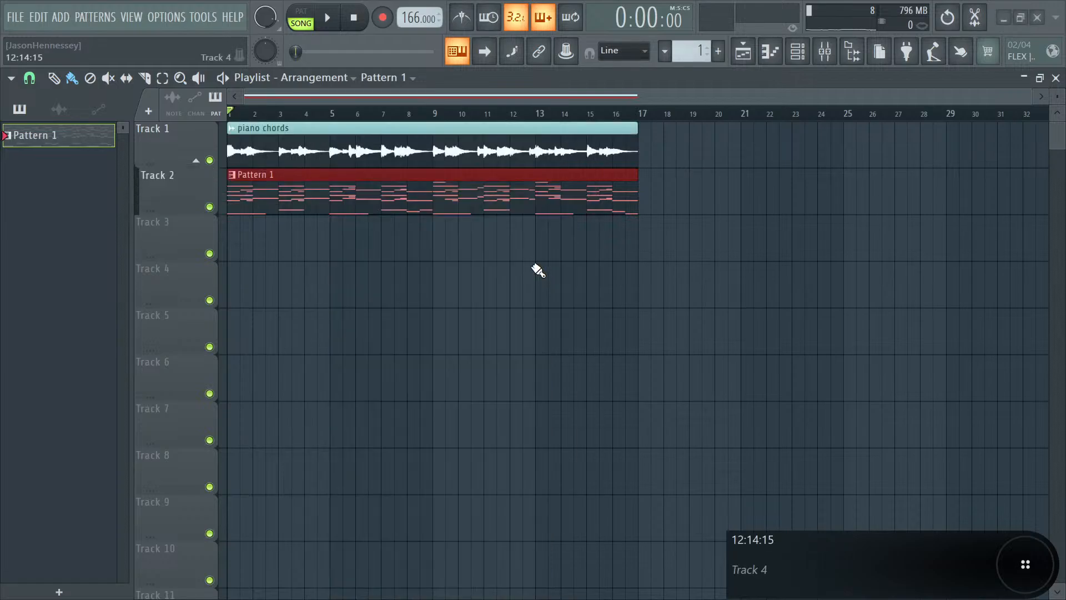
- Show the unsorted channels in the channel rack and delete the Grand Piano and Close Grand channels
click(797, 60)
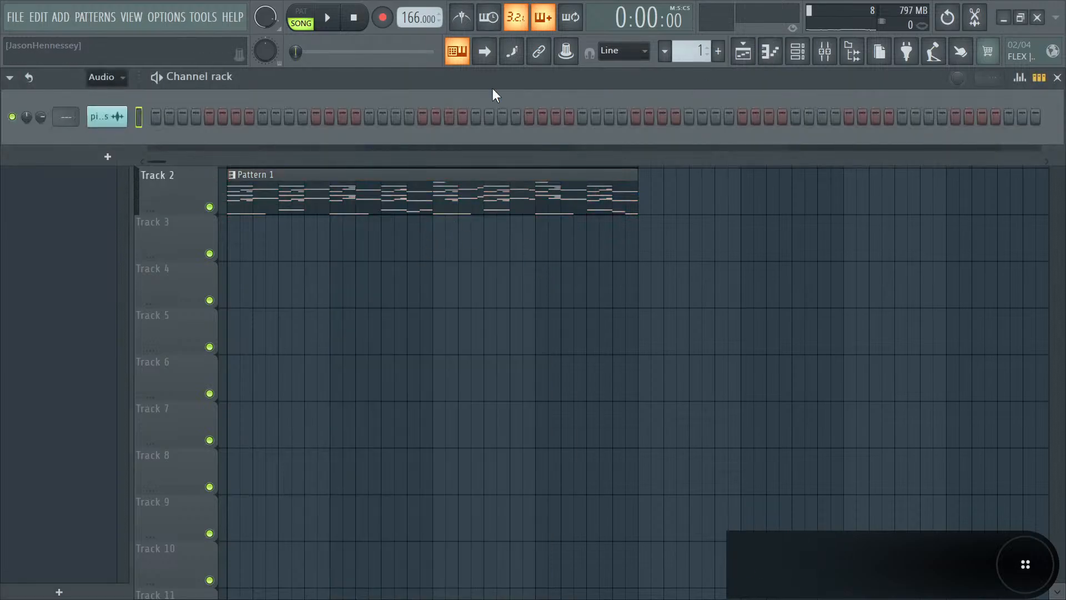
click(123, 78)
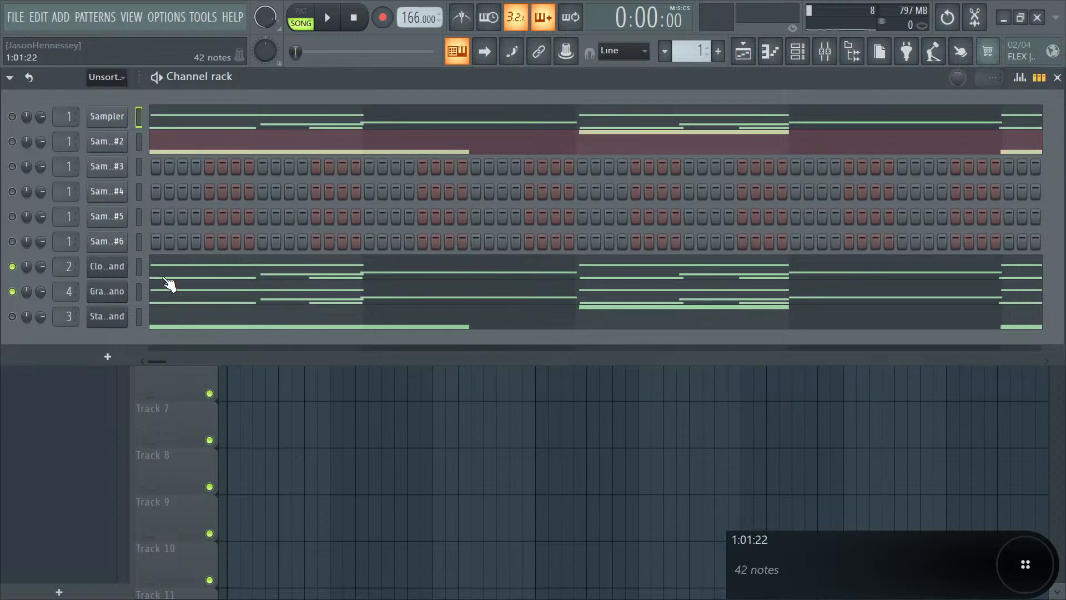
right_click(106, 297)
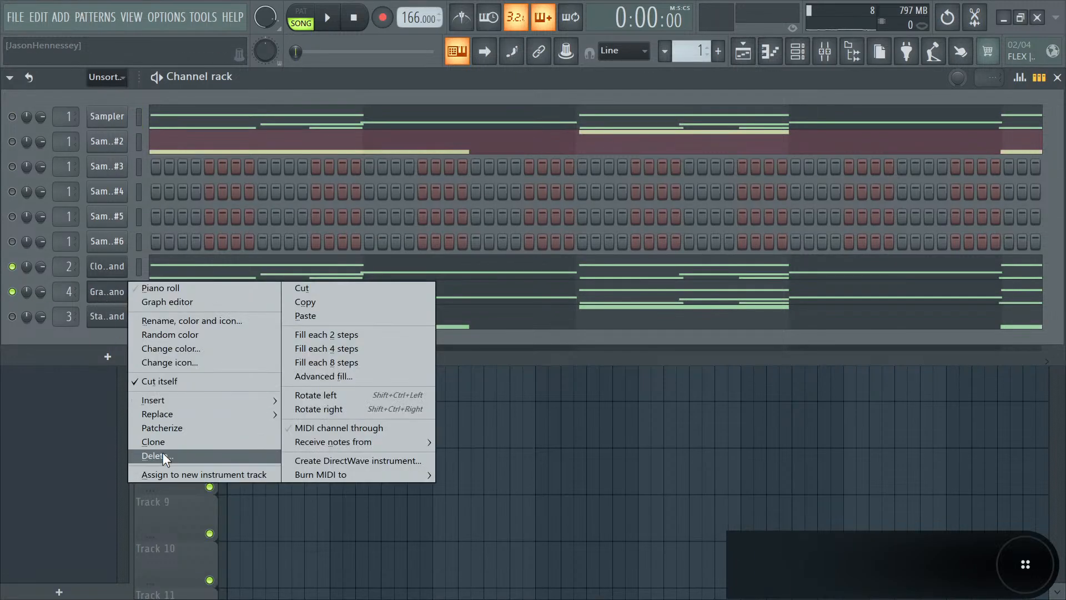
click(163, 451)
right_click(125, 270)
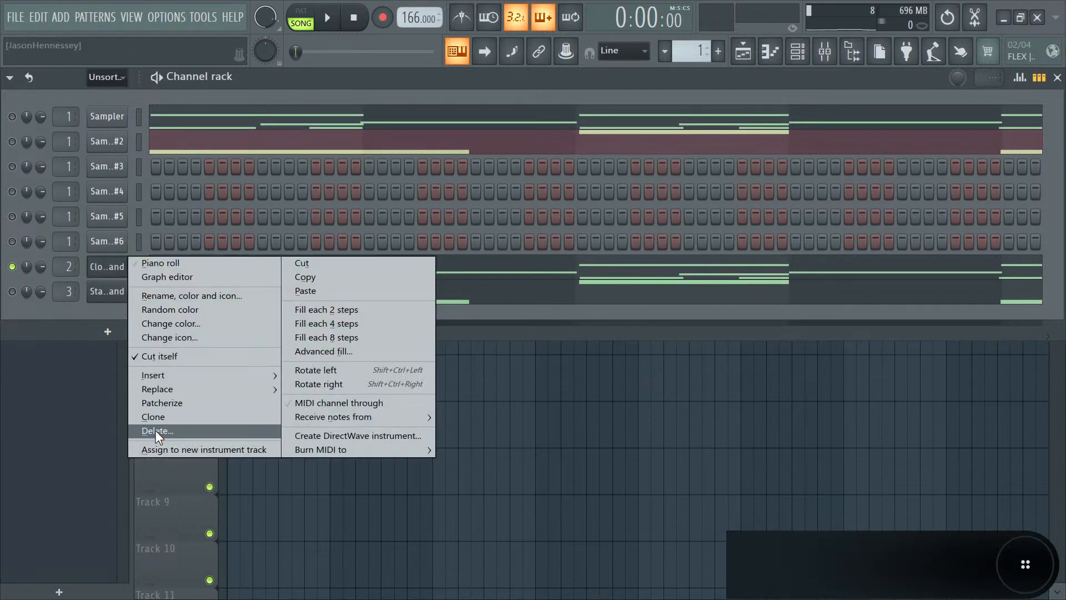
click(156, 430)
- Play the song with only Stage Grand active and consolidate Pattern 1 into a second audio clip
key(space)
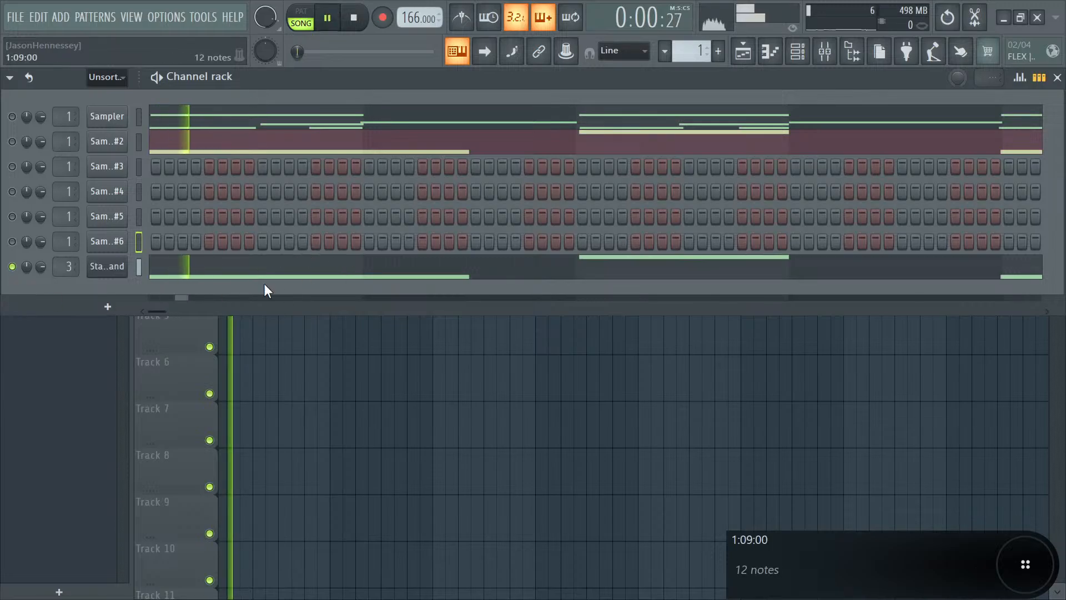
click(692, 383)
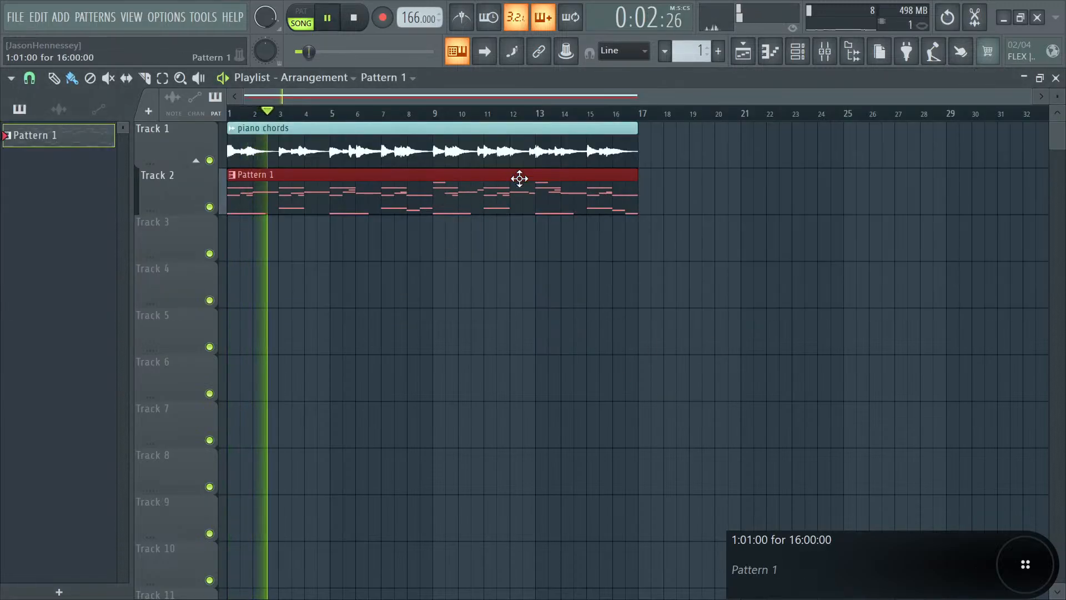
click(824, 51)
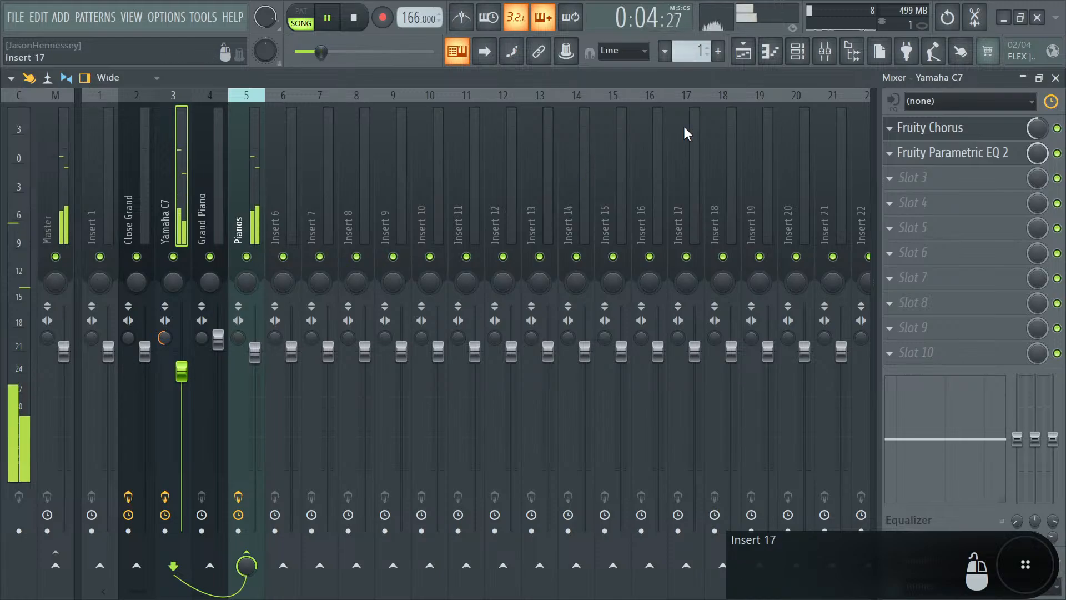
click(742, 57)
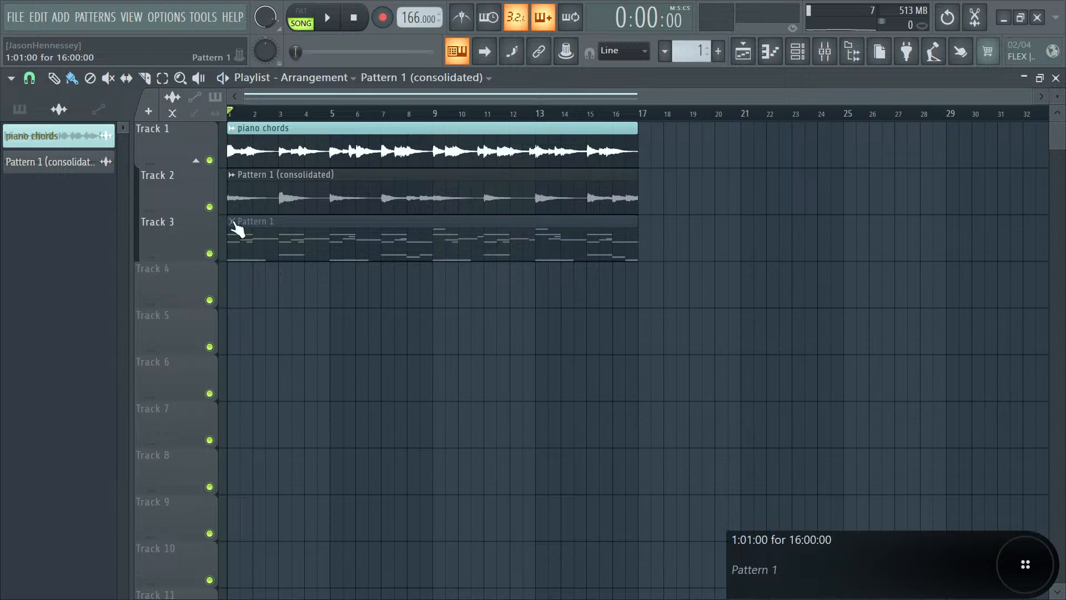
- Place an active Pattern 1 clip on Track 4, starting at bar 1
click(238, 222)
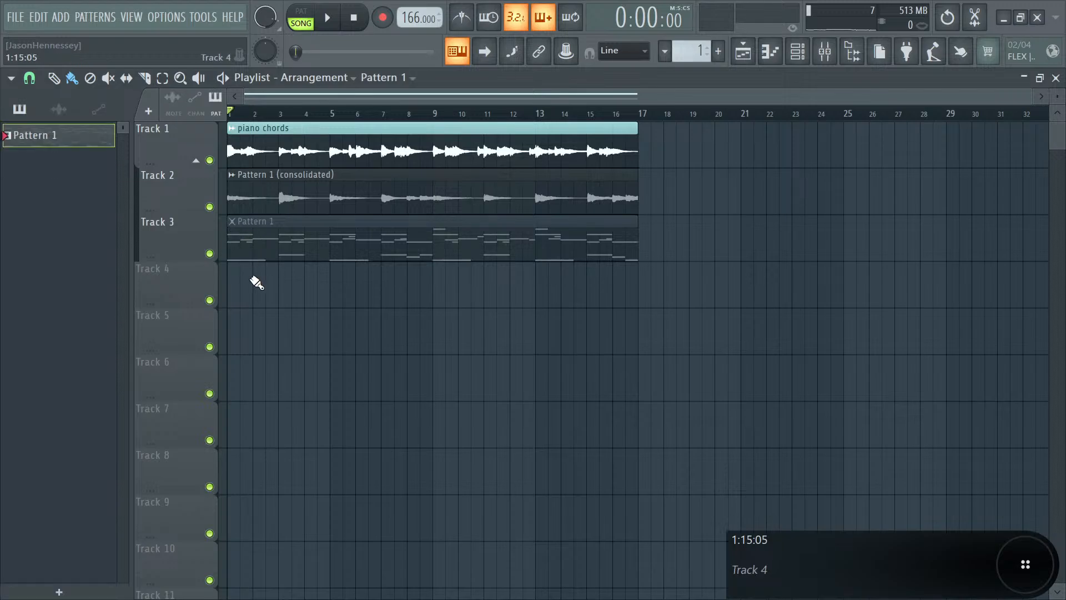
click(254, 281)
- Rename the consolidated audio clip on Track 2 to "Piano bass notes [sep]" and give it a dark teal color
click(242, 183)
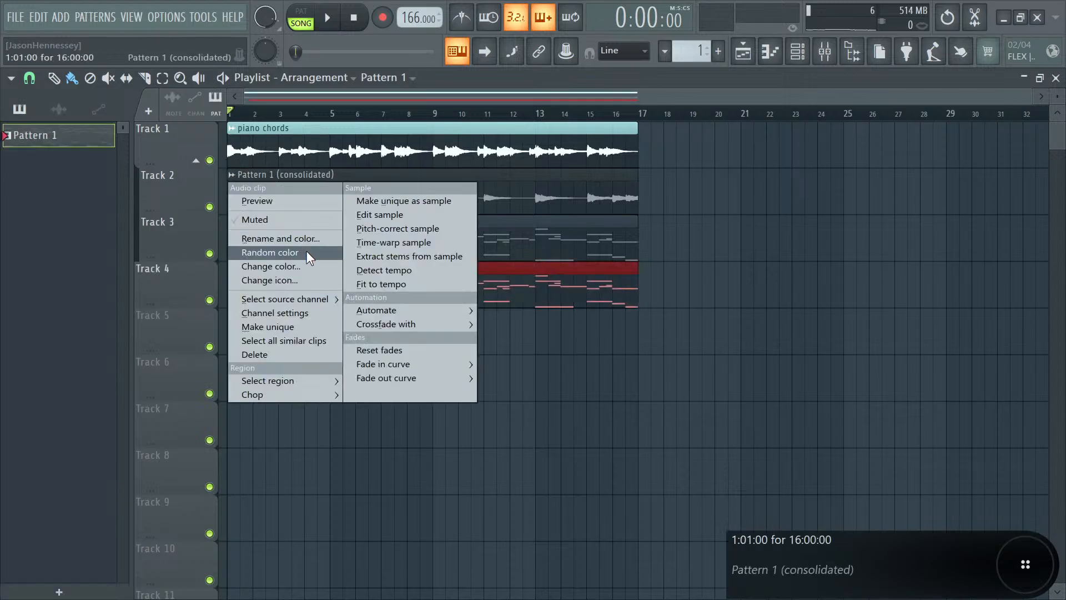
click(300, 239)
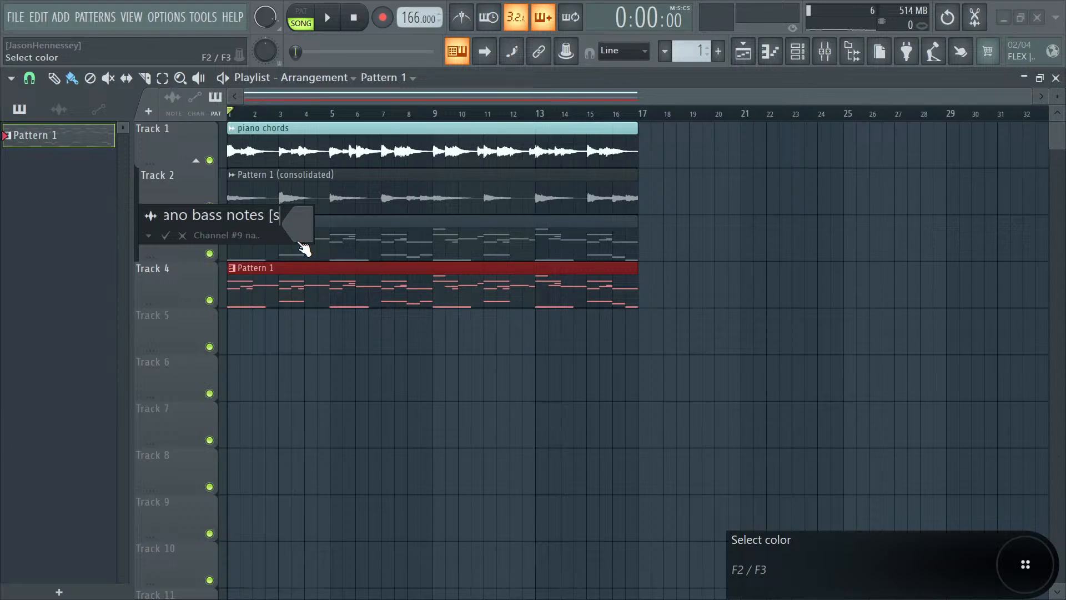
click(300, 242)
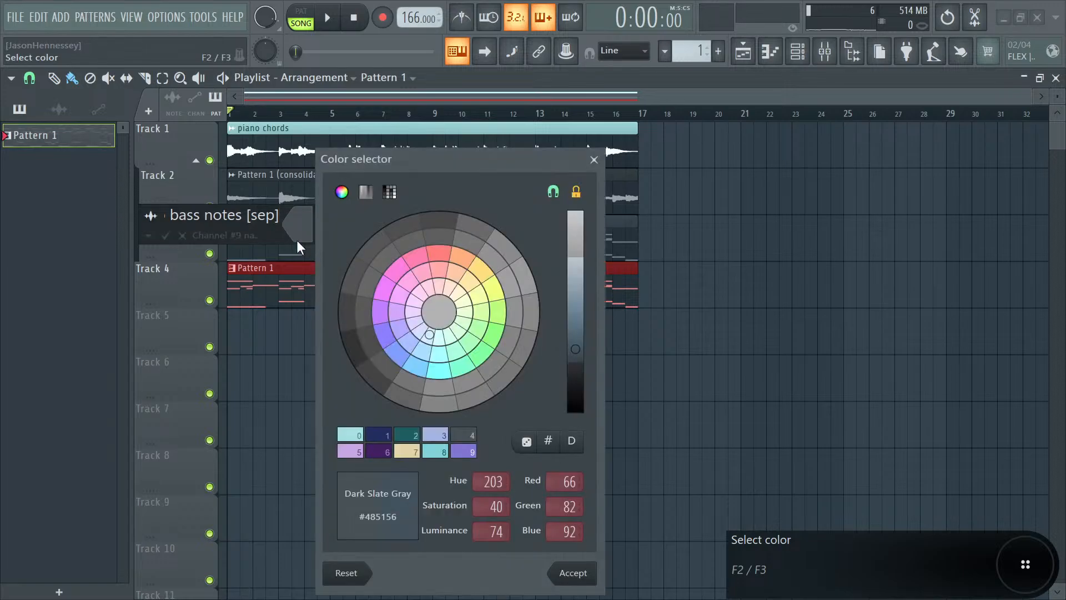
click(439, 370)
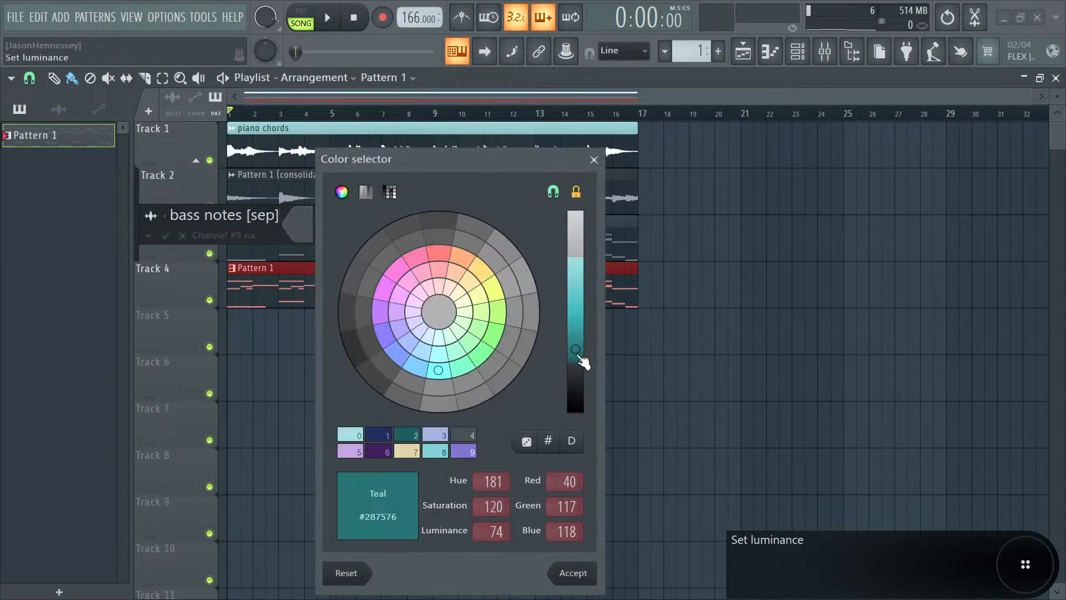
drag(579, 360, 574, 410)
key(Return)
- Delete the muted Pattern 1 clip on Track 3 and move the active Pattern 1 clip there, starting at bar 1
right_click(381, 259)
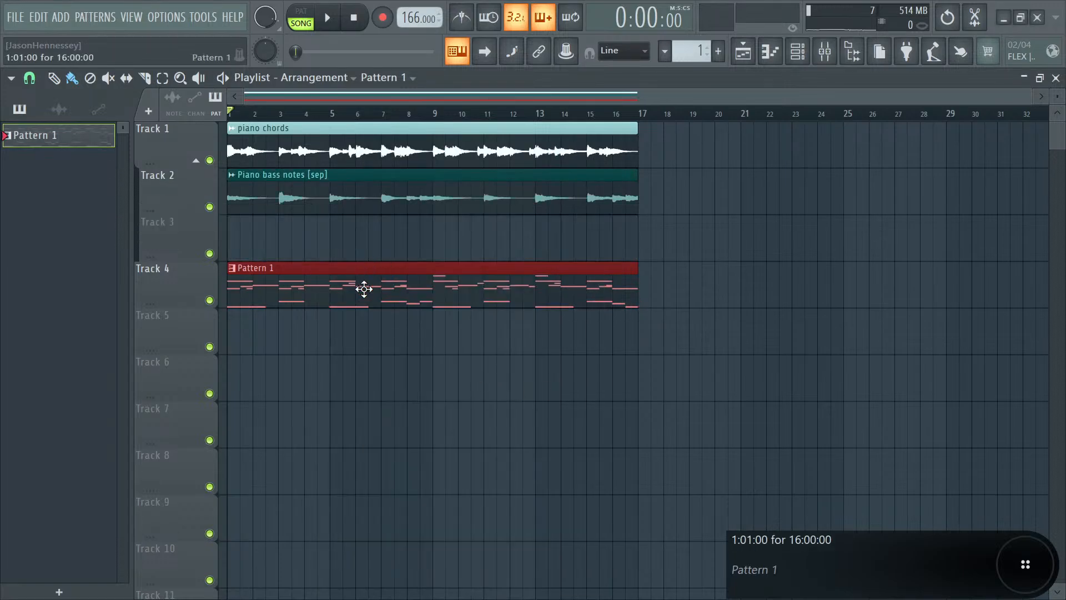
drag(327, 243, 237, 245)
right_click(333, 264)
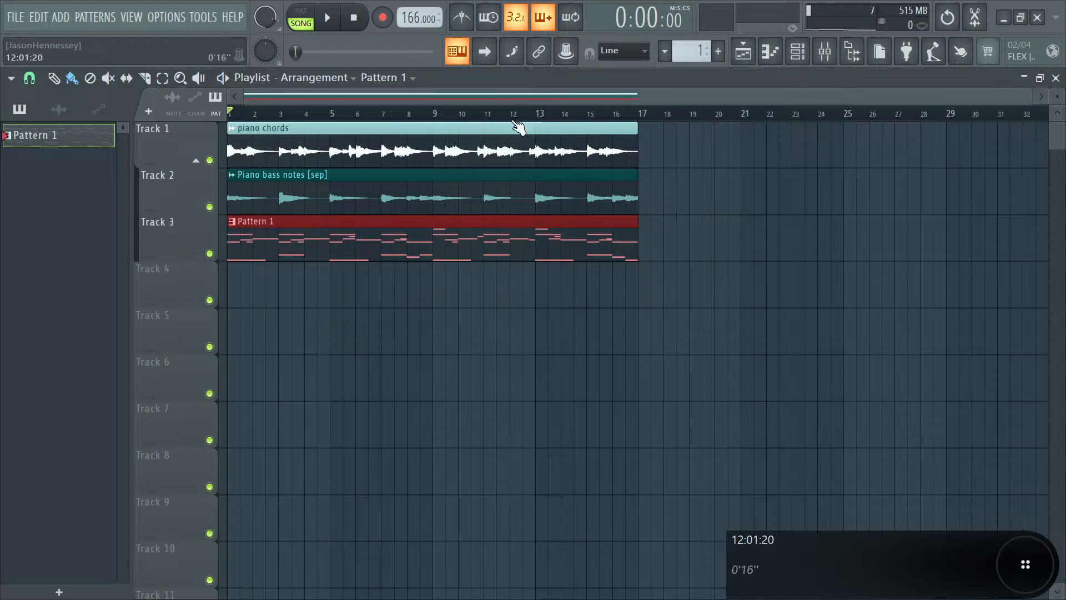
- Set the Piano bass notes clip to Stretch mode, Remove DC offset, Smooth (bleeding) declicking and a pitch range of 12
double_click(480, 185)
click(500, 276)
click(513, 300)
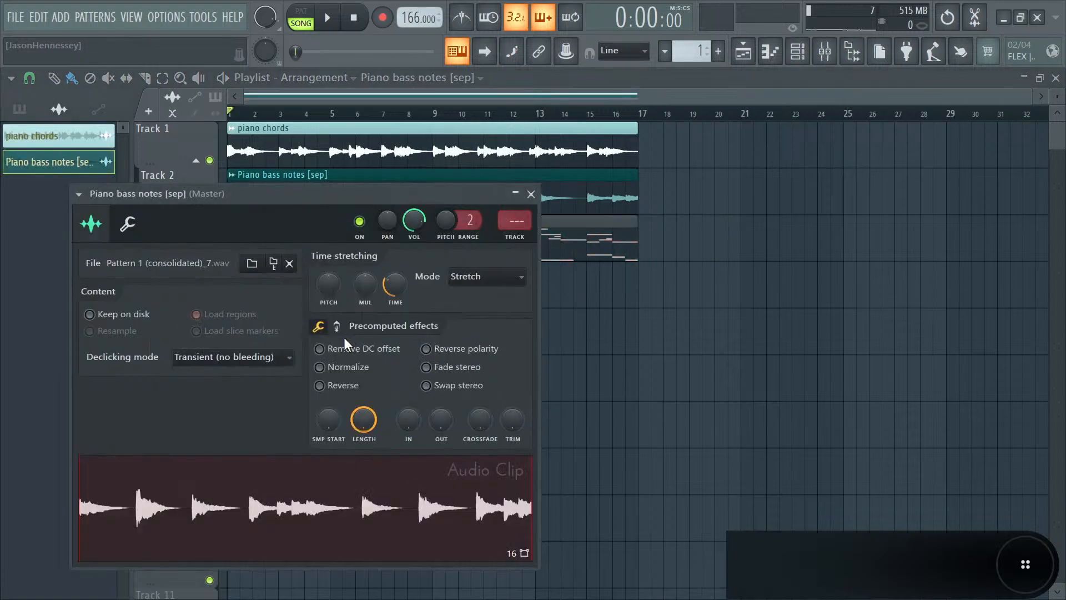
click(345, 347)
click(233, 356)
click(210, 429)
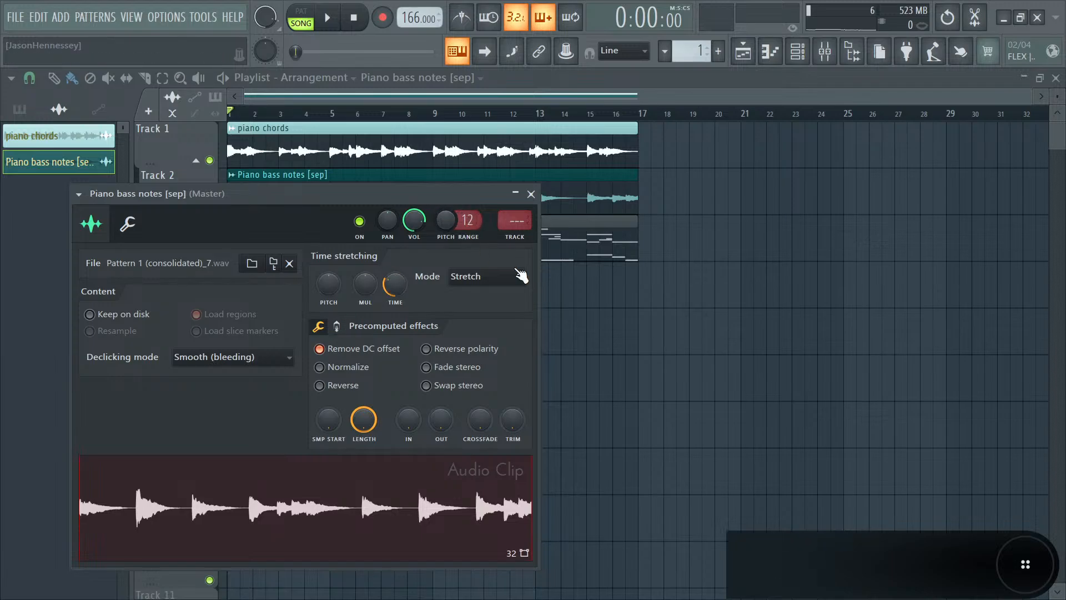
click(531, 194)
- Set the piano chords clip to Stretch mode, Remove DC offset and Smooth (bleeding) declicking, and raise its pitch range
double_click(571, 159)
click(498, 255)
click(469, 280)
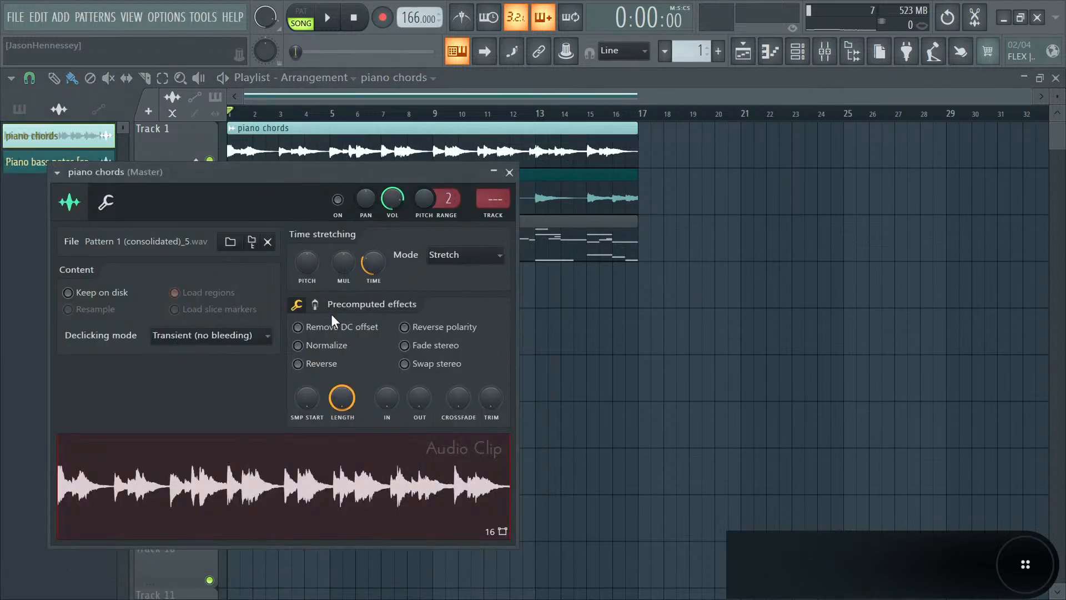
click(176, 335)
click(204, 409)
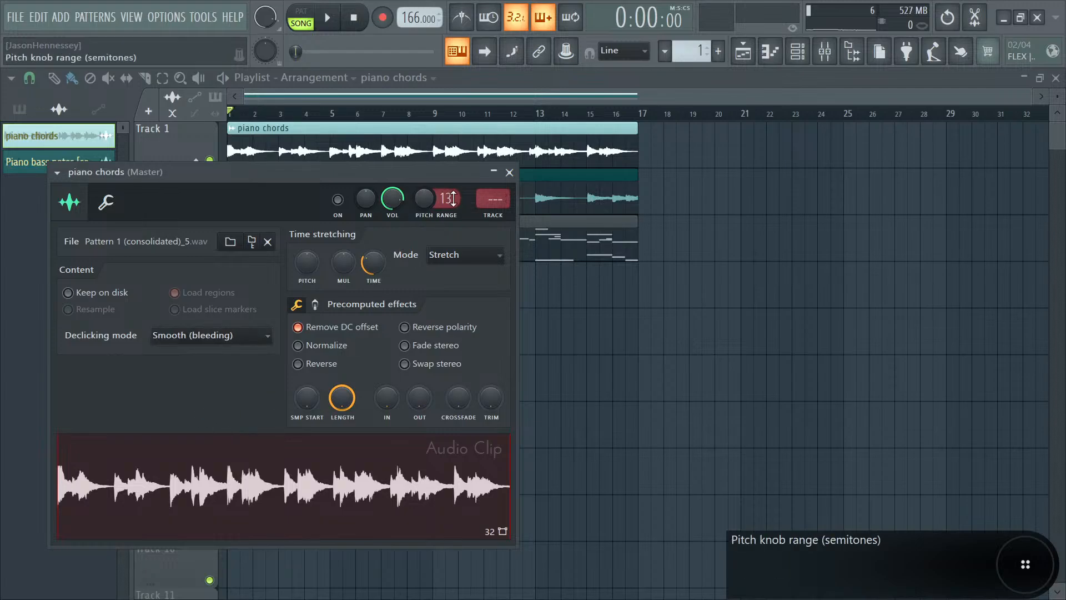
click(510, 172)
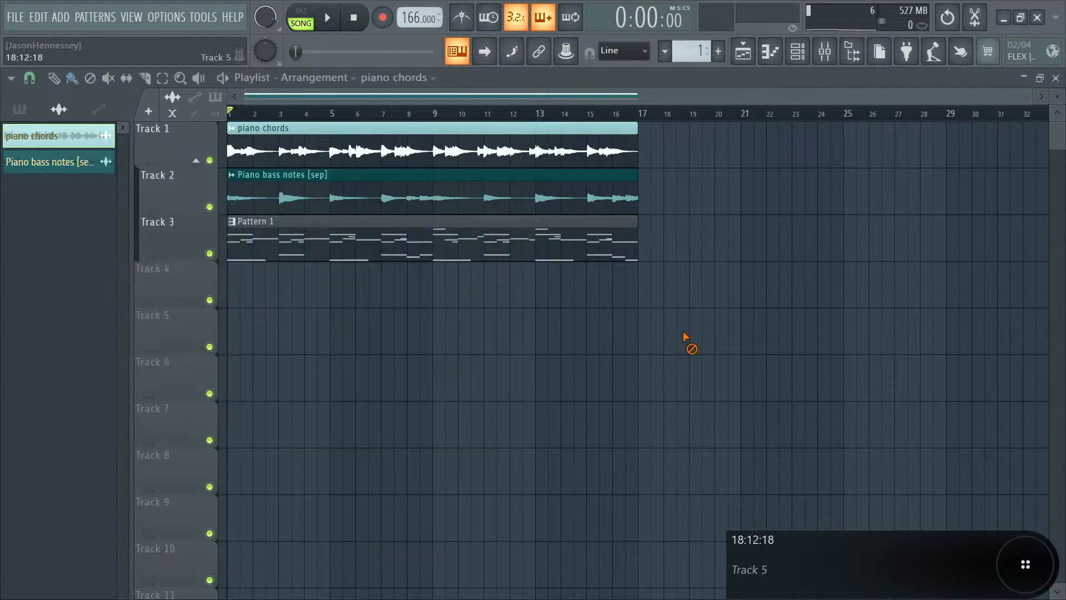
- Show the unsorted channels in the channel rack and delete the Stage Grand channel
click(808, 52)
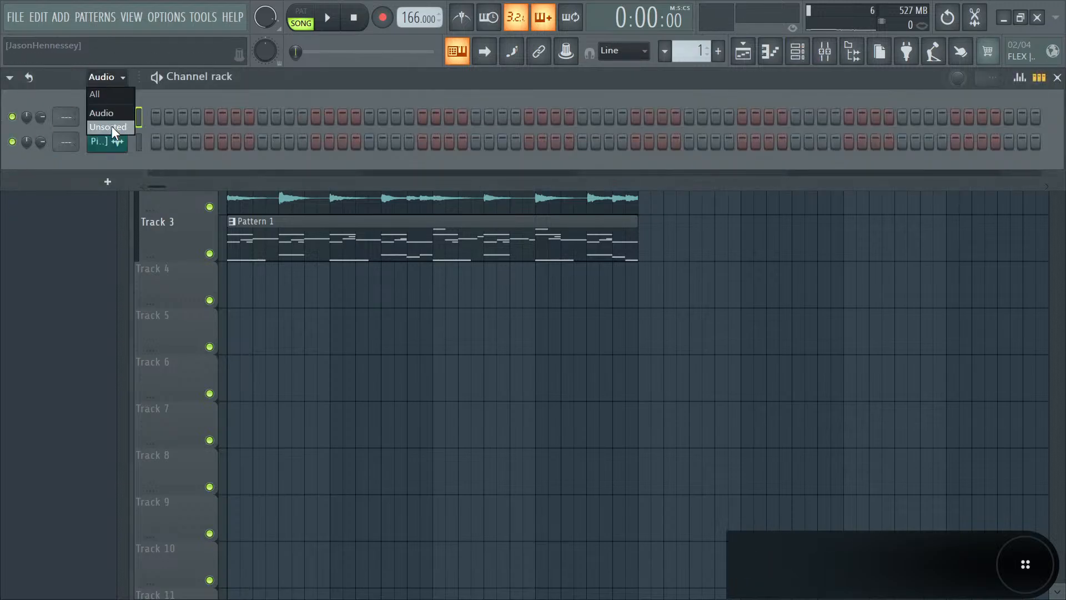
click(112, 127)
right_click(114, 272)
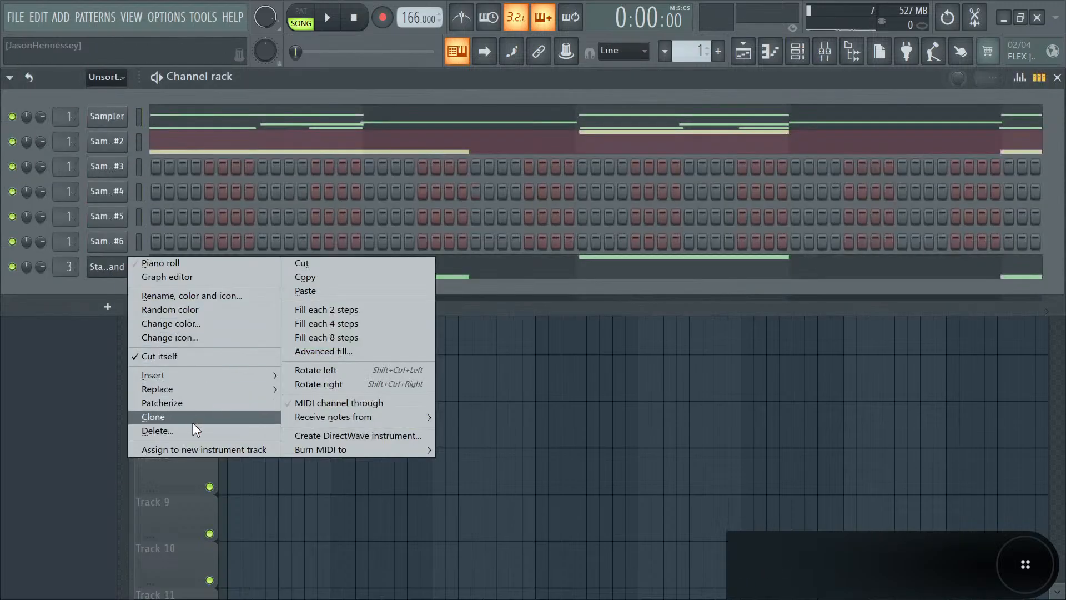
click(177, 431)
- Play the song and route the piano chords channel to mixer track 6 and the Piano bass notes [sep] channel to mixer track 7
key(space)
key(F6)
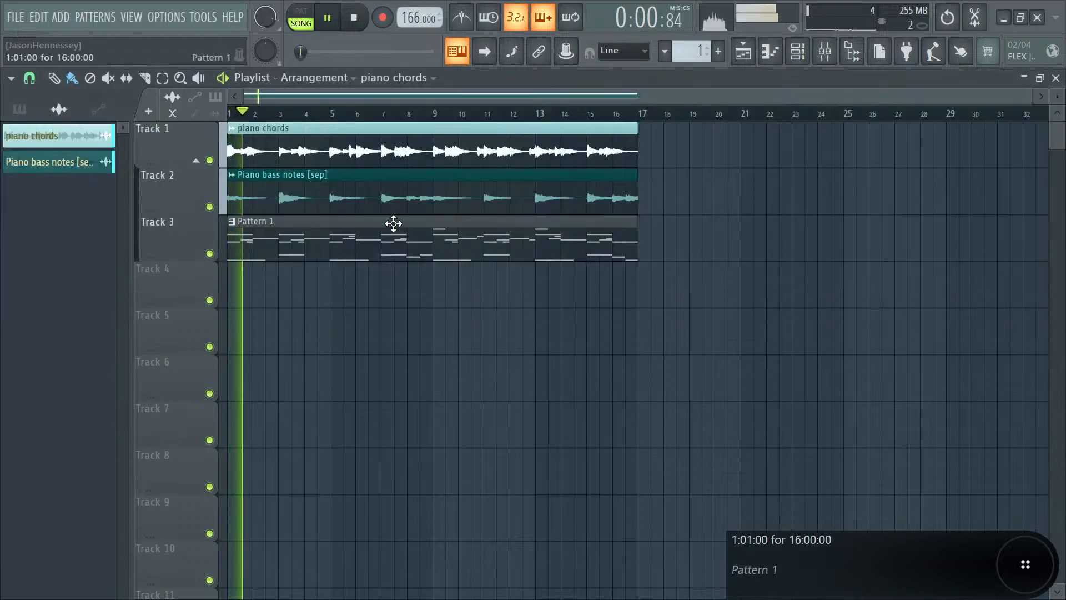
click(797, 51)
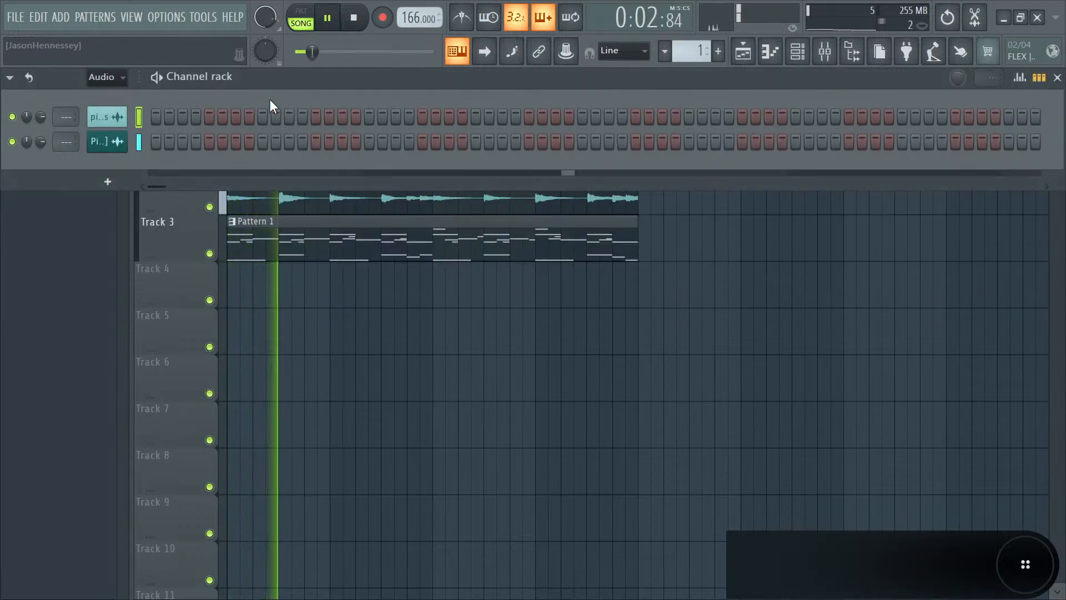
key(F9)
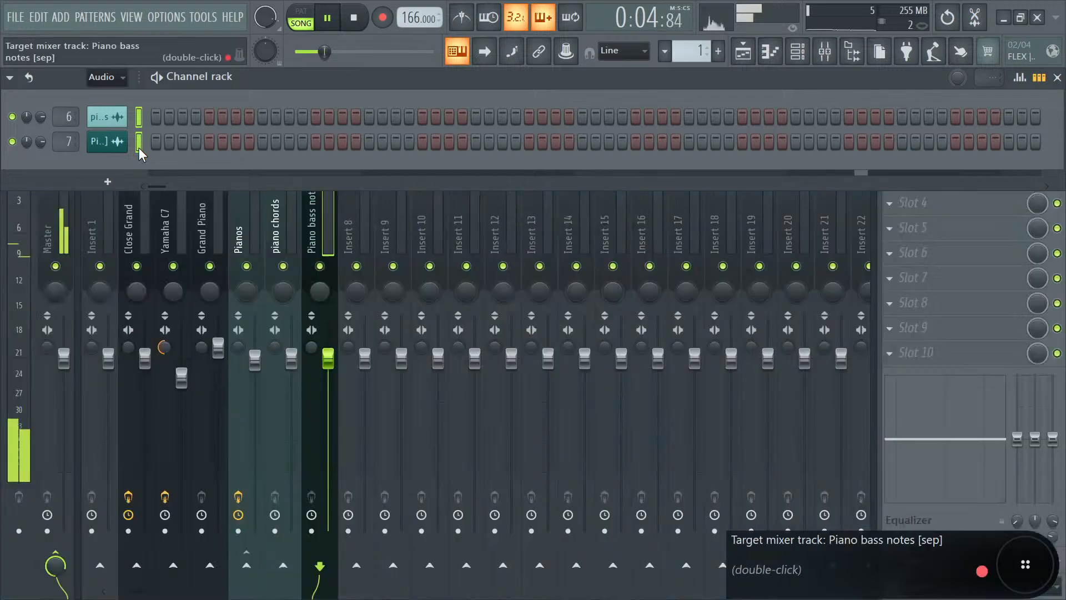
key(F6)
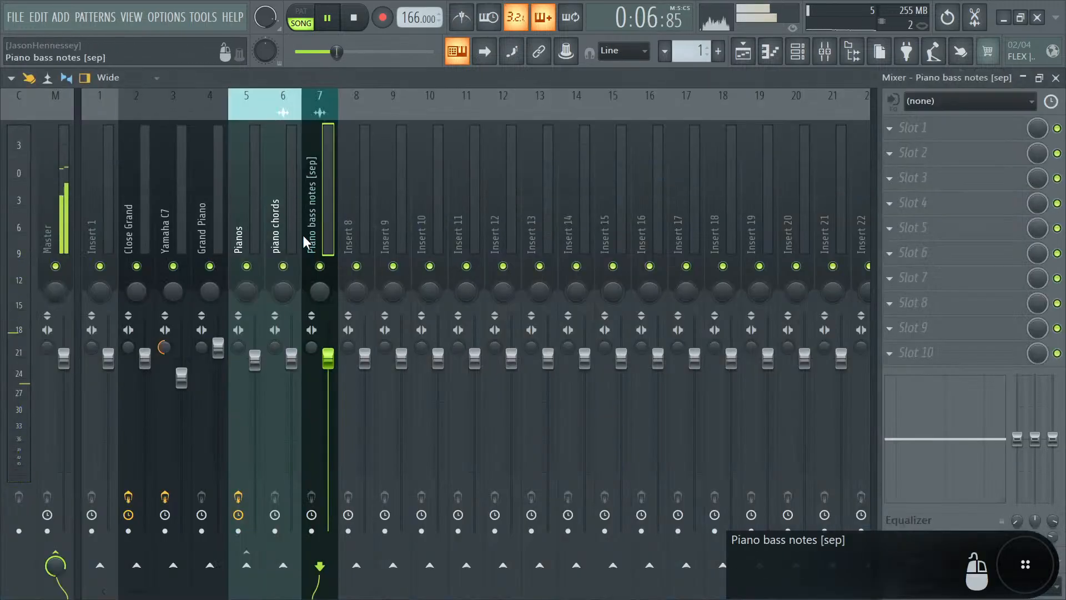
- Stop playback, reset mixer tracks 1 to 5 to default and reset their routing
key(space)
drag(246, 235, 97, 233)
right_click(215, 226)
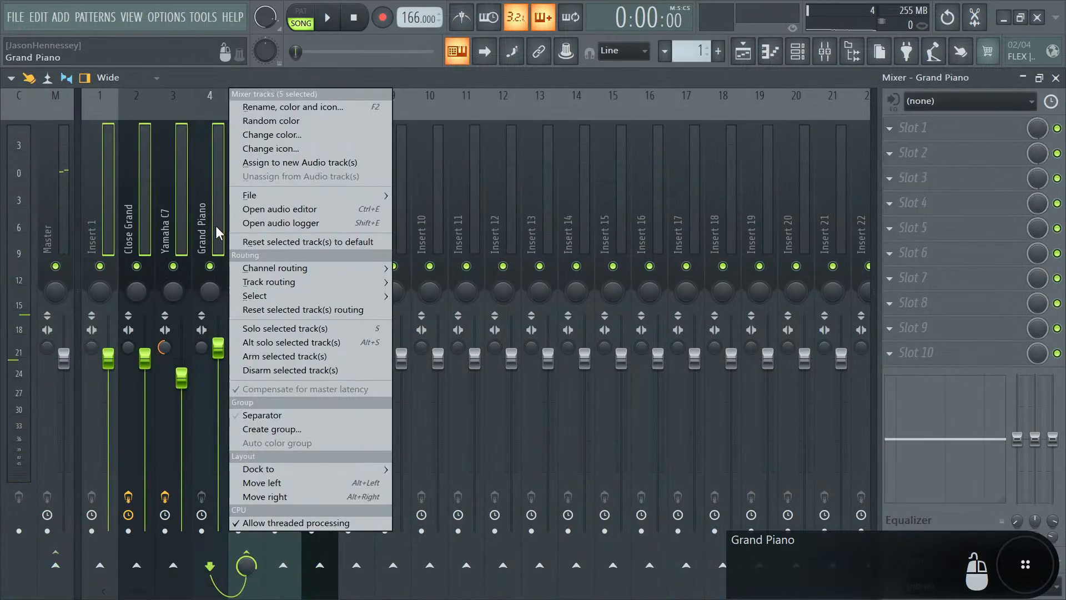
click(289, 243)
click(629, 345)
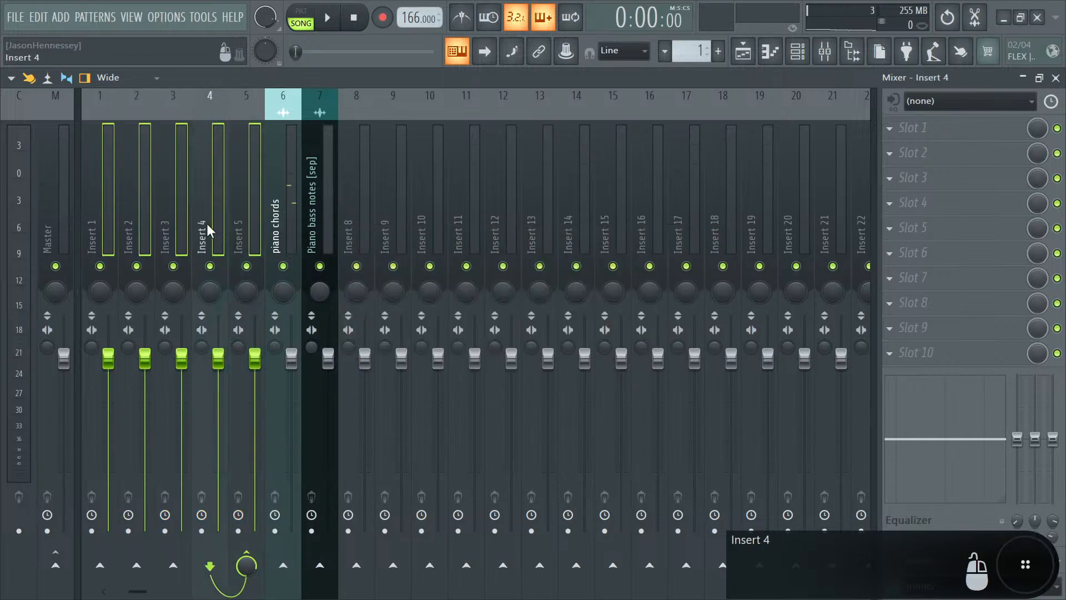
right_click(211, 230)
click(300, 308)
- Move the piano chords and Piano bass notes [sep] mixer tracks to positions 1 and 2 while the song plays
click(285, 238)
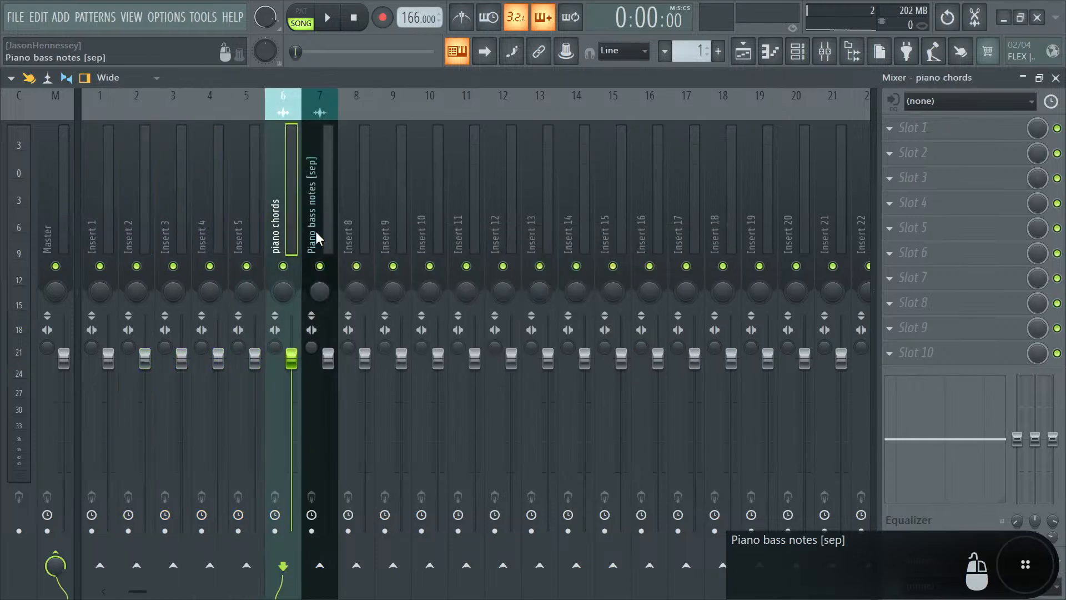
key(space)
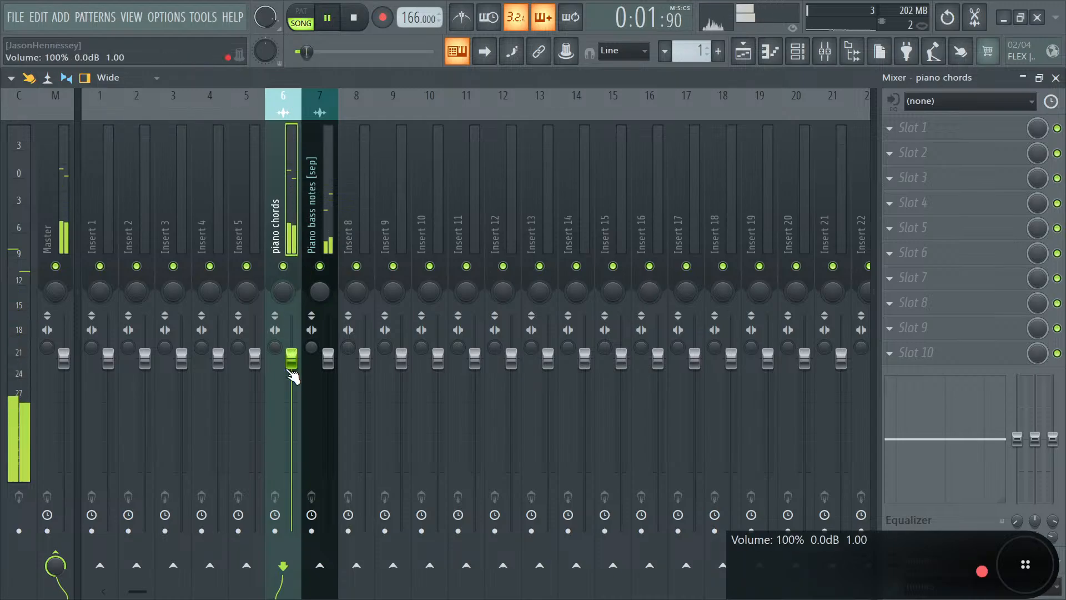
click(330, 210)
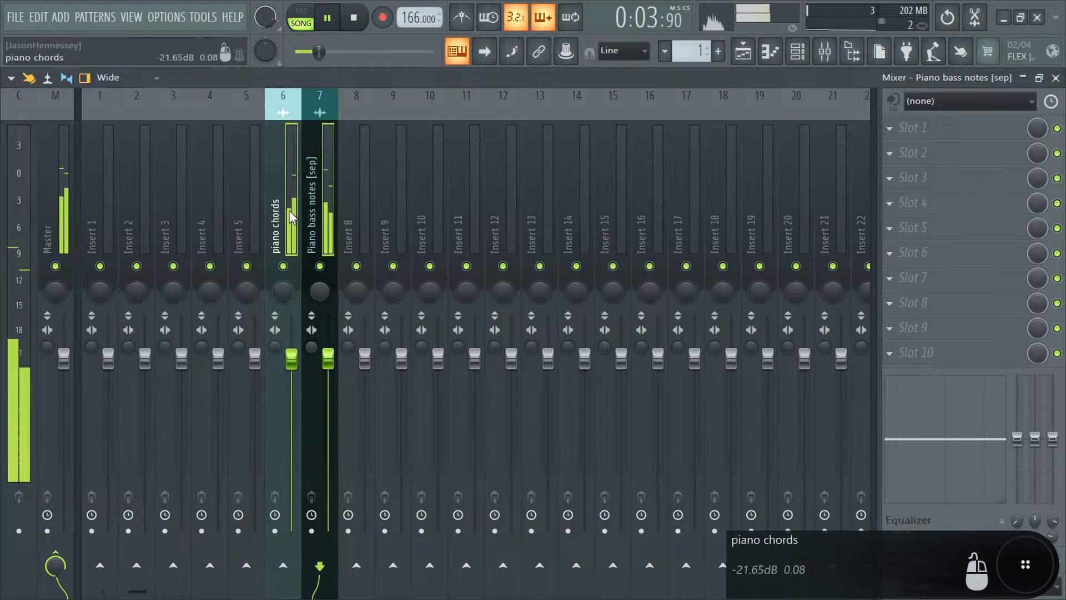
key(alt+Left)
key(alt+Left)
key(alt+Left)
key(alt+Left)
key(alt+Left)
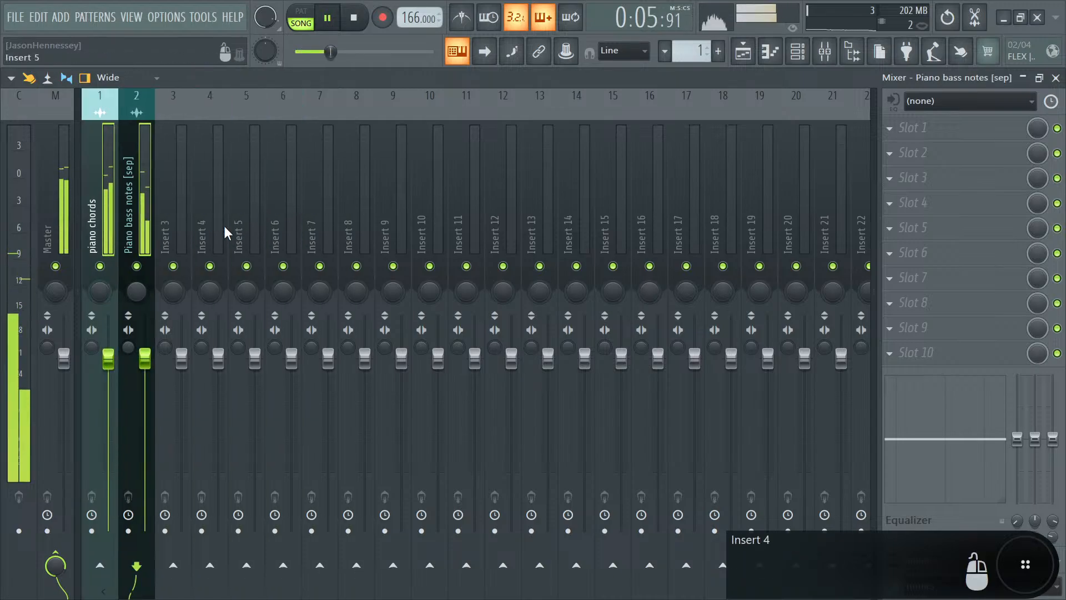
click(148, 228)
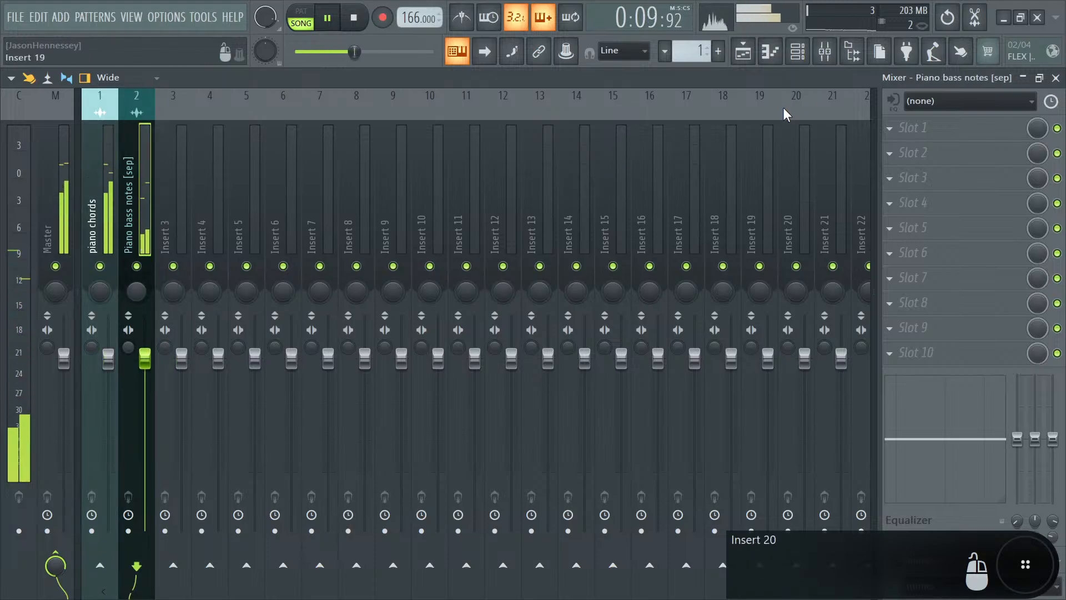
click(743, 51)
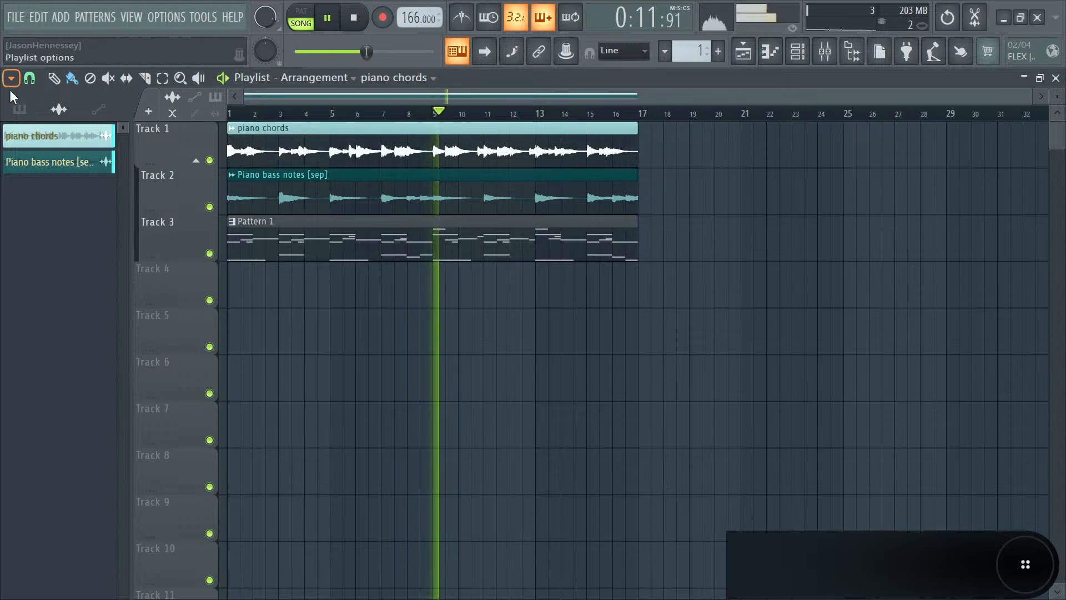
click(16, 17)
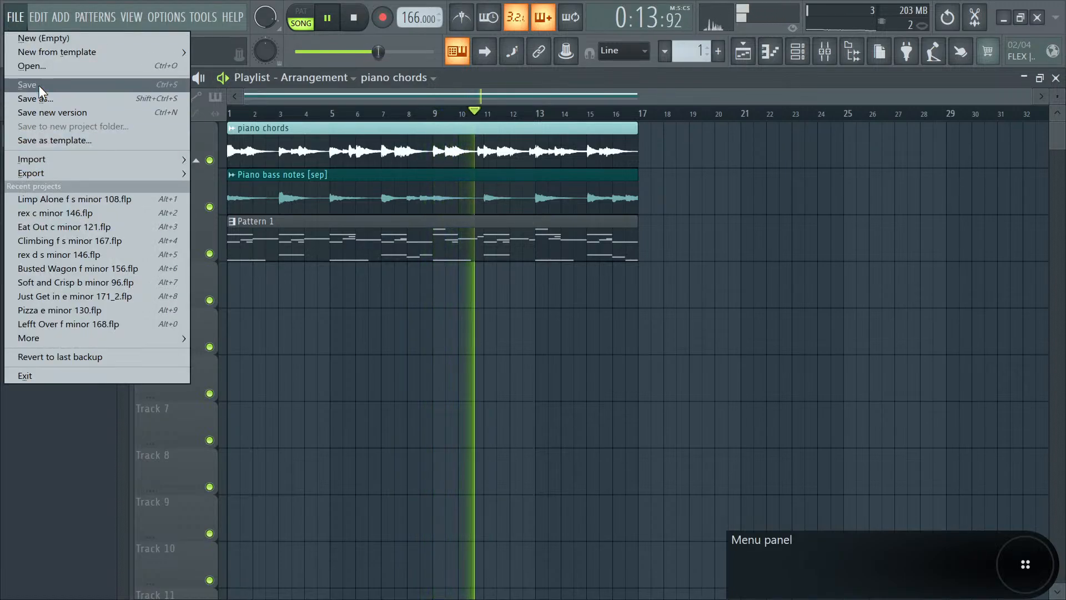
click(39, 86)
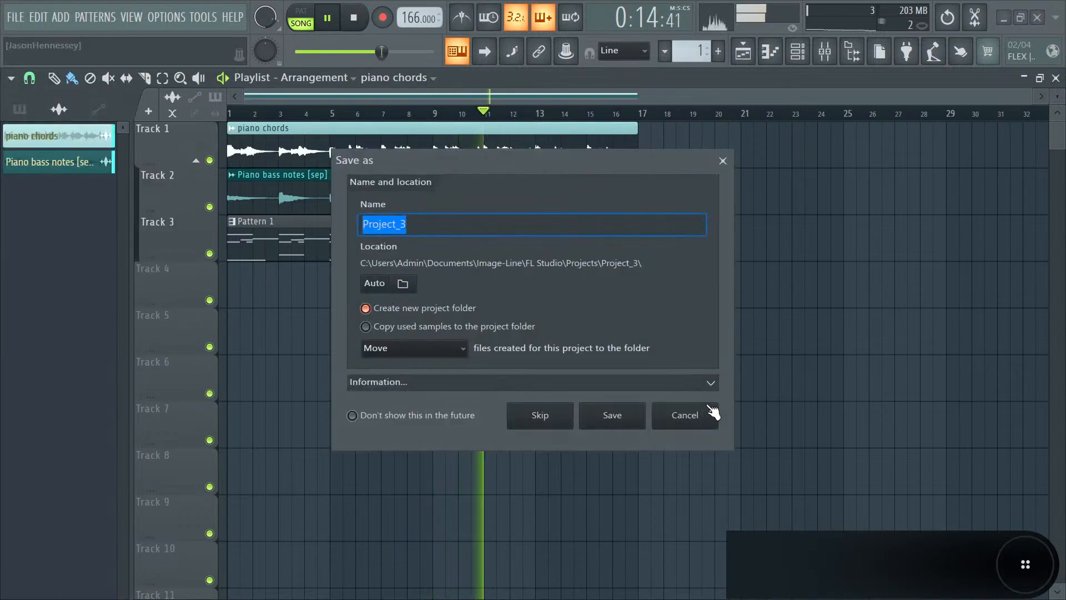
click(723, 160)
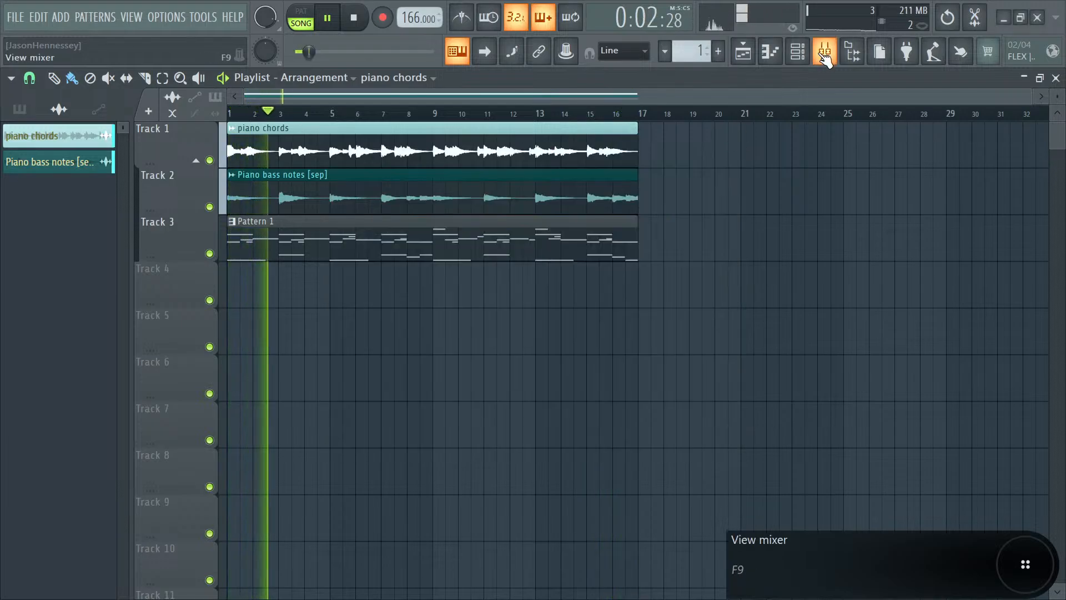
- Show the piano roll, start saving the project and enter "g minor 166" as its name
click(771, 51)
click(15, 16)
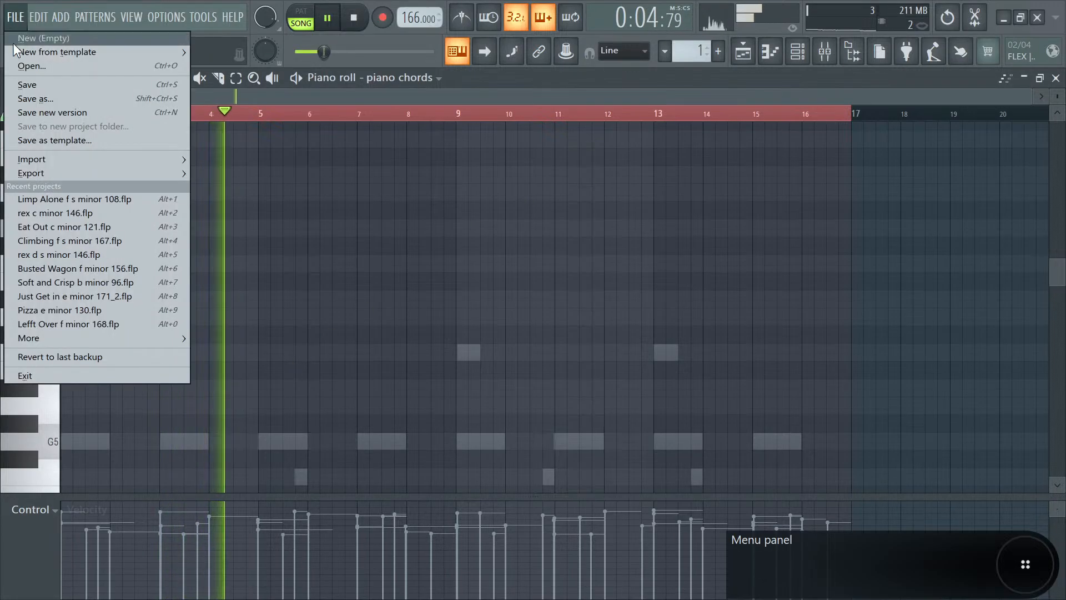
click(30, 85)
text(g )
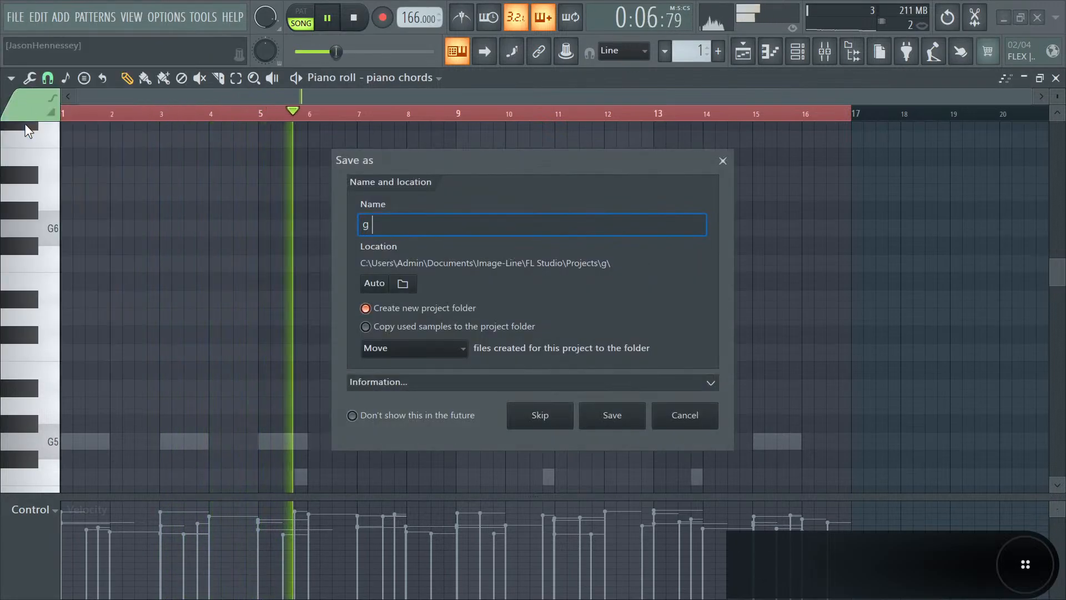
text(minor 166)
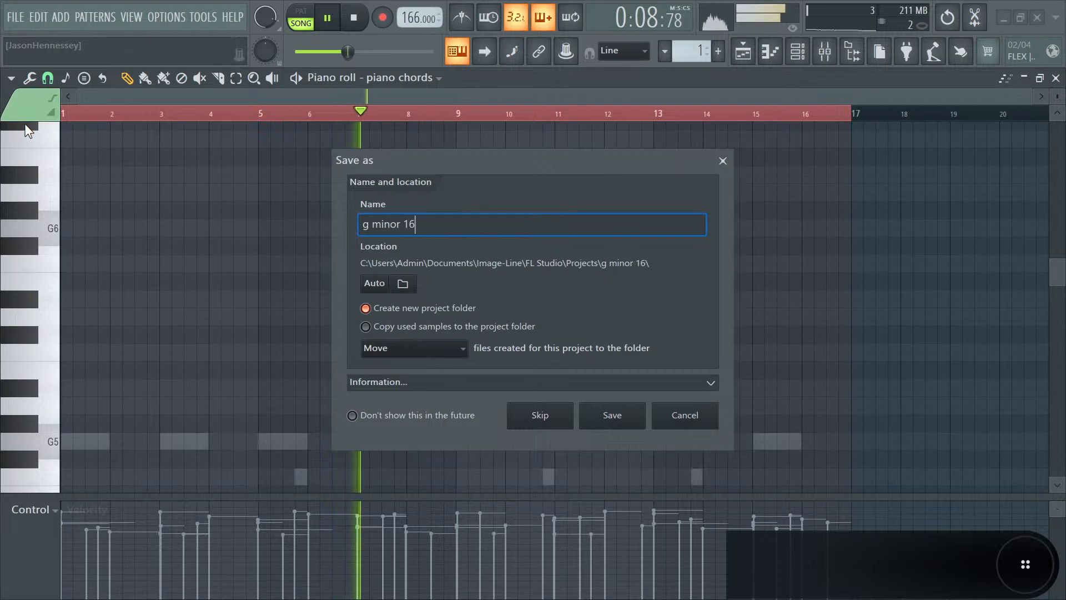
- Put "Forever Here" in front of the project name and save it in a new project folder
key(Left)
key(Left)
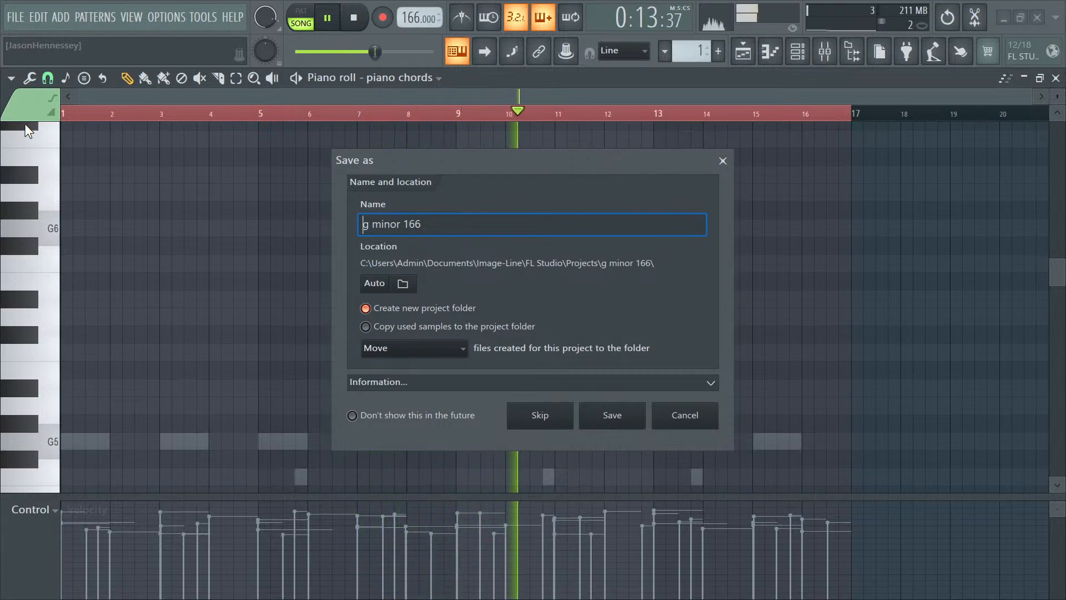
text(Forever)
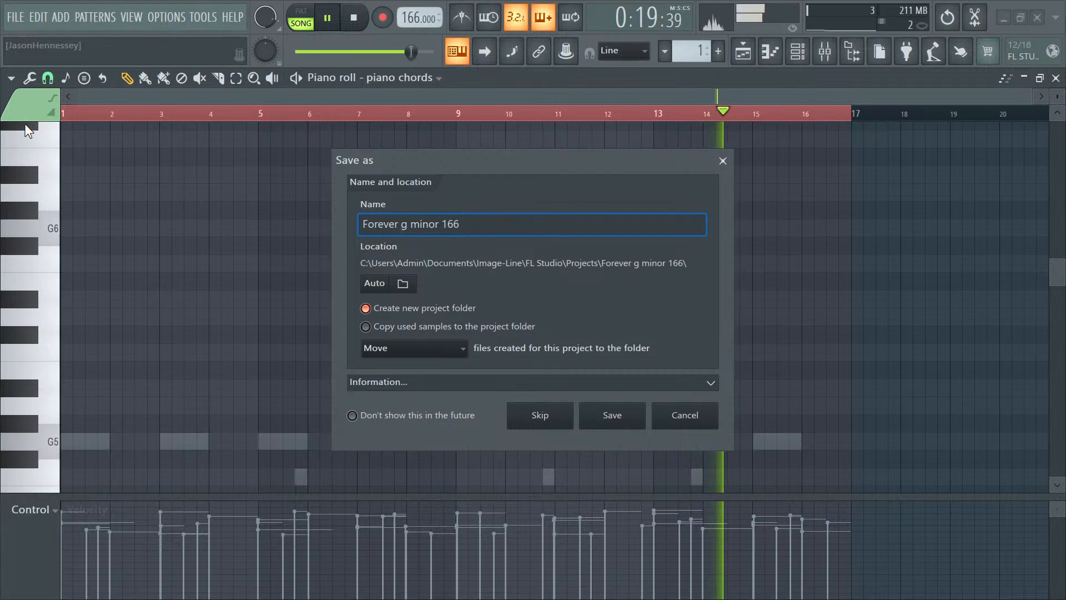
text(Em)
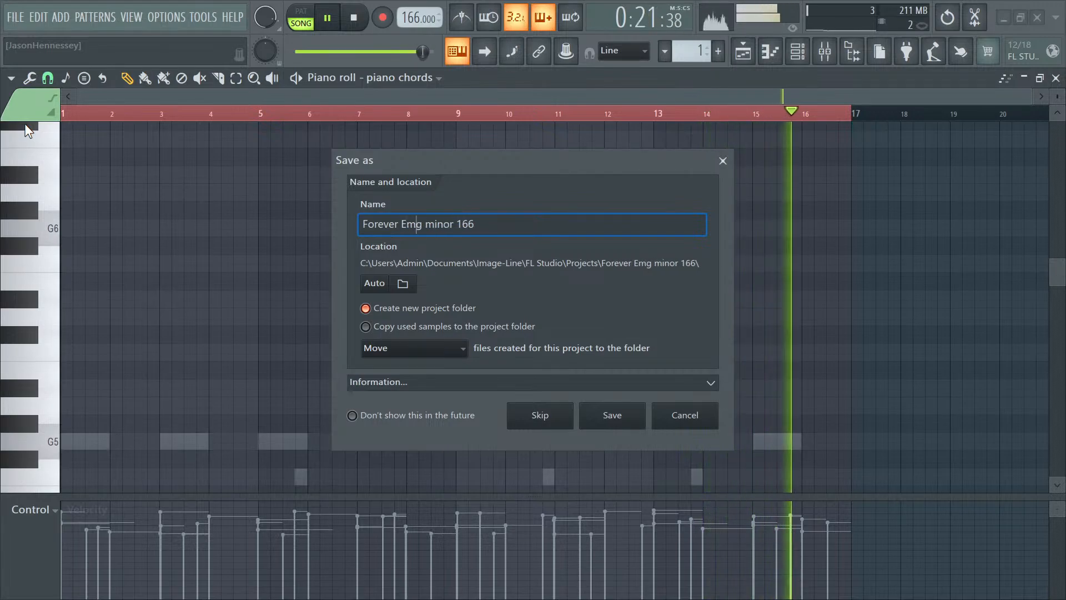
key(BackSpace)
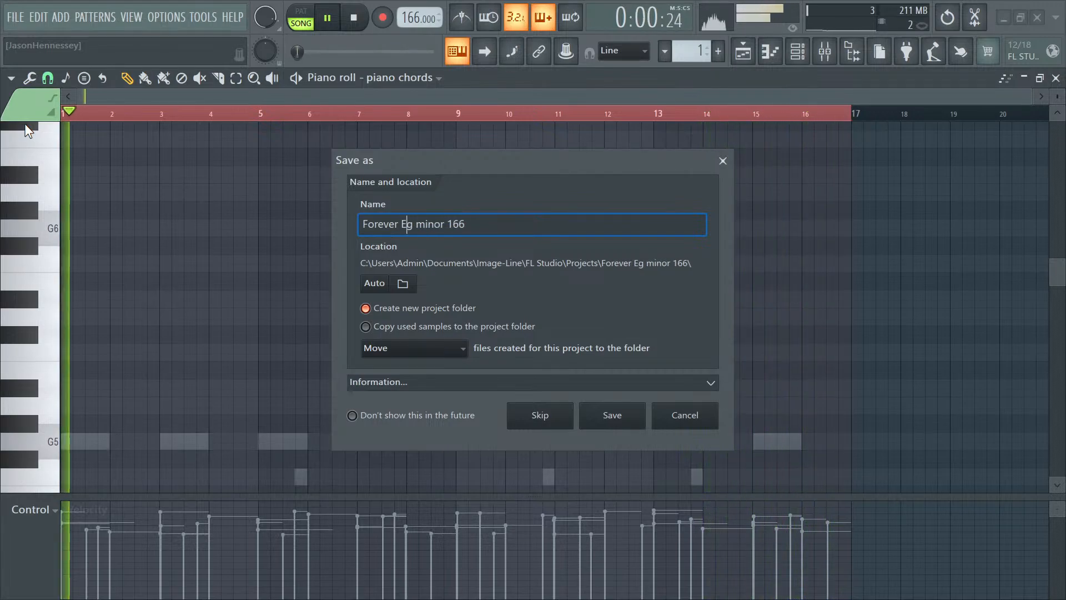
key(BackSpace)
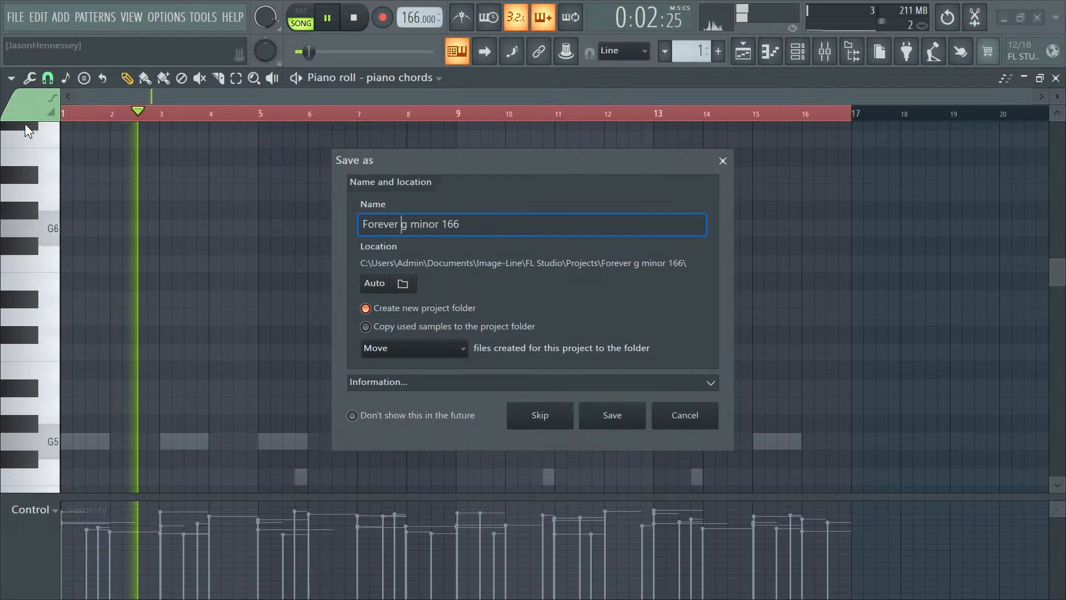
text(He)
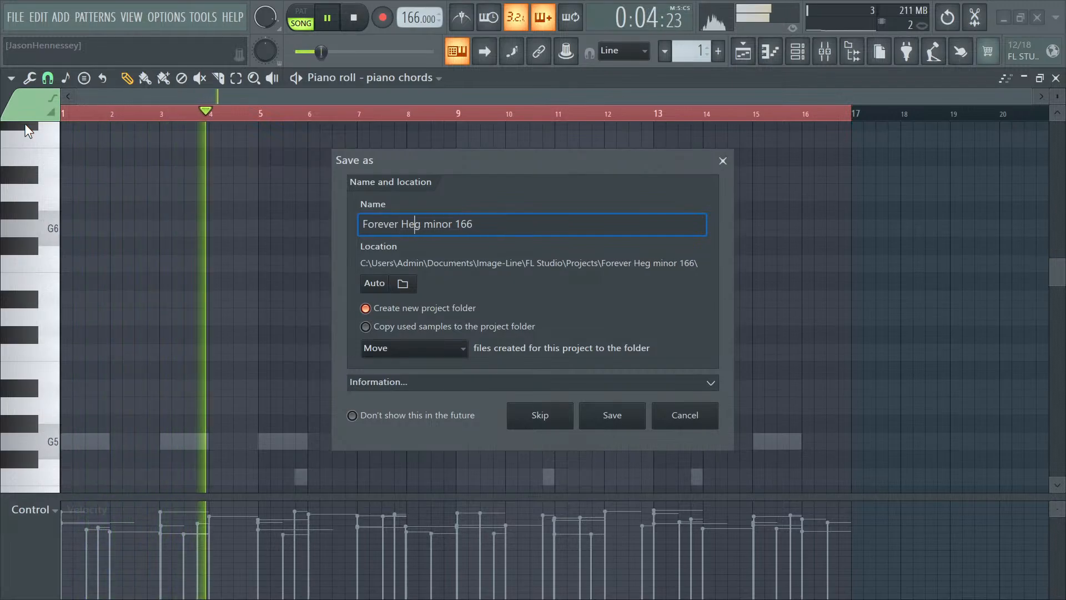
text(re)
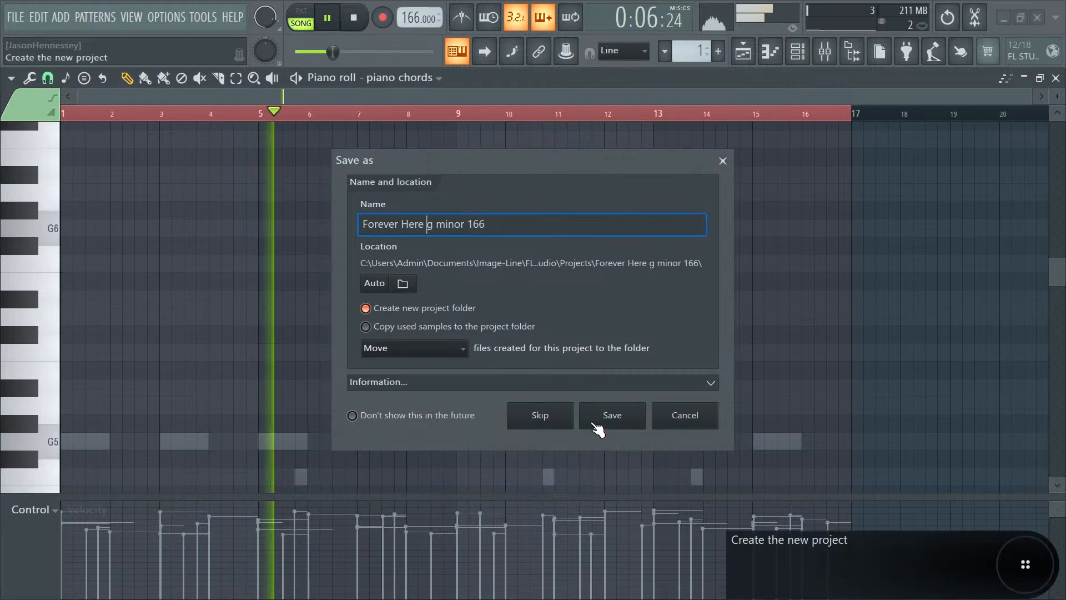
click(597, 425)
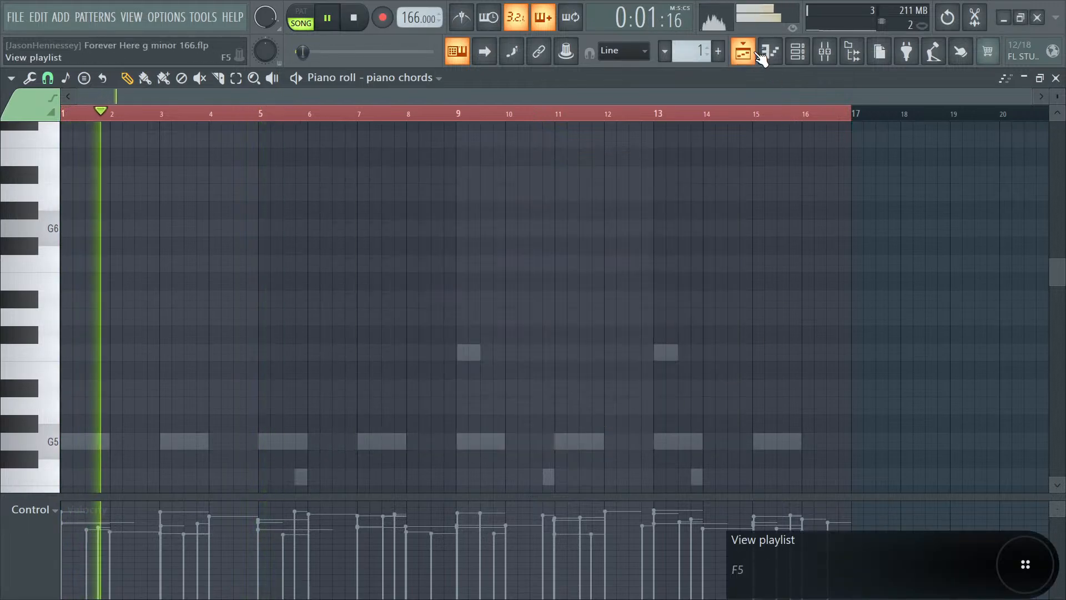
- Stop playback and load the Pre Vocal Chain Henny state onto mixer track 7
click(743, 52)
key(space)
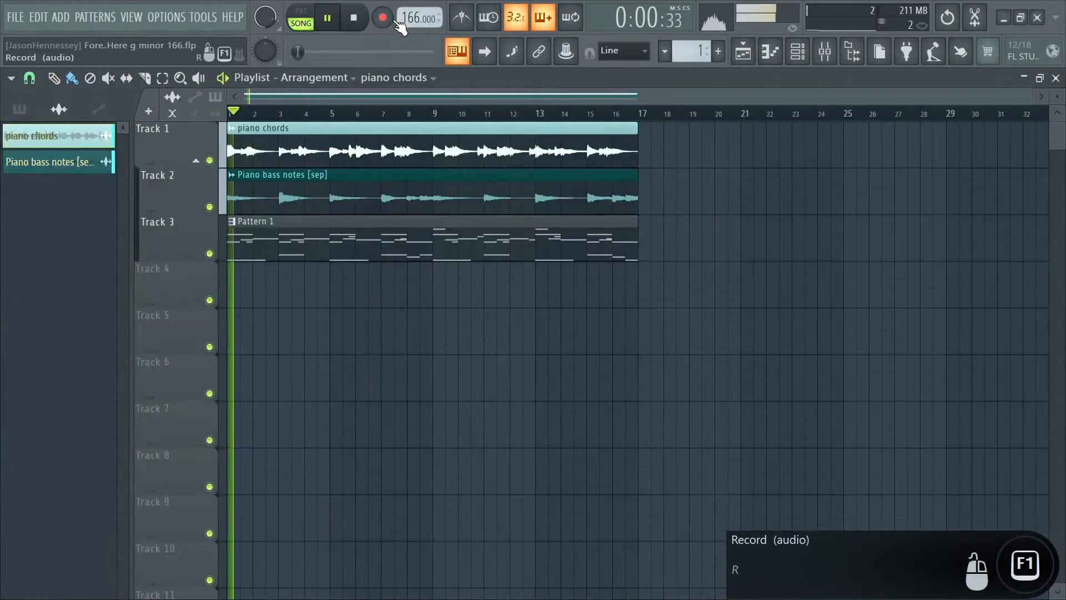
click(821, 61)
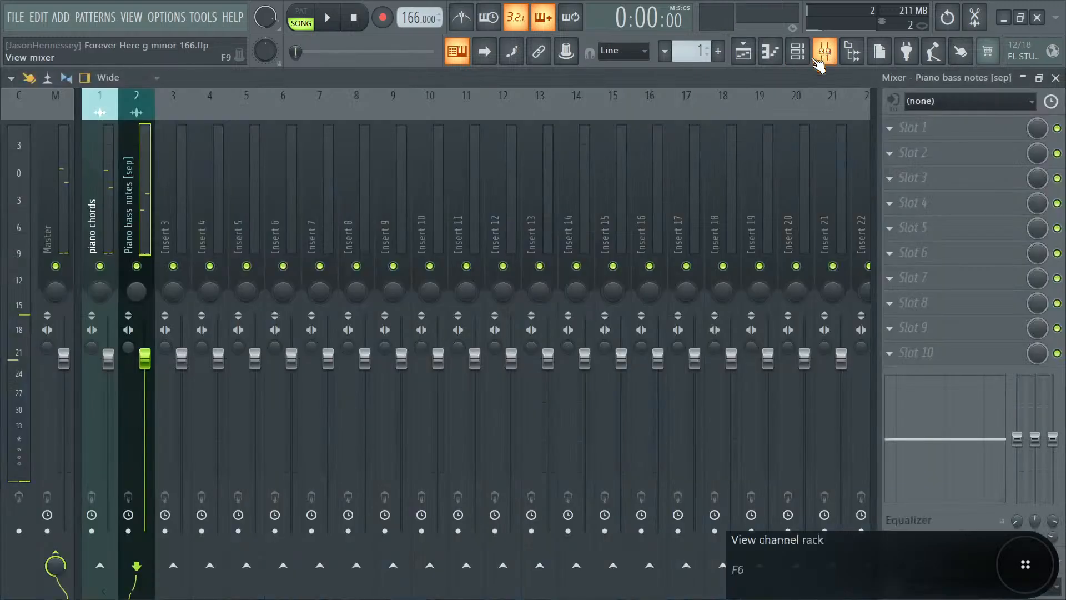
right_click(318, 222)
mouse_move(371, 195)
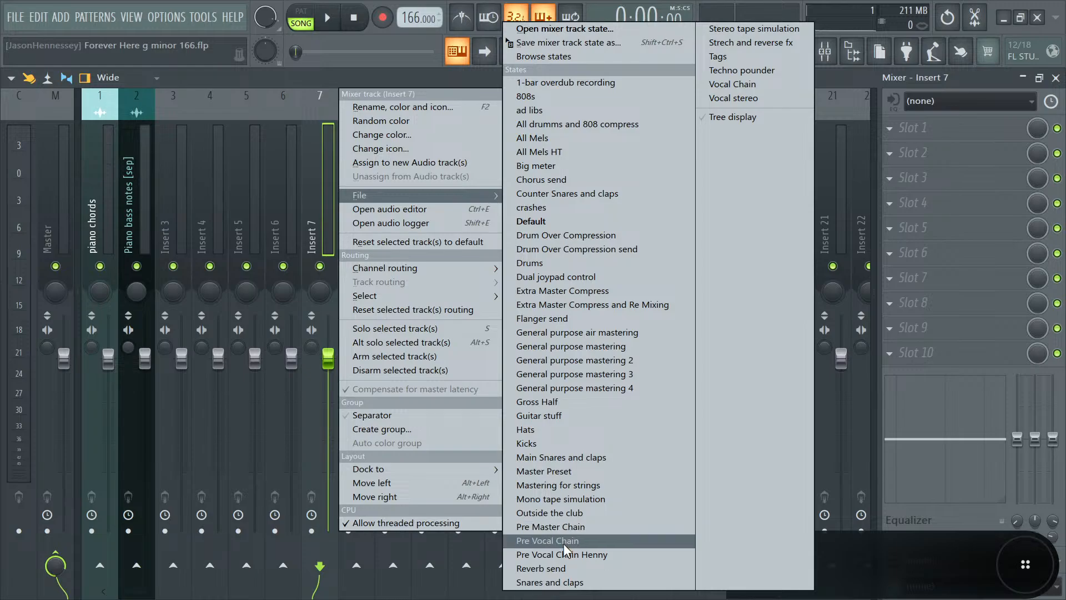
click(573, 555)
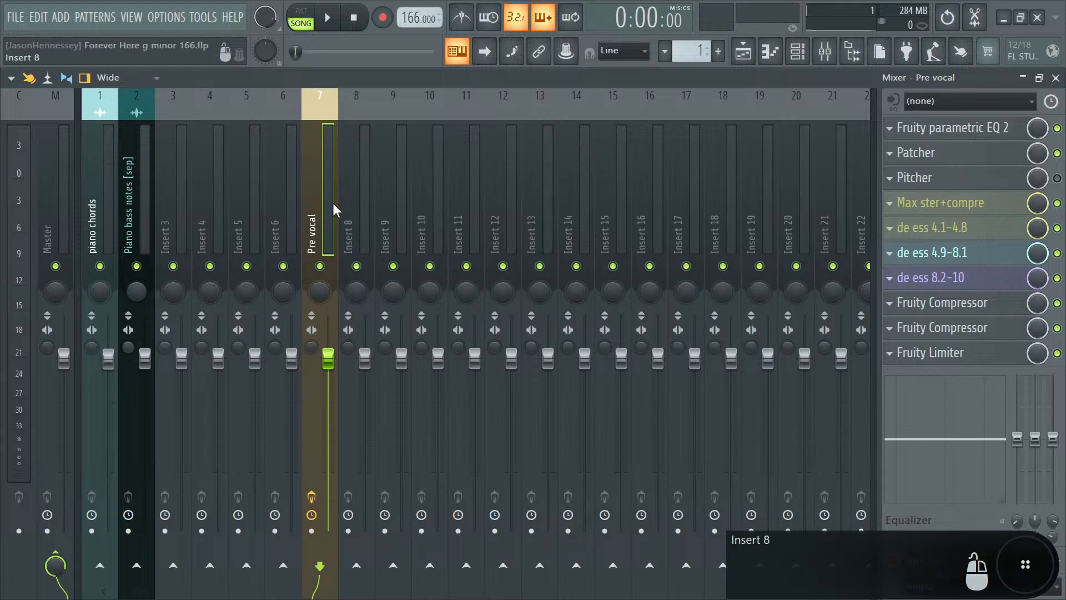
- Set the Pre vocal track's input to mono In 2 and stop monitoring that input through the master
click(959, 105)
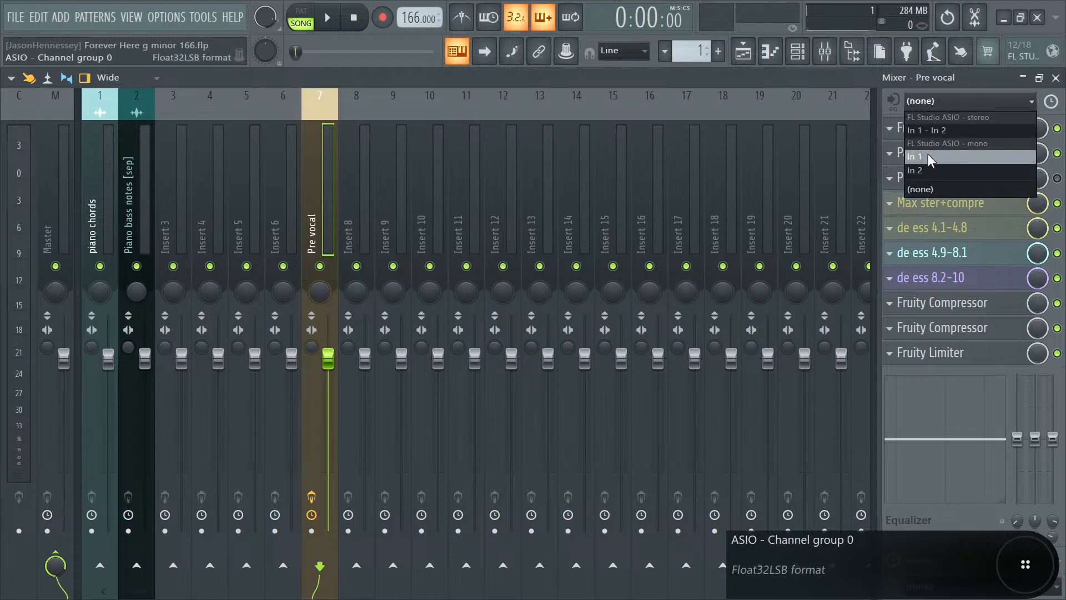
click(921, 171)
click(685, 368)
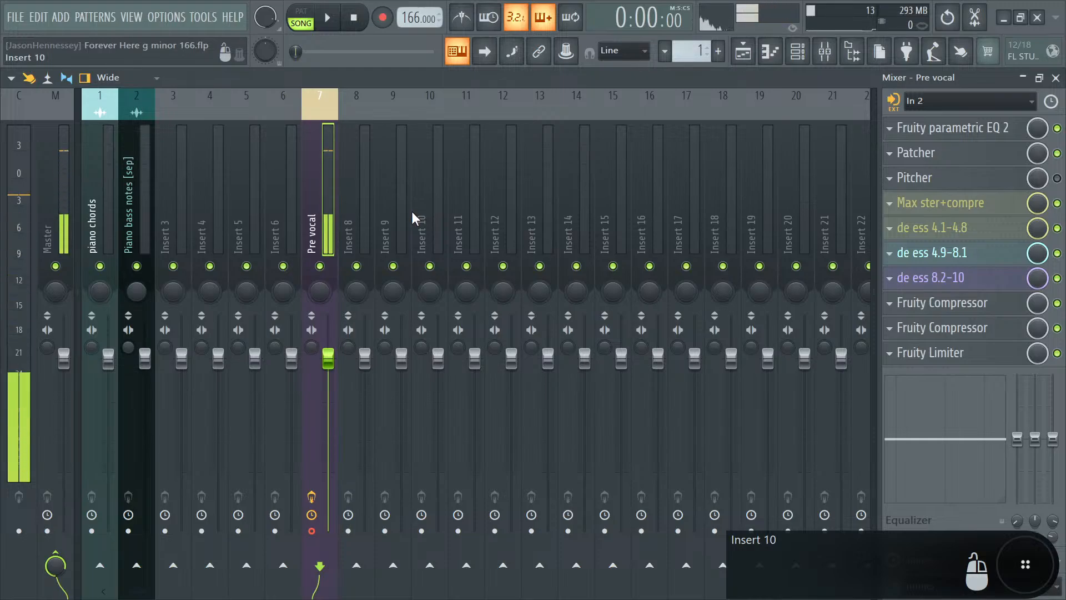
click(163, 19)
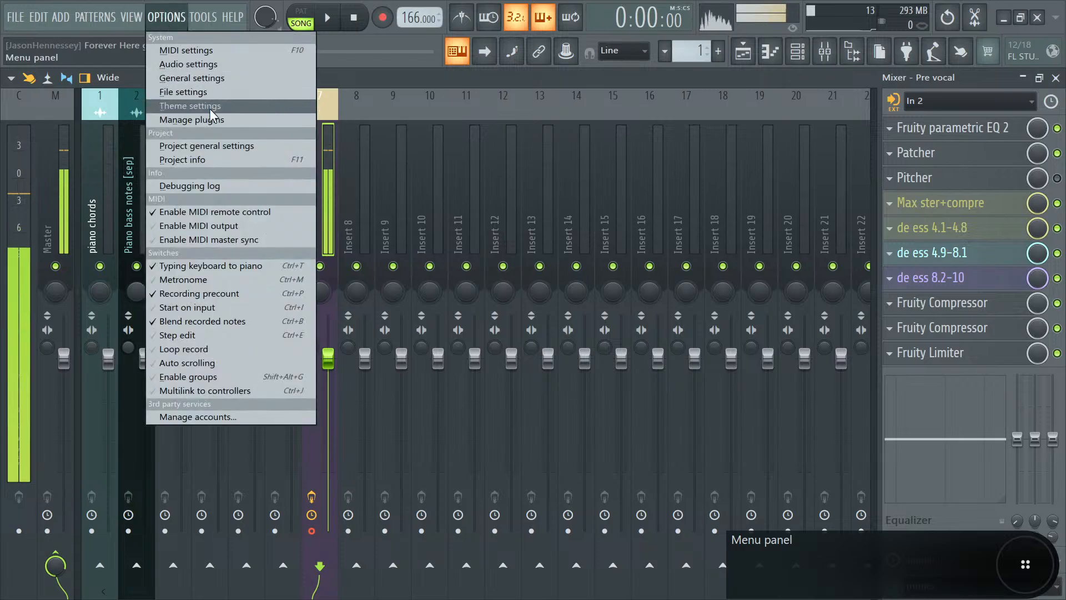
click(898, 105)
click(919, 240)
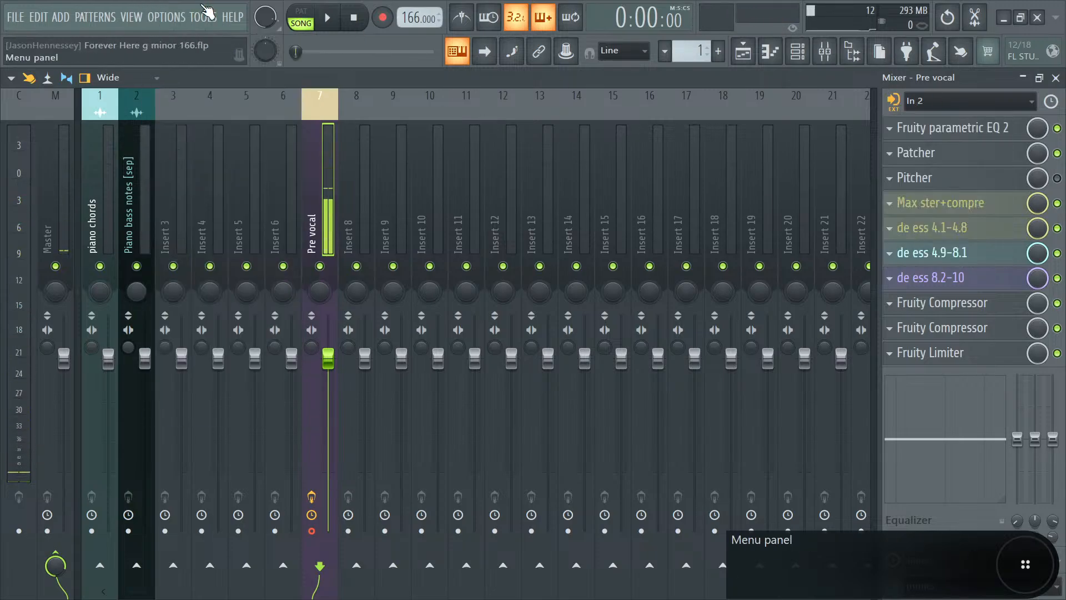
- Examine the audio device settings and the Patcher effect on the Pre vocal track
click(160, 19)
click(189, 64)
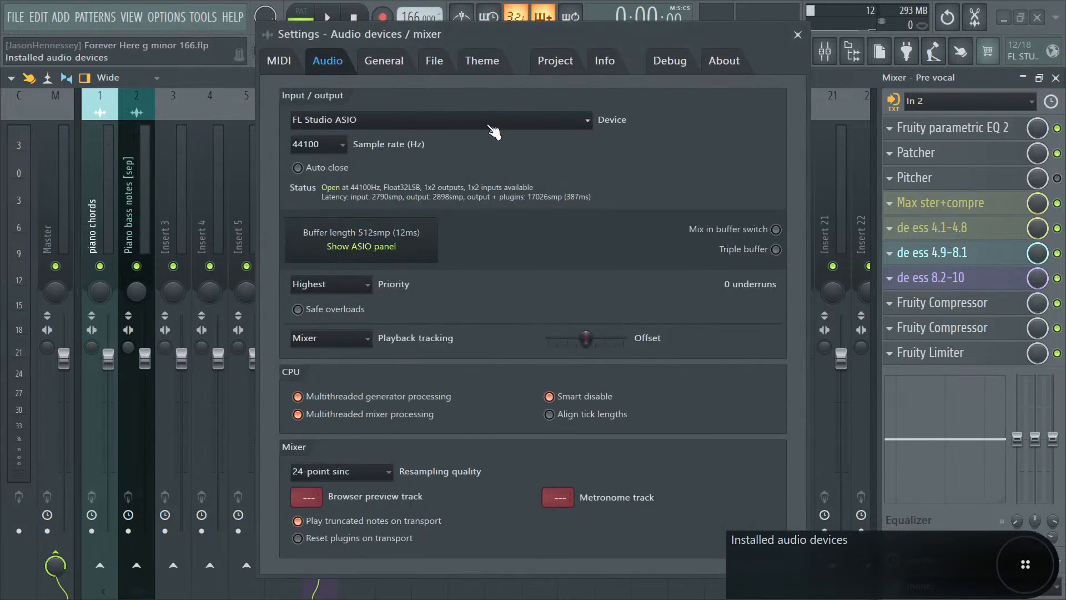
click(797, 36)
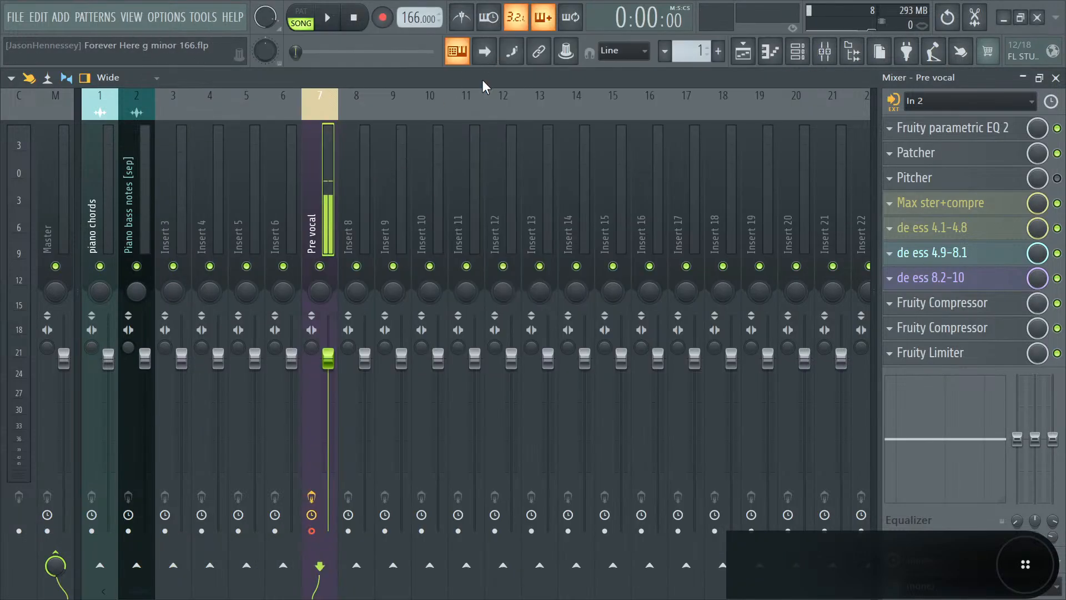
click(985, 156)
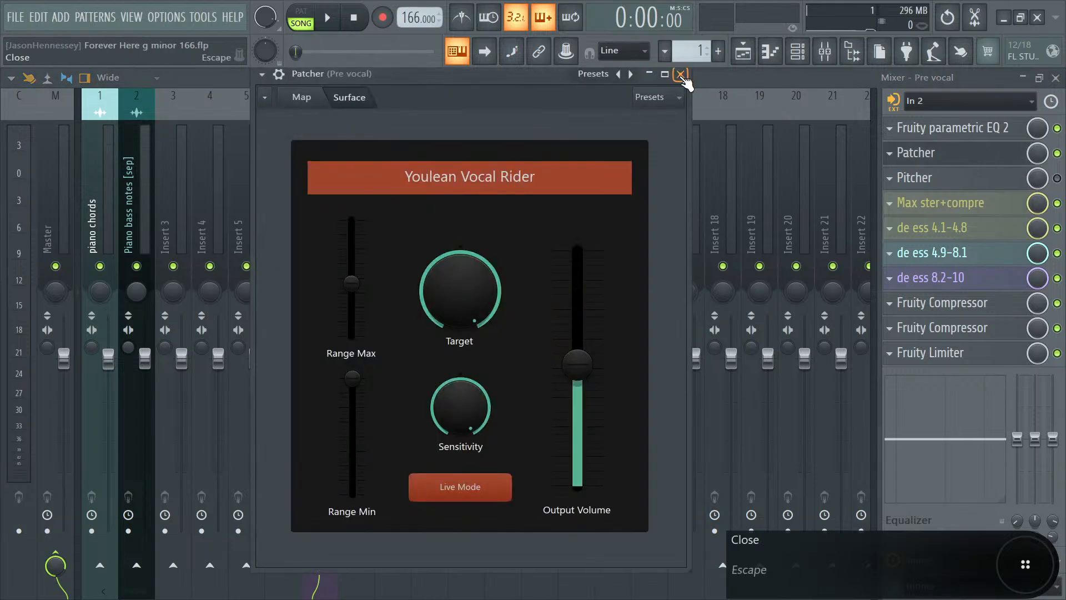
click(680, 74)
- Play the song, delete the Piano bass notes [sep] clip from Track 2, undo the deletion and stop playback
click(743, 51)
key(space)
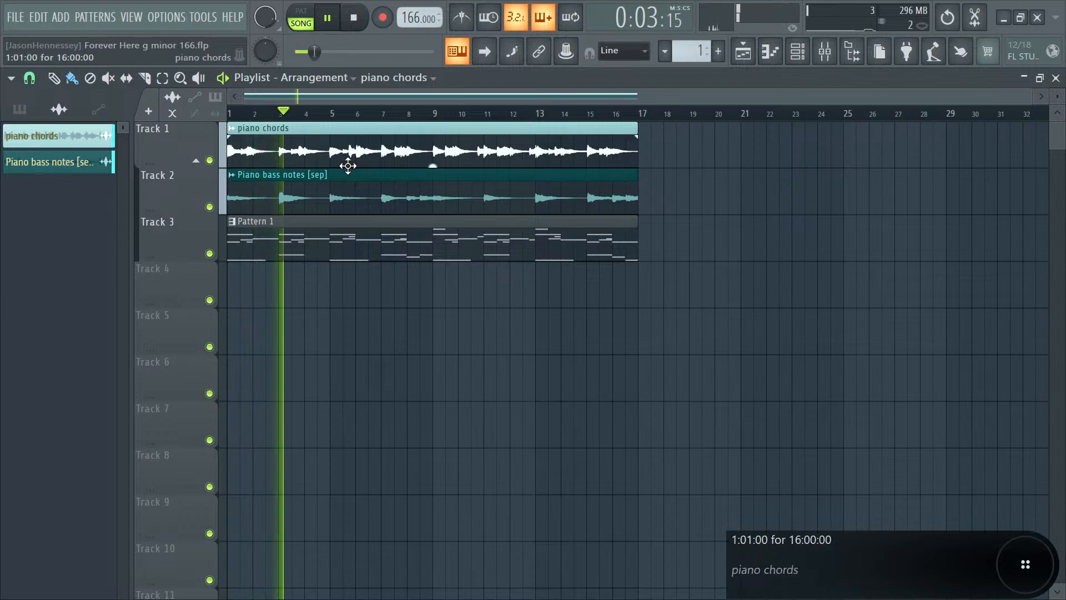
right_click(364, 184)
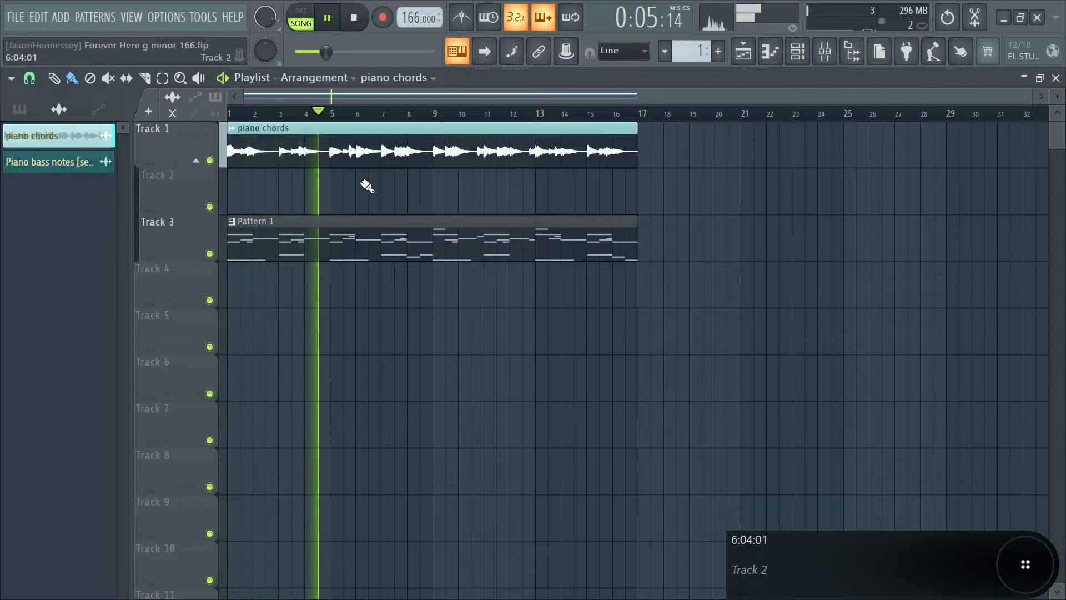
key(ctrl+z)
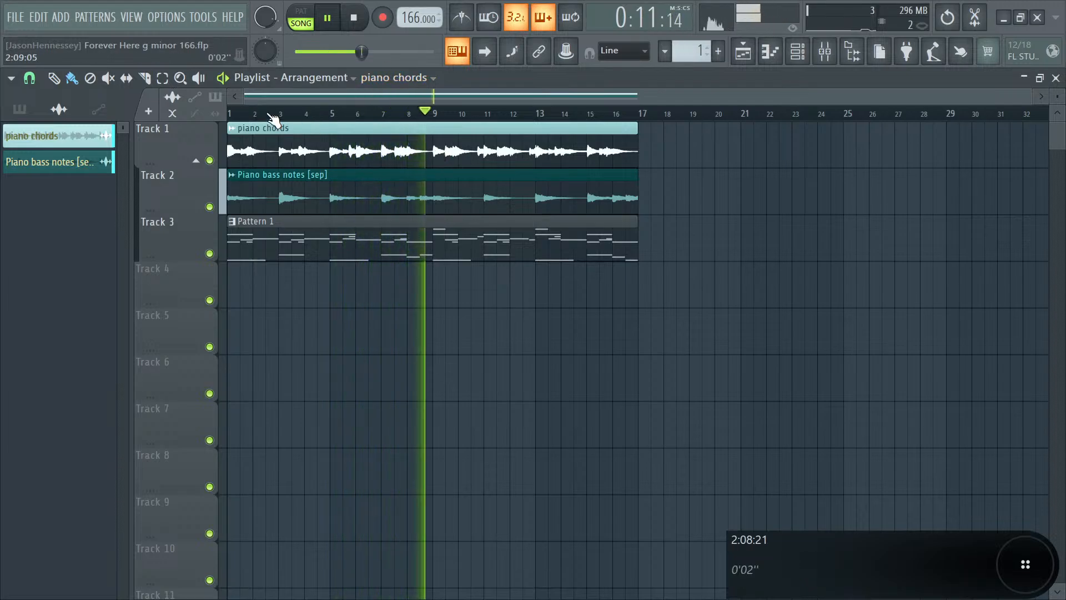
key(space)
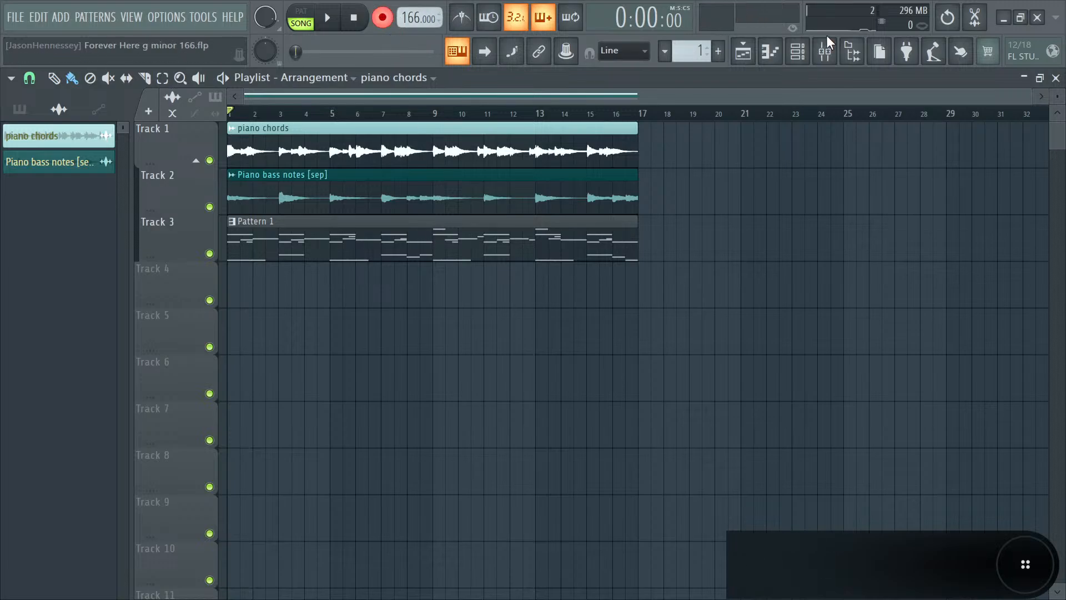
- Record a vocal take through the Pre vocal mixer track while the song plays from bar 1
click(833, 50)
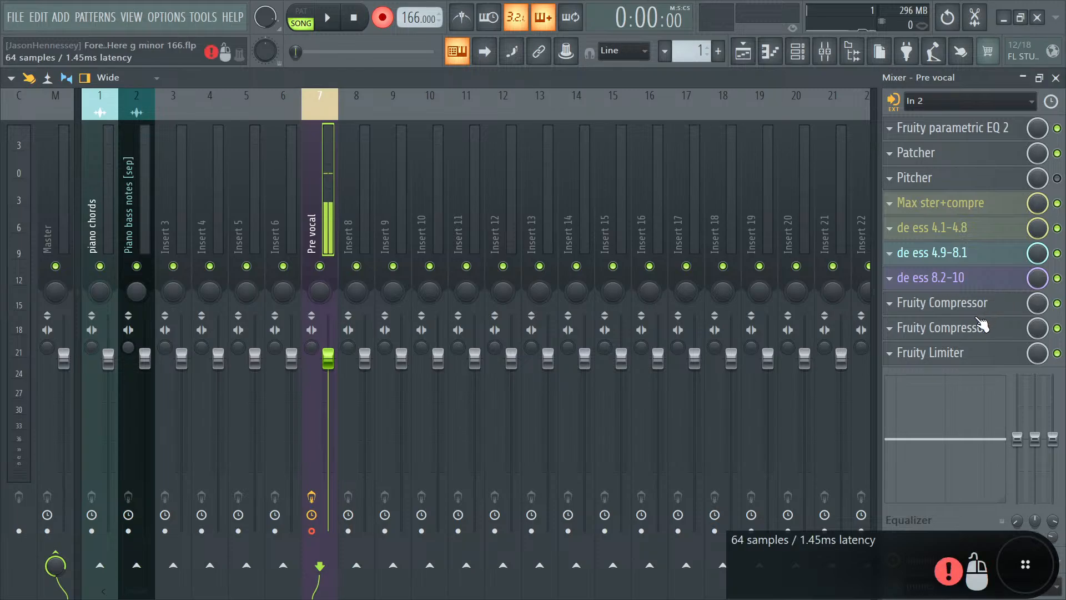
click(748, 55)
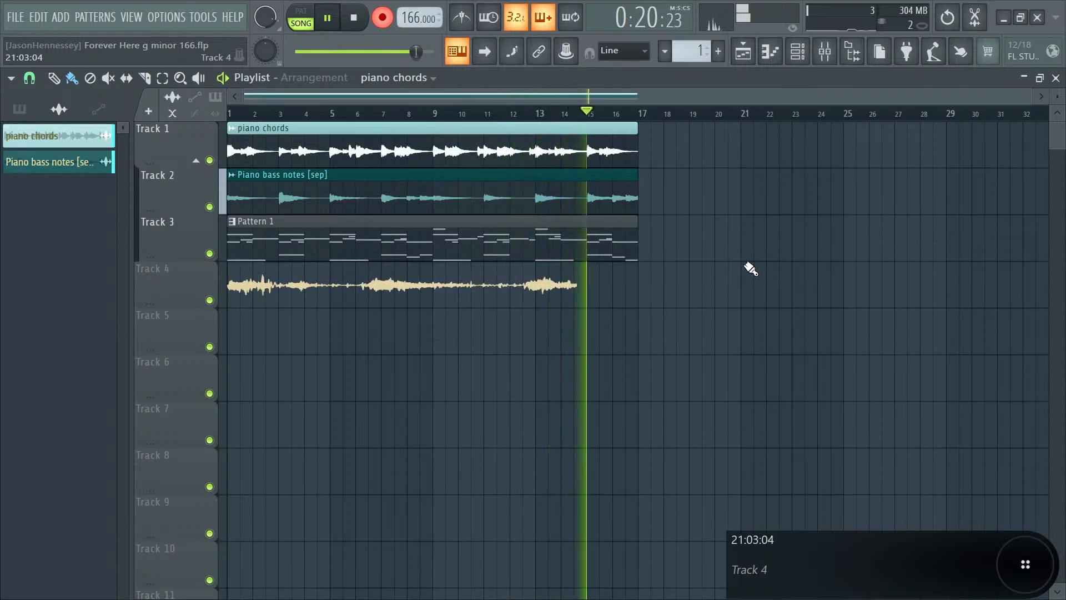
key(space)
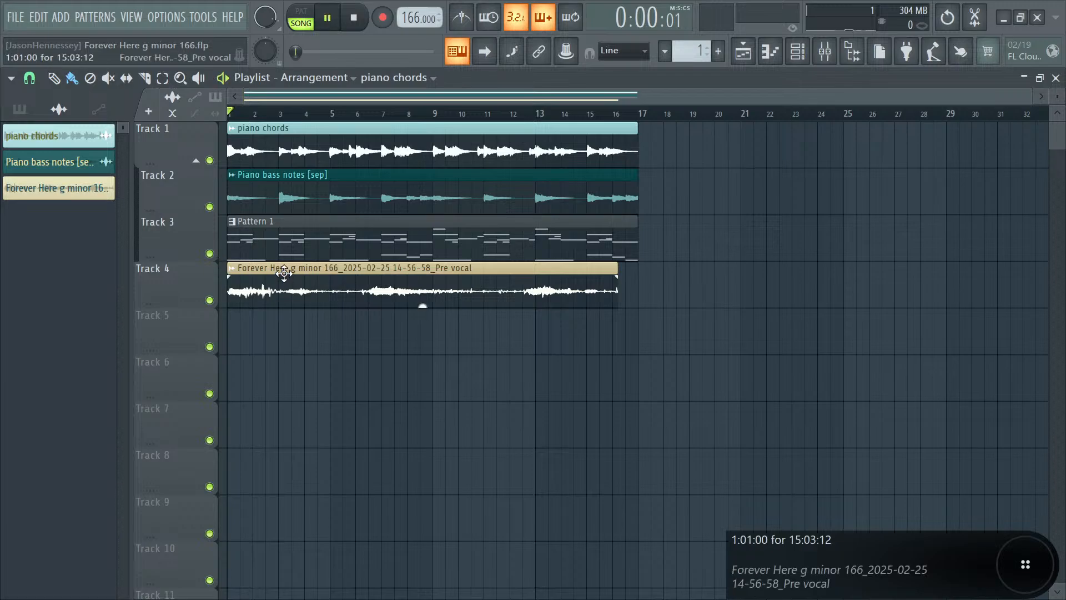
- Inspect the channel settings of the recorded Pre vocal clip and listen to it with the song
double_click(310, 269)
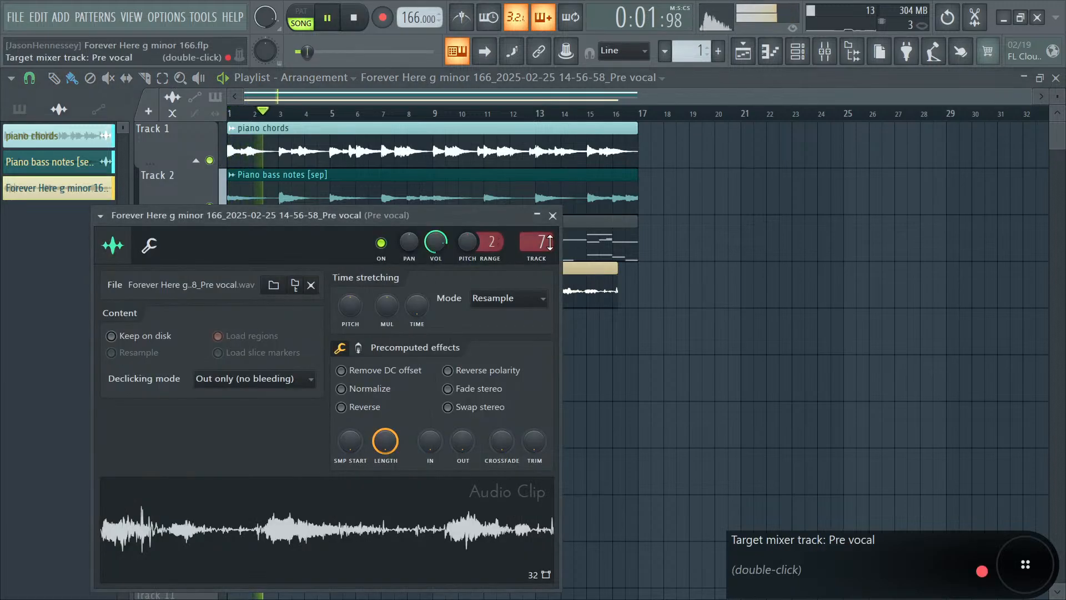
right_click(786, 293)
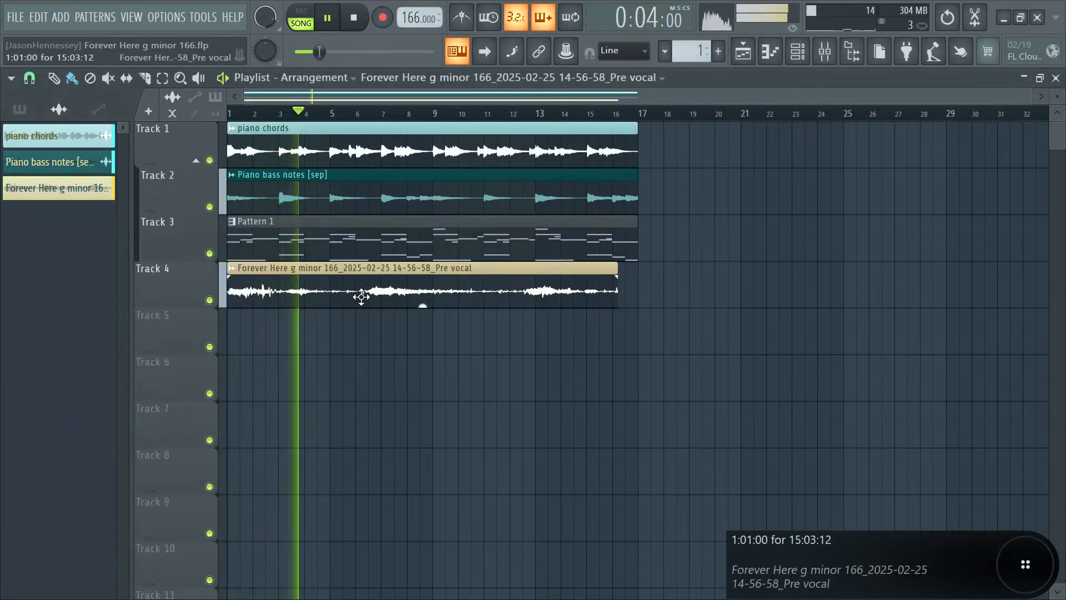
scroll(255, 290, up, 3)
key(space)
key(space)
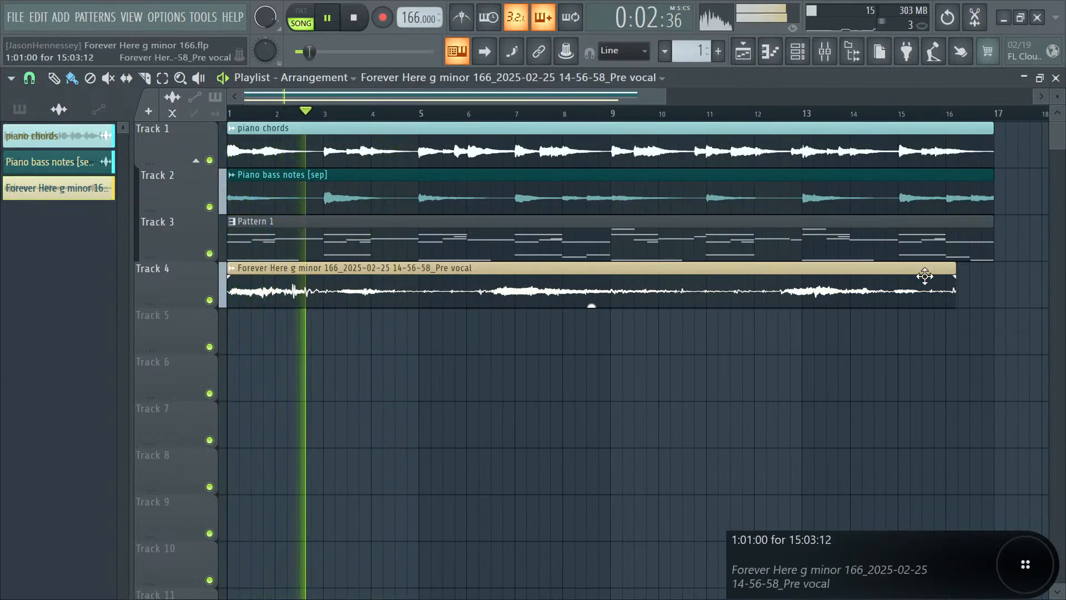
key(space)
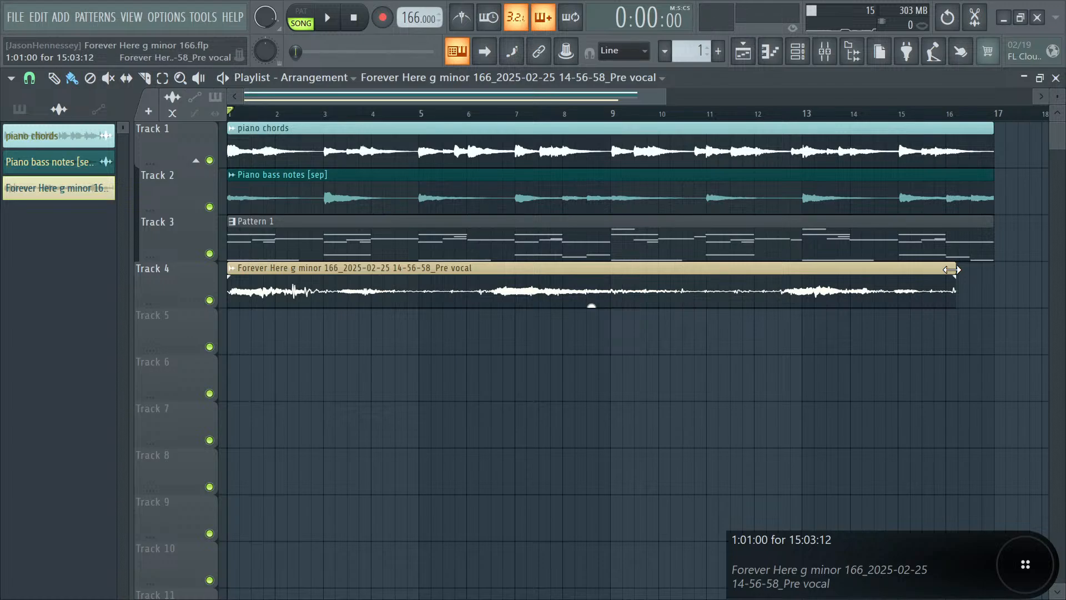
- Stretch the recorded vocal clip on Track 4 to about 16:06:10, change its time-stretching mode and play the song
drag(951, 270, 967, 270)
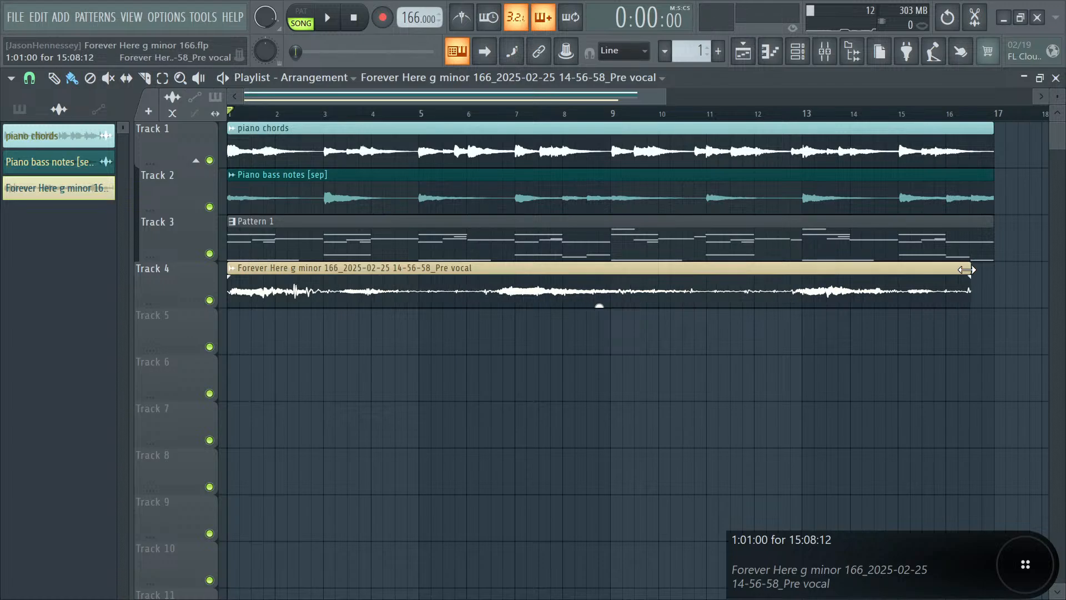
double_click(841, 275)
click(533, 298)
click(518, 338)
key(Escape)
key(space)
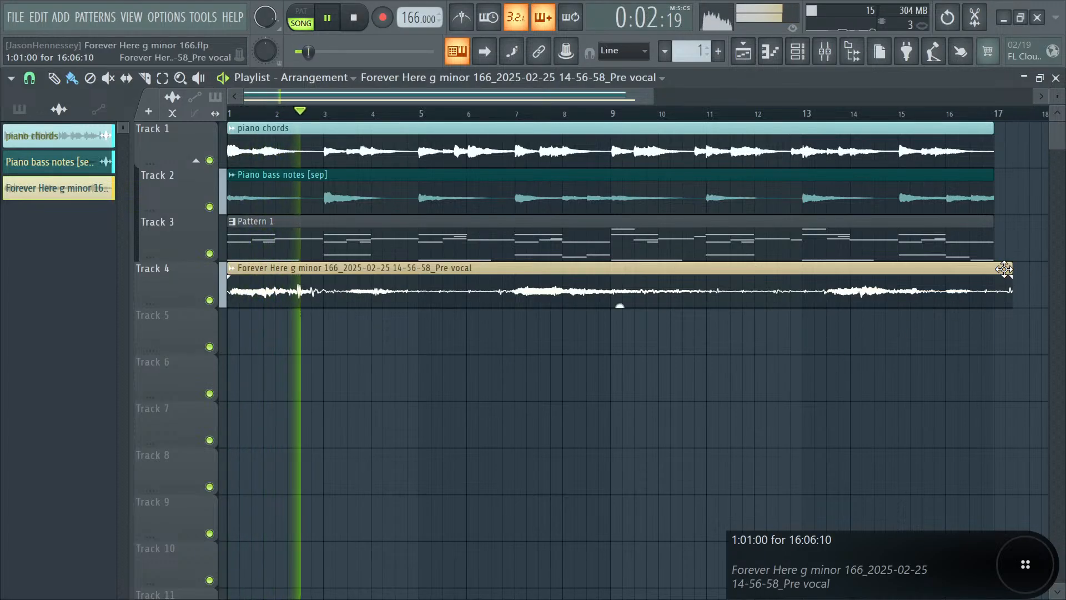
- Compress the stretched vocal clip on Track 4 in stages to 13:09:13 and play the song against each length
key(space)
drag(1011, 272, 929, 274)
key(space)
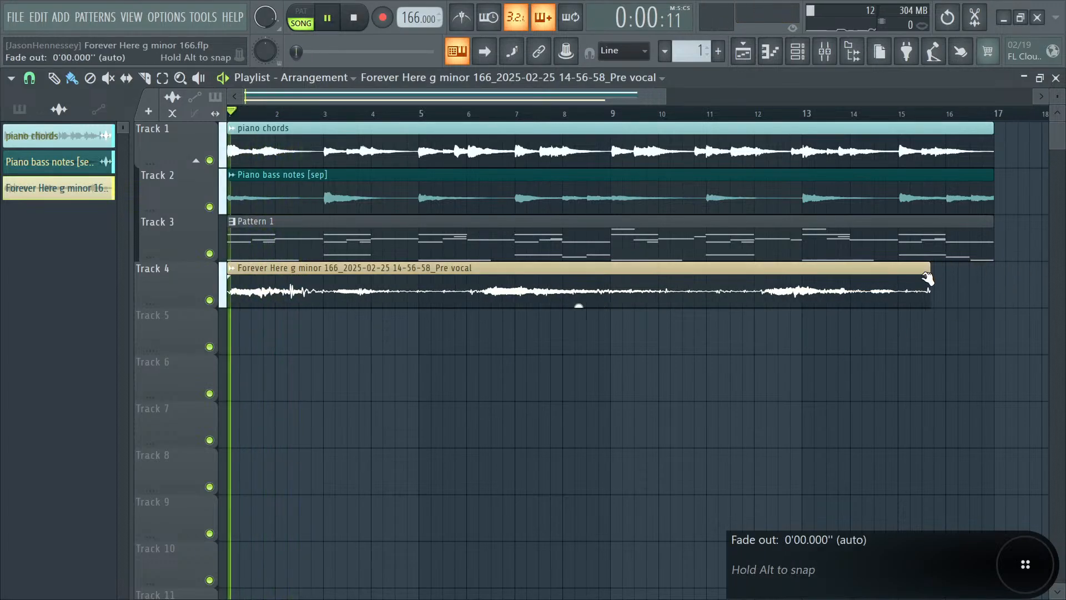
scroll(370, 349, up, 2)
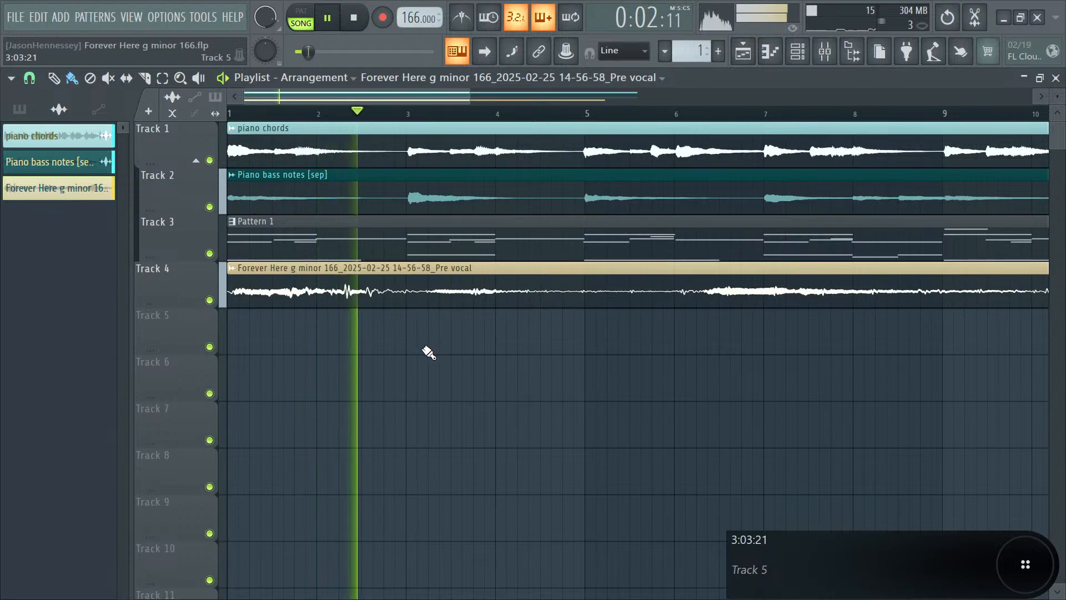
scroll(428, 352, down, 2)
key(space)
drag(864, 272, 809, 273)
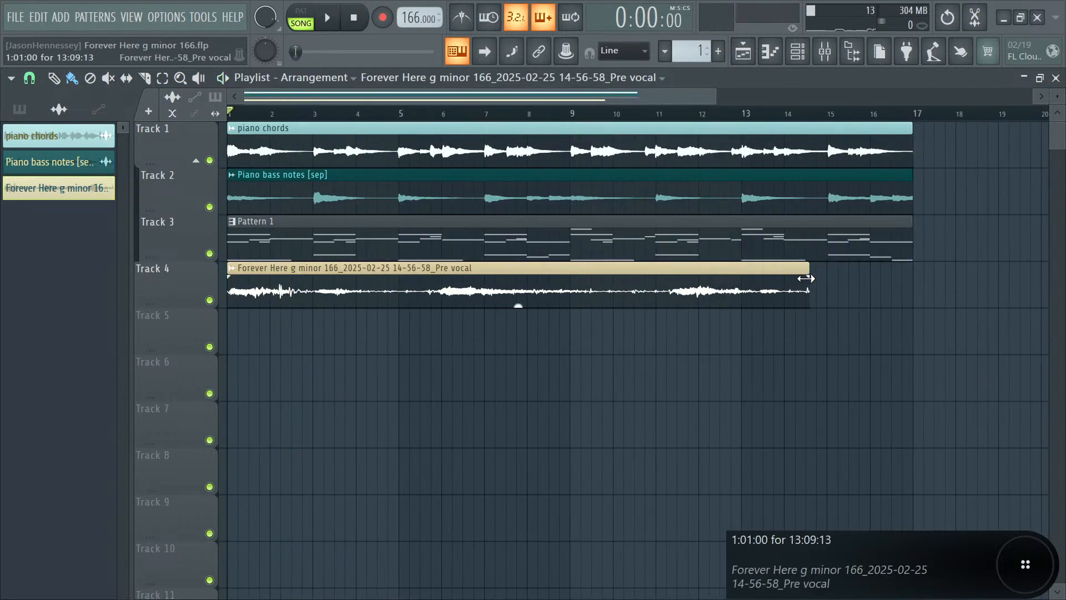
key(space)
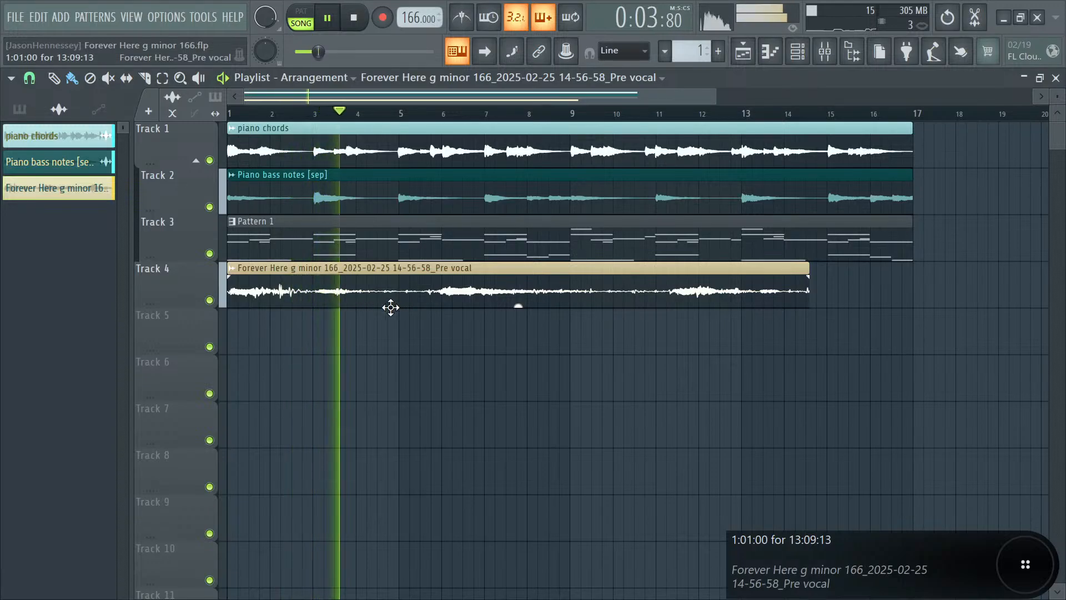
key(space)
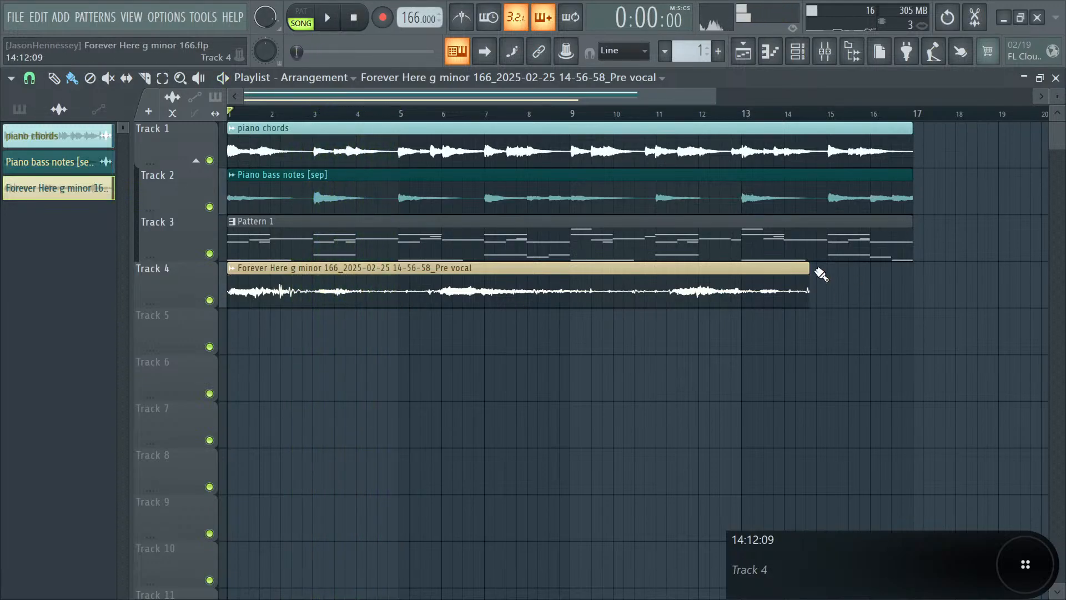
- Shorten the stretched Track 4 vocal slightly more, ending at about bar 14.4, and replay the song from the start
key(space)
drag(810, 272, 801, 272)
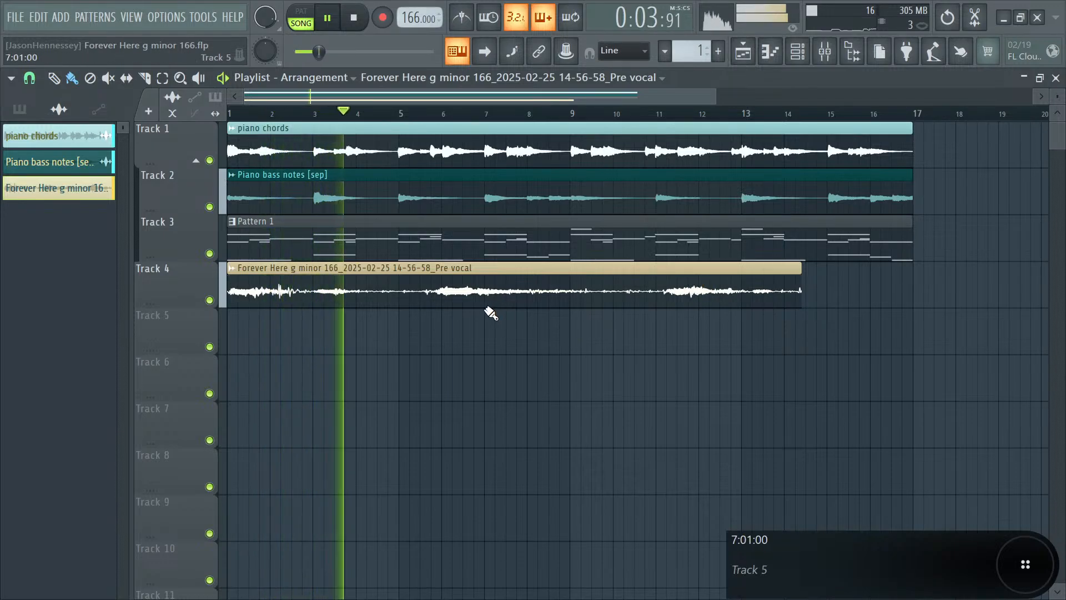
key(space)
key(space)
- Slice the Track 4 vocal clip before bar 3 and remove the section between about bars 2.6 and 2.9
scroll(286, 290, up, 5)
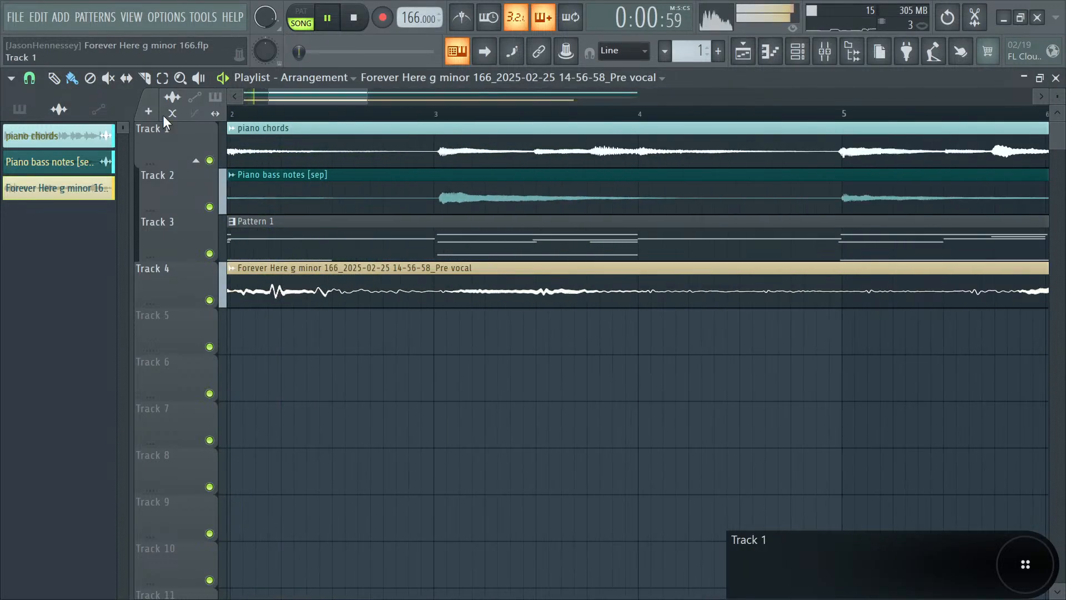
click(145, 77)
key(space)
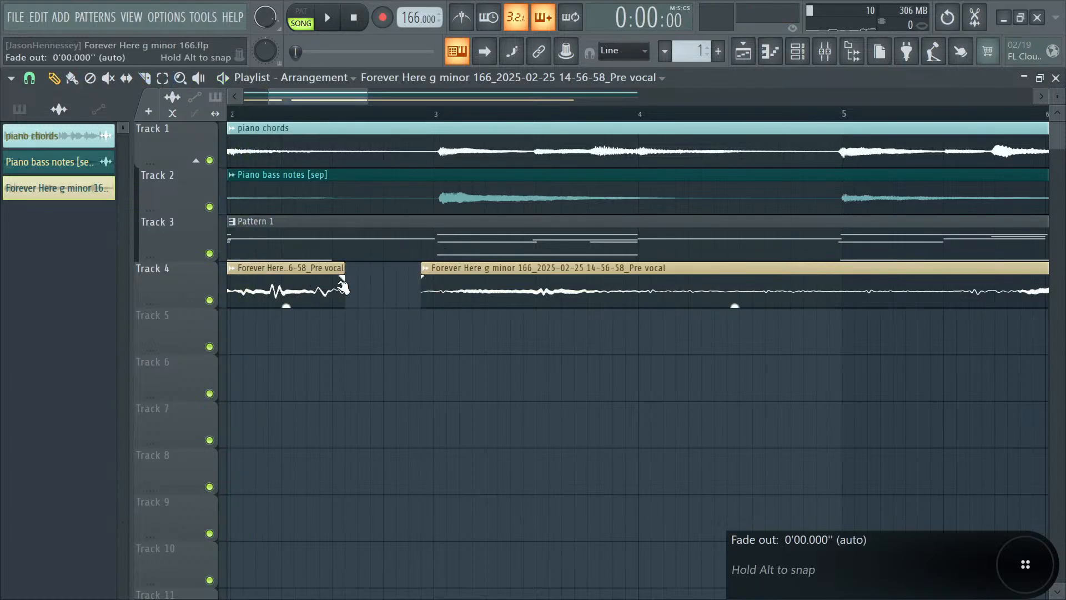
- Set the vocal clip's declicking mode to Smooth (bleeding) and play the song
double_click(542, 291)
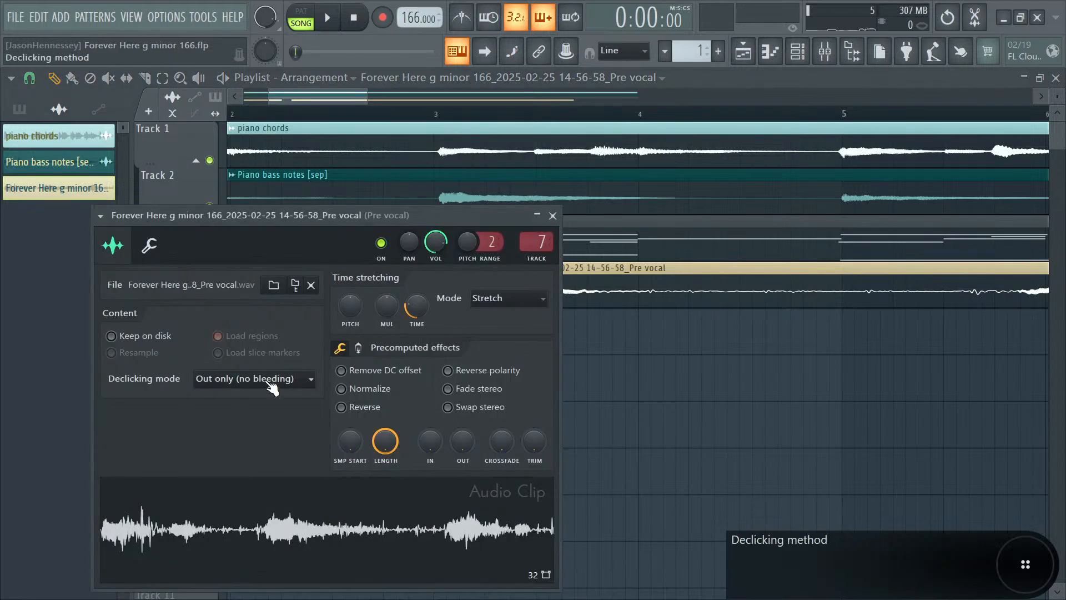
click(274, 378)
click(260, 451)
key(space)
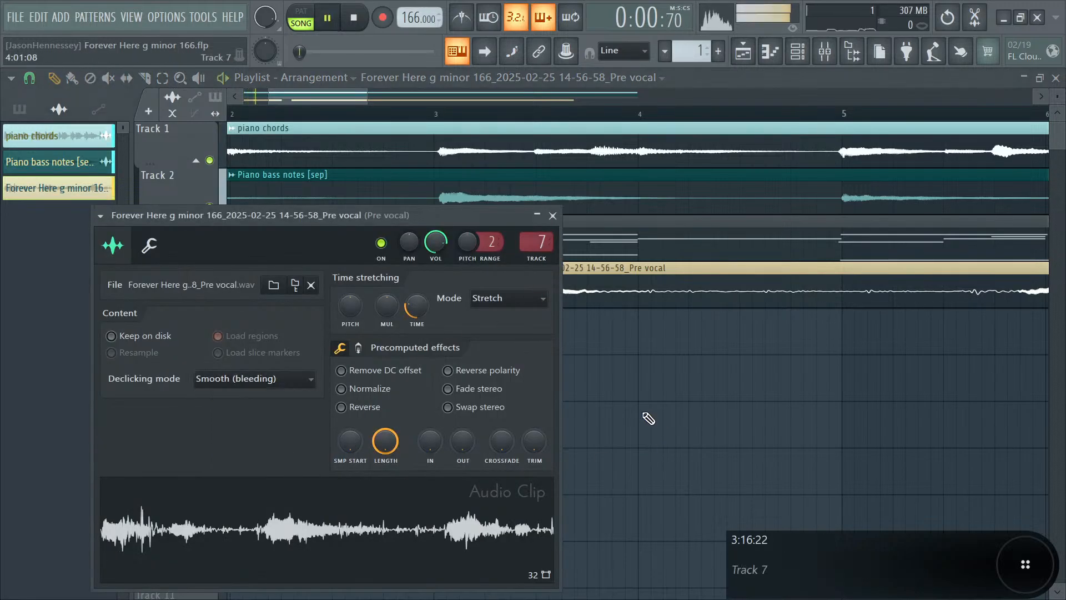
- Add a long fade-out to the first vocal piece and a short fade-in to the second, starting the second at 2:15:15
click(341, 389)
key(Escape)
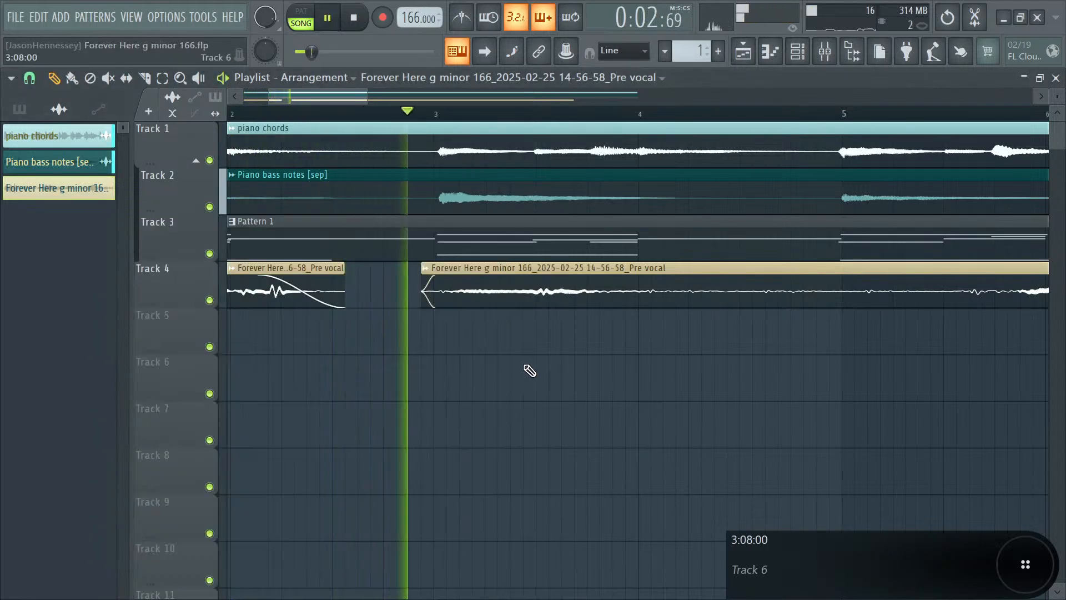
drag(426, 278, 438, 278)
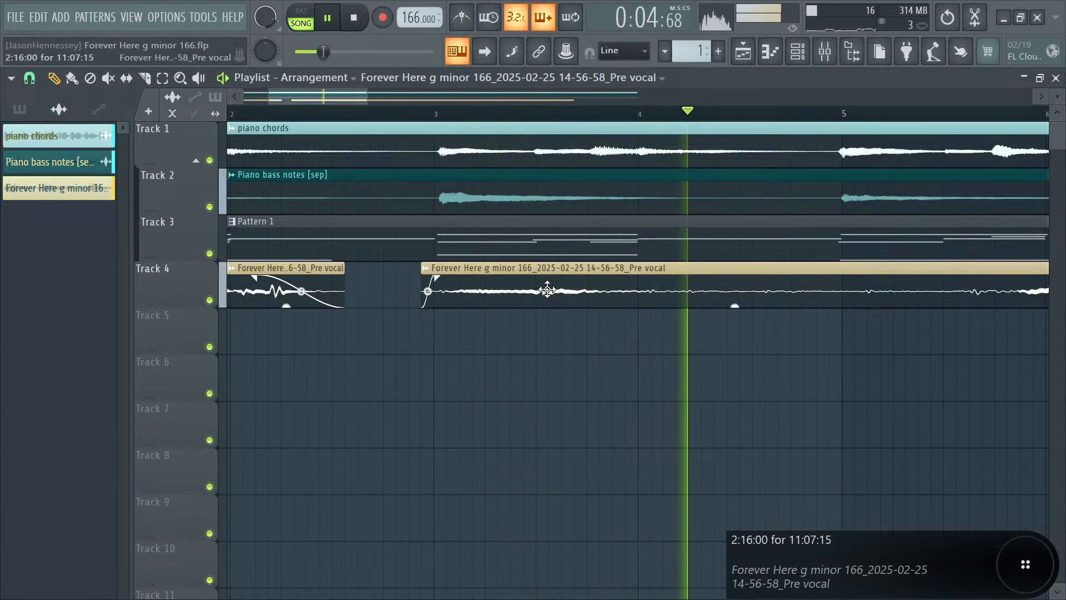
drag(547, 290, 542, 291)
key(space)
- Slice out the vocal section between about bars 4.6 and 5.4, and make the faded clip before it unique
click(60, 78)
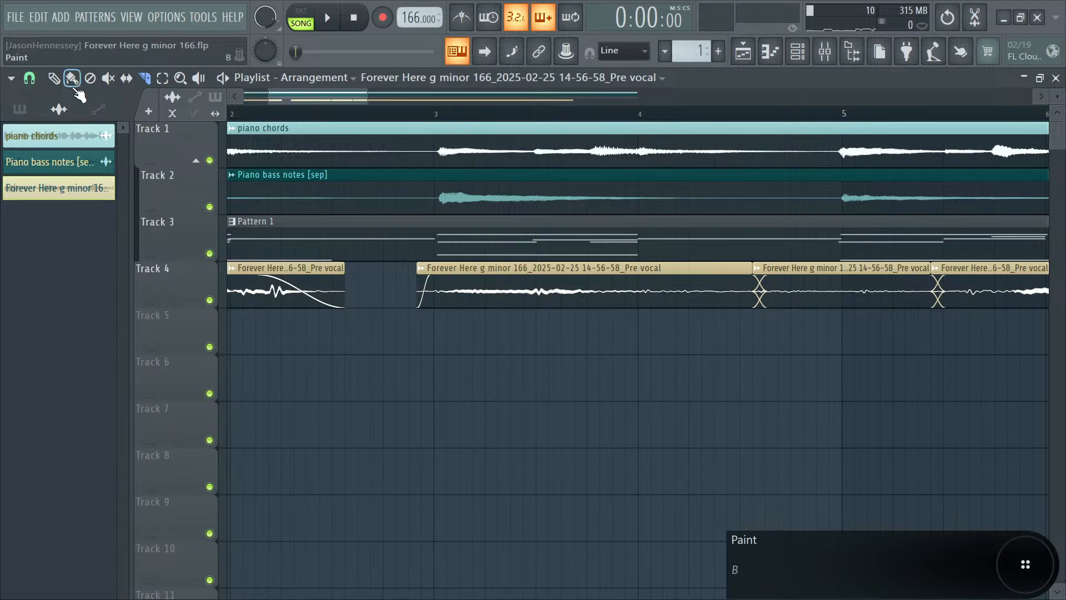
right_click(896, 302)
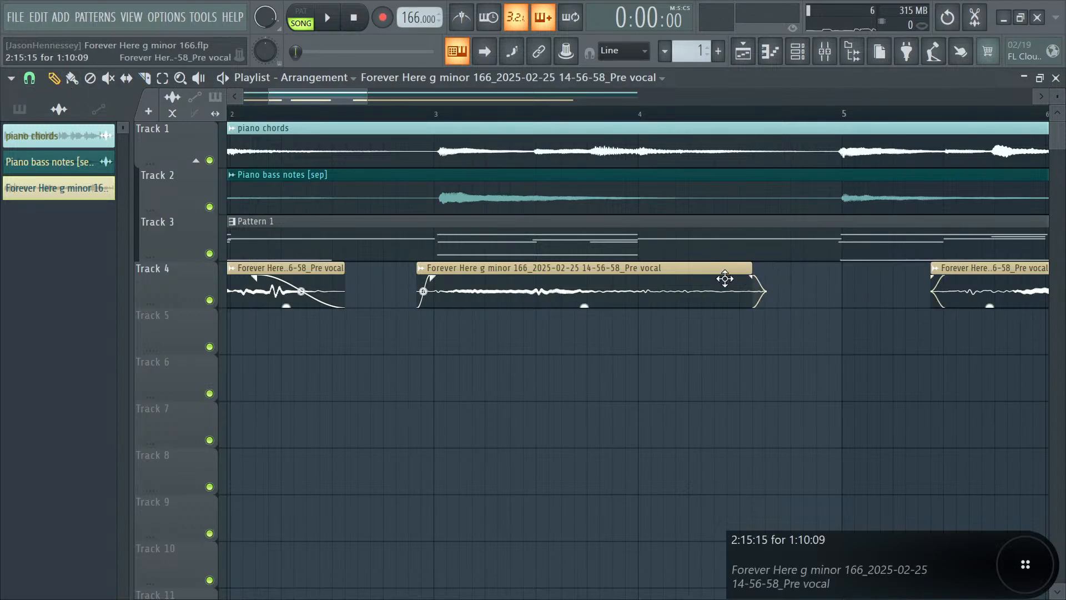
click(420, 268)
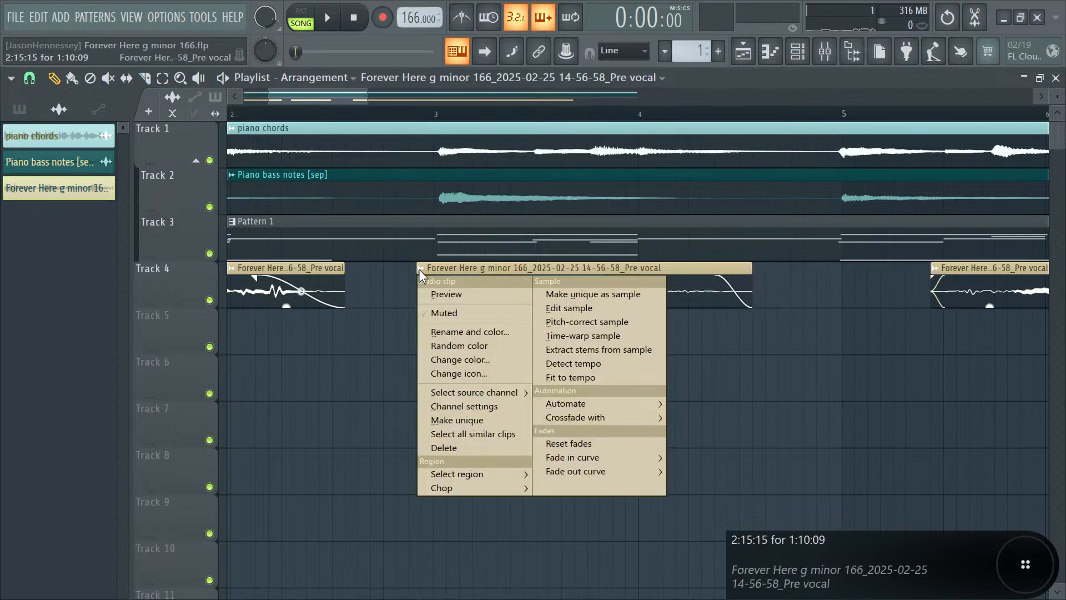
click(471, 421)
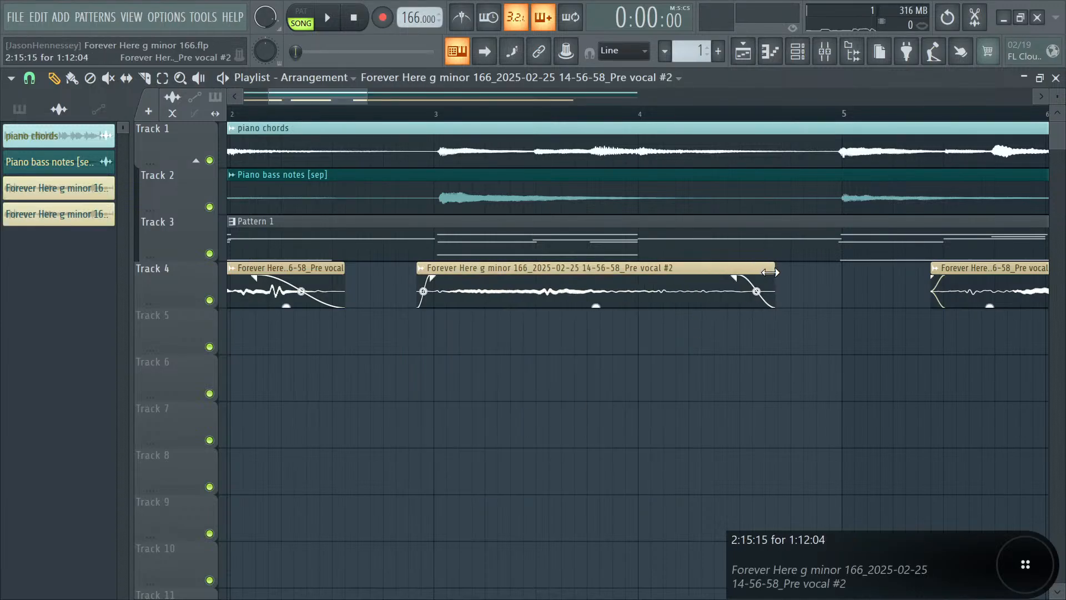
- Move the Pre vocal #2 clip to start at 2:14:21, resize it to 2:01:16 and play the song
drag(770, 272, 858, 273)
scroll(503, 322, up, 2)
drag(501, 291, 486, 290)
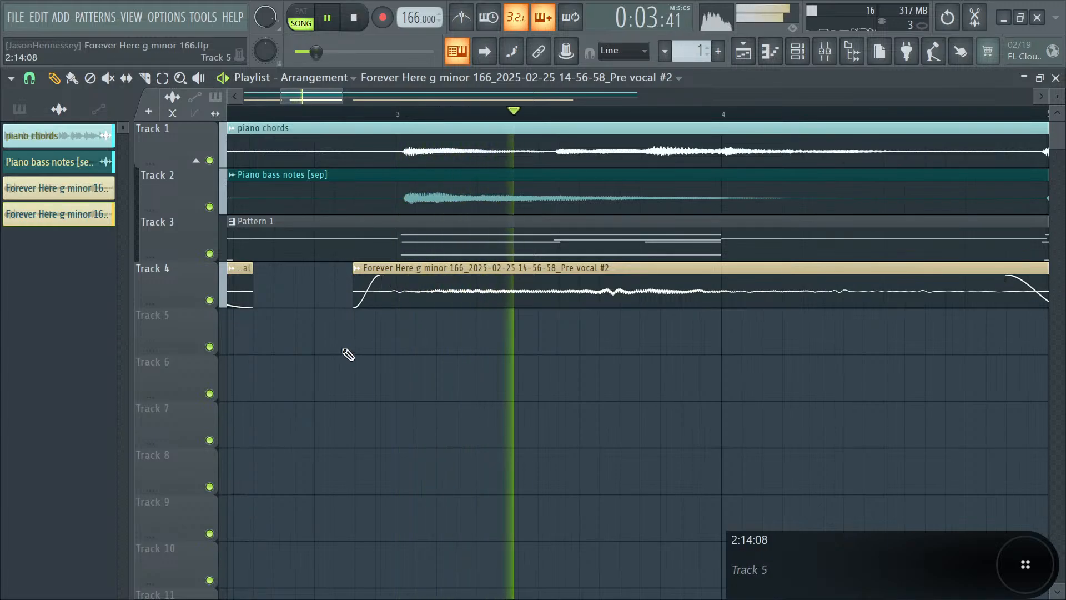
scroll(374, 348, down, 2)
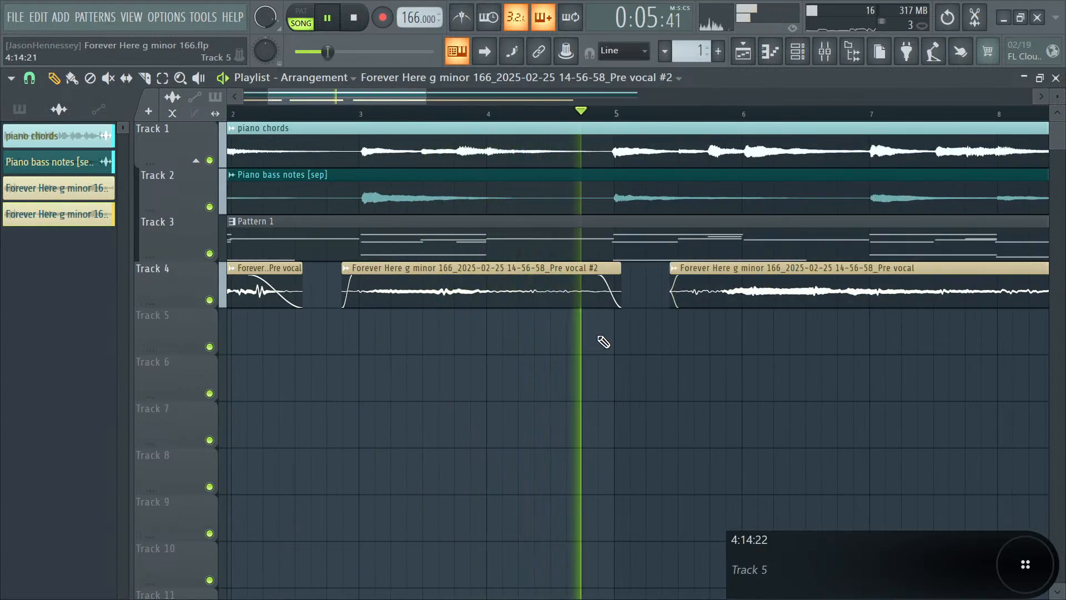
key(space)
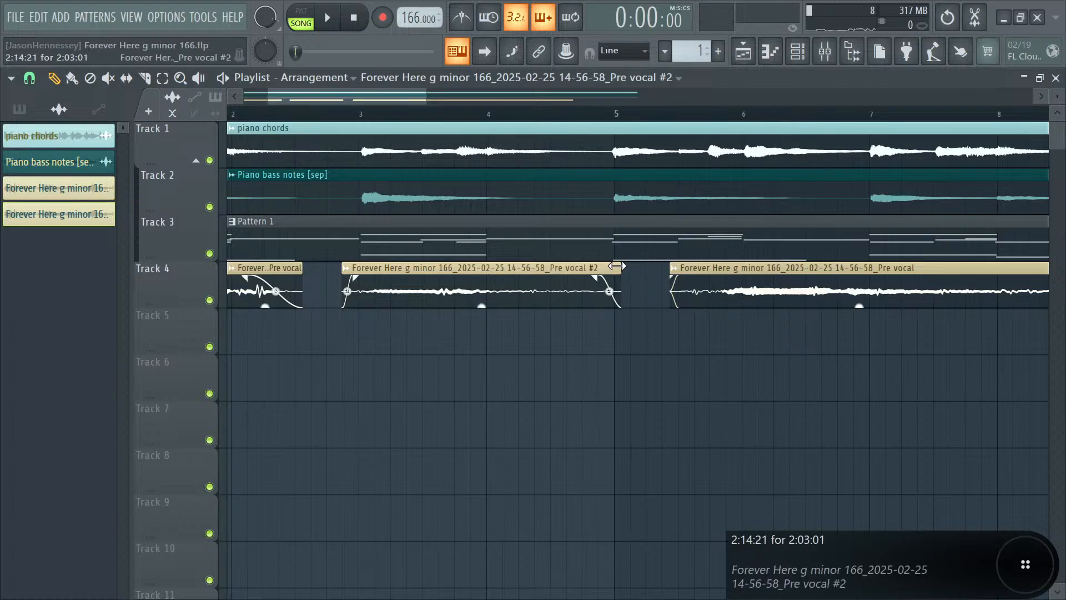
key(space)
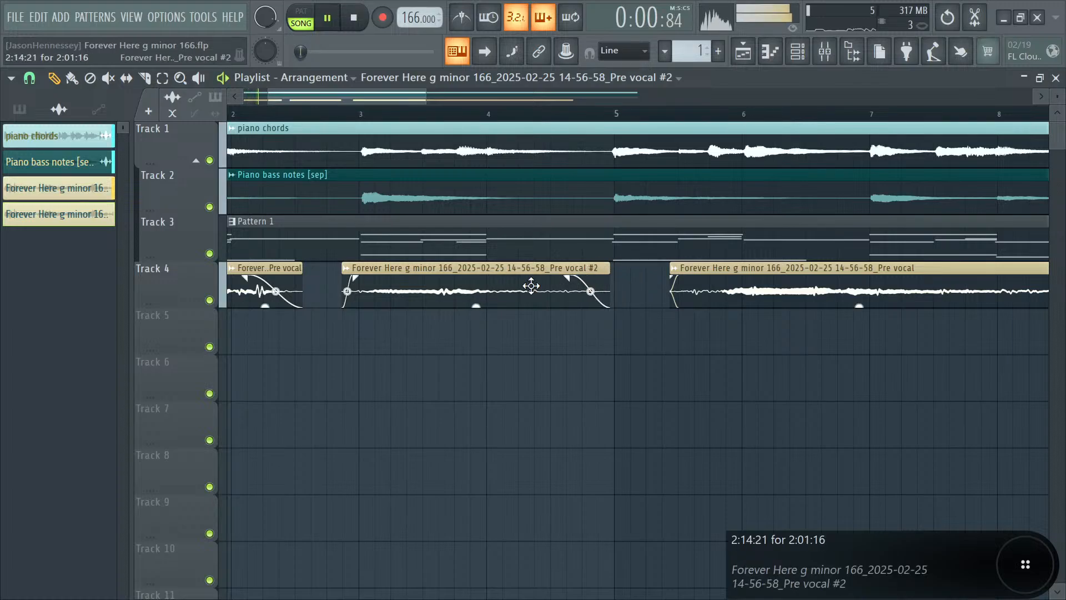
- Try a longer fade-in on the Pre vocal clip starting at 5:08:00 while listening to the song
scroll(531, 285, down, 3)
scroll(509, 304, up, 5)
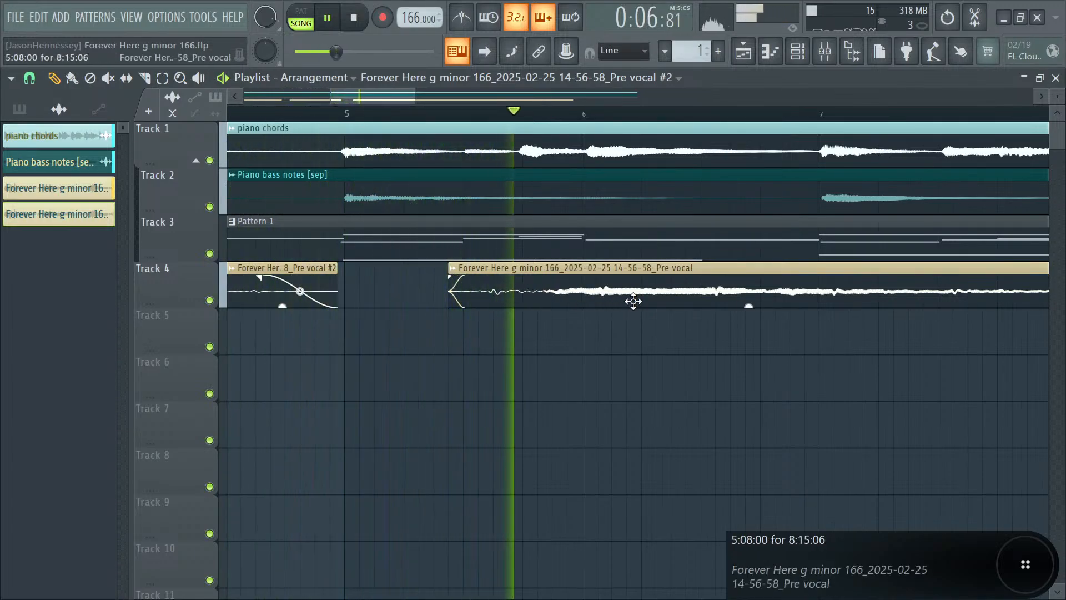
scroll(622, 297, down, 3)
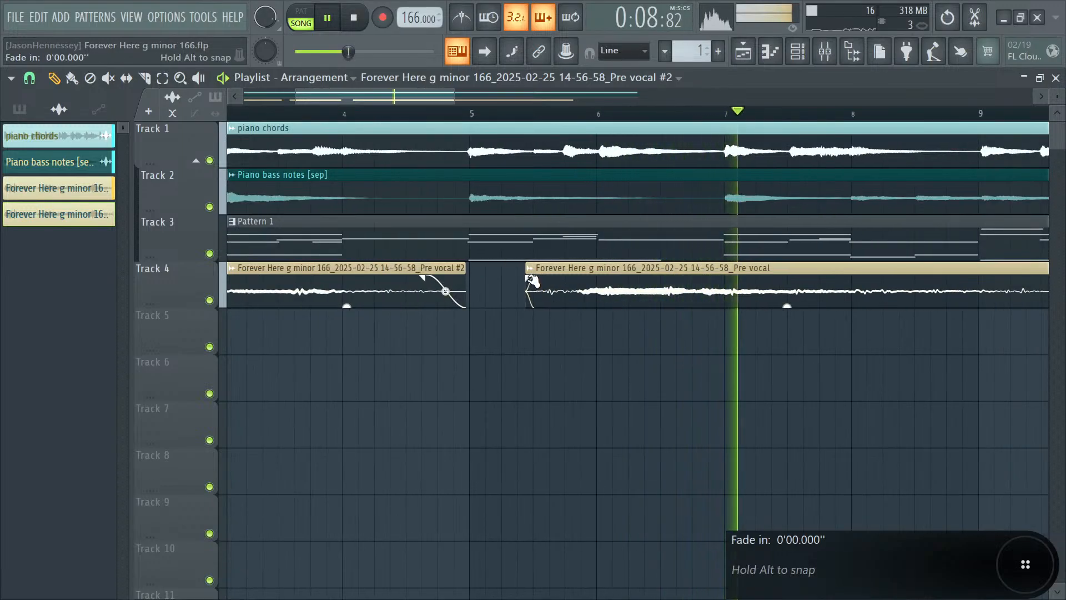
drag(531, 281, 564, 277)
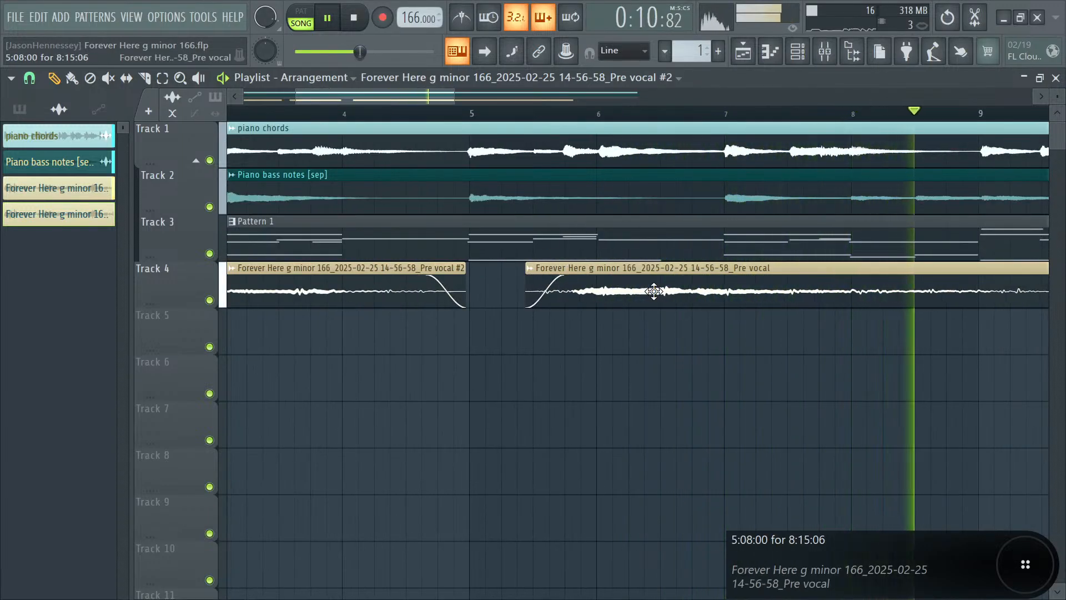
key(space)
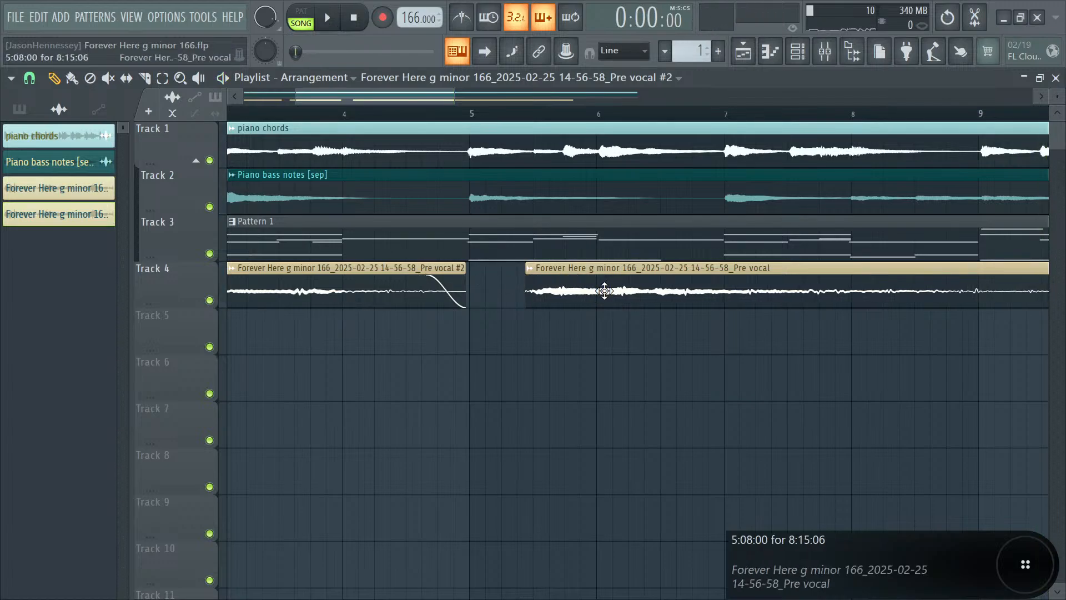
- Move the last Pre vocal clip to start at 4:16:00 and play the song from just before bar 5
drag(595, 300, 560, 298)
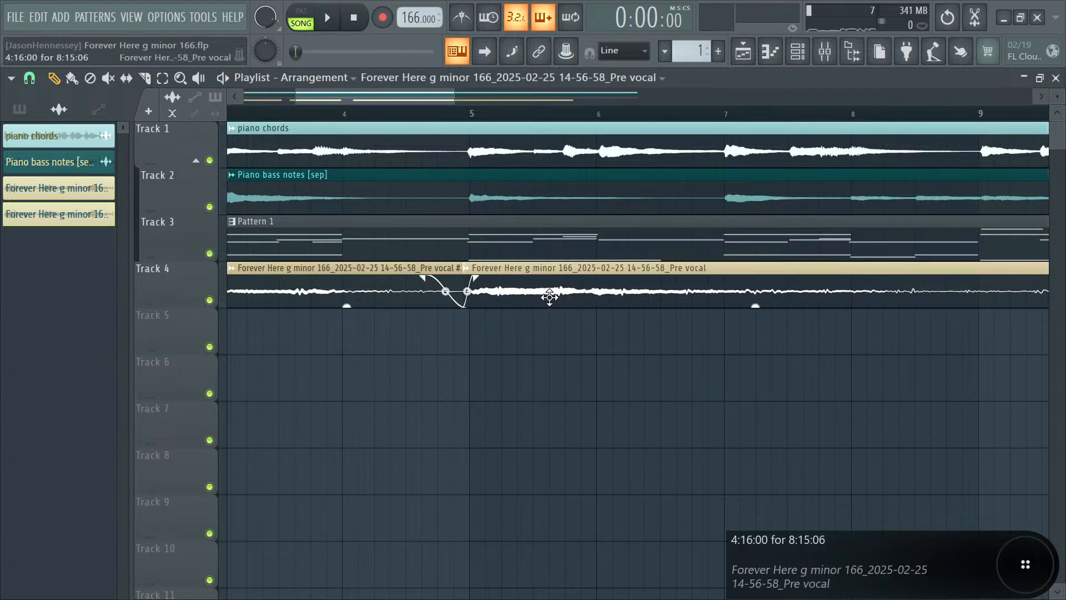
ctrl+scroll(557, 303, up, 1)
key(space)
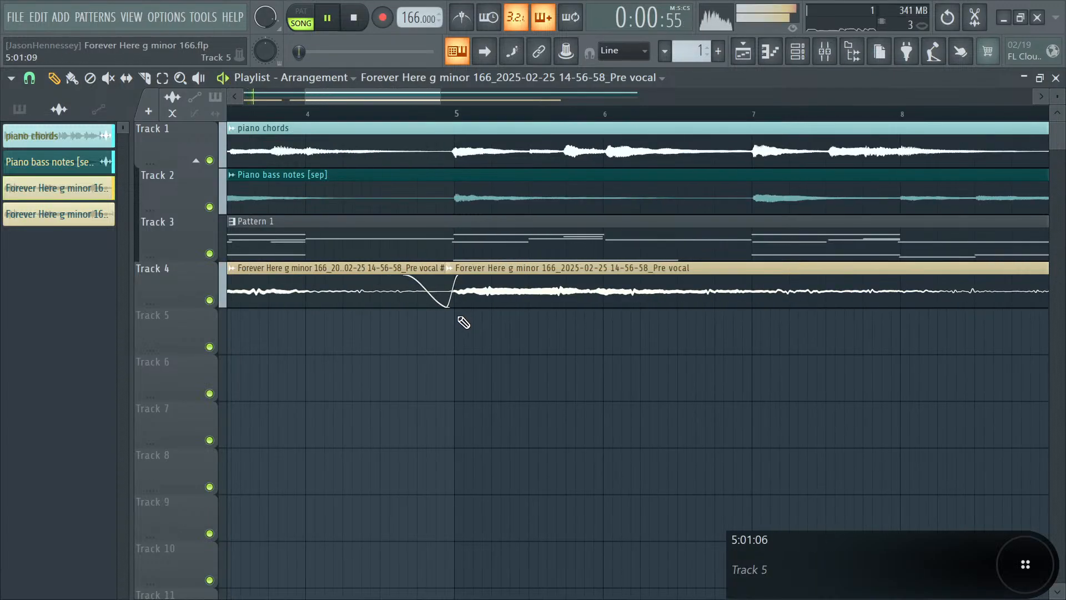
ctrl+scroll(457, 317, down, 6)
click(439, 113)
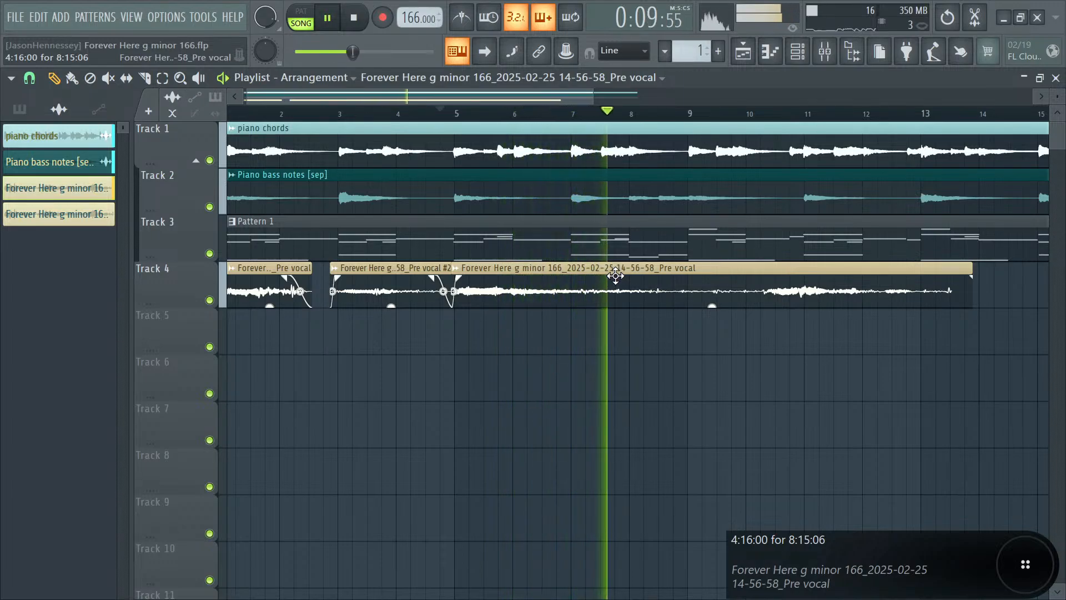
- Slice the last vocal clip at bars 9 and 10 and delete the section between the cuts
click(145, 77)
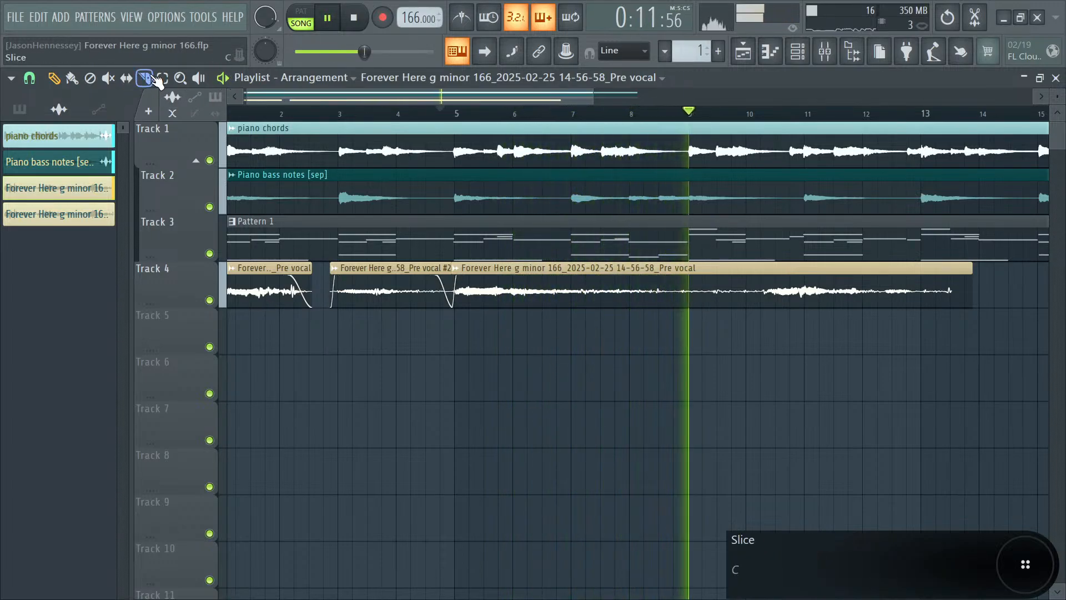
key(space)
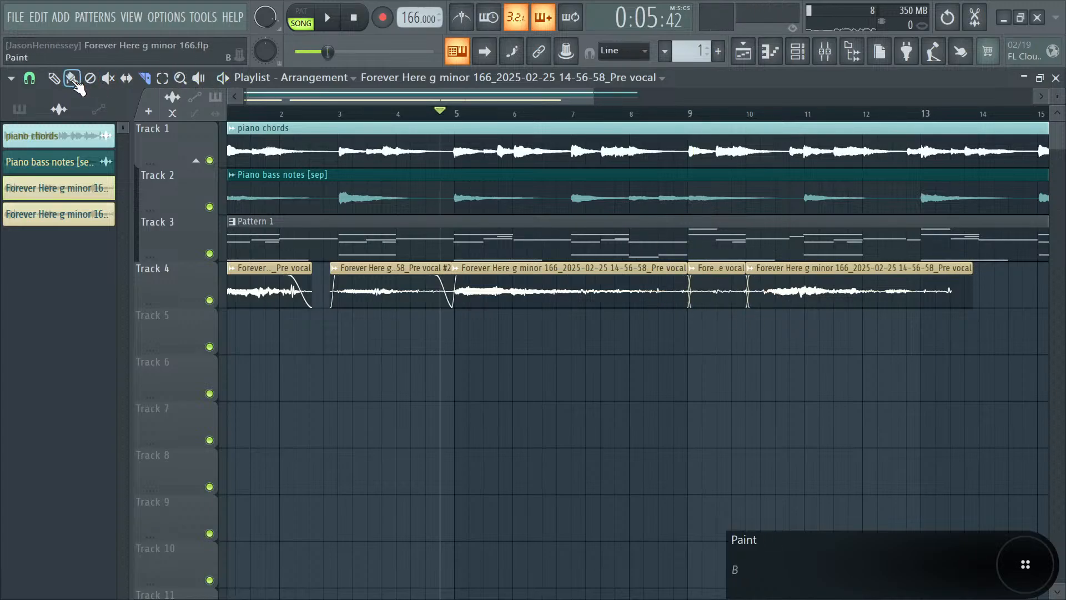
scroll(610, 330, up, 1)
key(space)
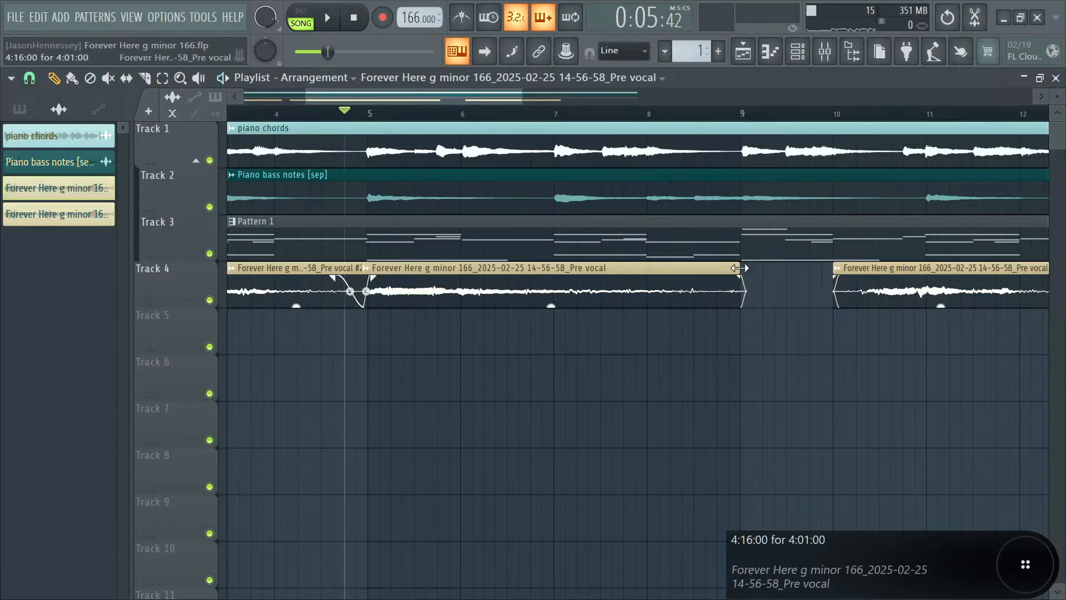
- Make the vocal clip starting at 4:16:00 unique, shorten it to 3:11:11 and play it with the song
right_click(371, 269)
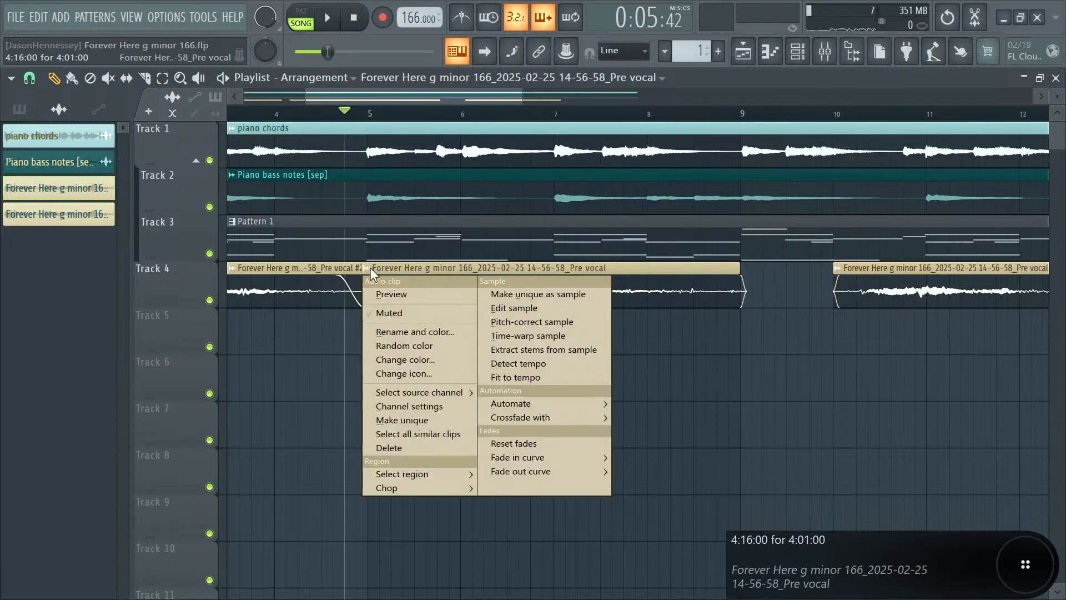
click(429, 420)
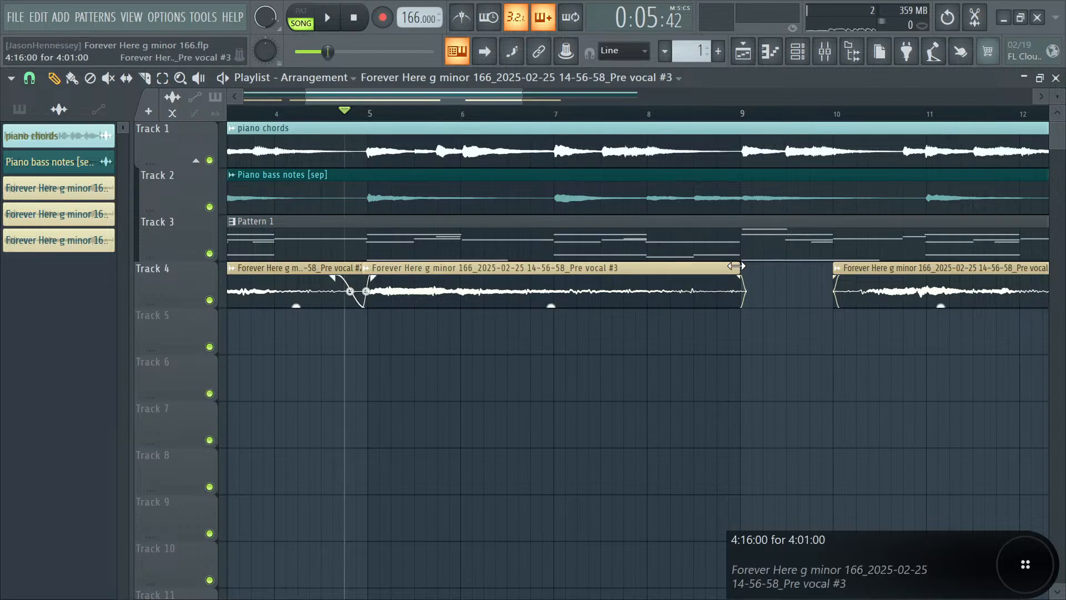
key(space)
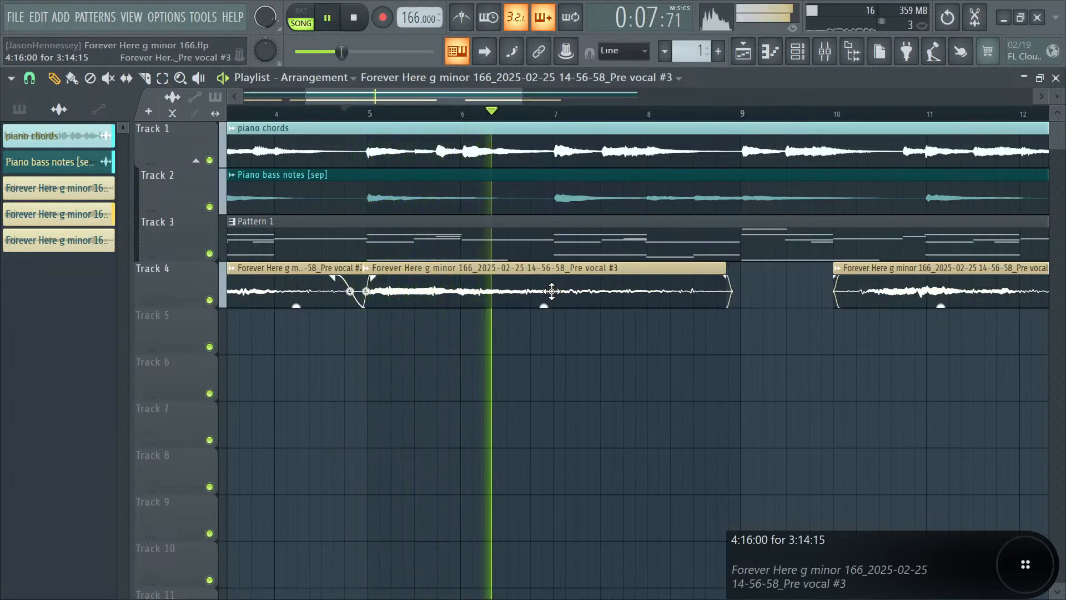
key(space)
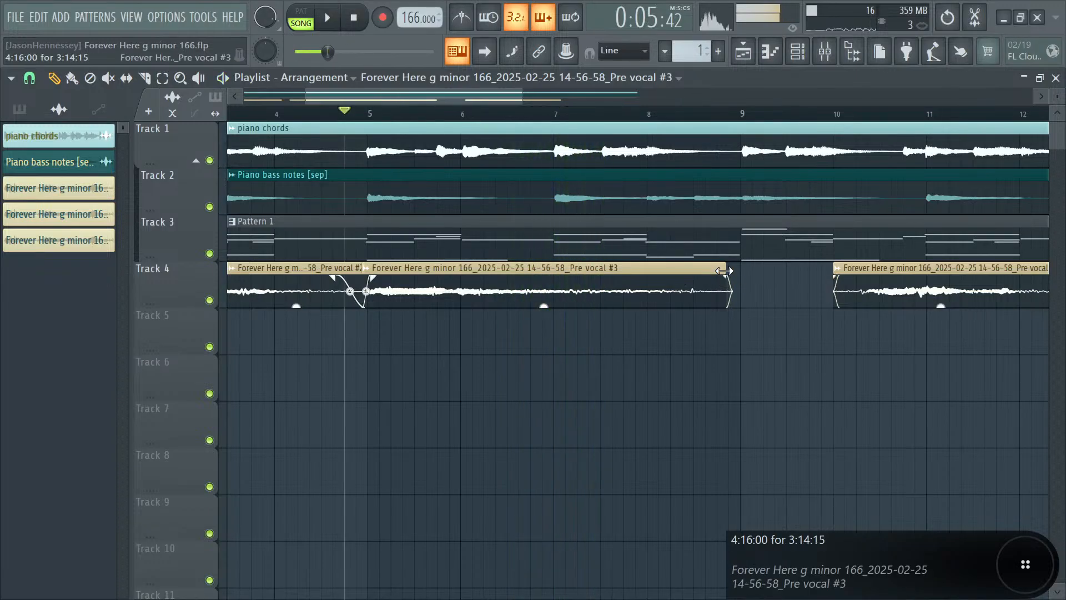
key(space)
scroll(689, 286, up, 2)
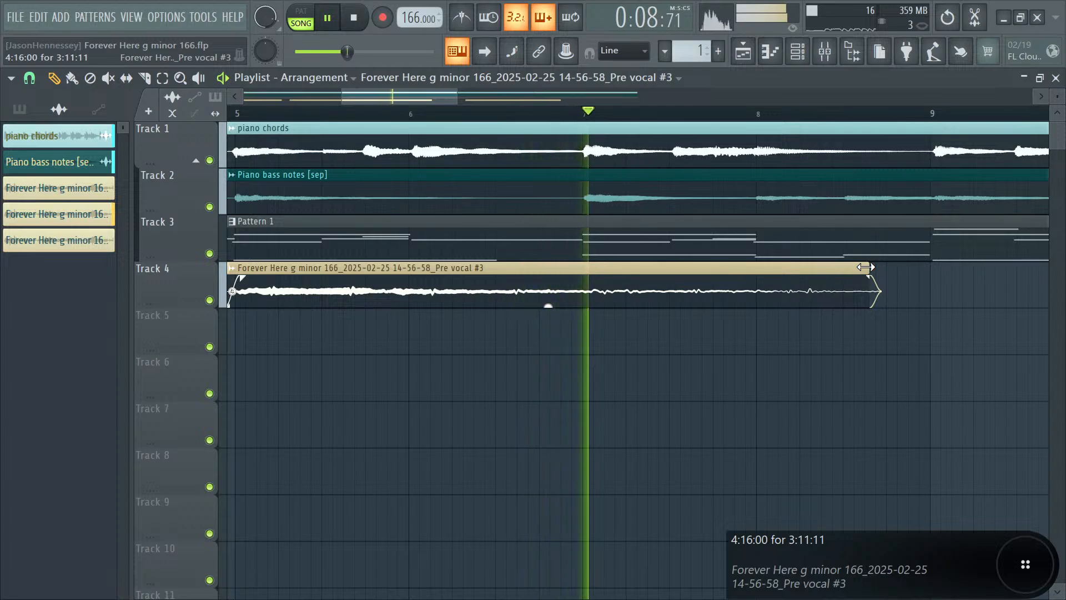
- Try time-stretching the Pre vocal #3 clip at 4:16:00 to a length of 3:08:19 and listen to it with the song
drag(865, 267, 841, 268)
key(space)
key(space)
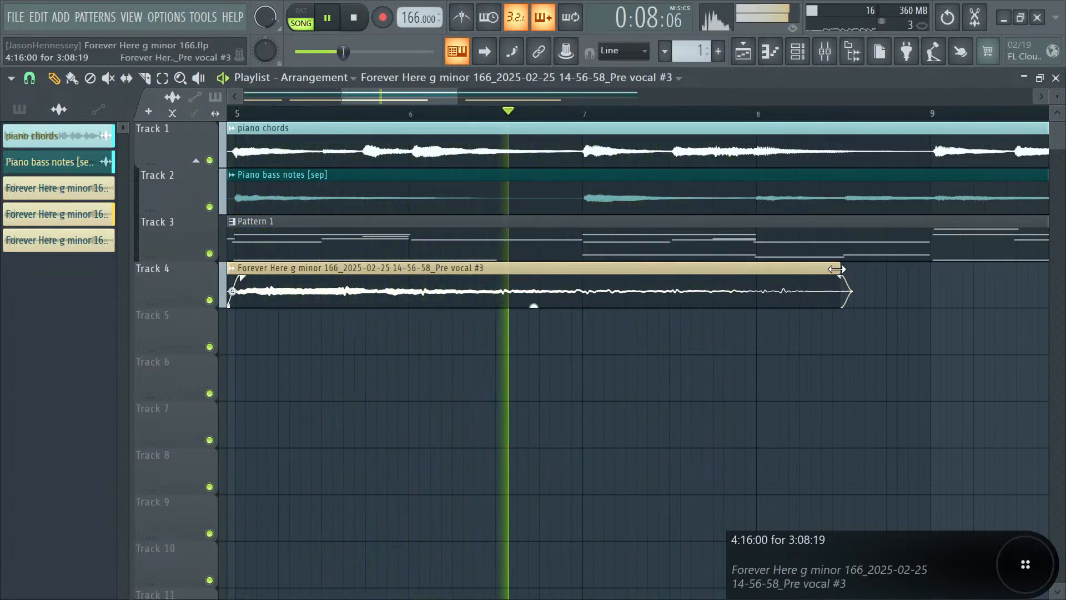
- Stretch the Pre vocal #3 clip at 4:16:00 to 4:09:01, then trim its end to 3:15:01 with a long fade-out
drag(837, 269, 987, 270)
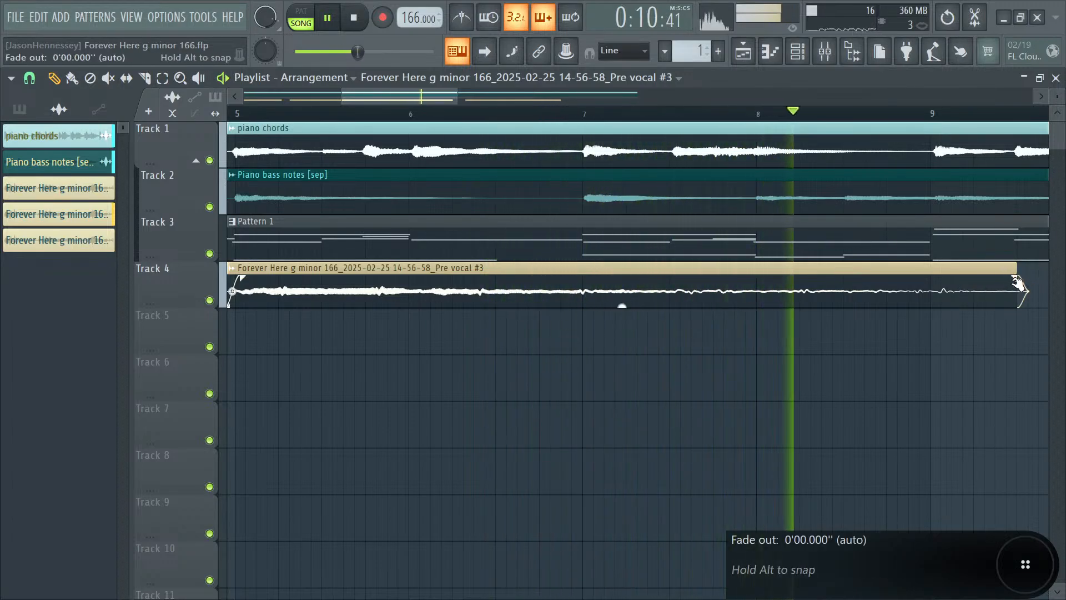
key(space)
drag(1022, 269, 932, 269)
key(ctrl+z)
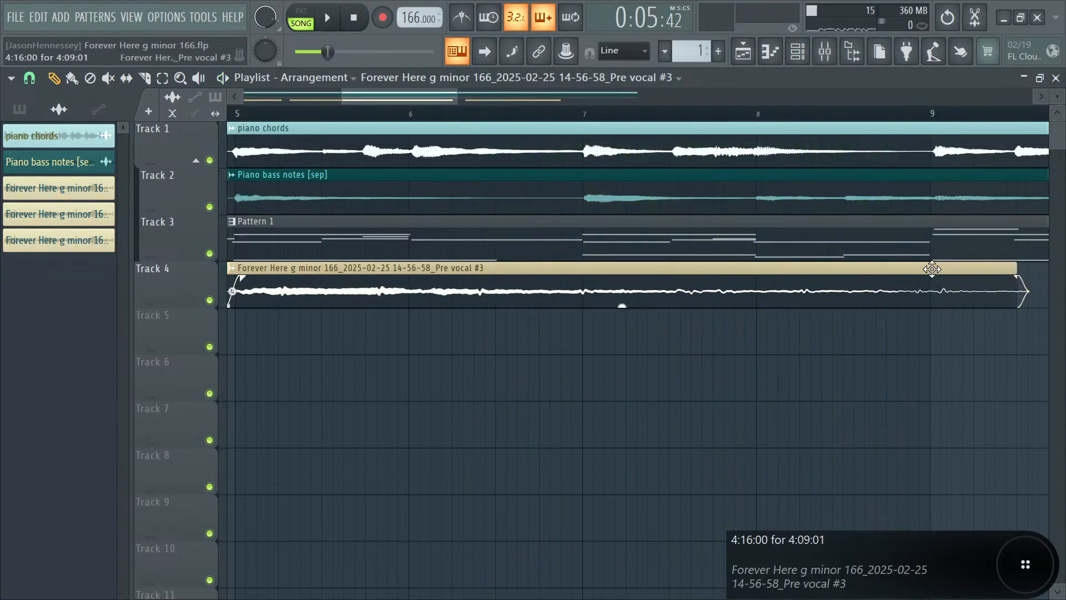
drag(1017, 272, 908, 269)
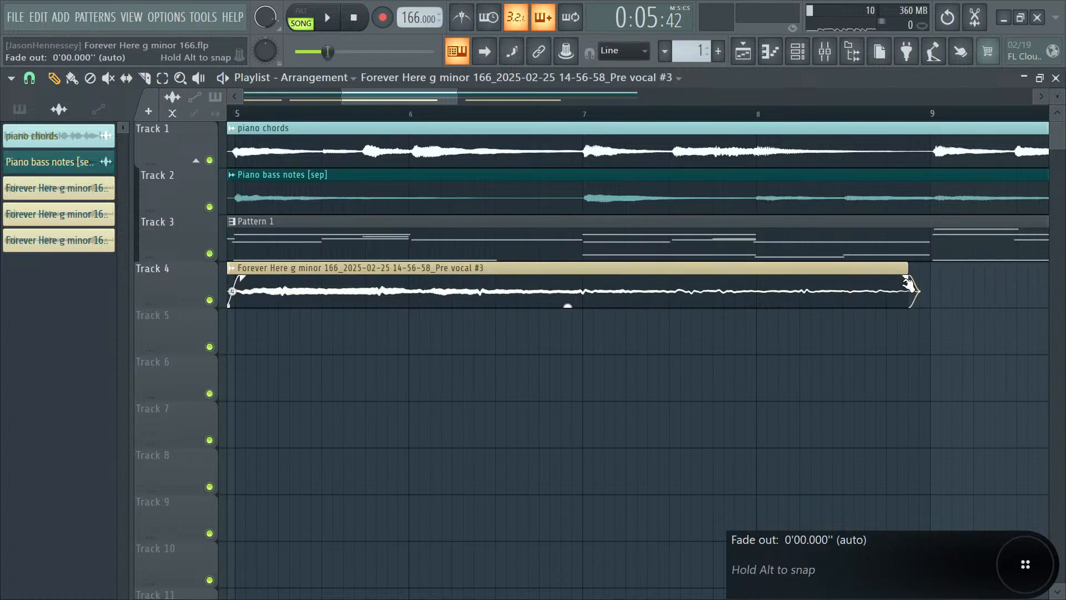
scroll(585, 326, down, 4)
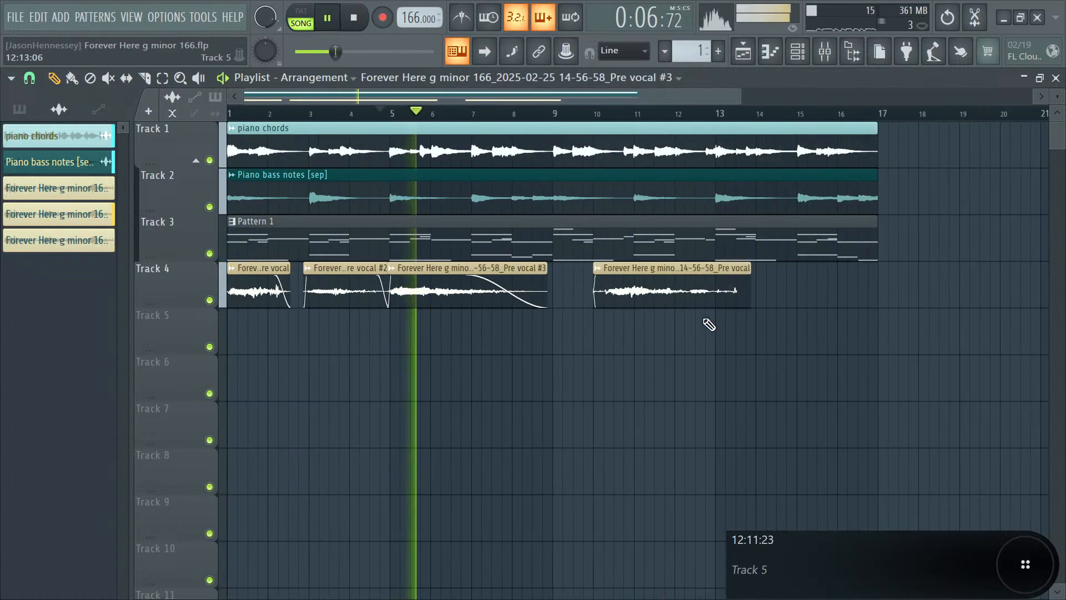
- Try trimming the start of the last Pre vocal clip, placing it at 8:15:00 and shortening it to 1:15:06
scroll(680, 324, up, 2)
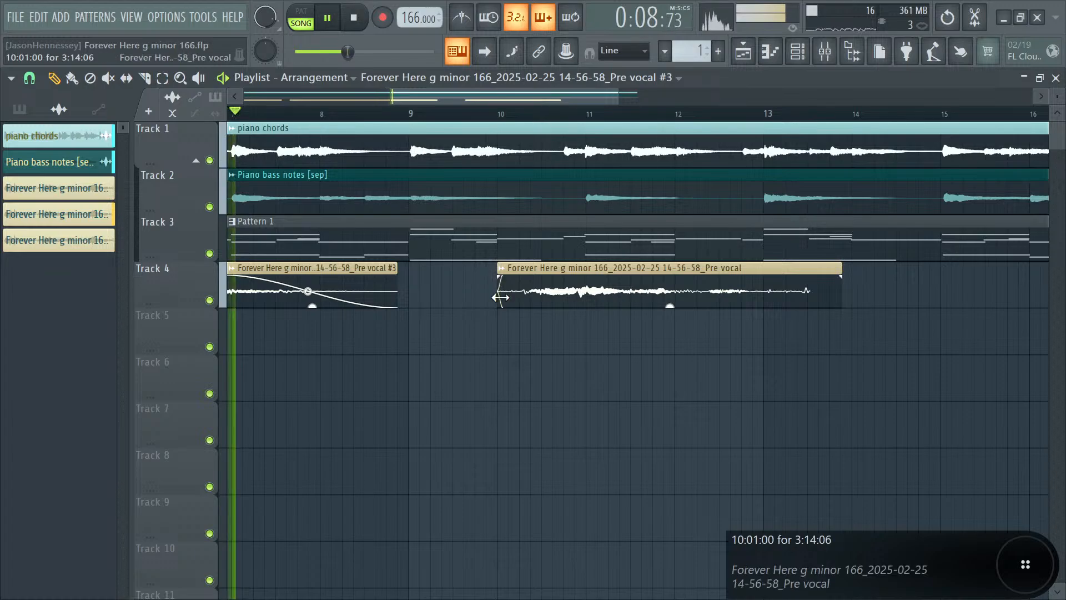
drag(503, 286, 525, 285)
drag(625, 291, 534, 291)
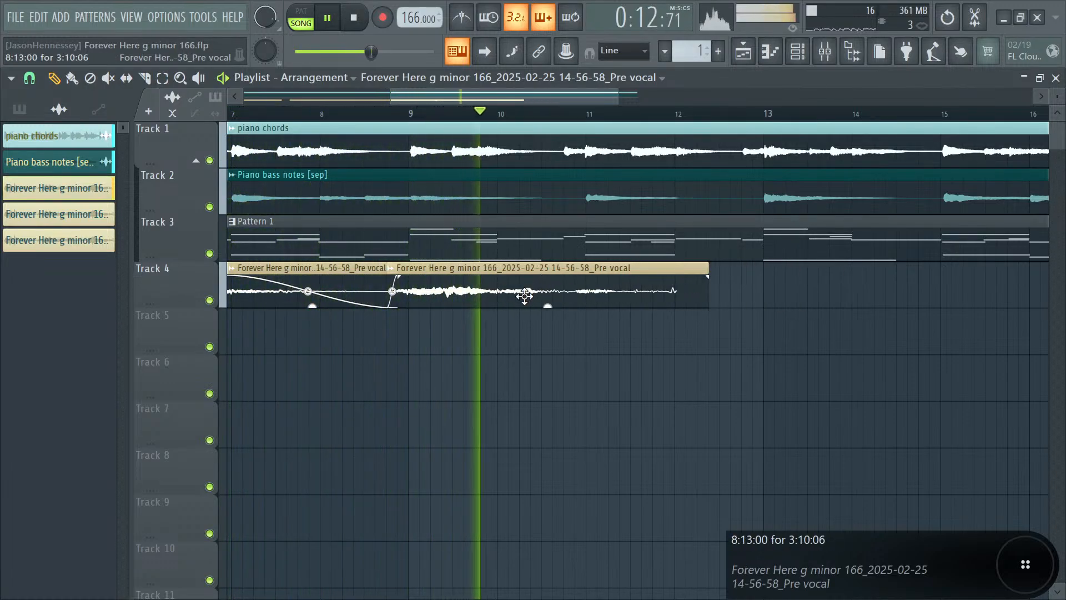
scroll(435, 291, up, 2)
key(space)
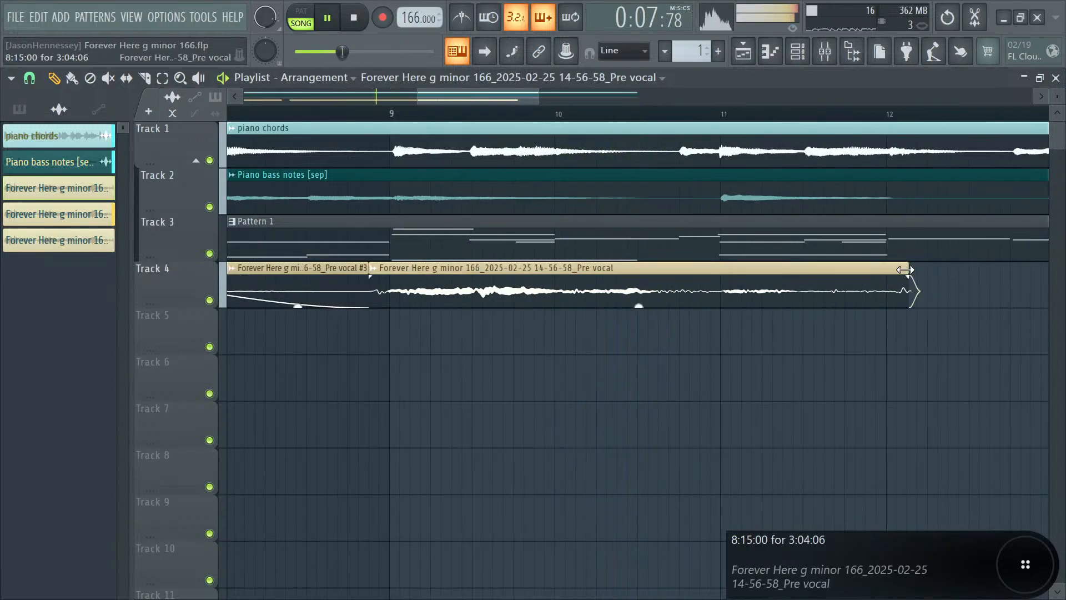
scroll(763, 322, down, 4)
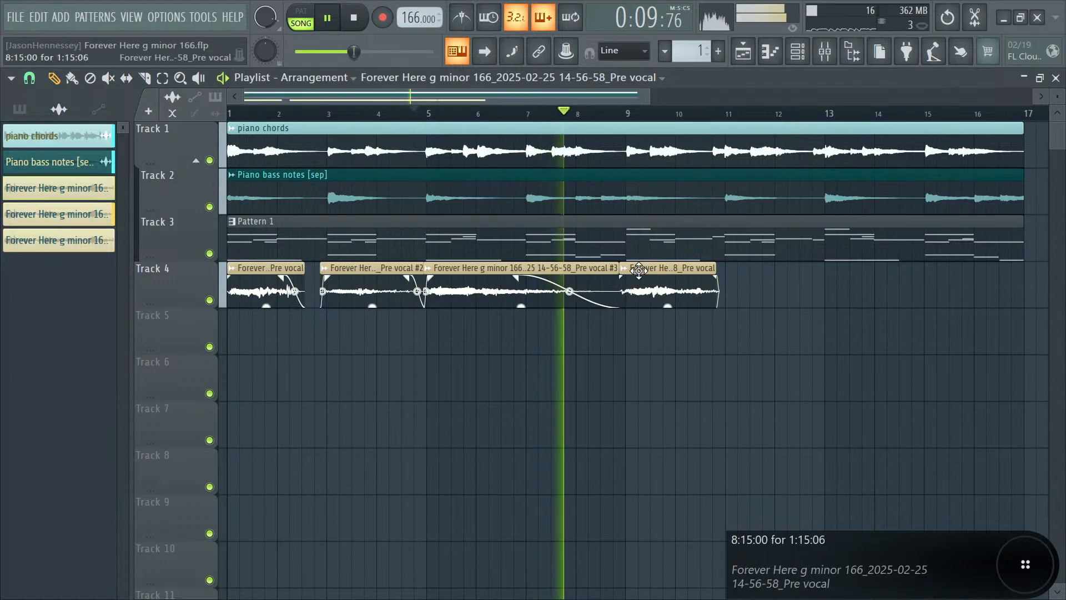
- Delete the last Pre vocal clip after the Pre vocal #3 clip and stop playback
right_click(663, 287)
scroll(663, 287, down, 2)
key(space)
- Copy the three vocal clips on Track 4 to start at bar 9 and play the song
drag(535, 288, 160, 307)
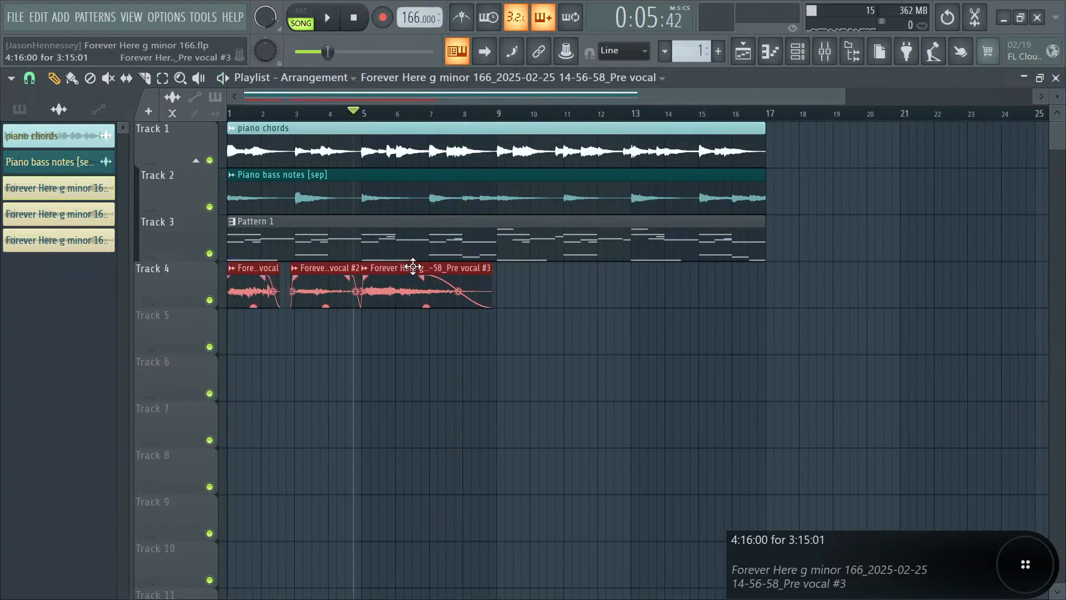
drag(413, 268, 678, 279)
key(space)
click(657, 361)
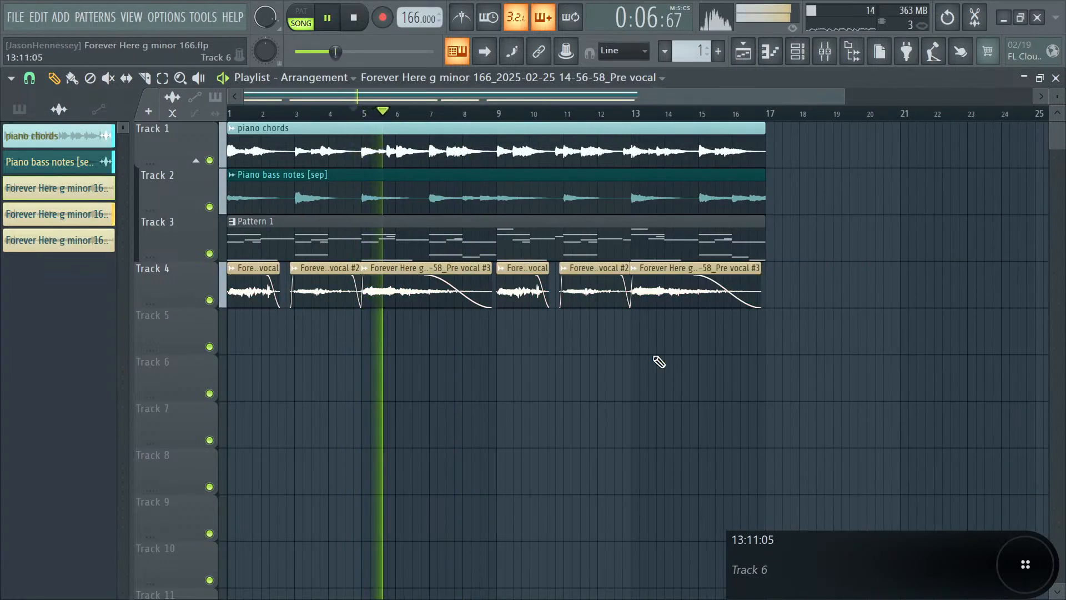
scroll(774, 251, down, 2)
- Enable Pitcher on the Pre vocal mixer track, set its key to G minor and turn its speed to fast
click(824, 51)
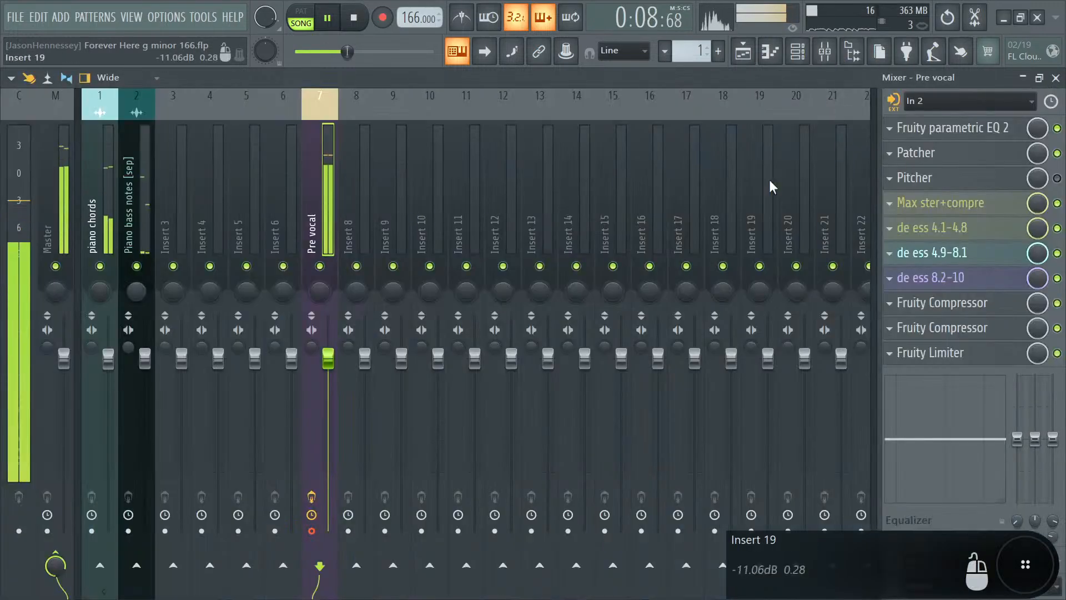
click(978, 183)
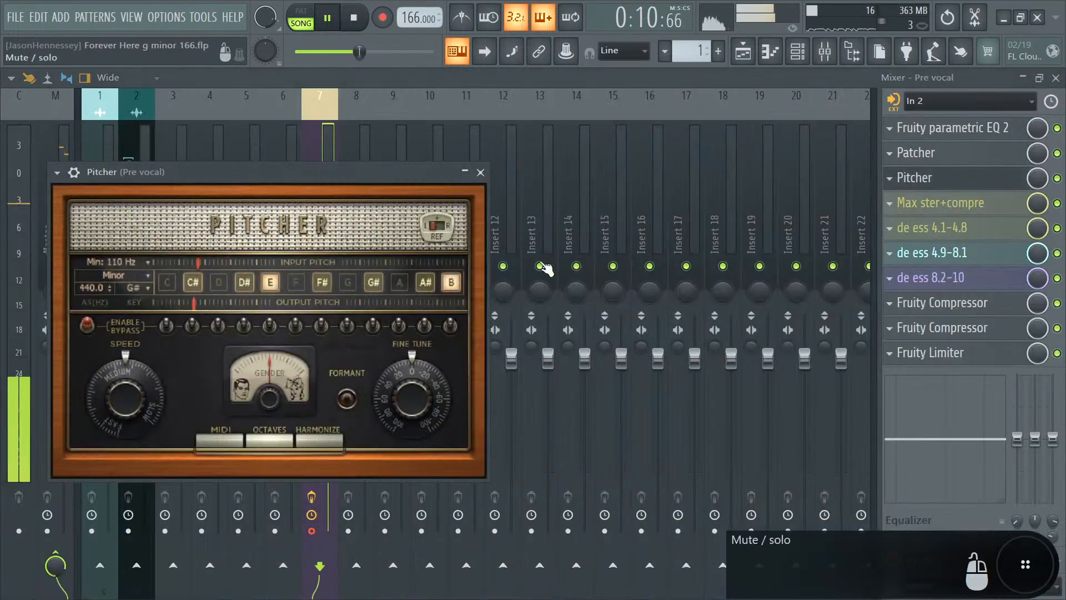
click(141, 286)
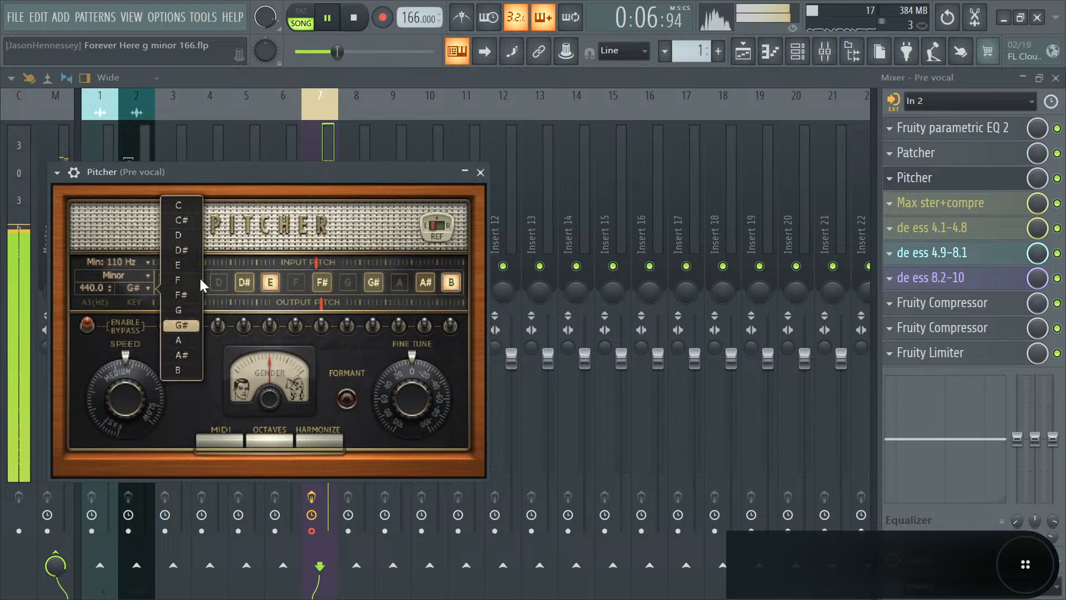
click(185, 310)
drag(125, 355, 142, 388)
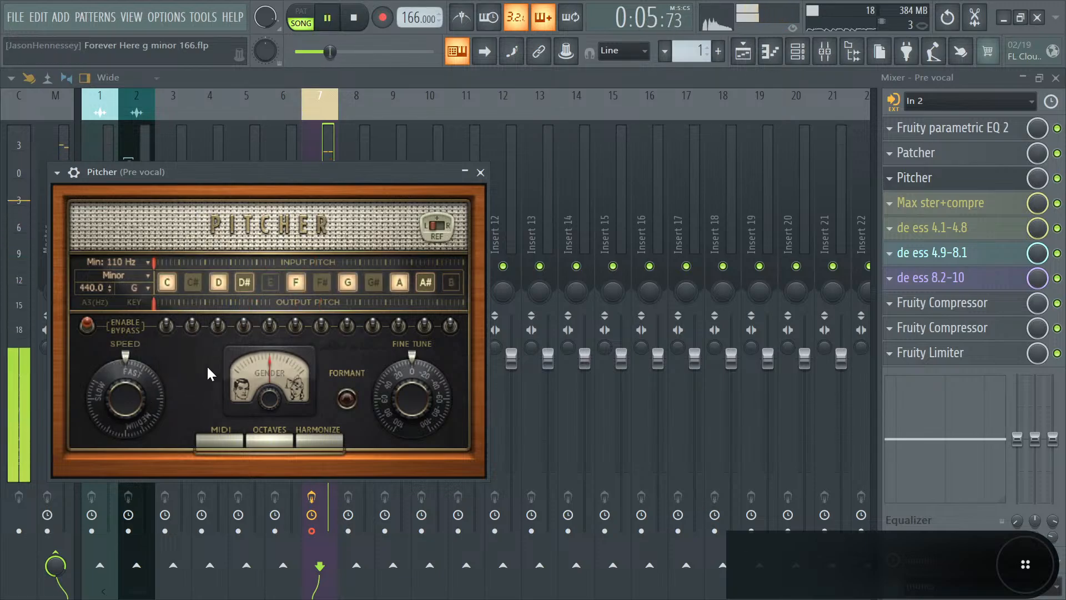
drag(340, 178, 601, 129)
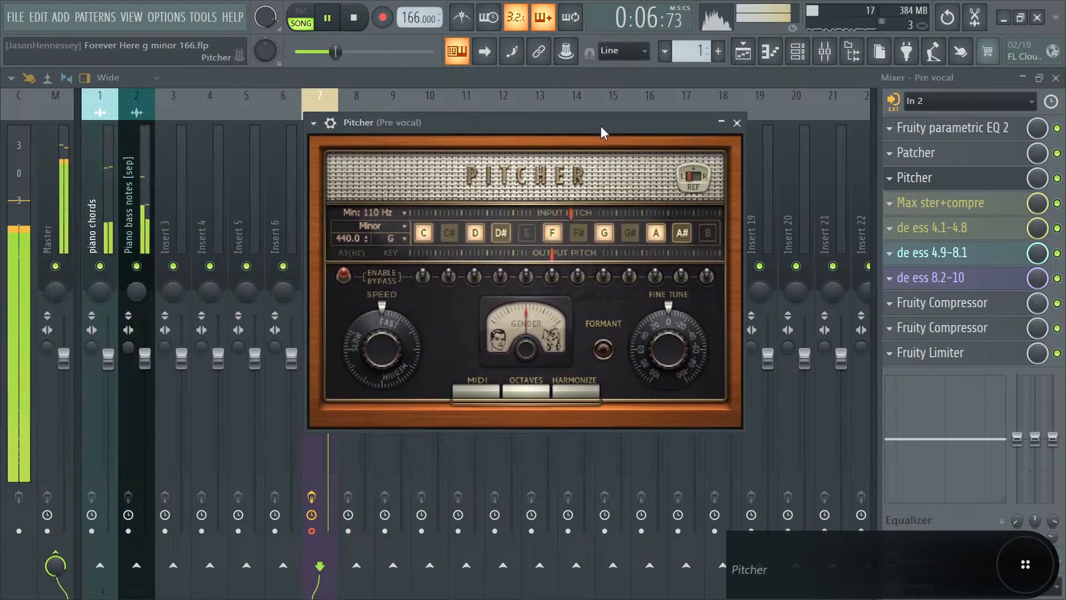
- Delete all vocal clips on Track 4 from bar 5 onward, keeping only the first two phrases
click(756, 51)
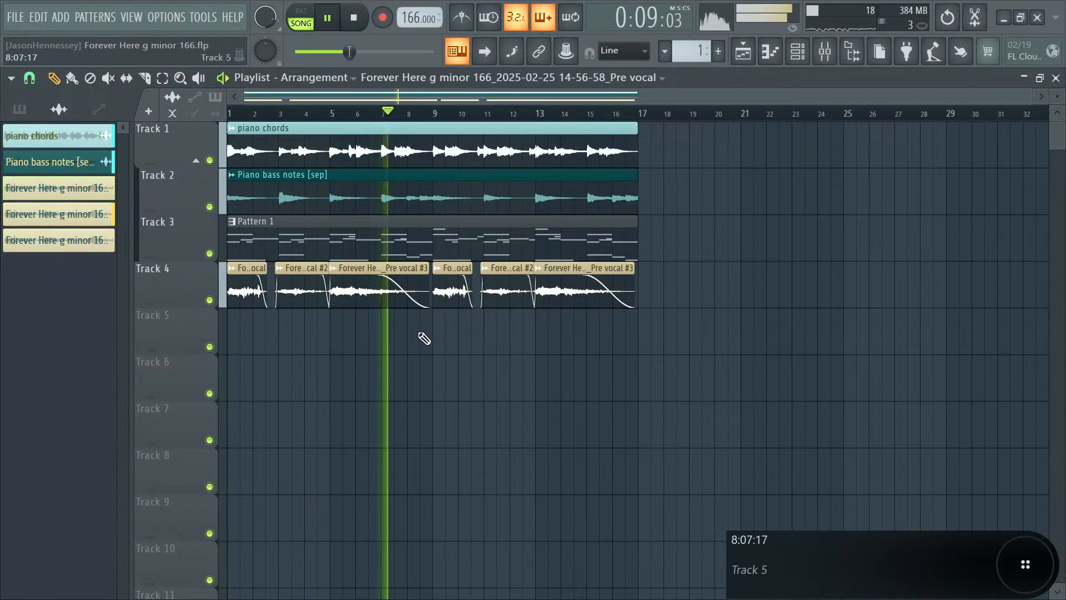
right_click(397, 298)
right_click(445, 301)
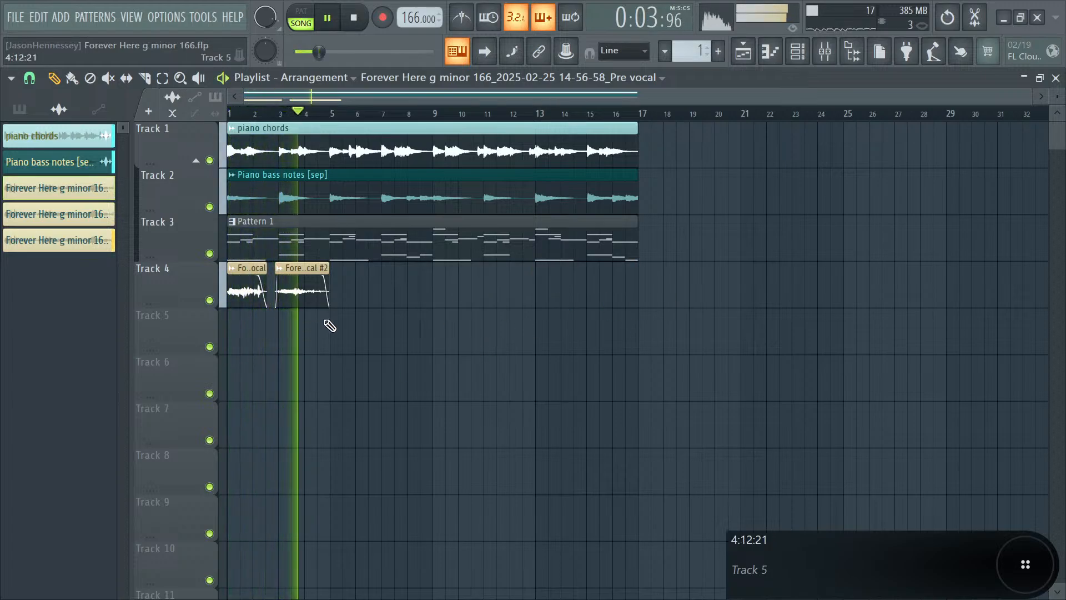
scroll(356, 343, up, 6)
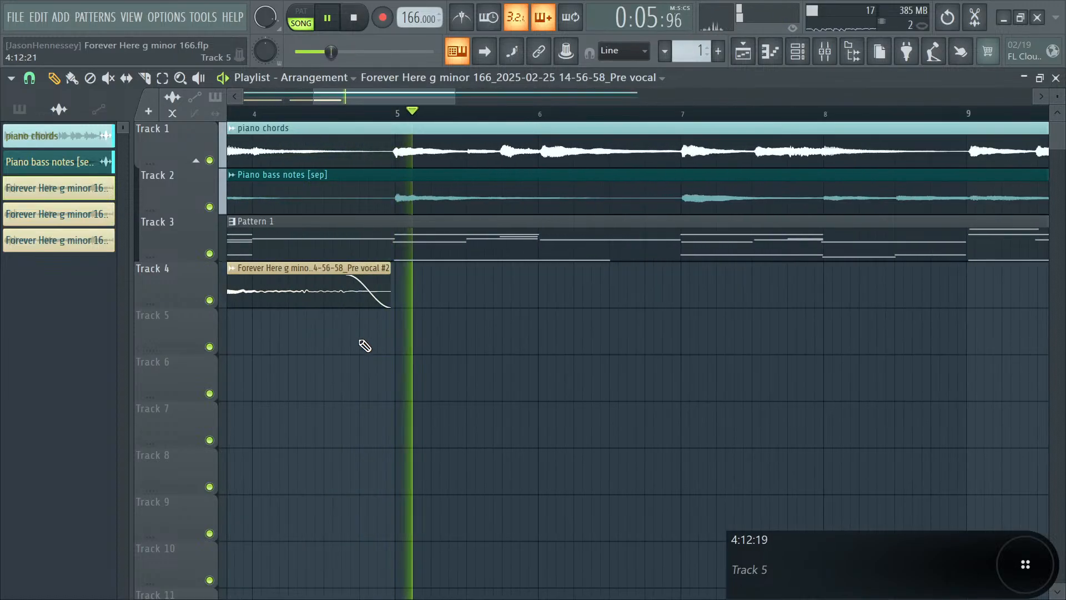
key(space)
scroll(310, 250, down, 4)
scroll(408, 338, down, 2)
- Add a short fade-in to the Pre vocal clip at bar 1 and play the song from the start
key(space)
scroll(230, 334, up, 3)
mouse_move(240, 288)
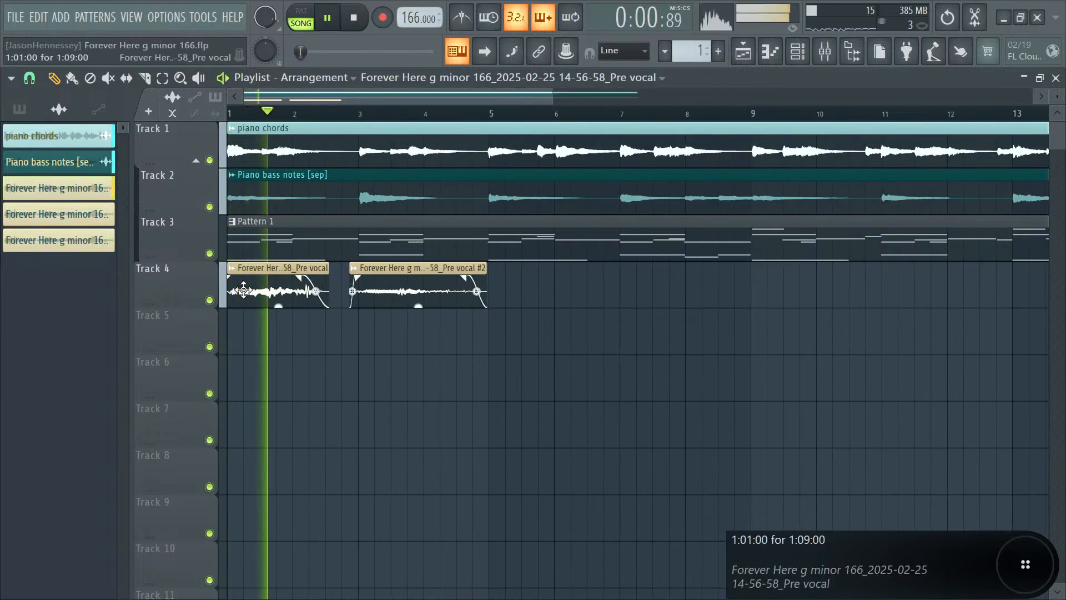
drag(231, 281, 239, 282)
key(space)
key(space)
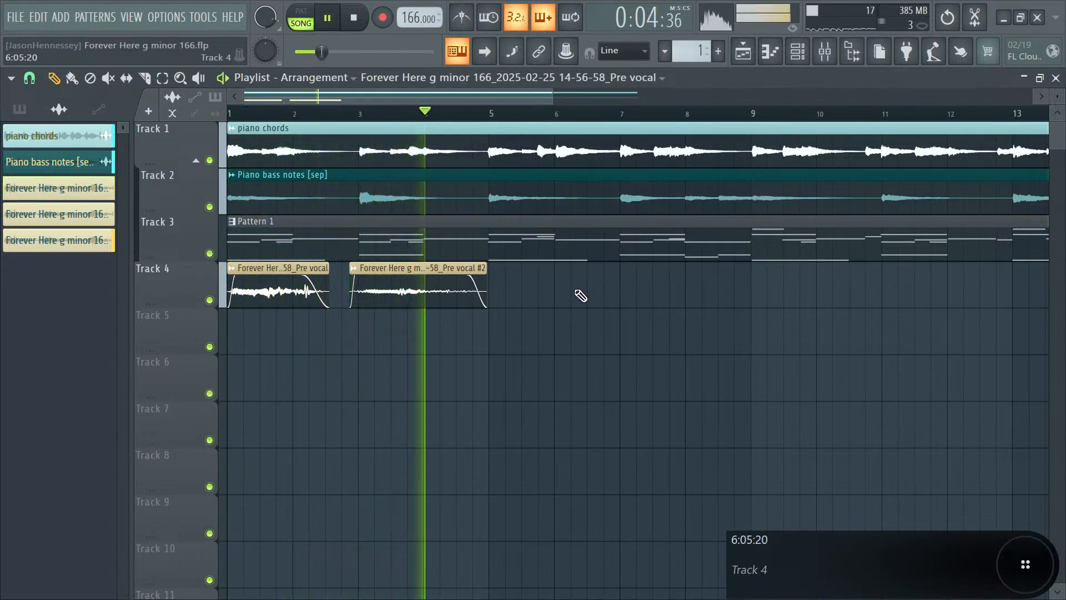
- Remove the Pre vocal clip at bar 1 and record a new vocal take from the start of the song
key(space)
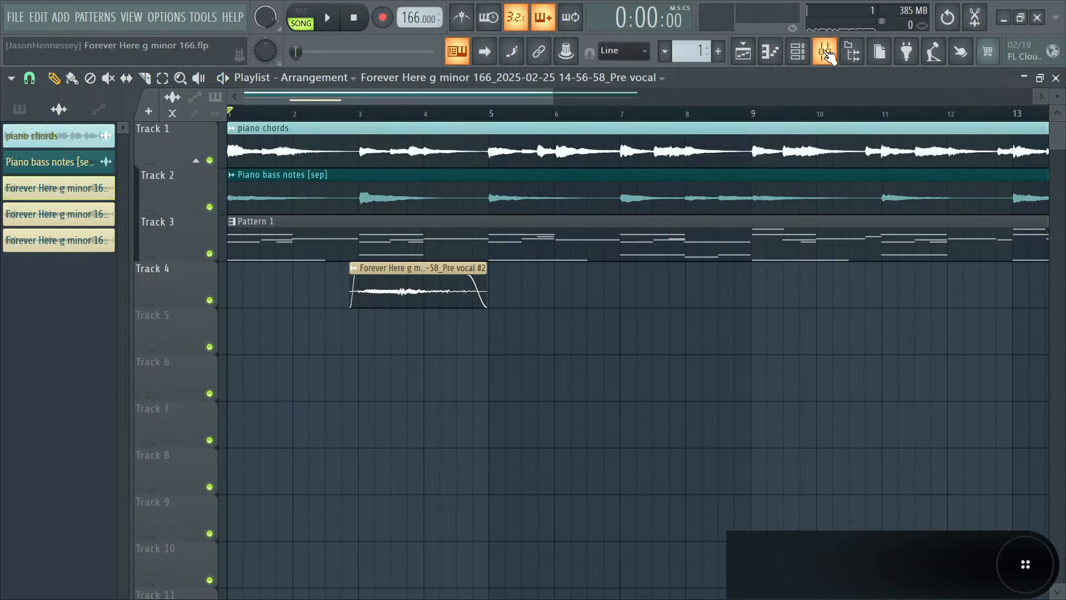
click(825, 54)
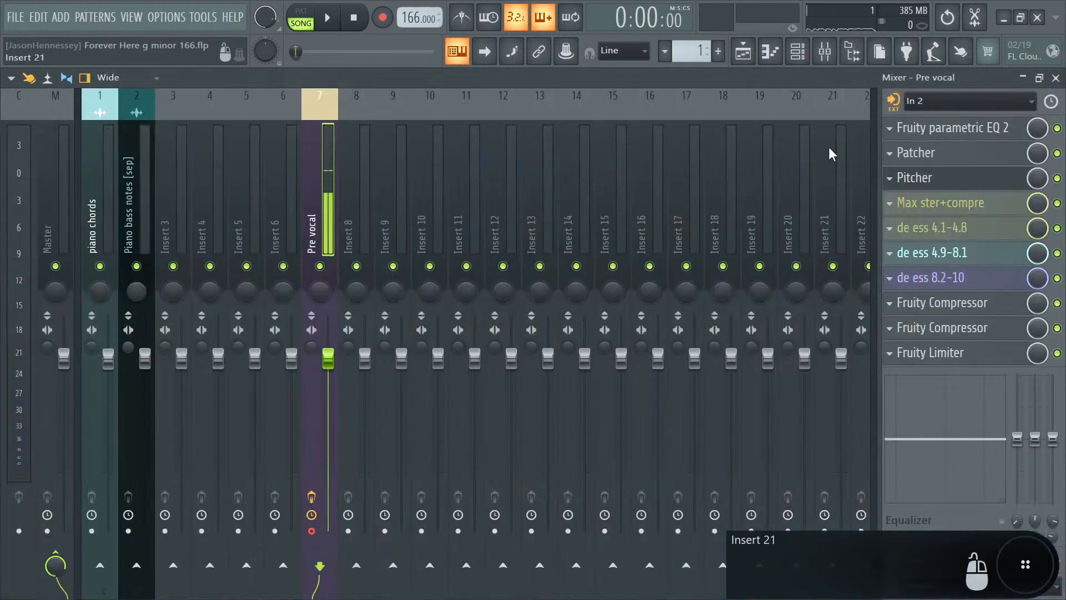
click(744, 52)
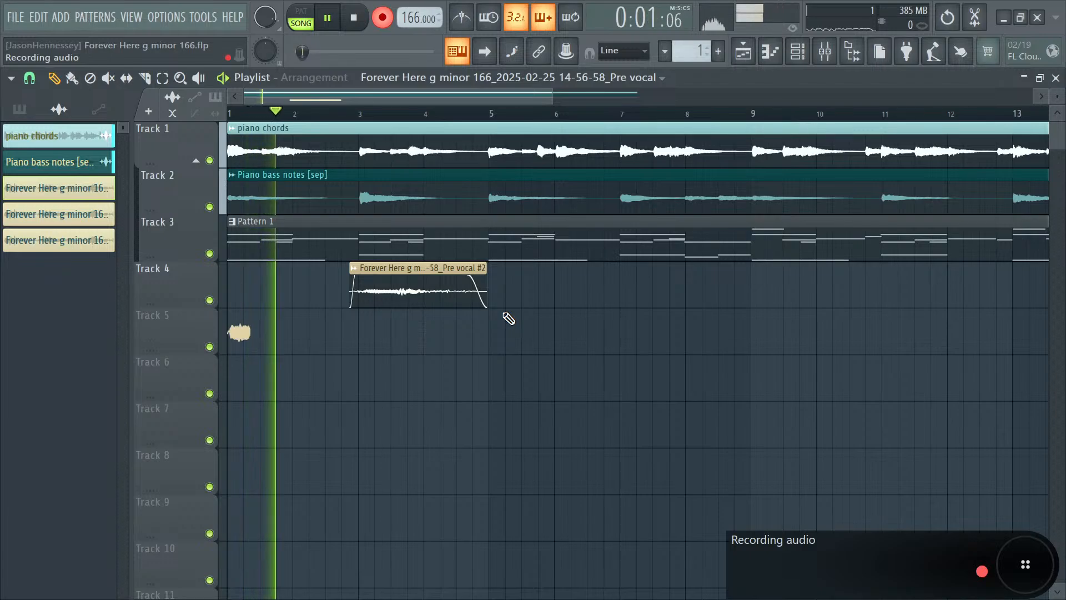
key(space)
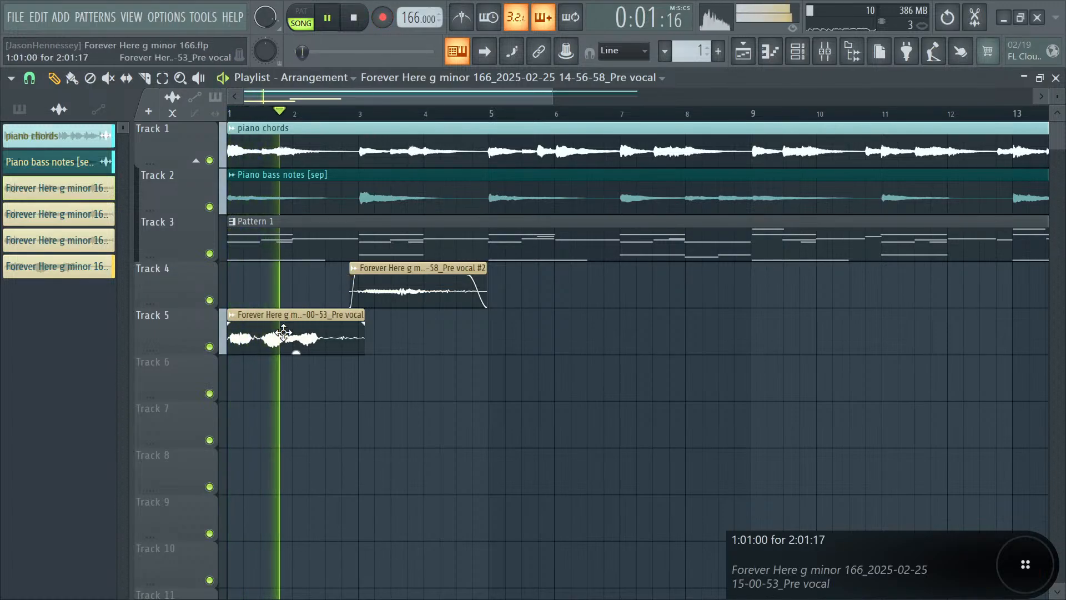
- Give the new vocal take a 1.141-second fade-out and a short fade-in, and move it to Track 4 at bar 1
drag(367, 324, 314, 323)
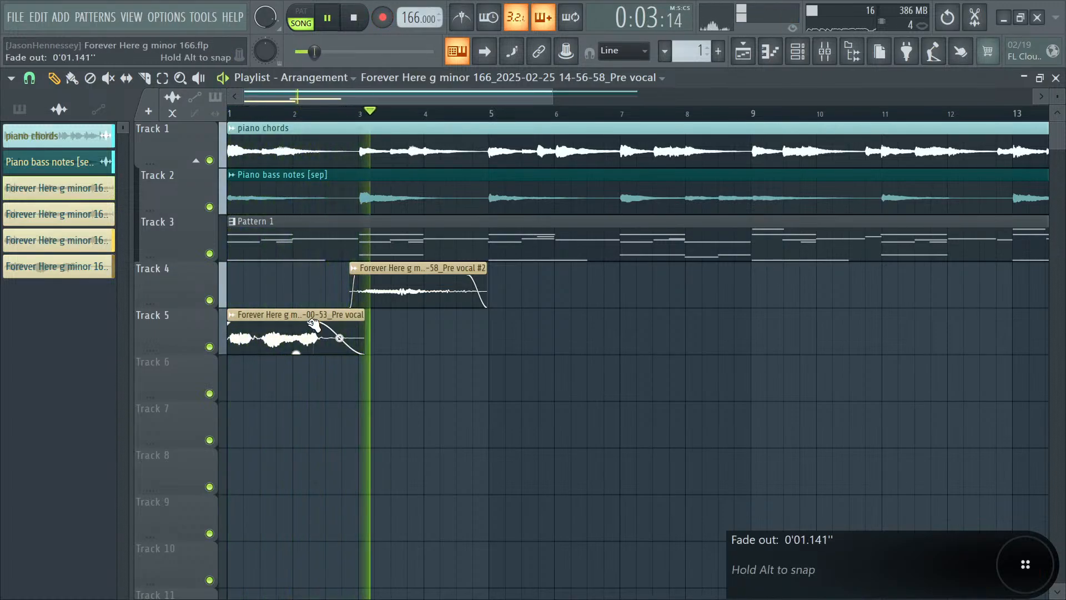
drag(230, 324, 247, 328)
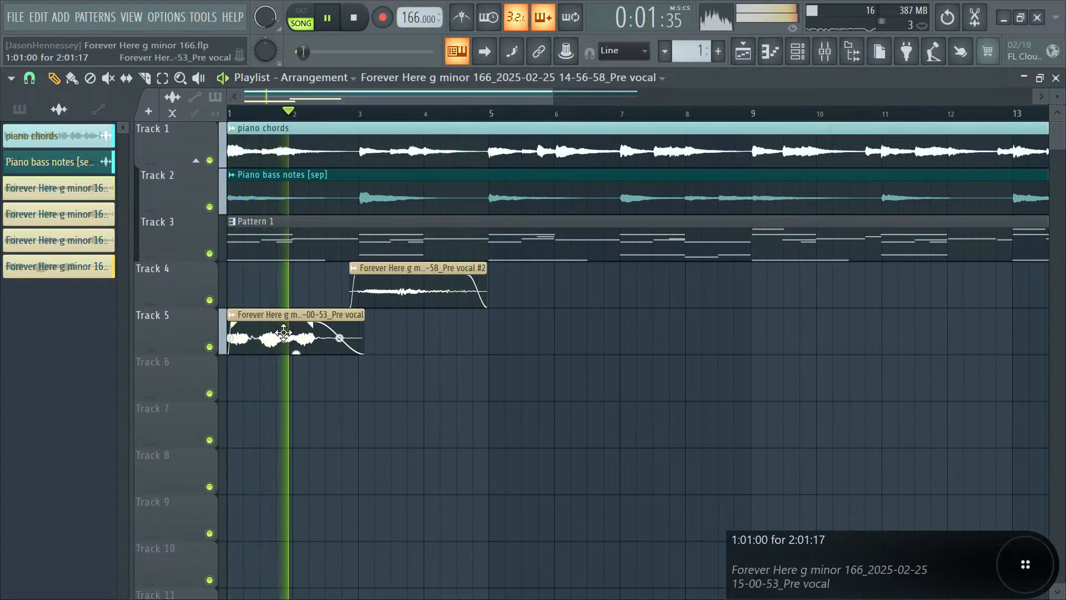
drag(282, 333, 266, 289)
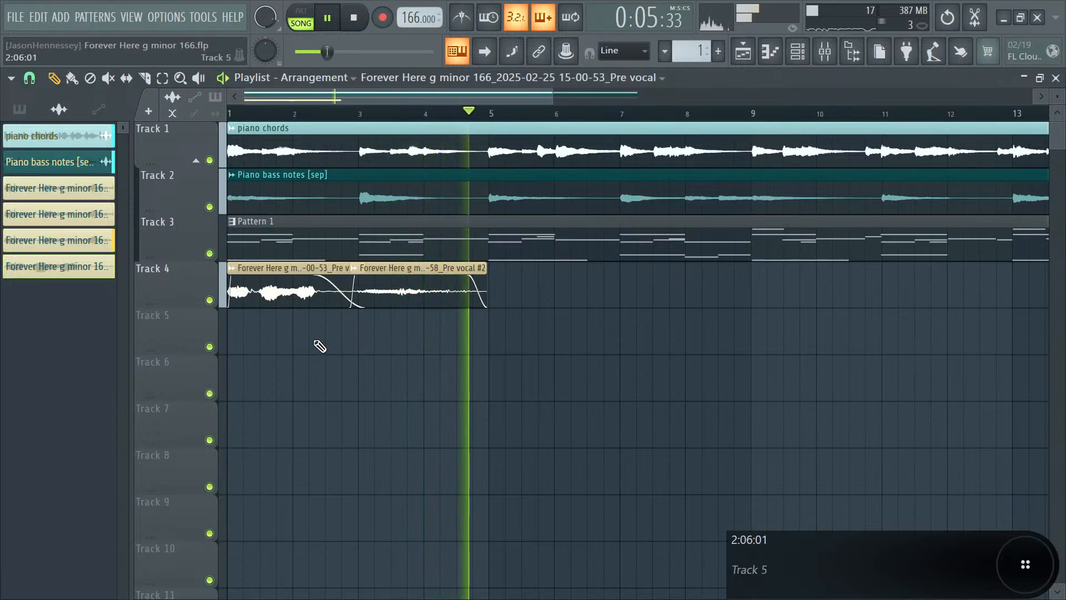
- Set the new take's clip volume to -8.9 dB and the Pre vocal #2 clip's to 1.0 dB while playing the song
mouse_move(296, 305)
mouse_down()
mouse_move(296, 332)
mouse_move(300, 304)
mouse_move(300, 320)
mouse_up()
key(space)
key(space)
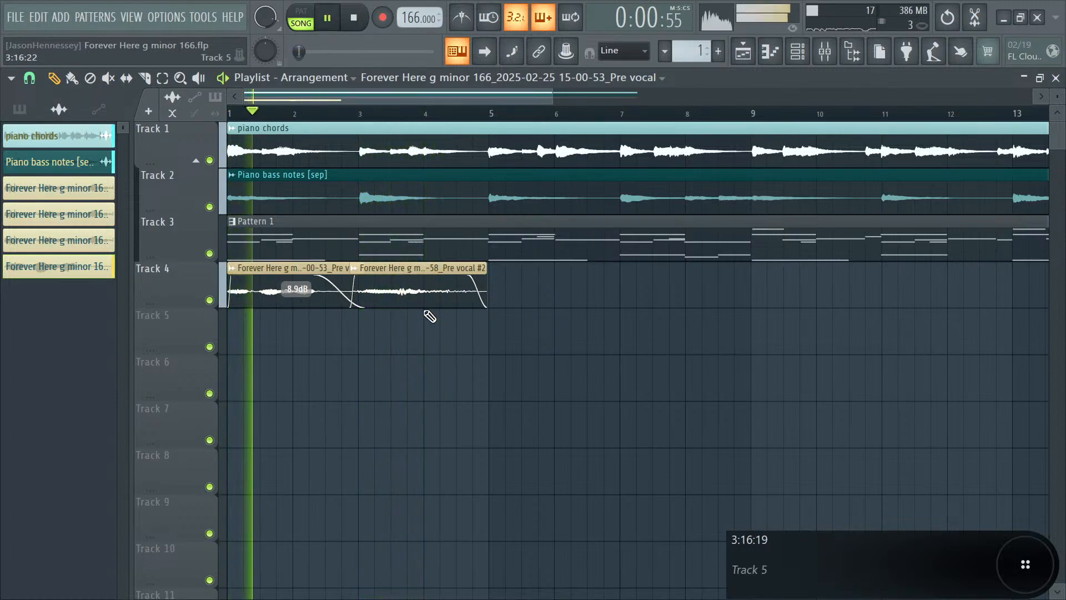
drag(418, 305, 418, 304)
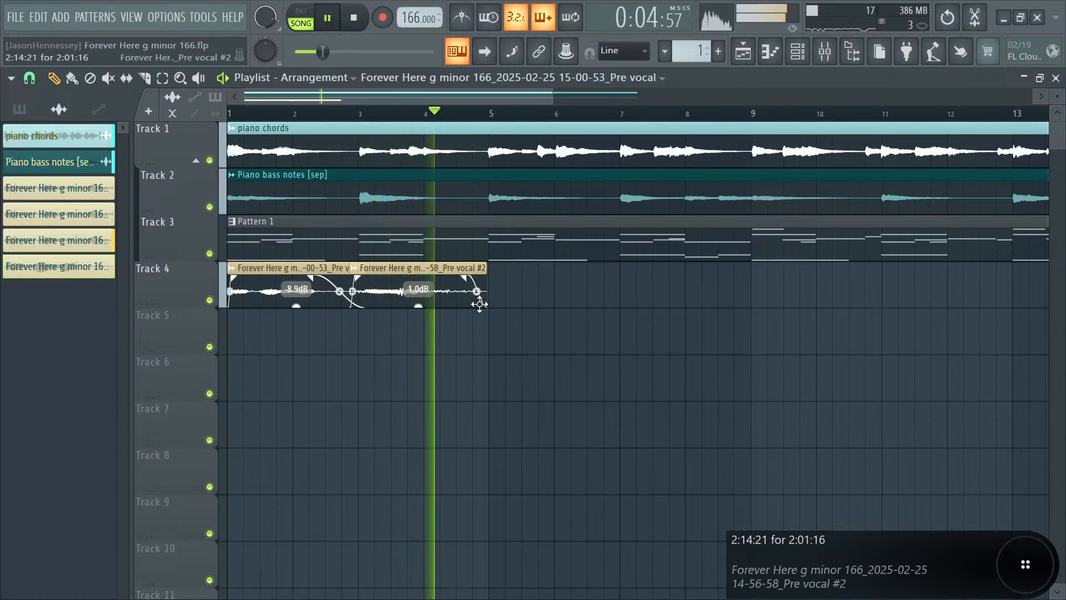
drag(524, 285, 354, 317)
key(space)
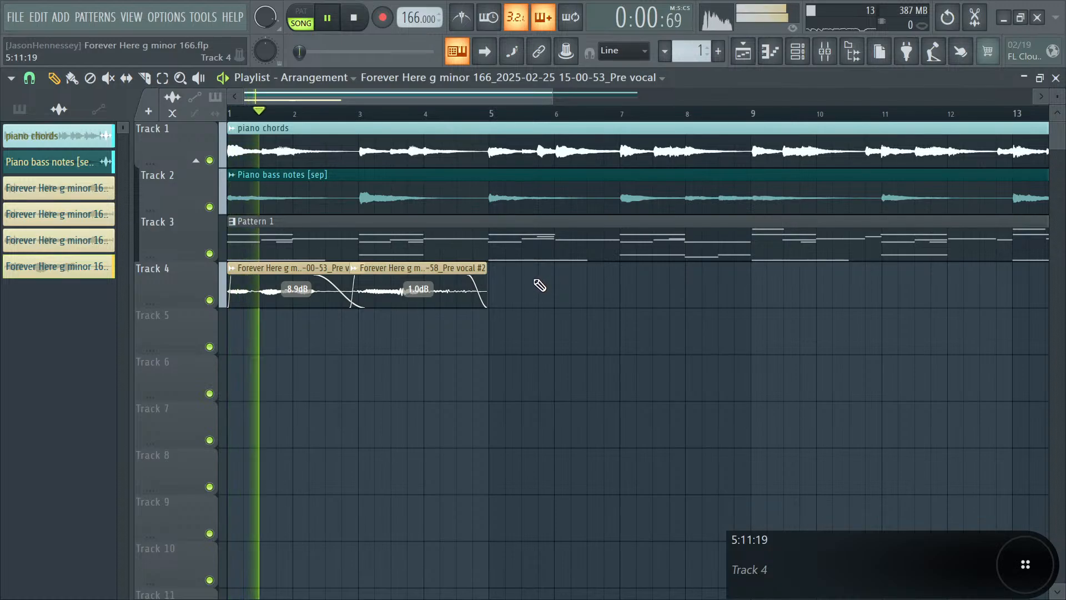
- Move the Pre vocal #2 clip to start at 4:14:21 and play the song with bars 1 to 8 selected
drag(379, 267, 509, 267)
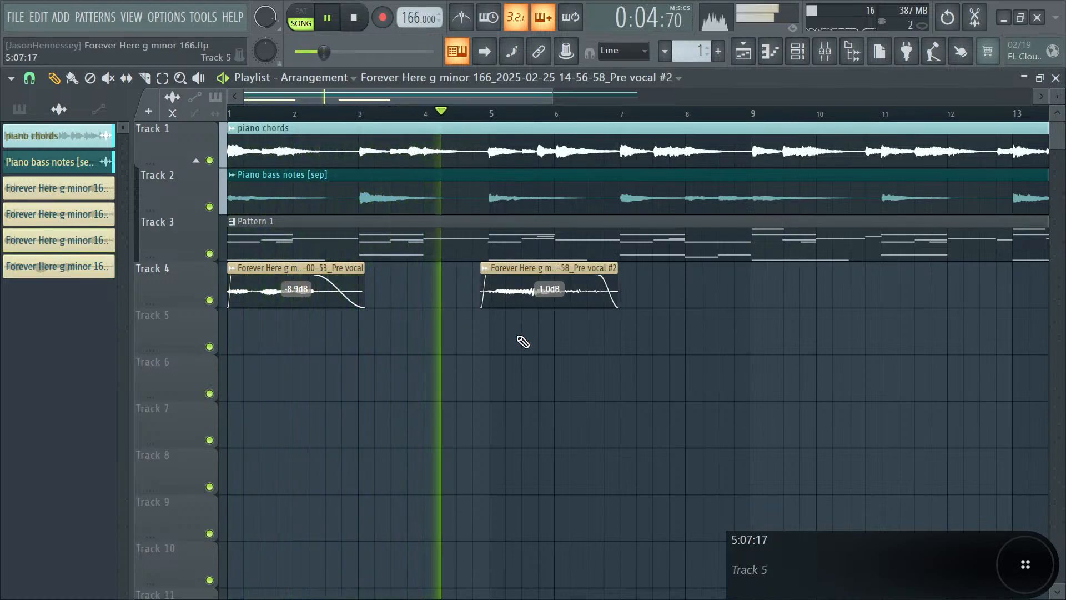
scroll(548, 340, up, 3)
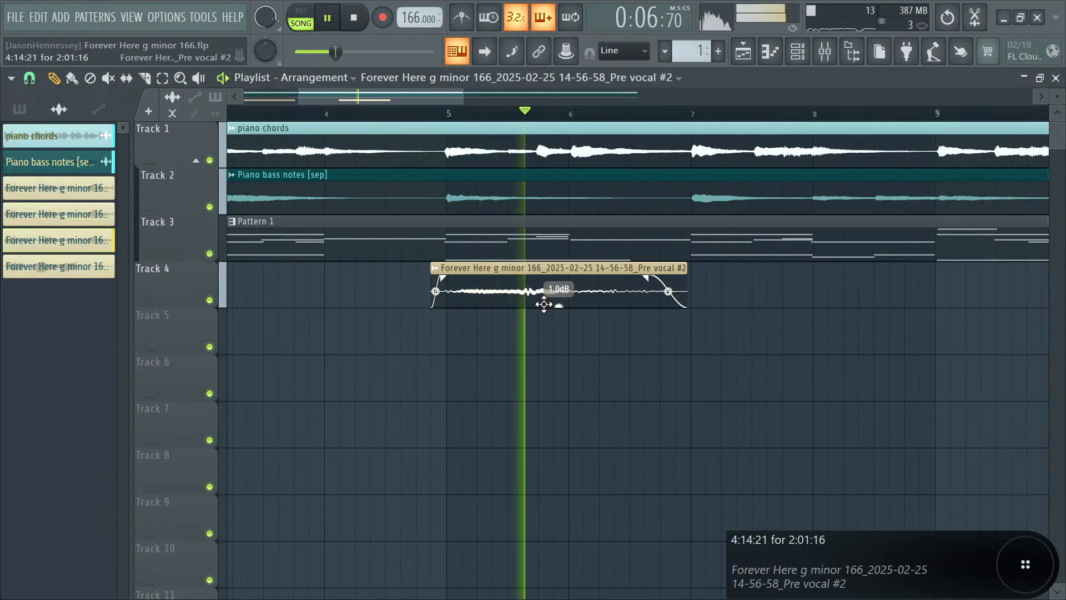
scroll(589, 338, down, 5)
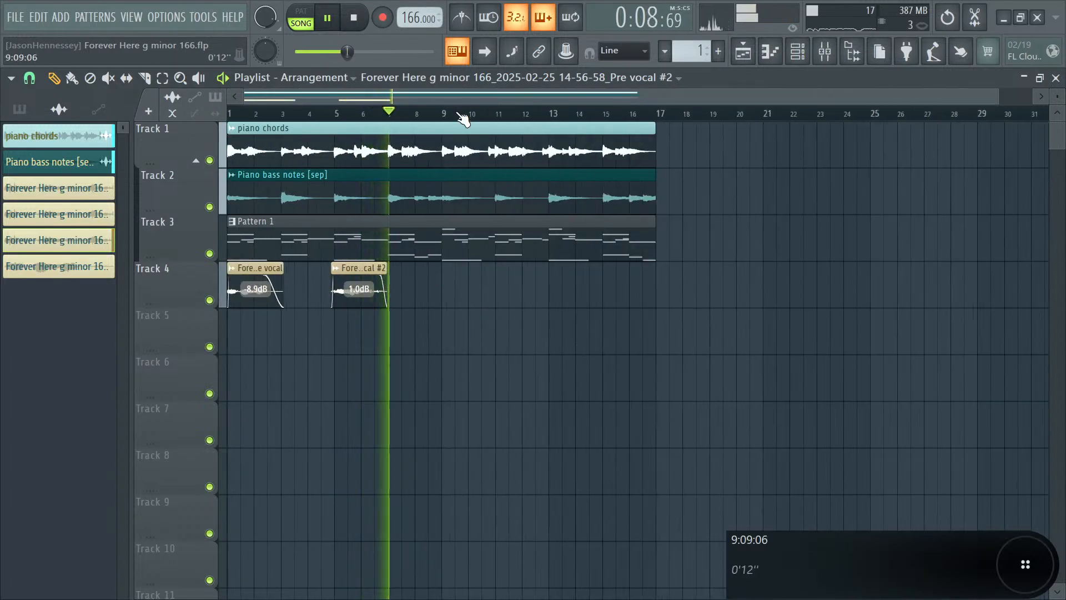
drag(449, 120, 206, 219)
key(space)
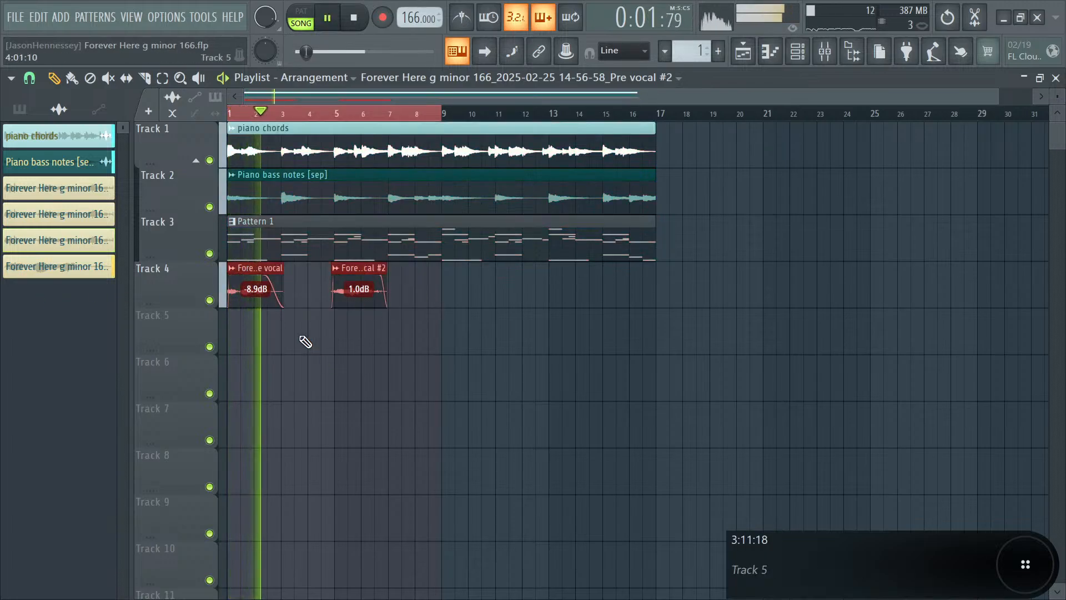
- Deselect the clips and replay the song from the start to hear the bar 1 vocal against the piano
key(ctrl+d)
key(space)
scroll(238, 332, up, 3)
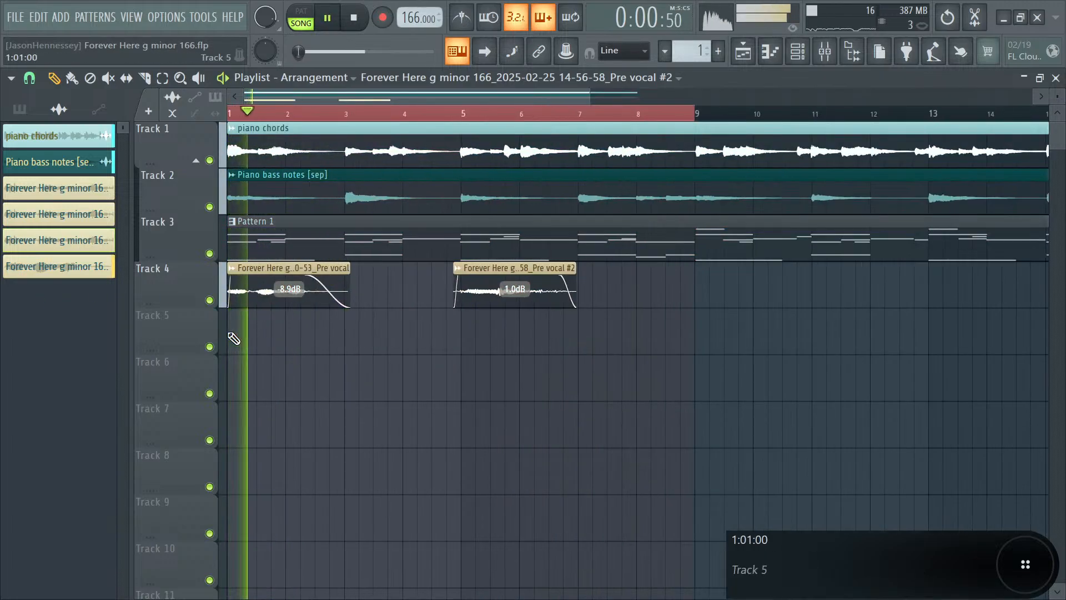
scroll(313, 307, up, 1)
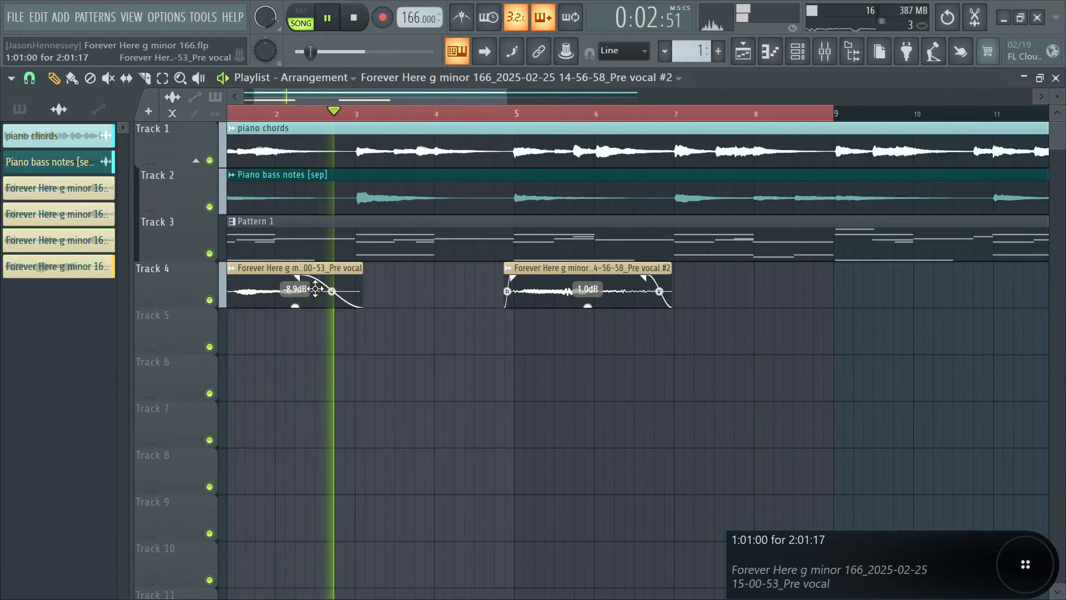
key(space)
key(space)
scroll(376, 288, down, 2)
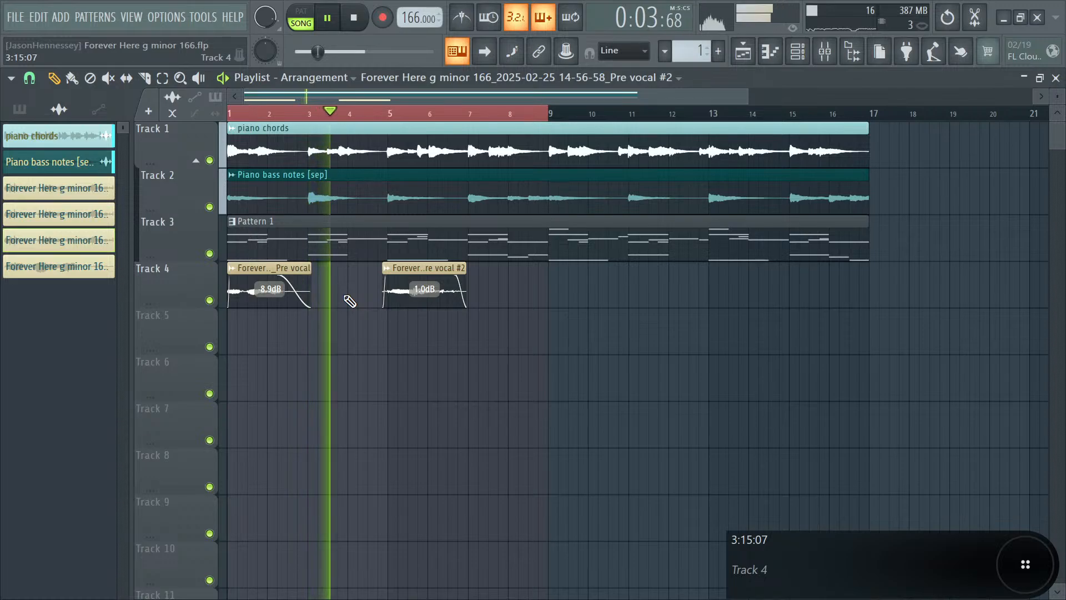
key(space)
key(space)
- Remove the -8.9 dB Pre vocal clip at bar 1 of Track 4 and play the piano opening again
right_click(271, 277)
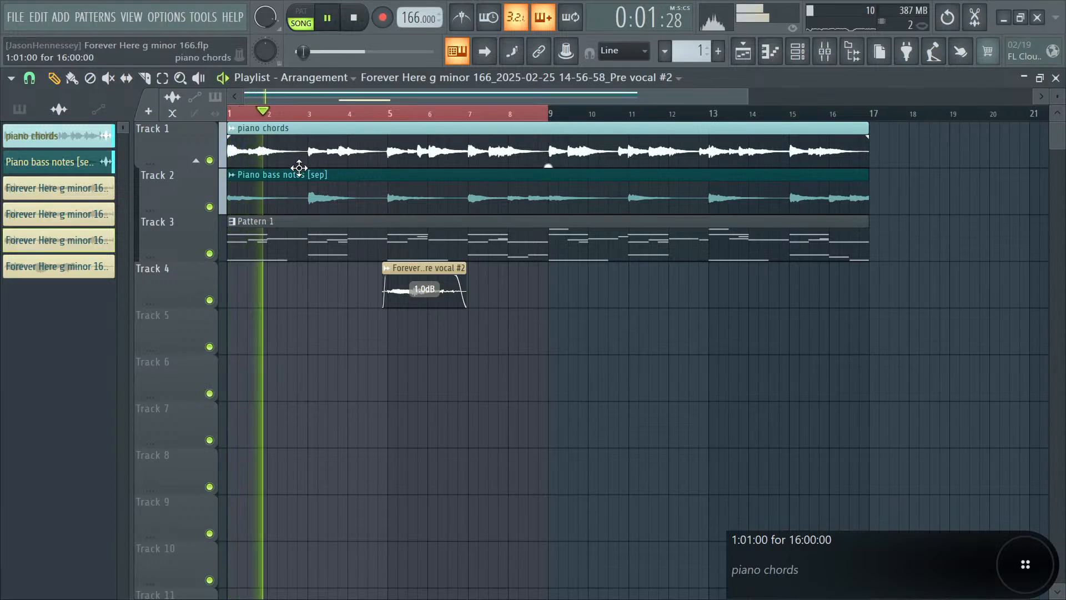
key(space)
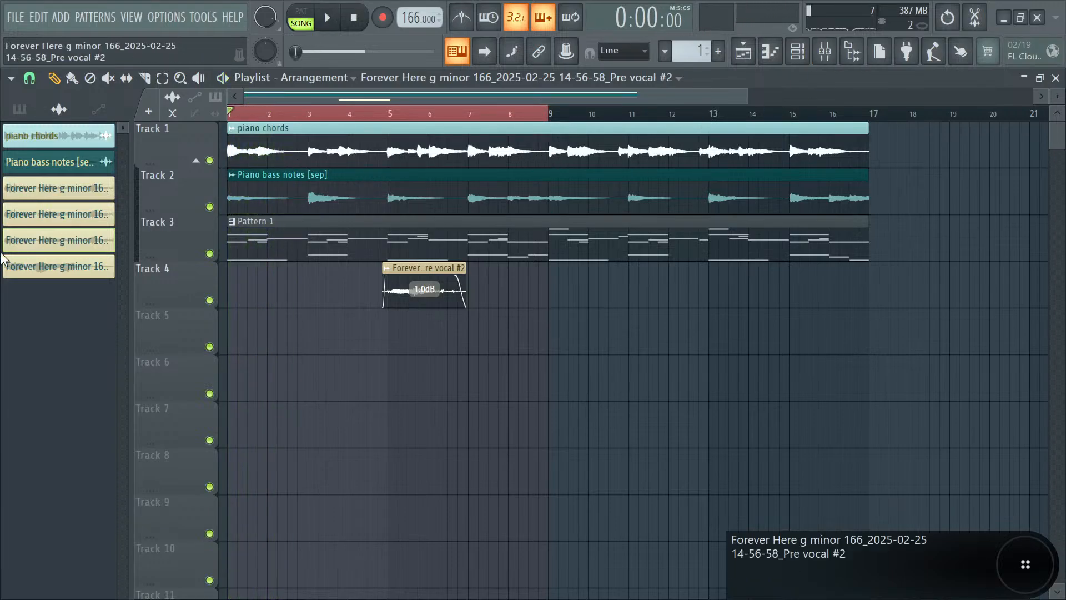
key(space)
scroll(355, 185, up, 2)
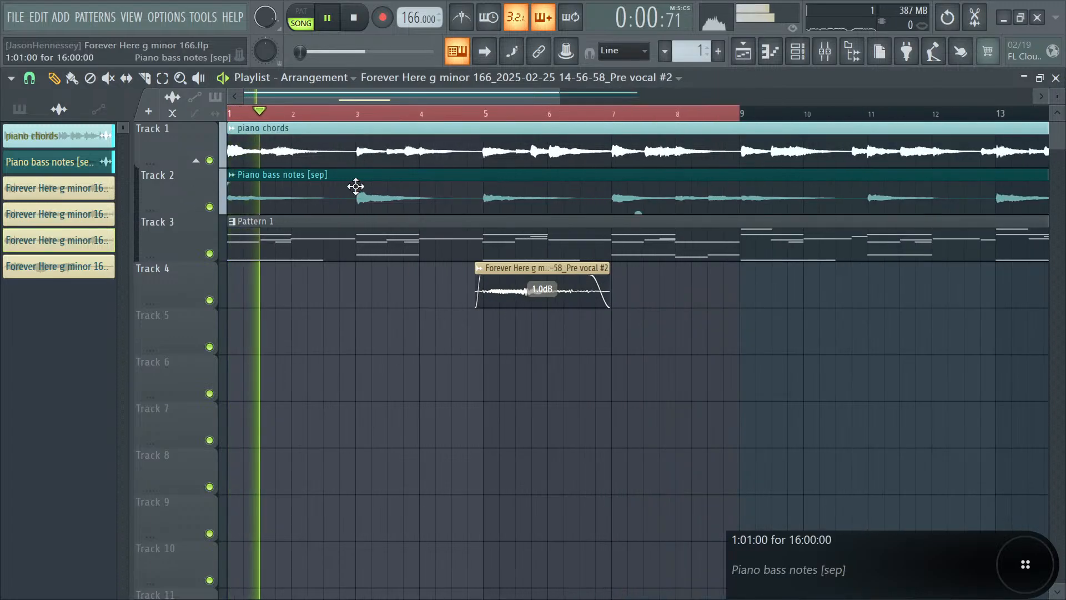
key(space)
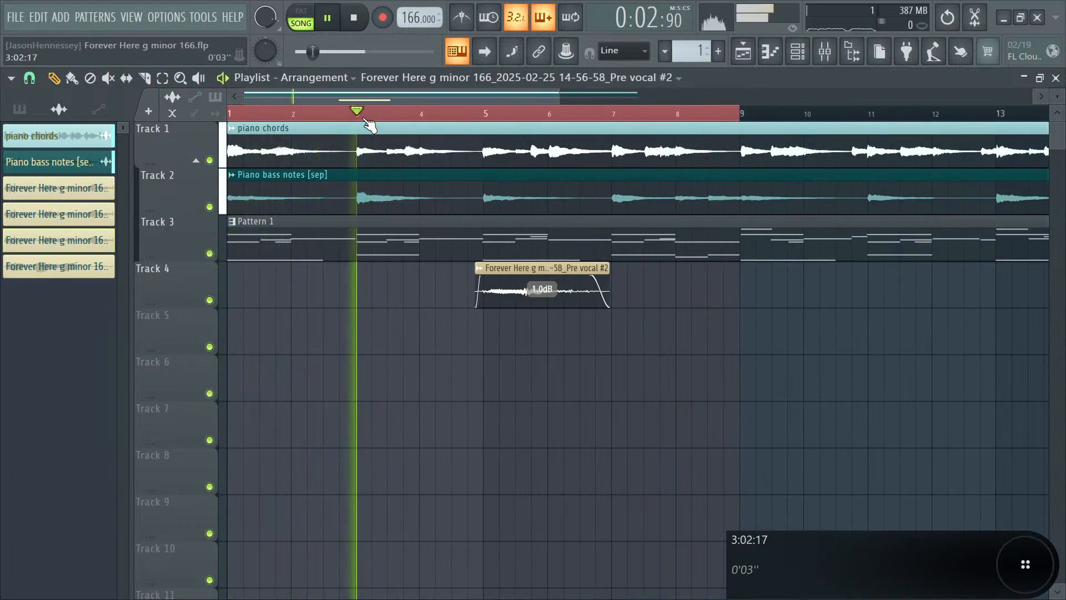
key(space)
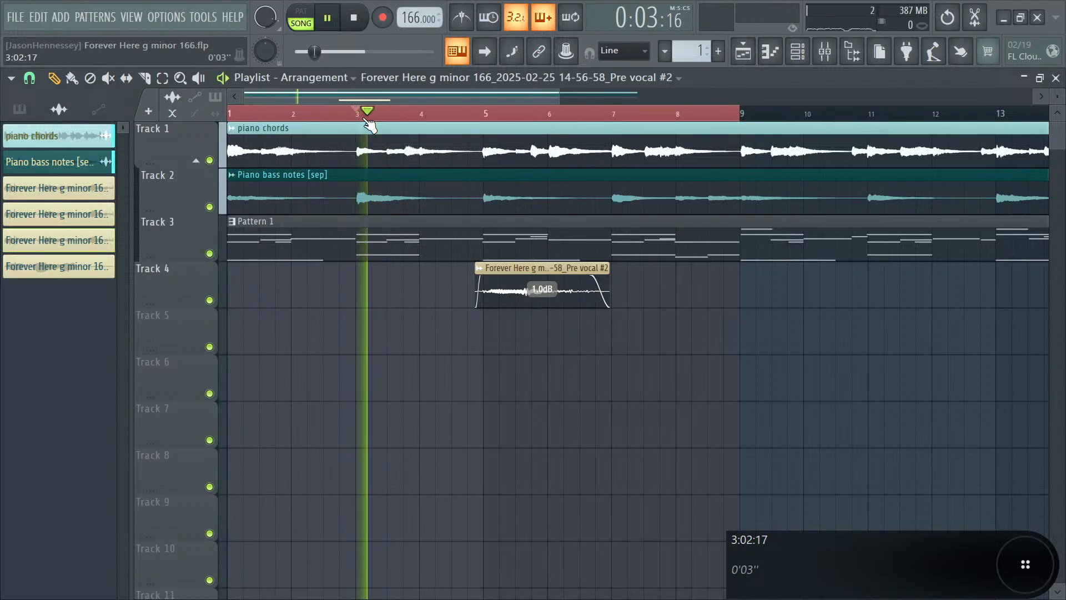
key(space)
key(space)
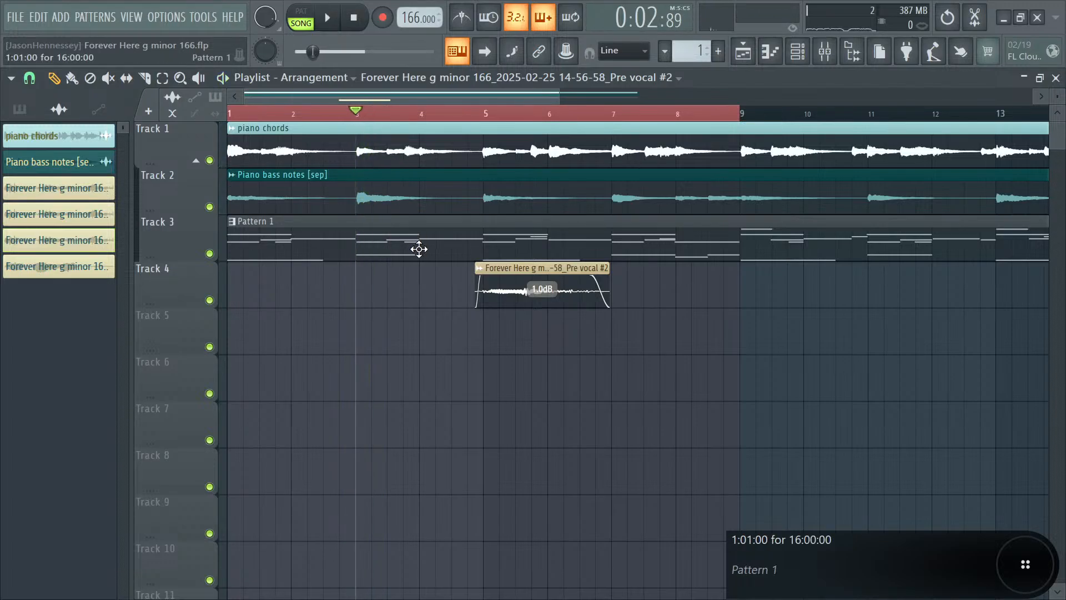
key(space)
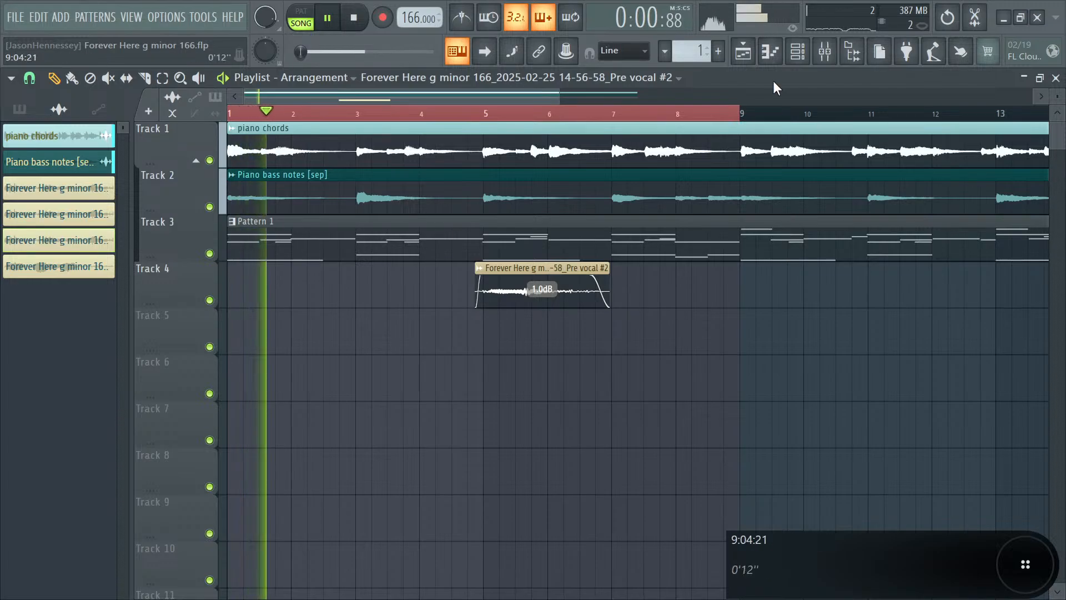
key(space)
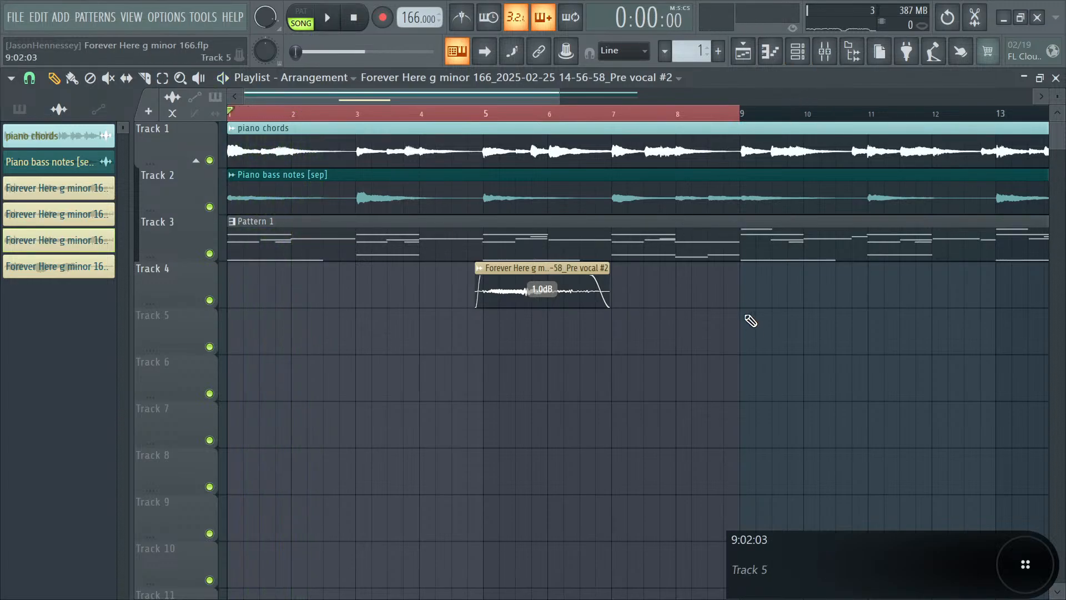
- Record a new vocal take at bar 1 on Track 5 and give it a short fade-in and a fade-out
click(833, 51)
click(742, 64)
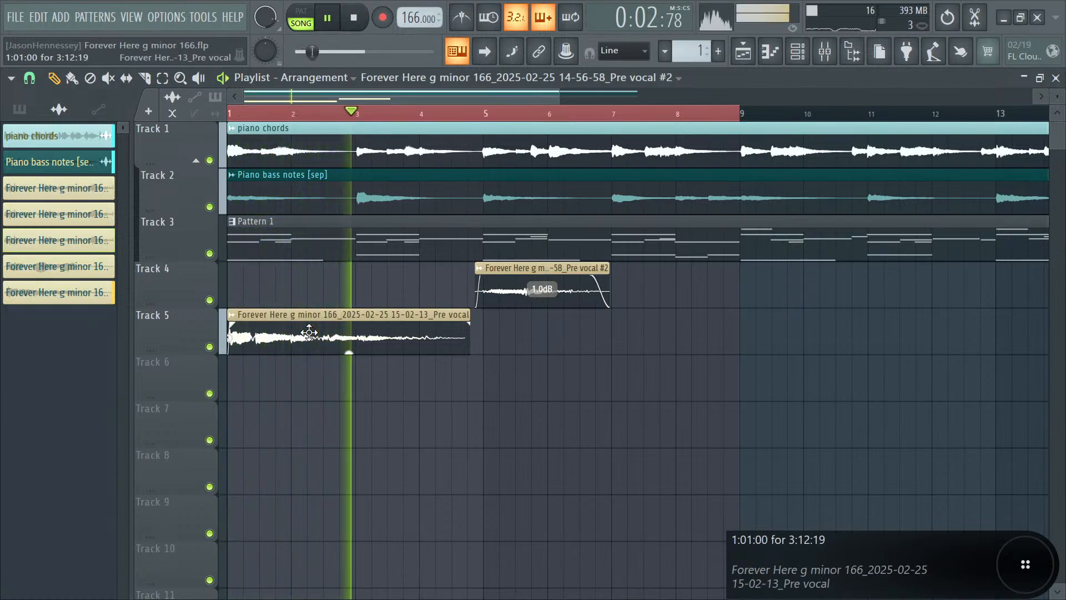
drag(468, 323, 441, 325)
key(space)
key(space)
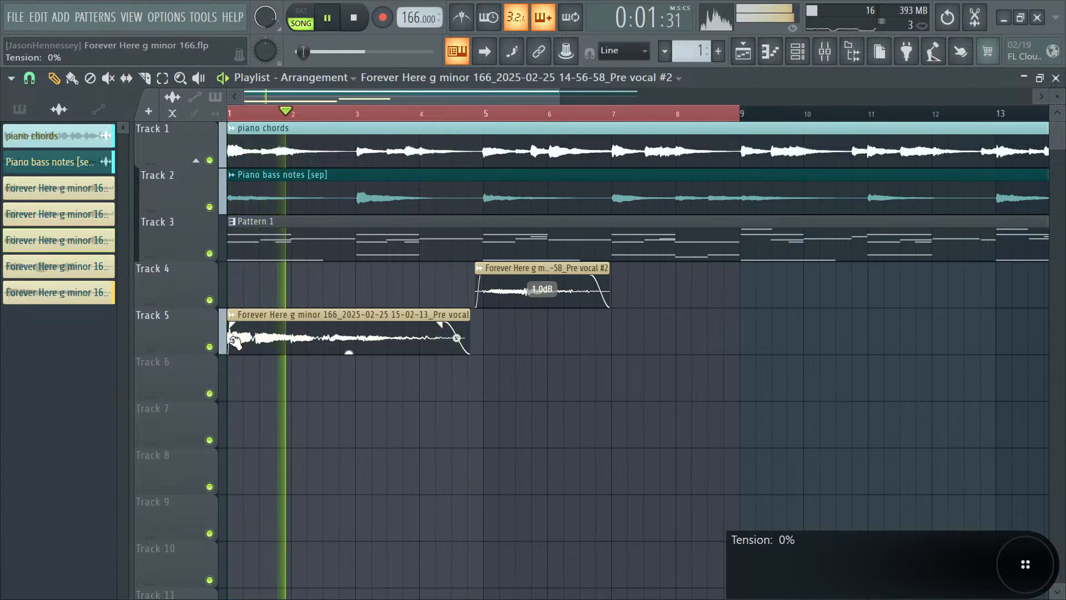
ctrl+scroll(240, 333, up, 3)
key(space)
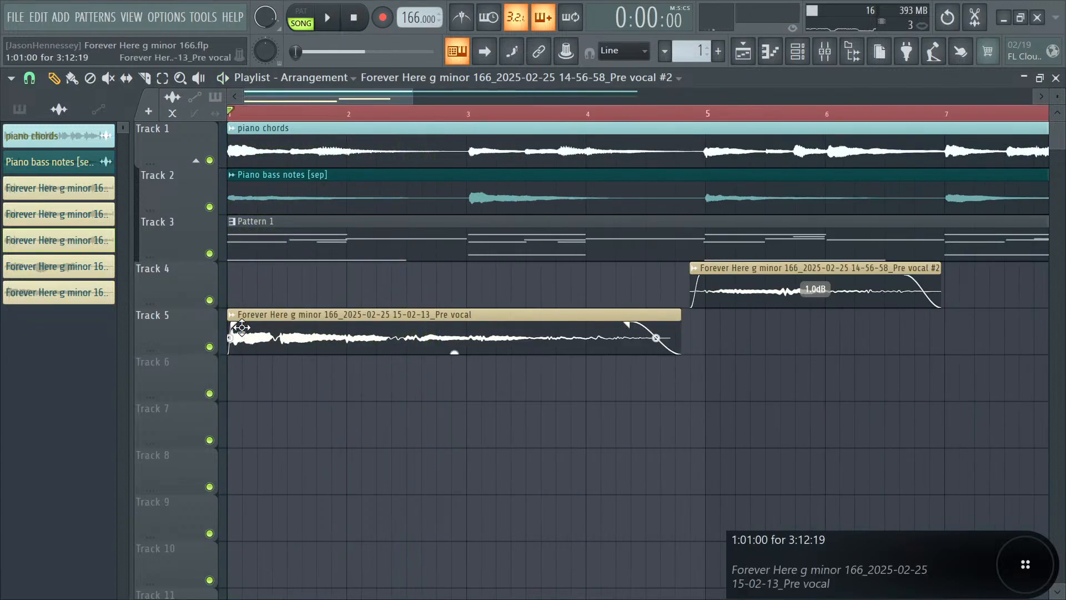
- Trim the new take's start to a length of 3:05:19, place it at bar 1 with a 0.041-second fade-in, and play it
drag(277, 321, 349, 326)
ctrl+scroll(343, 330, up, 3)
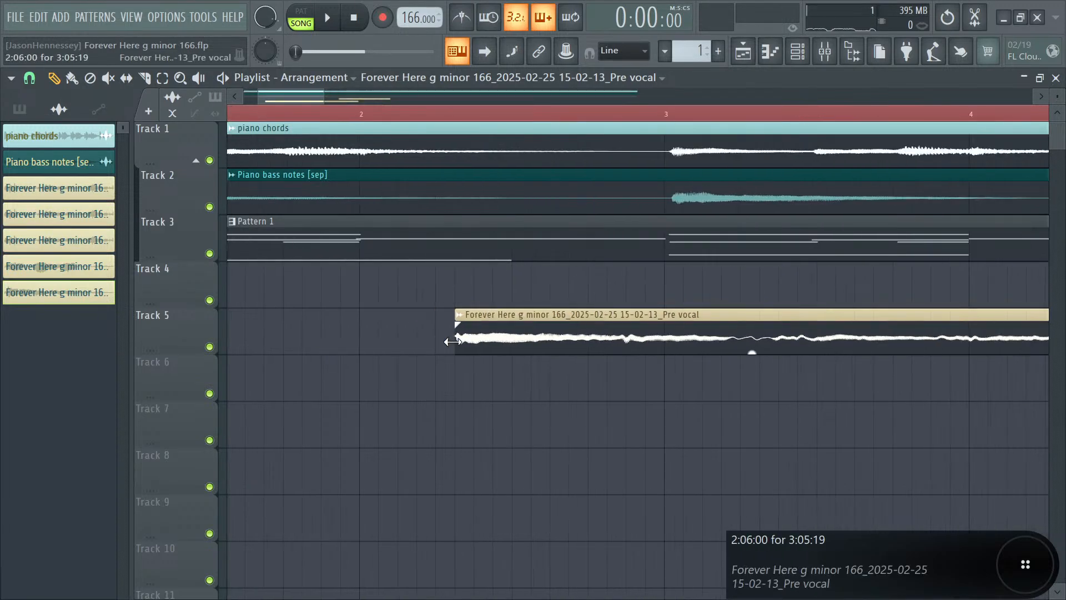
scroll(469, 328, down, 2)
drag(583, 345, 12, 321)
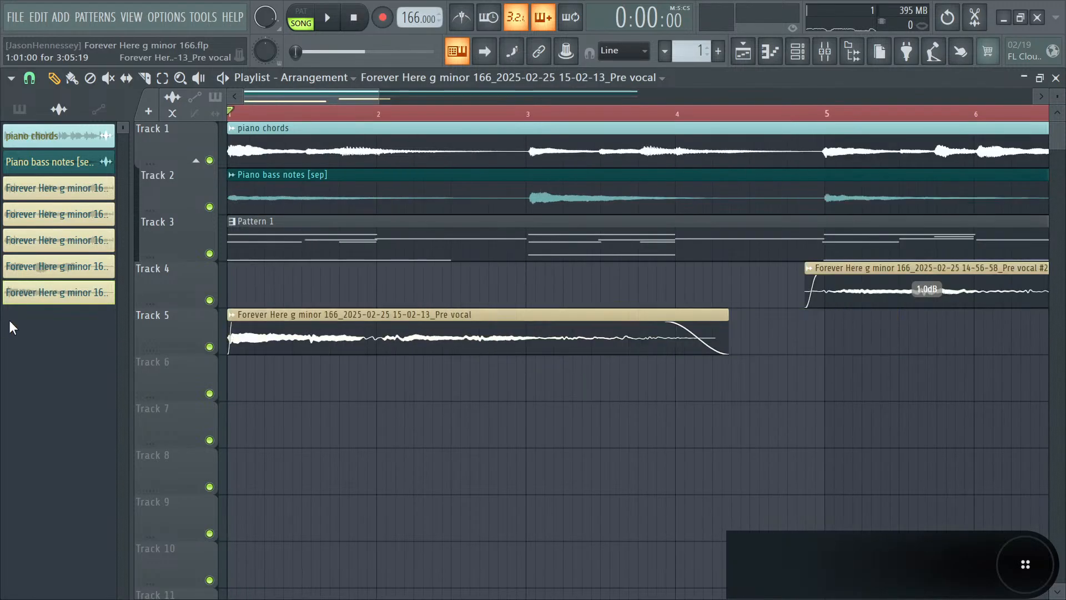
key(space)
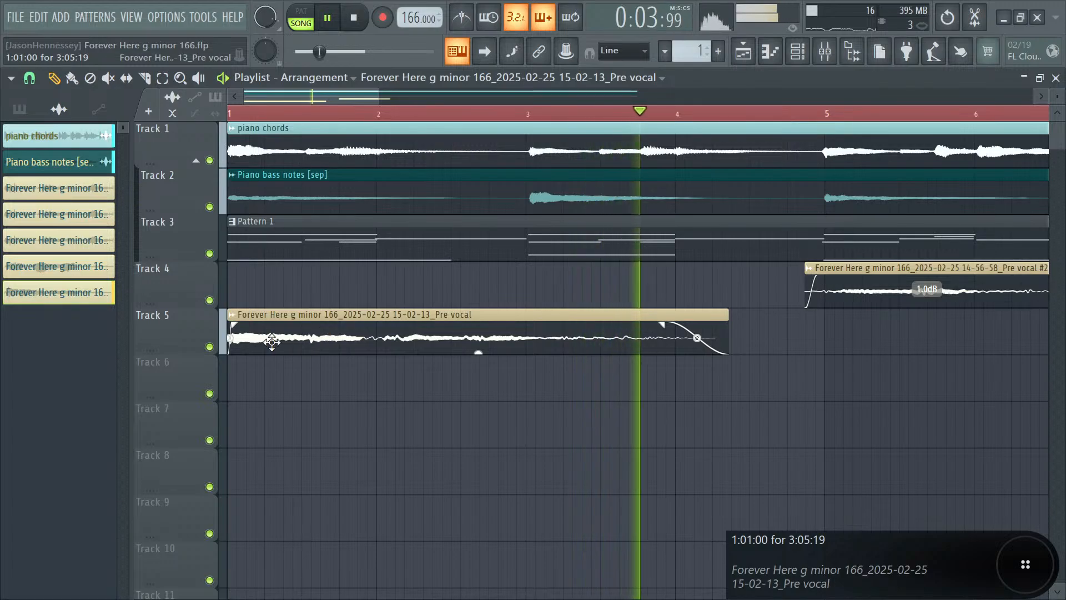
key(space)
key(space)
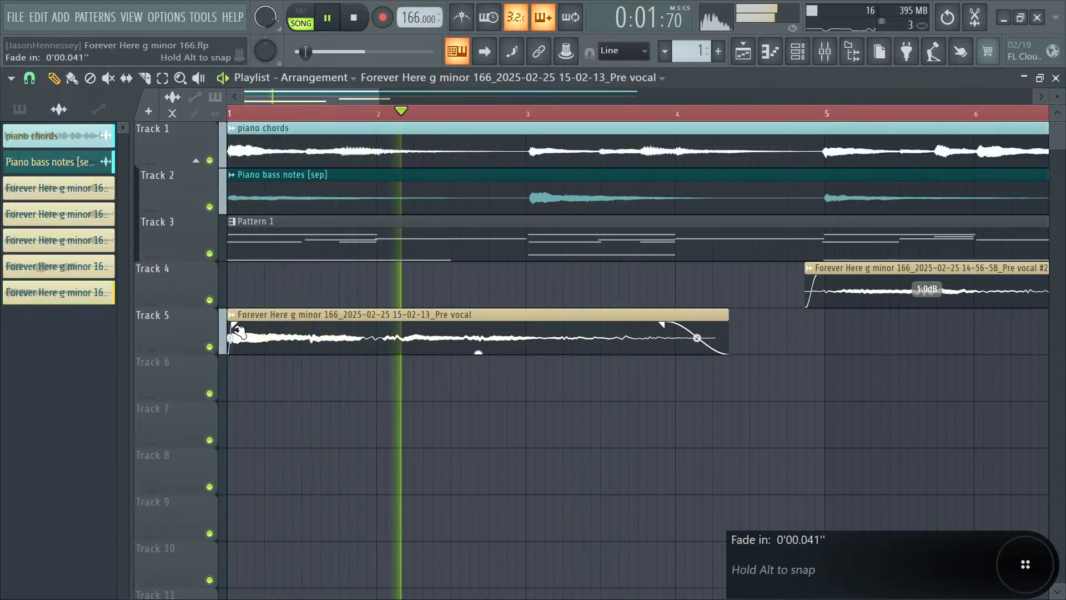
key(space)
- Move the Track 5 vocal take to start at bar 2 and shorten it to a length of 2:12:07
drag(338, 338, 487, 339)
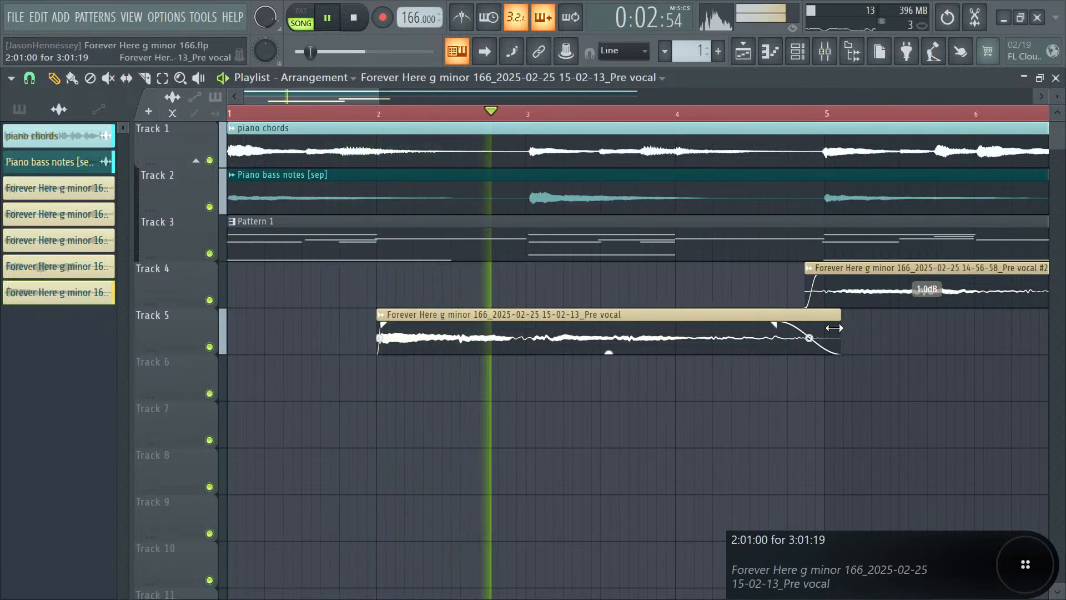
drag(877, 321, 813, 321)
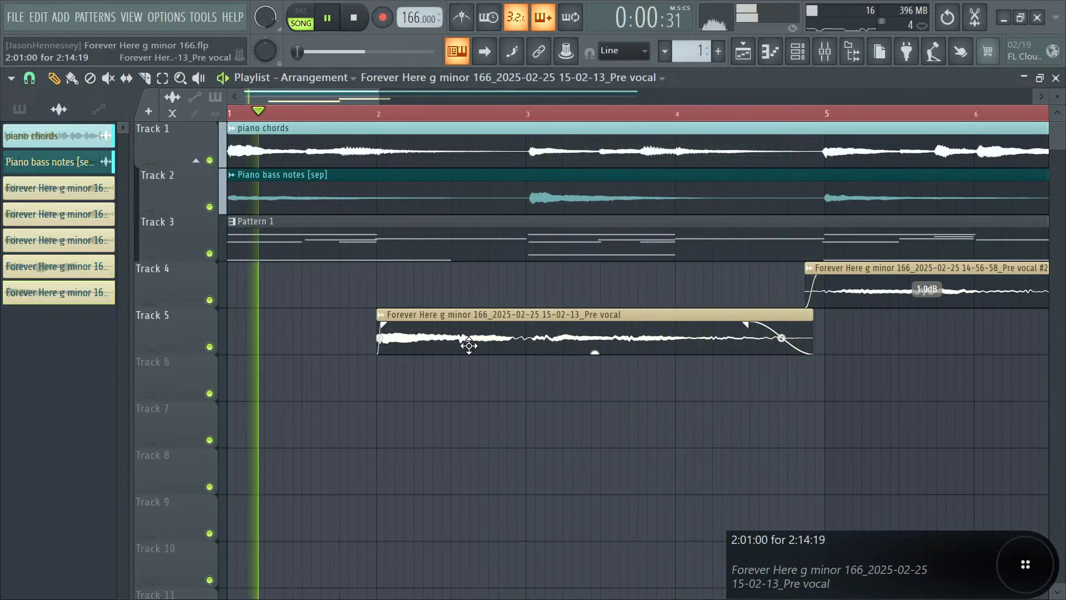
scroll(384, 342, up, 5)
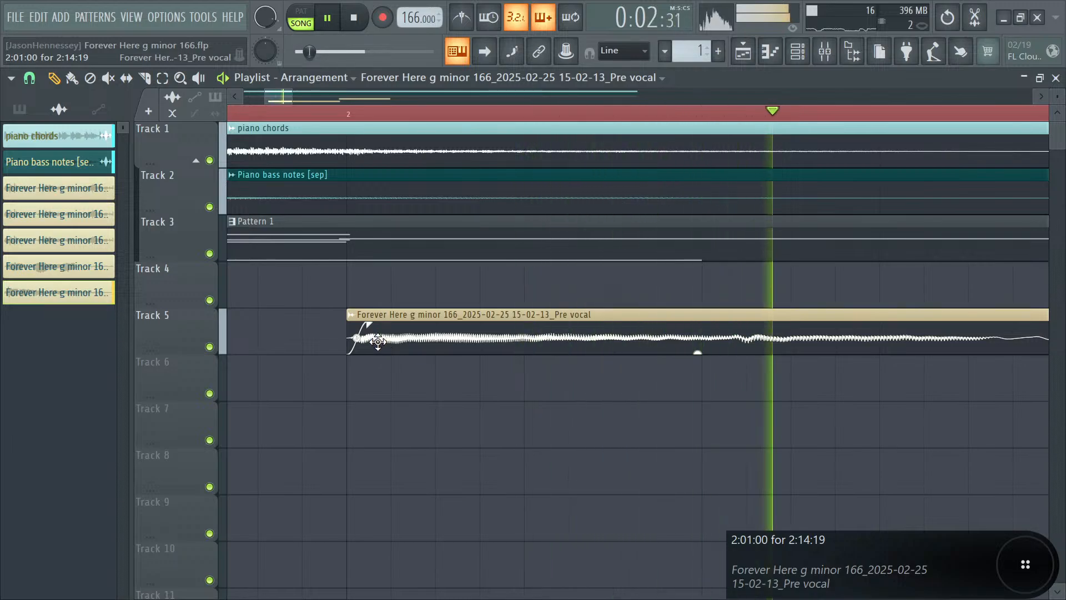
scroll(392, 340, down, 3)
scroll(590, 350, down, 2)
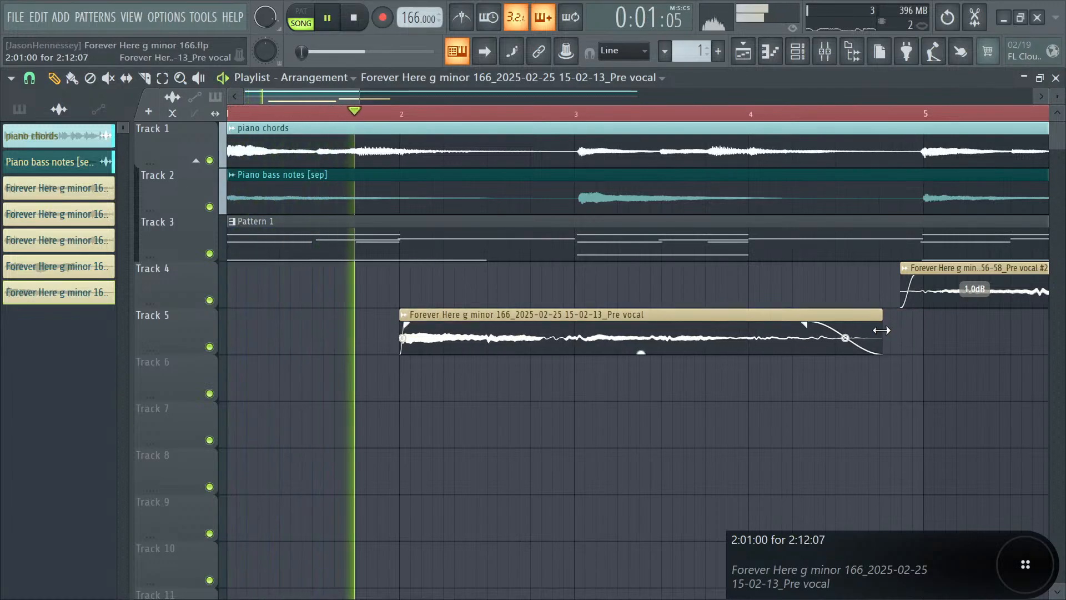
- Set the Track 5 vocal take's time-stretching mode to Stretch and play the song
double_click(678, 328)
click(456, 213)
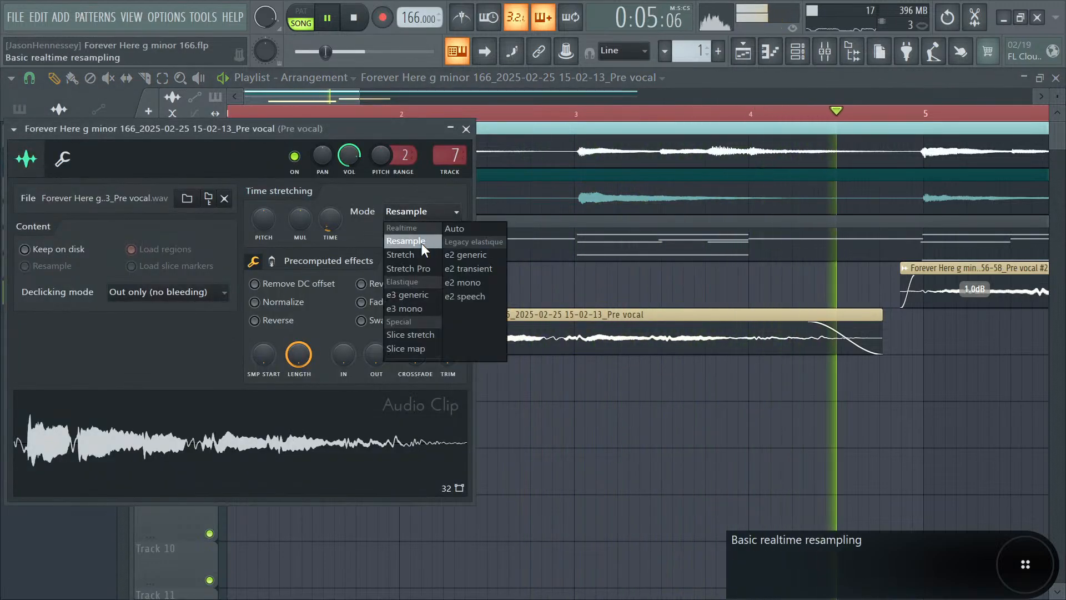
click(420, 255)
key(space)
click(599, 345)
key(space)
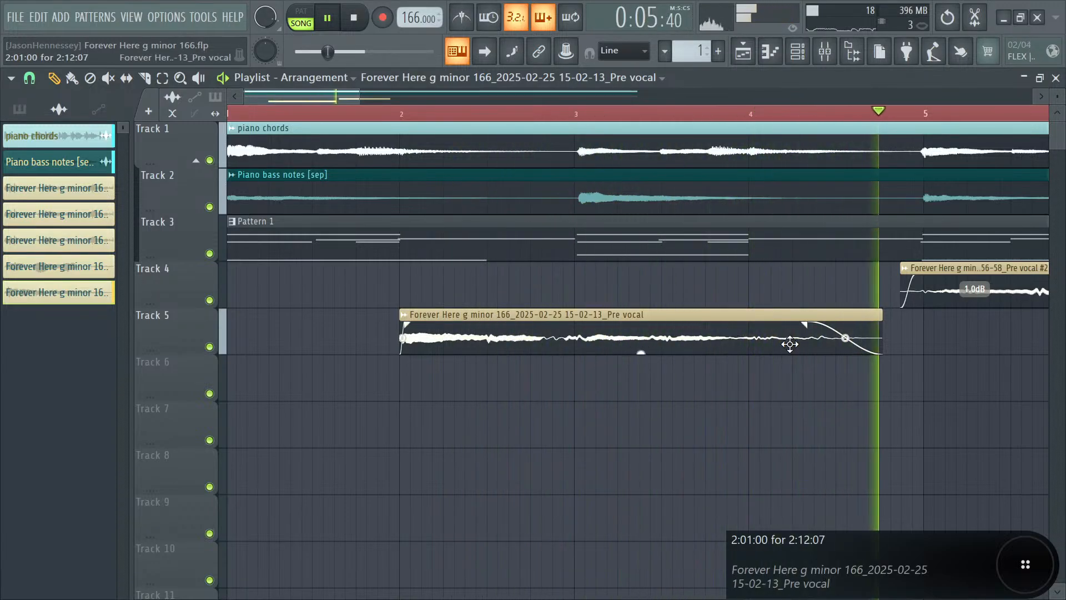
- Add a copy of the Pre vocal #2 clip at bar 1 of Track 4 and play the song from the start
scroll(684, 331, down, 4)
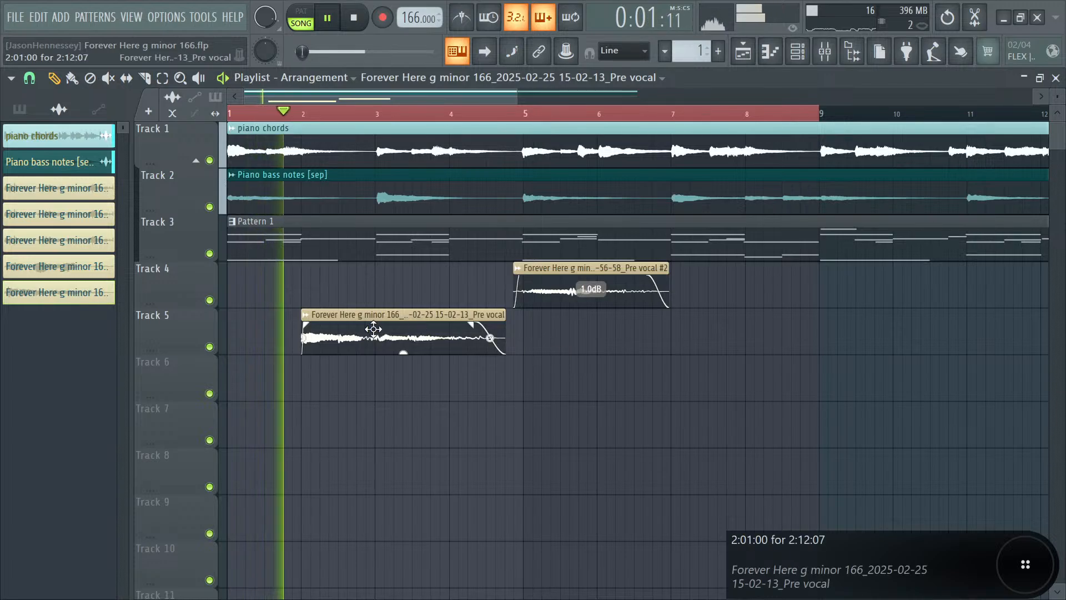
click(586, 277)
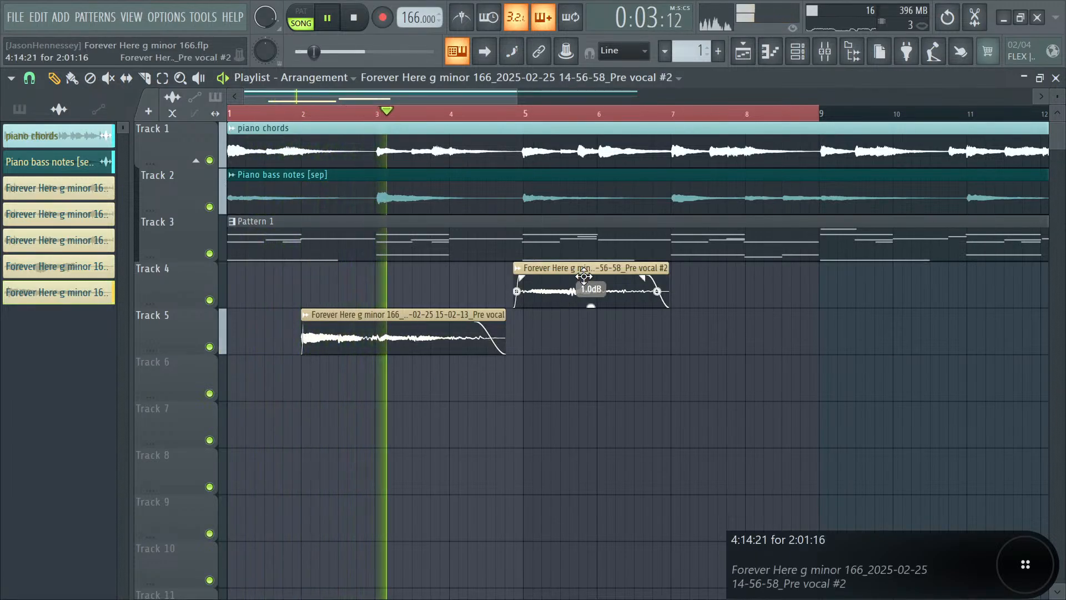
click(232, 287)
key(space)
key(space)
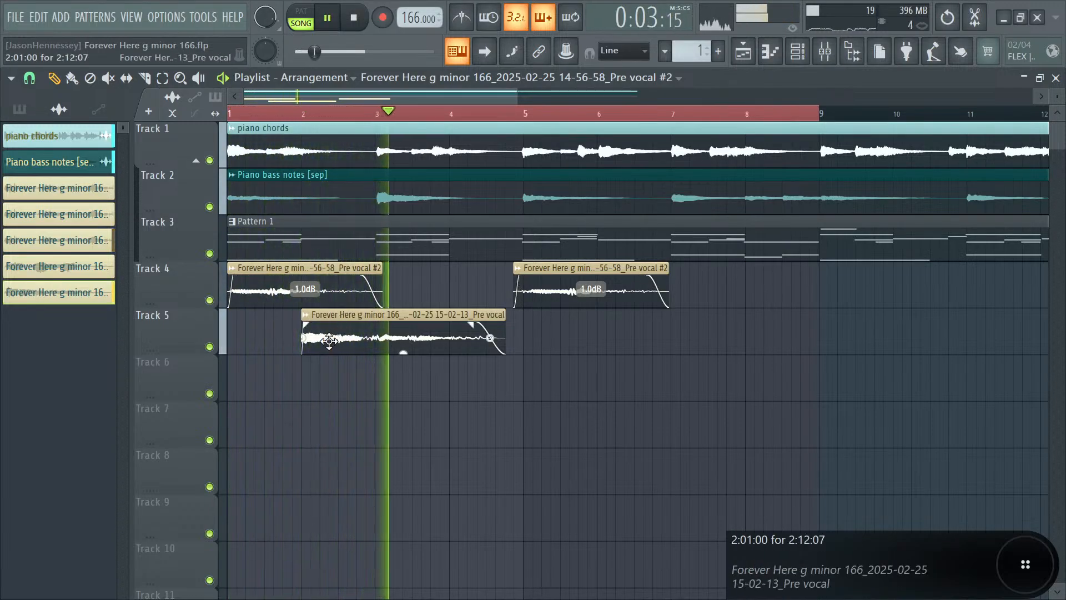
- Give the Track 5 vocal clip a long fade-in ending just past bar 3 and listen to the overlap
drag(307, 331, 333, 337)
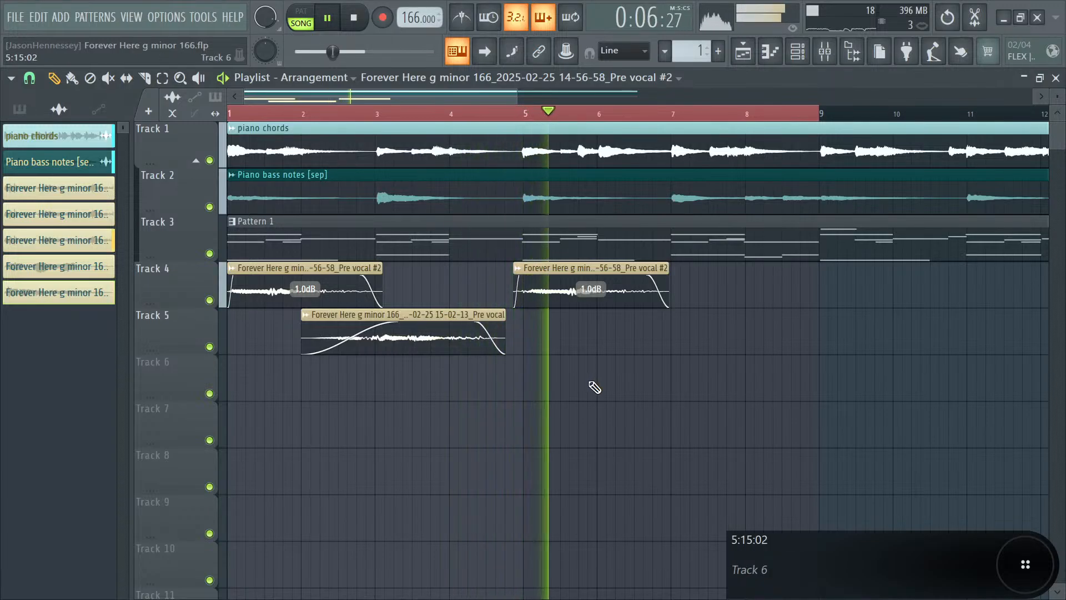
scroll(561, 333, up, 6)
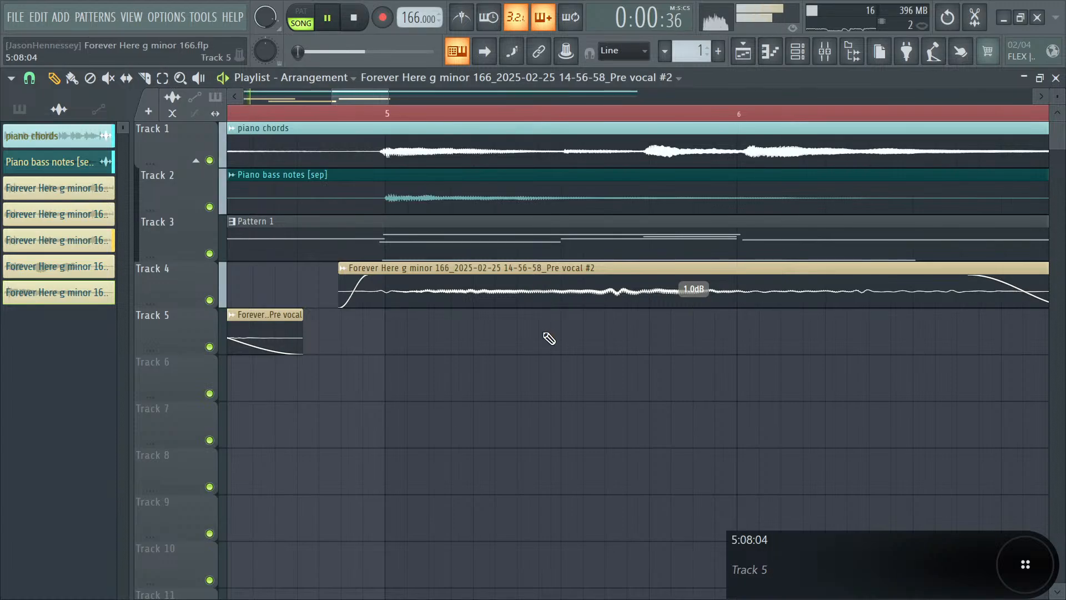
scroll(545, 350, down, 8)
scroll(211, 355, up, 4)
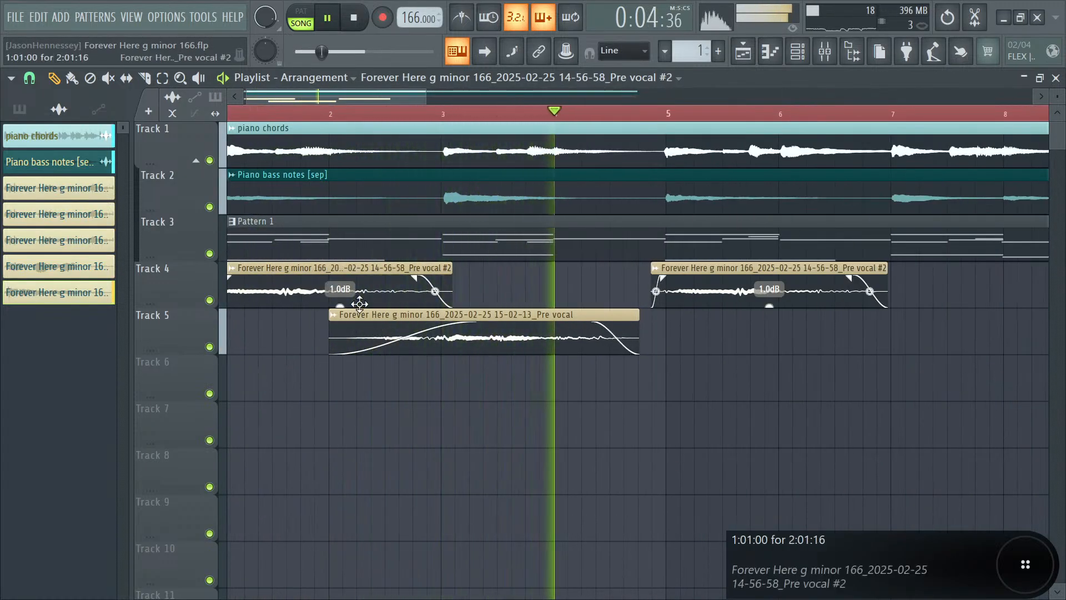
key(space)
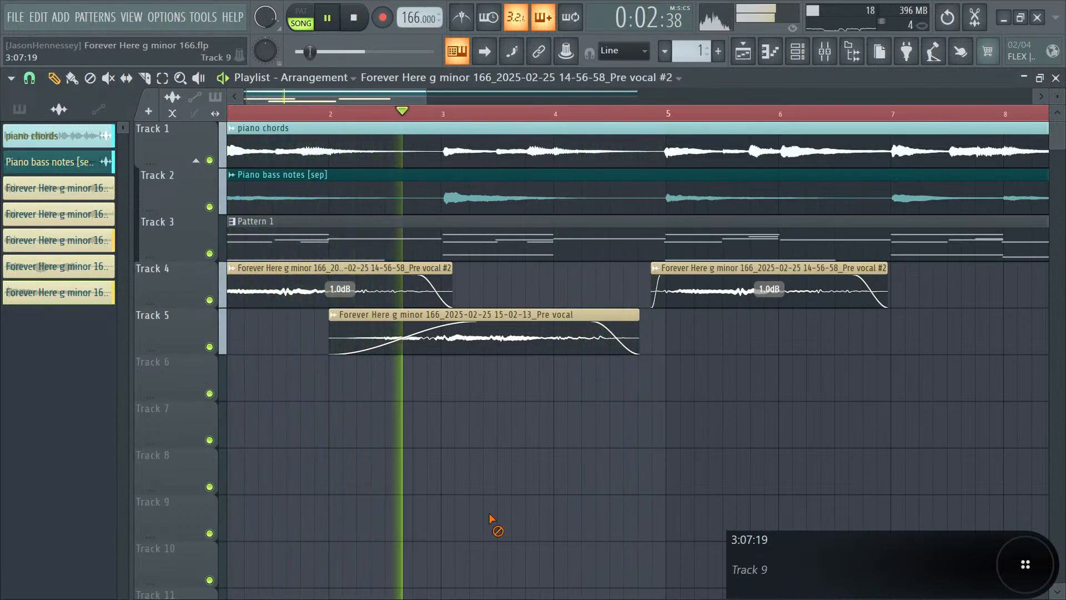
scroll(453, 402, down, 3)
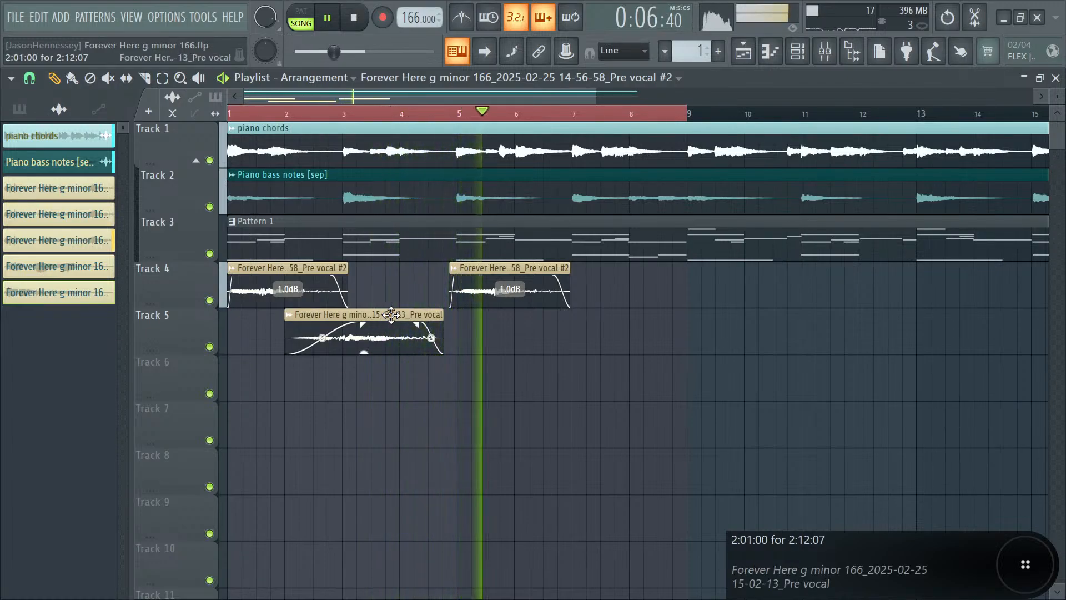
- Extend the time selection over the whole arrangement through bar 16 and move the Track 5 vocal clip to start at 6:07:00
drag(391, 314, 804, 325)
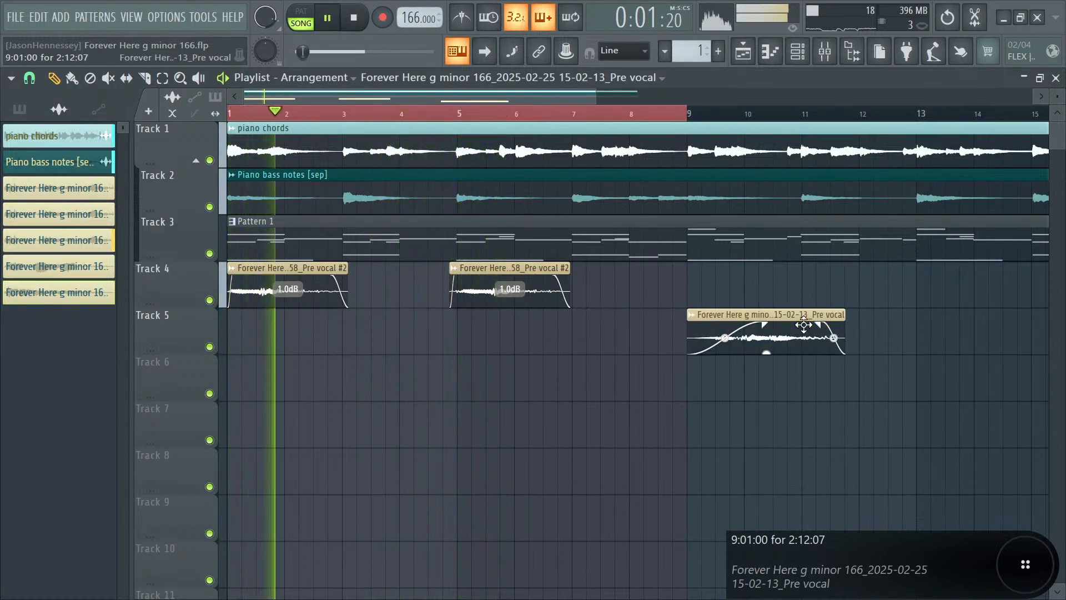
scroll(607, 374, up, 2)
key(ctrl+a)
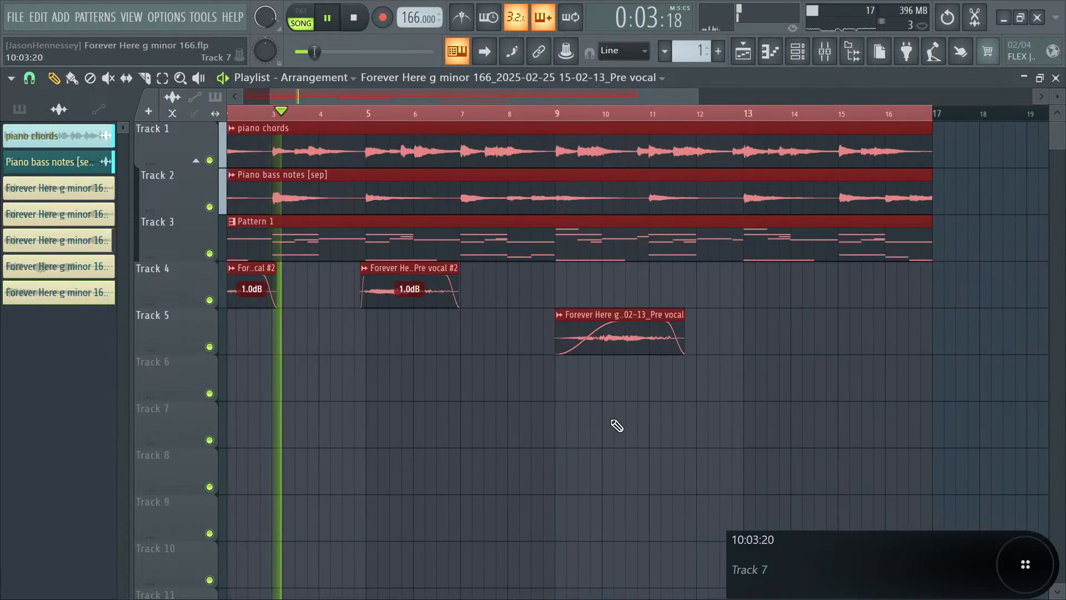
click(616, 425)
scroll(671, 329, up, 2)
drag(644, 322, 490, 329)
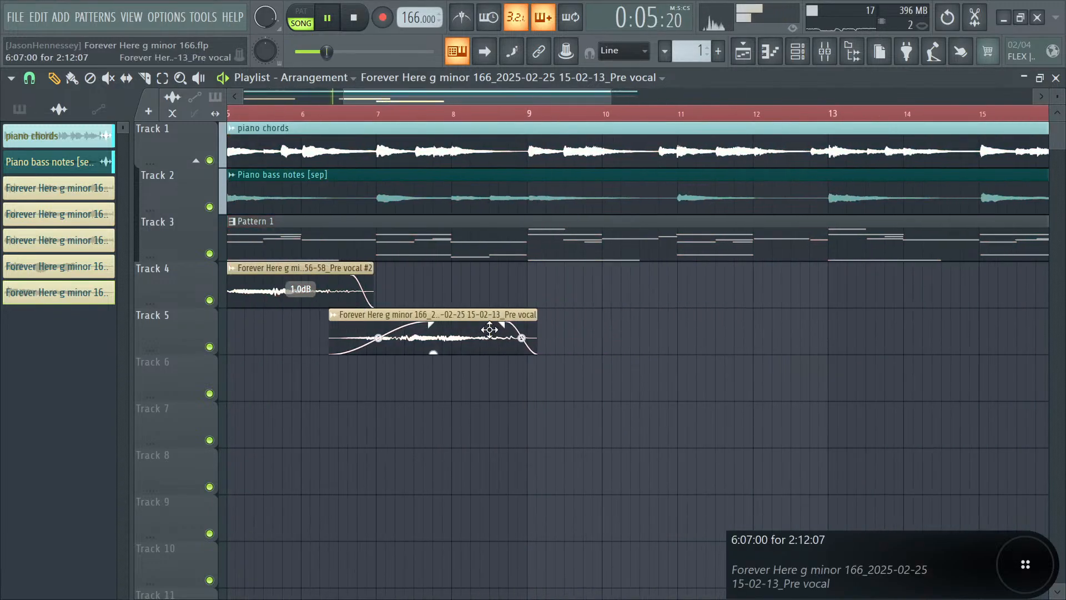
- Move the Track 5 vocal clip to start at 6:05:00 and listen to how it lines up with the piano
scroll(442, 388, up, 2)
scroll(438, 392, down, 3)
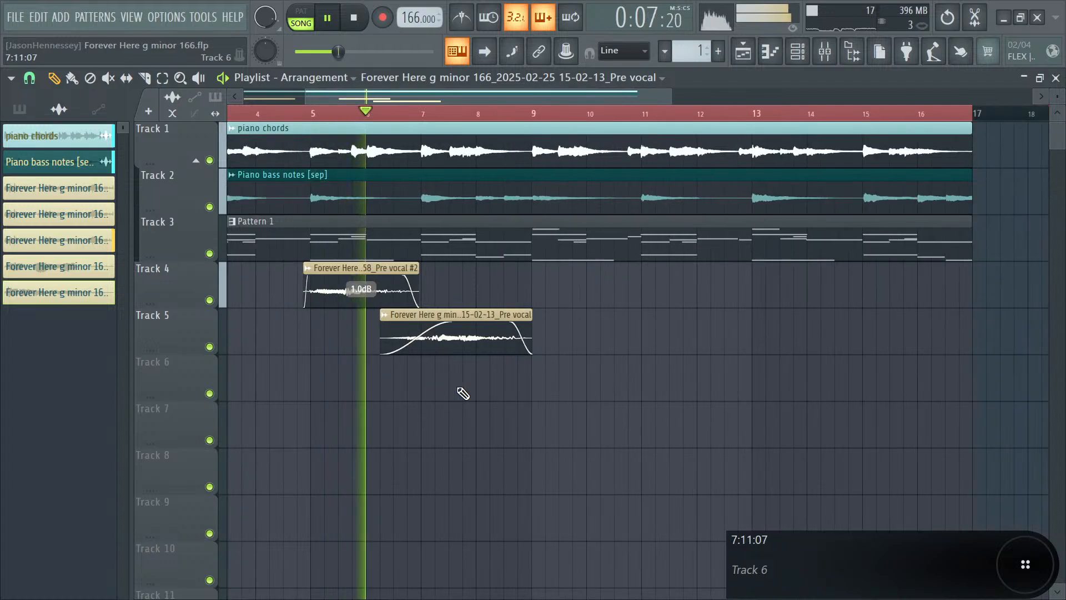
scroll(472, 391, up, 3)
scroll(506, 389, down, 3)
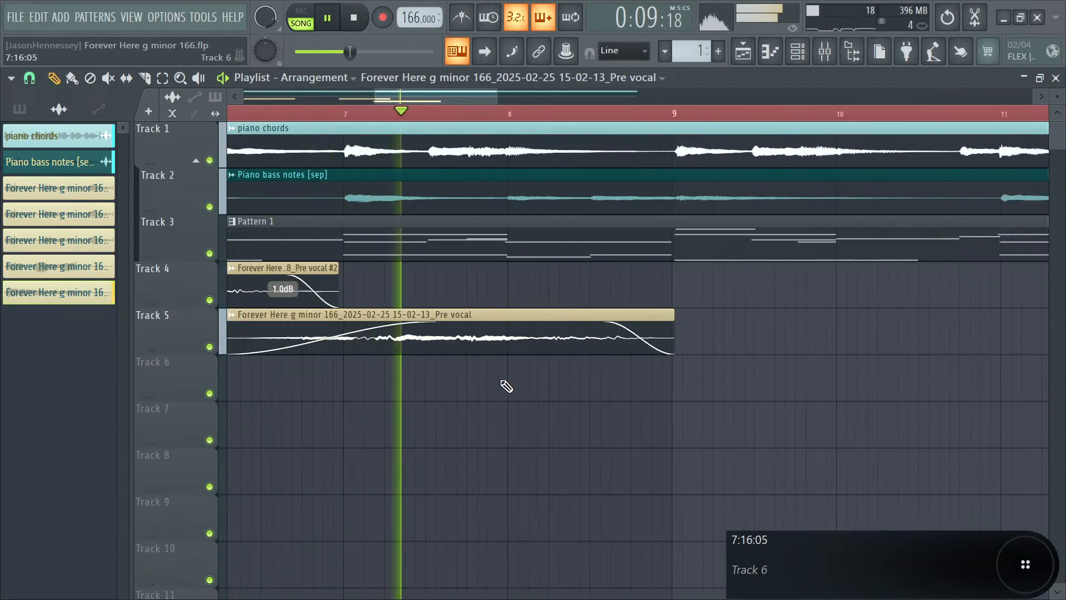
scroll(503, 387, up, 3)
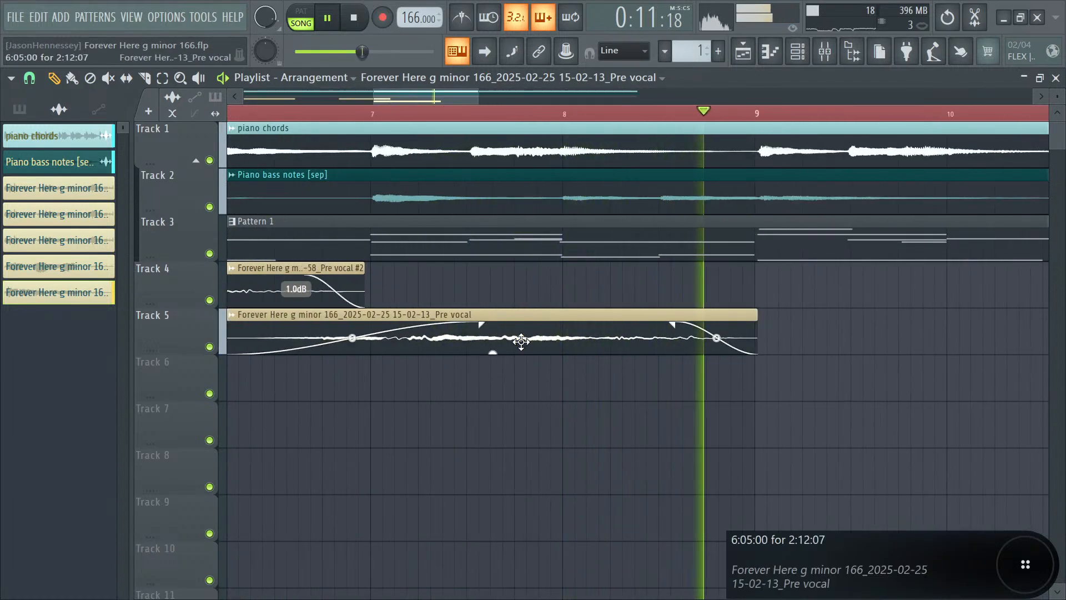
scroll(371, 343, down, 2)
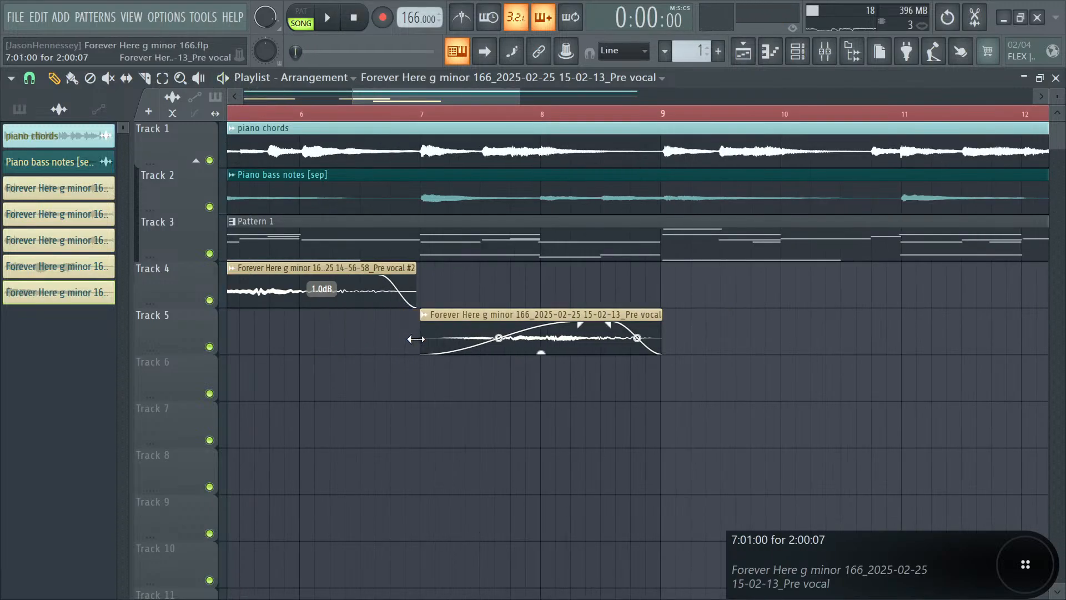
- Trim the start of the Track 5 vocal clip and move the clip to start at 6:11:07
drag(388, 340, 442, 334)
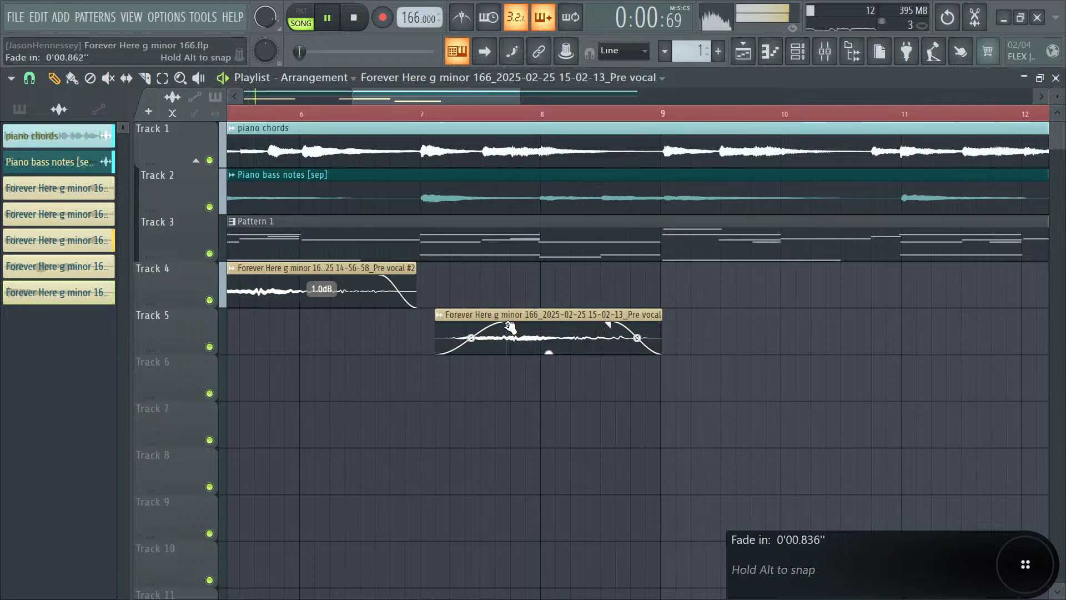
scroll(438, 348, up, 2)
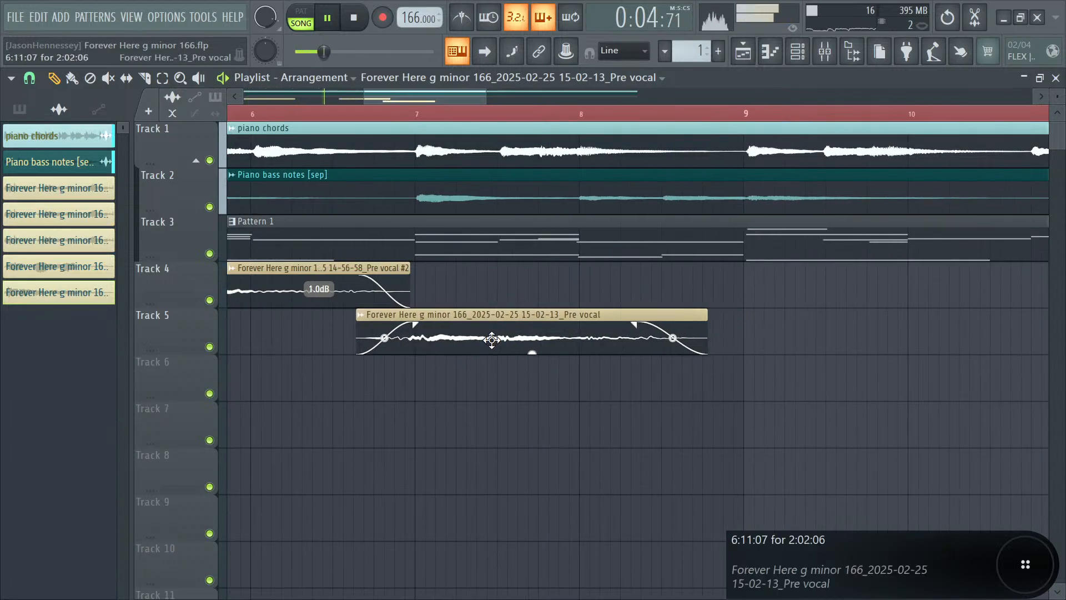
scroll(552, 367, down, 3)
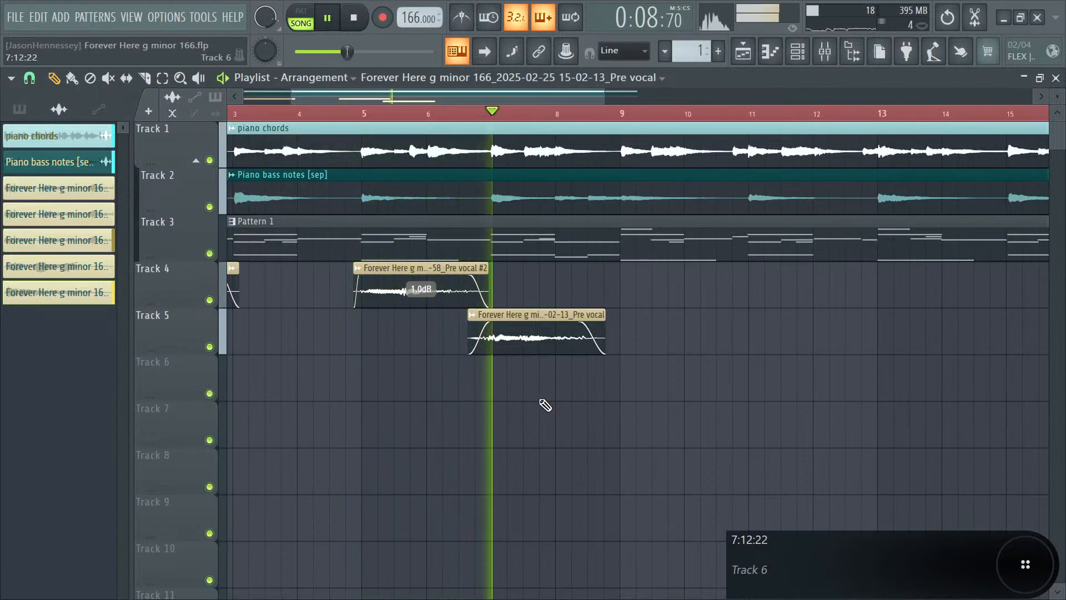
- Set the Track 5 vocal clip's fade-in to about 0.505 s, ending near bar 7
scroll(533, 408, up, 2)
drag(463, 330, 466, 330)
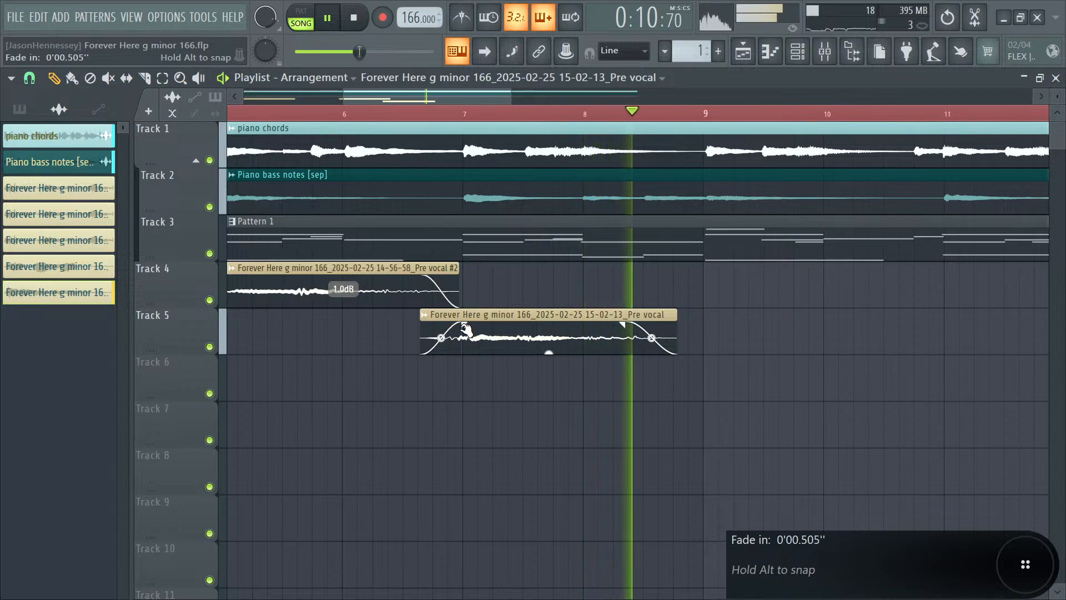
scroll(507, 409, down, 4)
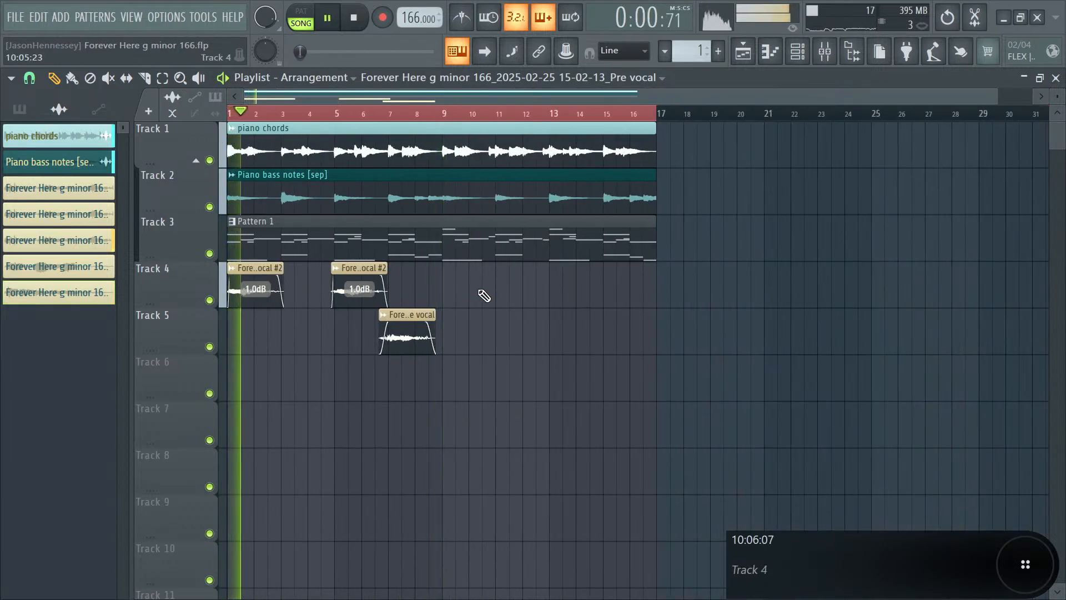
- Delete the first vocal clip on Track 4, record a new vocal take from bar 1 onto Track 6 and play it back
right_click(259, 289)
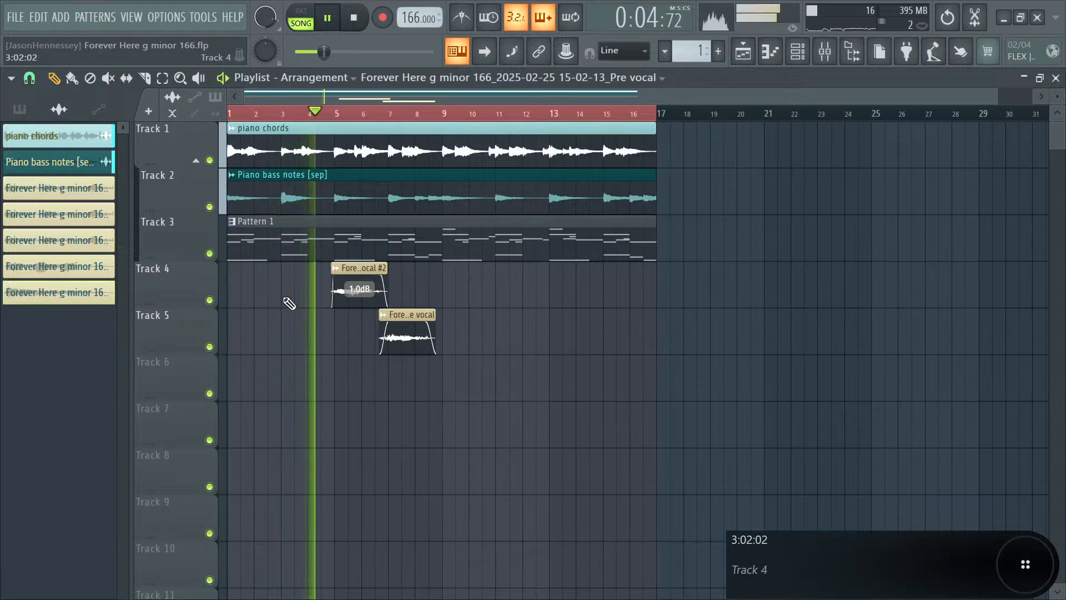
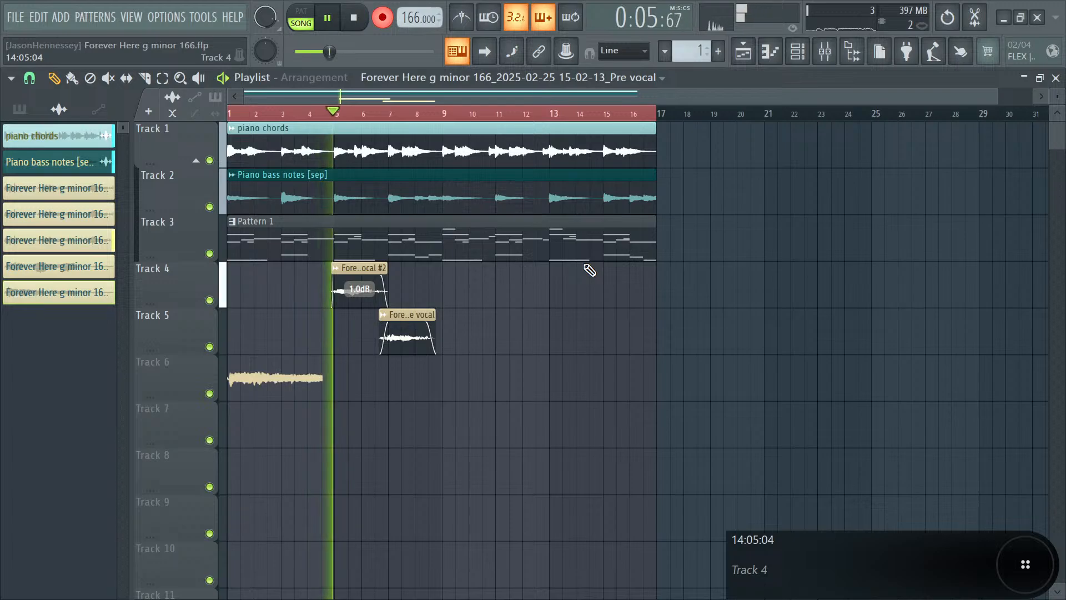
scroll(235, 399, up, 3)
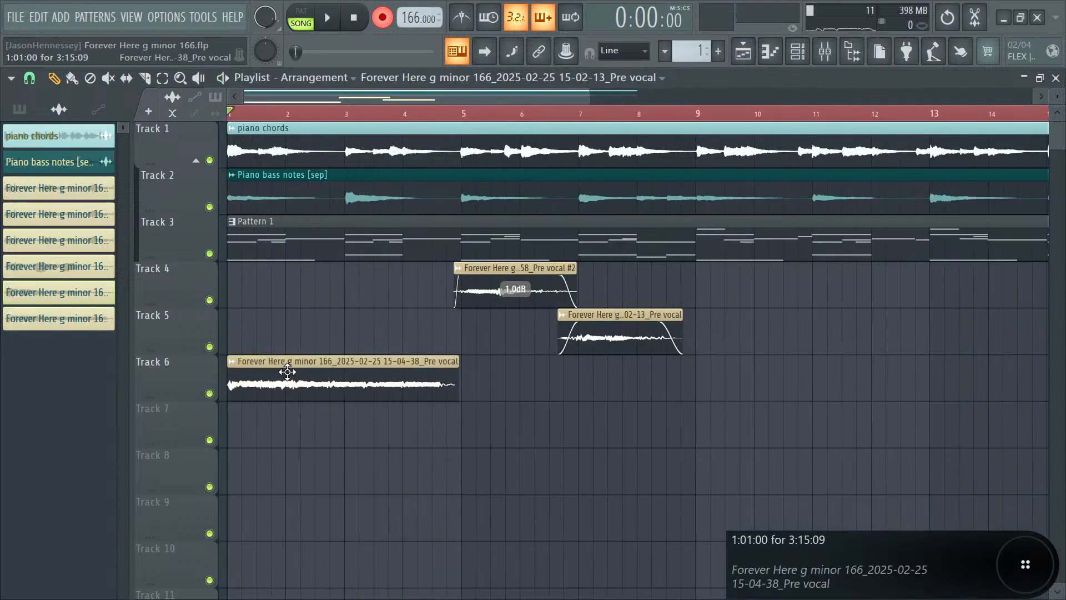
key(space)
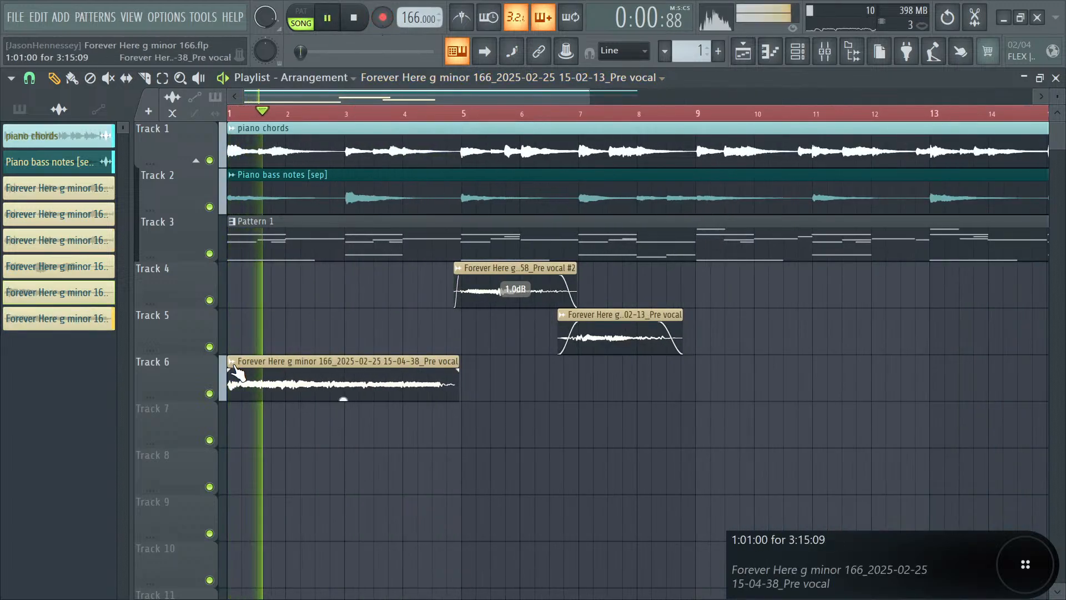
- Give the new Track 6 vocal clip a short fade-in and a long fade-out starting in the middle of bar 1
drag(233, 365, 256, 369)
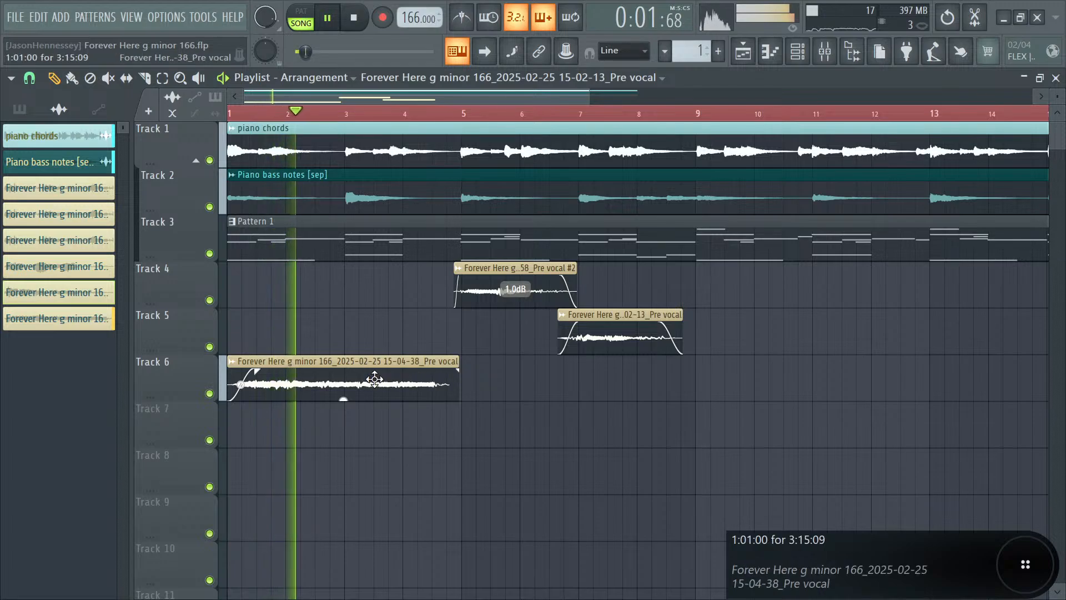
key(space)
key(space)
drag(456, 369, 263, 370)
key(space)
key(space)
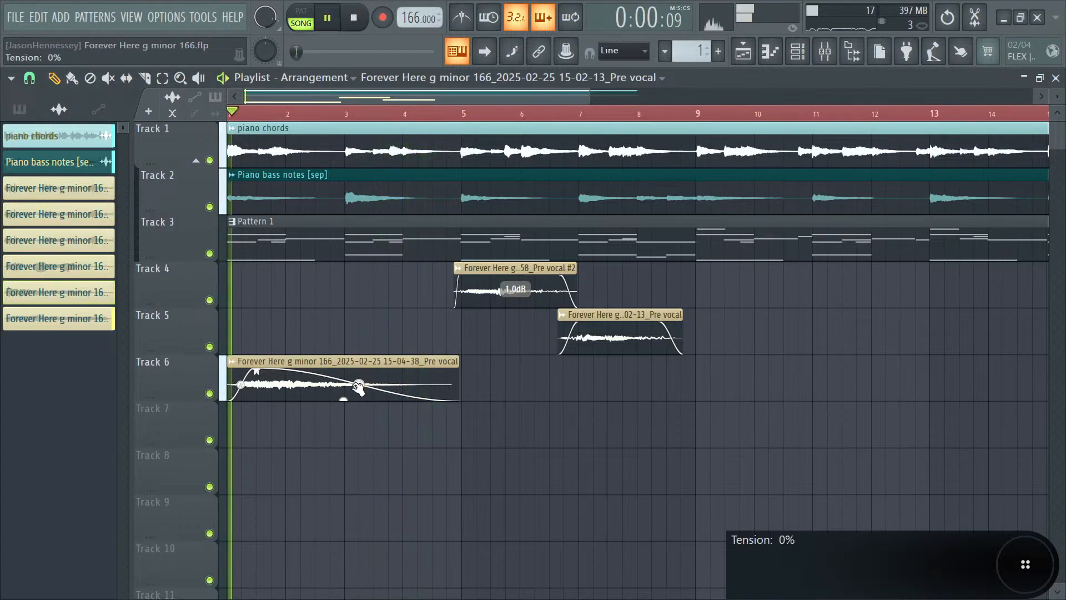
- Bend the Track 6 clip's fade-out curve downward, start the fade-out slightly earlier and replay the song
drag(359, 385, 361, 397)
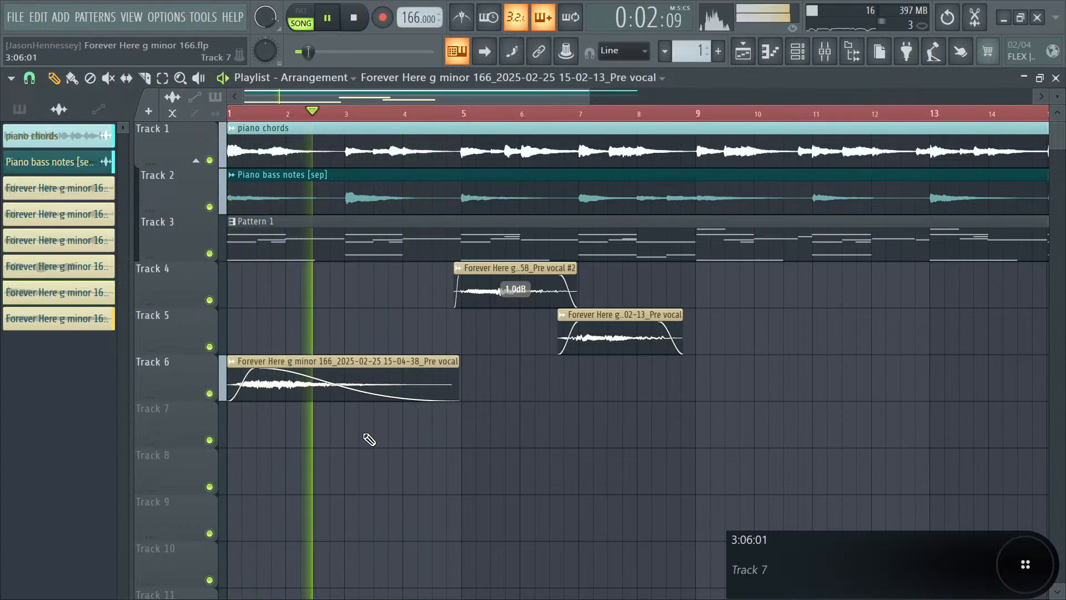
scroll(309, 424, up, 2)
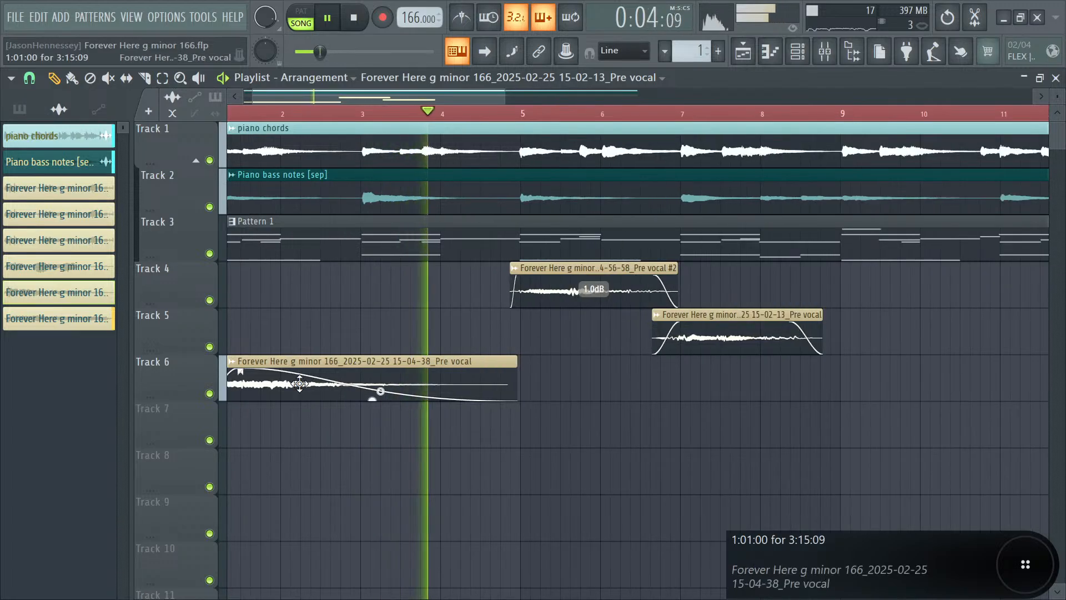
drag(249, 369, 242, 373)
key(space)
key(space)
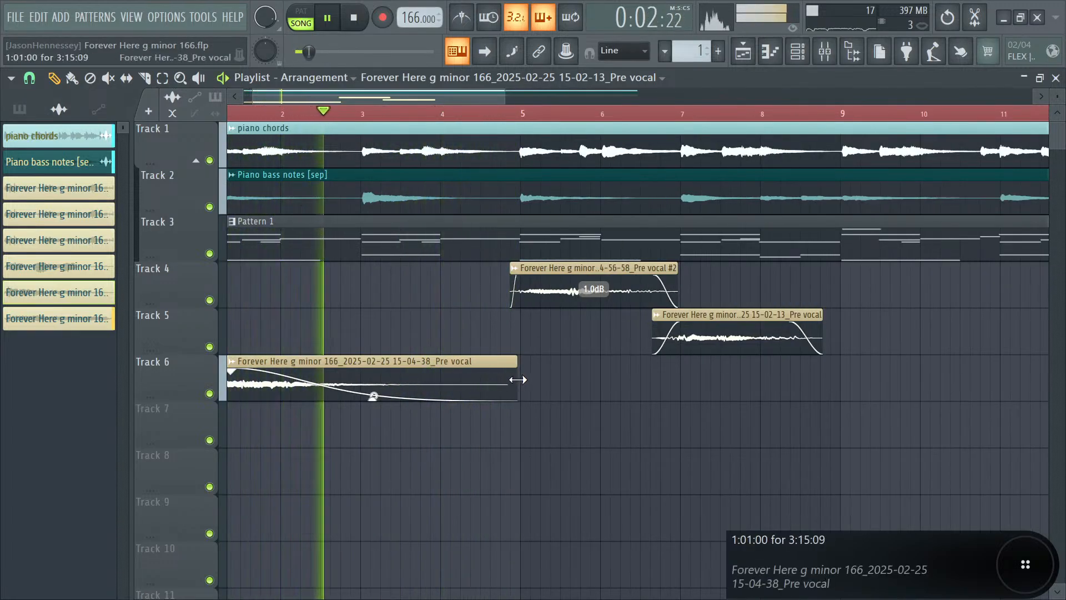
- Trim the end of the Track 6 vocal clip to a length of 3:13:09 and move the clip to bar 1 of Track 4
drag(515, 381, 506, 382)
scroll(513, 412, down, 5)
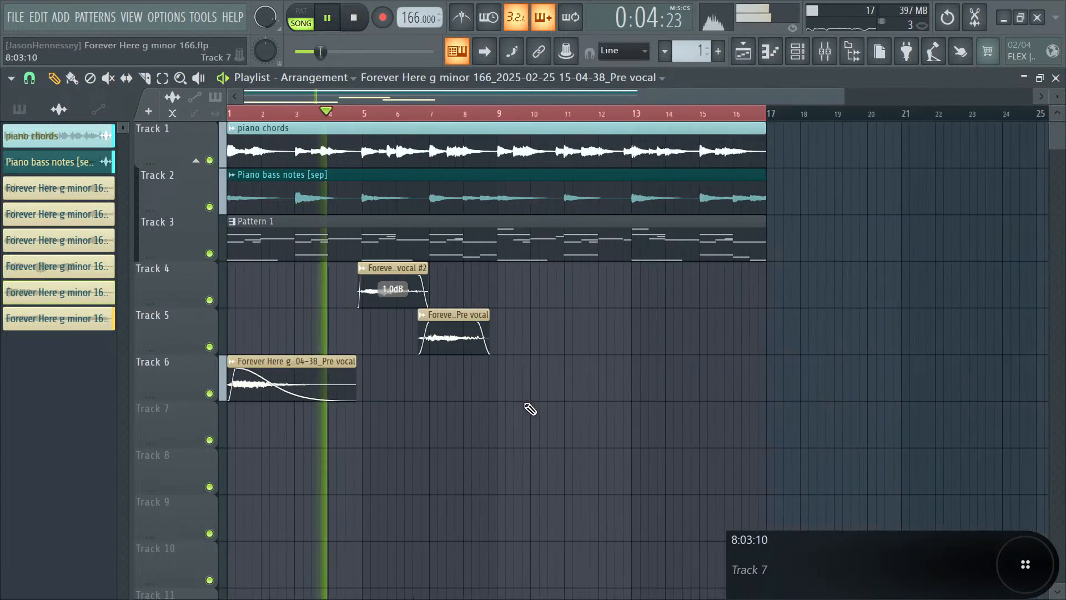
key(space)
key(space)
scroll(583, 389, up, 3)
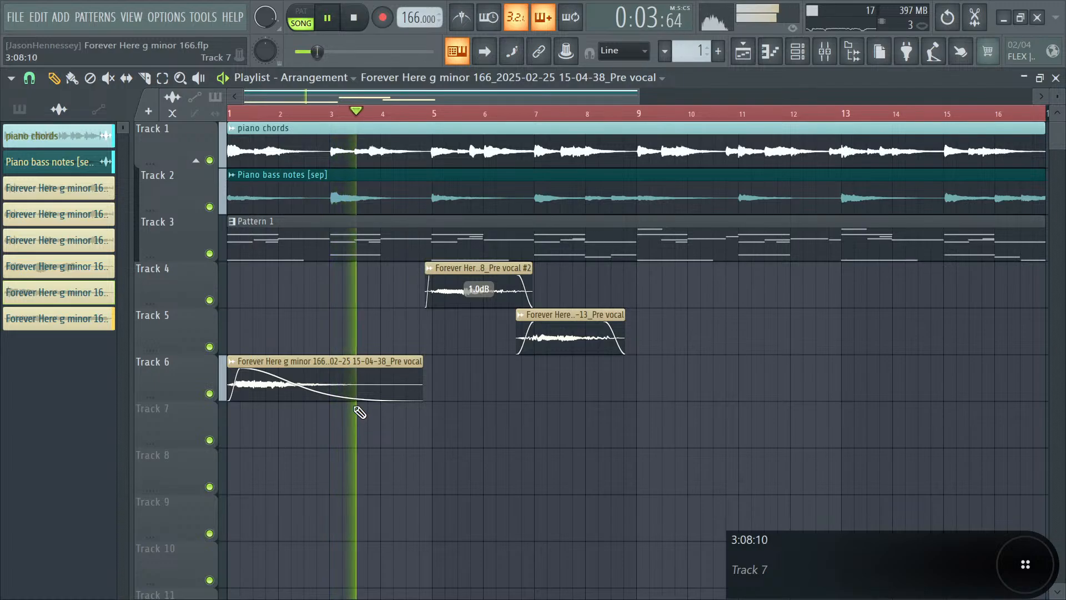
drag(345, 375, 344, 302)
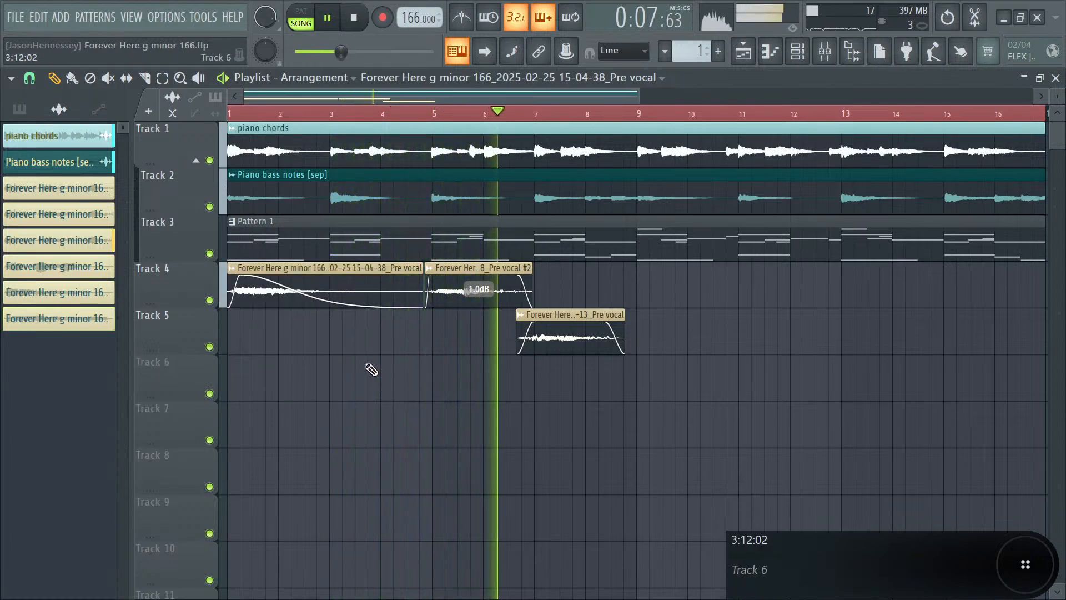
- Play the arrangement to check how the three vocal clips on Tracks 4 and 5 follow each other
scroll(366, 369, down, 3)
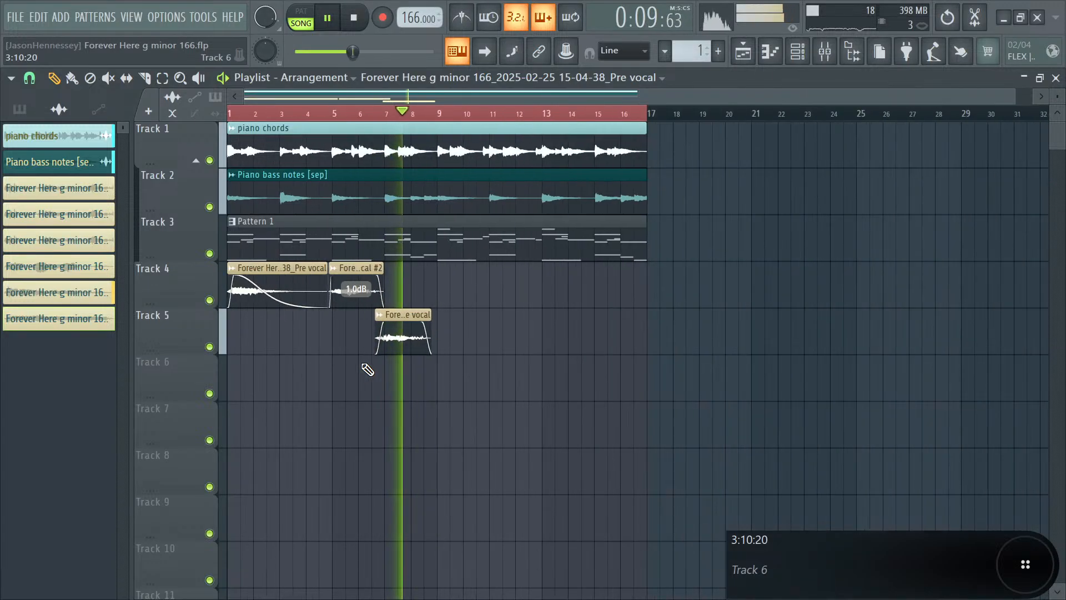
scroll(369, 370, up, 3)
scroll(388, 375, down, 3)
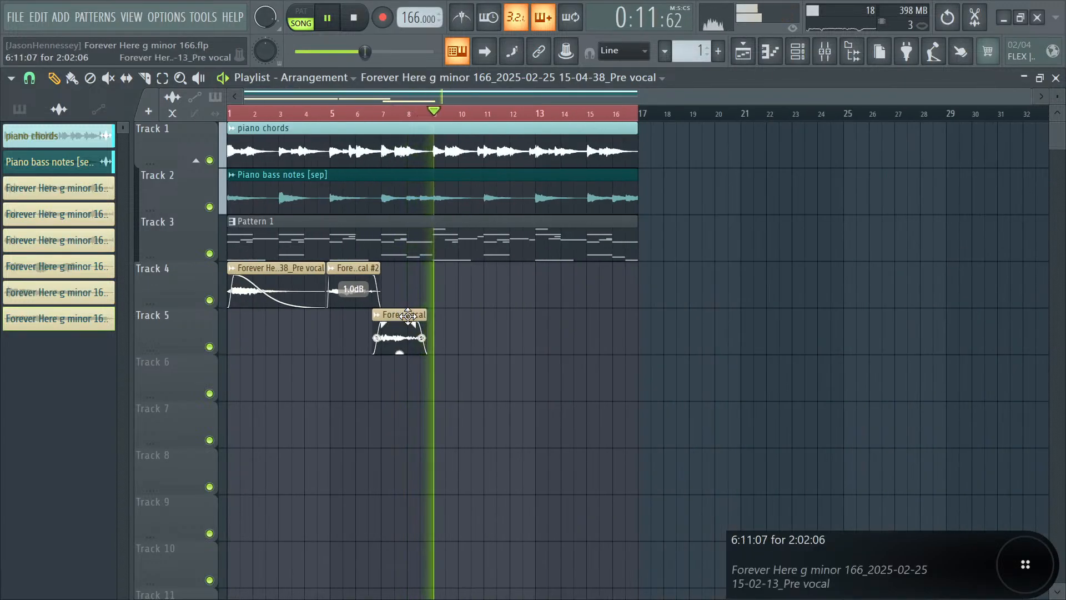
key(space)
key(space)
ctrl+drag(477, 336, 240, 272)
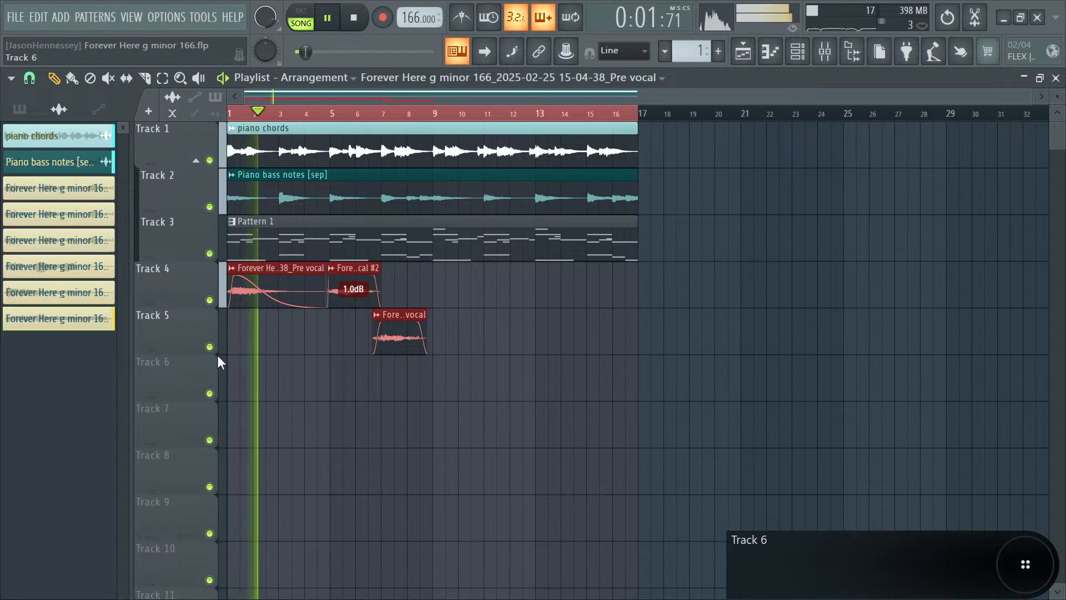
key(ctrl+d)
- Adjust the fade-in of the first vocal clip on Track 4 to about 0.275 s
scroll(233, 328, up, 4)
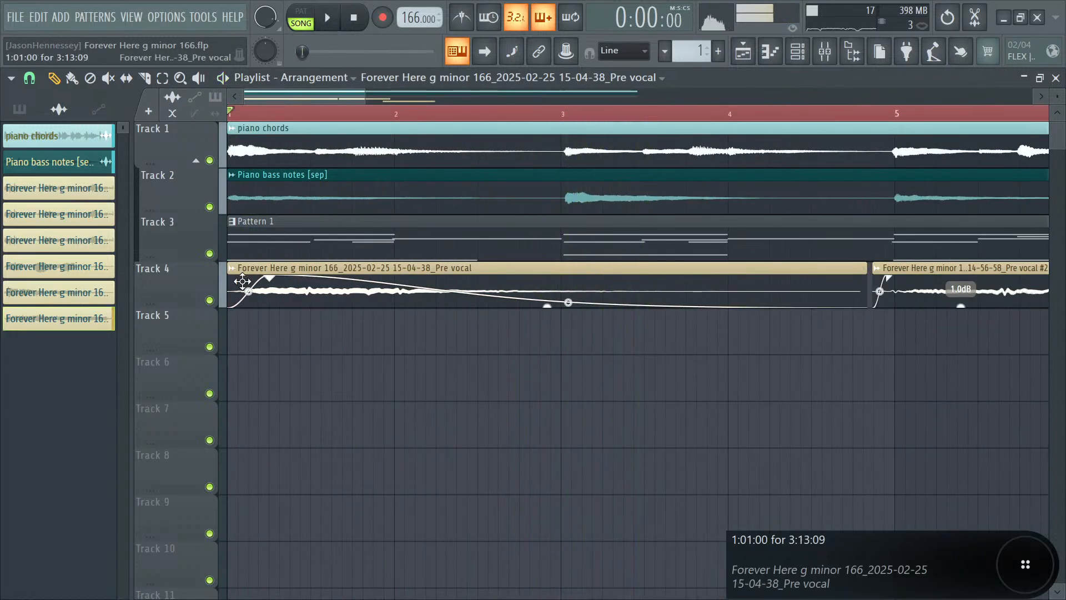
drag(268, 277, 238, 281)
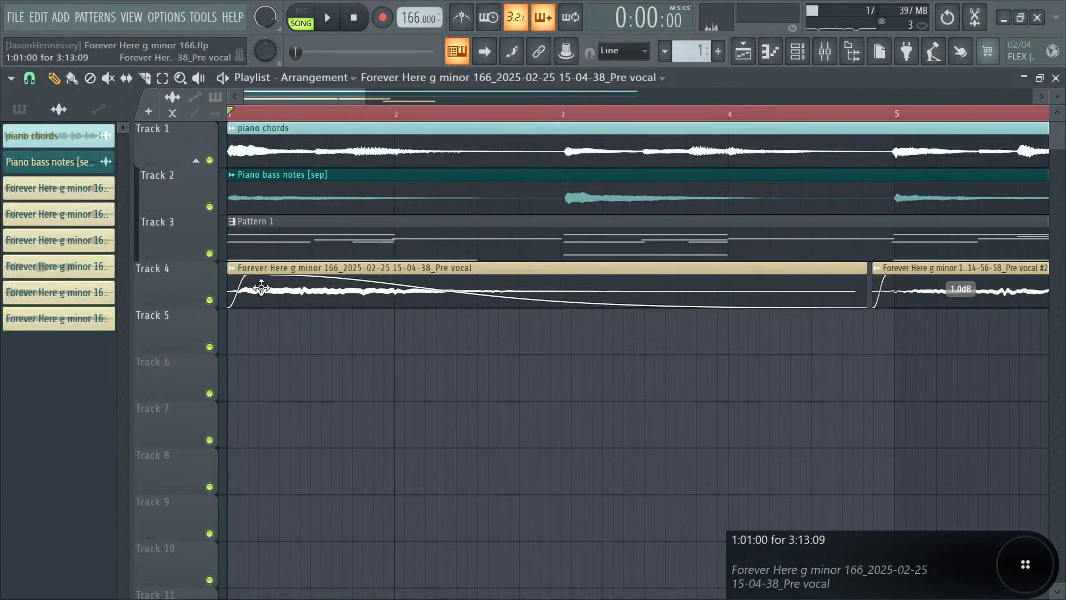
drag(261, 289, 266, 283)
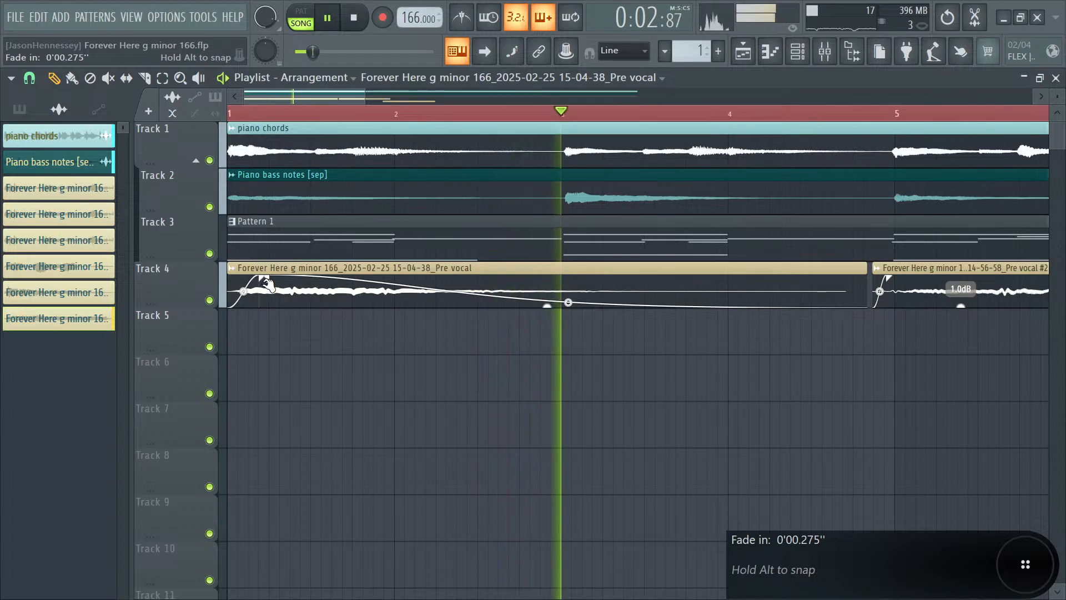
- Bend the first Track 4 clip's fade-out curve upward so the vocal fades more gradually, and listen from the start
drag(566, 304, 568, 300)
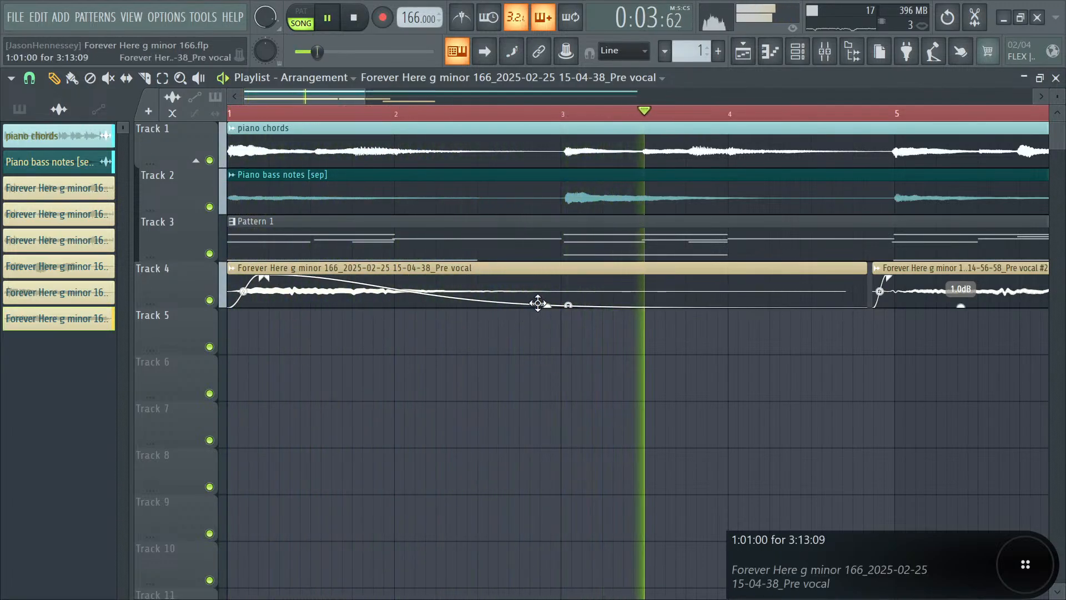
drag(568, 304, 568, 287)
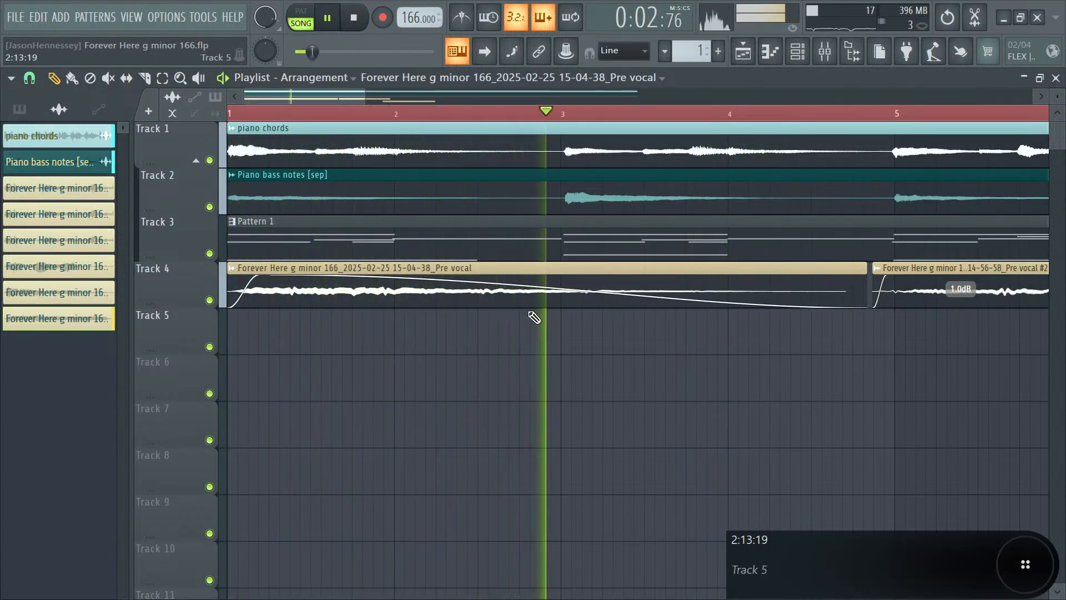
key(space)
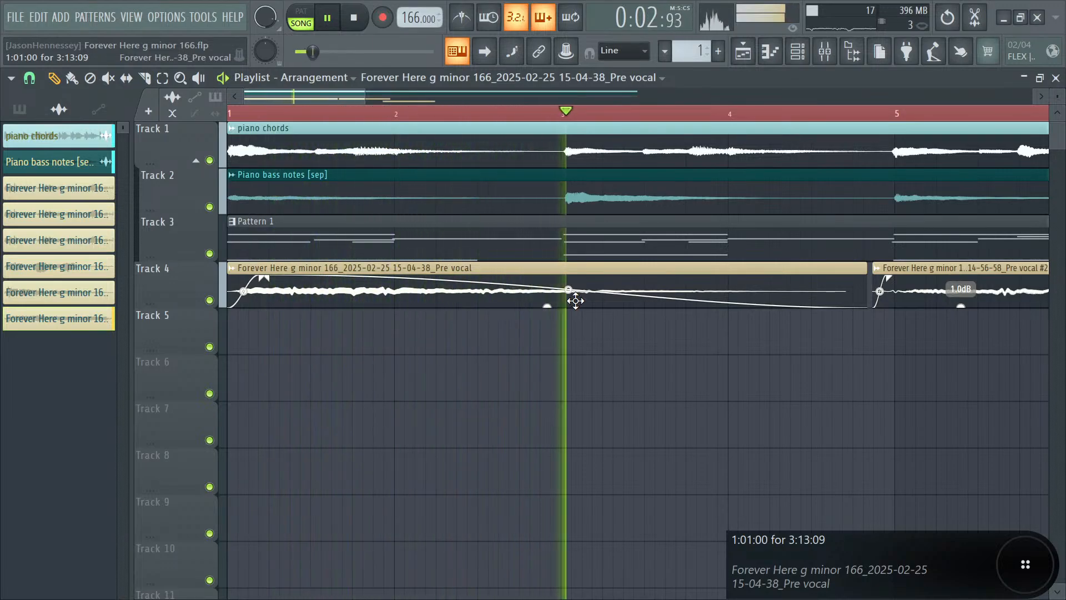
key(space)
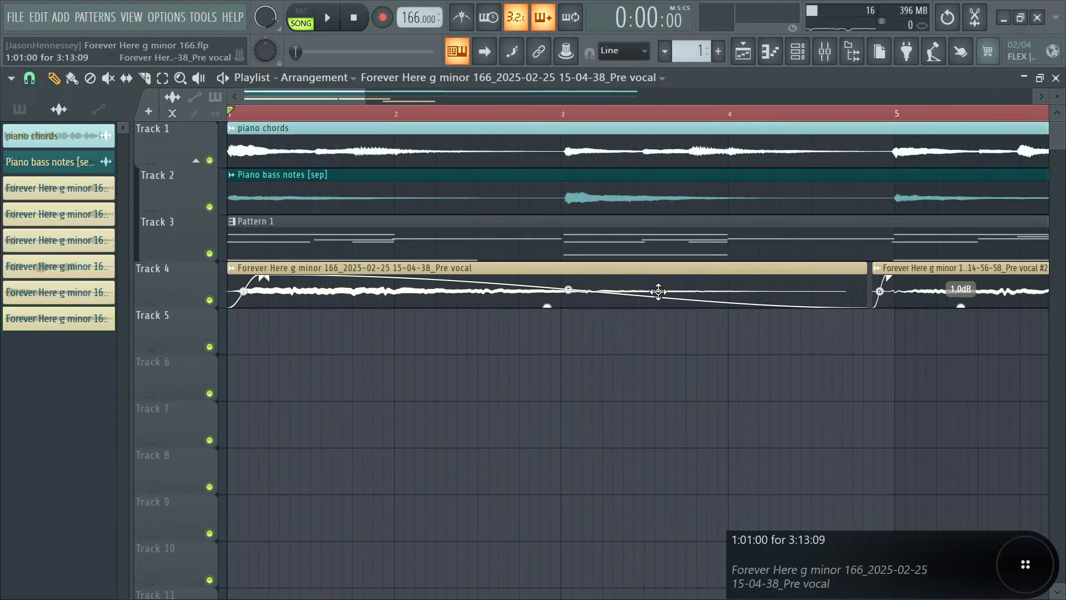
- Create an automation clip for the Speed control of Pitcher on the Pre vocal mixer track, return to the playlist and play the song
click(835, 50)
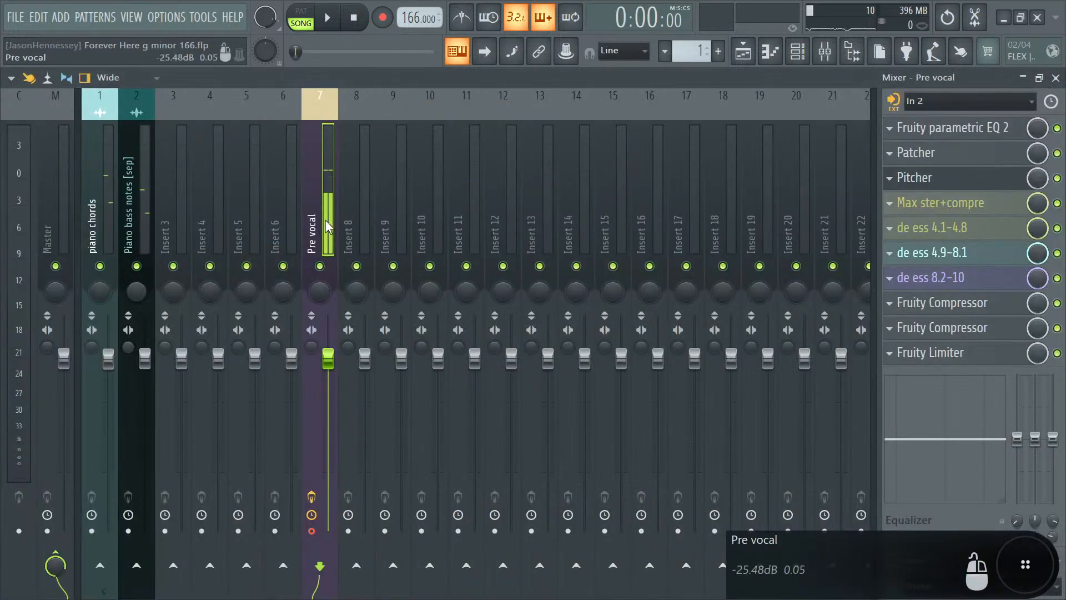
click(987, 179)
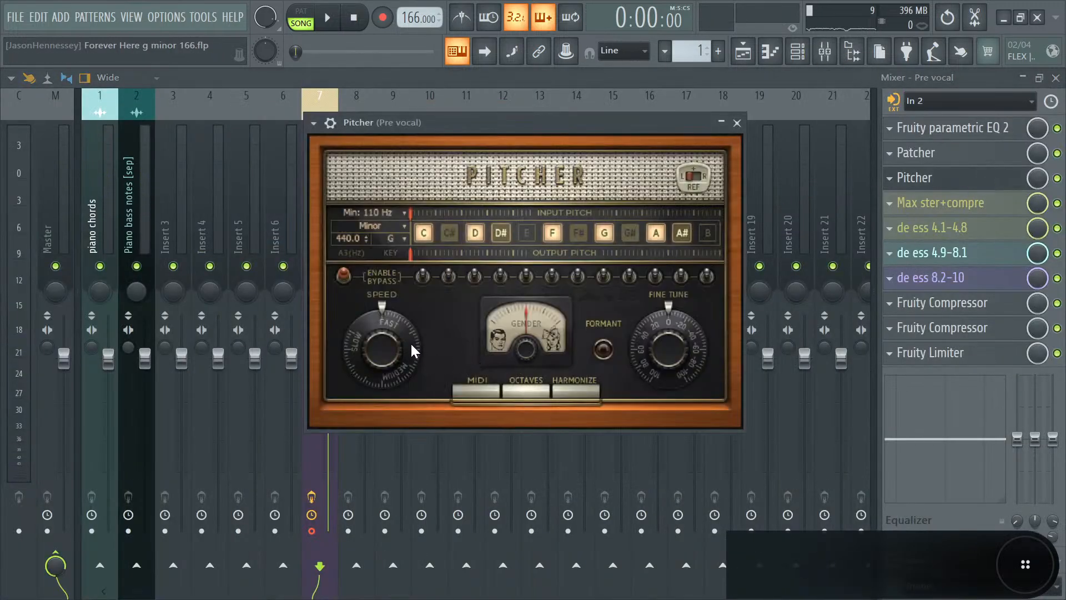
right_click(398, 348)
click(432, 437)
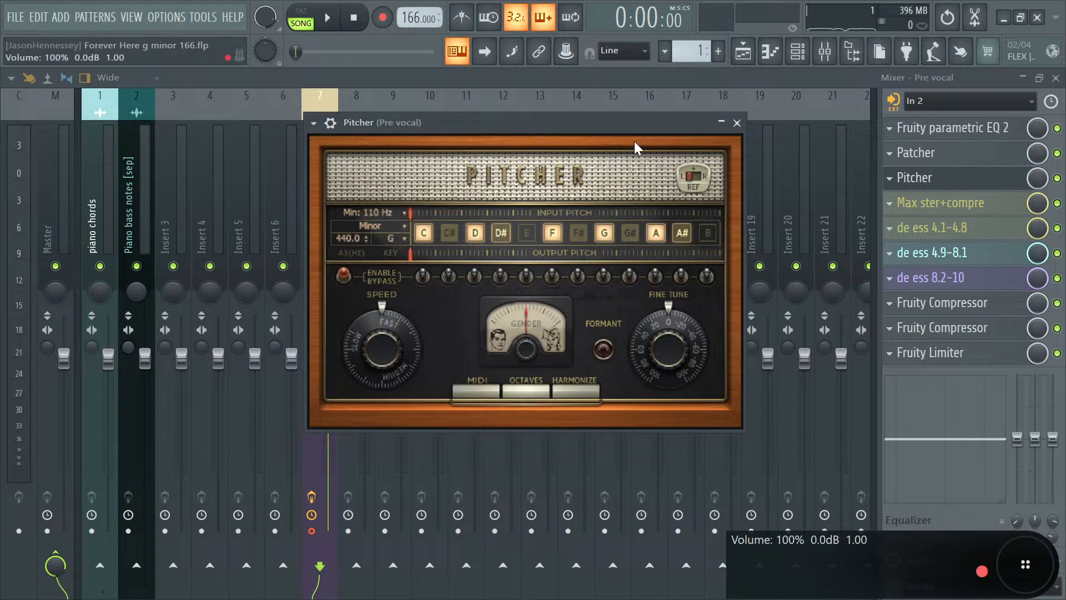
click(742, 60)
key(space)
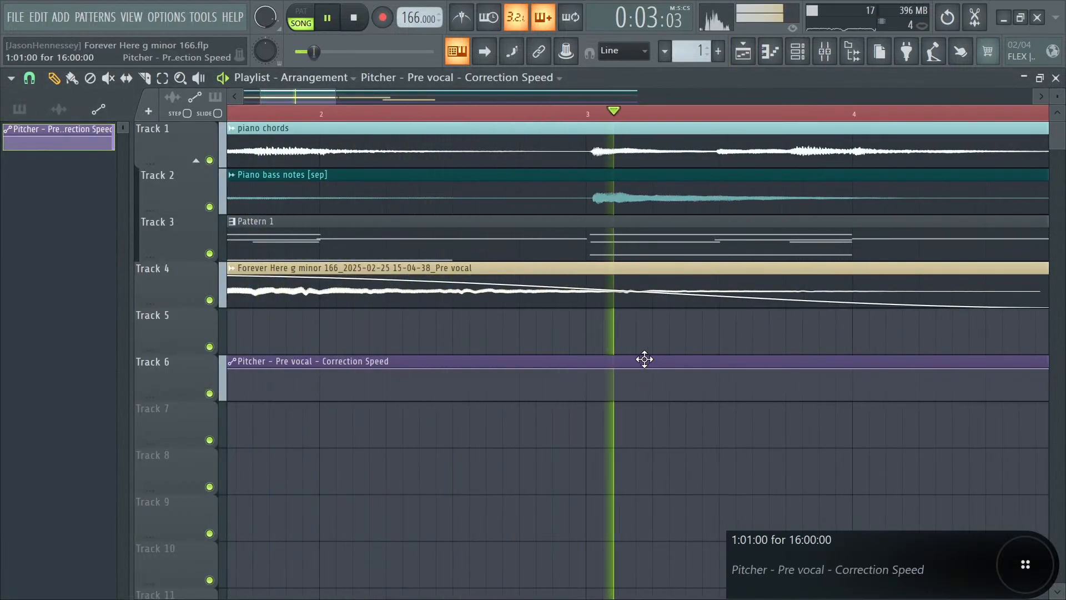
- Replay the passage between bars 2 and 3 several times to locate where pitch correction jumps in the first vocal
key(space)
key(space)
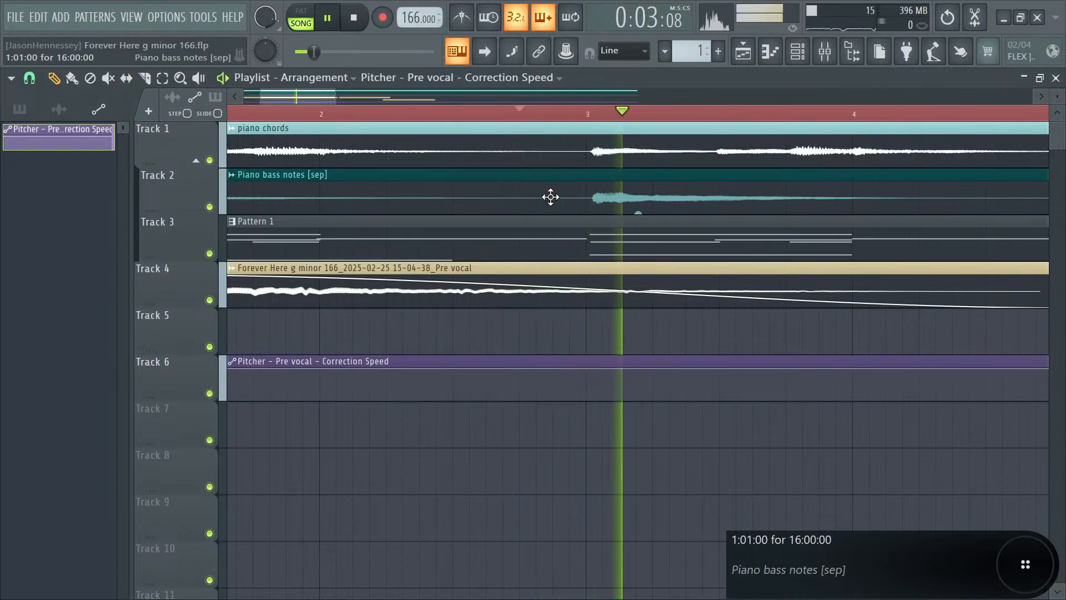
key(space)
key(space)
key(space)
click(481, 104)
key(space)
key(space)
click(438, 114)
key(space)
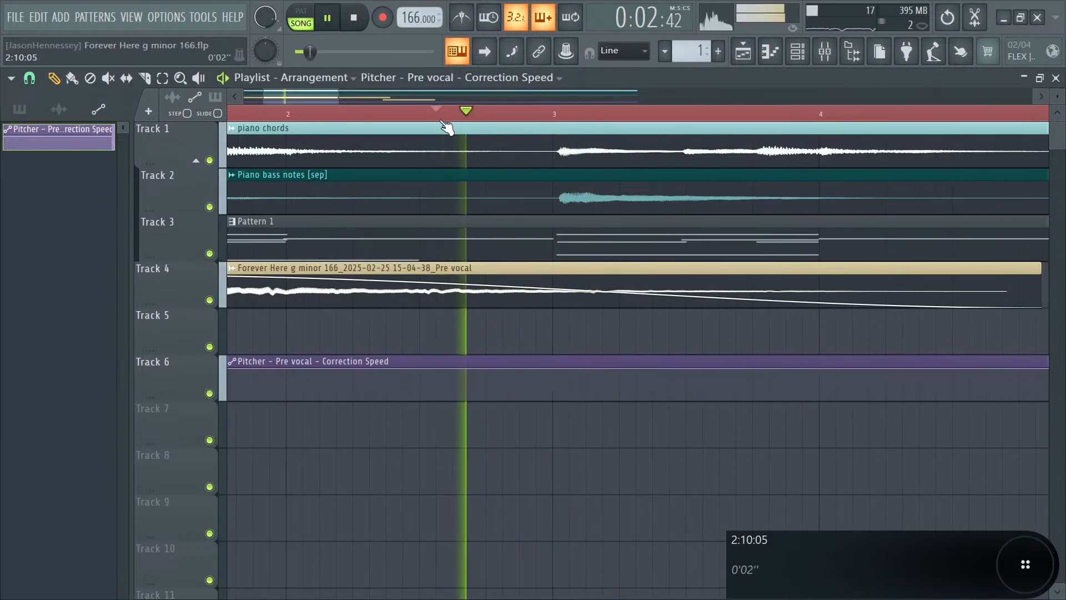
key(space)
click(389, 114)
key(space)
key(space)
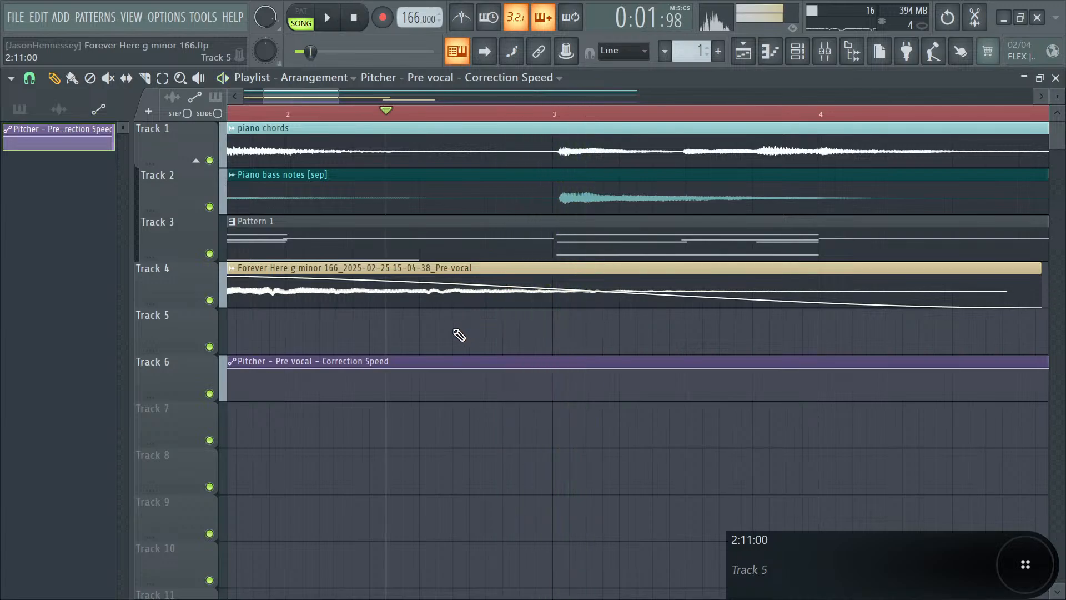
key(space)
key(space)
- Add a dip to the Correction Speed automation with points at 2:11:00 (100%), 2:13:00 (0%) and 3:02:00 (100%), and play it
scroll(475, 371, up, 3)
right_click(504, 378)
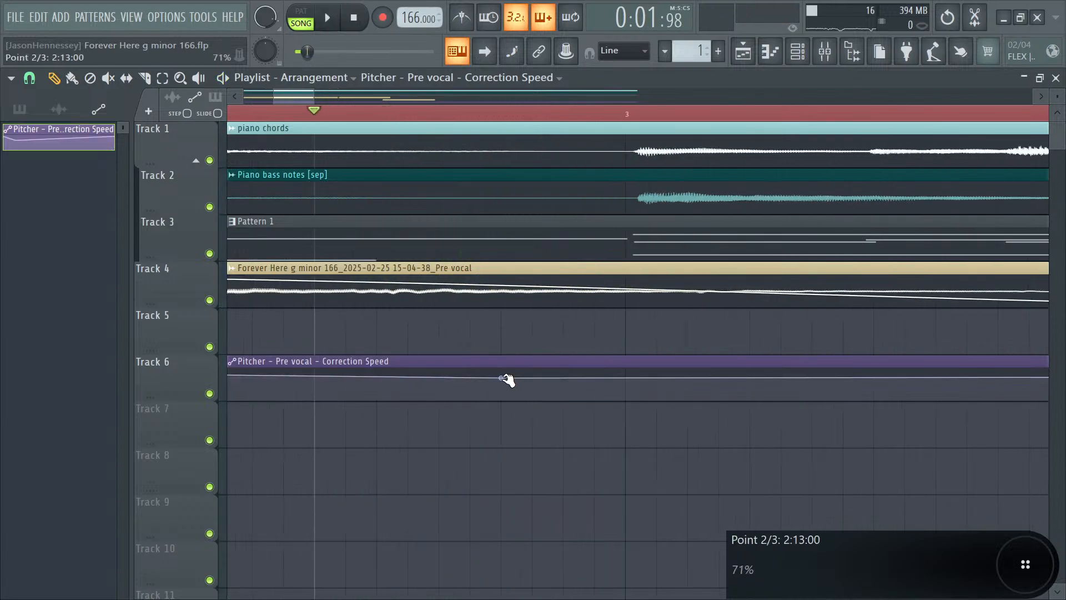
drag(504, 378, 439, 368)
right_click(507, 389)
drag(510, 392, 508, 401)
right_click(659, 378)
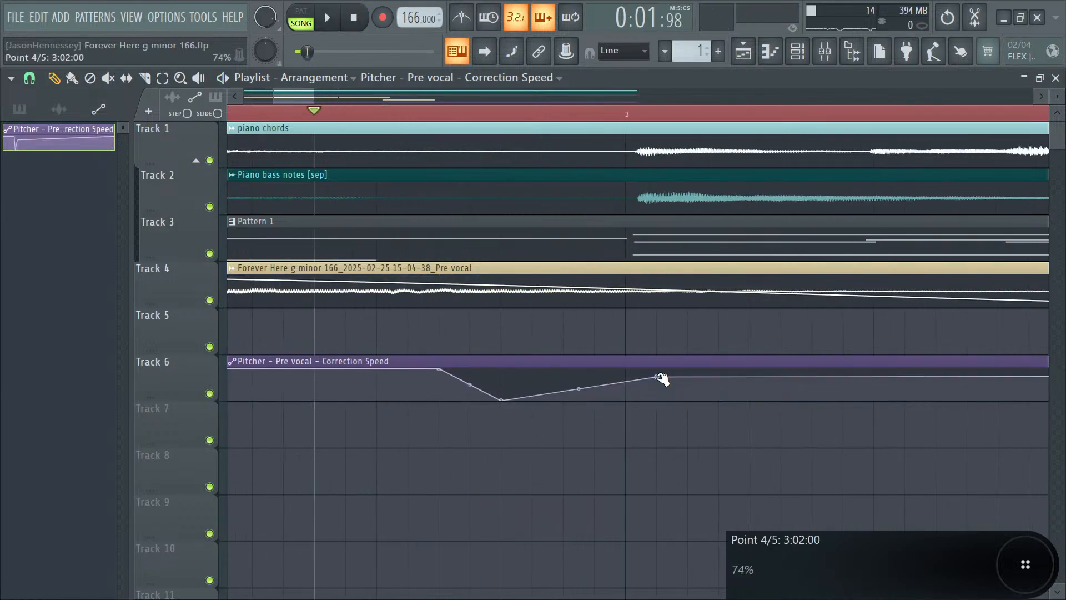
drag(659, 377, 639, 340)
key(space)
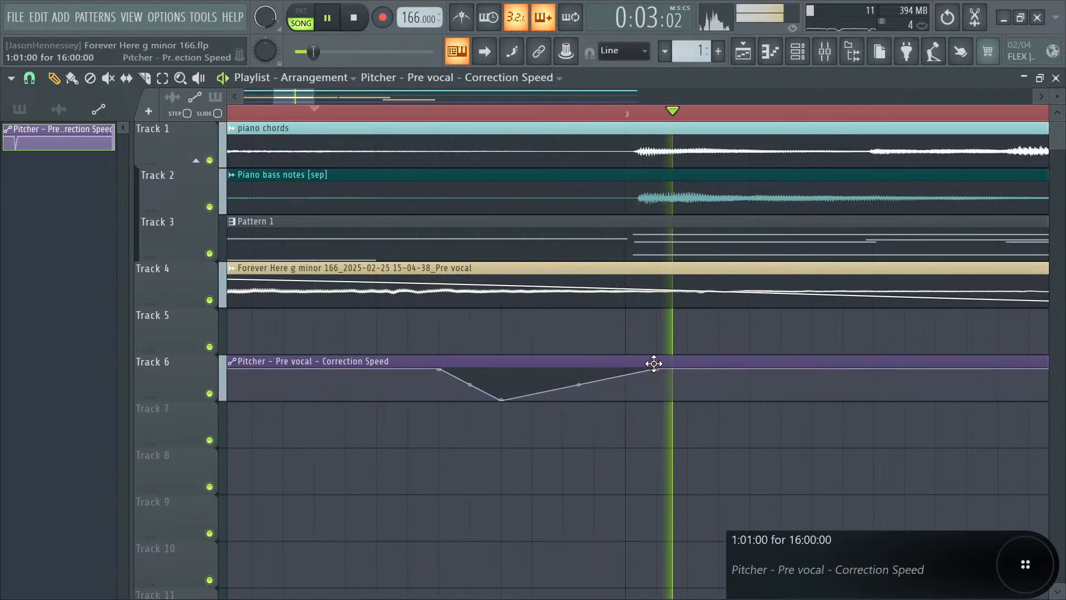
- Refine the automation dip: curve both slopes, start it at 2:09:00, set its low point to 36% and the rise's tension to 10%
drag(585, 381, 576, 399)
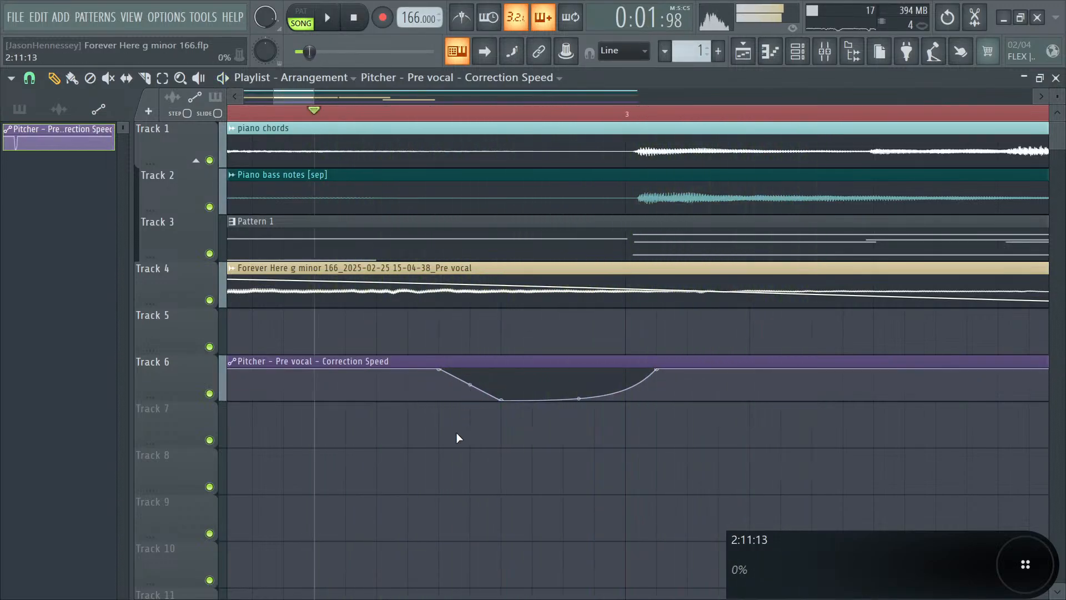
drag(467, 385, 472, 395)
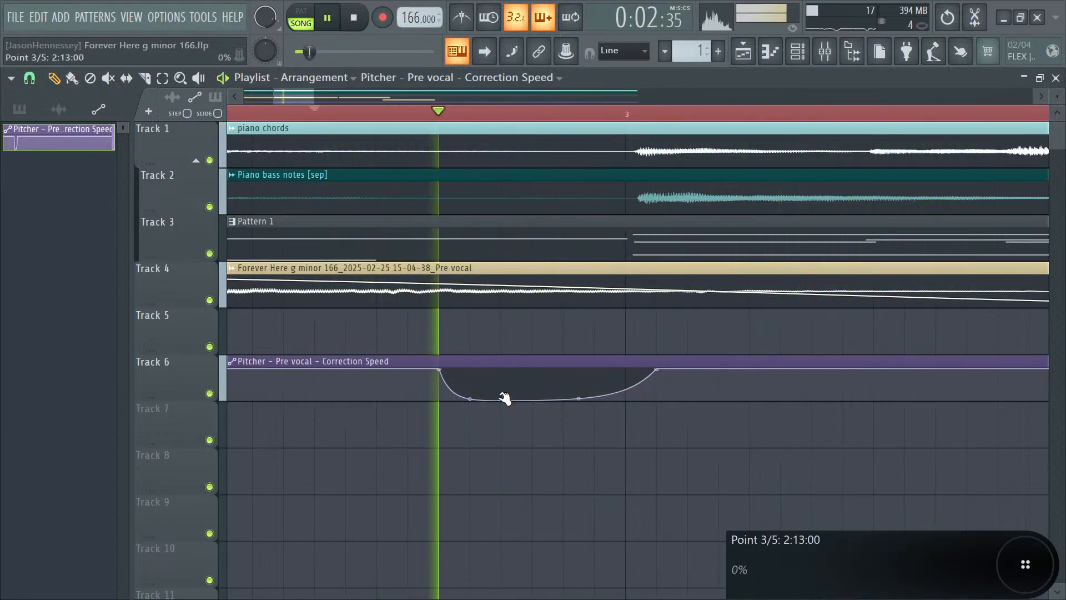
drag(505, 399, 507, 388)
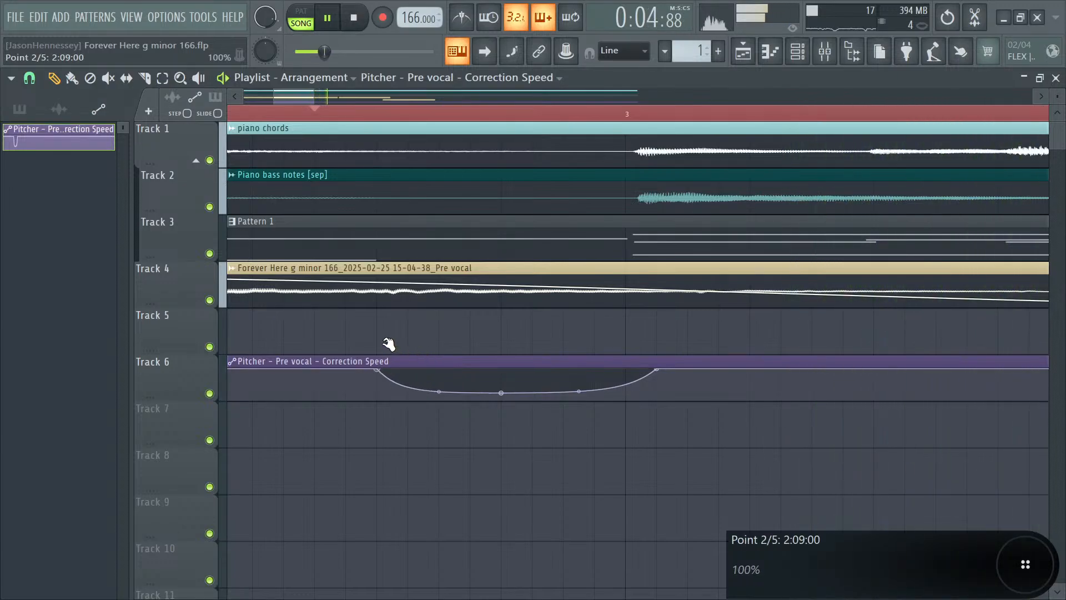
drag(501, 392, 505, 389)
key(space)
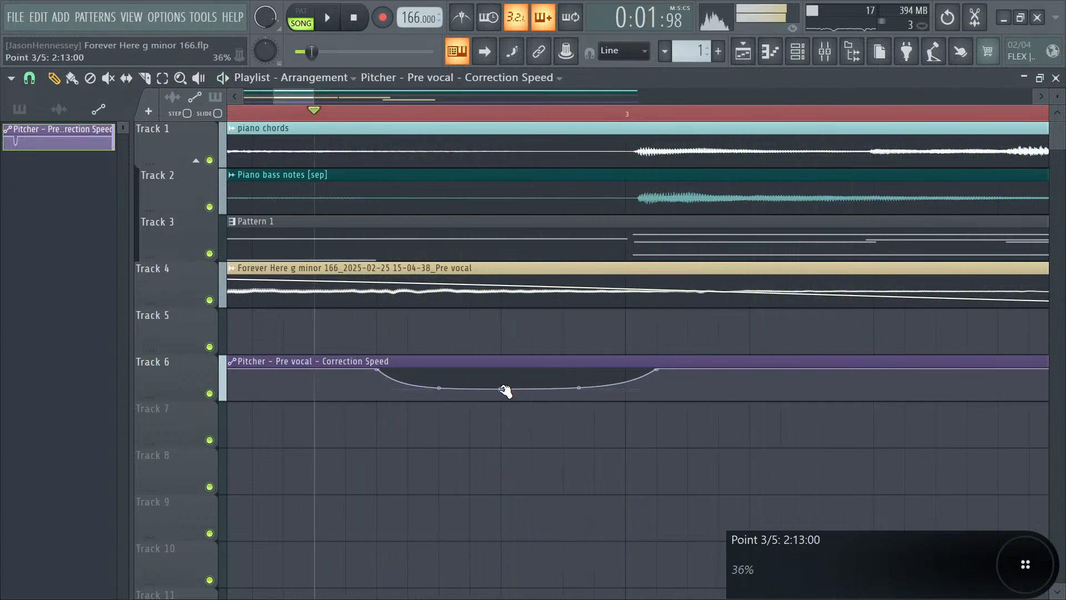
key(space)
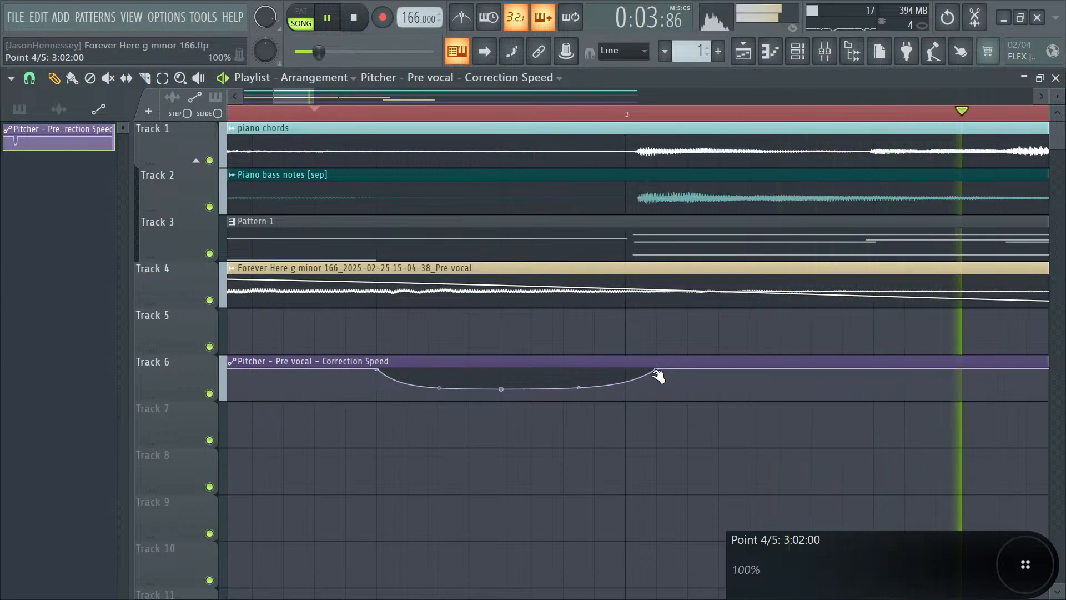
key(space)
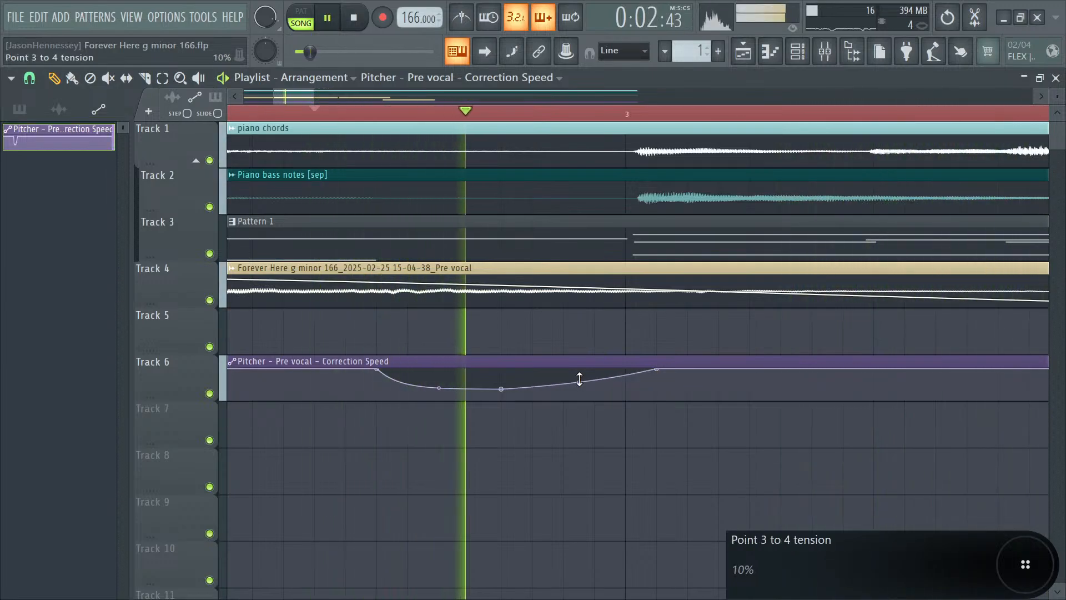
- Shorten the Correction Speed automation clip on Track 6 so it ends at bar 9
scroll(507, 467, down, 5)
scroll(498, 465, down, 2)
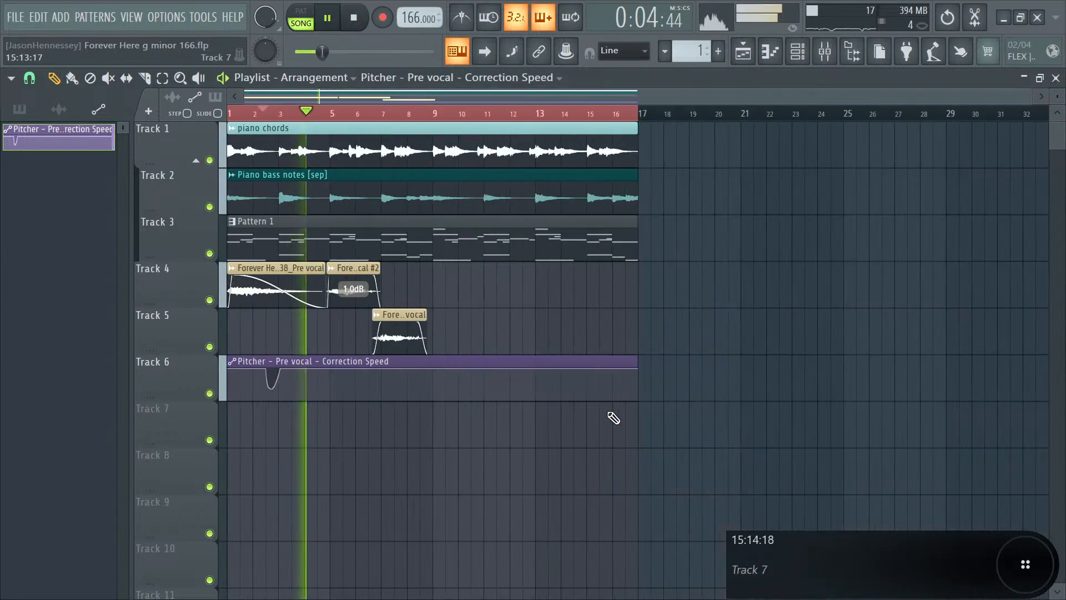
drag(638, 357, 428, 353)
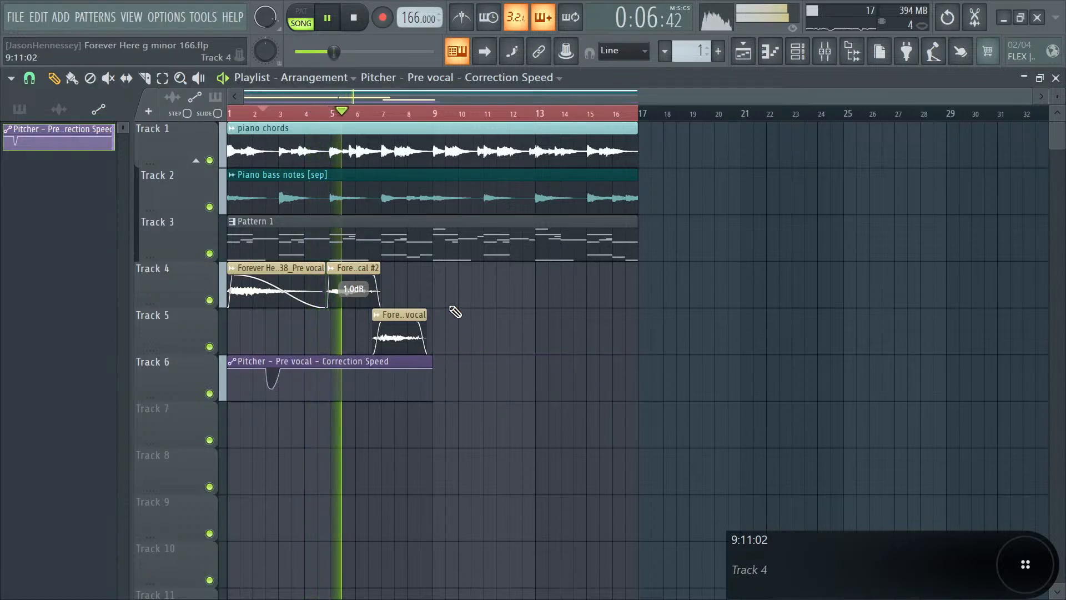
- Stop playback and limit the playlist time selection to bars 1 through 8, with the three vocal clips selected
drag(459, 288, 229, 325)
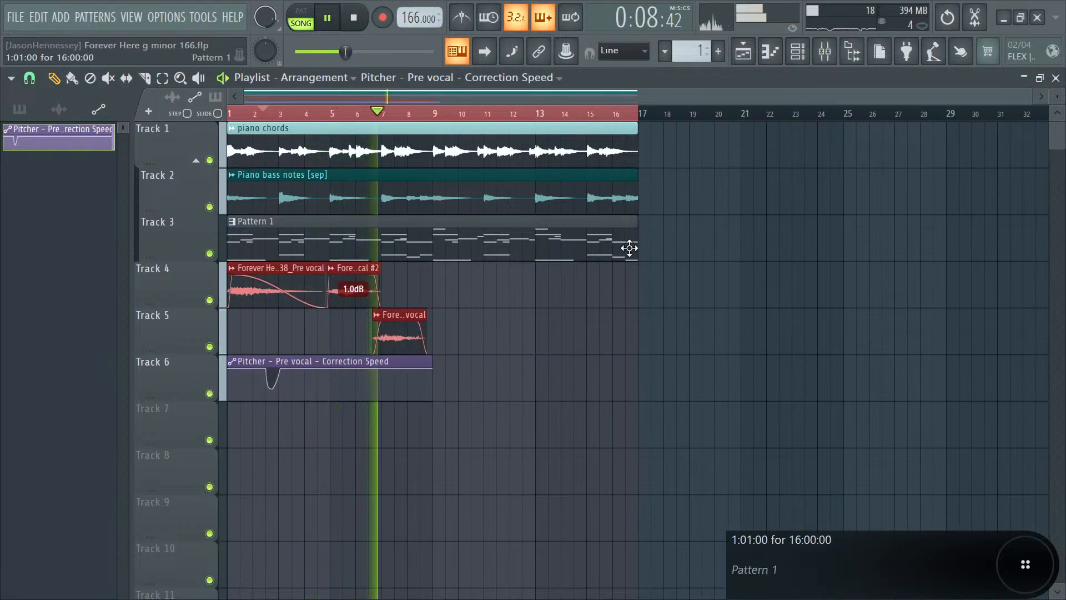
click(581, 333)
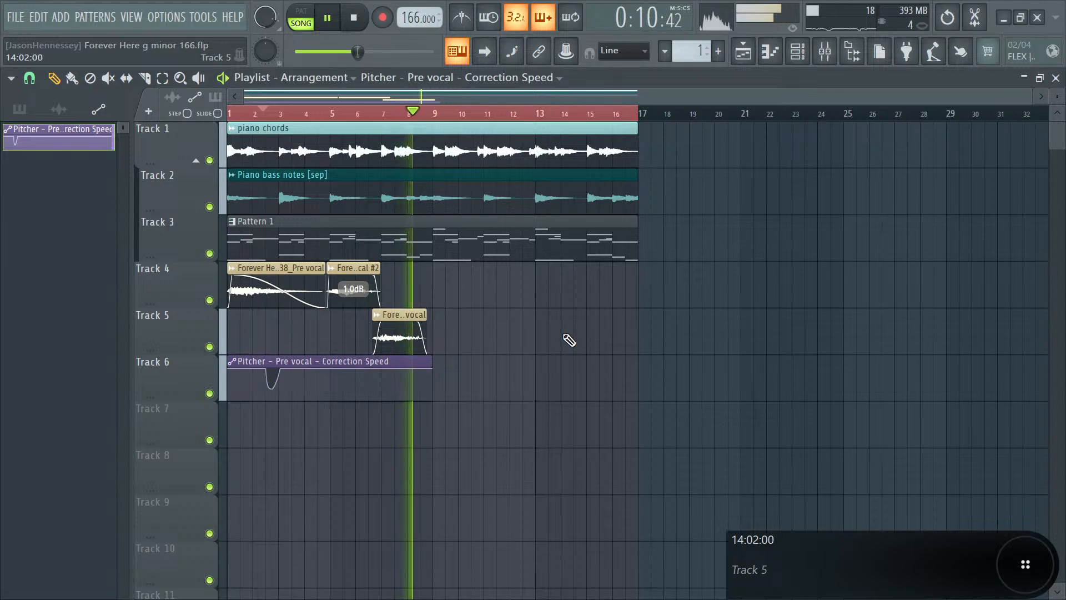
drag(468, 302, 200, 325)
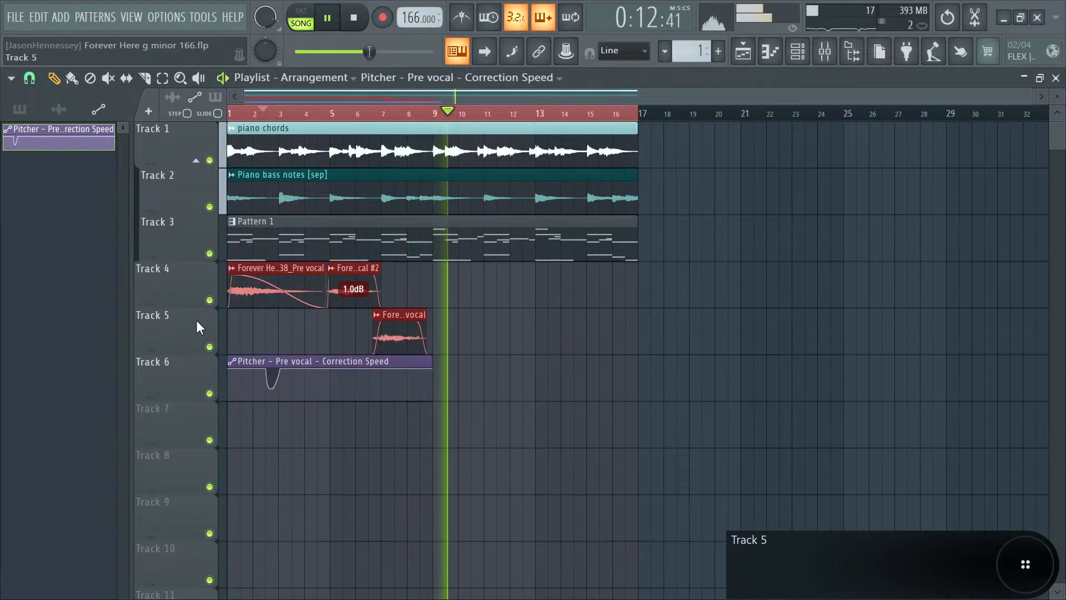
key(space)
drag(656, 114, 440, 118)
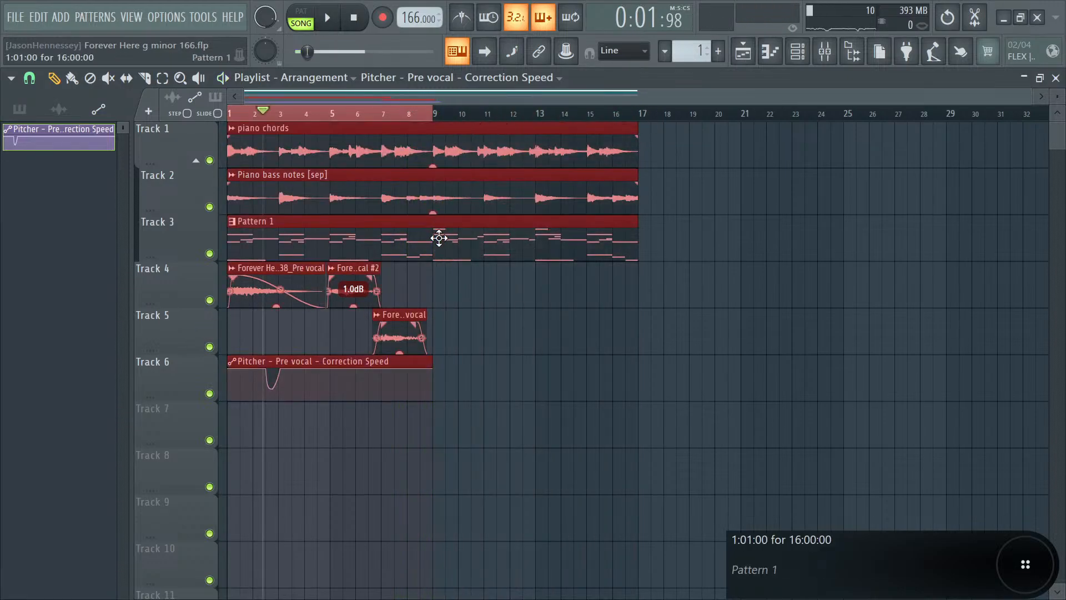
- Consolidate the vocal clips on Tracks 4 and 5 into one audio clip, and delete the muted originals and the automation clip
drag(460, 290, 232, 341)
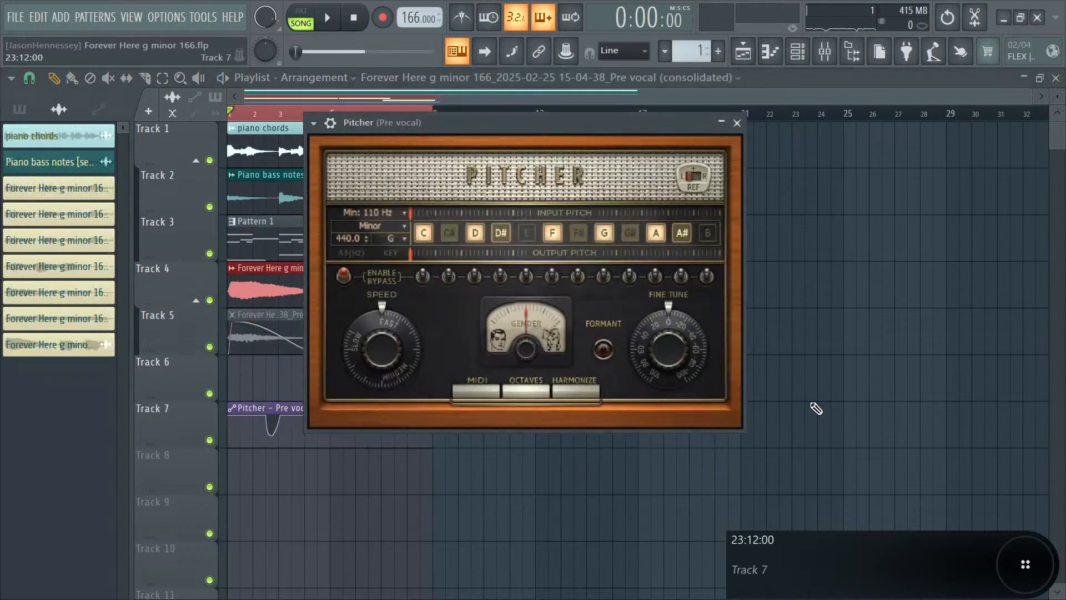
key(space)
right_click(383, 381)
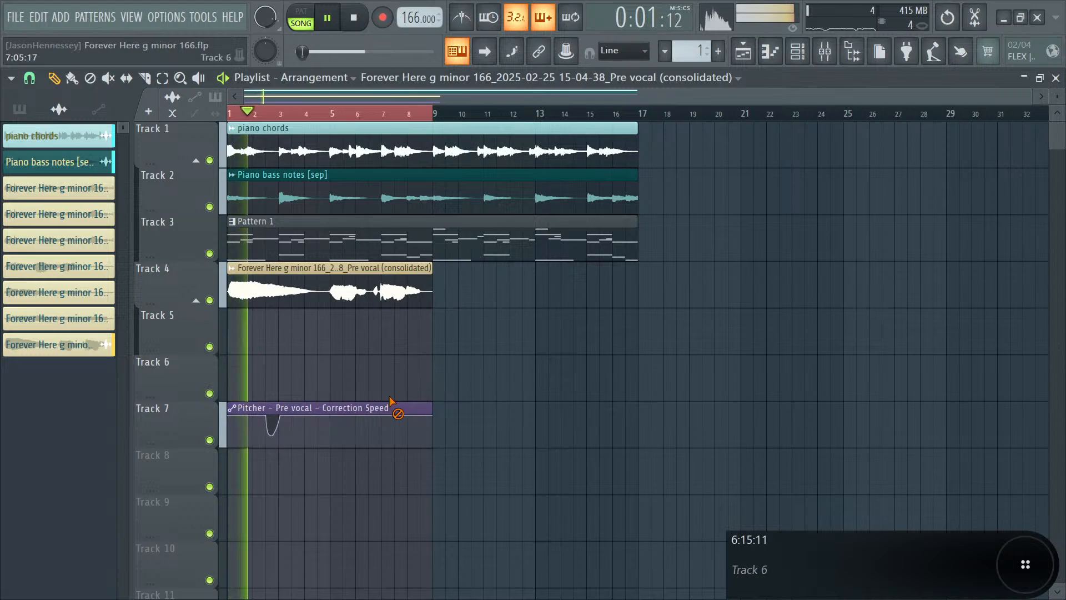
right_click(395, 408)
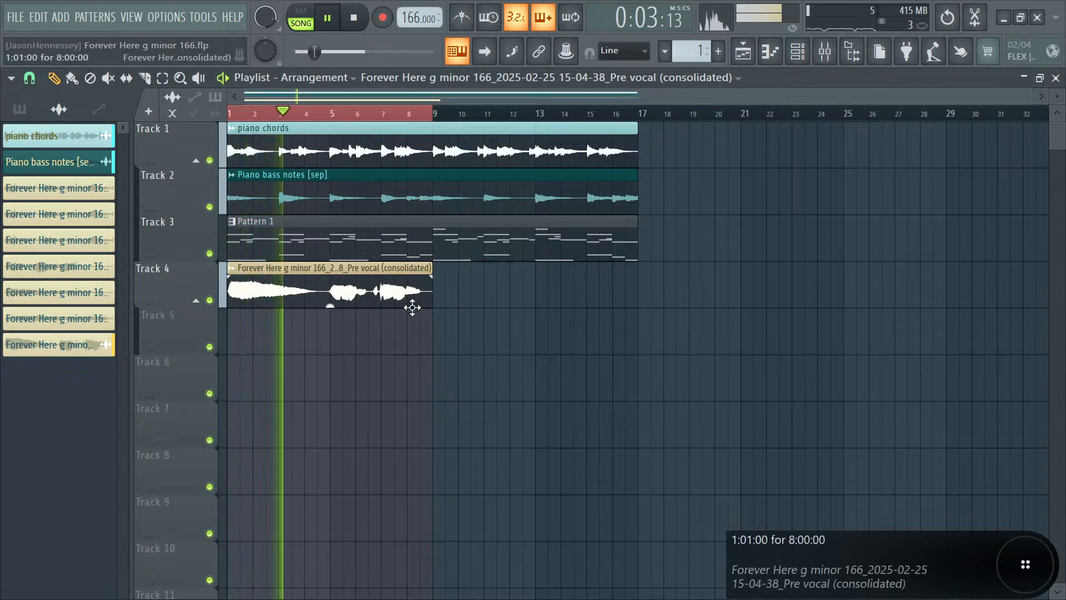
- Listen closely to the consolidated vocal around bar 3, undo the consolidation and clip deletions, and deselect the vocal clips
scroll(235, 346, up, 2)
scroll(235, 346, up, 2)
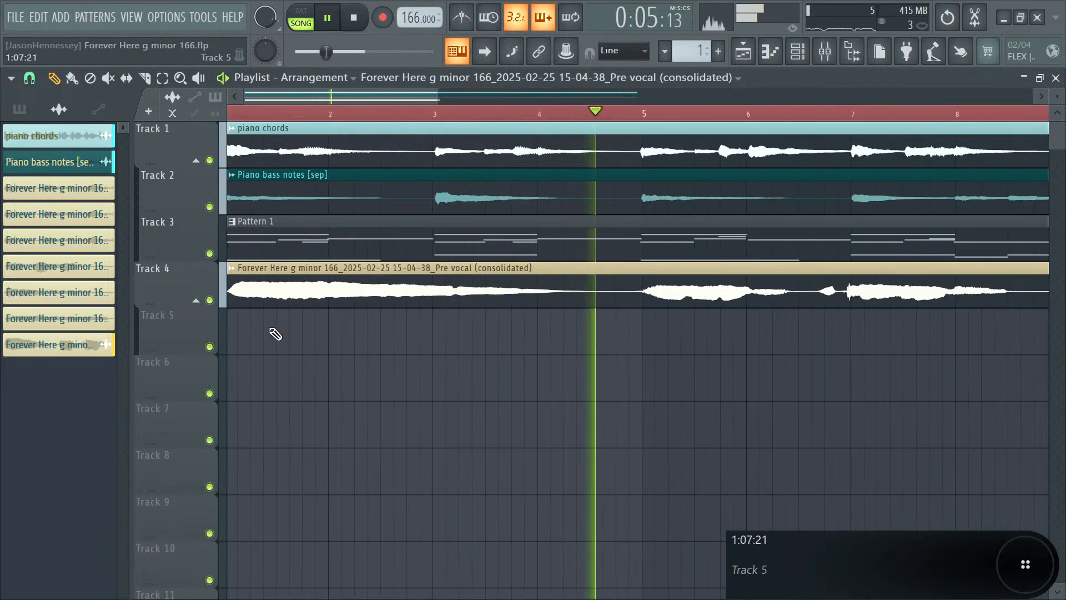
scroll(451, 316, up, 2)
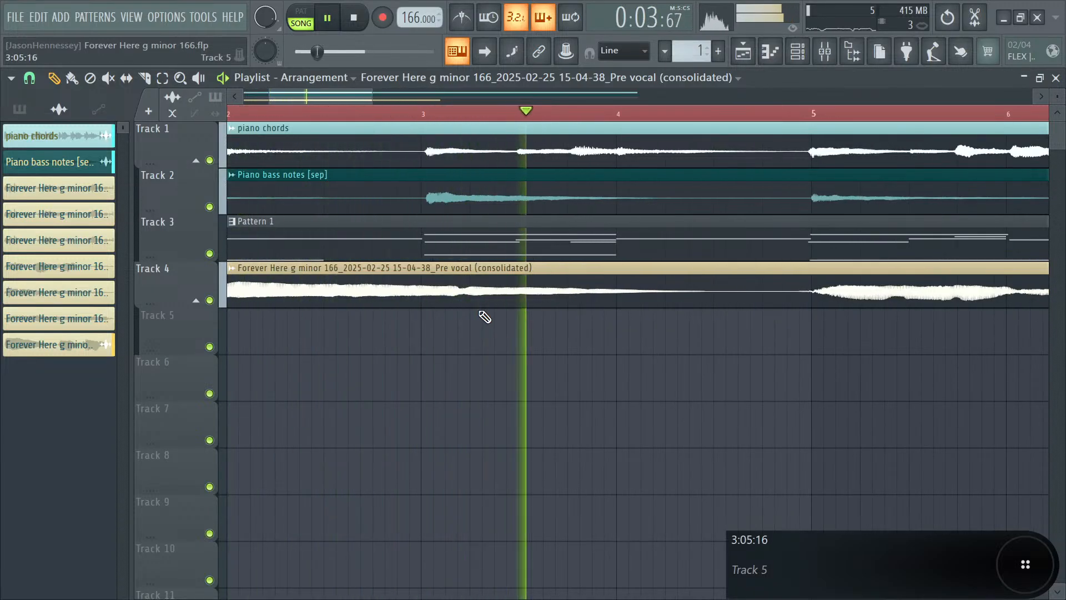
key(space)
scroll(571, 300, down, 2)
key(space)
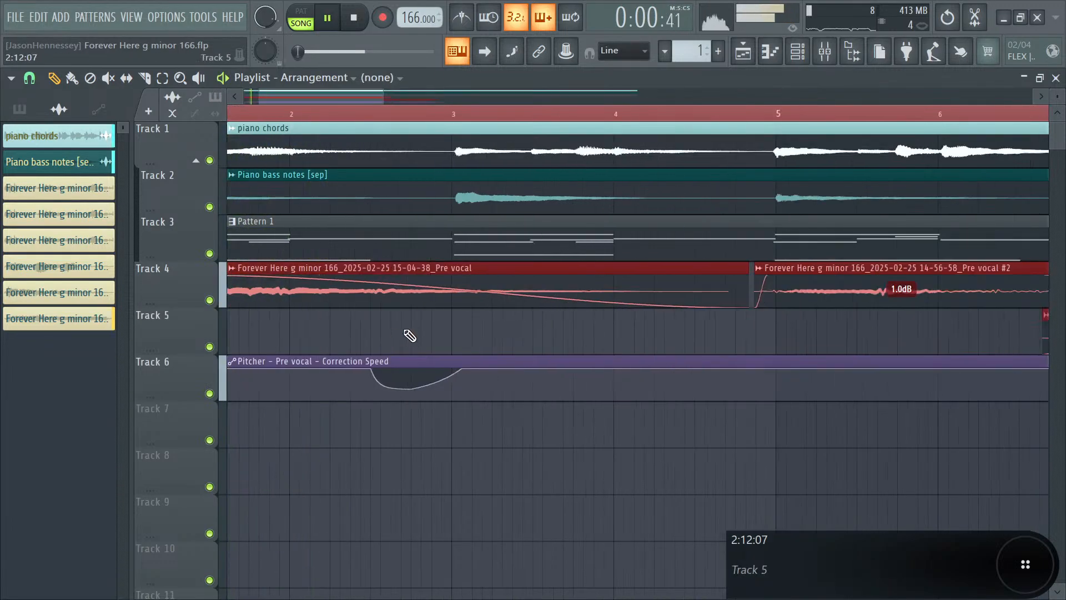
scroll(405, 331, up, 1)
ctrl+click(501, 326)
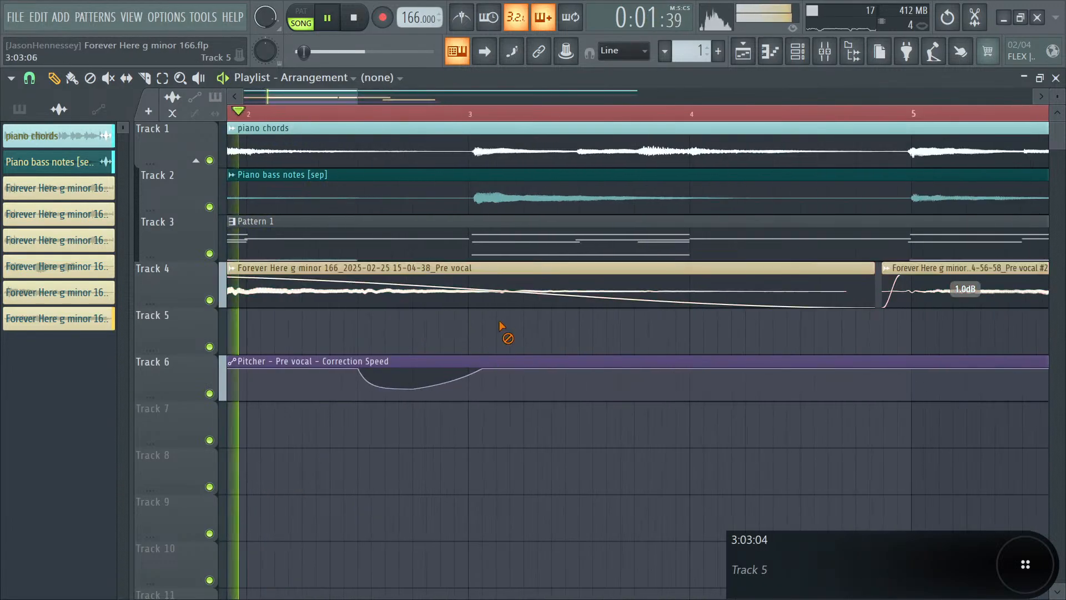
- Add a Correction Speed automation point at 3:04:00 and shorten the first Track 4 vocal clip's fade-out so it starts later
key(space)
right_click(510, 376)
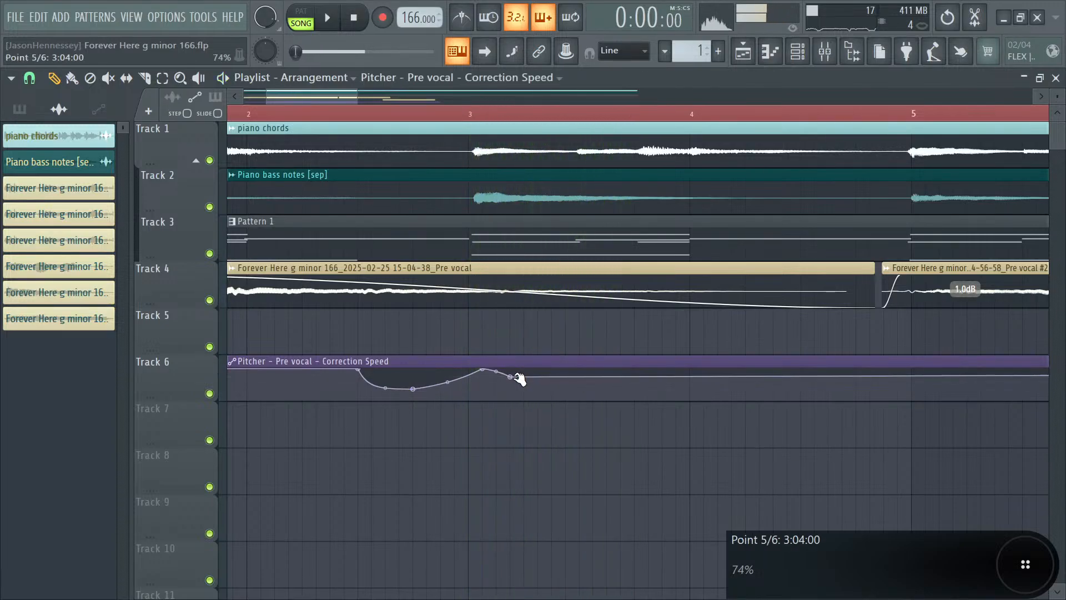
scroll(514, 319, up, 1)
drag(456, 295, 503, 321)
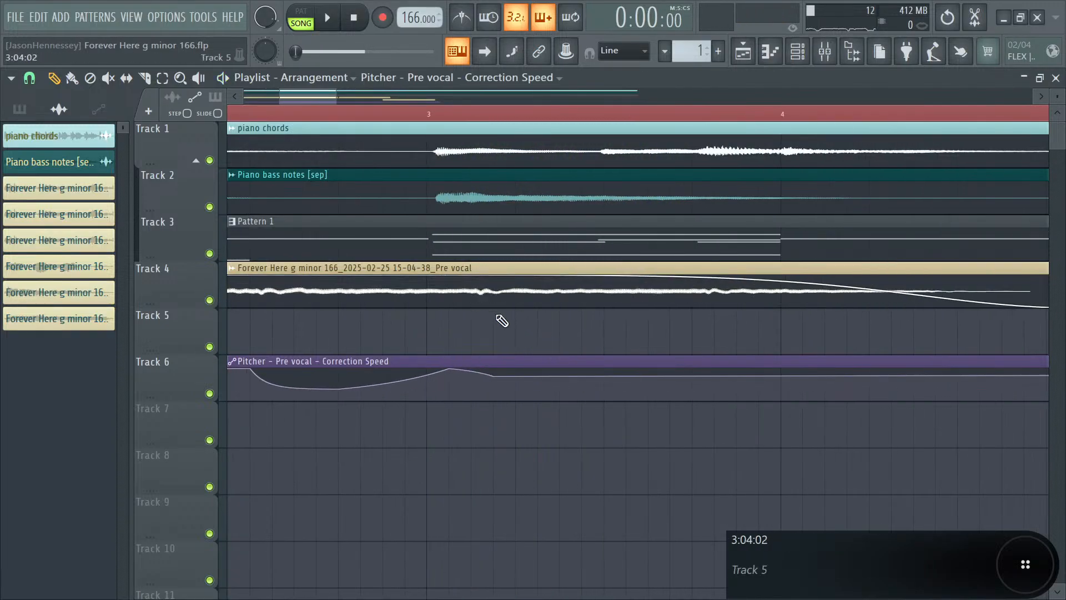
- Shape a second Correction Speed dip with its low point at 3:03:00, rising to 100% at 3:08:00, while replaying from before bar 3
click(389, 113)
key(space)
key(space)
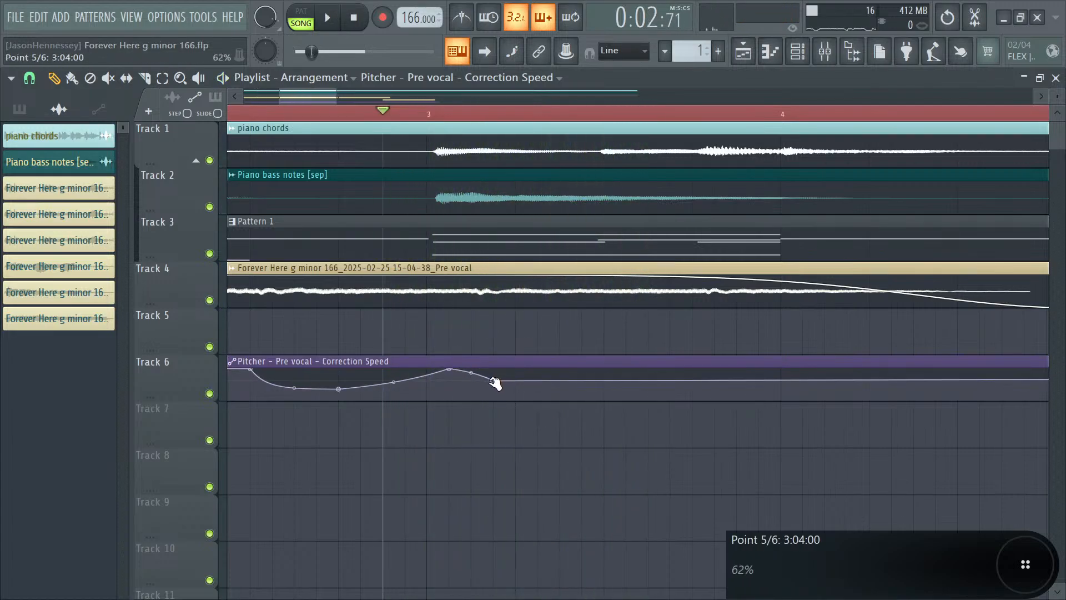
right_click(569, 377)
key(space)
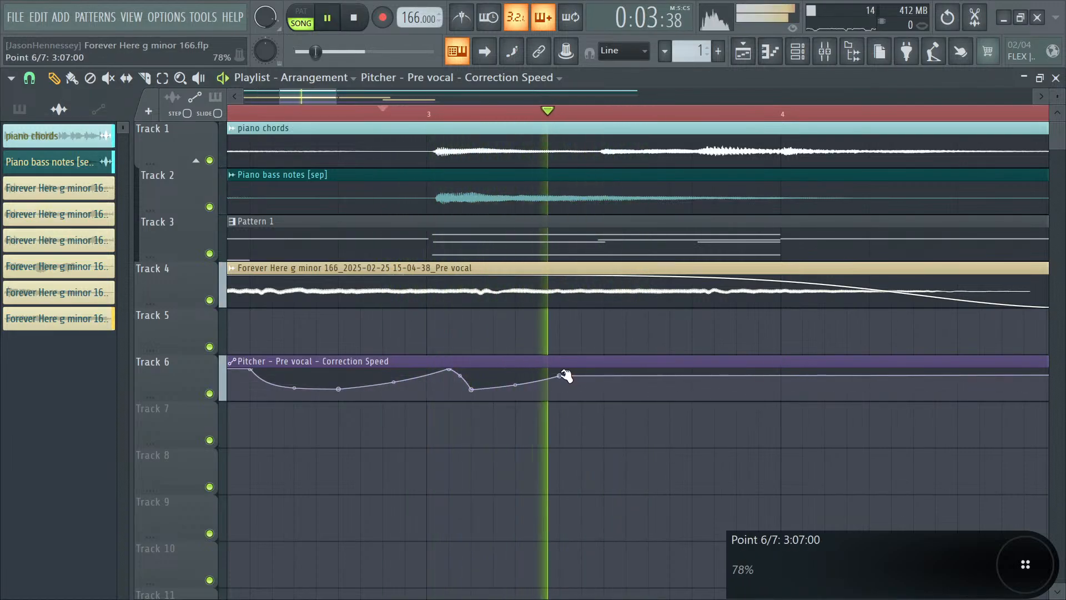
drag(566, 376, 587, 367)
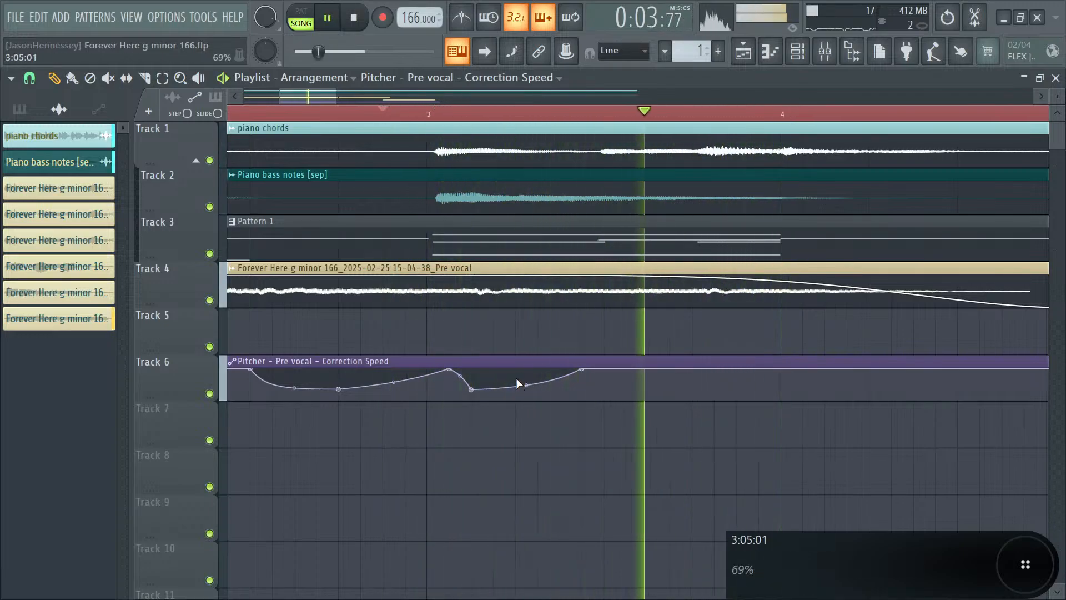
- Select the three vocal clips on Tracks 4 and 5 and consolidate bars 1 through 8 into a single audio clip
scroll(514, 398, down, 5)
drag(544, 290, 119, 334)
key(ctrl+r)
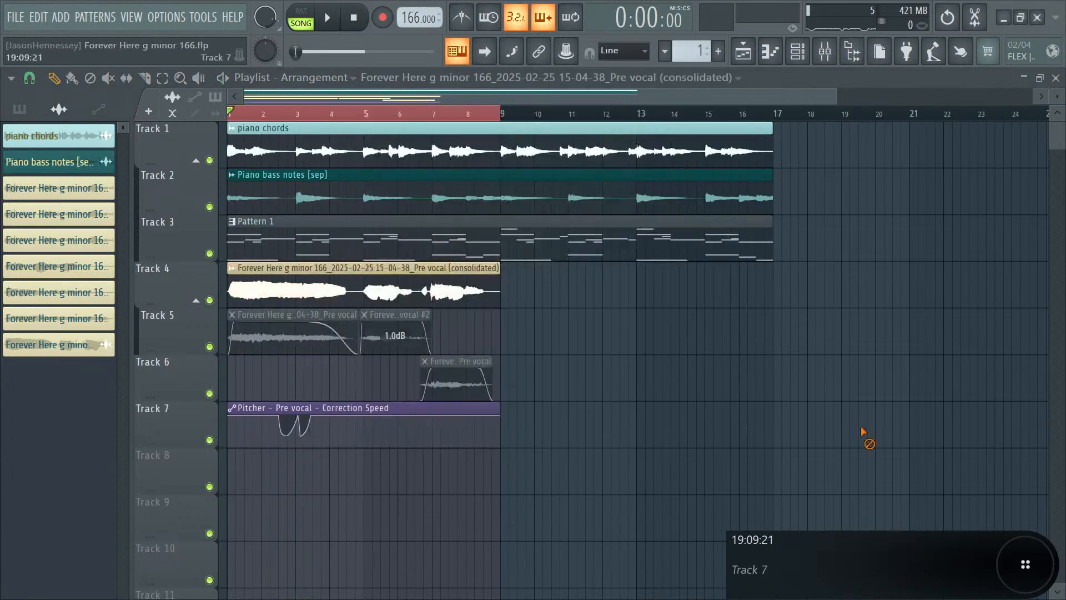
- Delete the muted original vocal clips and the Correction Speed automation clip while playing the consolidated vocal, and save the project
key(space)
right_click(457, 385)
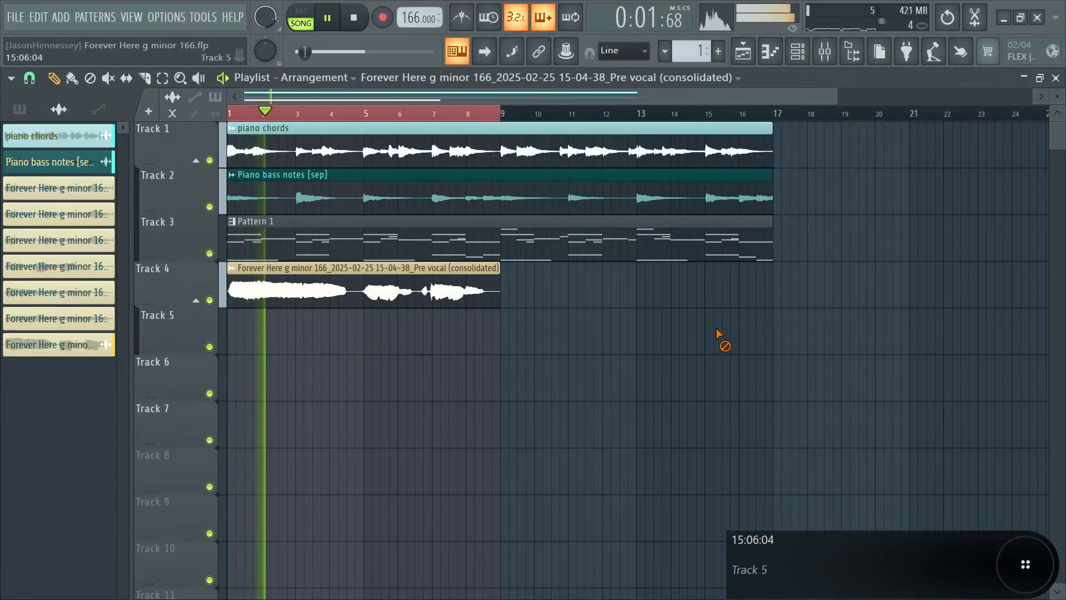
key(space)
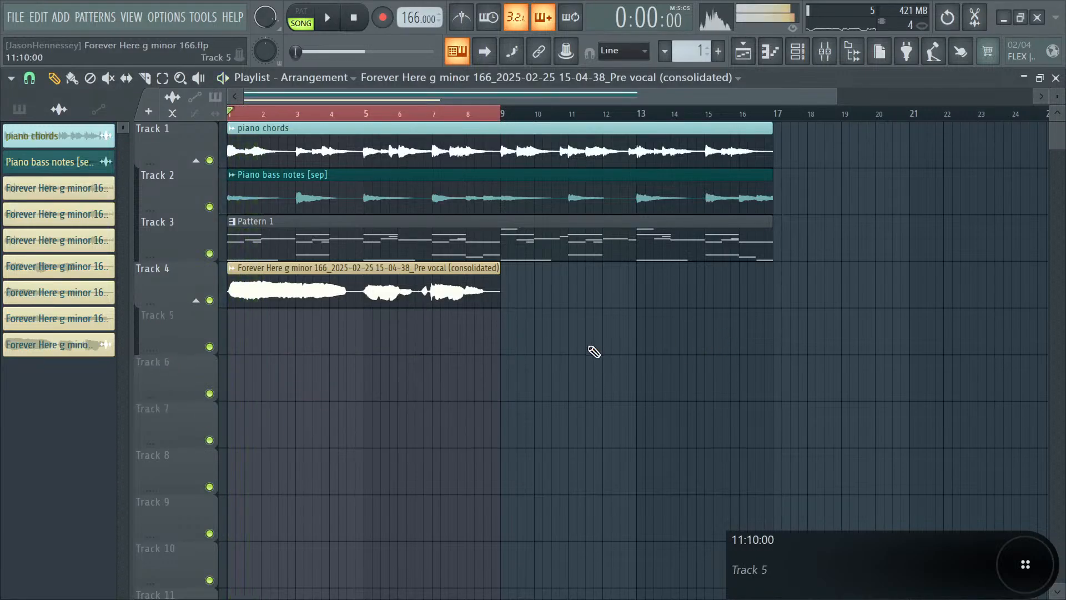
click(12, 19)
click(25, 88)
- Switch the audio device from FL Studio ASIO to Focusrite USB ASIO and test playback
click(163, 19)
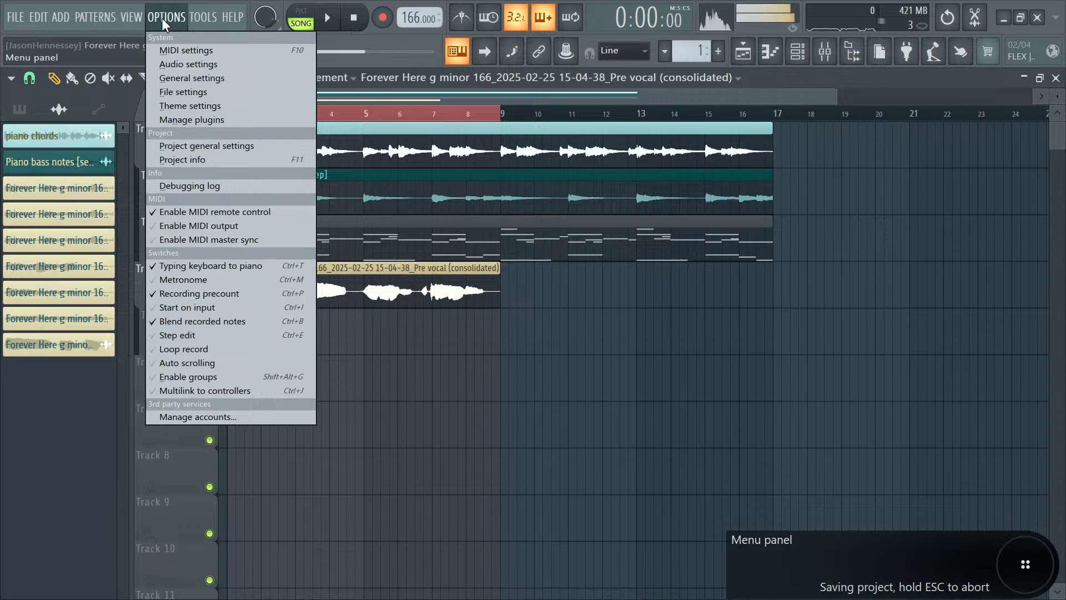
click(208, 65)
click(465, 121)
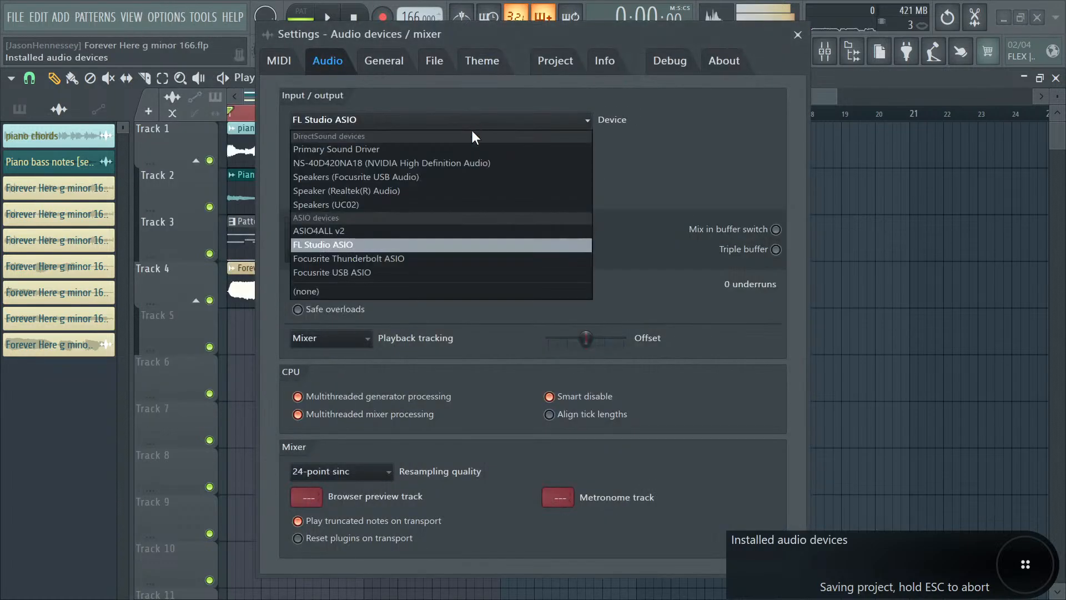
click(376, 273)
click(797, 36)
key(space)
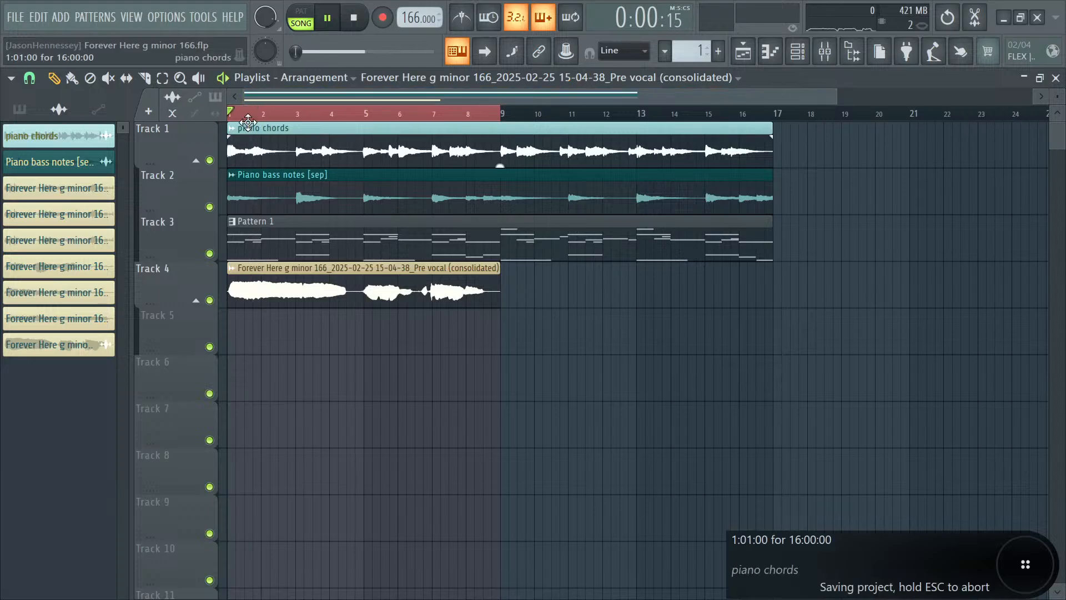
- Restore FL Studio ASIO as the audio device and play the start of the arrangement
click(165, 18)
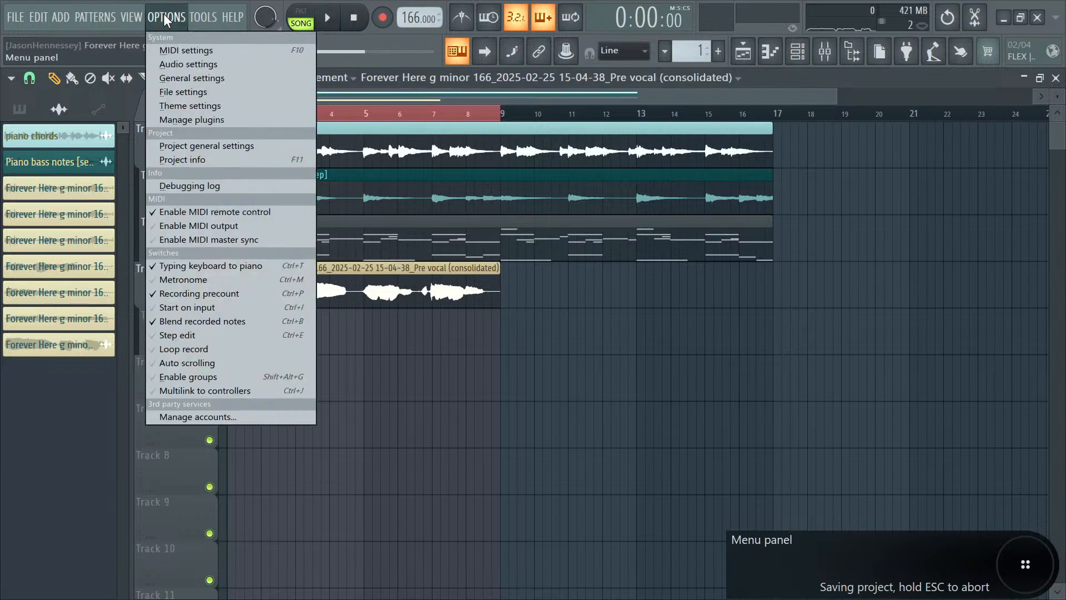
click(199, 64)
click(352, 119)
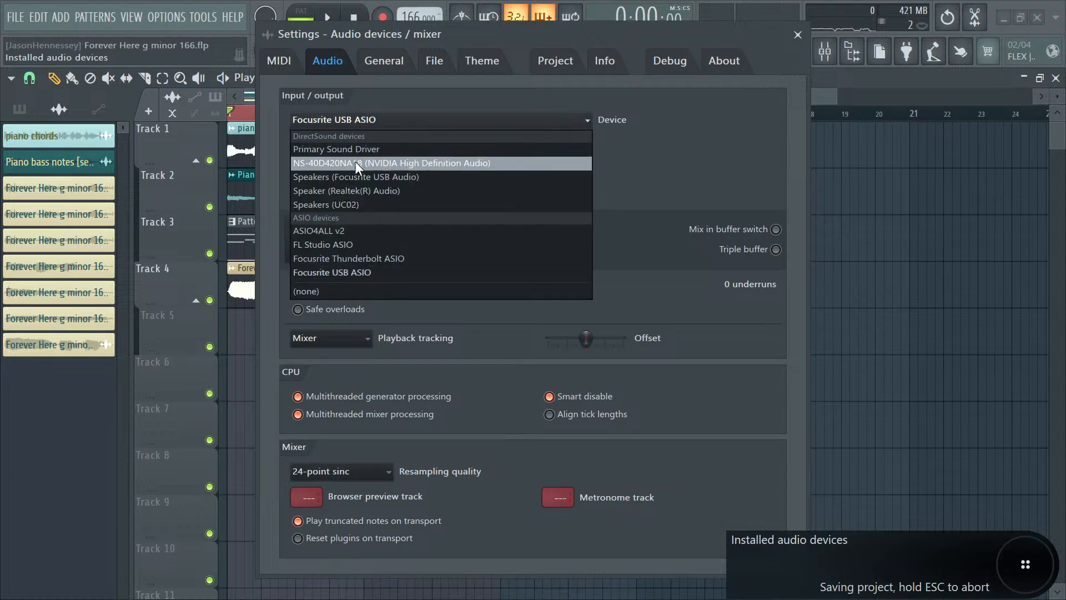
click(345, 245)
click(798, 34)
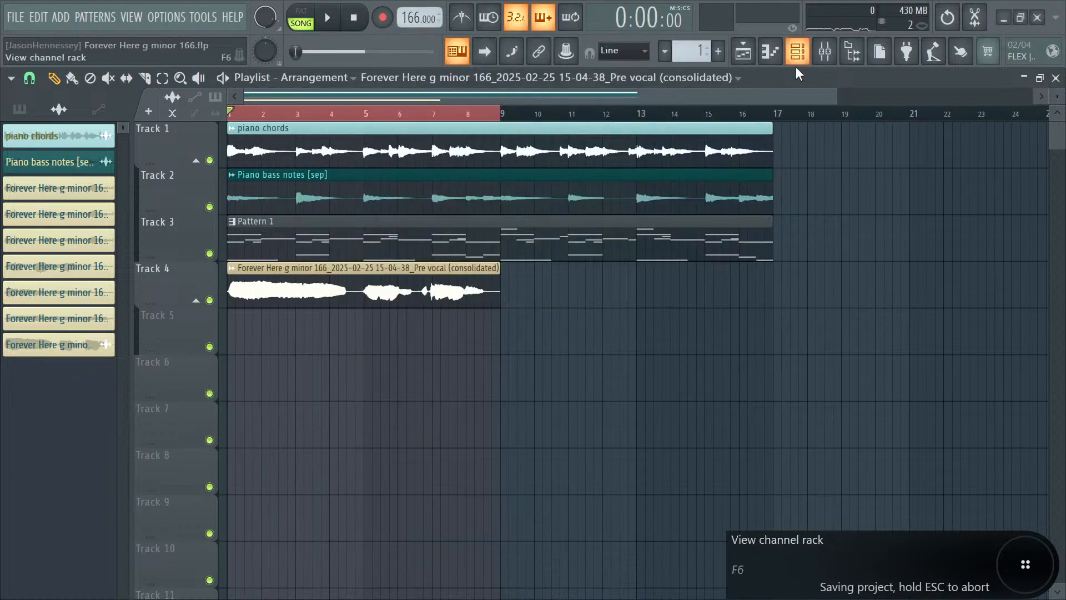
key(space)
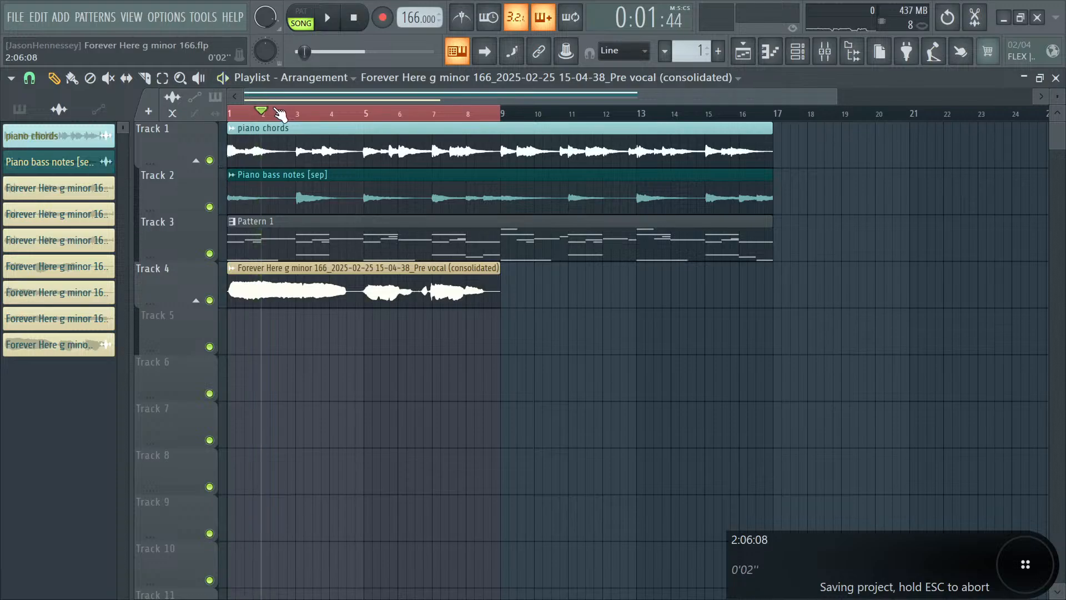
- Leave the FL Studio project and switch to OBS to check the Audio Mixer levels
click(15, 17)
click(103, 111)
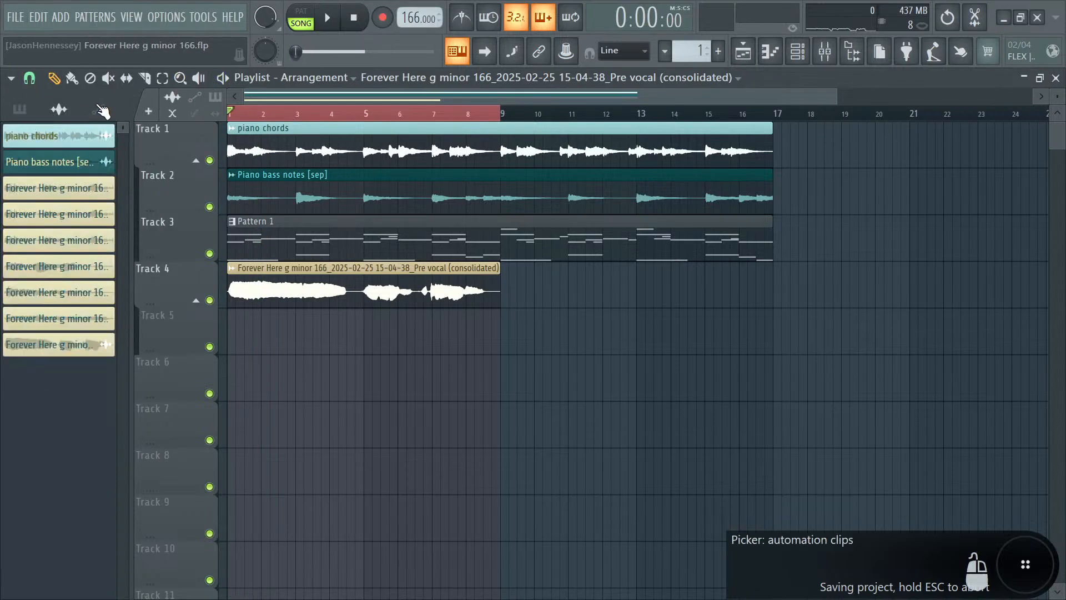
click(1011, 23)
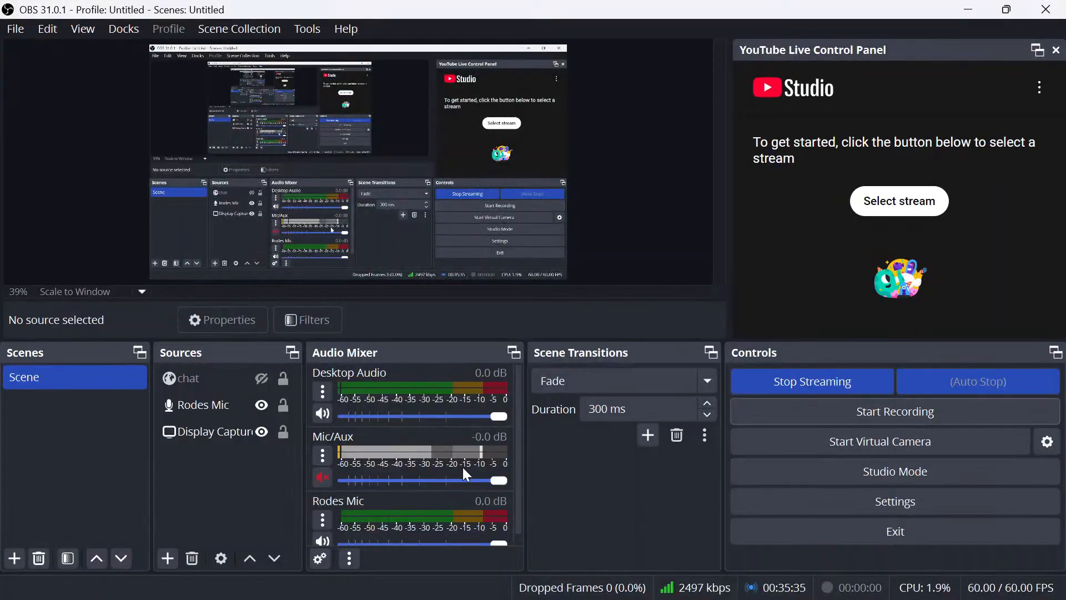
click(978, 16)
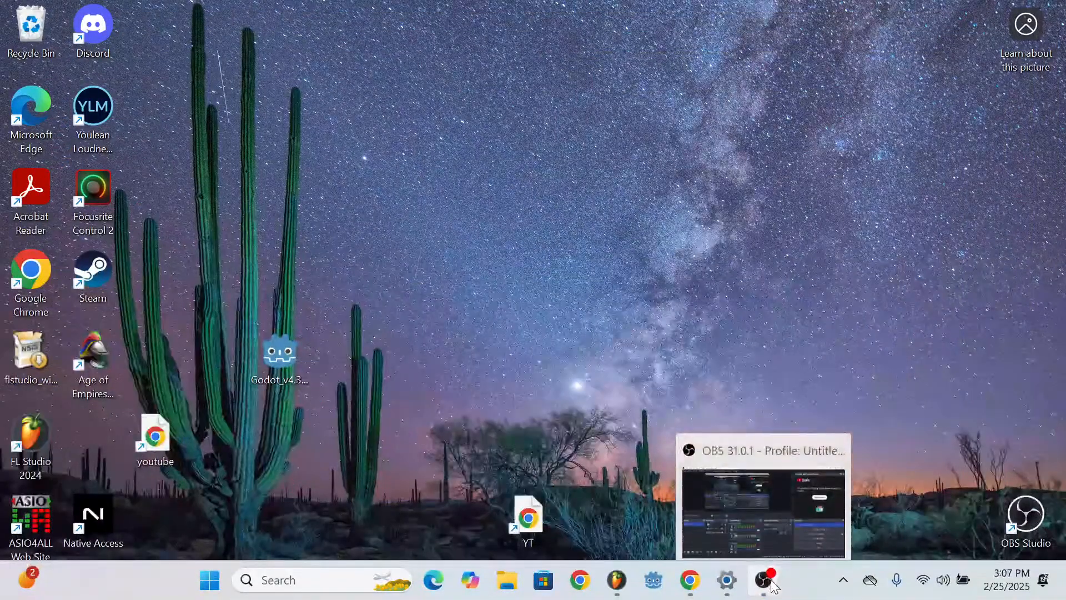
- Switch to Windows Settings and review the available sound output and input devices, expanding the input device list
click(729, 586)
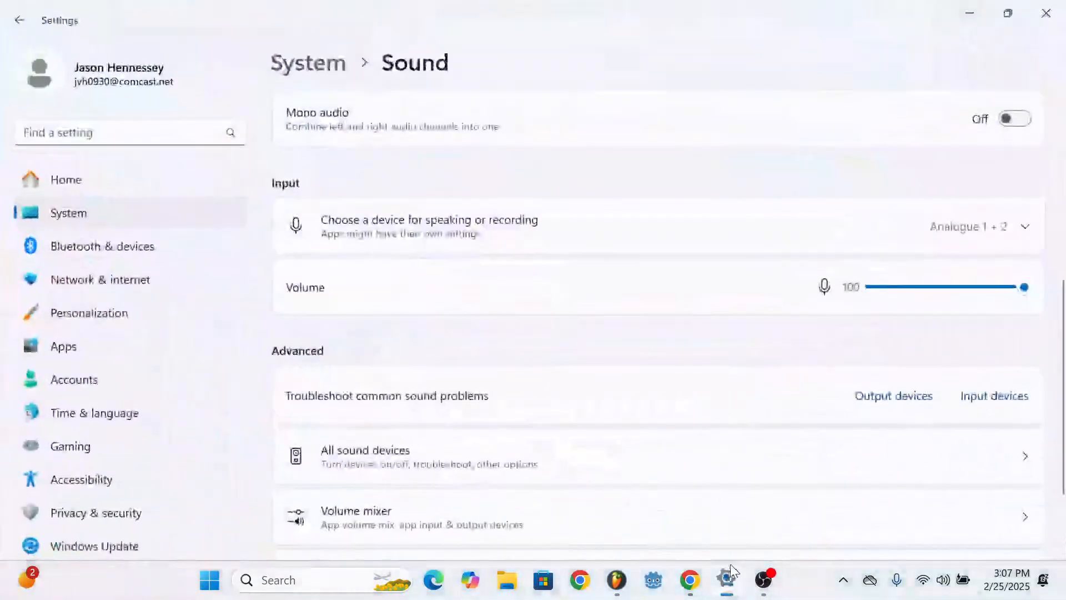
scroll(722, 166, up, 3)
scroll(743, 184, up, 4)
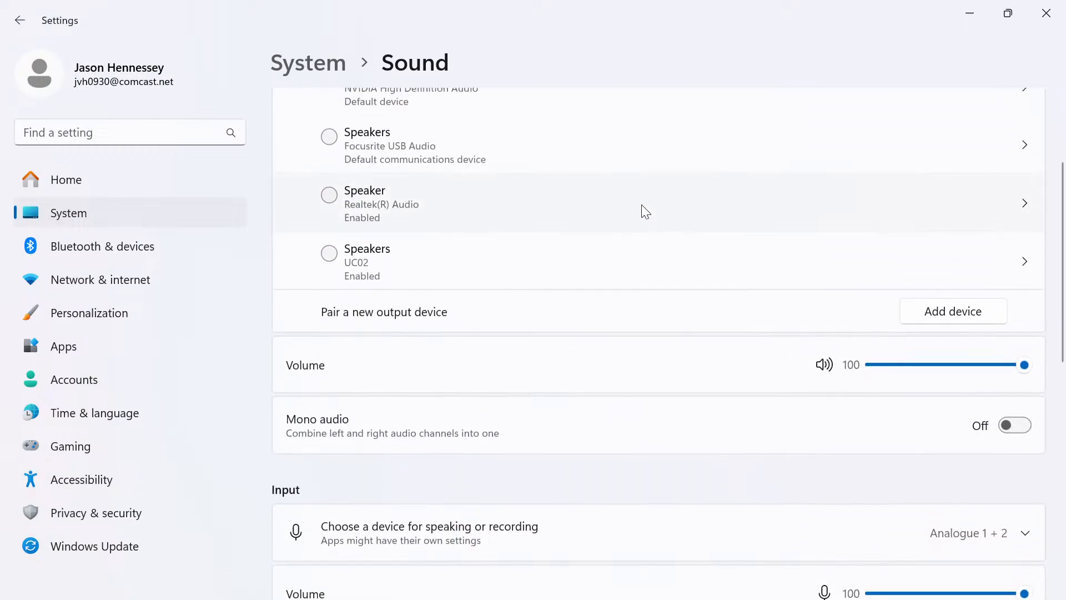
scroll(435, 209, down, 7)
scroll(498, 373, down, 2)
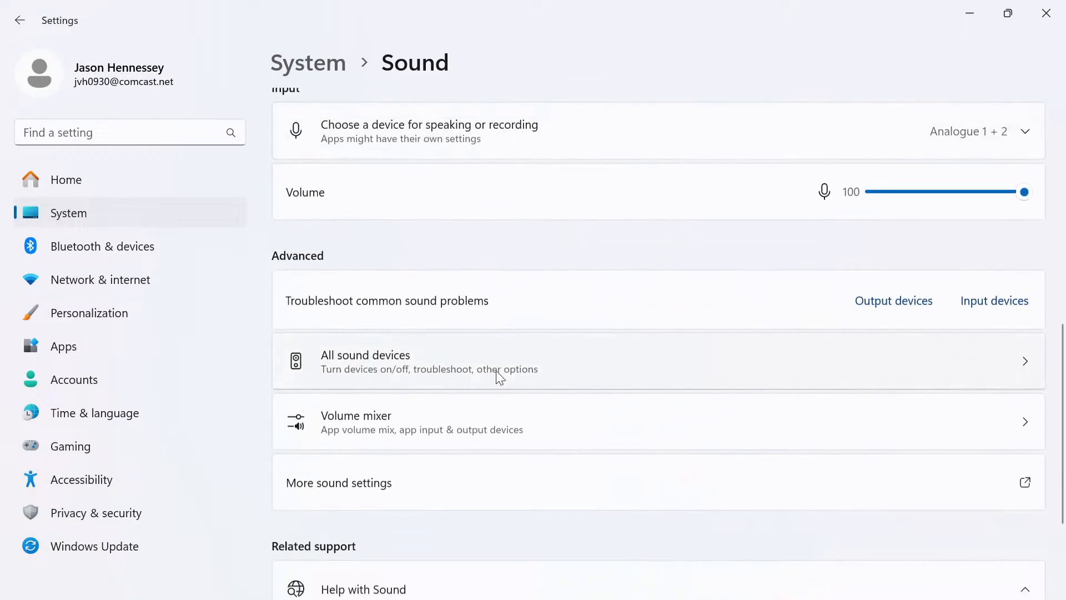
scroll(491, 369, up, 5)
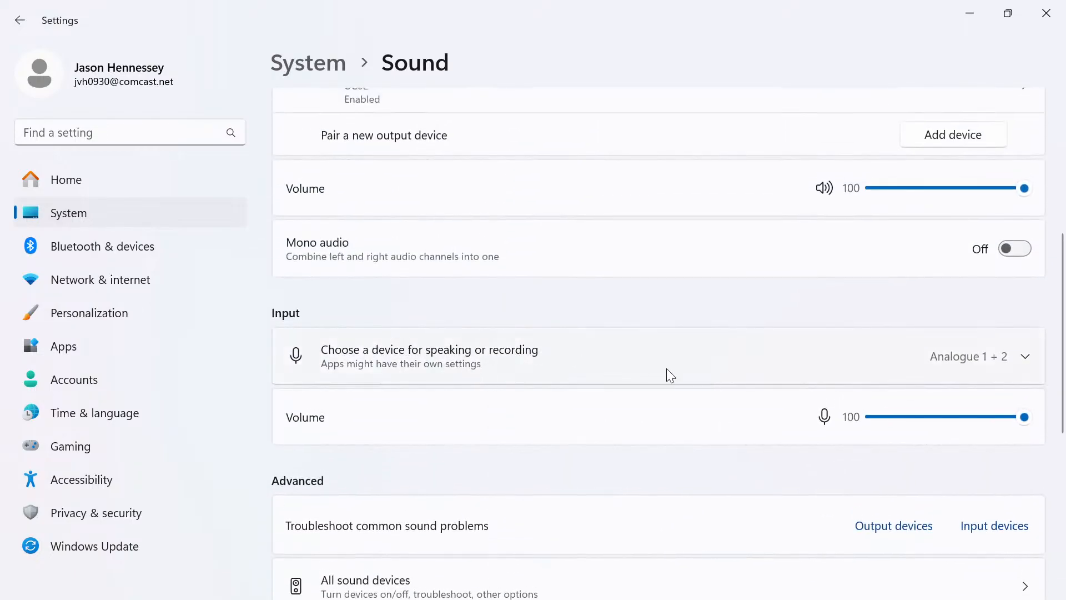
click(619, 371)
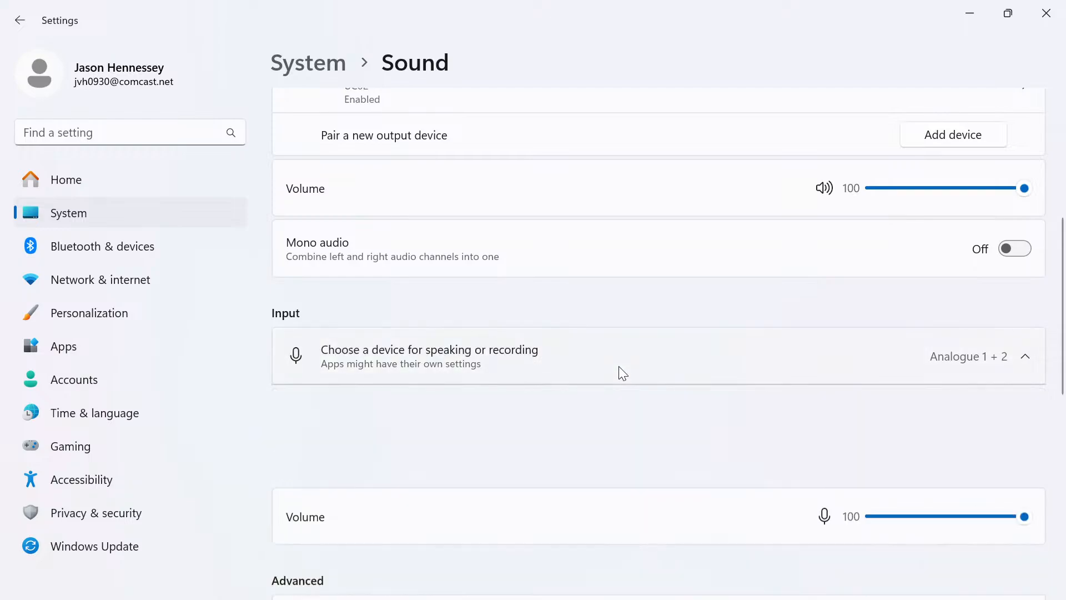
click(394, 448)
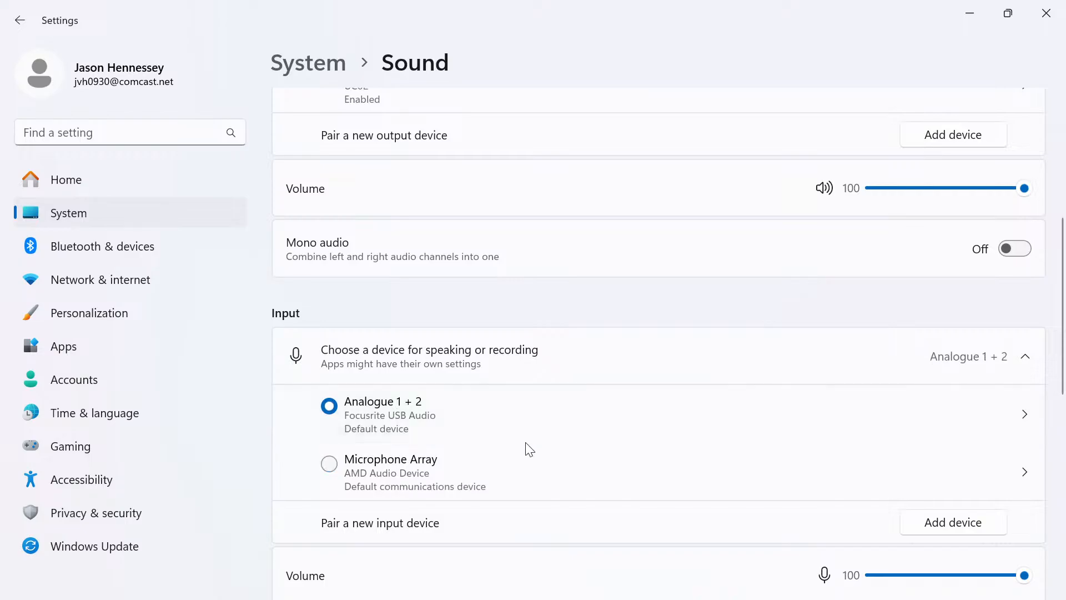
scroll(798, 316, up, 5)
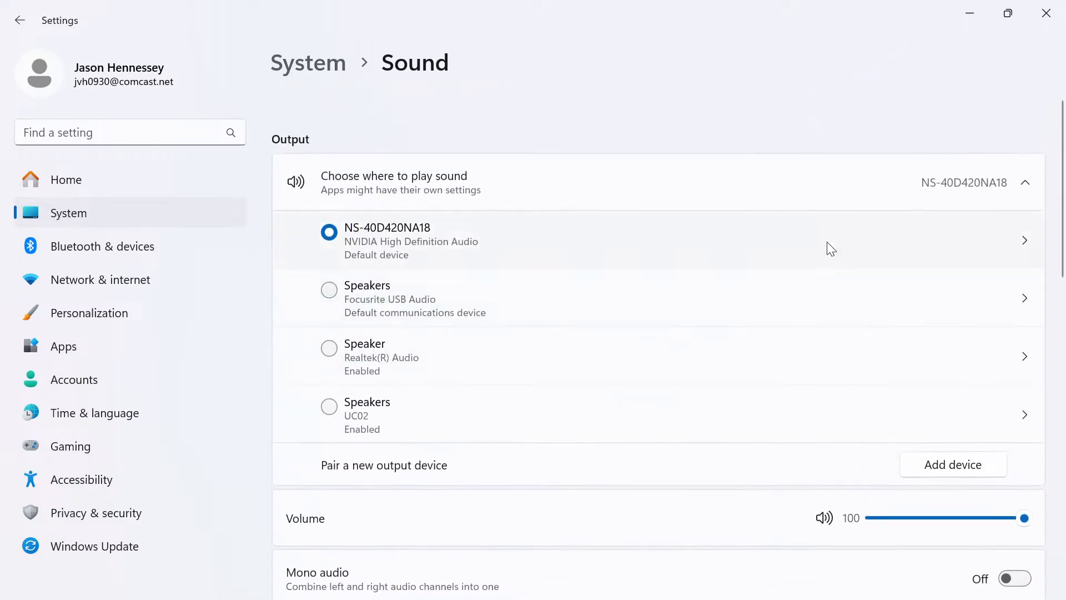
- Recheck the Audio Mixer levels in OBS and return to the FL Studio project
click(972, 10)
click(764, 583)
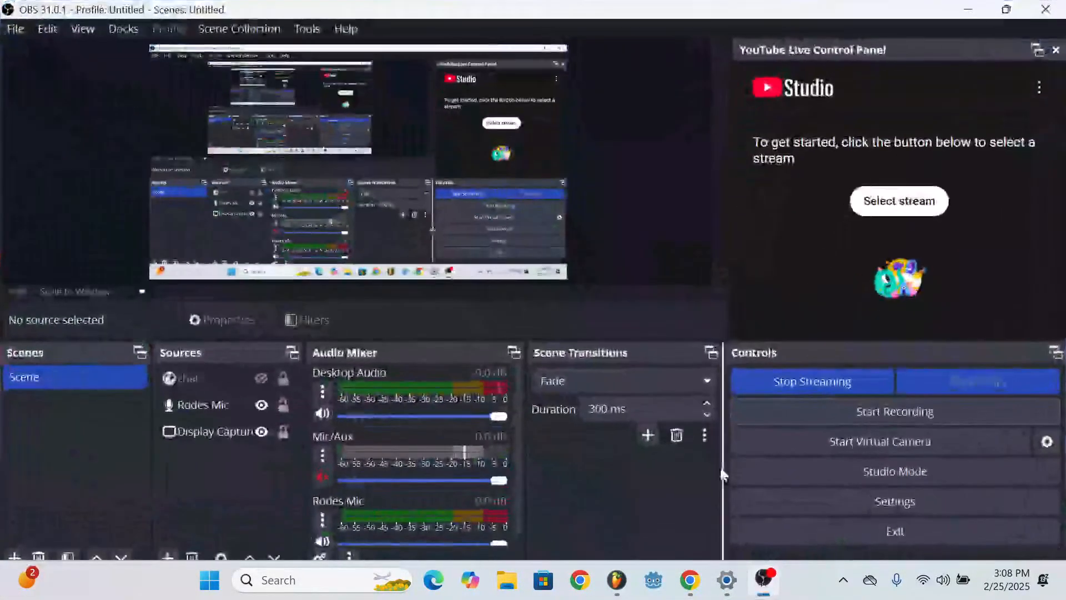
click(971, 10)
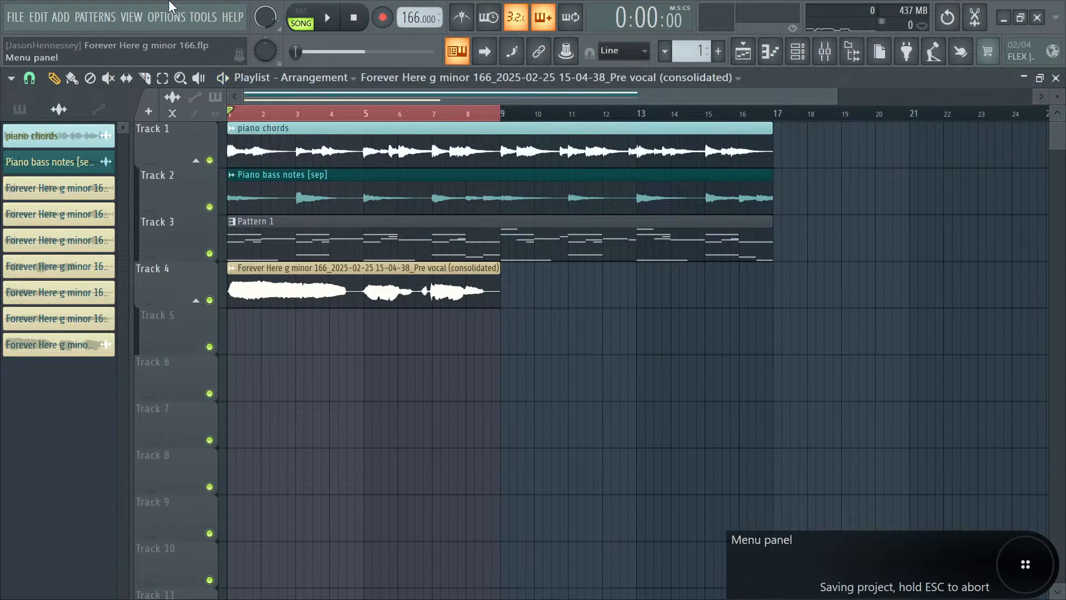
- Set the input/output audio device to Focusrite USB ASIO and close the settings
click(166, 17)
click(186, 65)
click(444, 120)
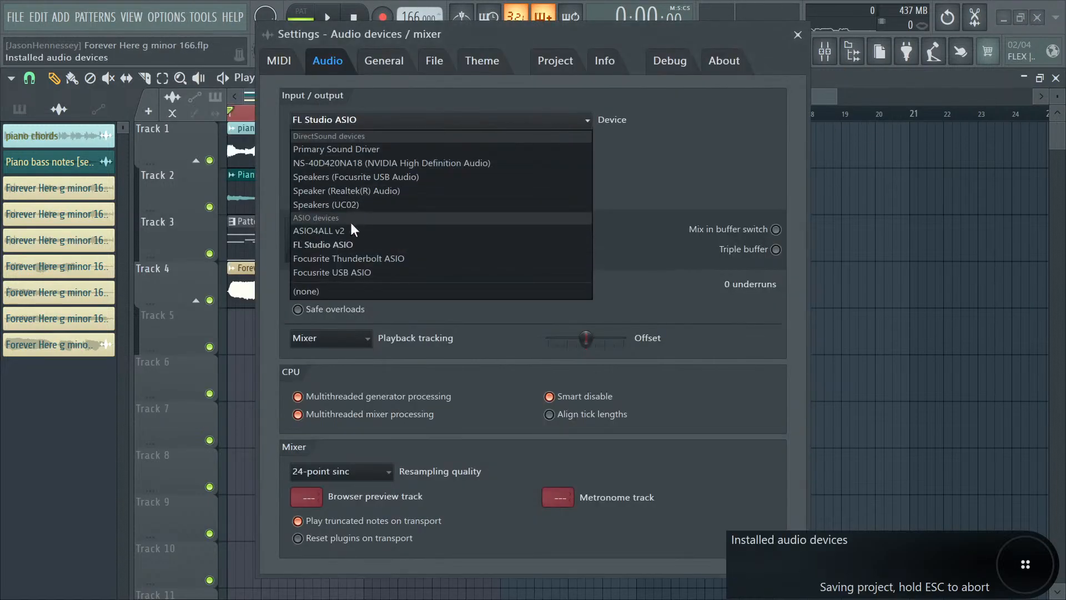
click(444, 269)
click(797, 36)
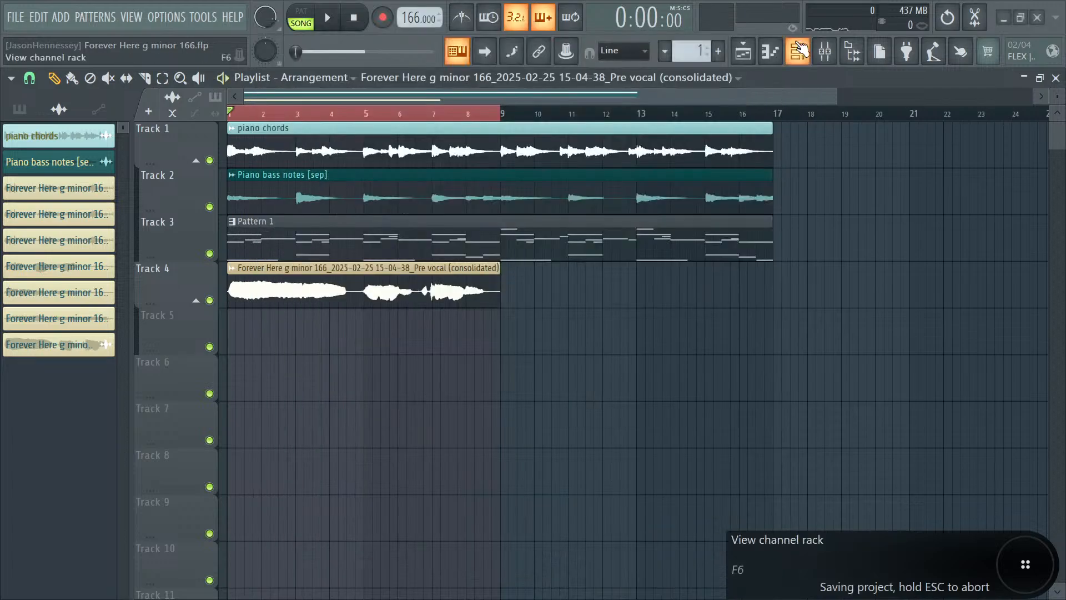
- Set the audio device back to FL Studio ASIO and briefly play the arrangement to test the sound
click(168, 15)
click(194, 79)
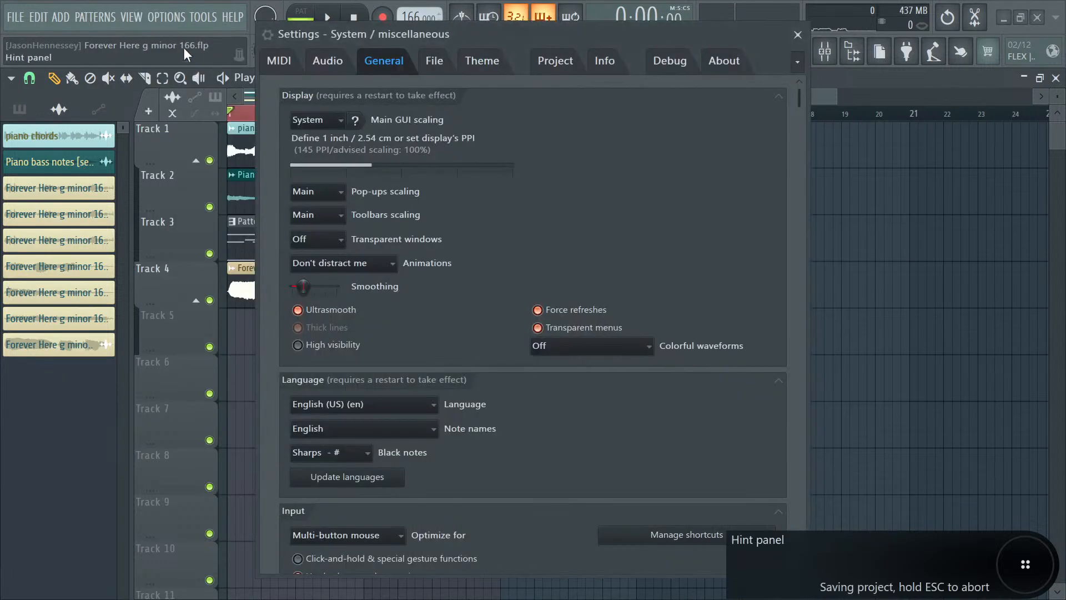
click(798, 36)
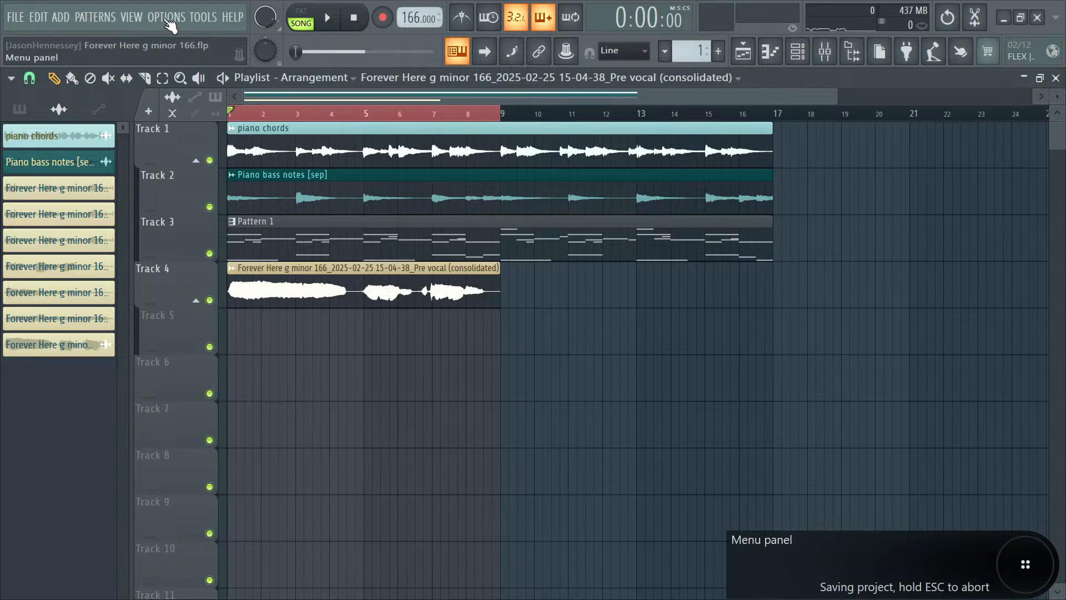
click(166, 17)
click(181, 59)
click(368, 119)
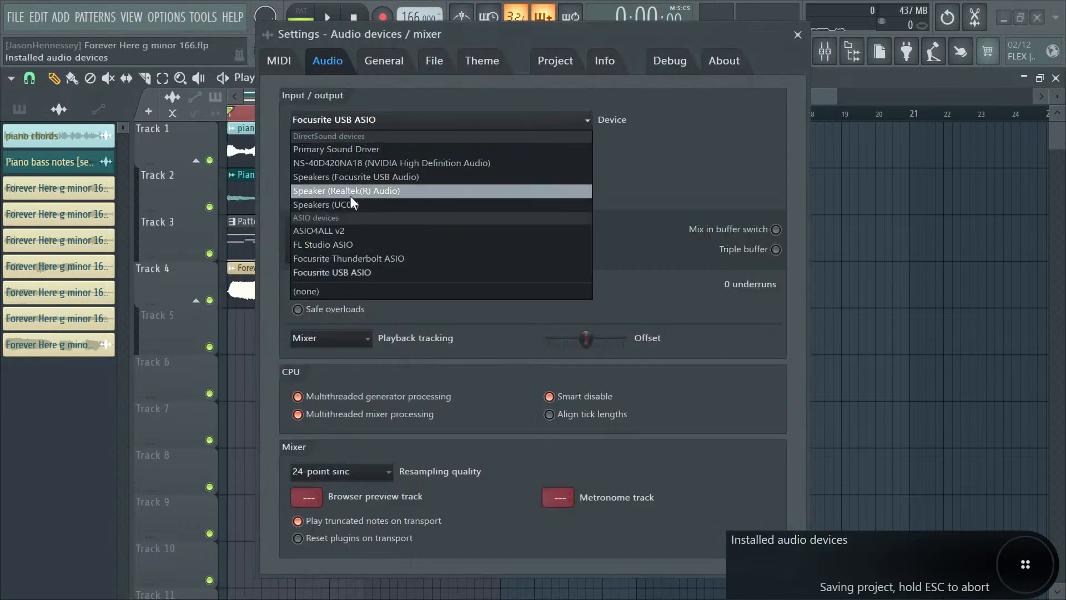
click(347, 245)
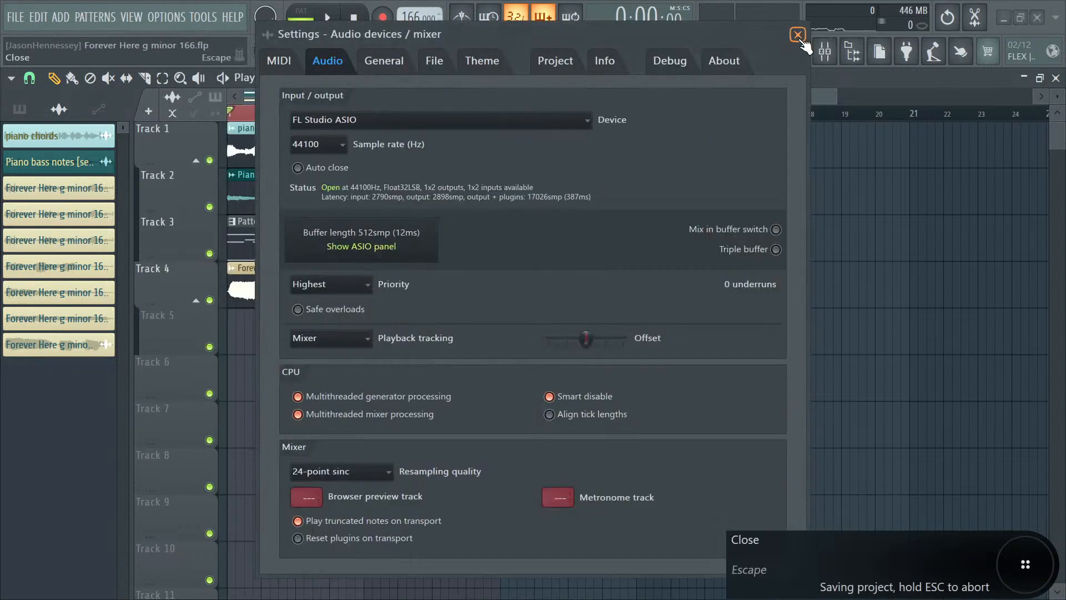
click(797, 35)
key(space)
key(space)
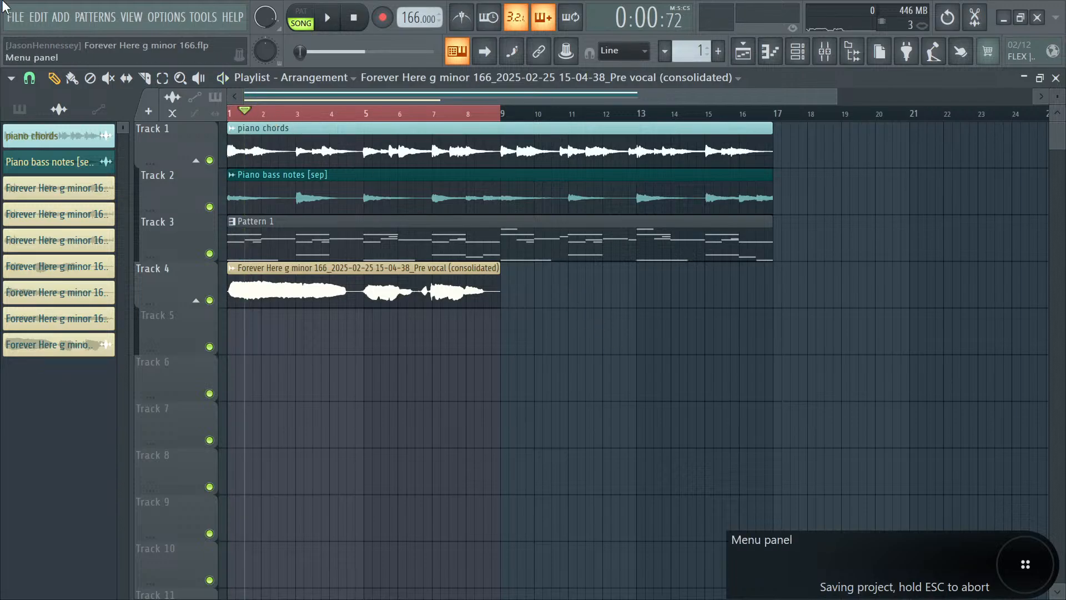
- Save the project and switch to OBS
click(15, 18)
click(35, 87)
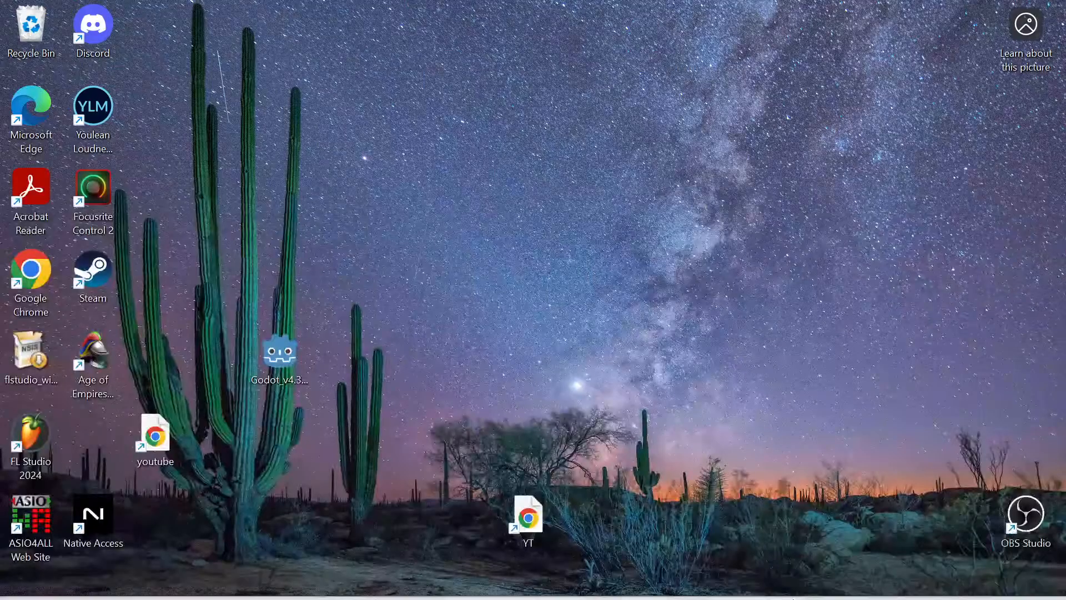
mouse_move(791, 596)
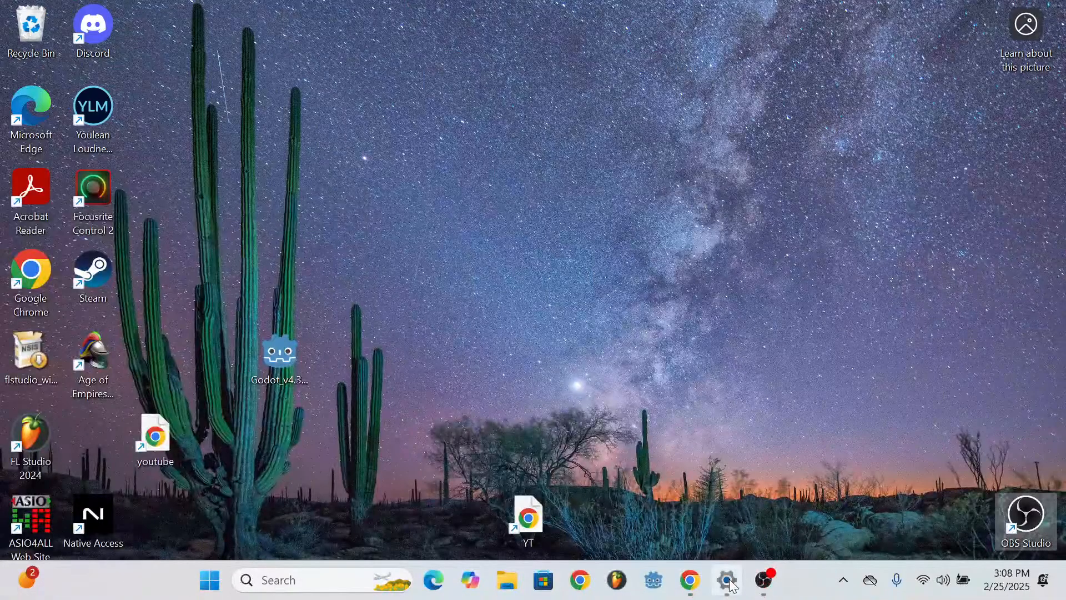
click(764, 581)
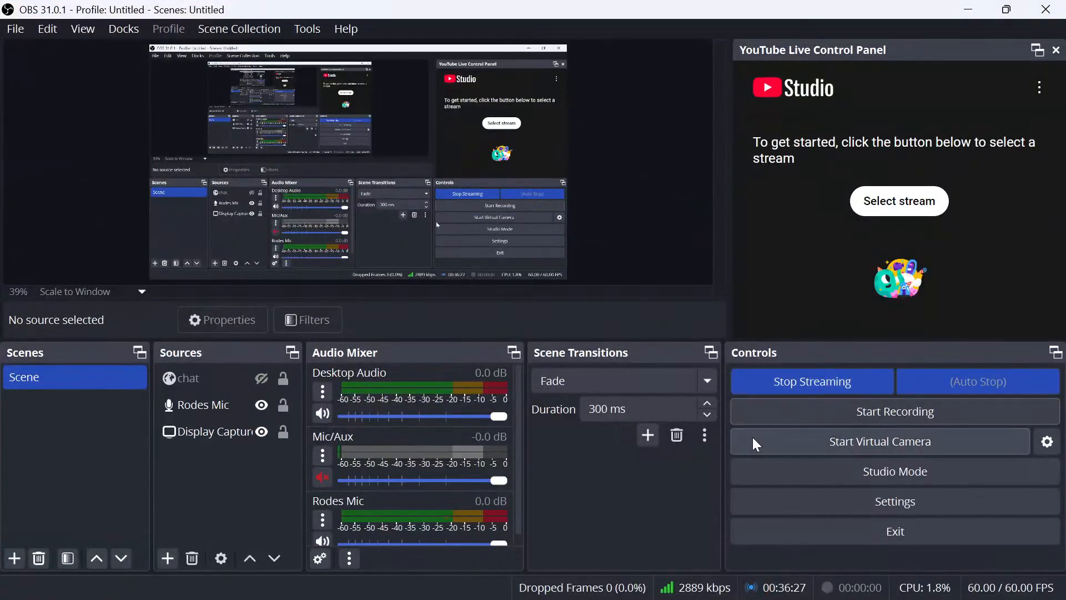